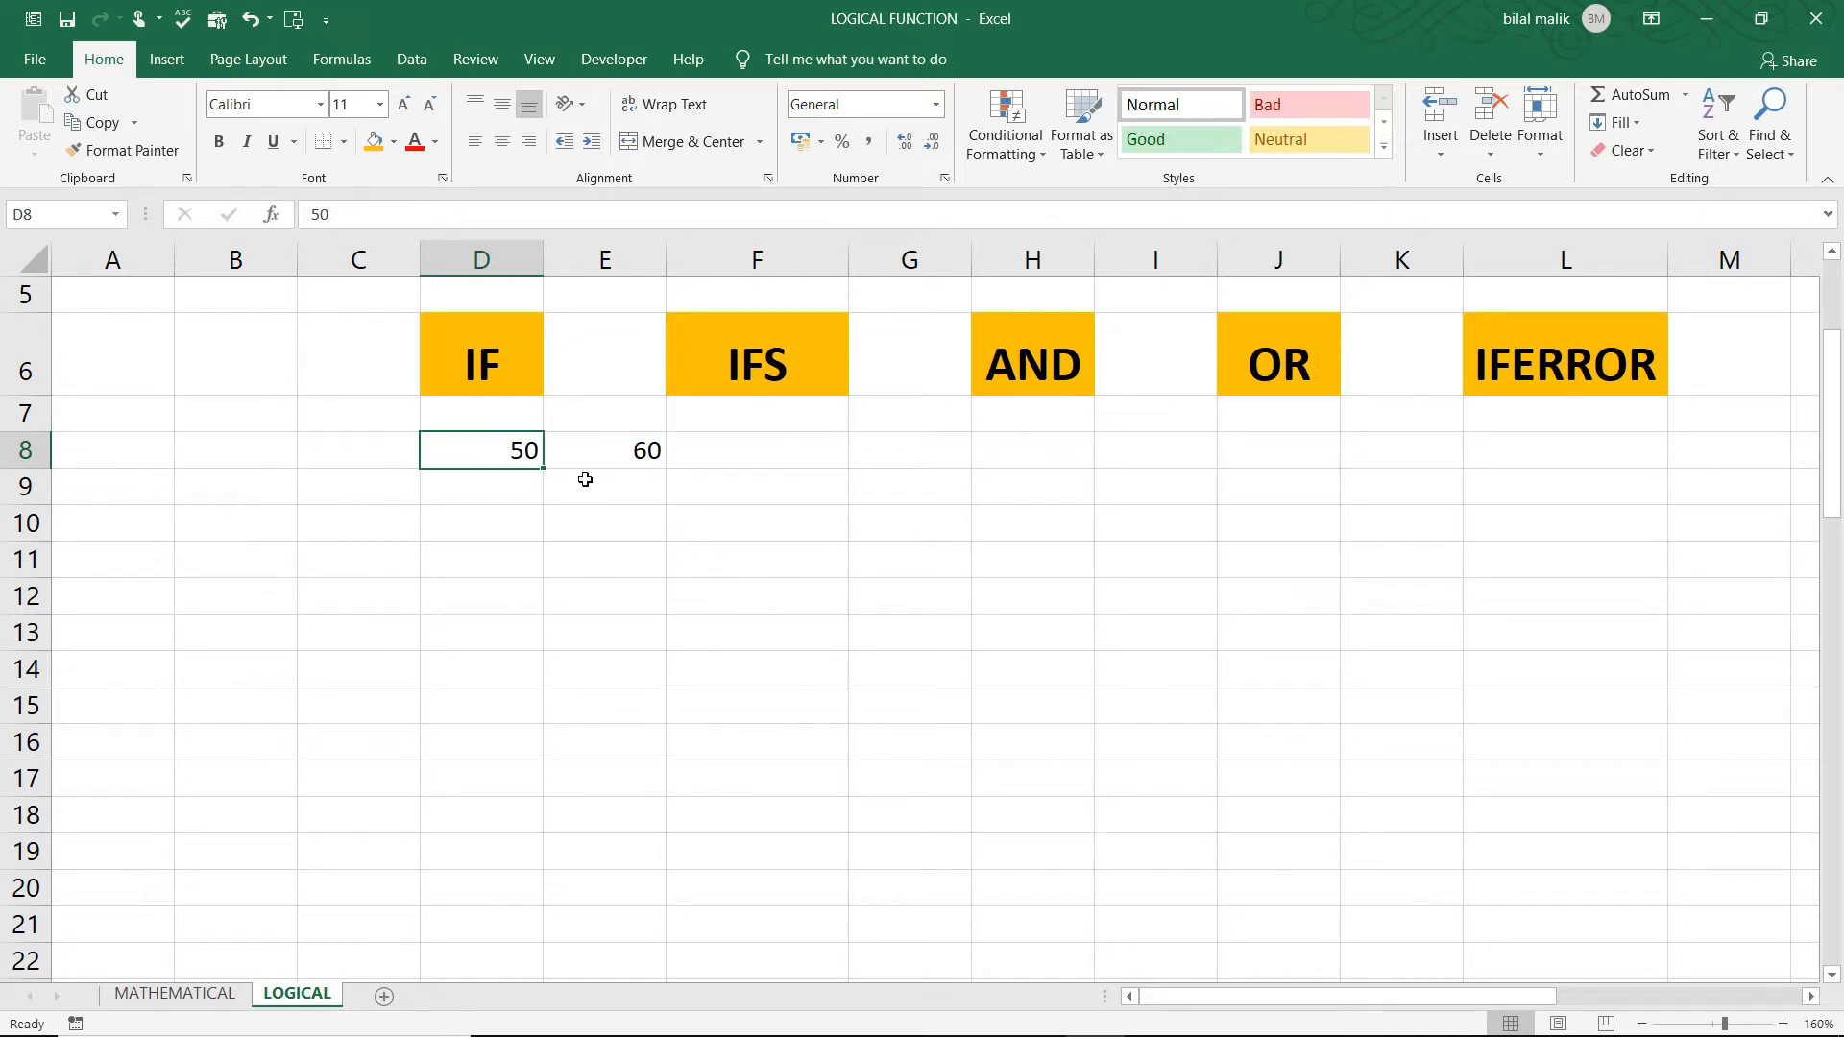
Step: Enter the formula =D8=E8 in cell D9 to test whether the two numbers above are equal
left_click(457, 323)
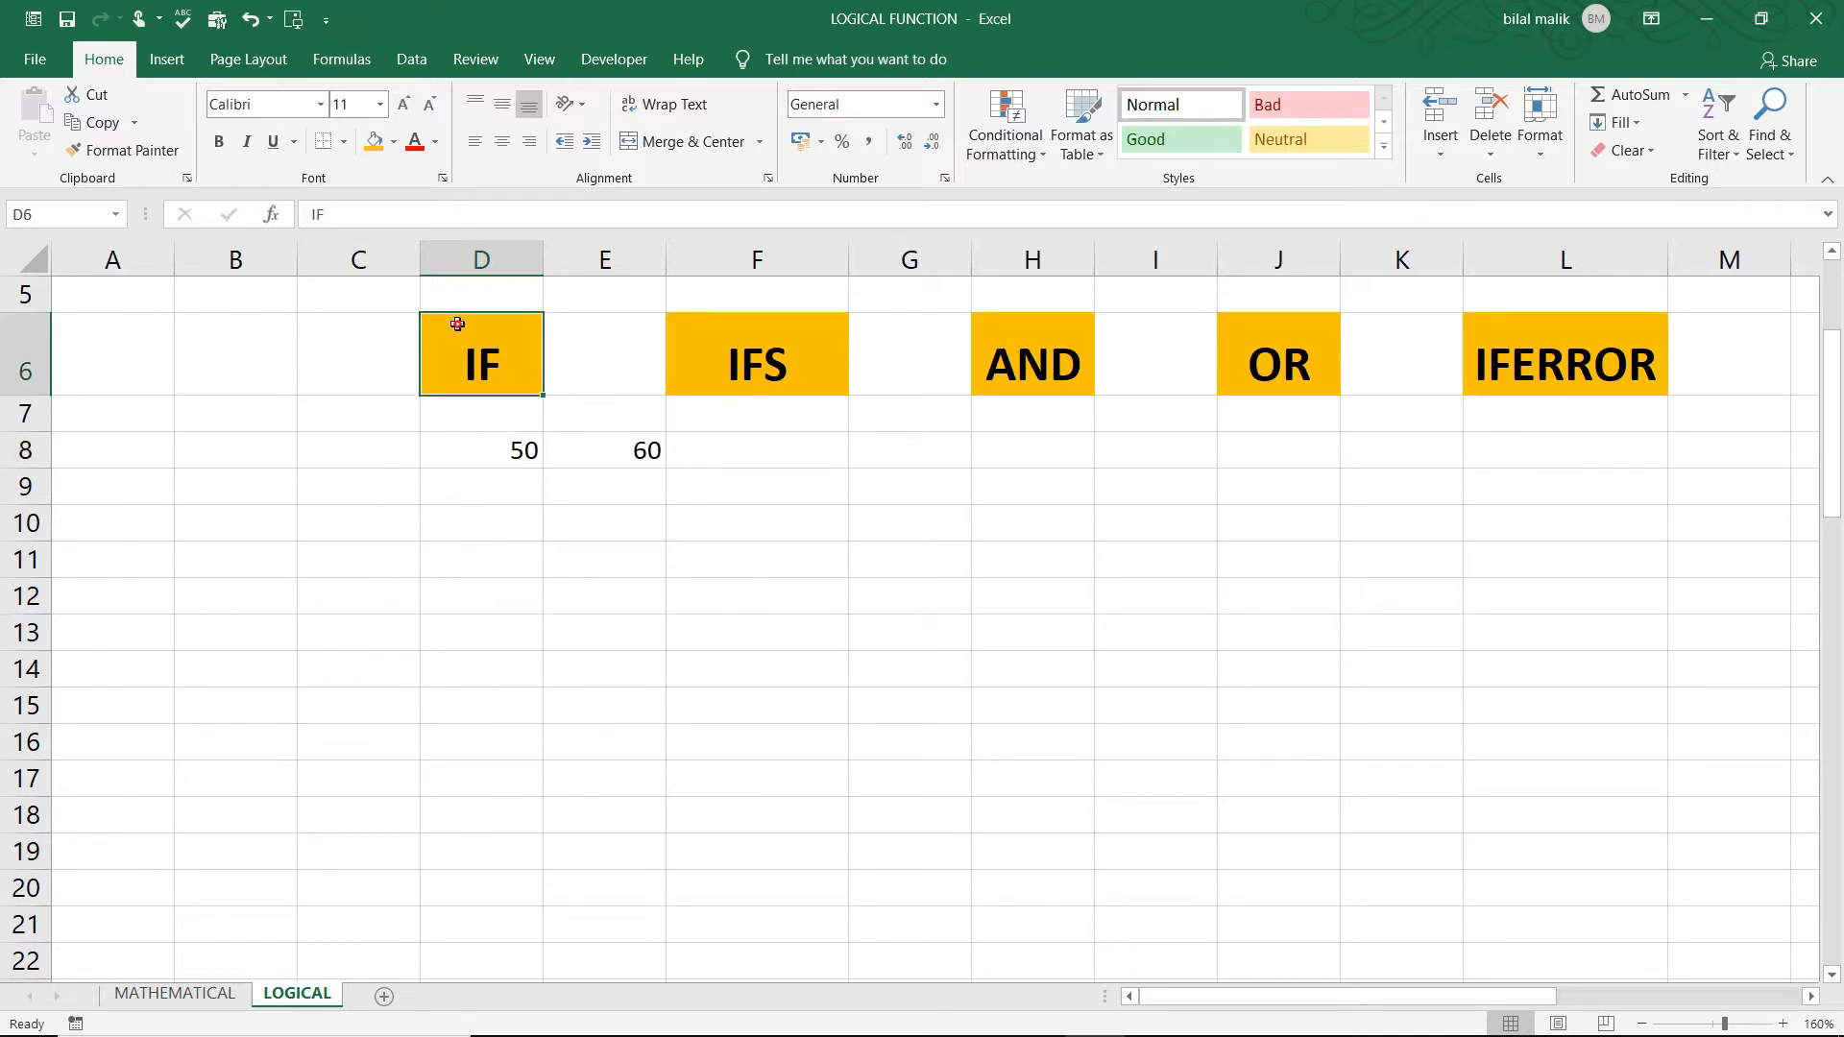
key("Down")
key("Down")
key("Down")
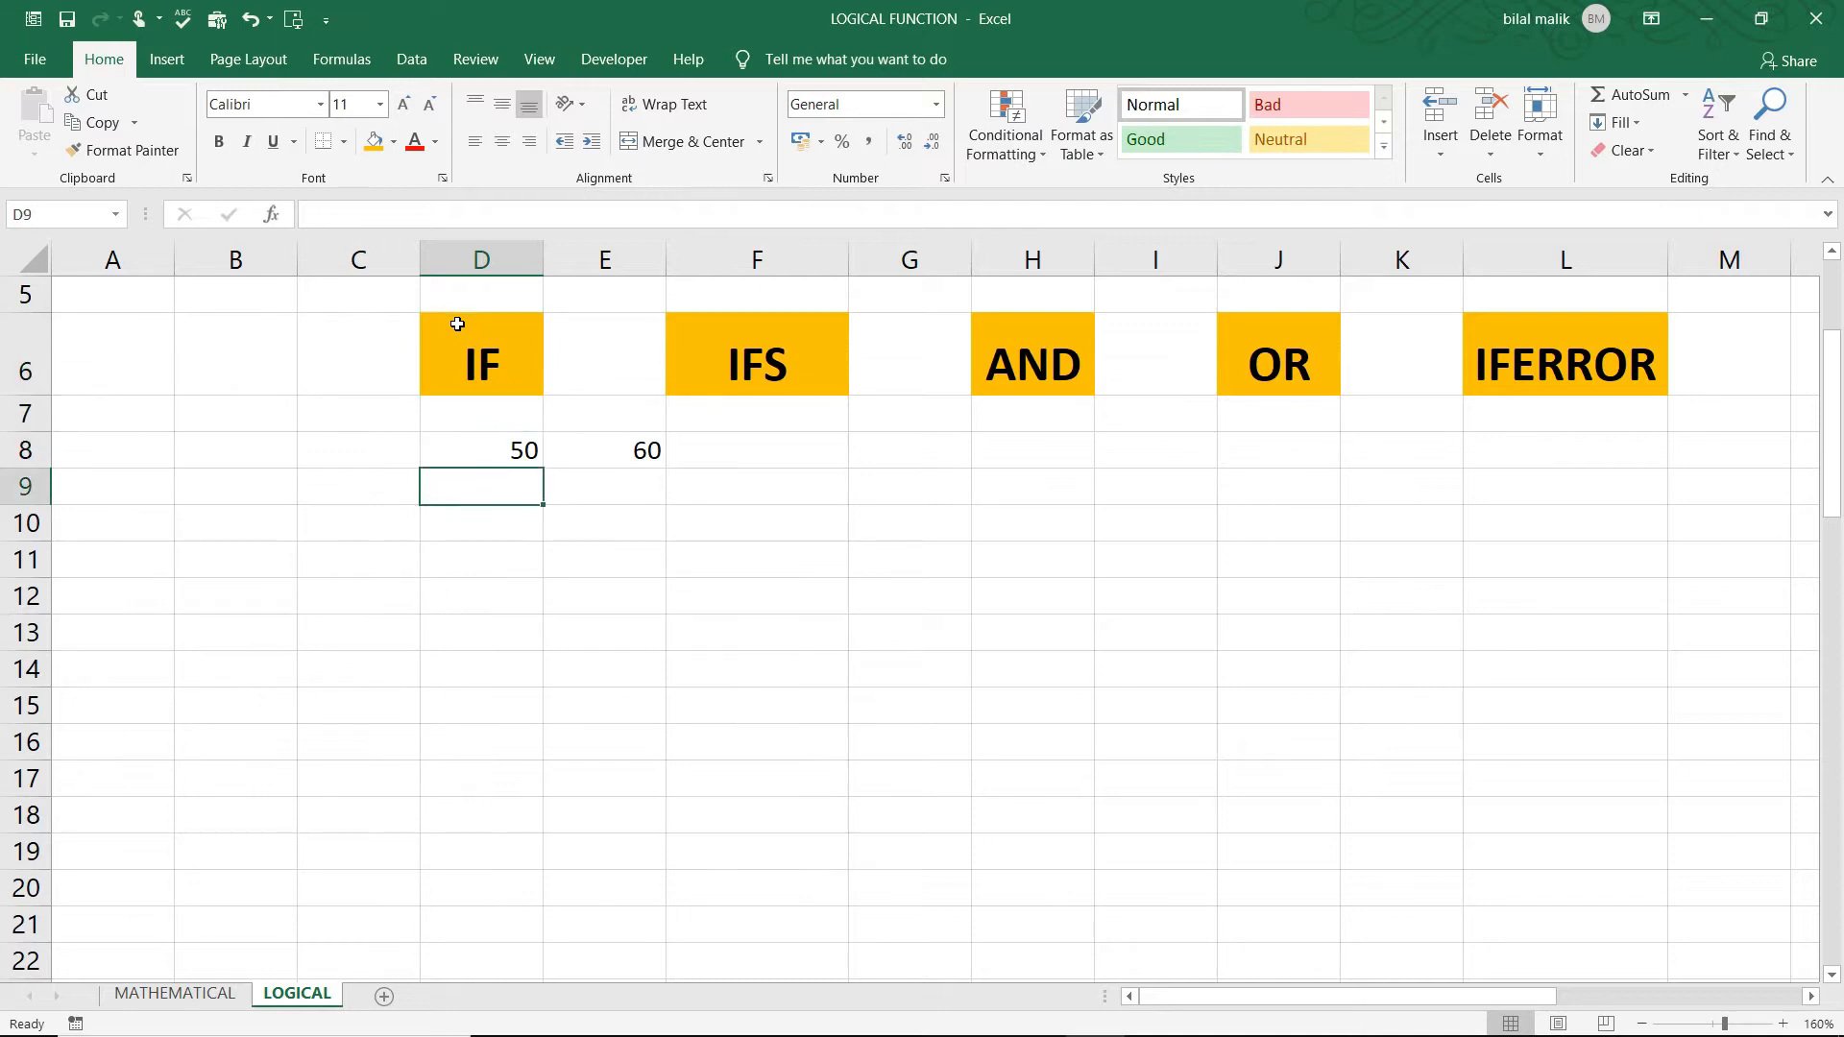
type("=")
left_click(486, 444)
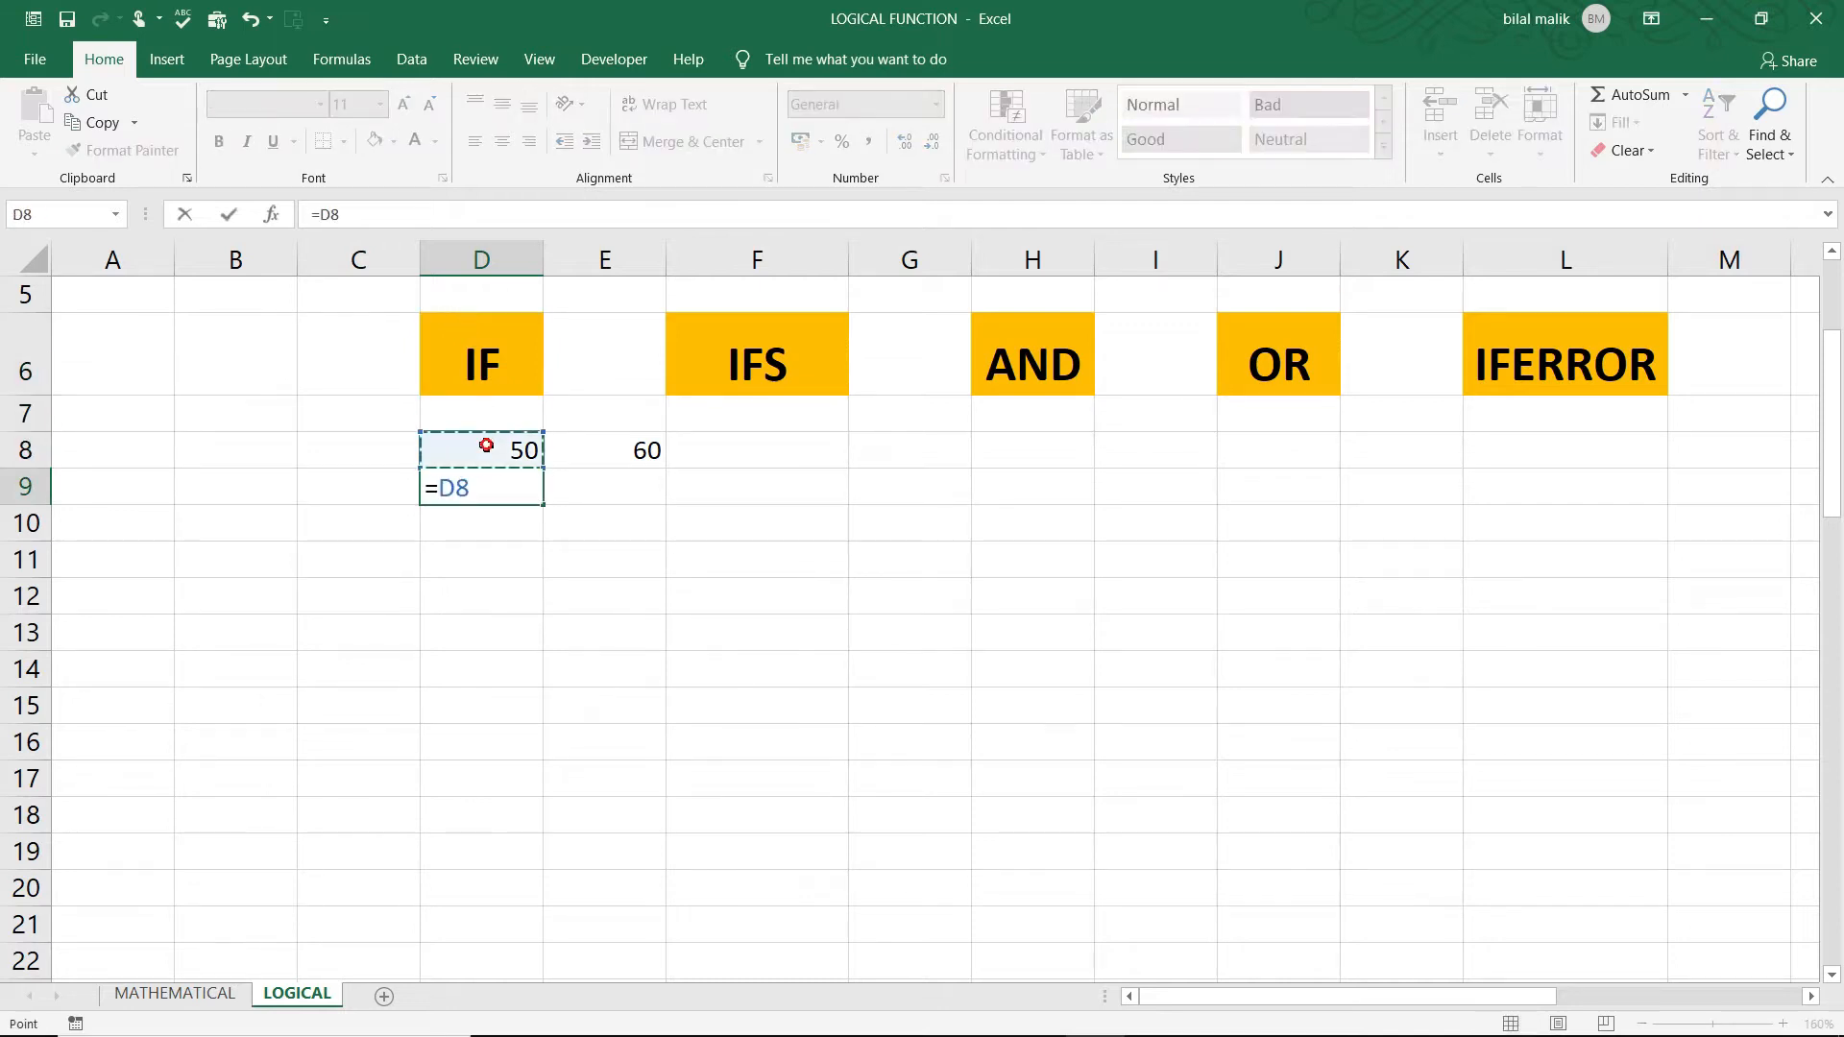
type("=")
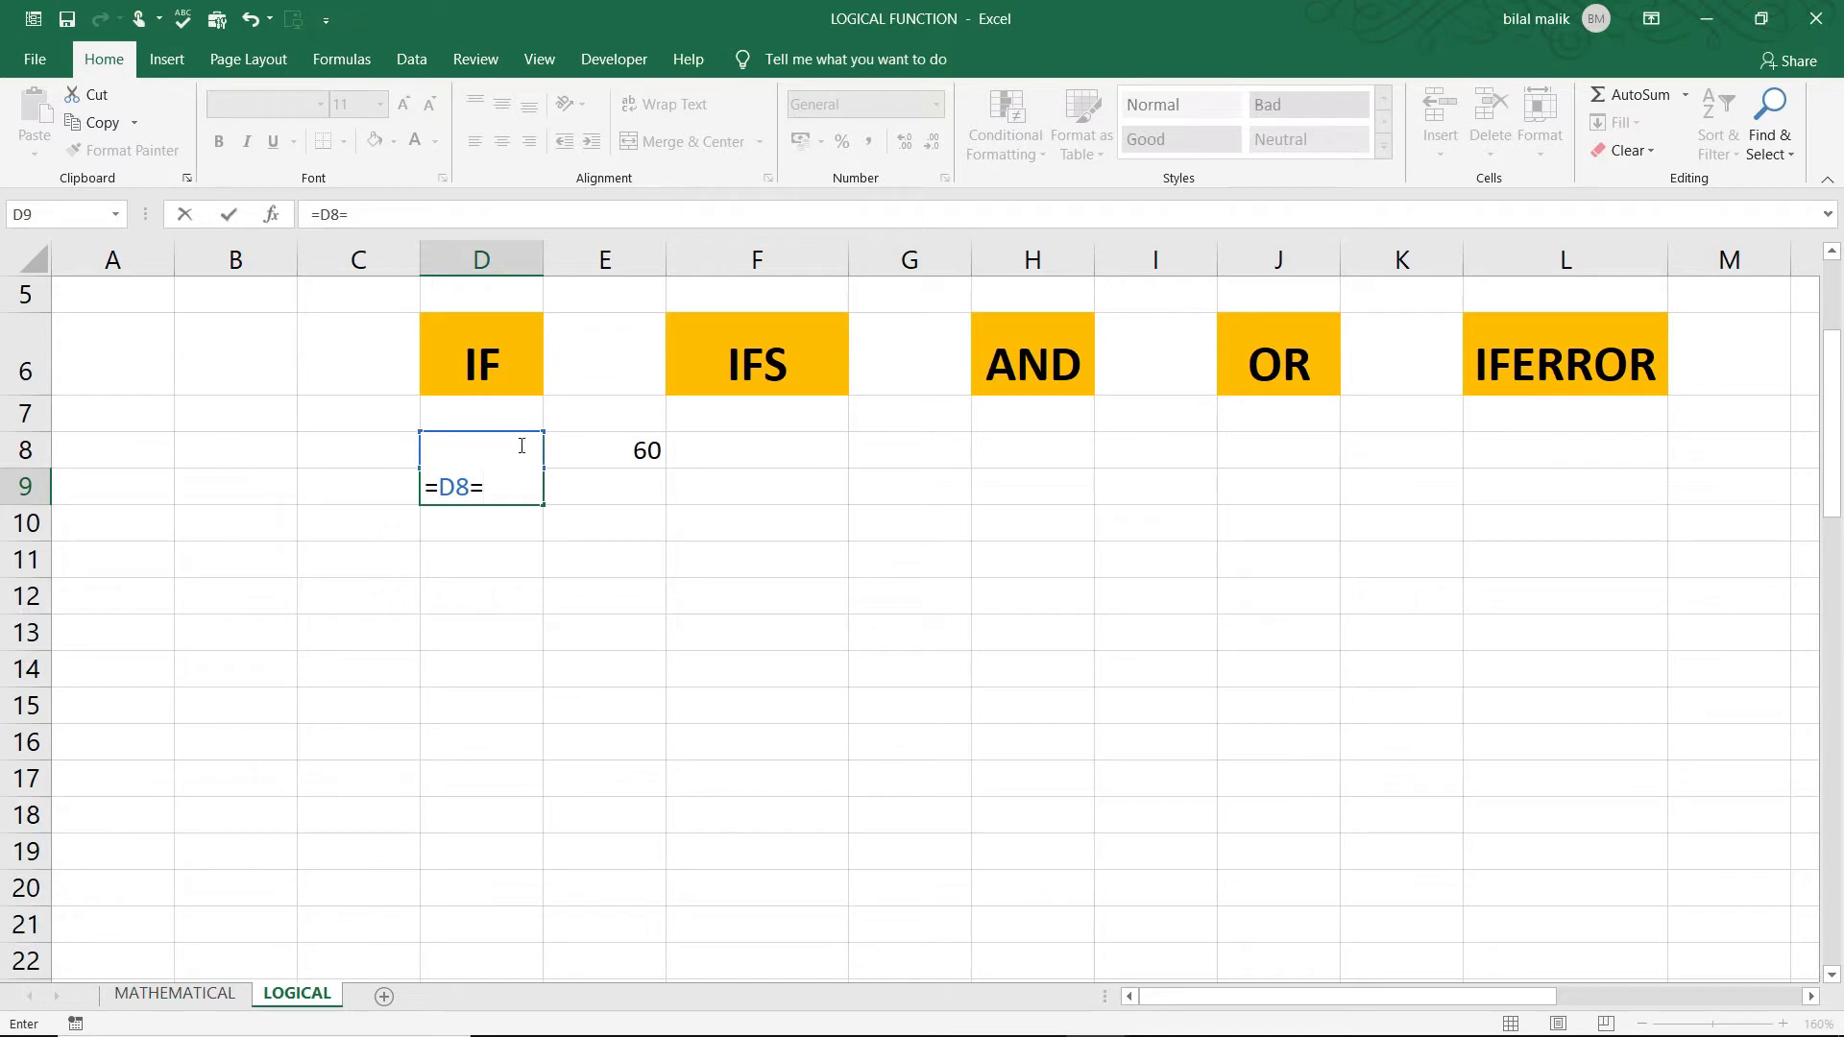
left_click(619, 448)
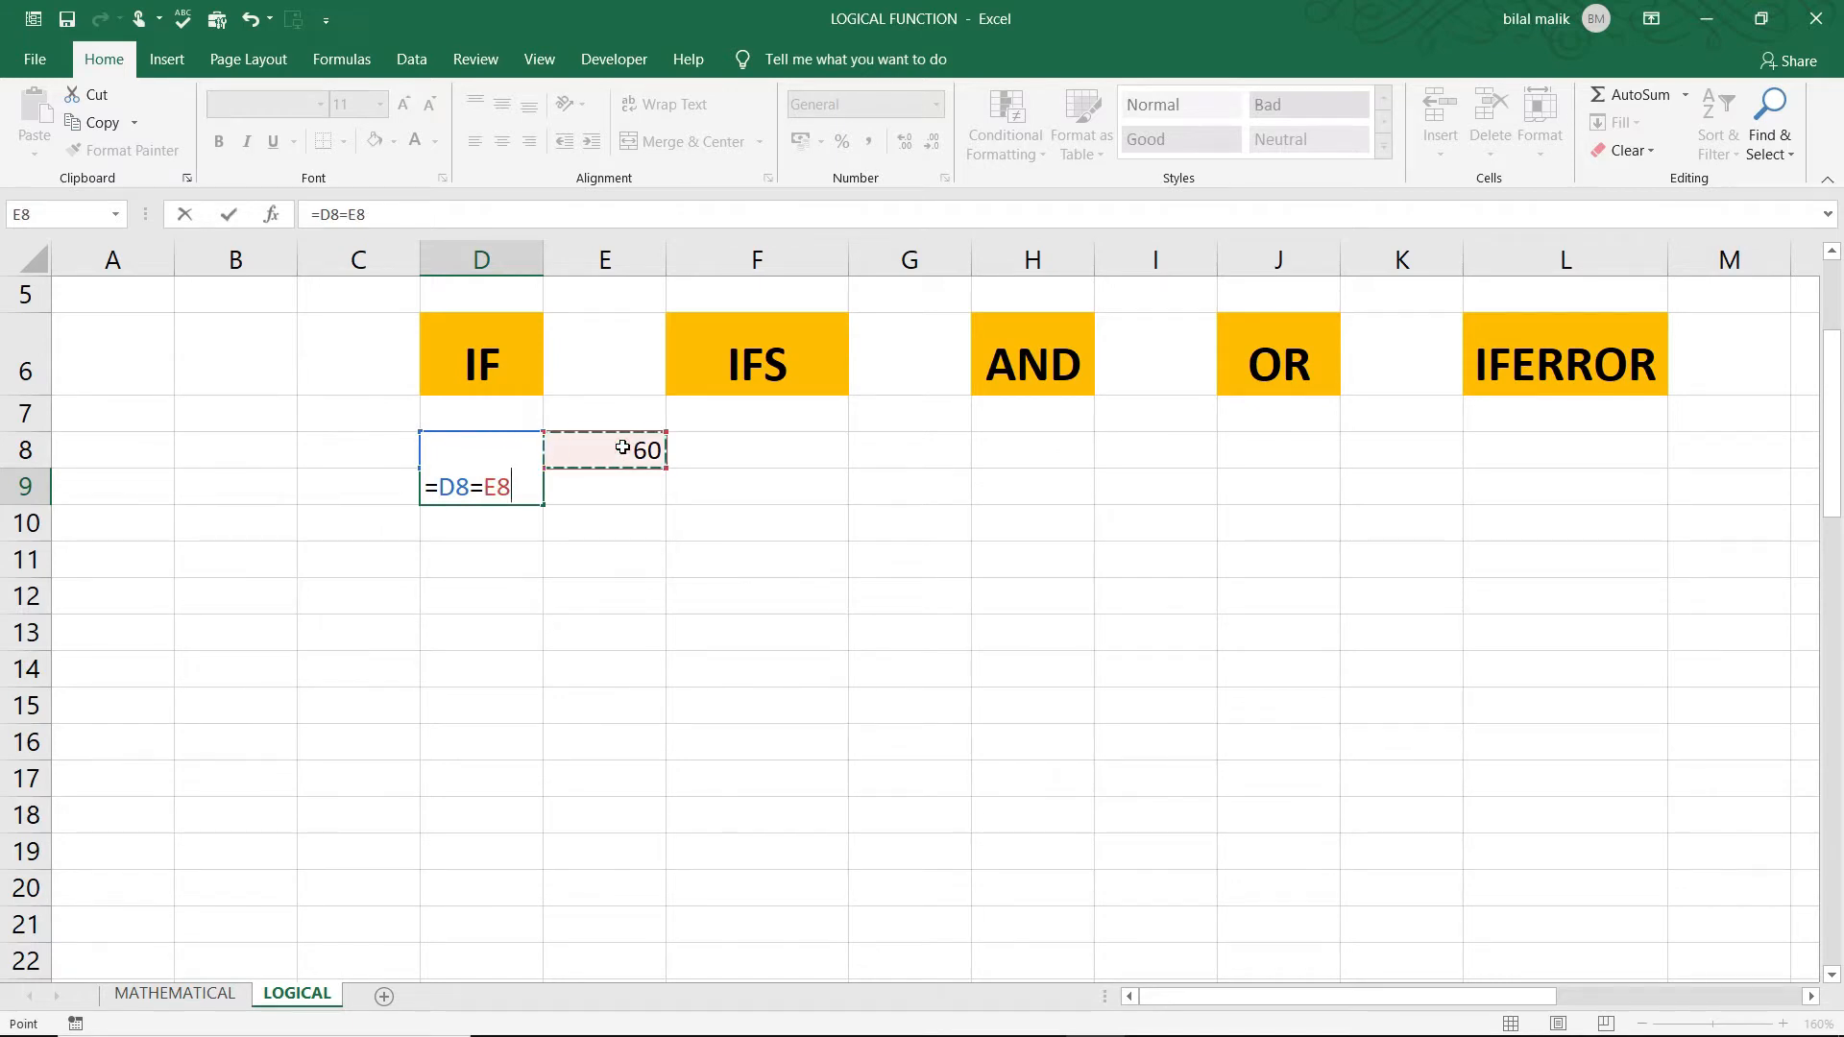
key("Return")
left_click(468, 482)
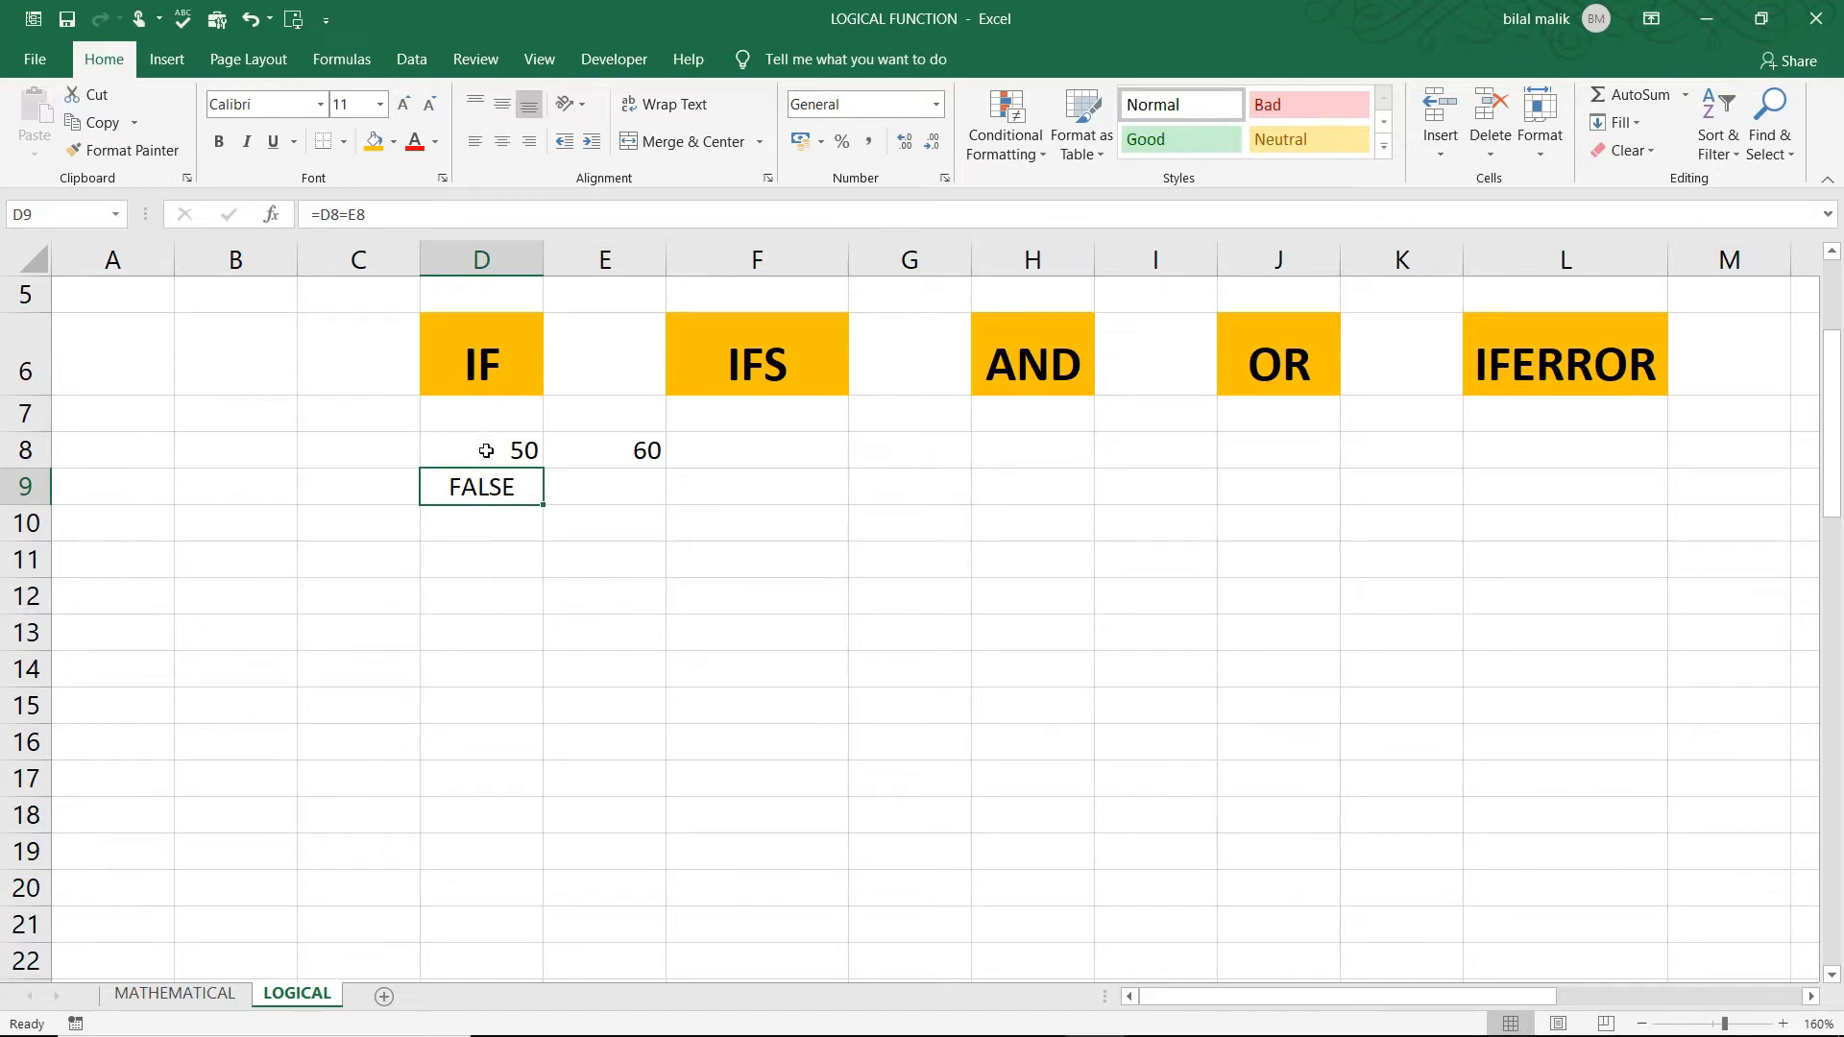
left_click(486, 450)
left_click(607, 451)
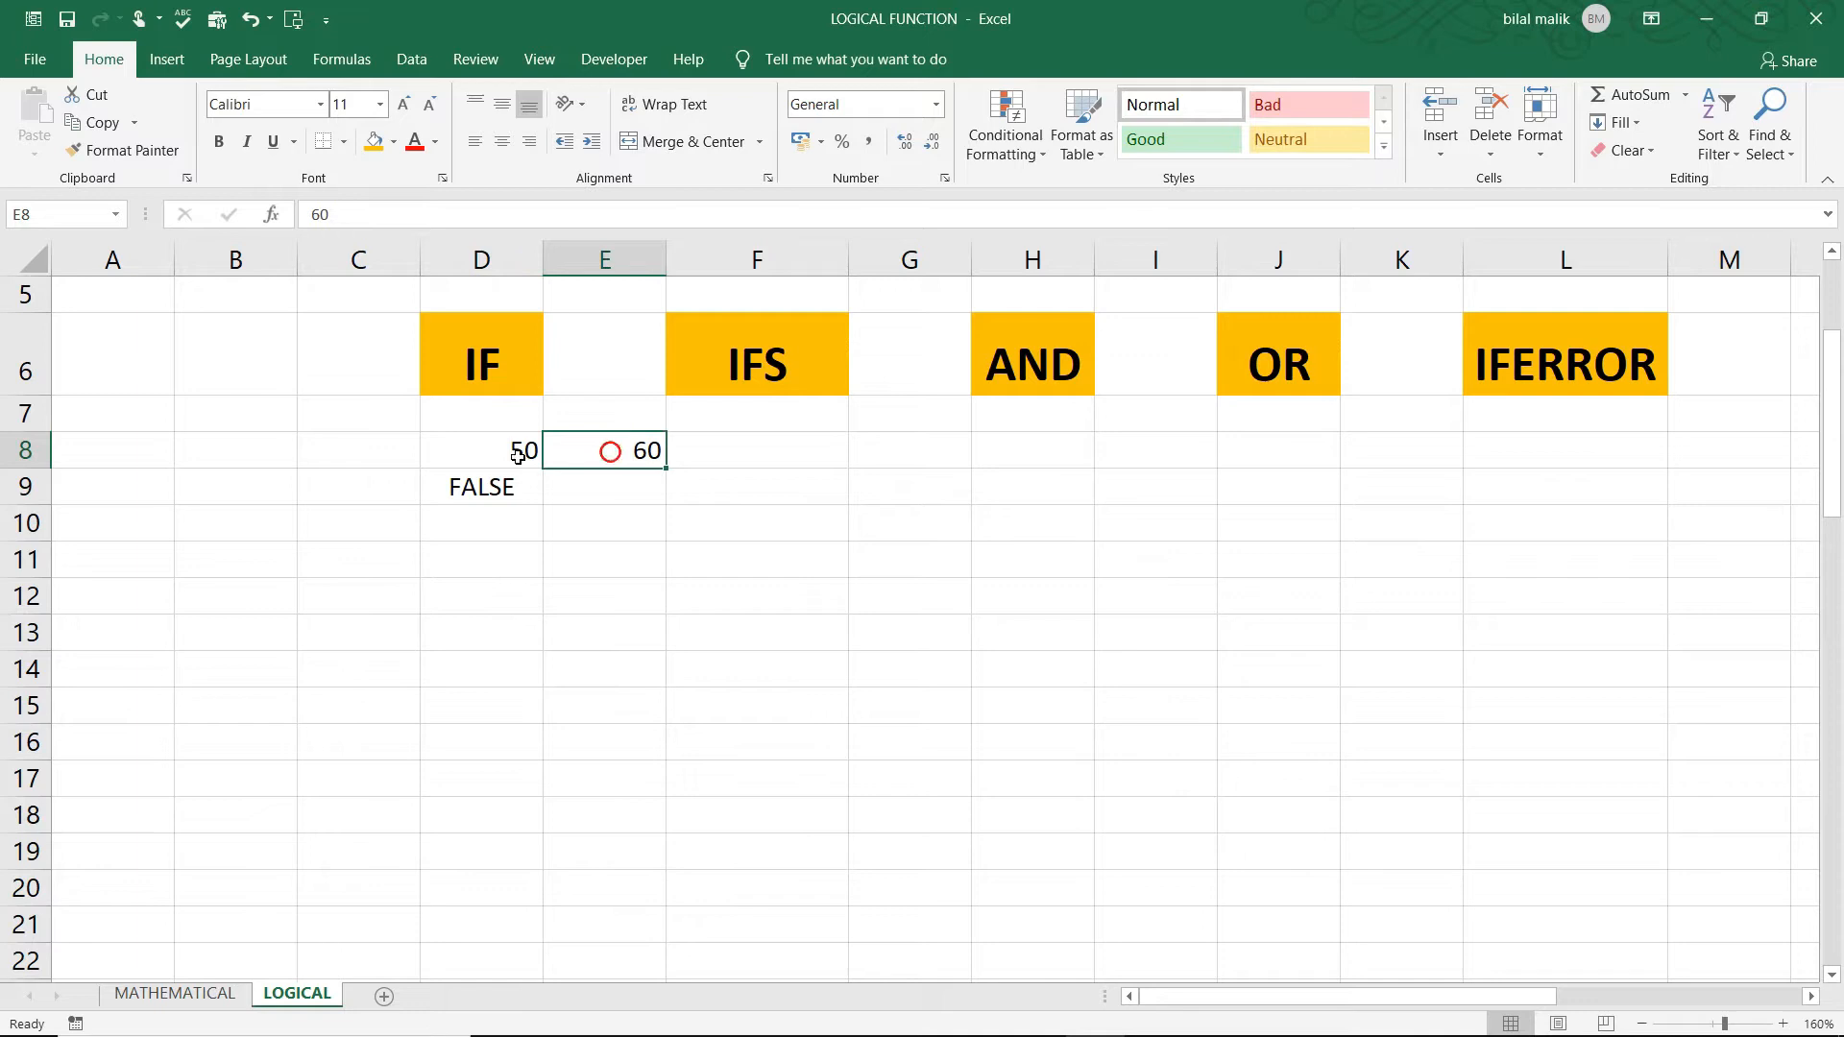
left_click(504, 485)
Step: Set cell D8 to 60 and check the comparison result in D9
left_click(524, 445)
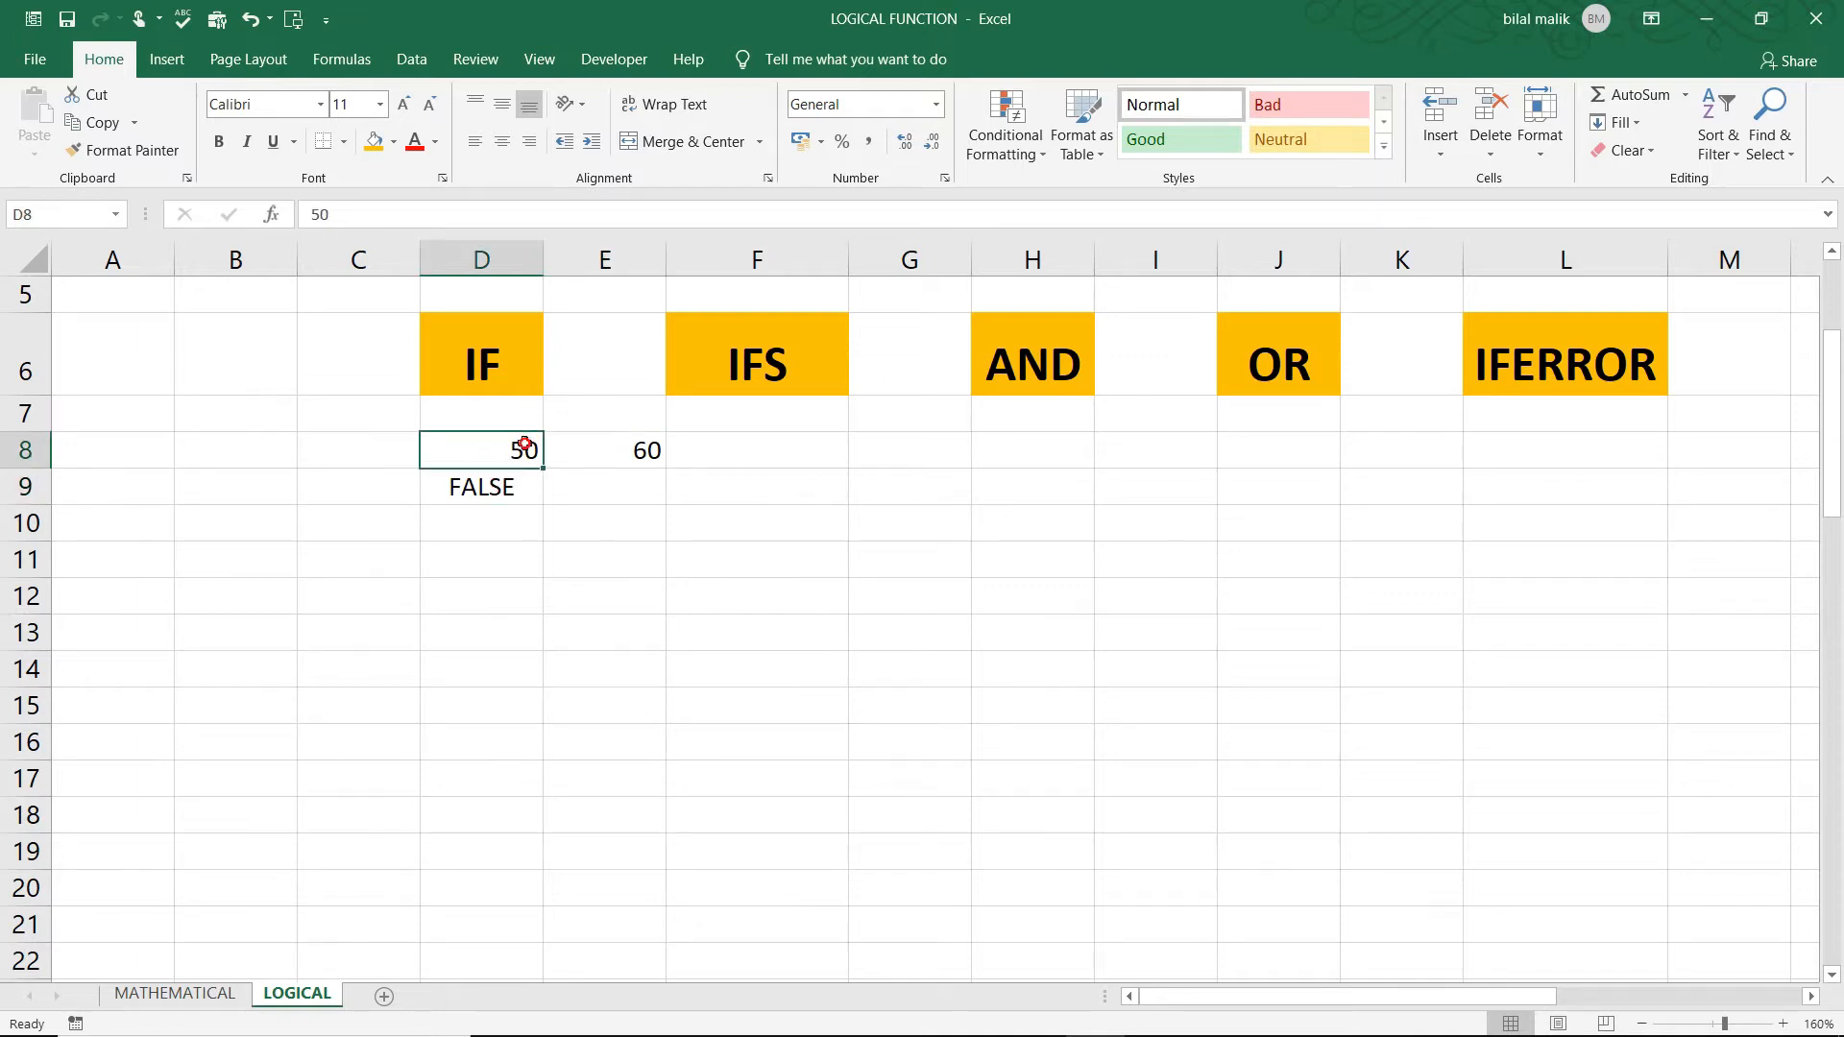
type("60")
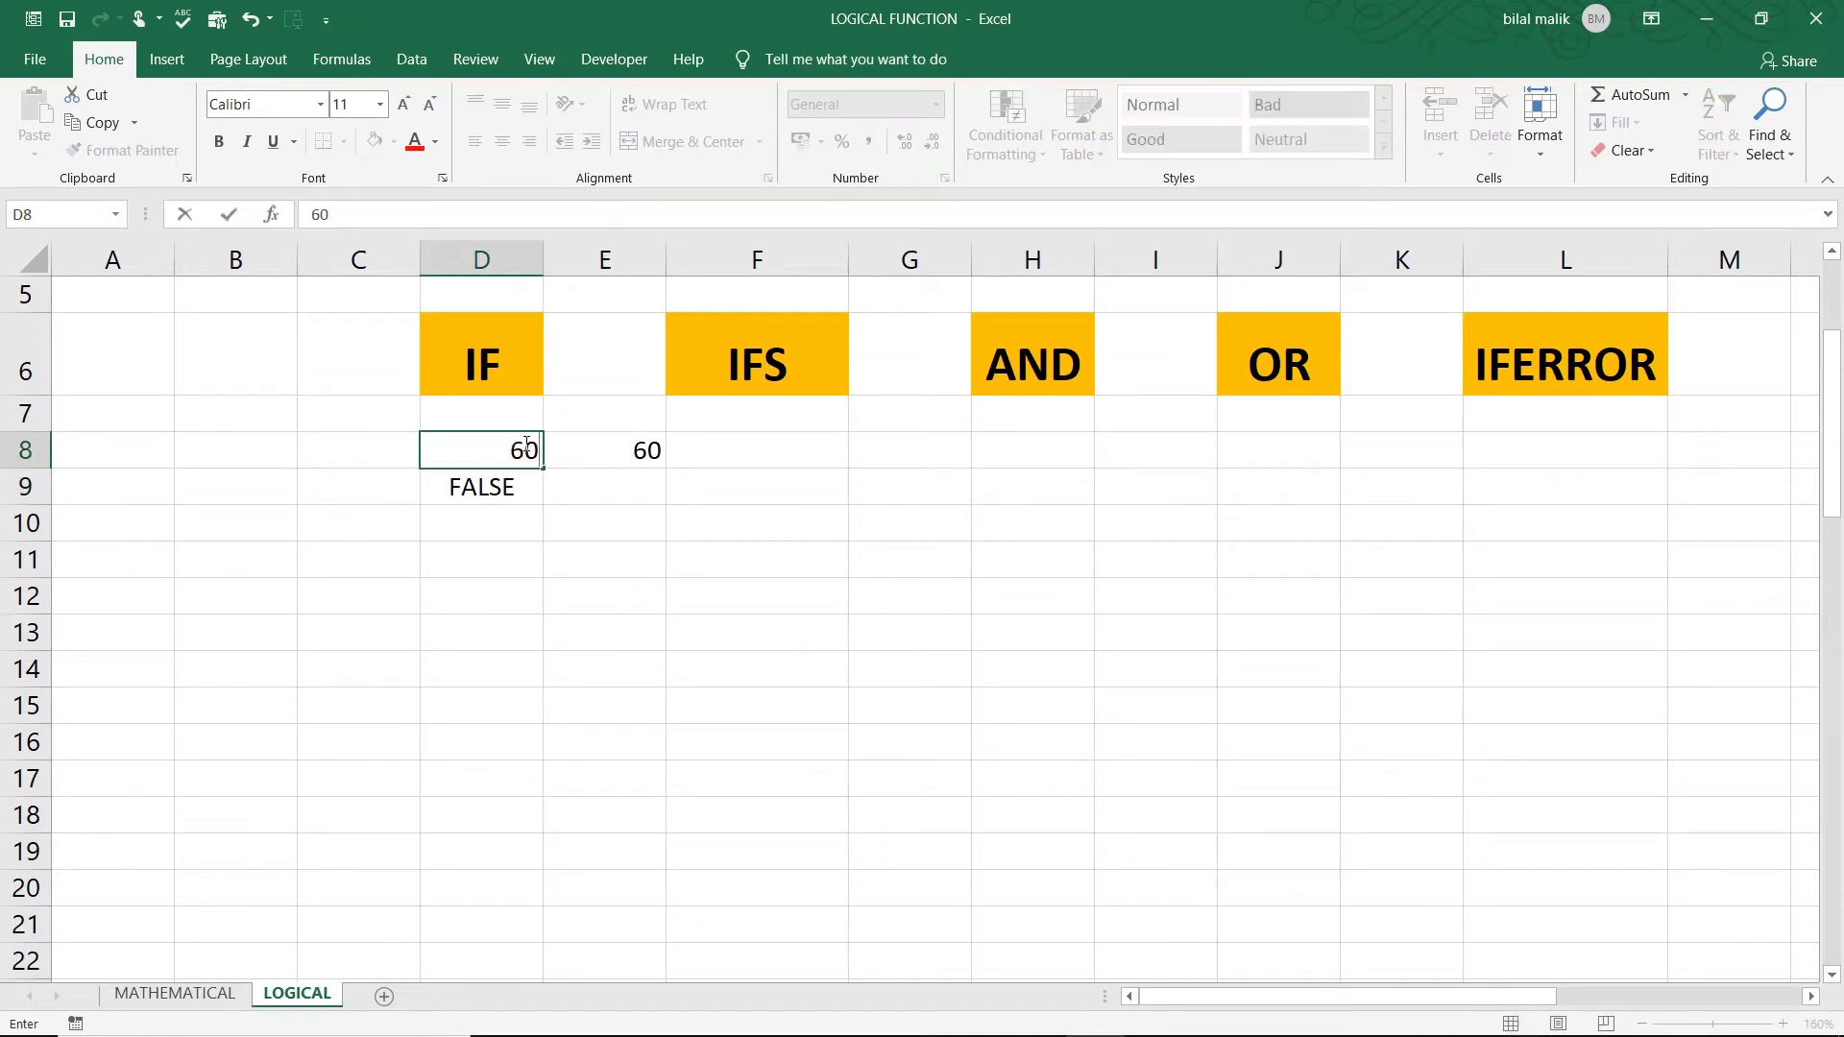
key("Return")
left_click(480, 448)
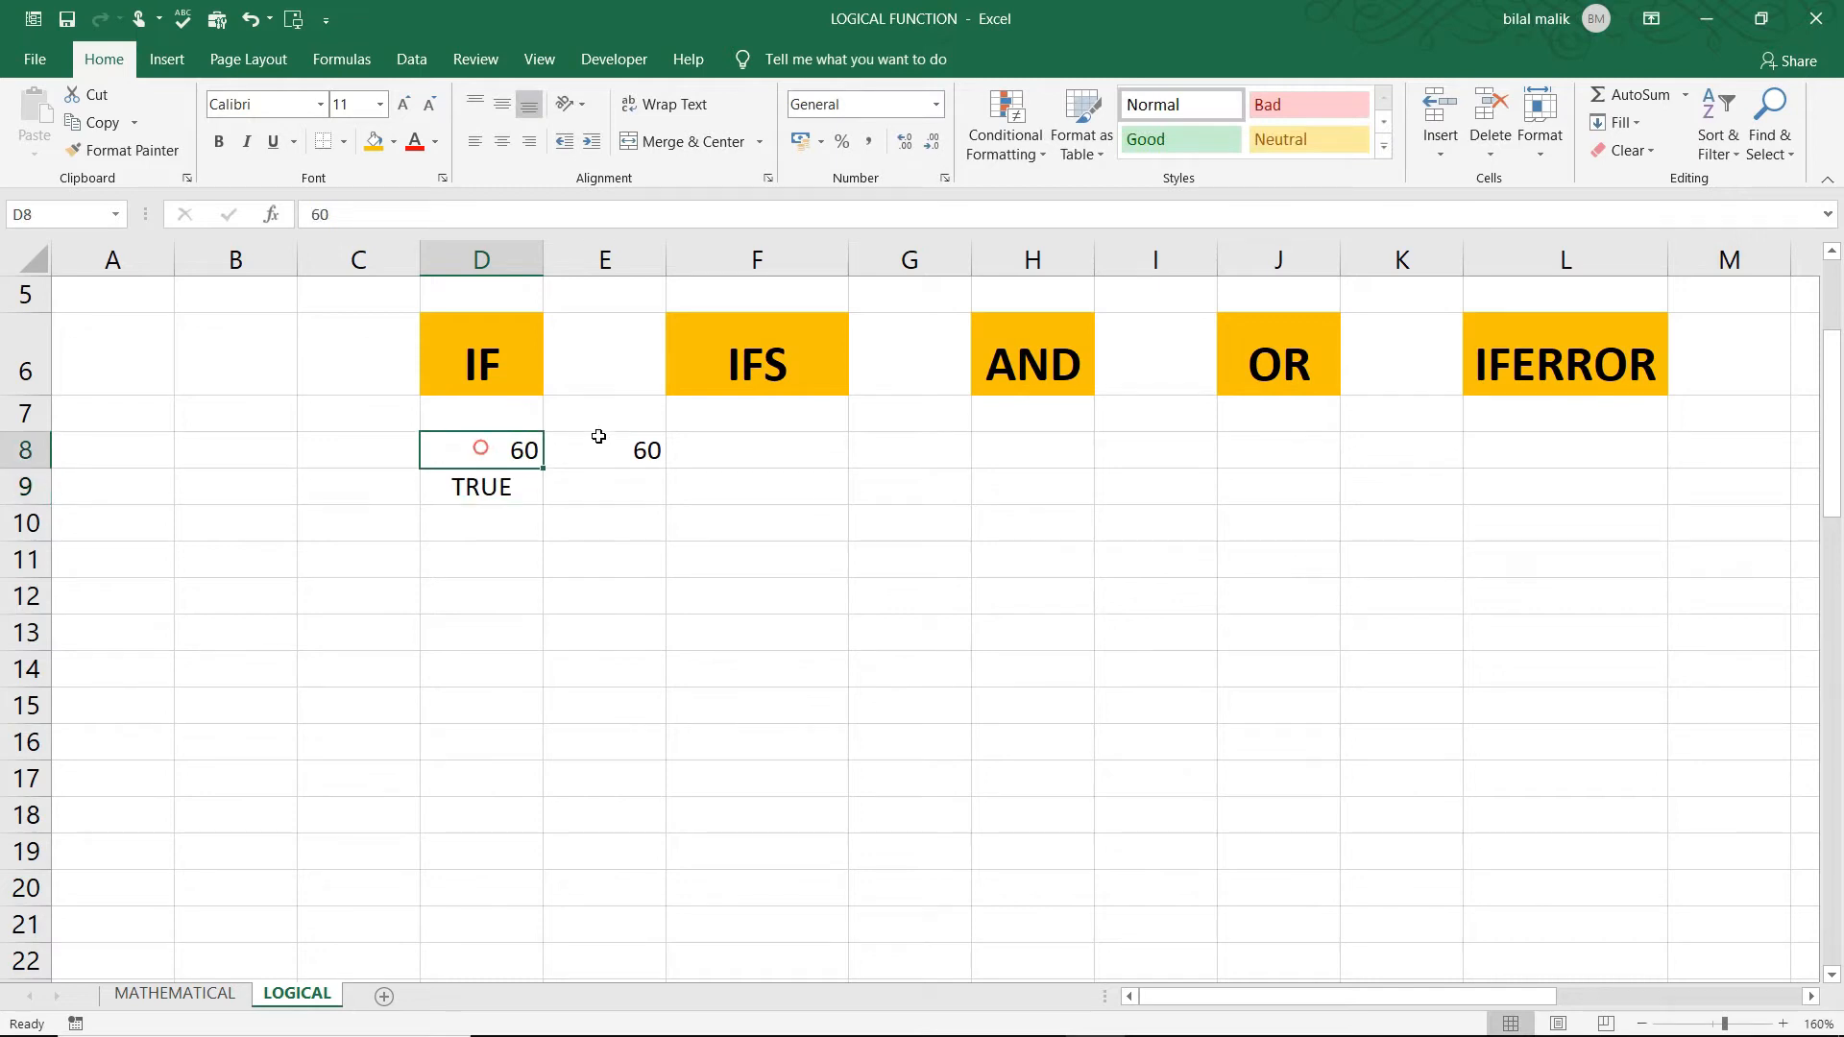
left_click(598, 436)
left_click(477, 503)
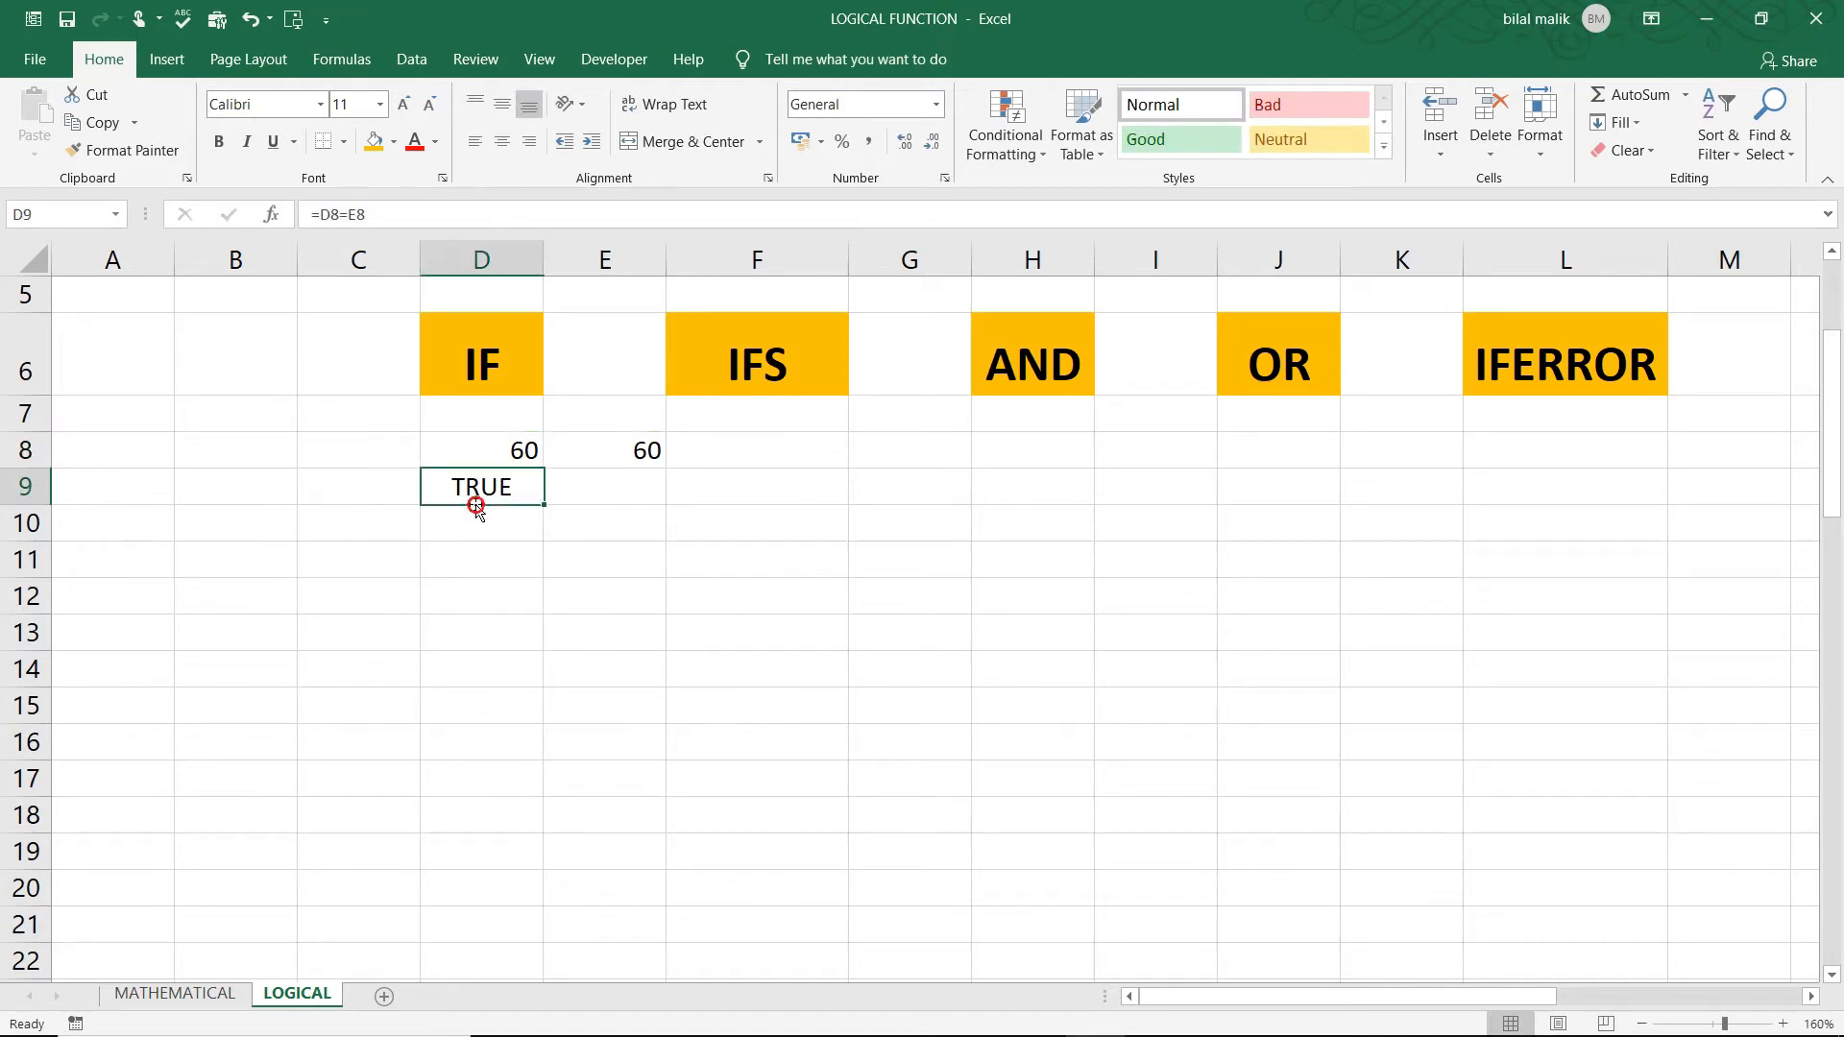
left_click(518, 450)
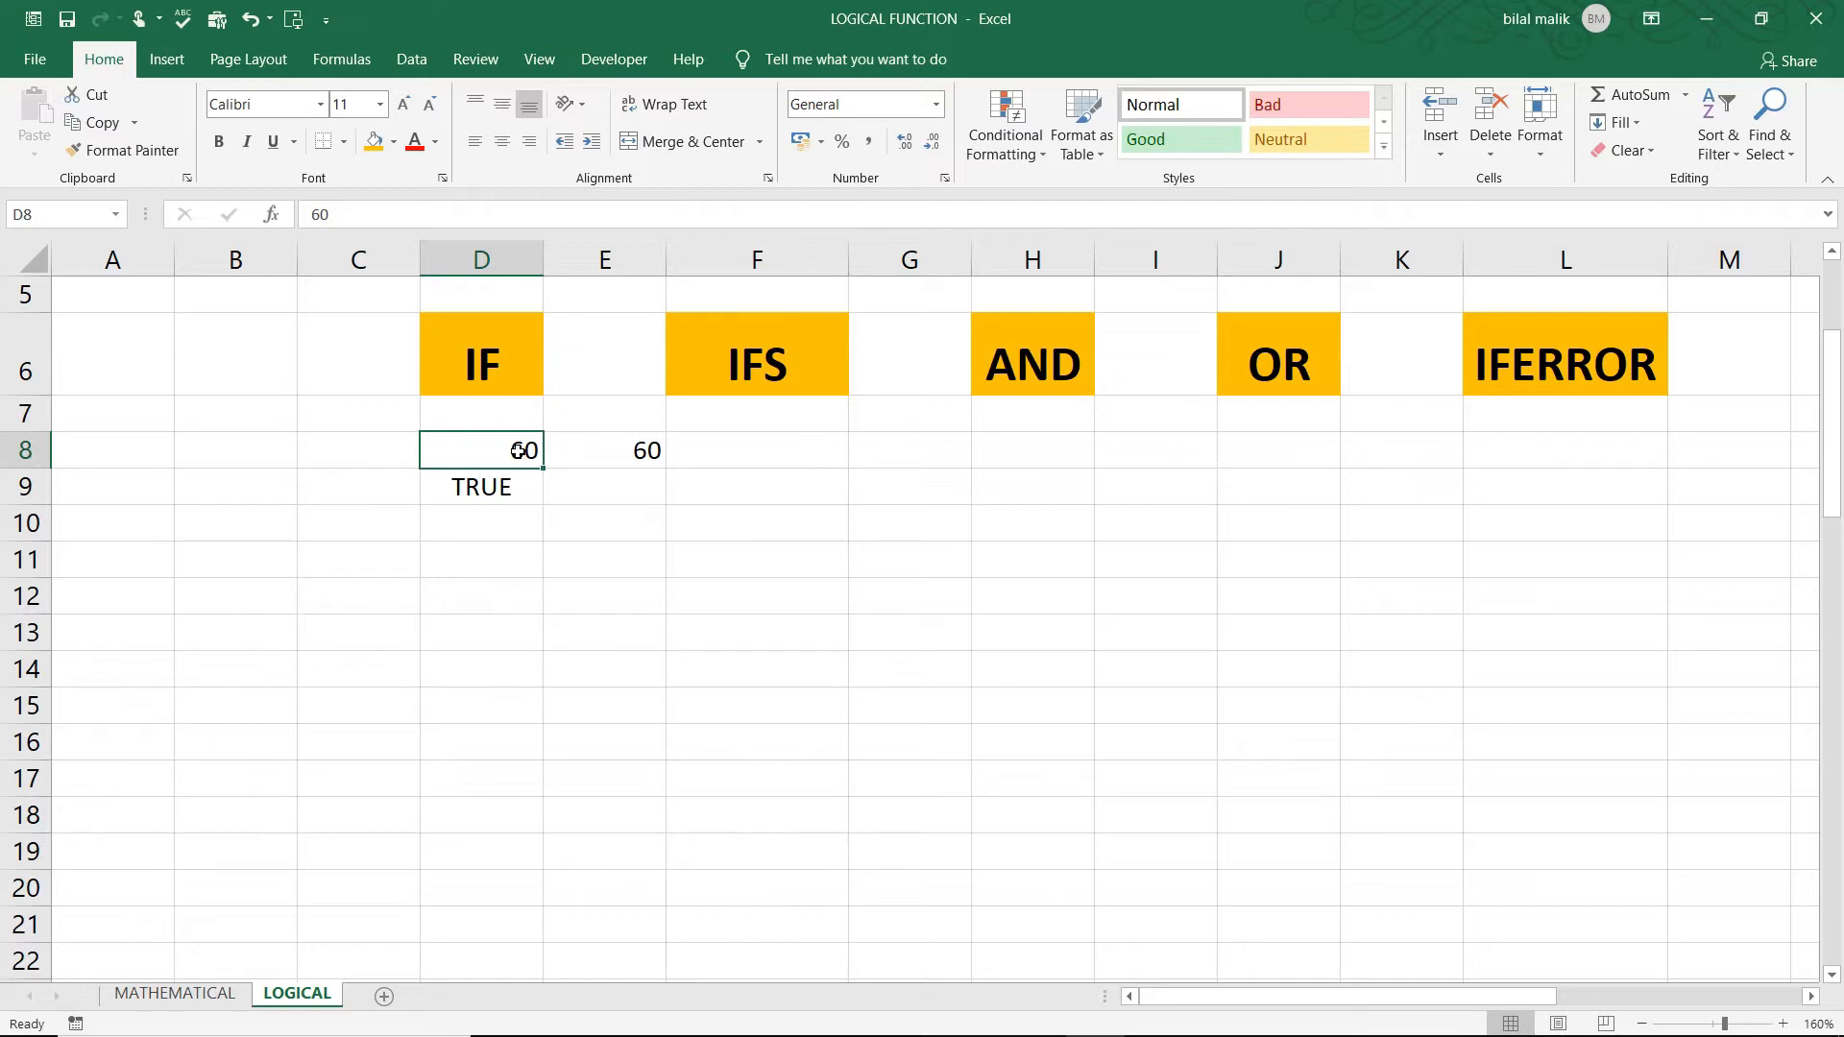
Step: Clear cell D9 and start an IF function there with D8=E8 as the logical test
left_click(460, 330)
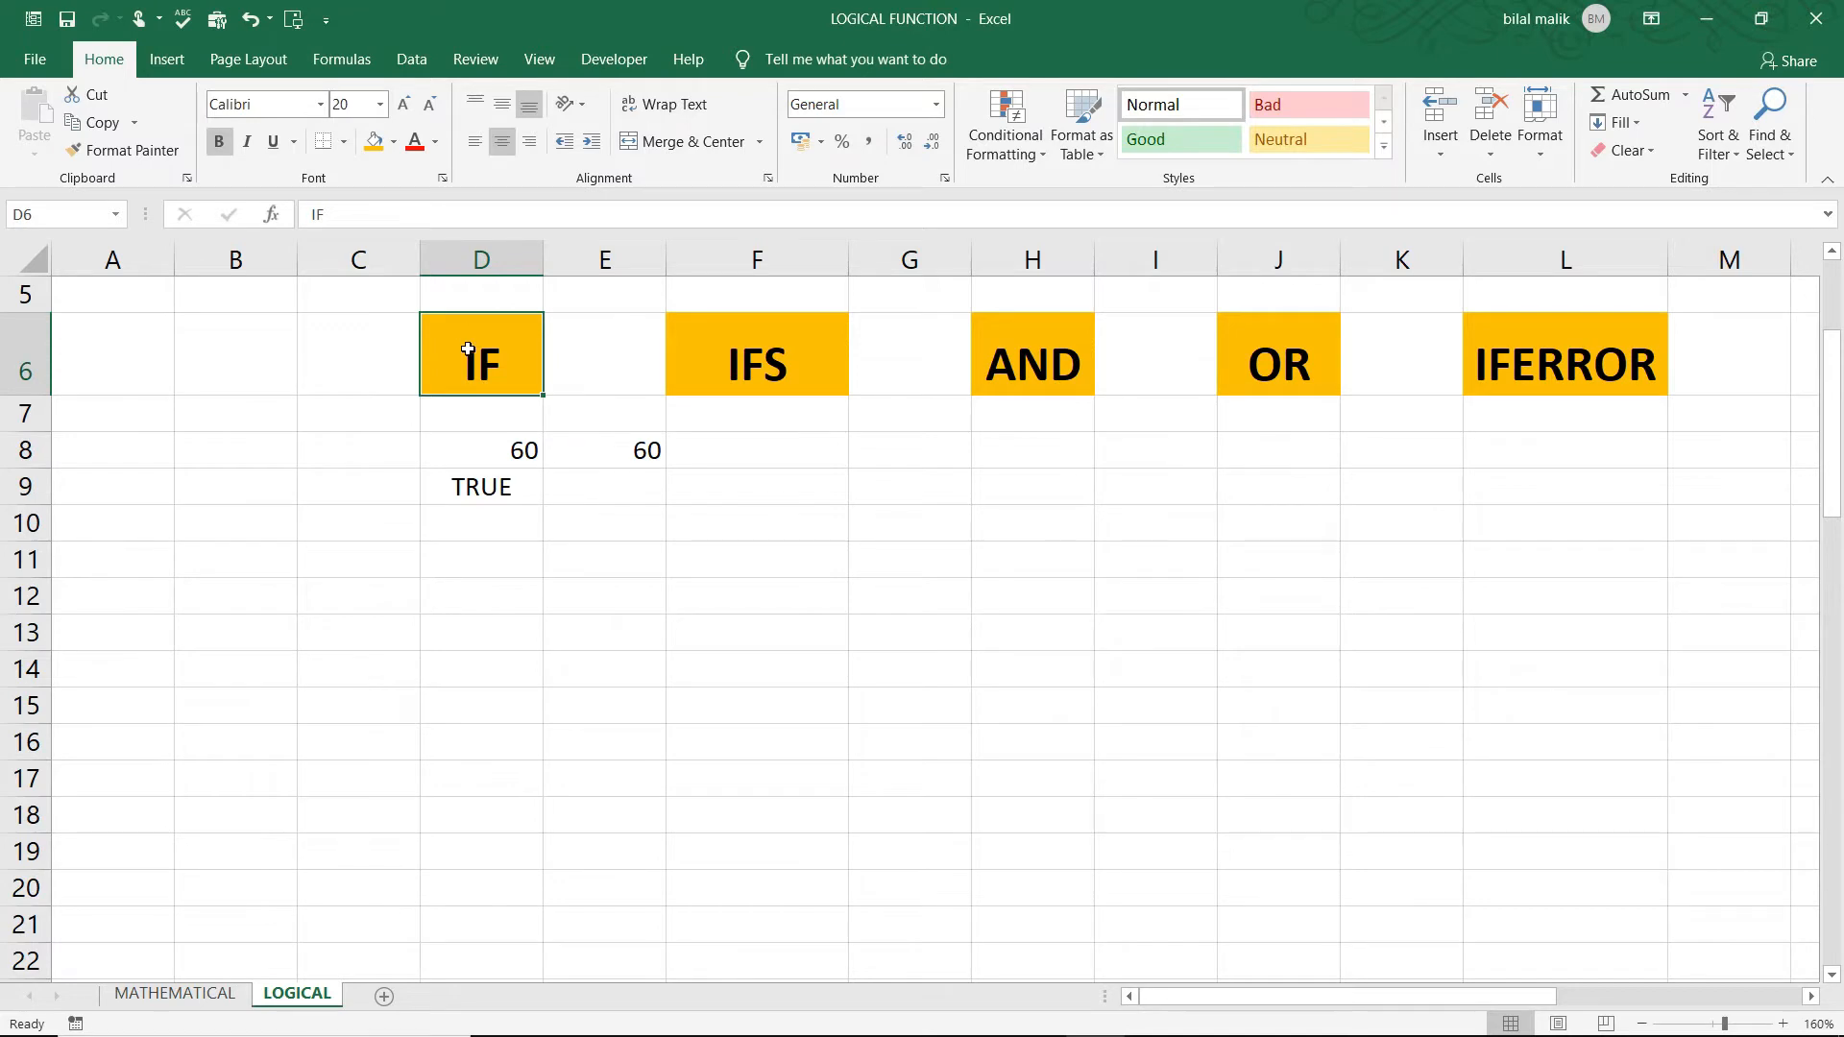
left_click(482, 471)
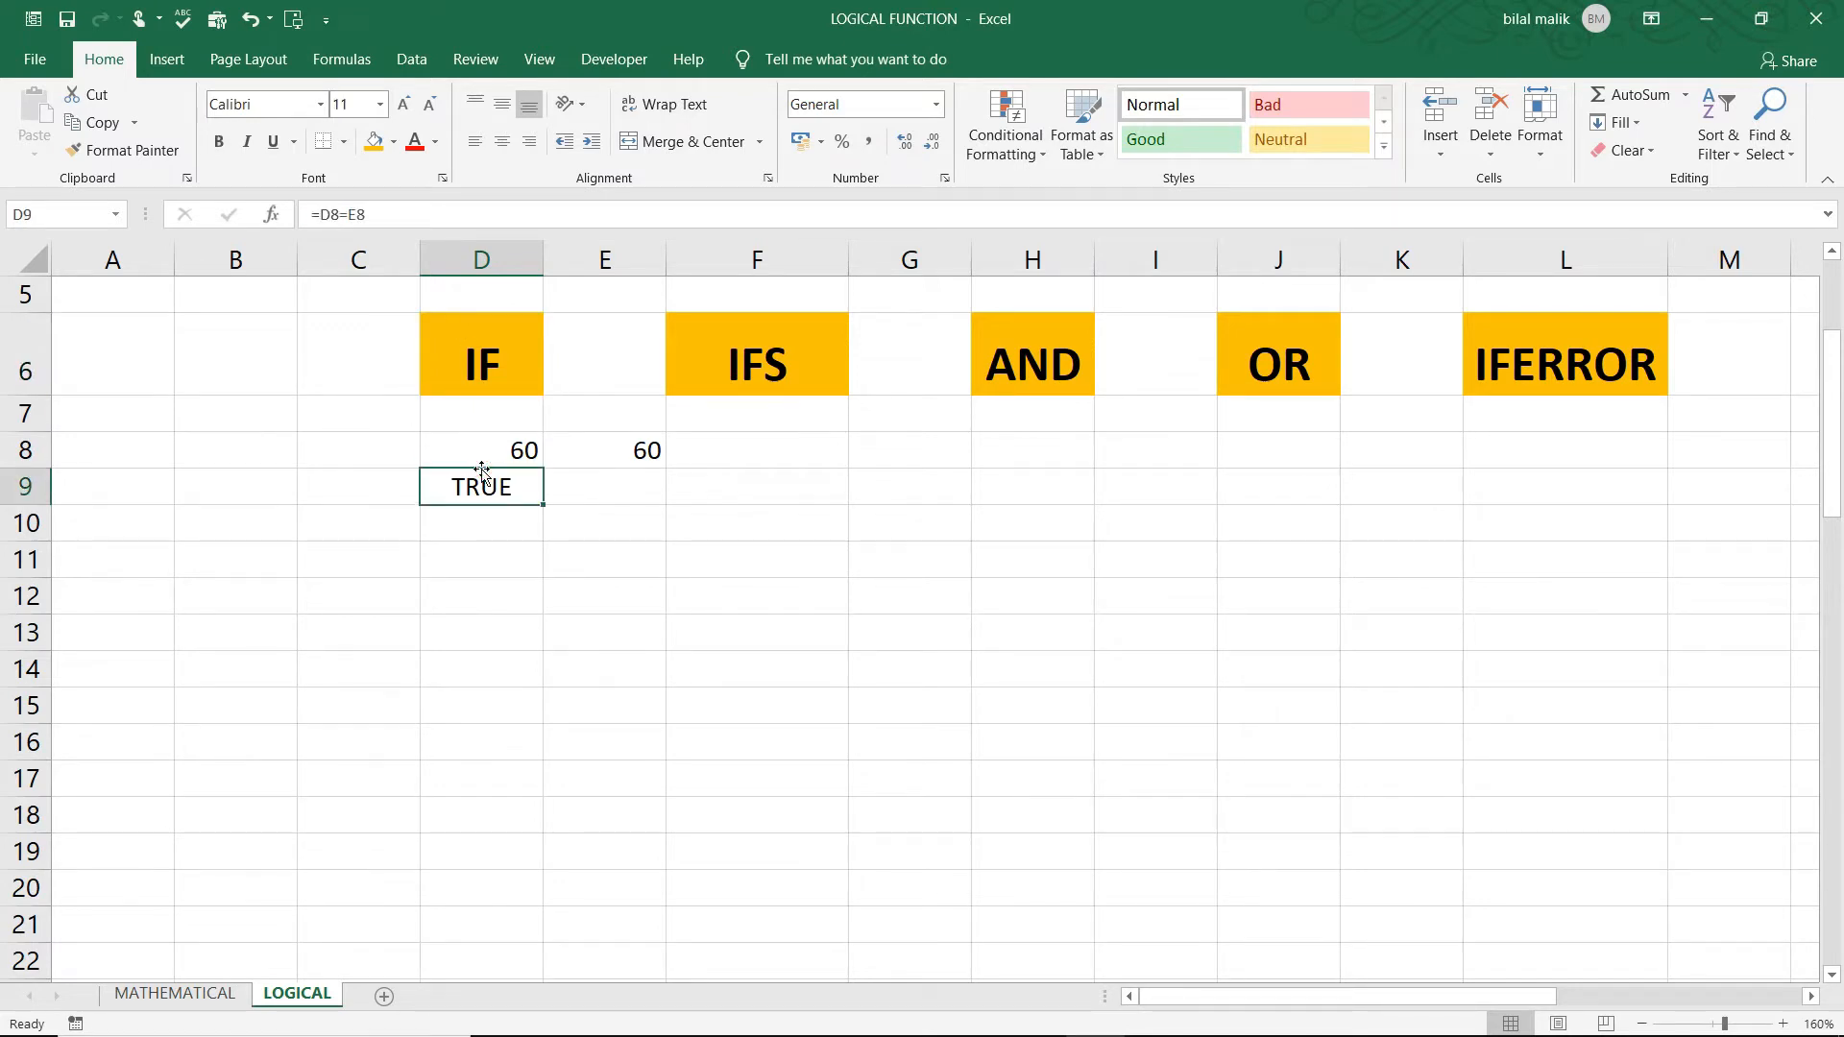
left_click(459, 367)
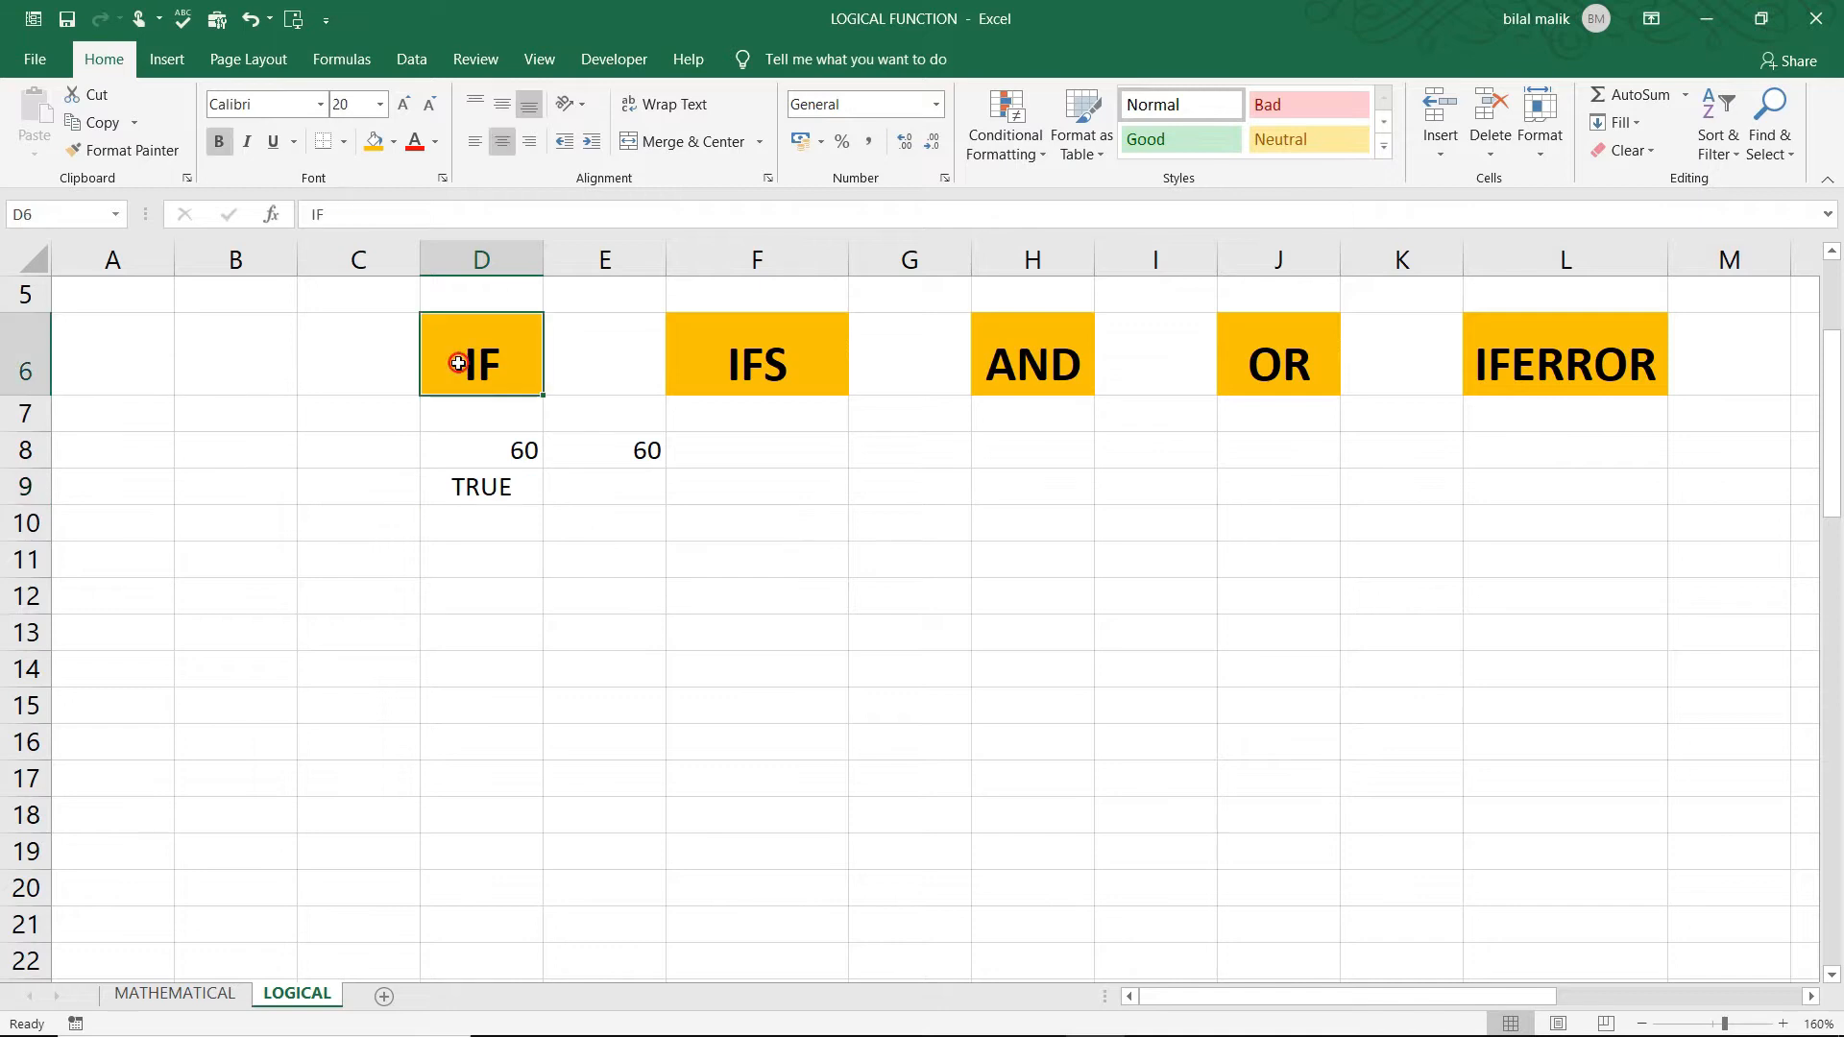
left_click(500, 492)
key("Delete")
type("=")
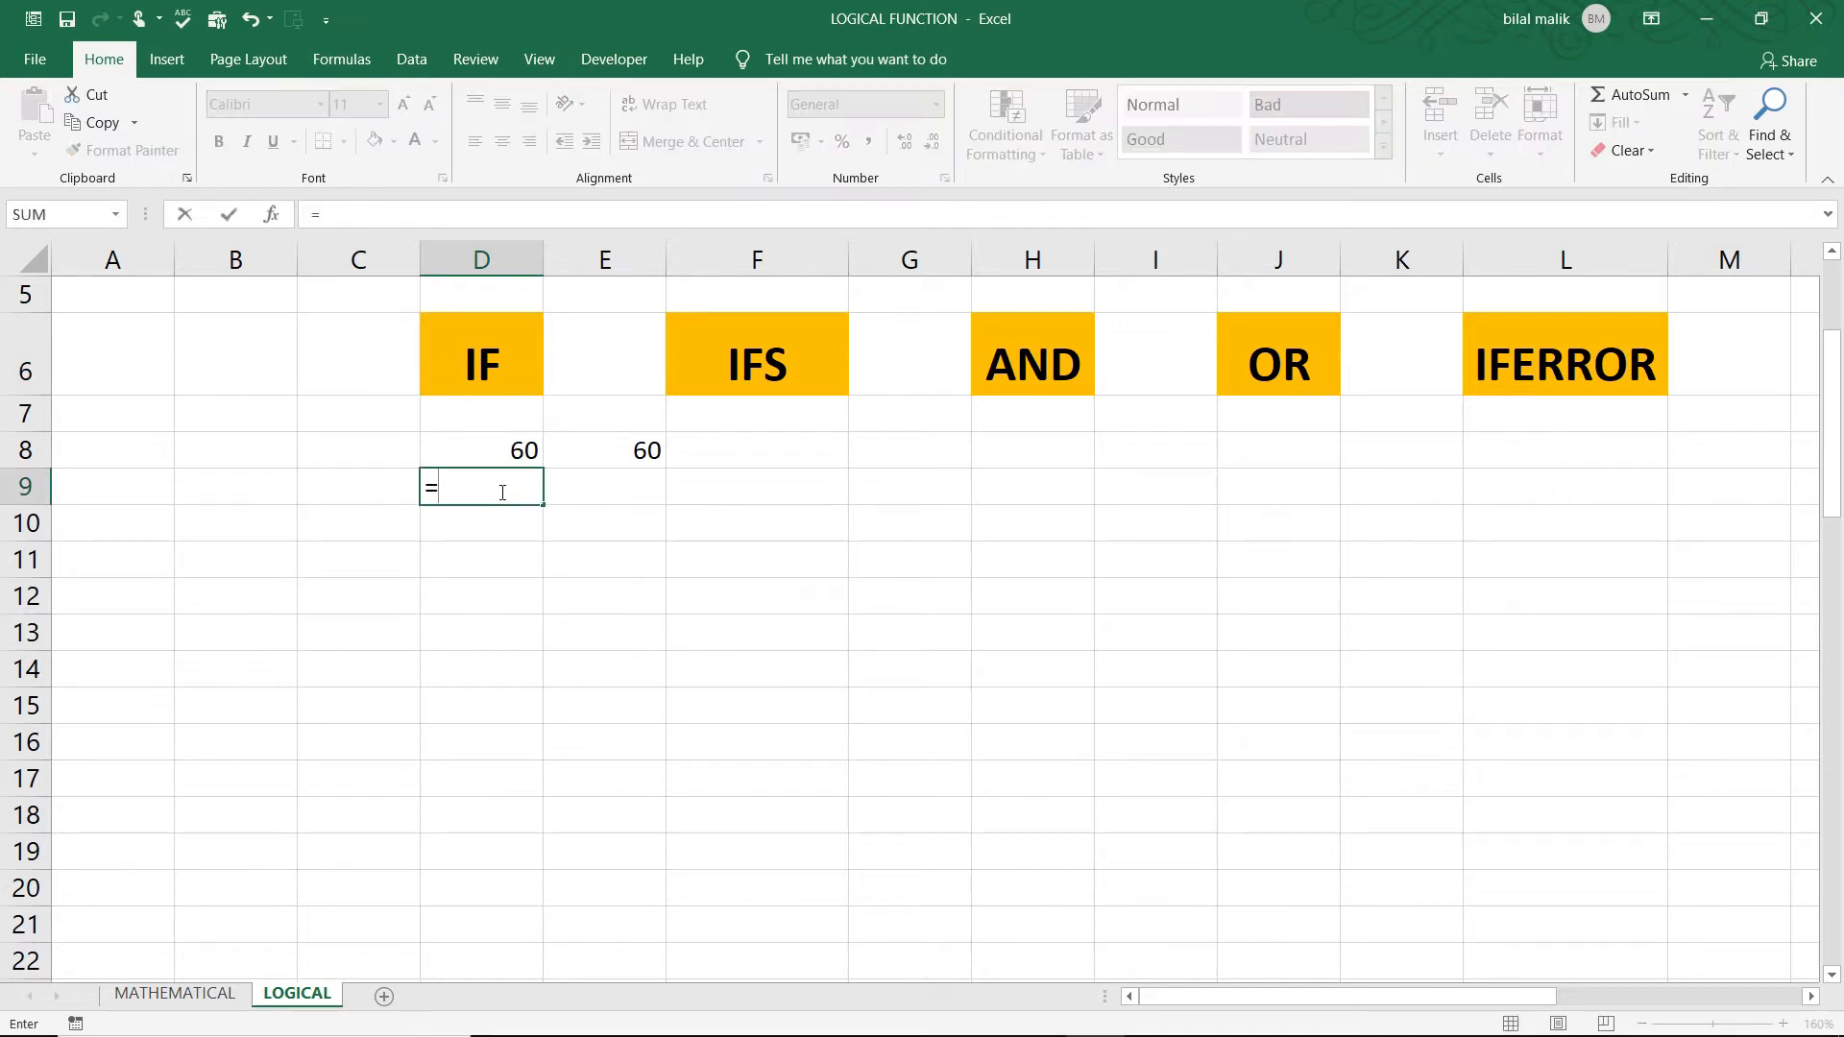
type("IF")
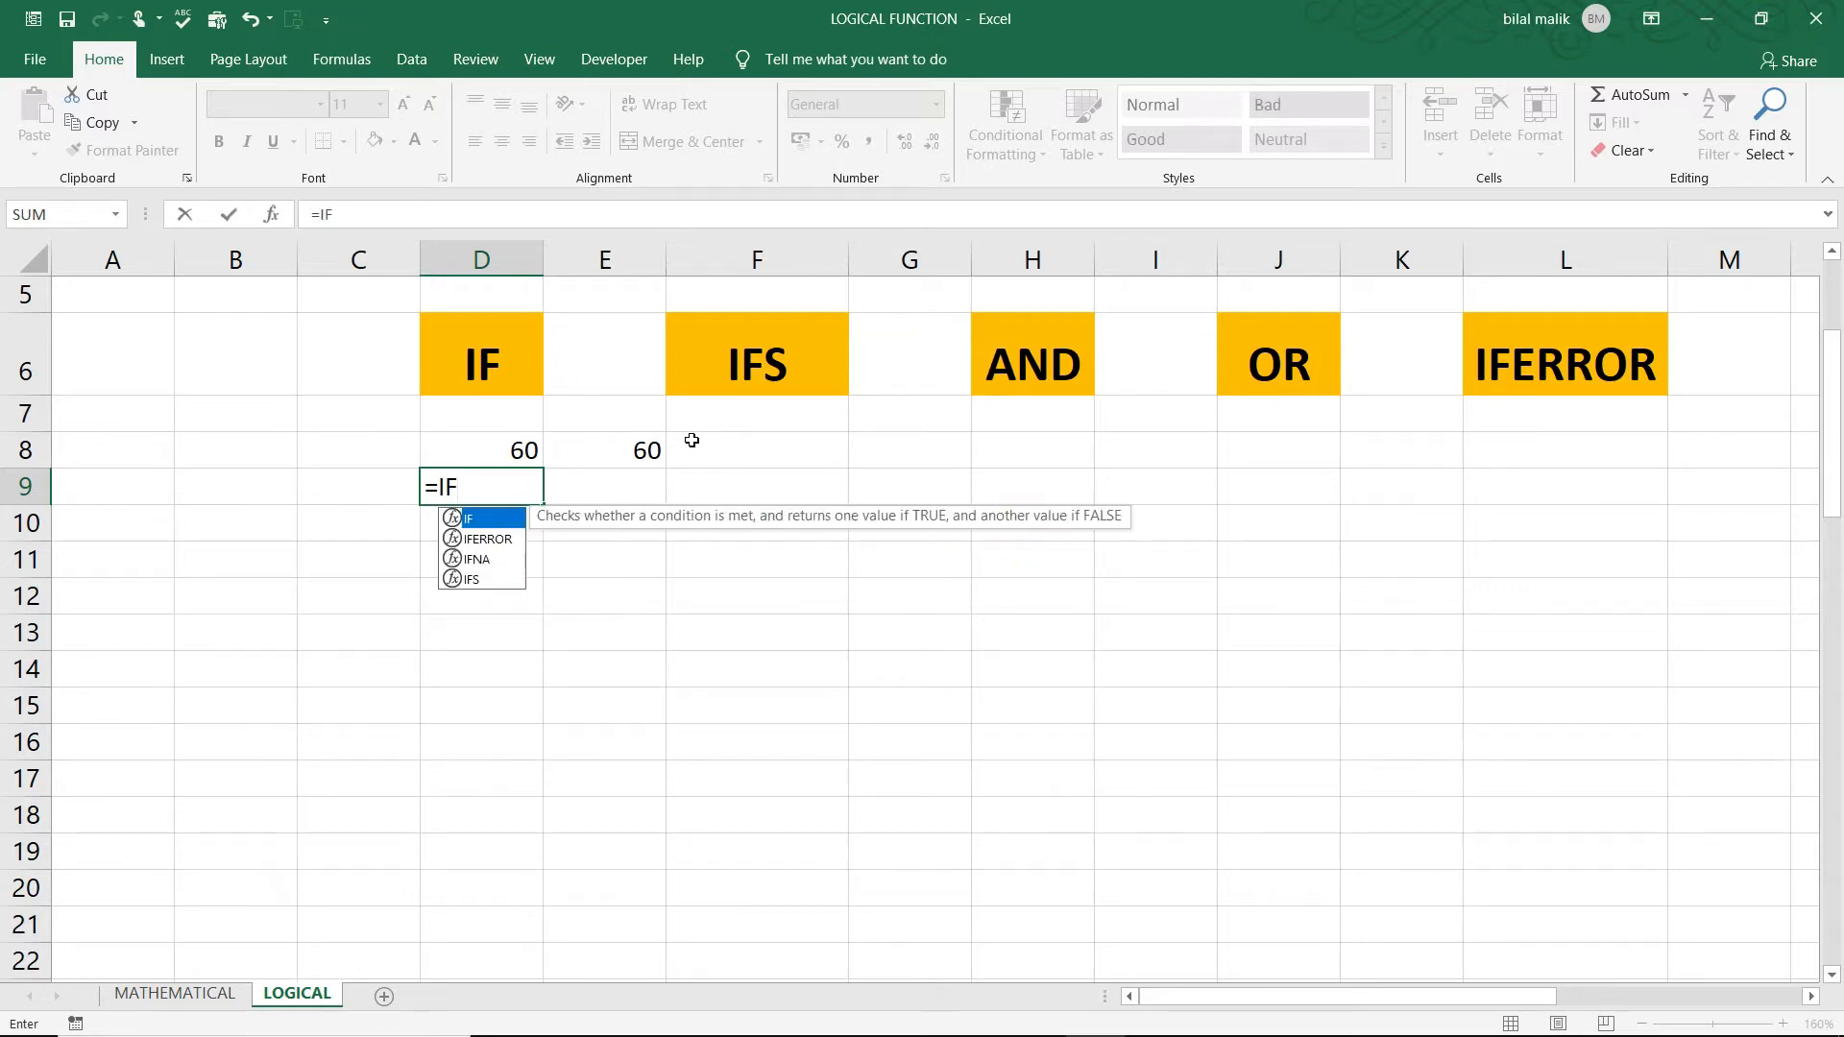
type("(")
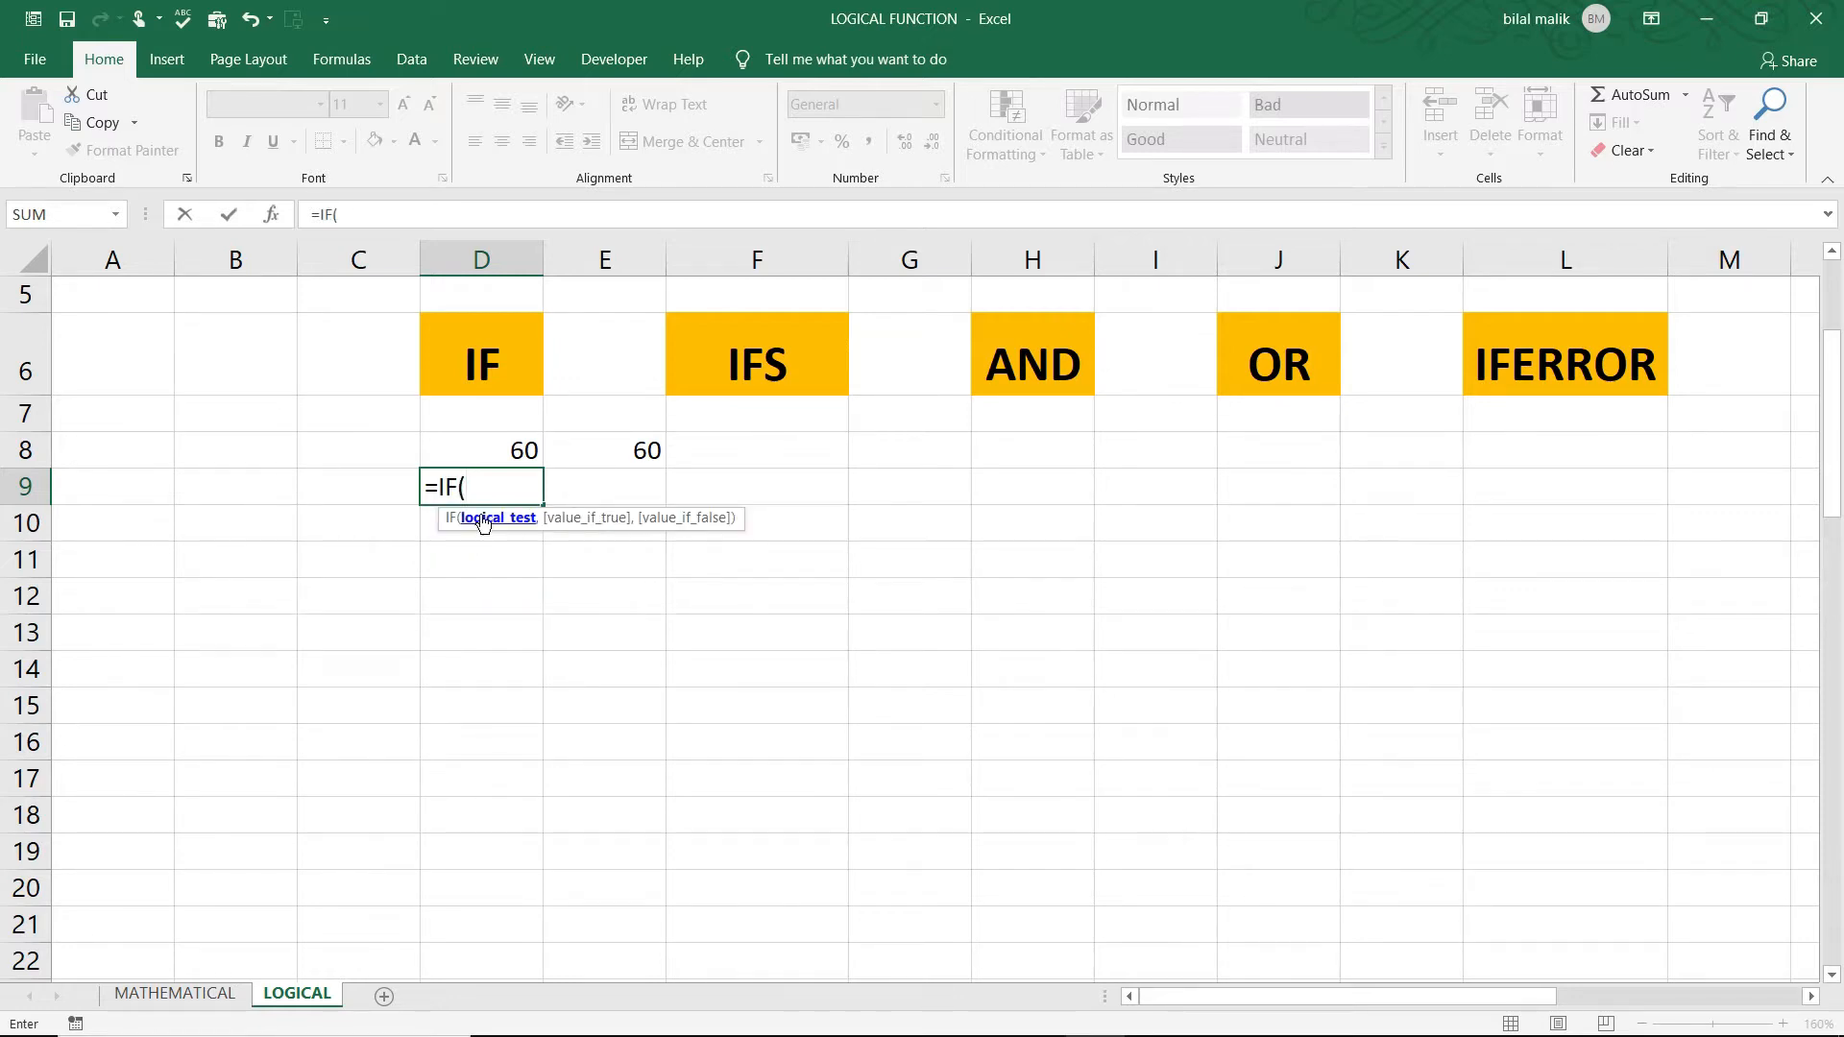
left_click(495, 449)
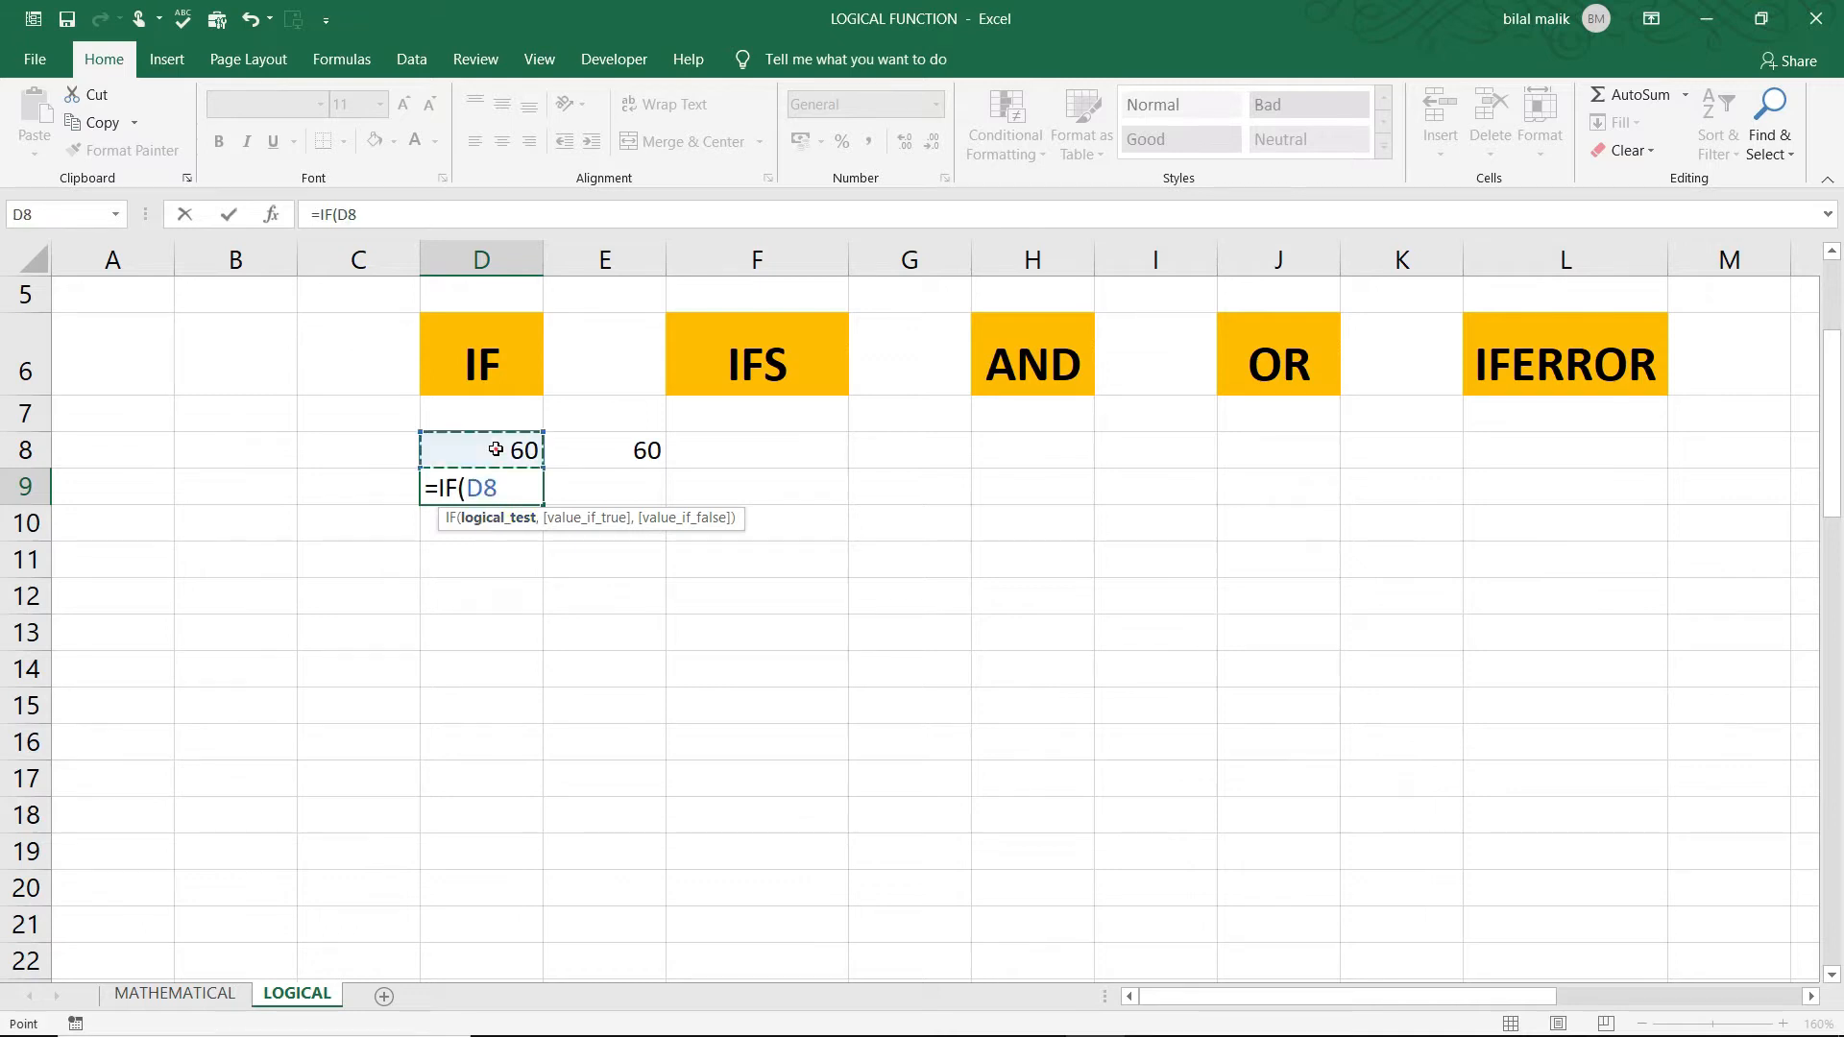
type("=")
left_click(601, 446)
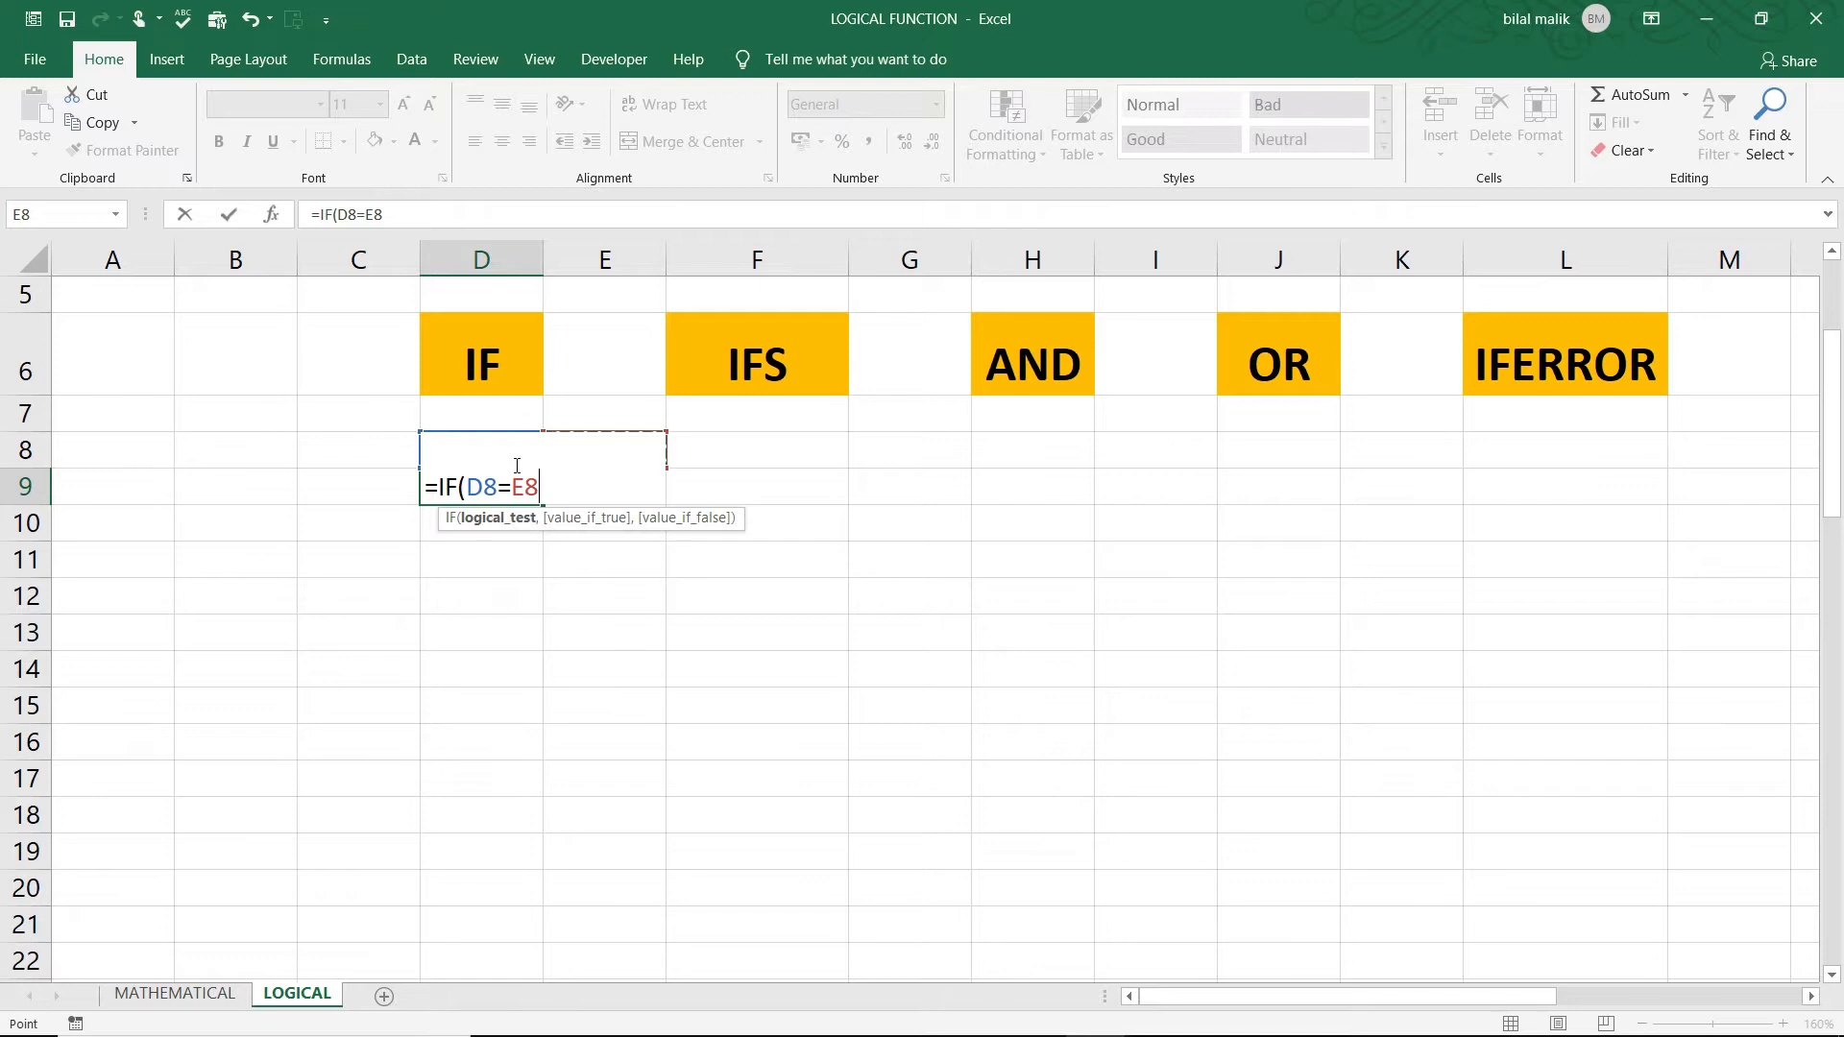
type(",")
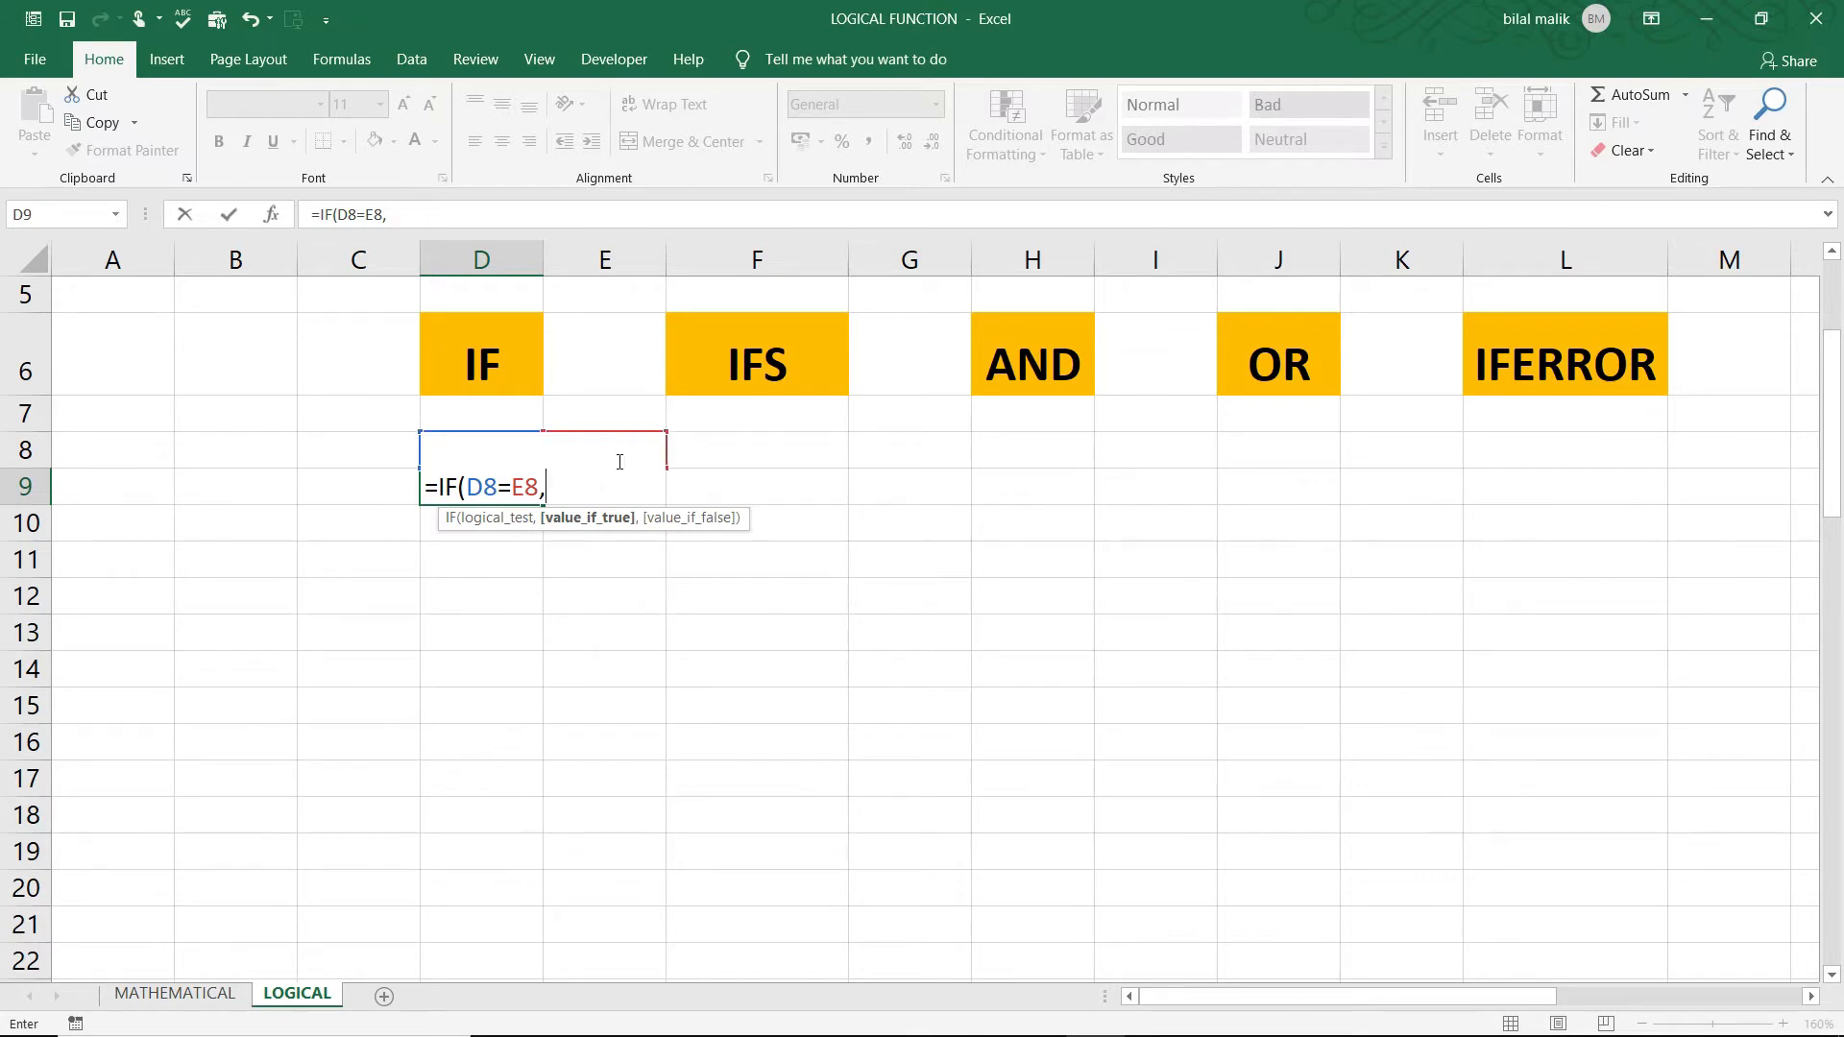
type("YES")
key("BackSpace")
key("BackSpace")
key("BackSpace")
key("BackSpace")
key("BackSpace")
key("BackSpace")
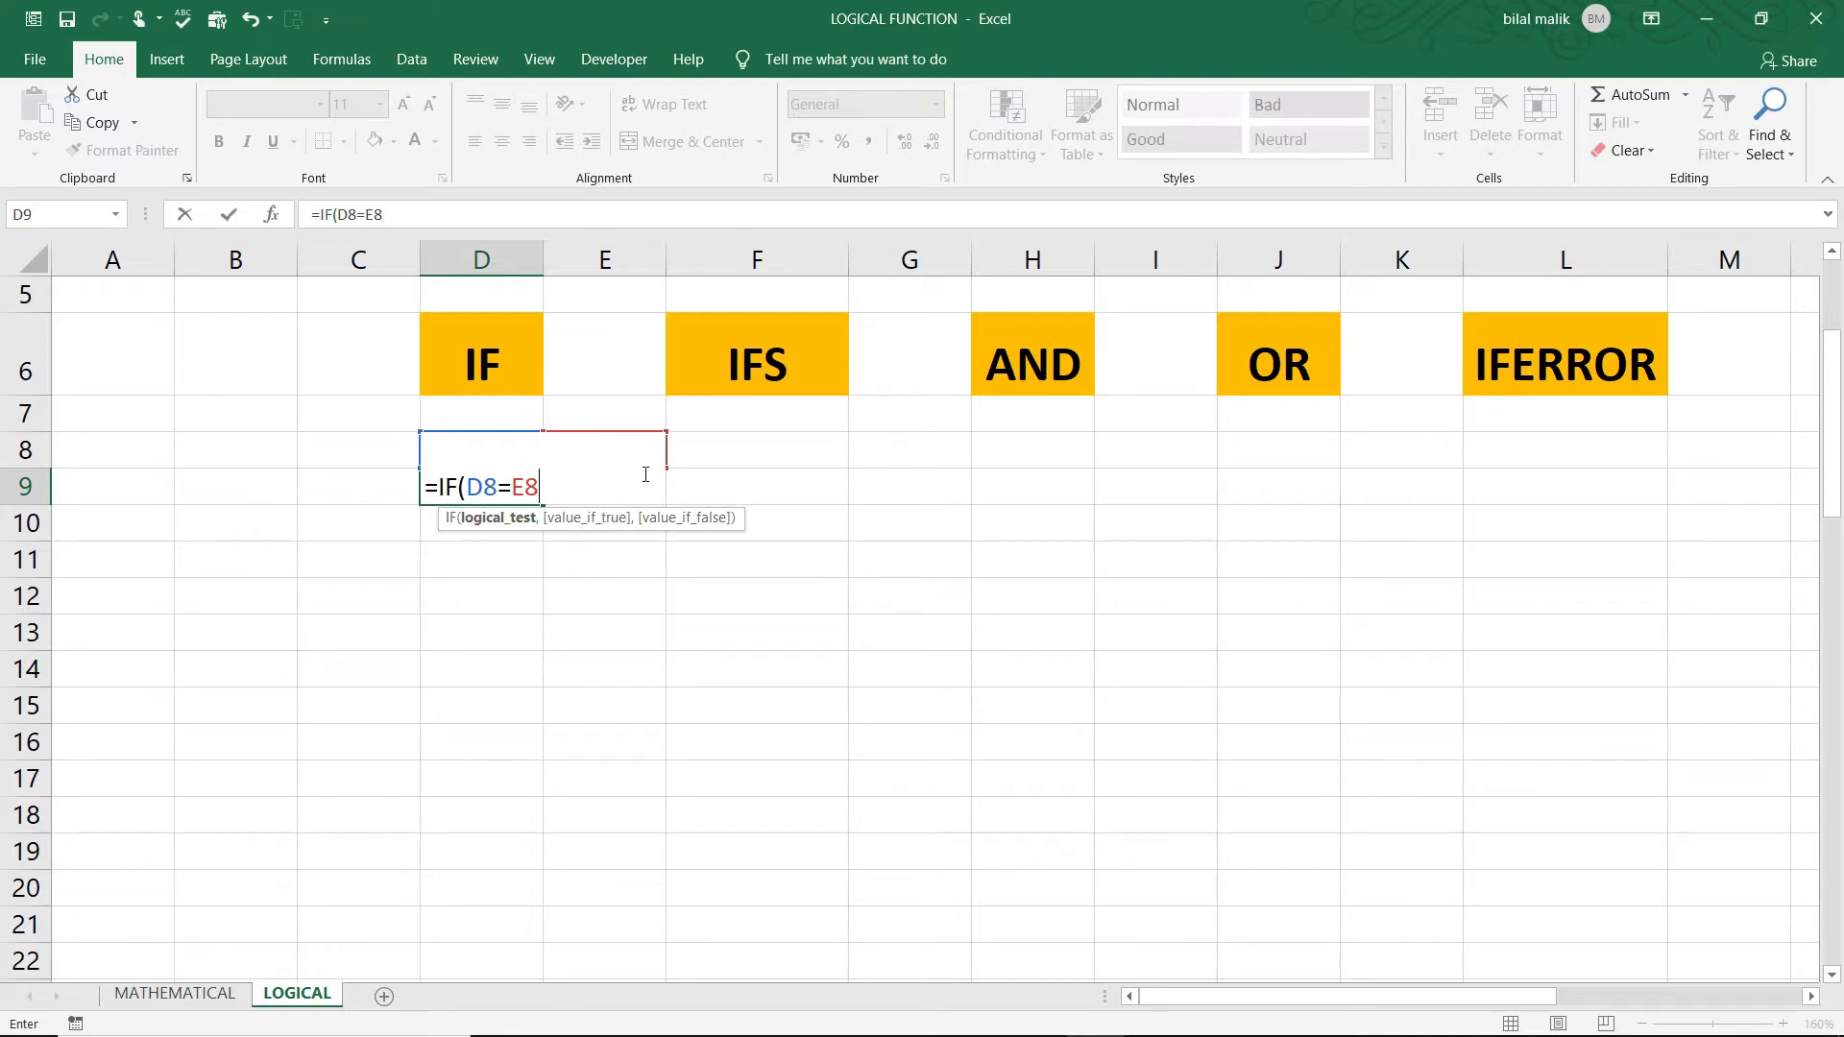
Step: Complete the IF formula in D9 to return "YES" when the test is true and "NO" when it is false
type(",1")
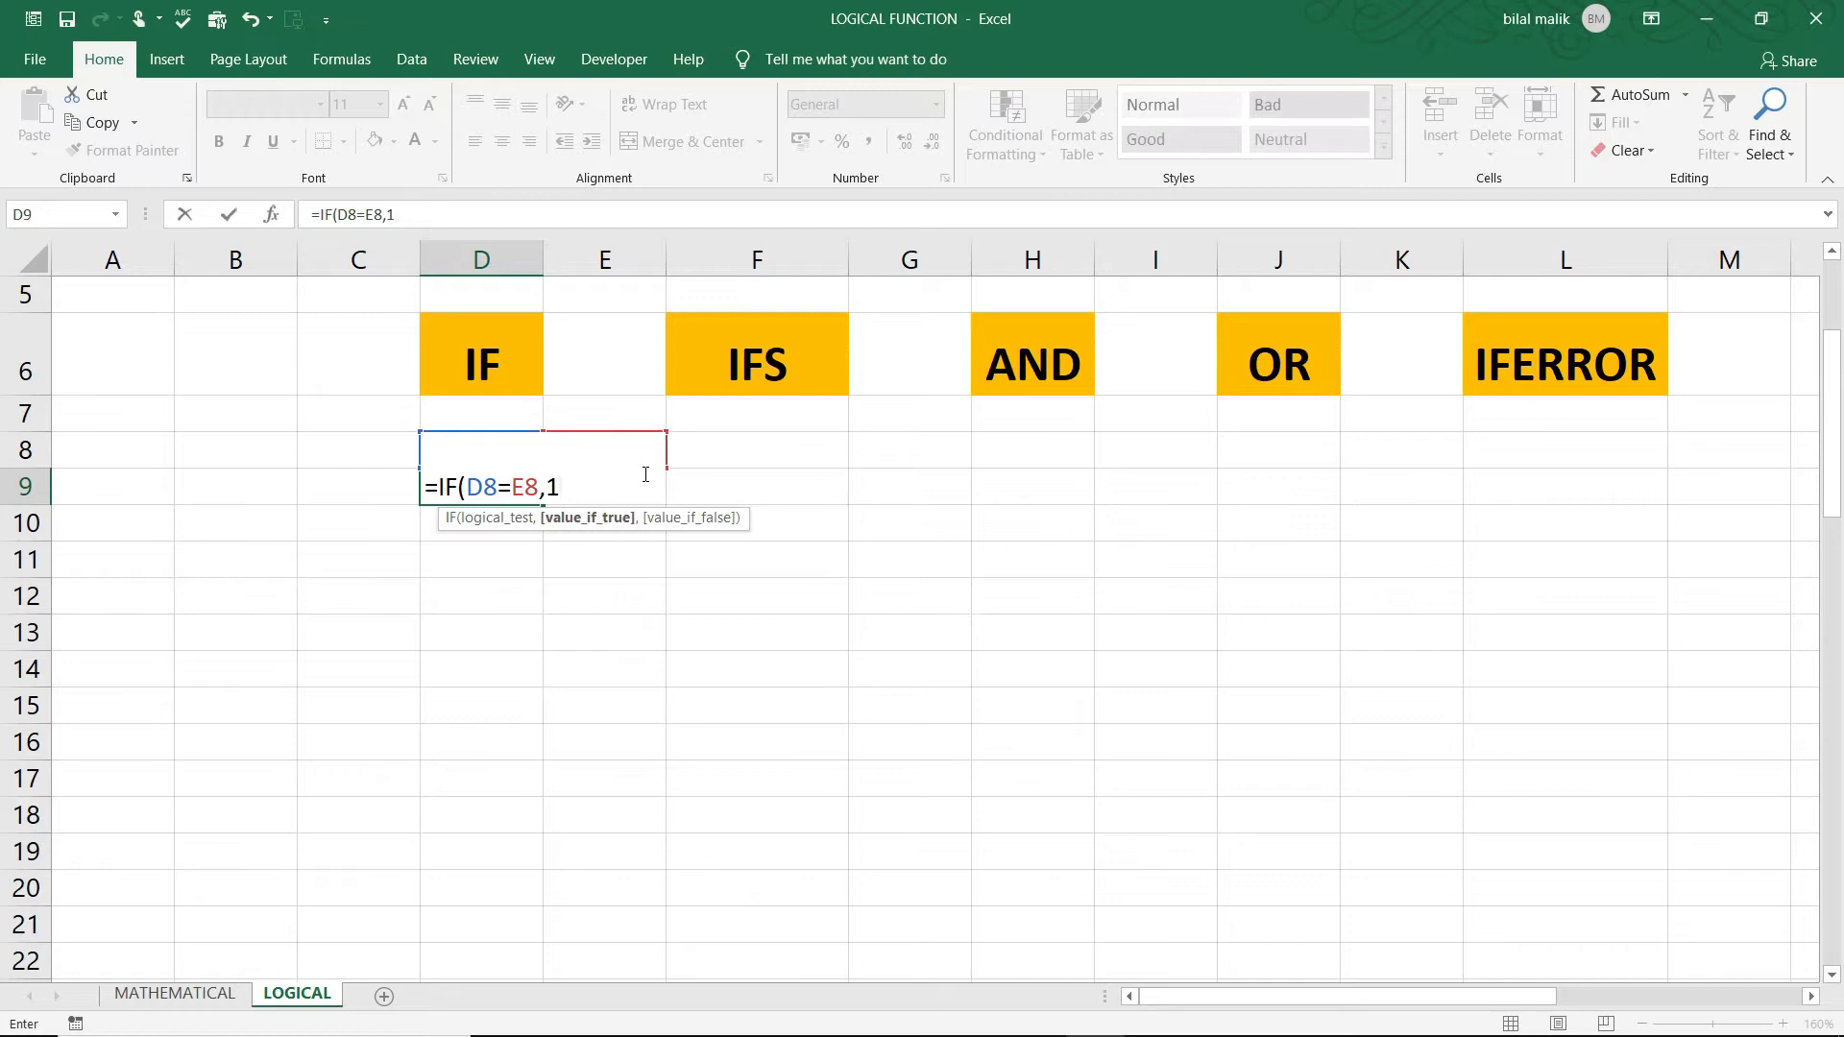
key("BackSpace")
type("\"YES\",")
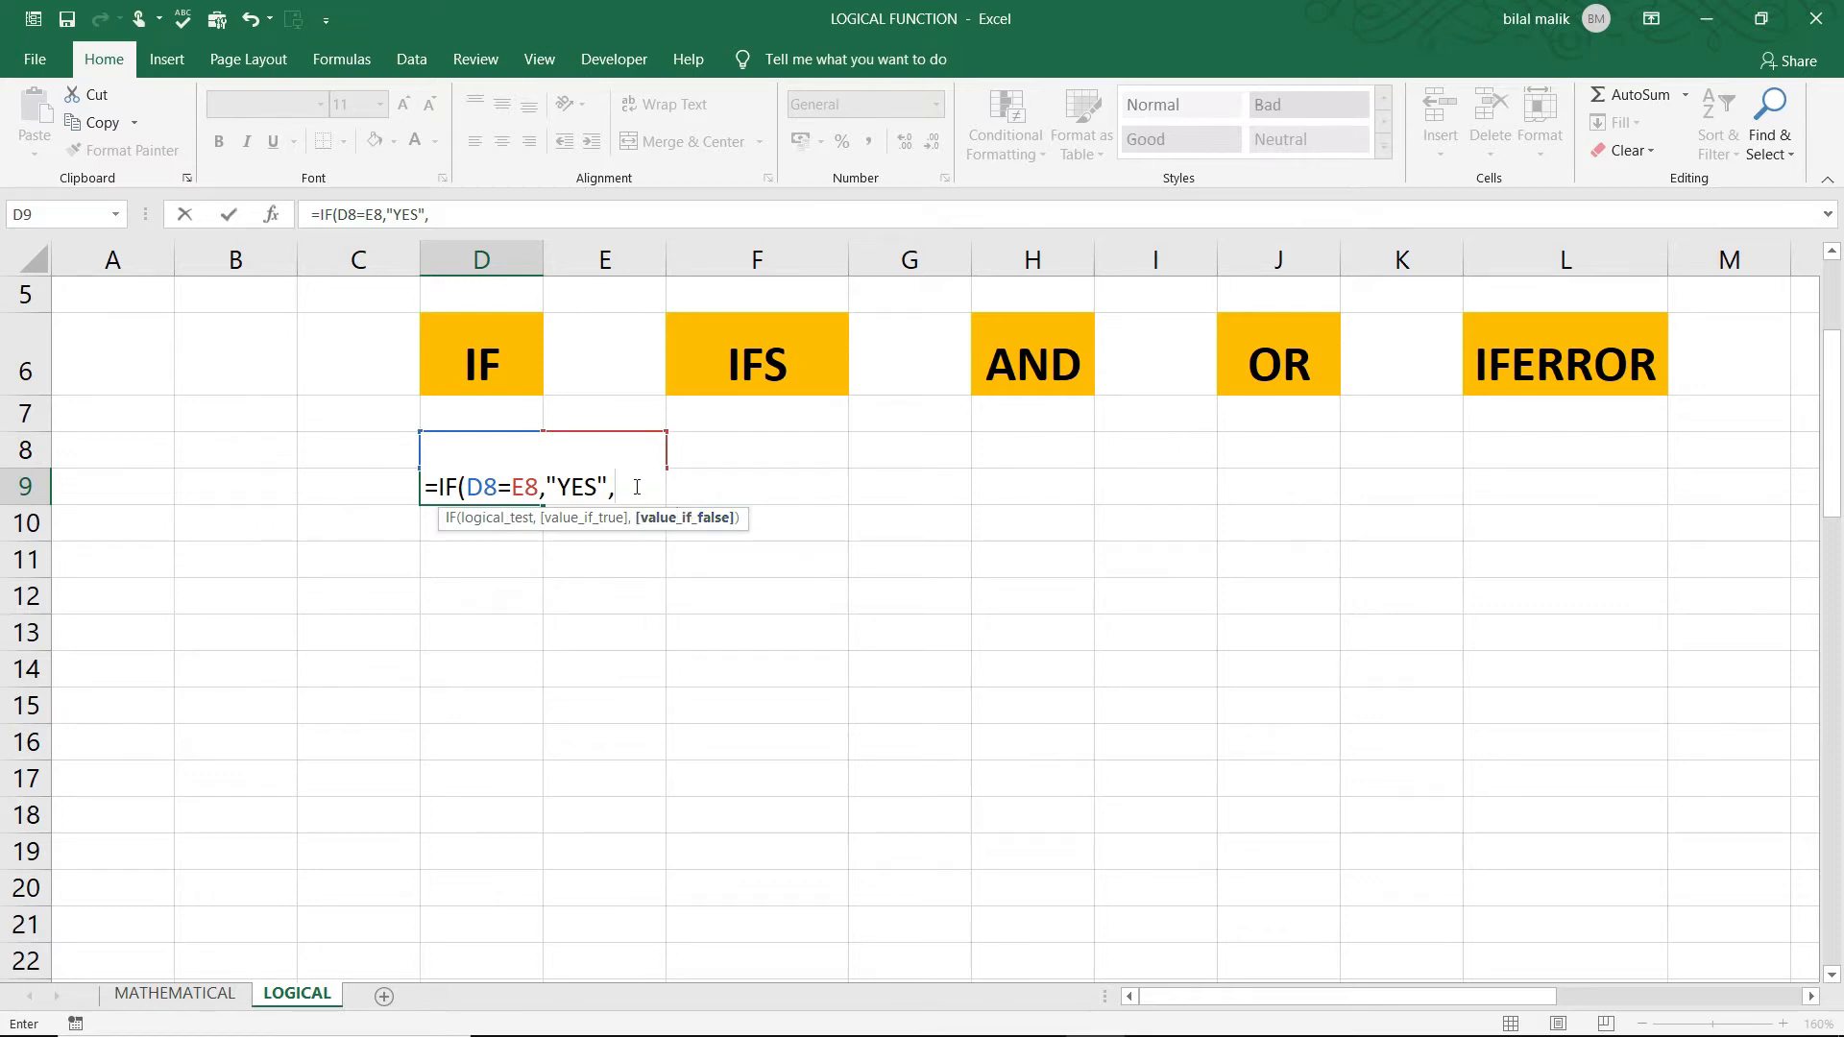
type("NO\")")
key("Return")
left_click(482, 449)
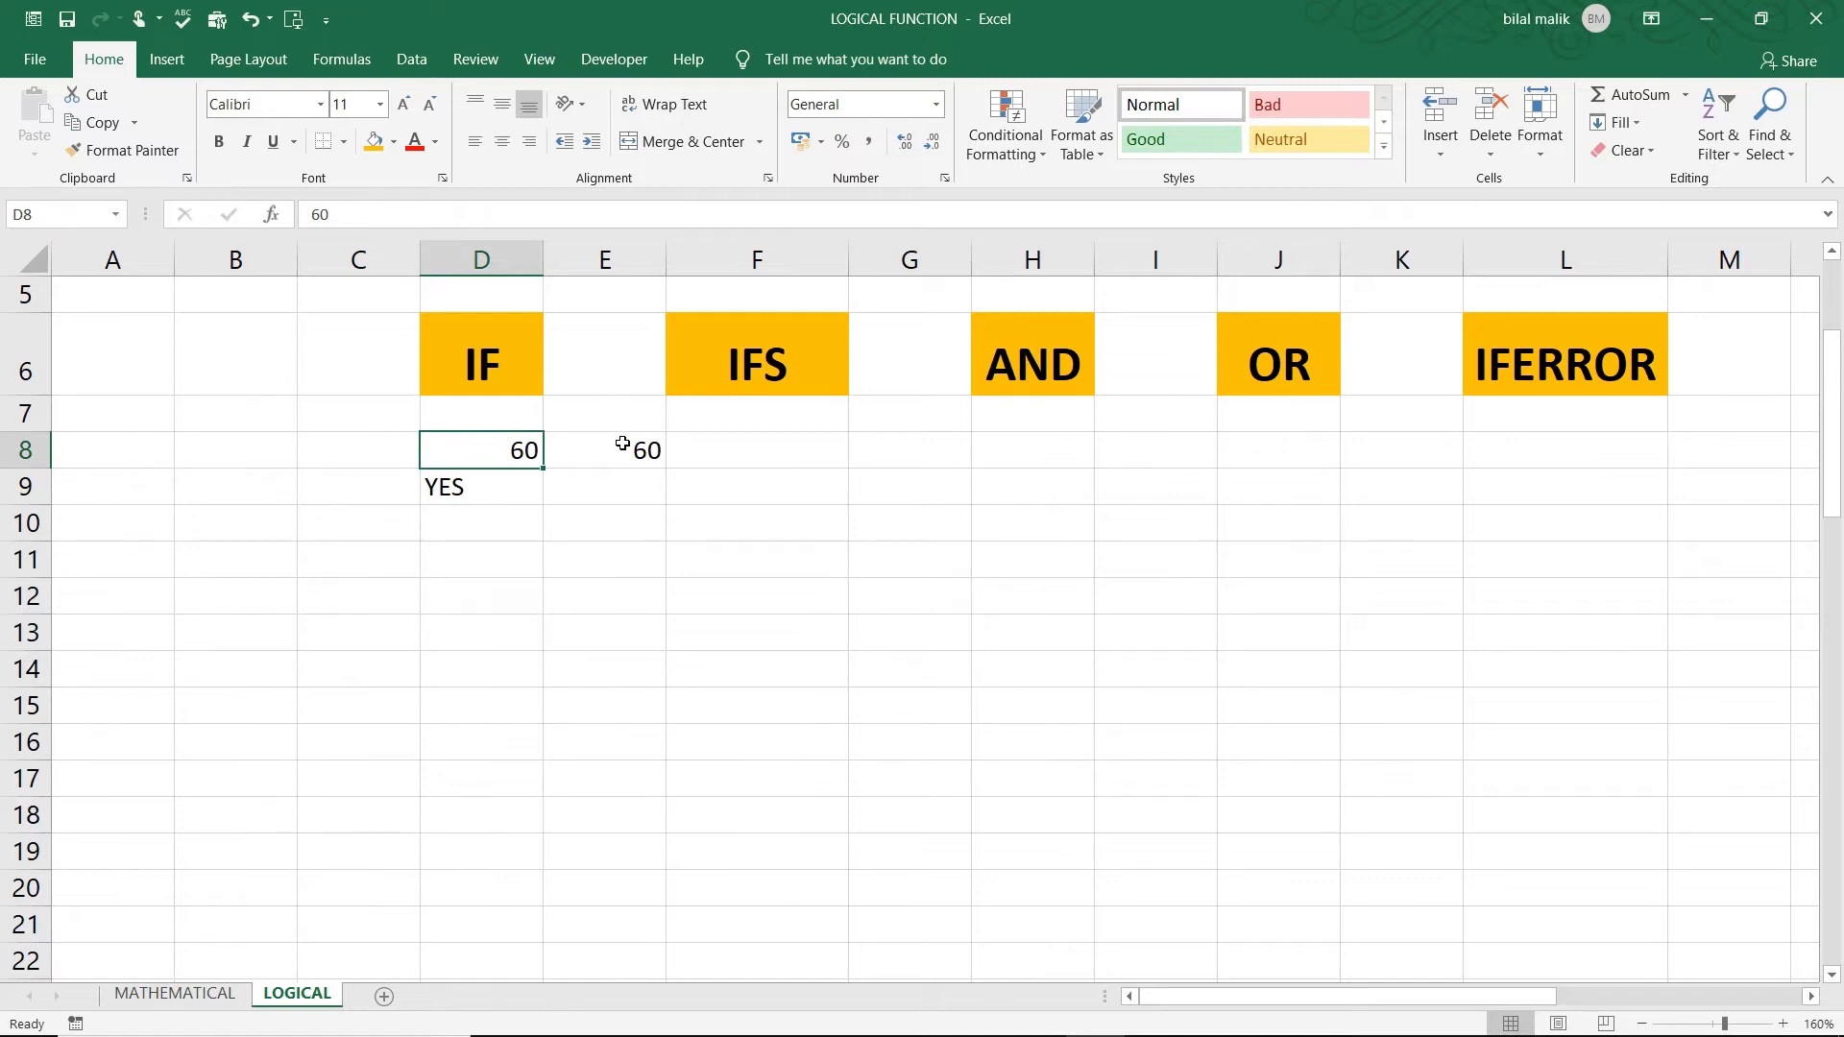
left_click(450, 489)
Step: Set cell E8 to 61 and check the IF result in D9
left_click(612, 458)
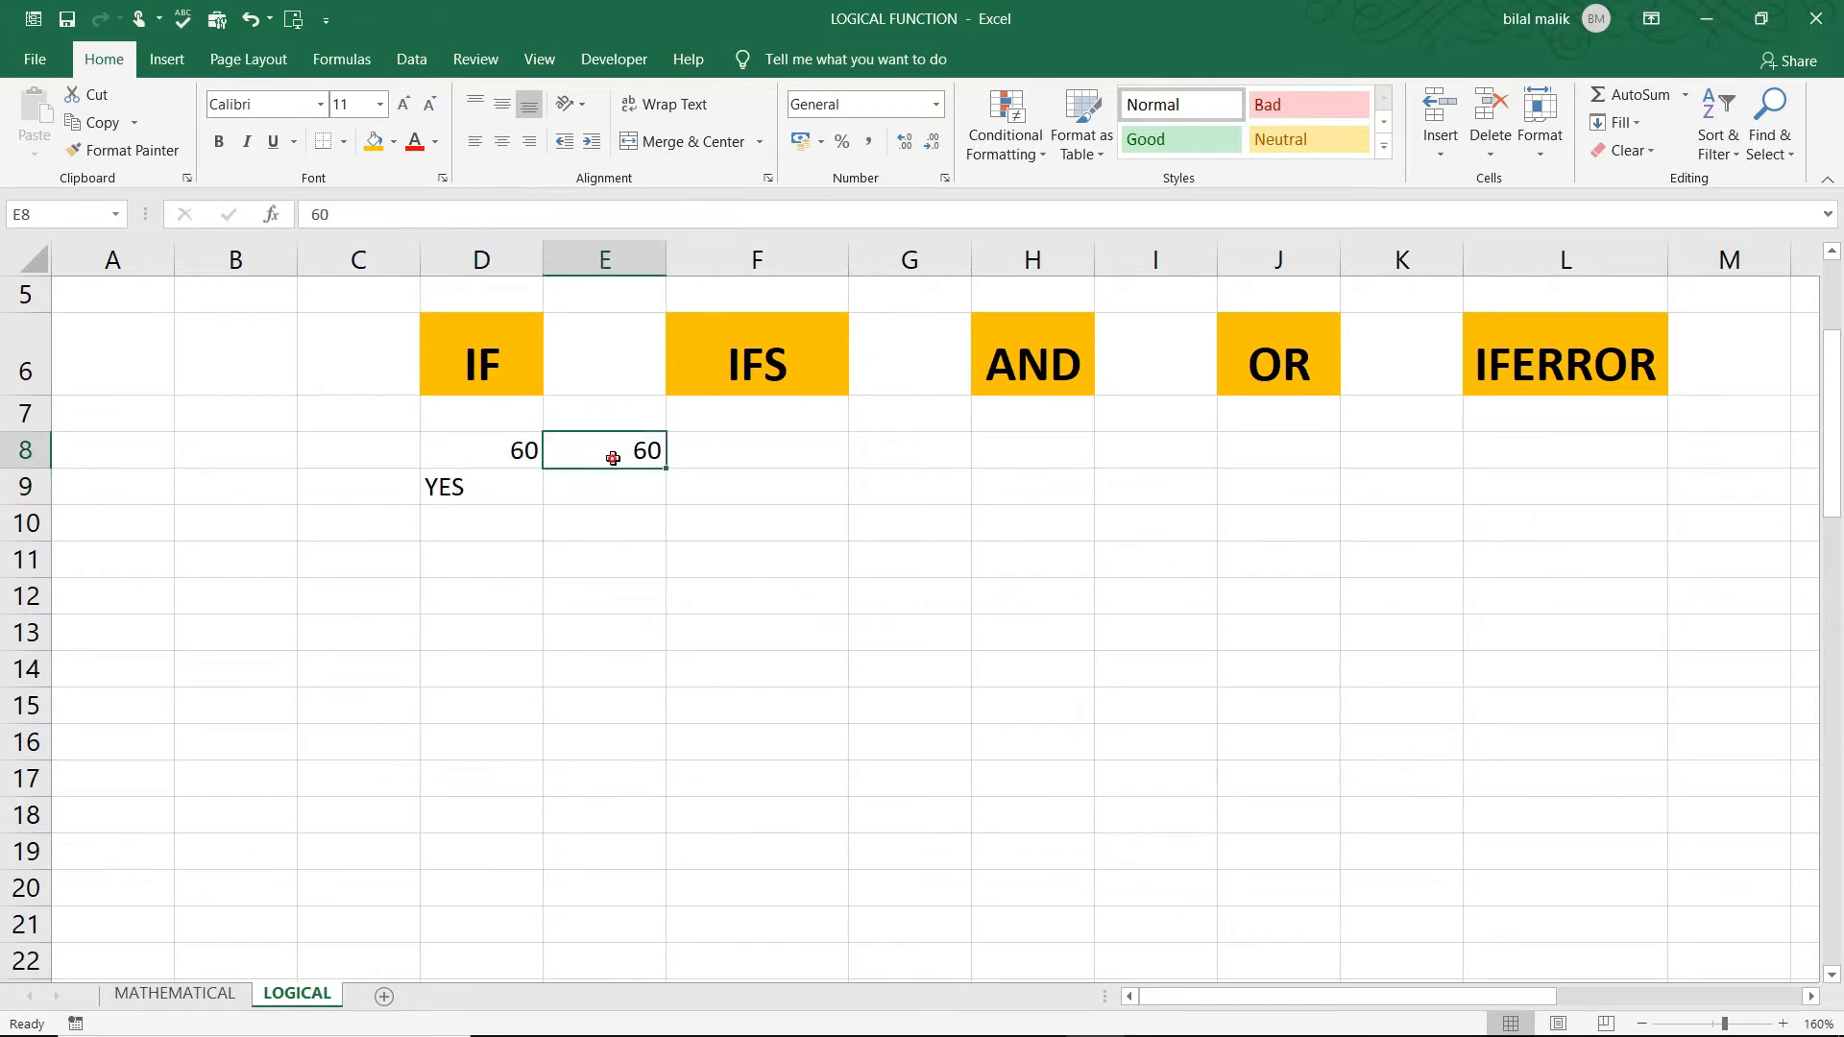
double_click(612, 458)
key("BackSpace")
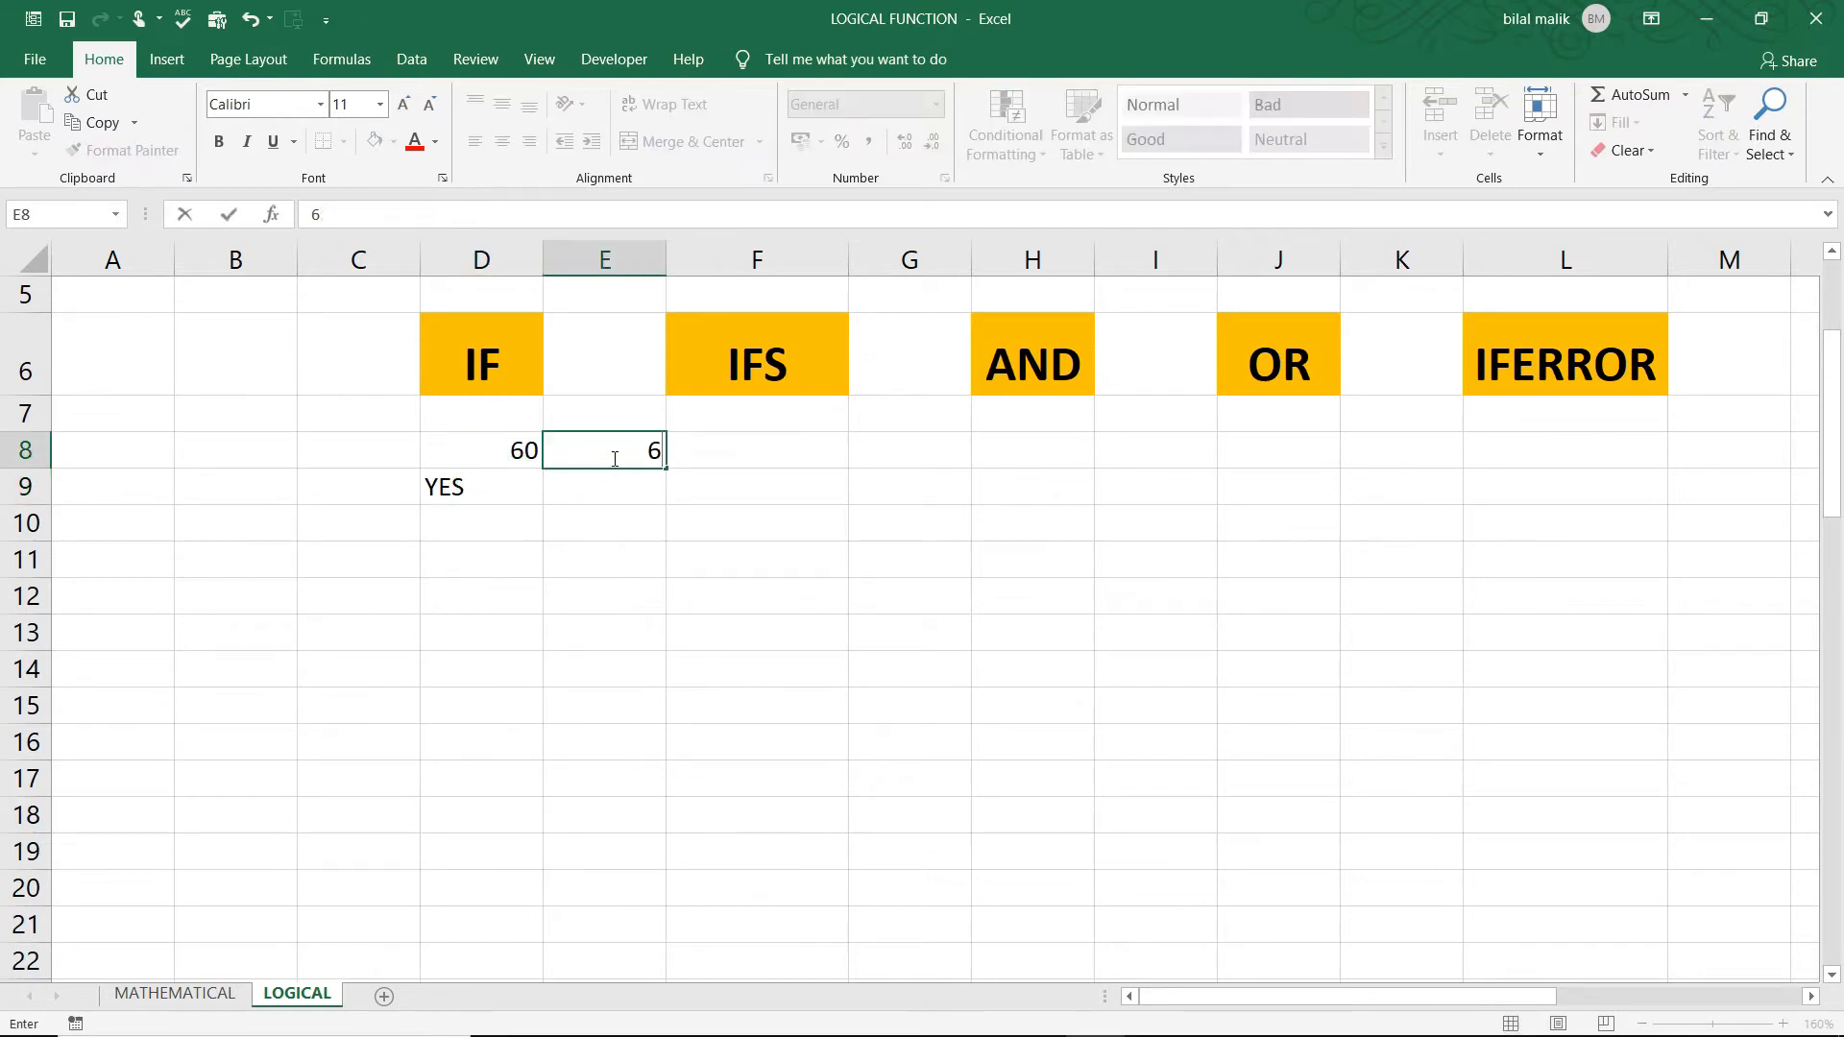
type("1")
key("Return")
left_click(488, 482)
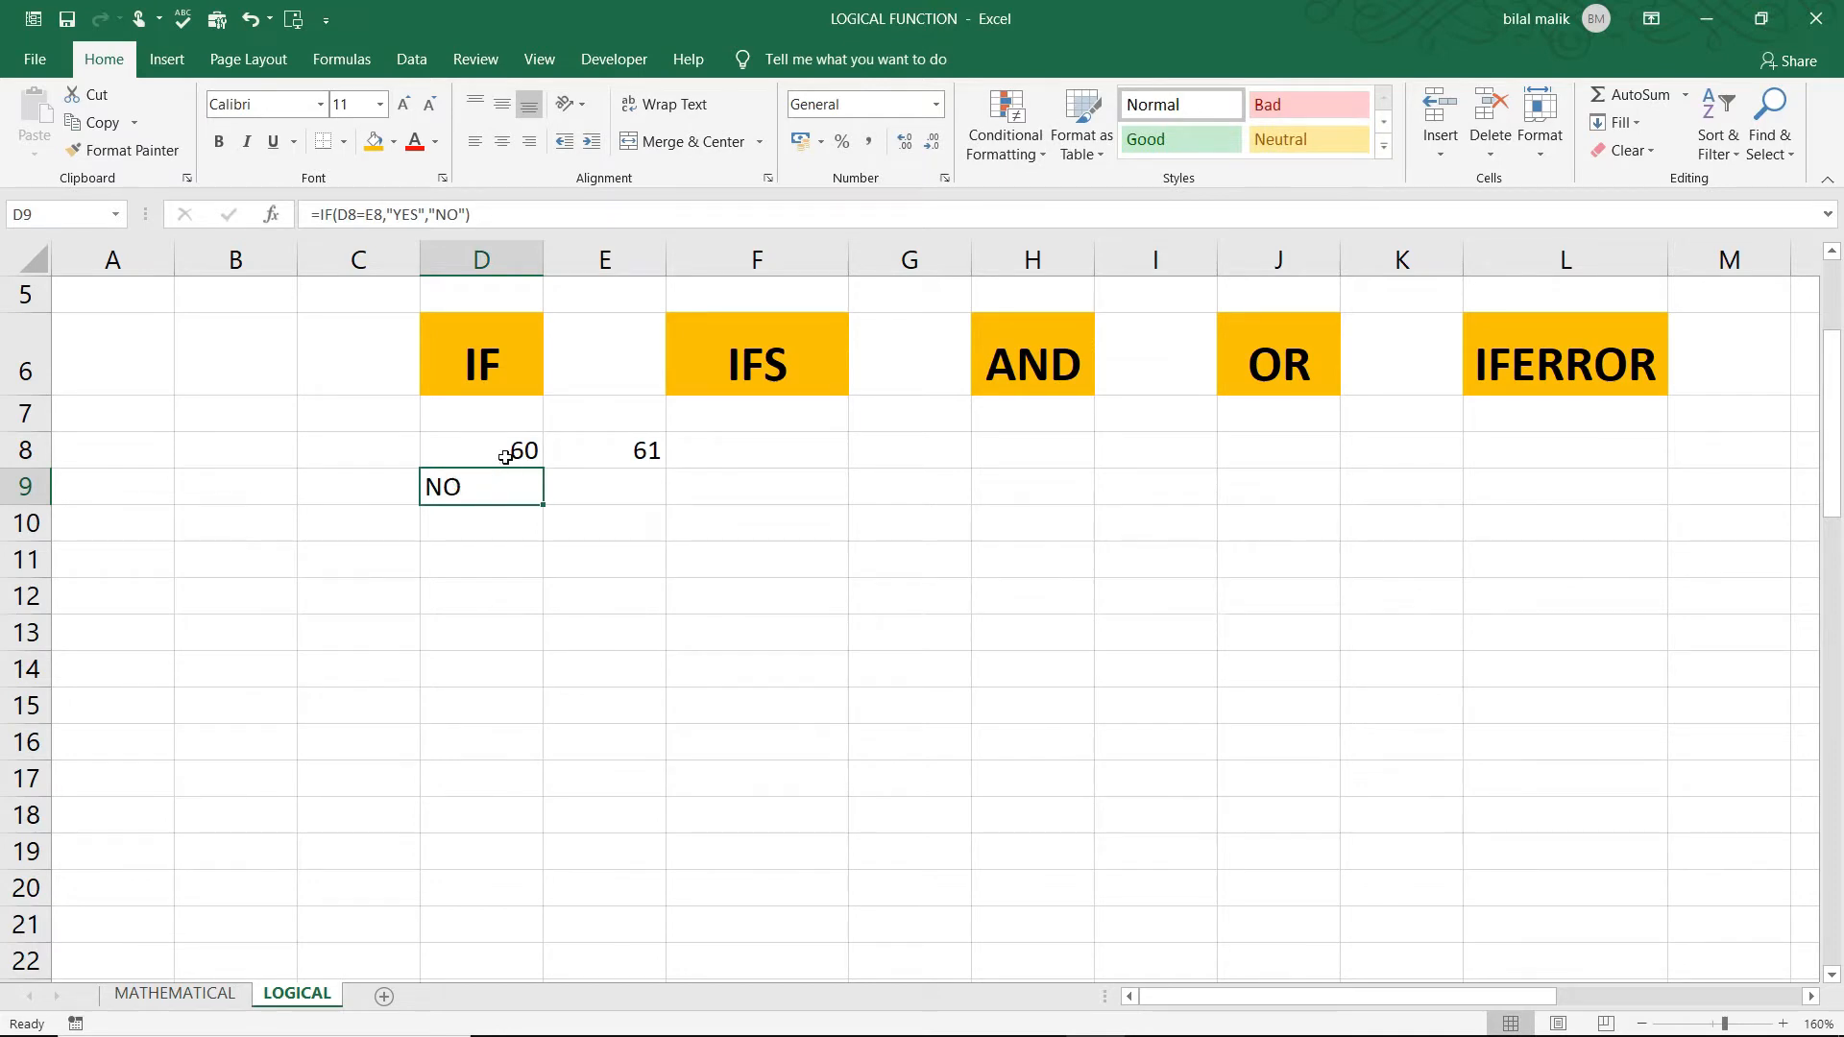
Step: Change the logical test of the IF formula in D9 to D8<E8 and compare its result with both numbers
double_click(481, 486)
left_click(514, 485)
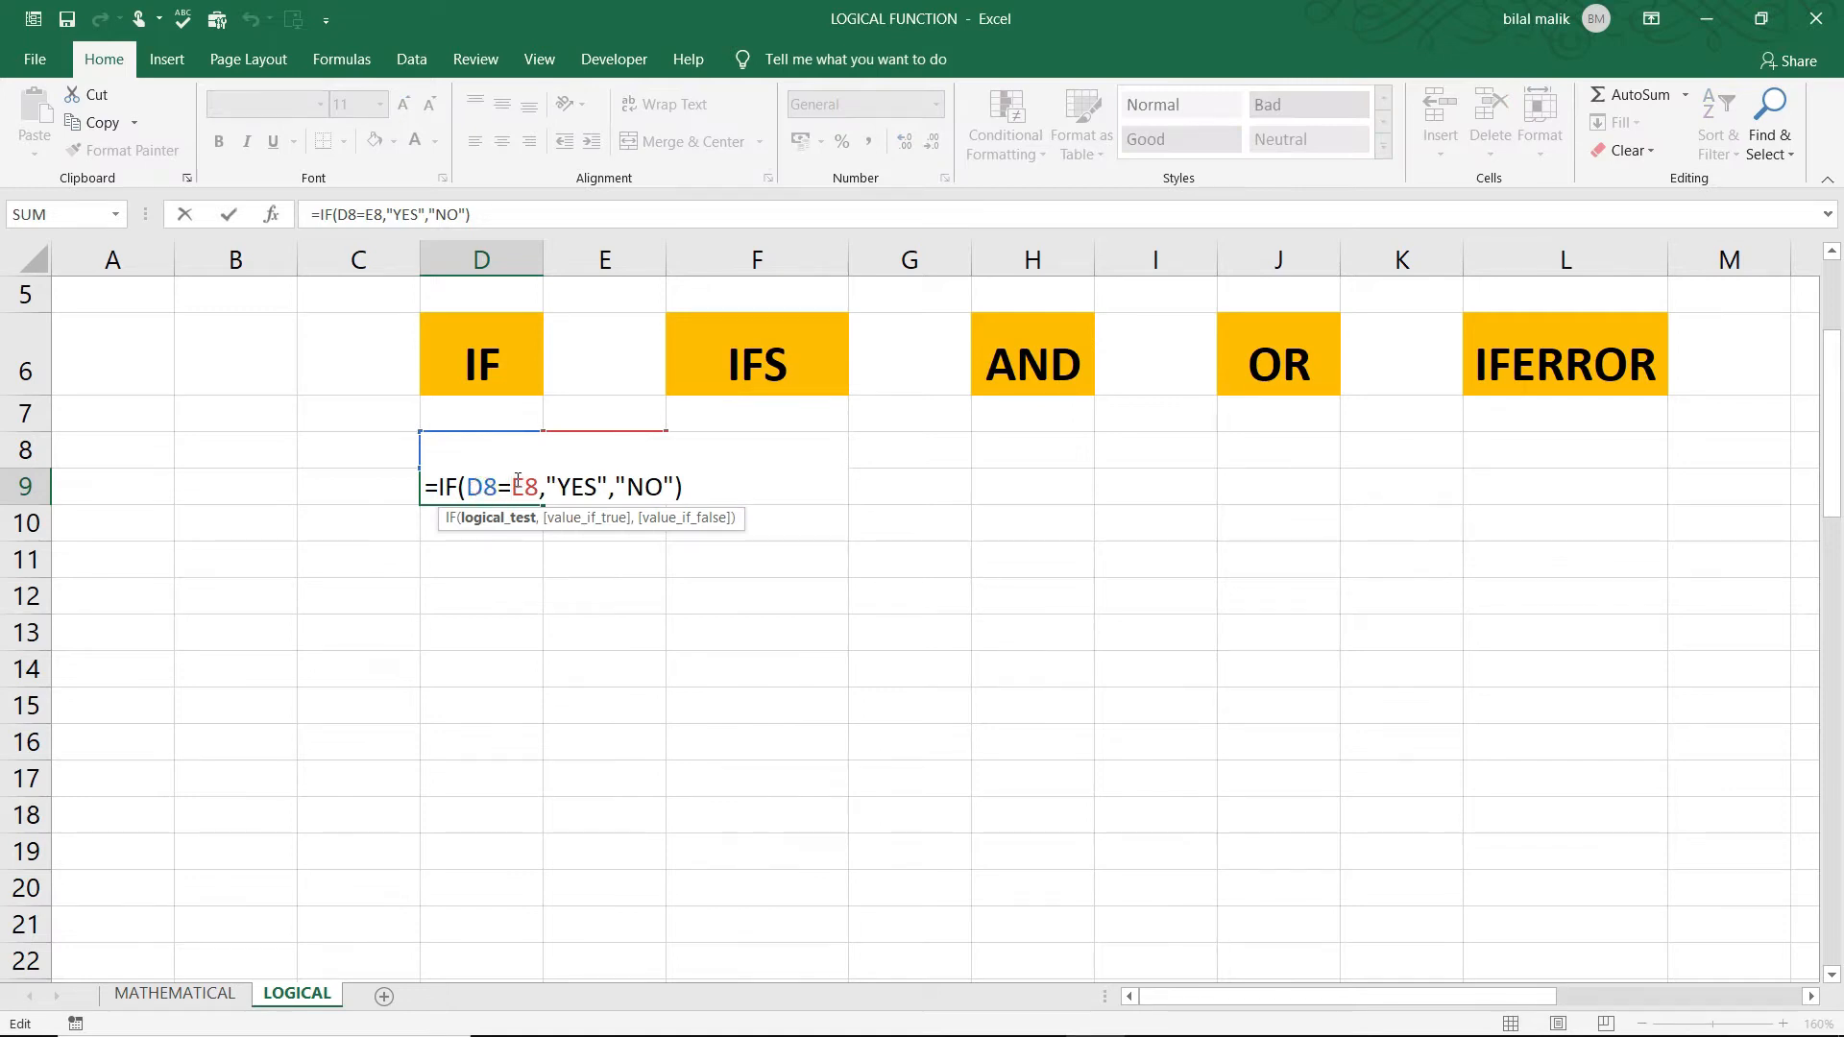
type("\\")
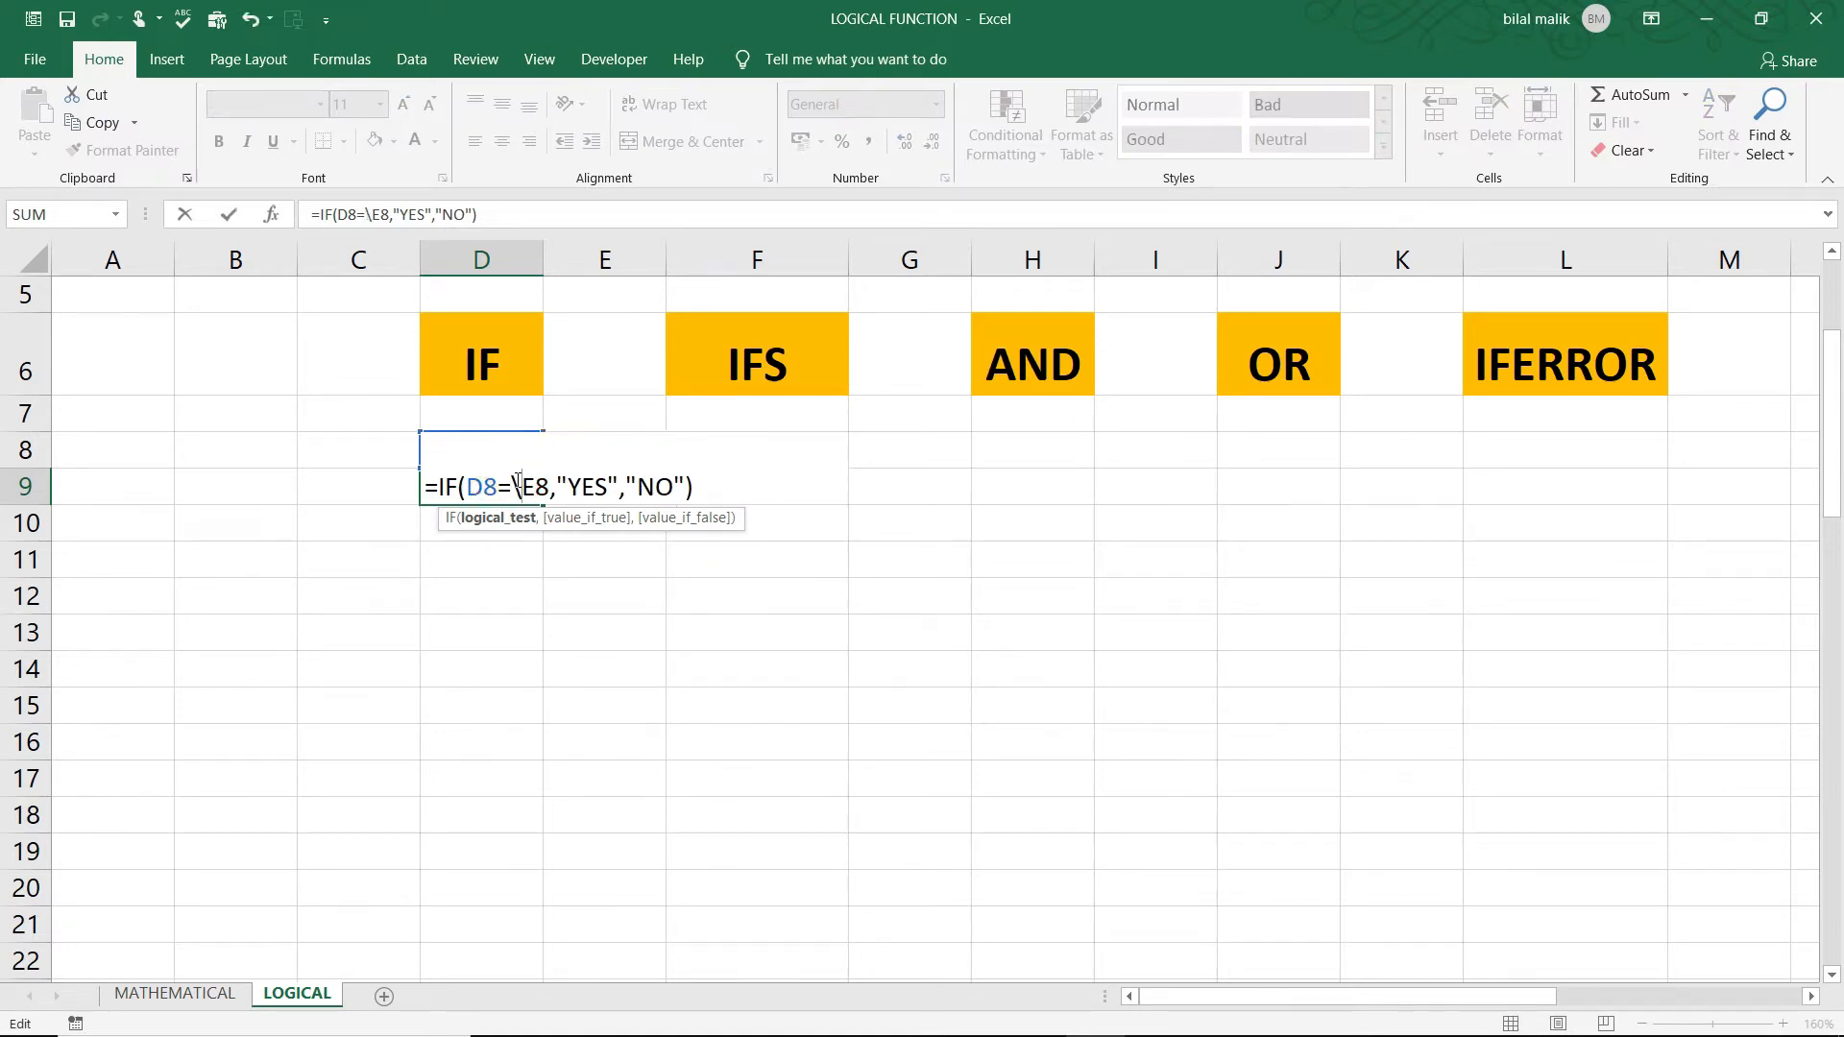
key("BackSpace")
key("BackSpace")
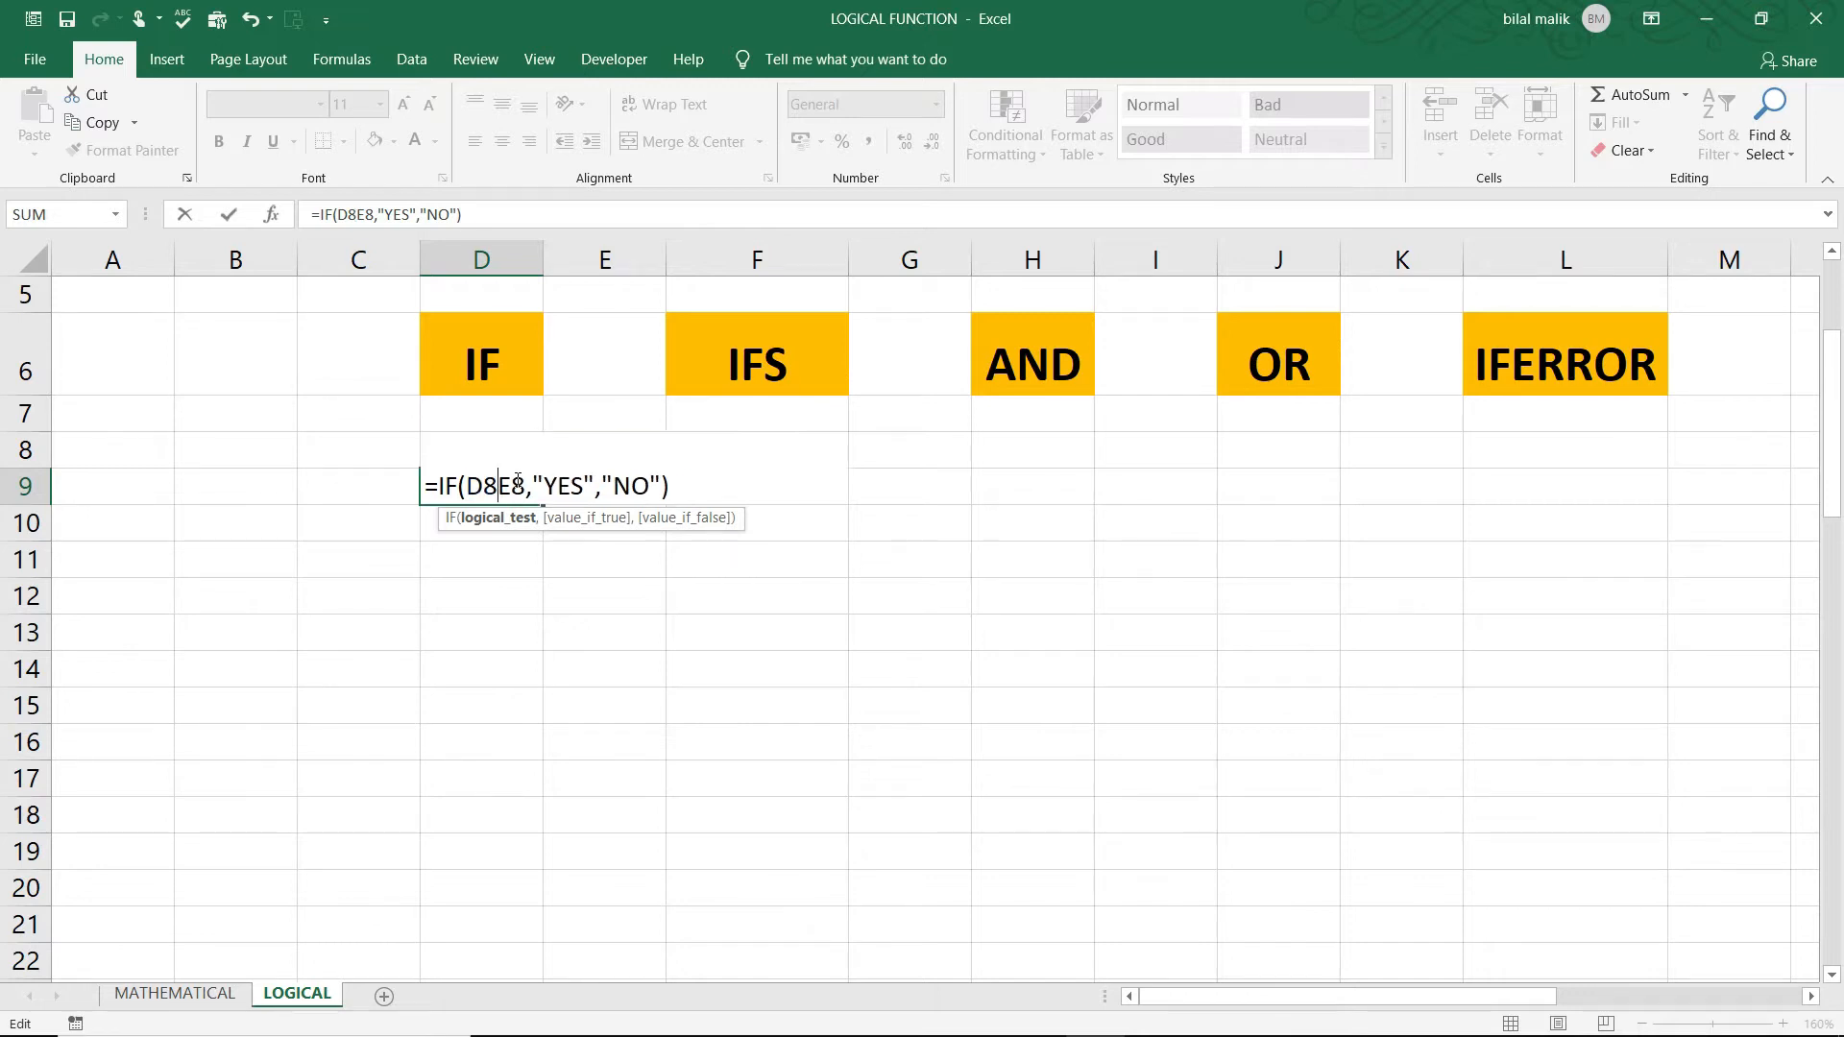
type("<")
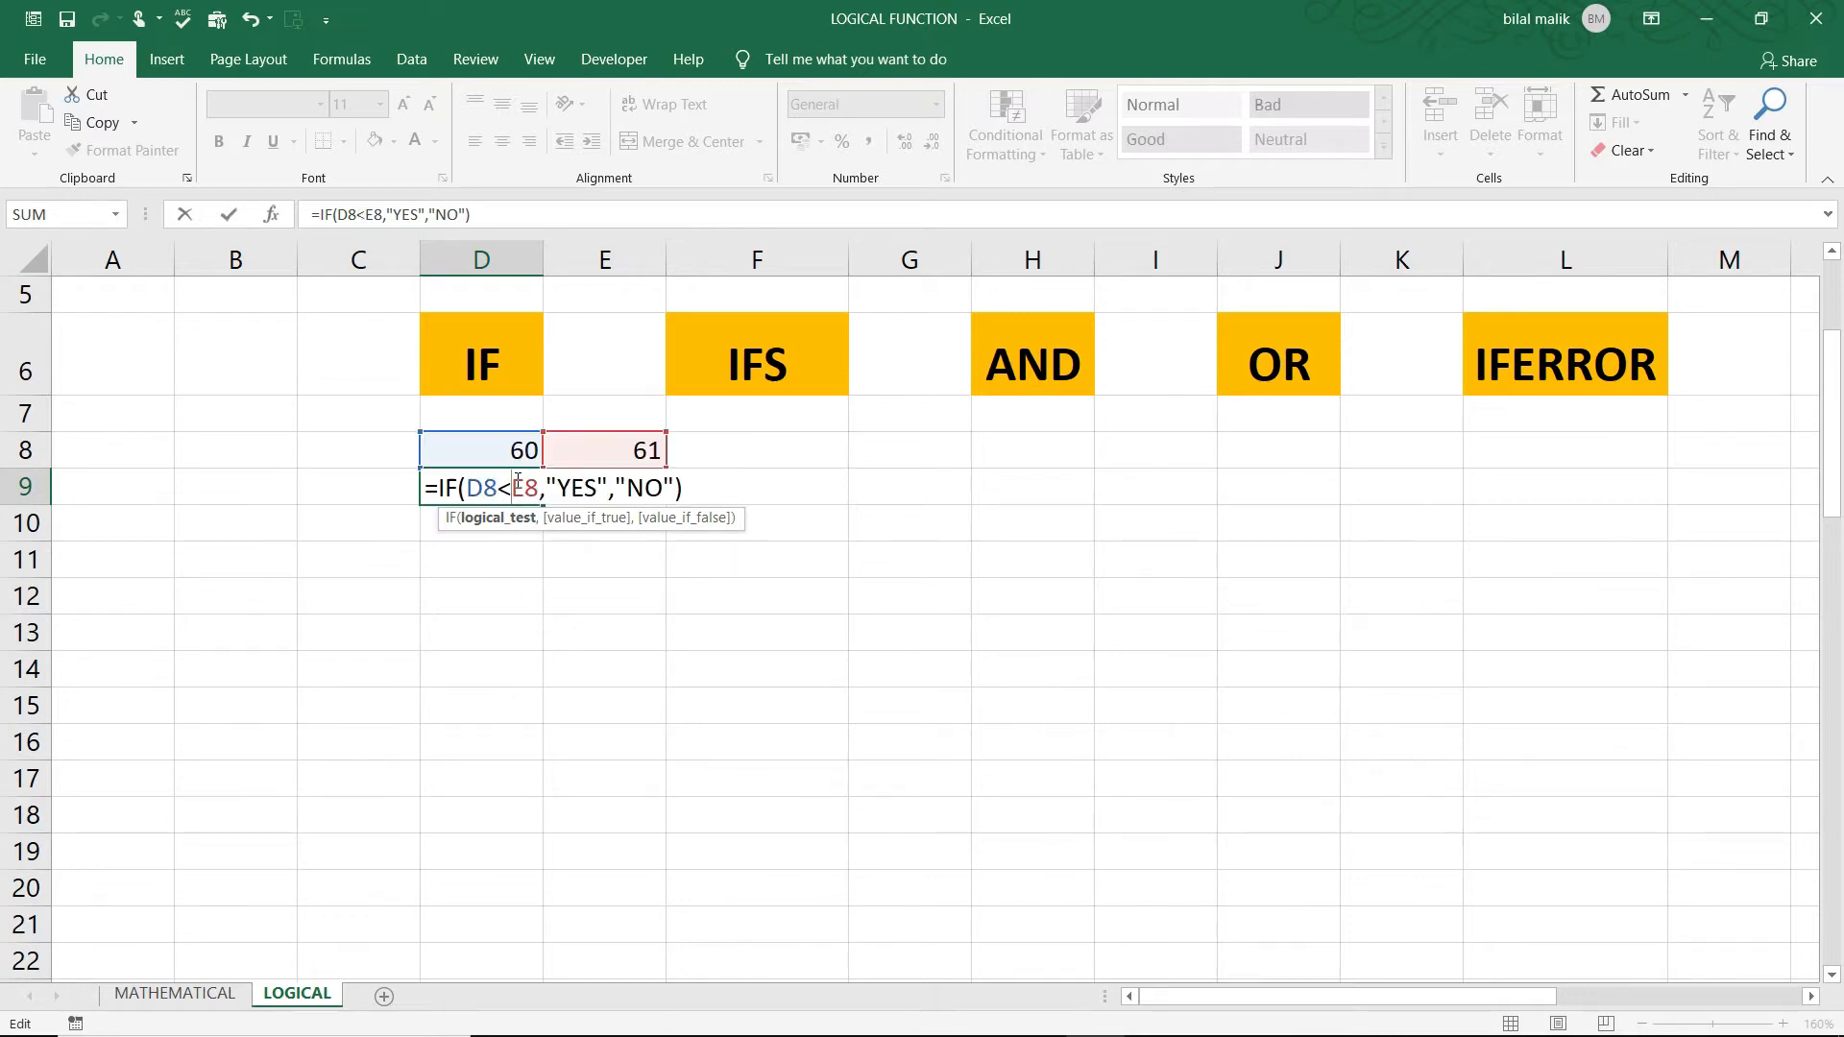
key("Return")
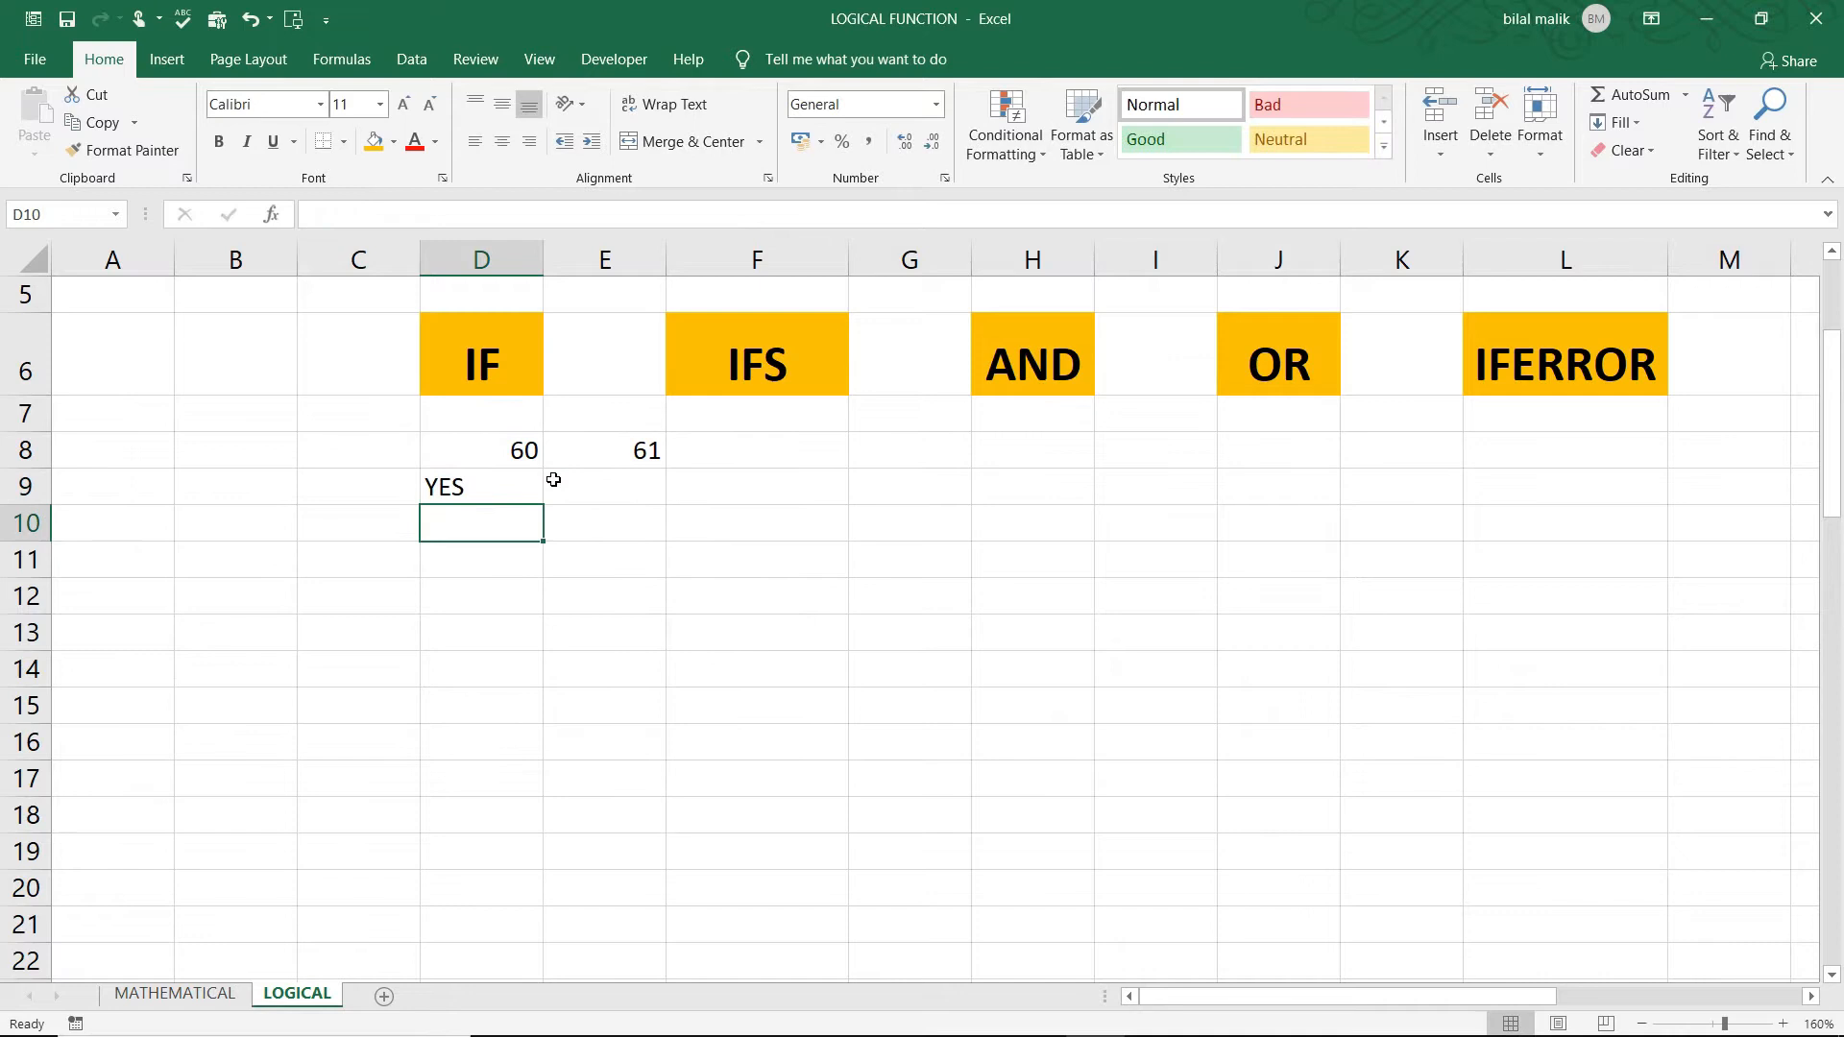
left_click(499, 452)
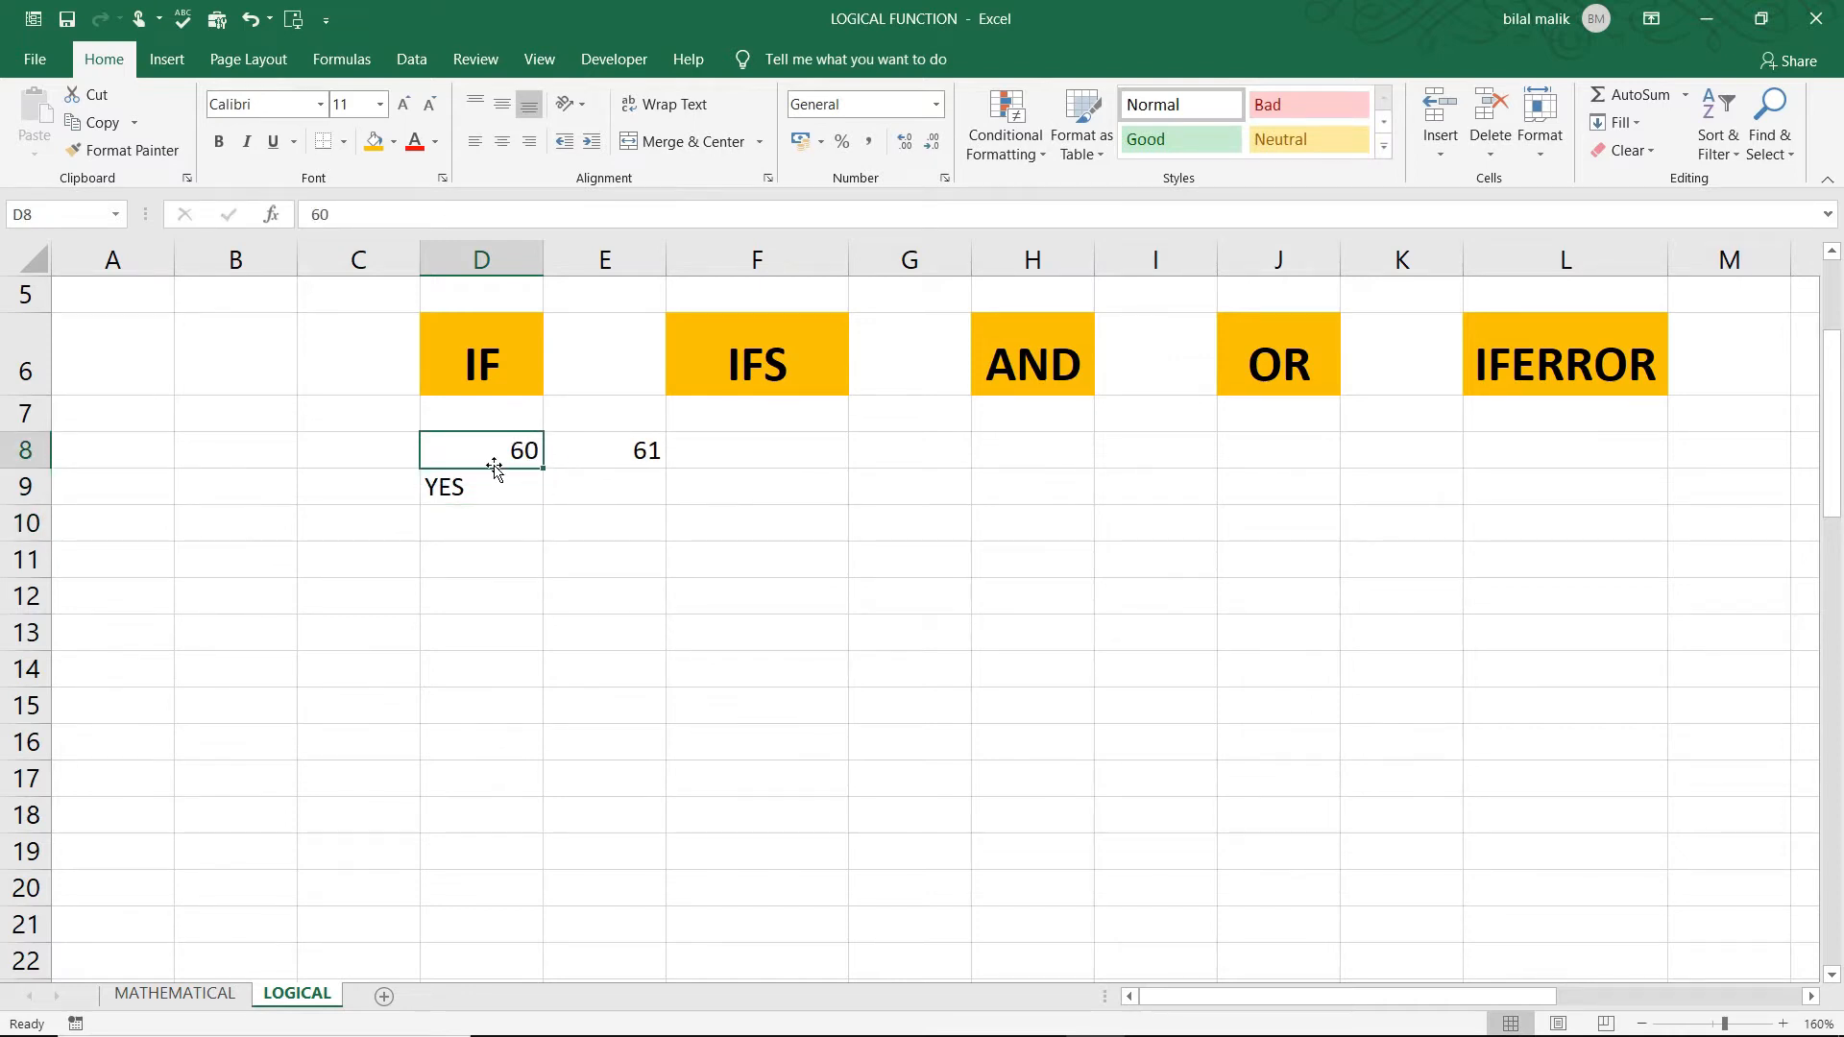
left_click(642, 455)
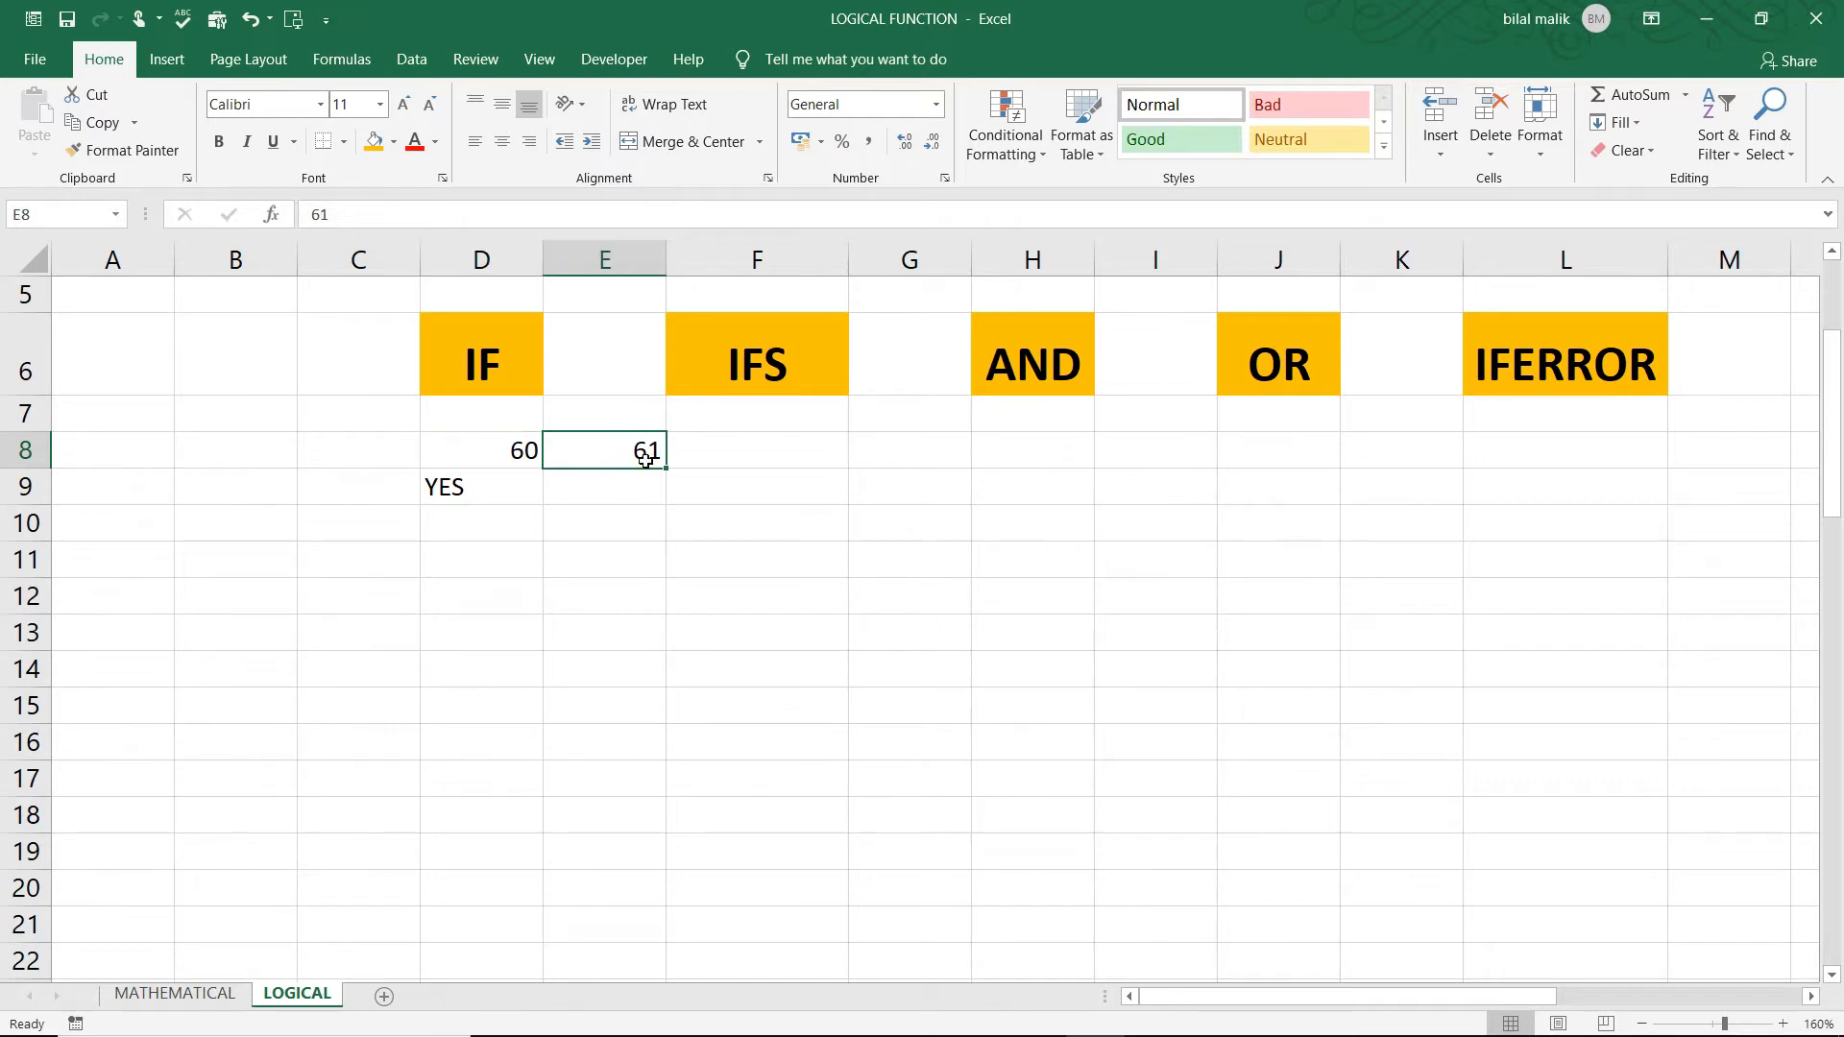
Step: Set cell E8 to 50 and review the arguments of the IF formula in D9
type("50")
key("Return")
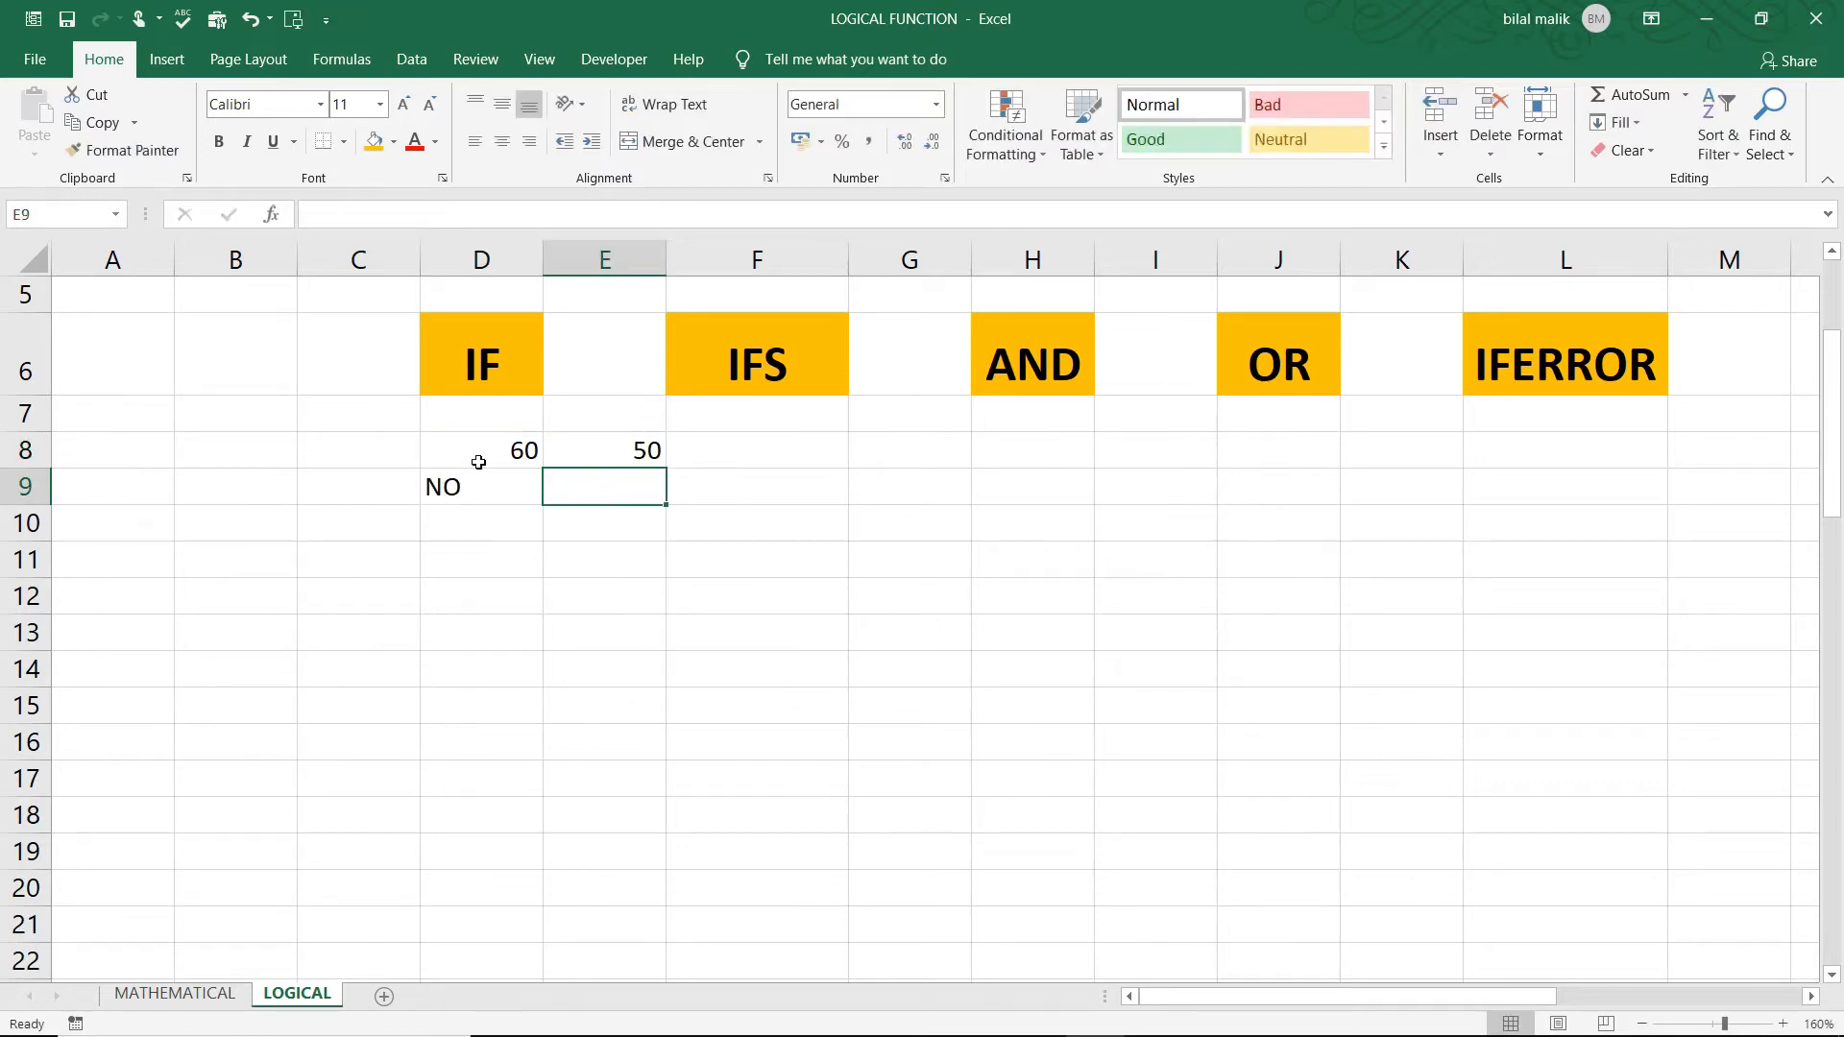
left_click(472, 480)
double_click(471, 477)
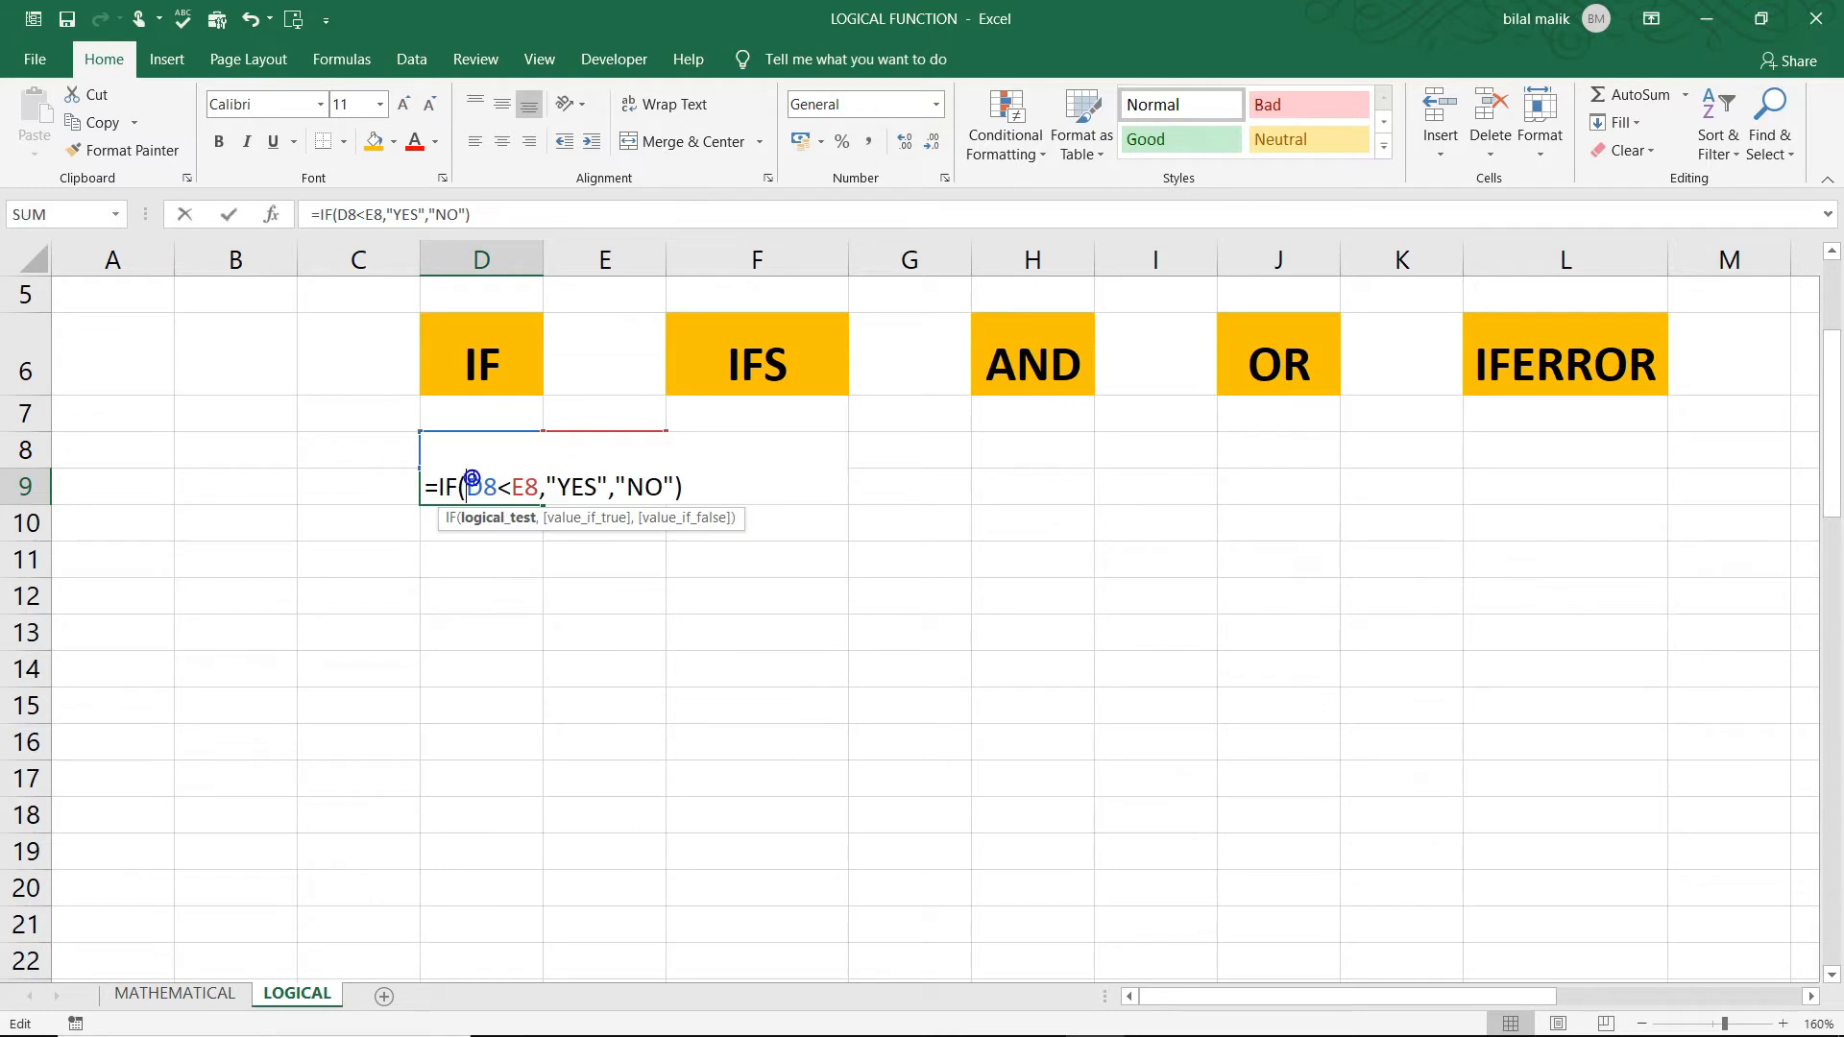
left_click(558, 484)
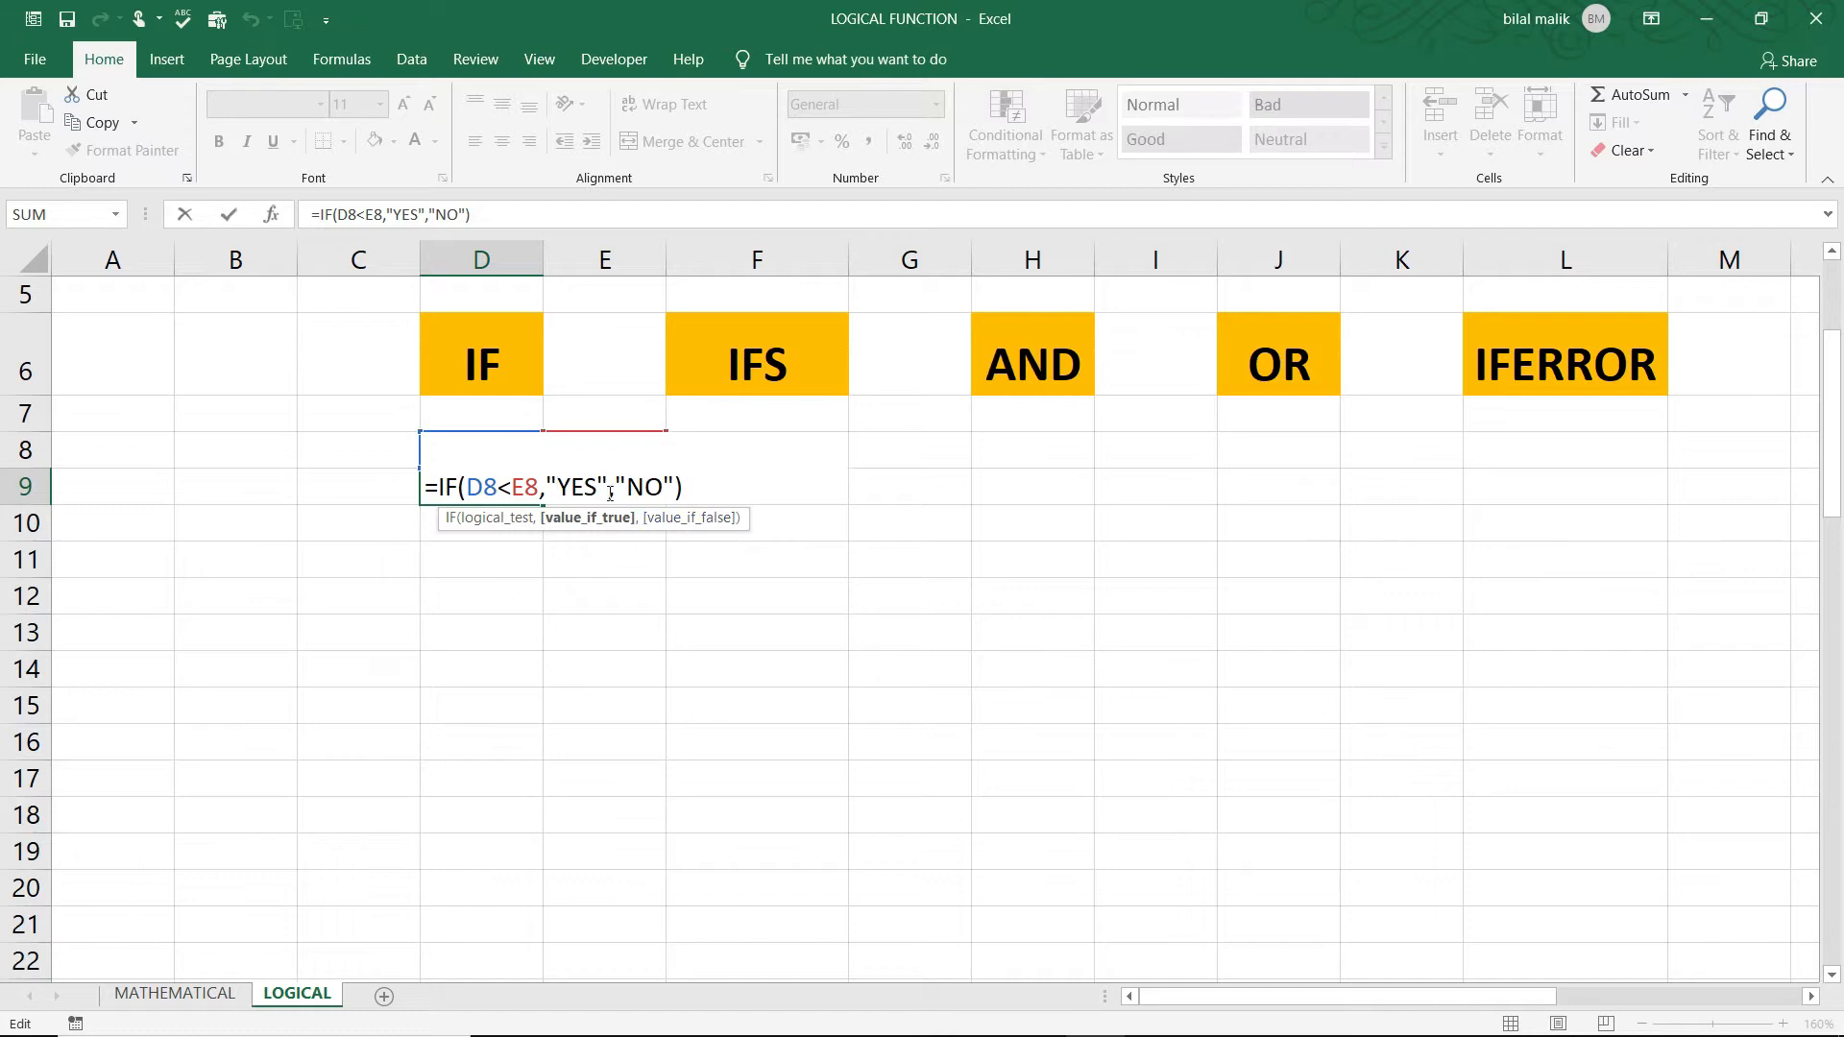
double_click(484, 450)
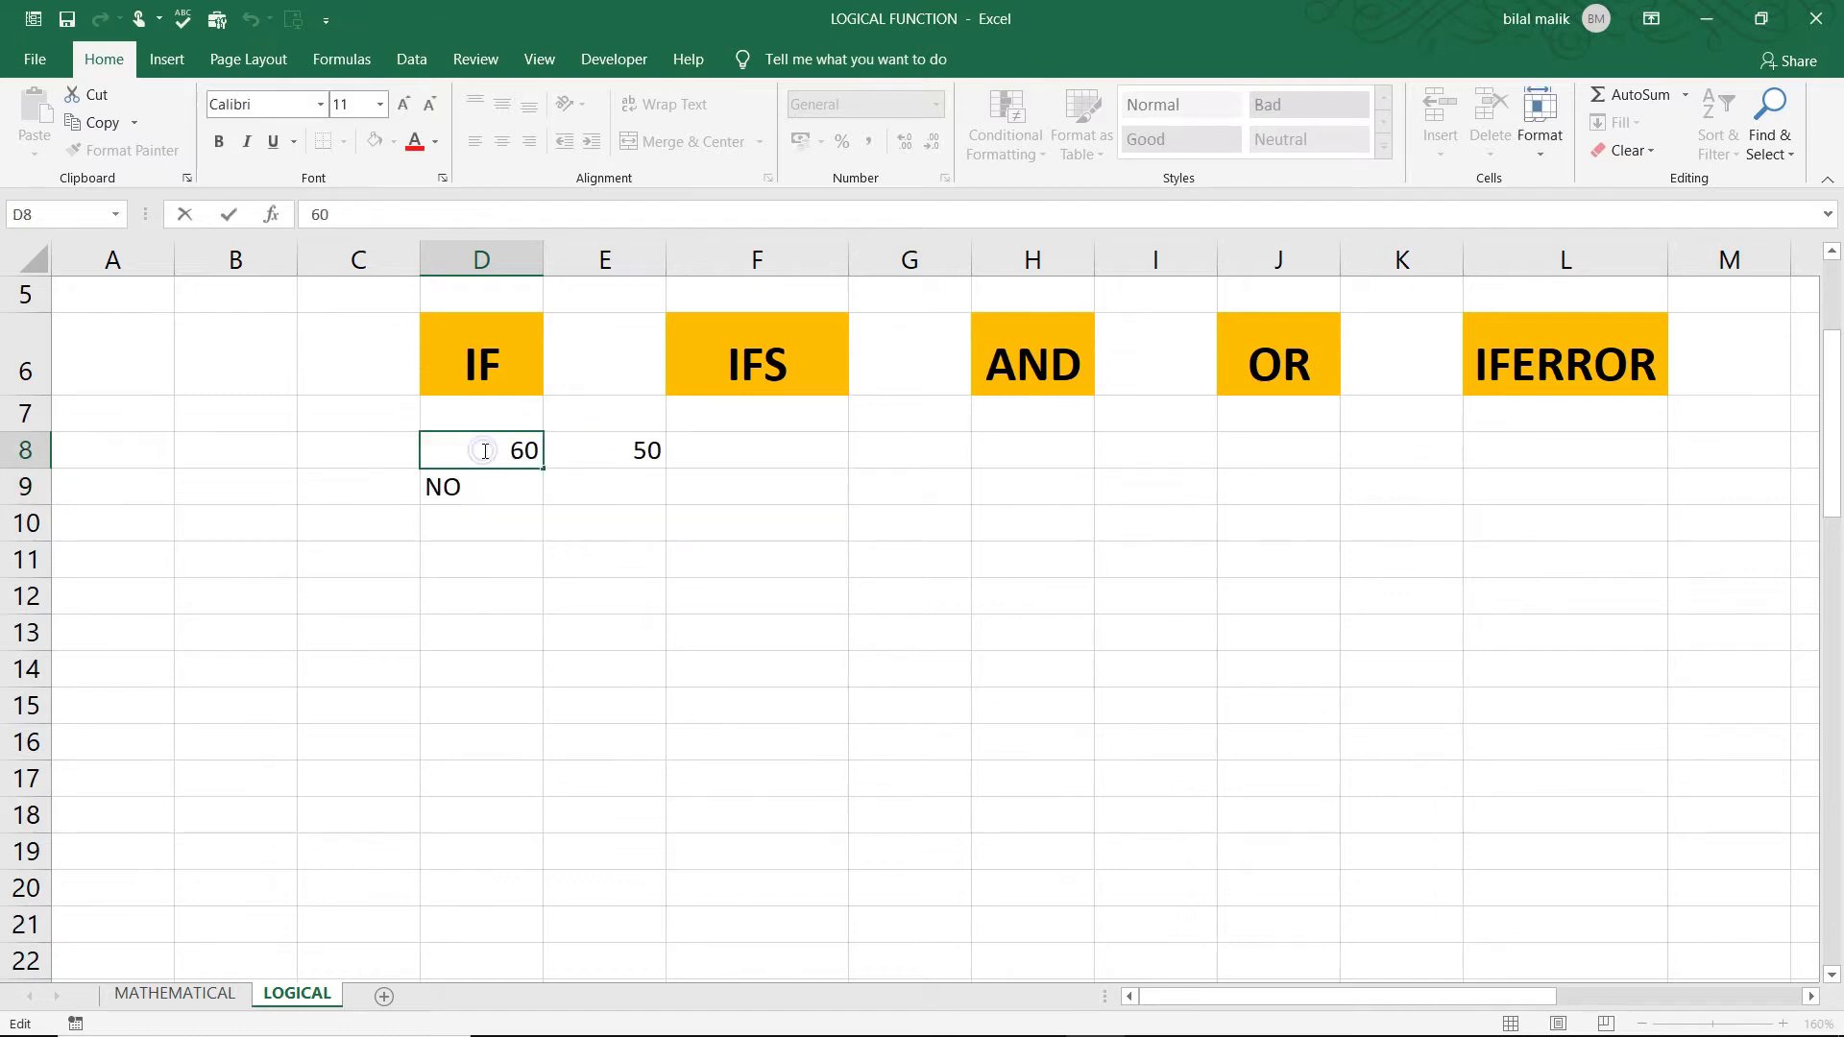
key("Return")
left_click(483, 450)
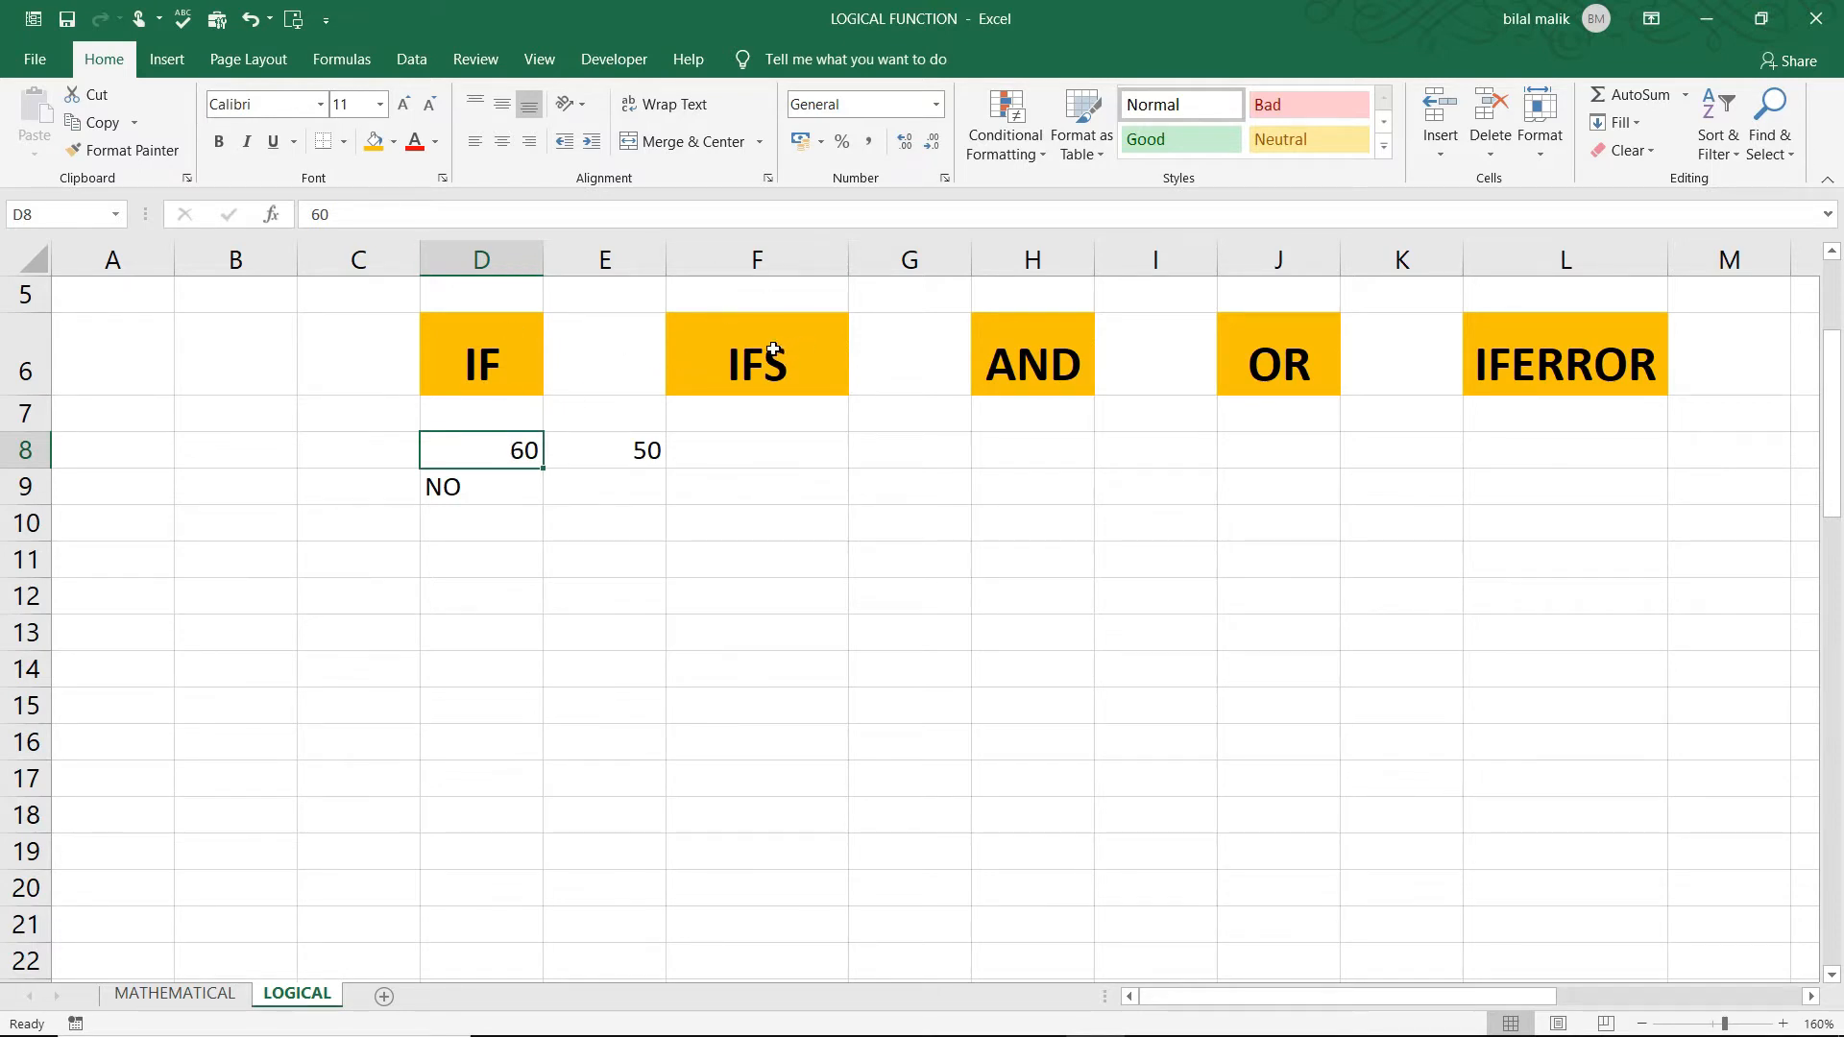
double_click(486, 437)
key("Return")
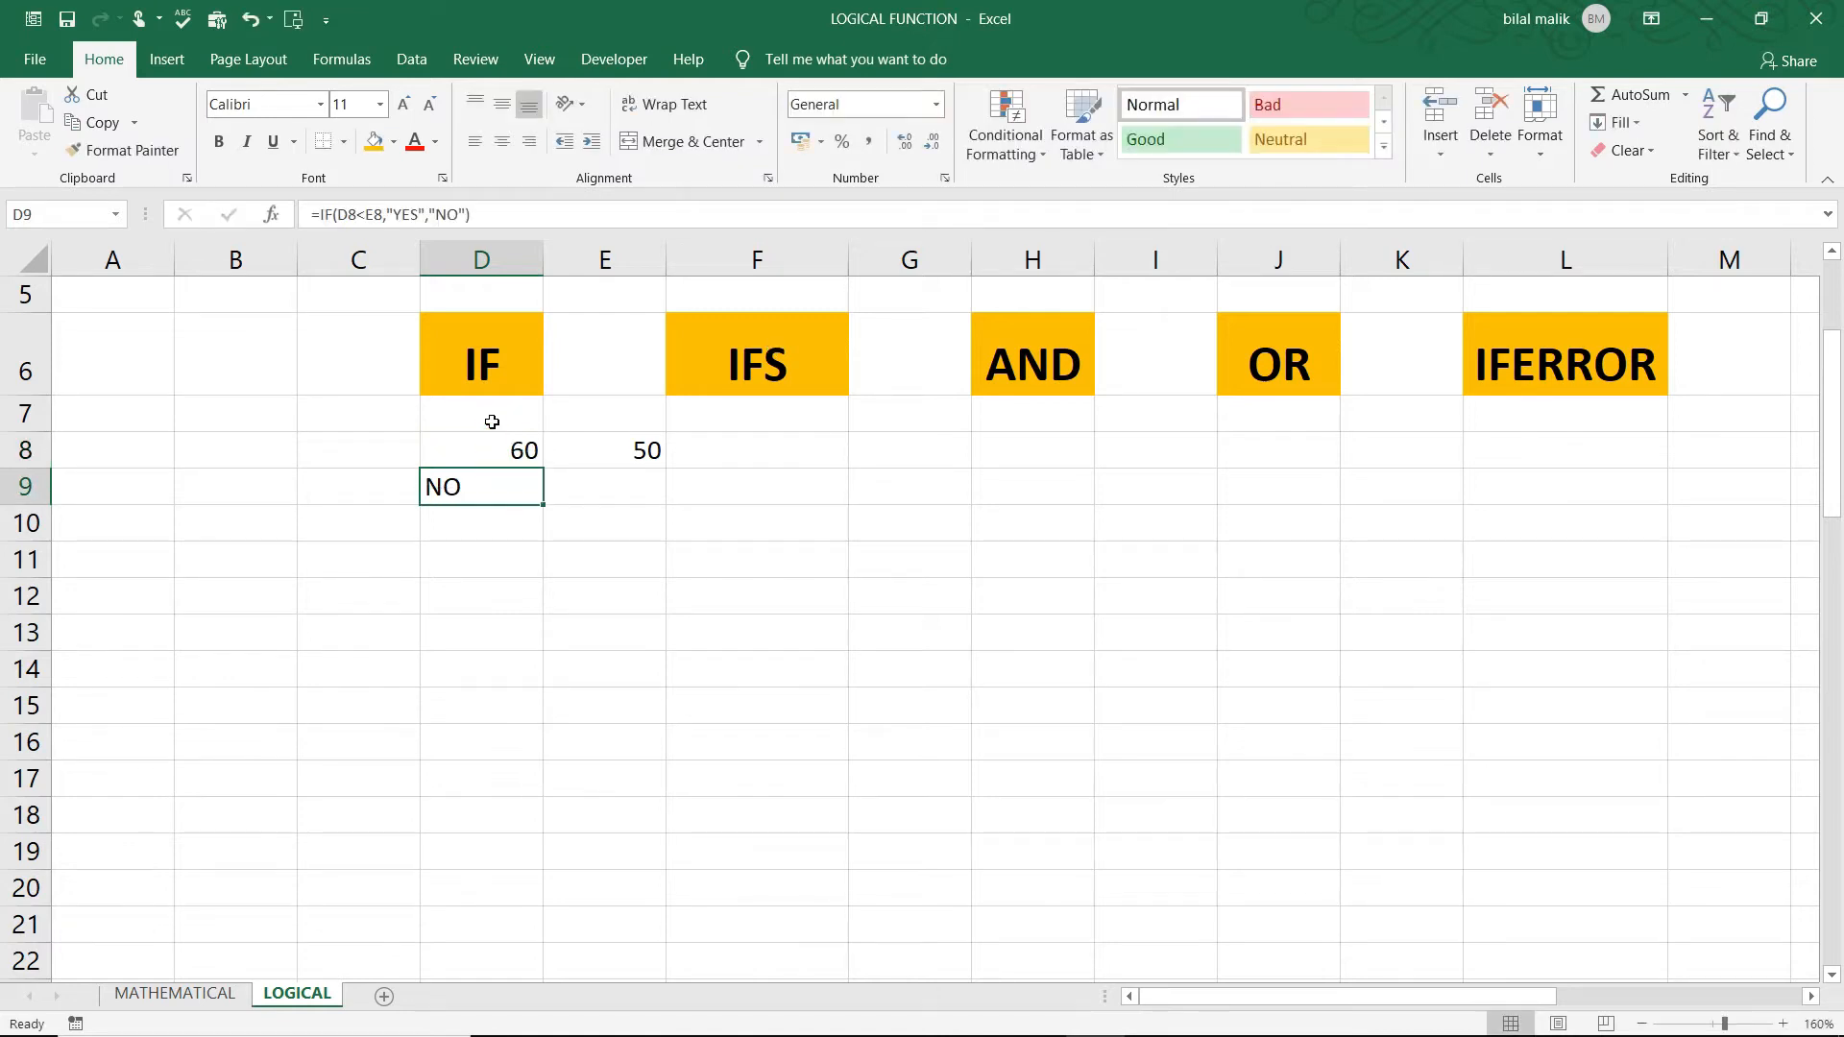
Step: Examine the result sheet and the pass/fail and grade criteria tables below it
double_click(477, 485)
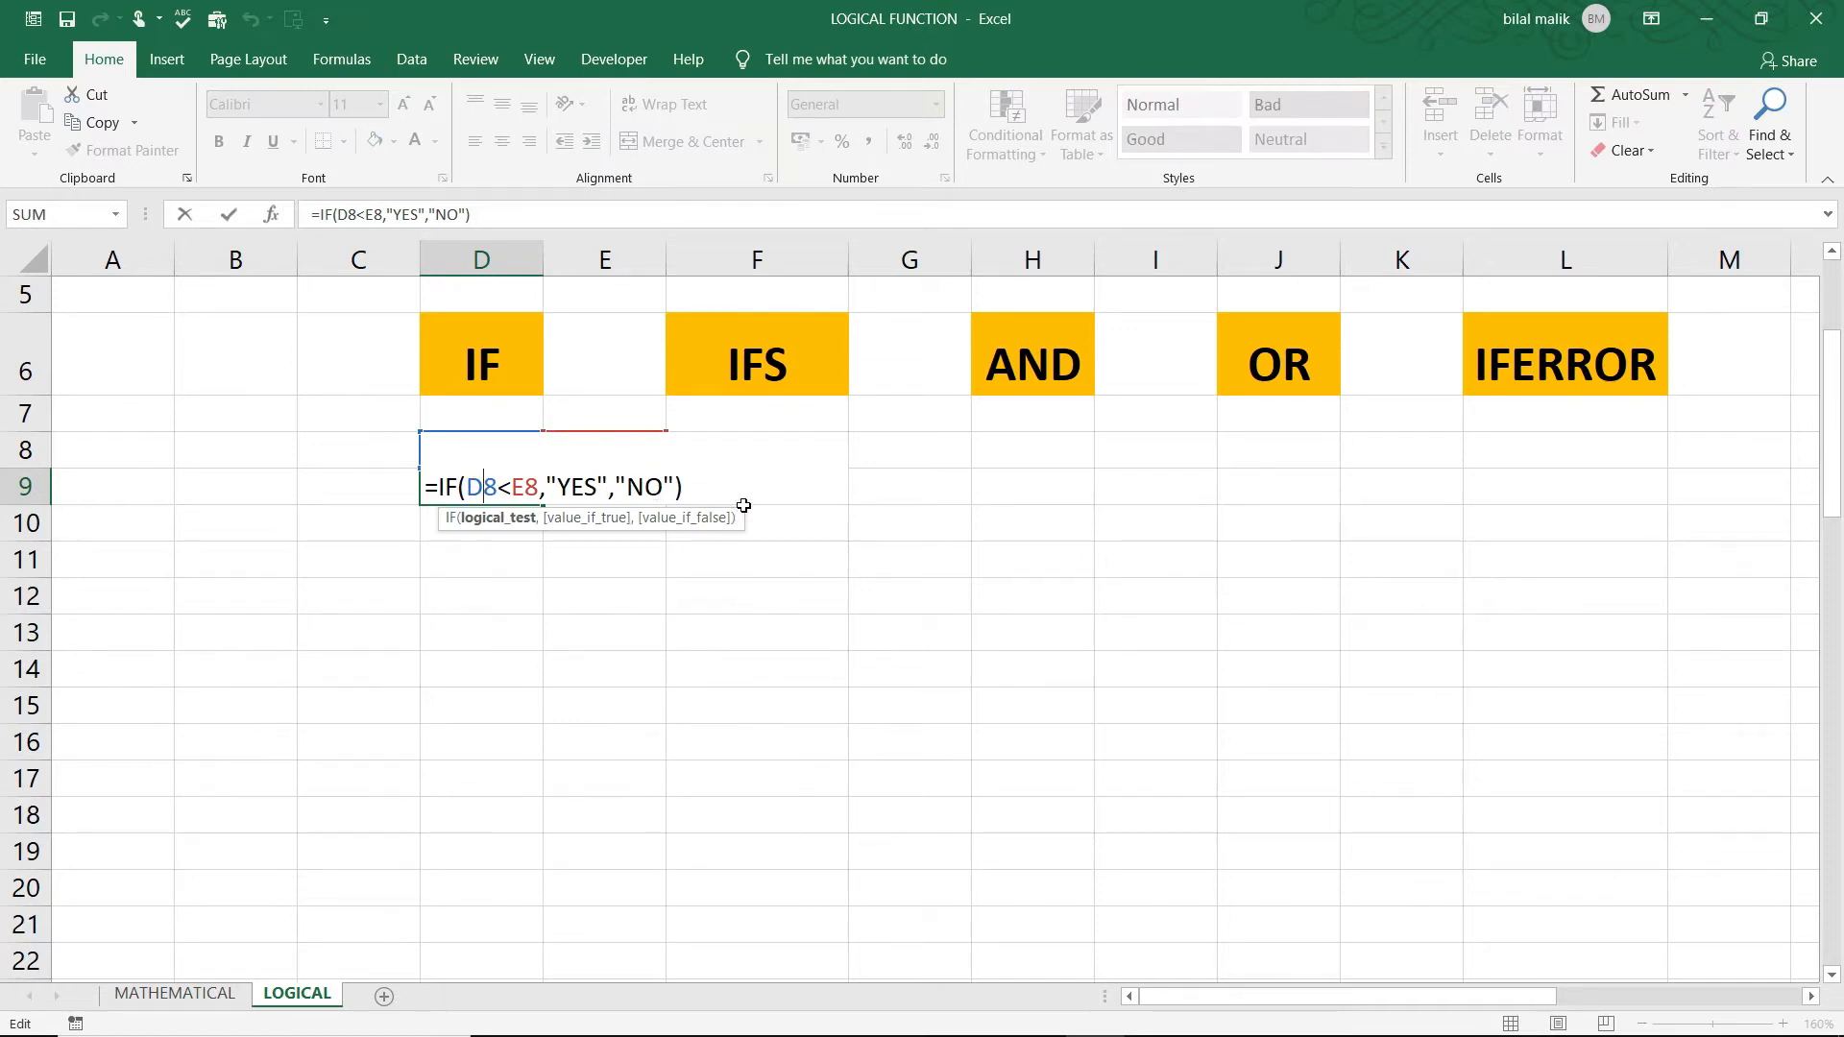
scroll(838, 749, "down", 3)
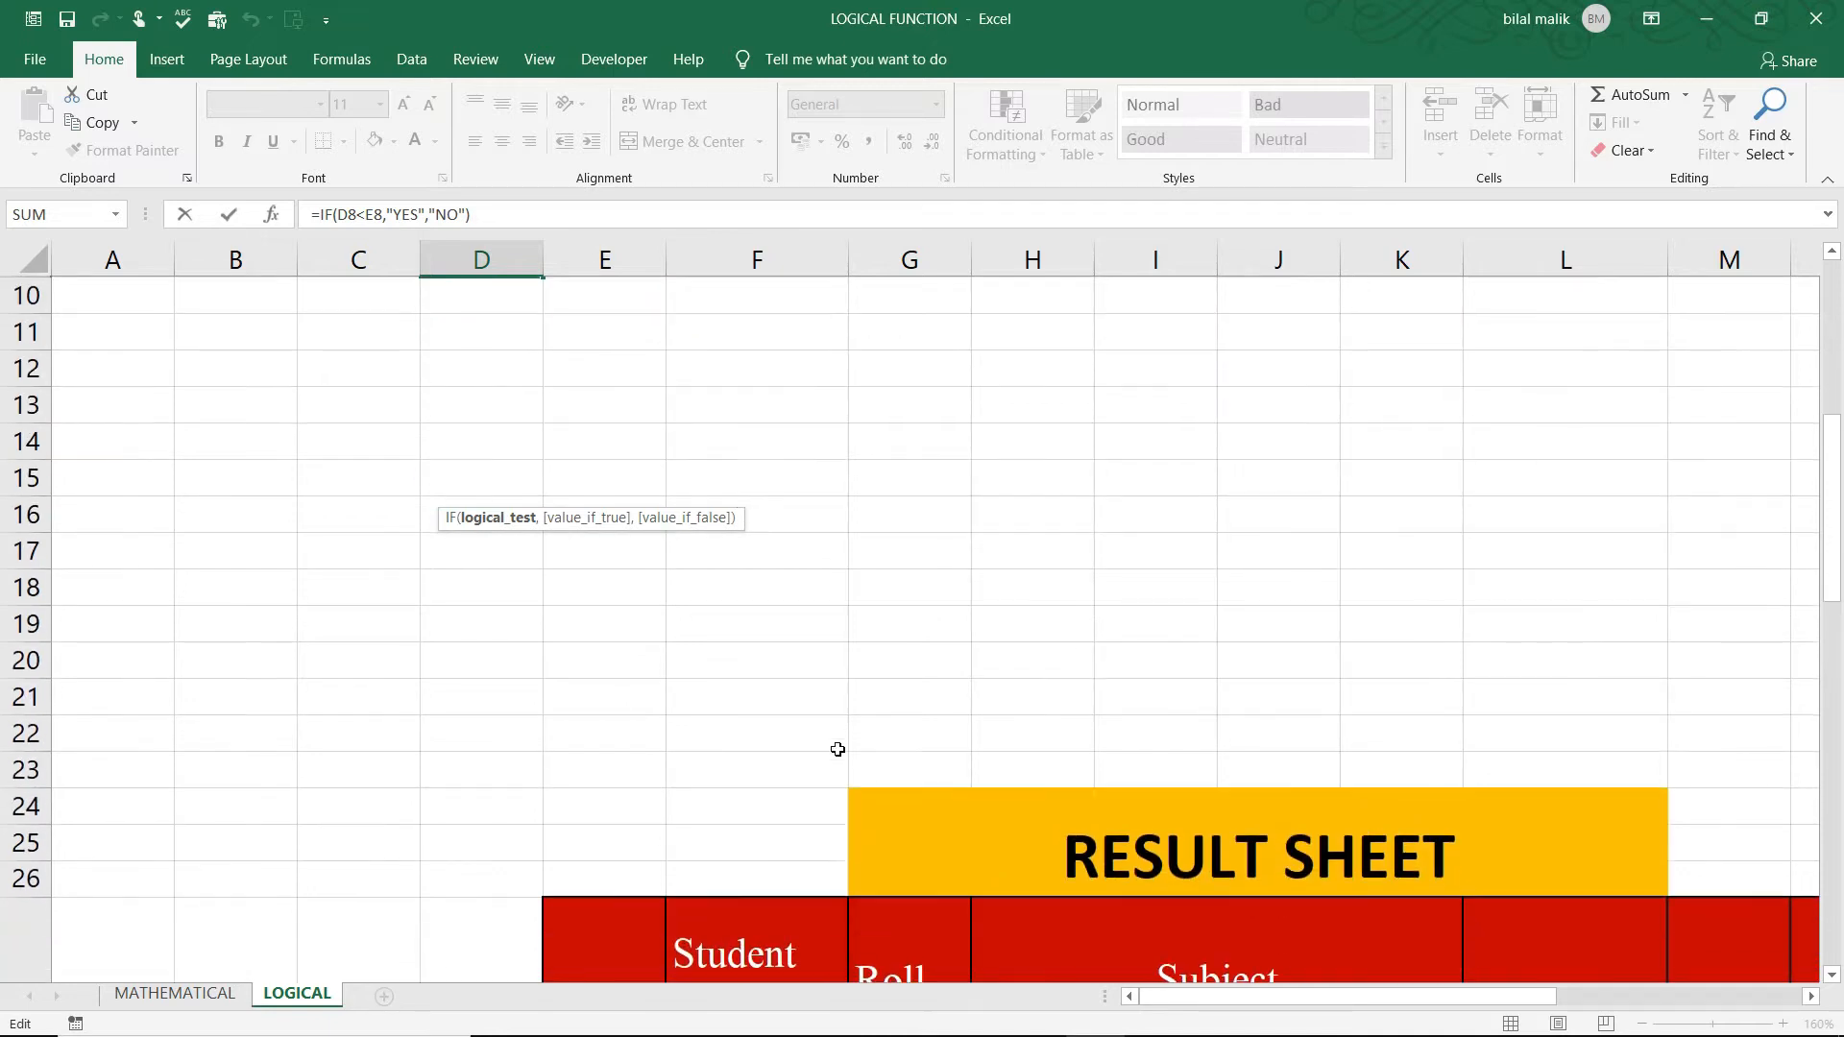
scroll(837, 749, "down", 4)
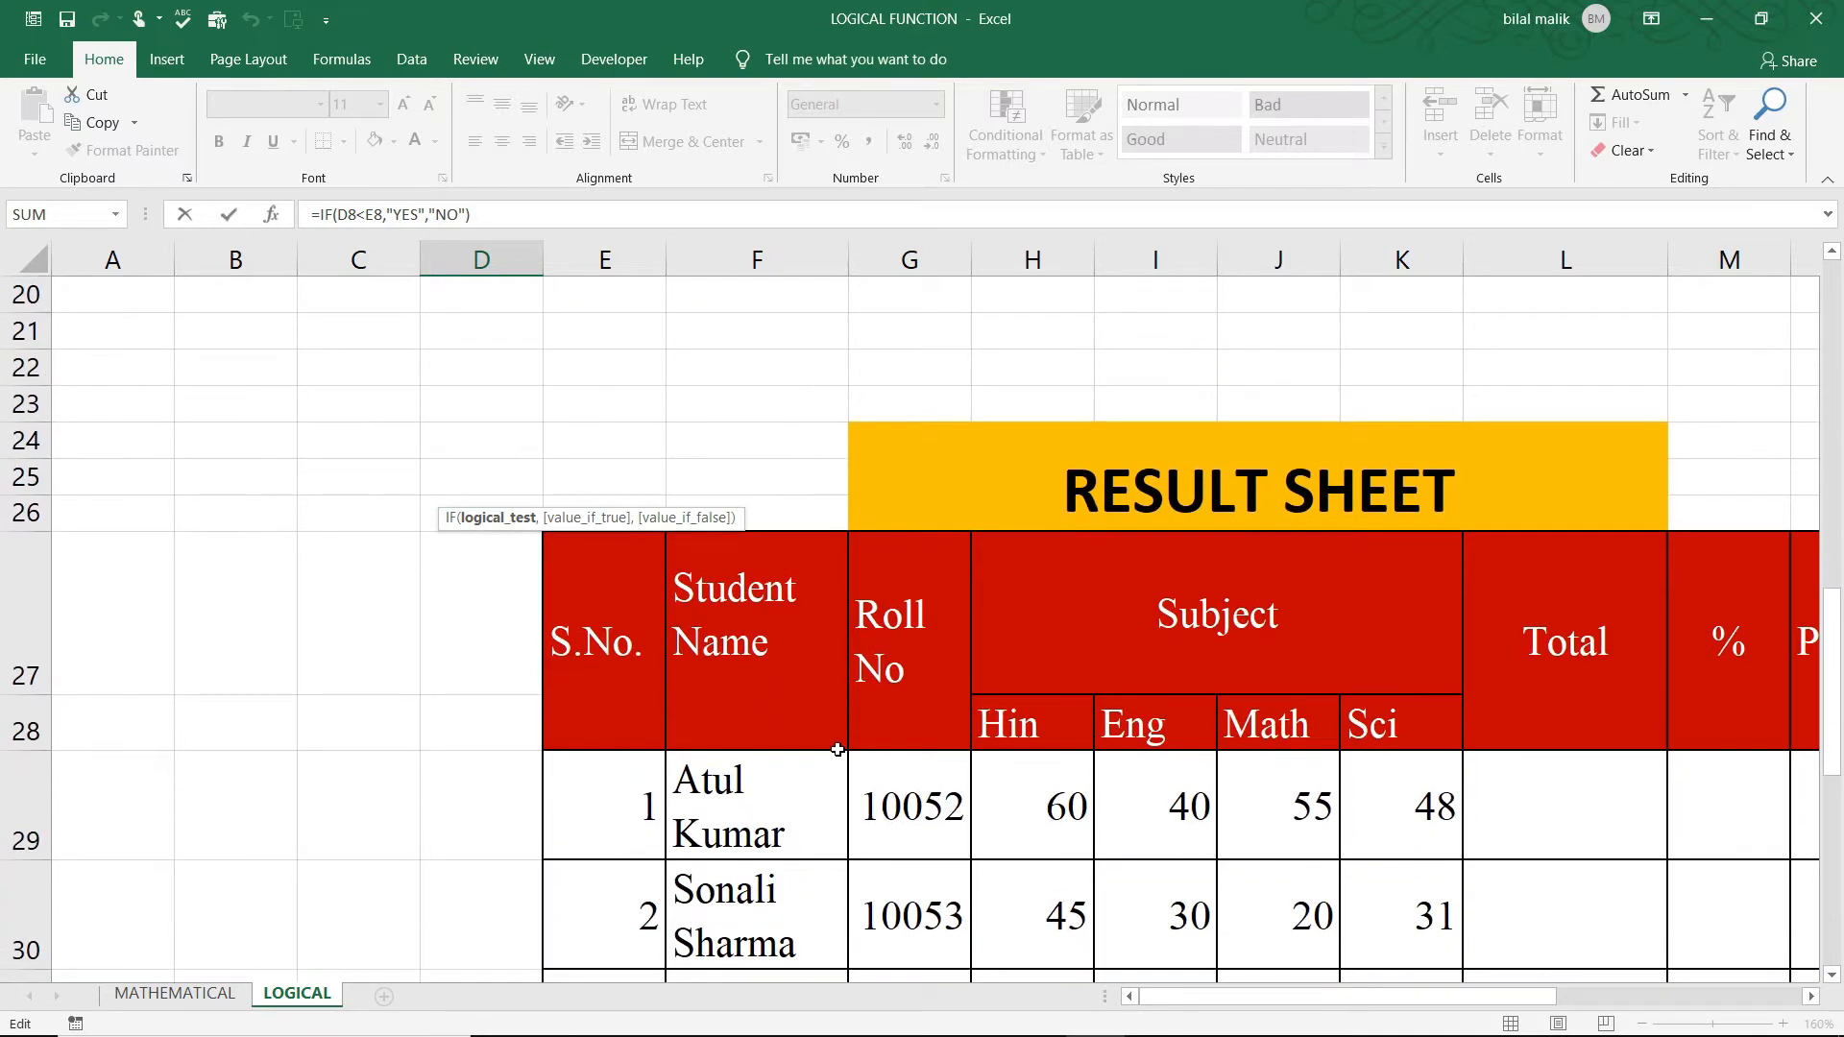
scroll(837, 749, "down", 1)
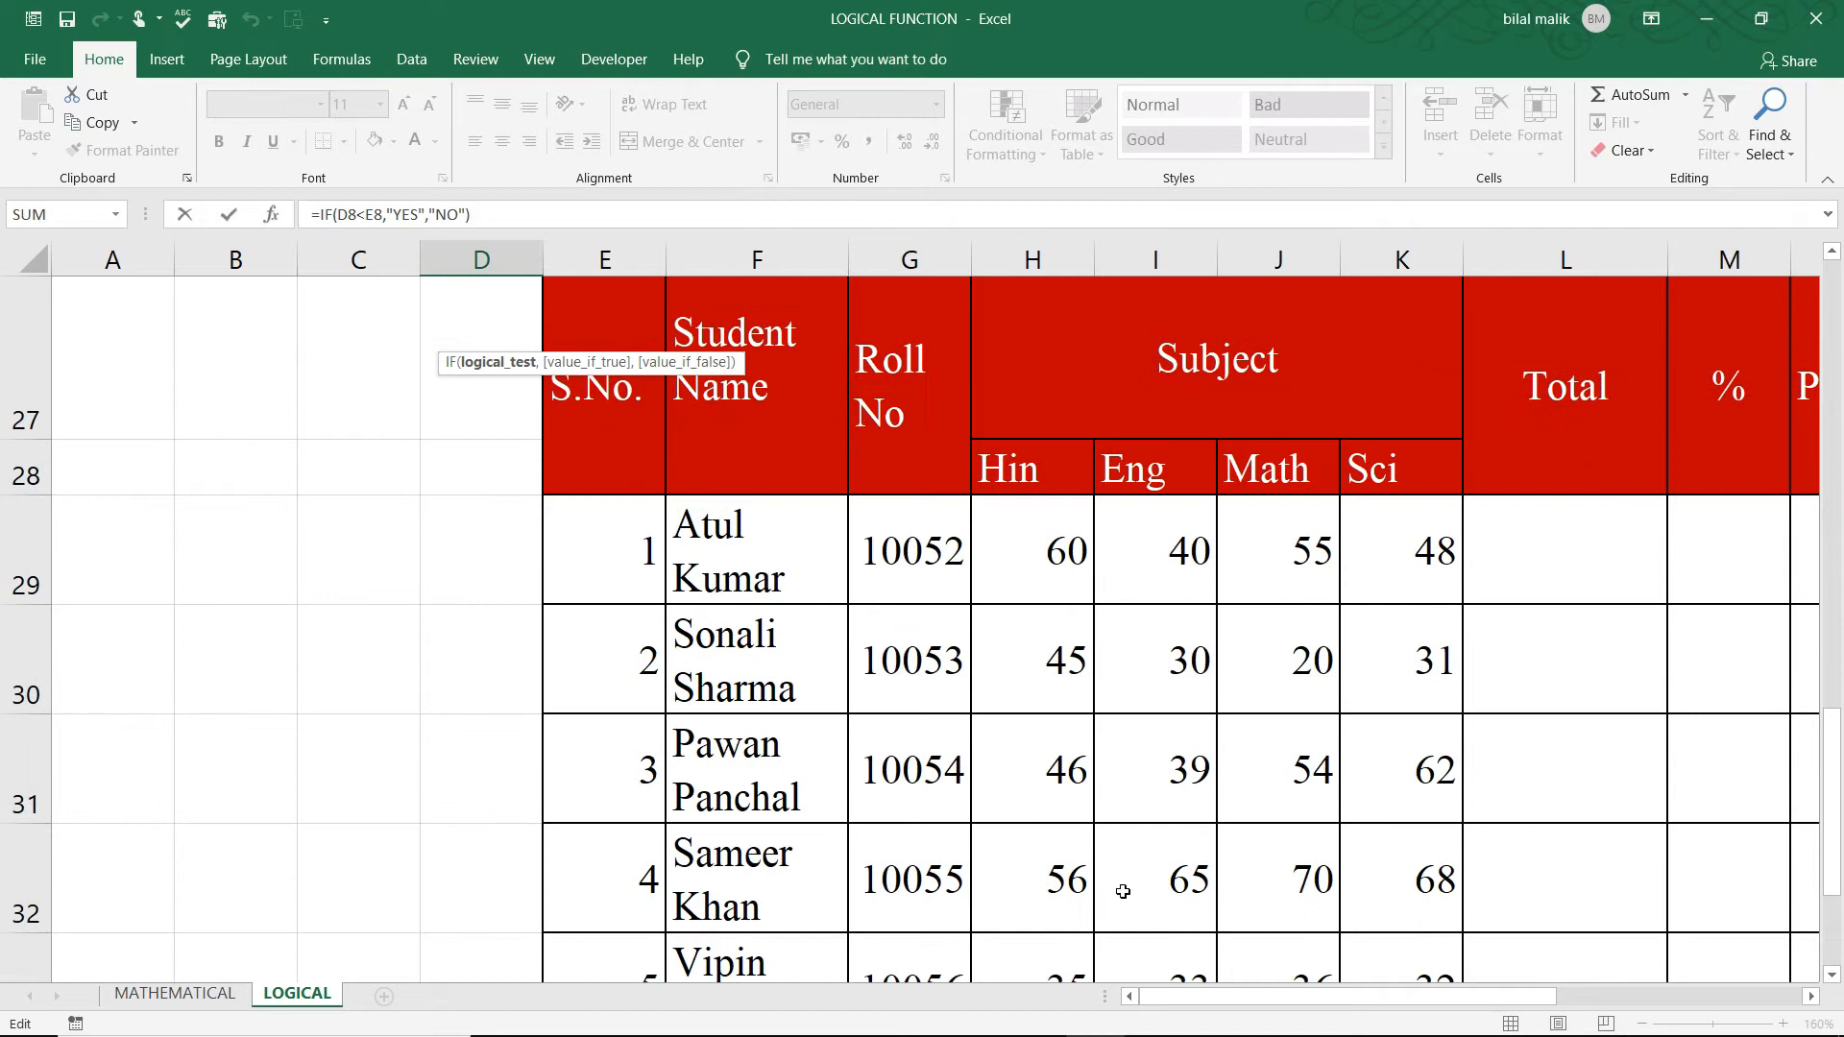
scroll(1191, 996, "down", 5)
scroll(1191, 996, "up", 1)
left_click_drag(1412, 334, 1412, 454)
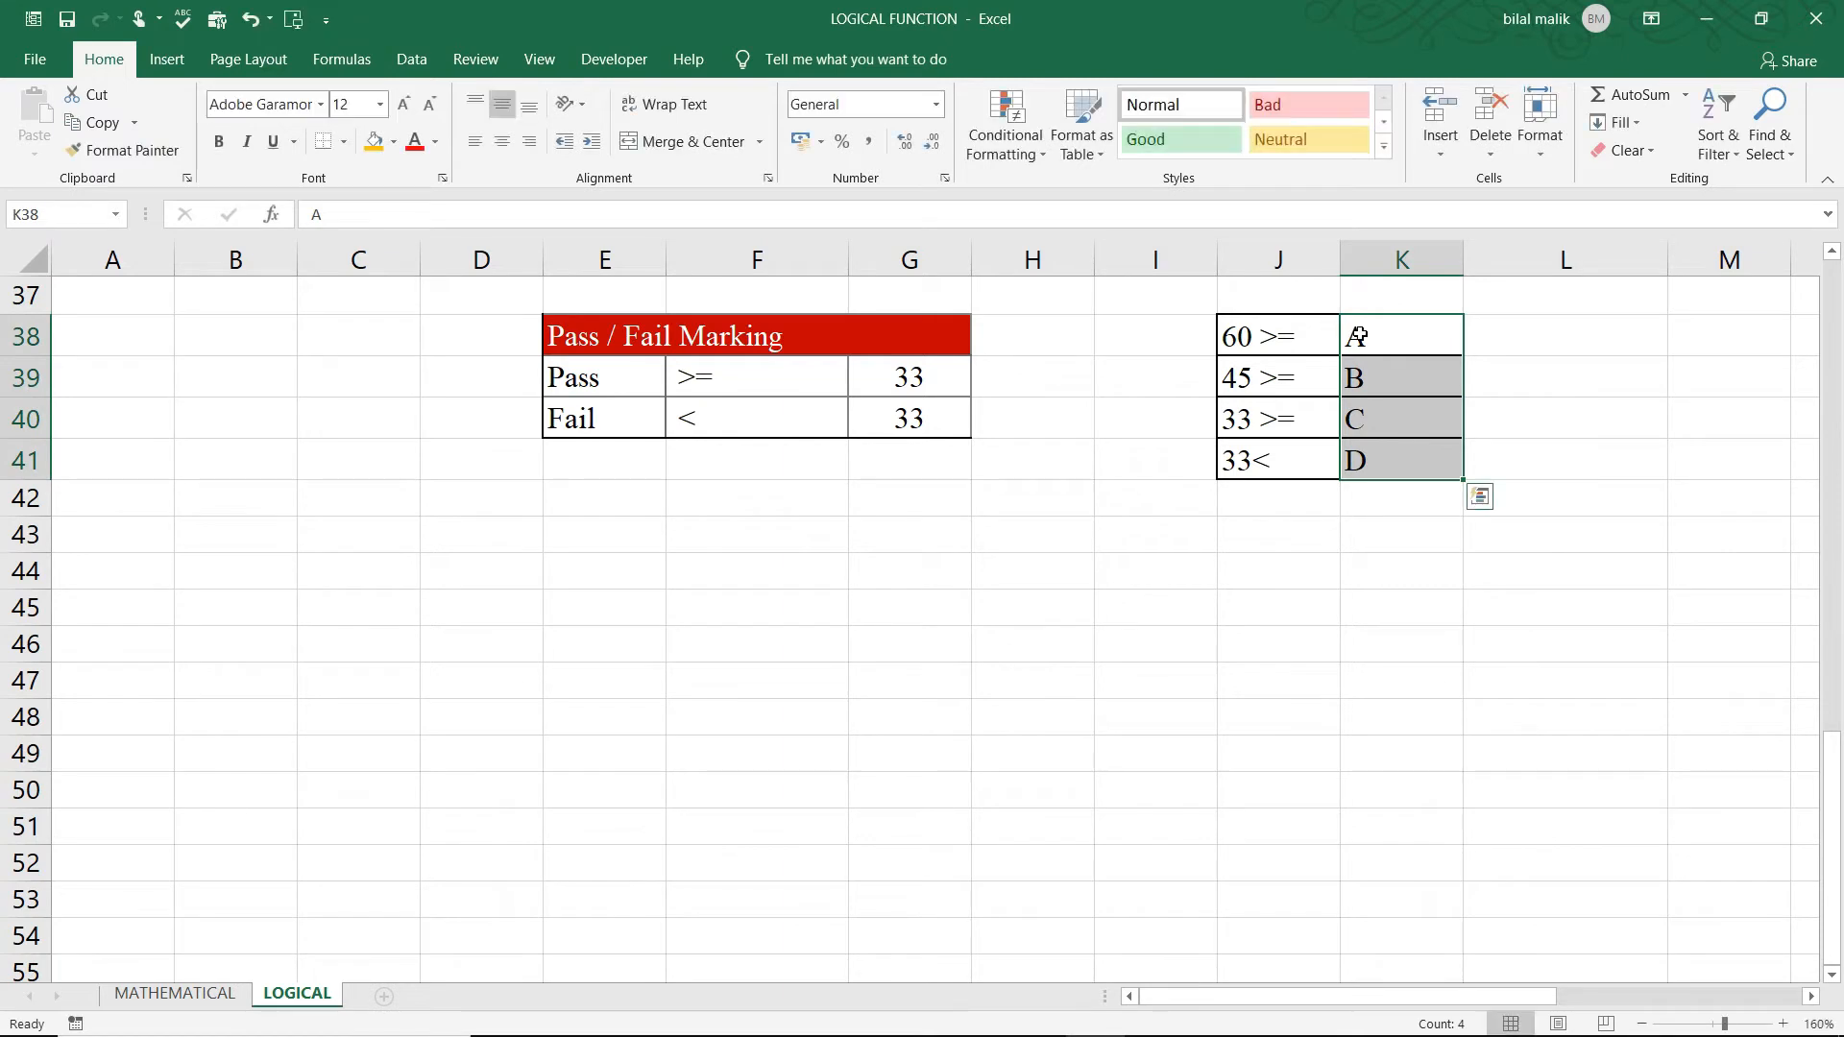
left_click(1359, 334)
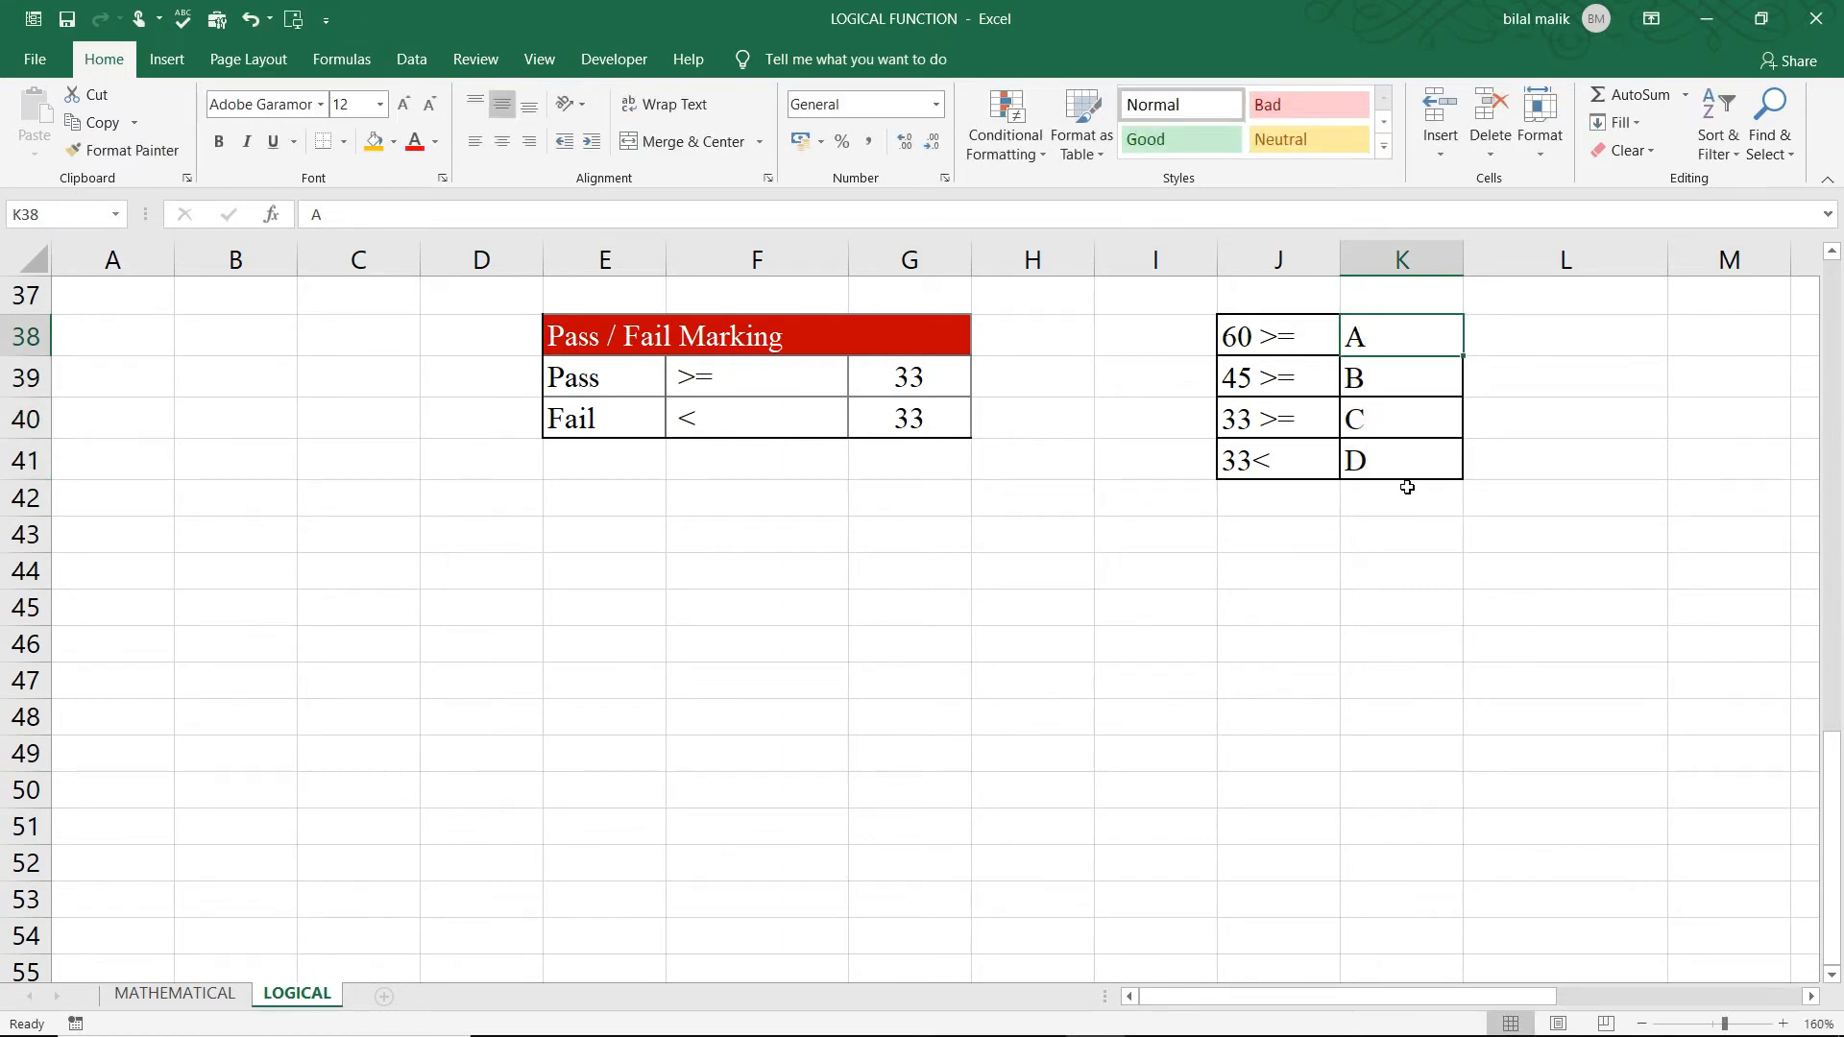
scroll(1407, 487, "up", 12)
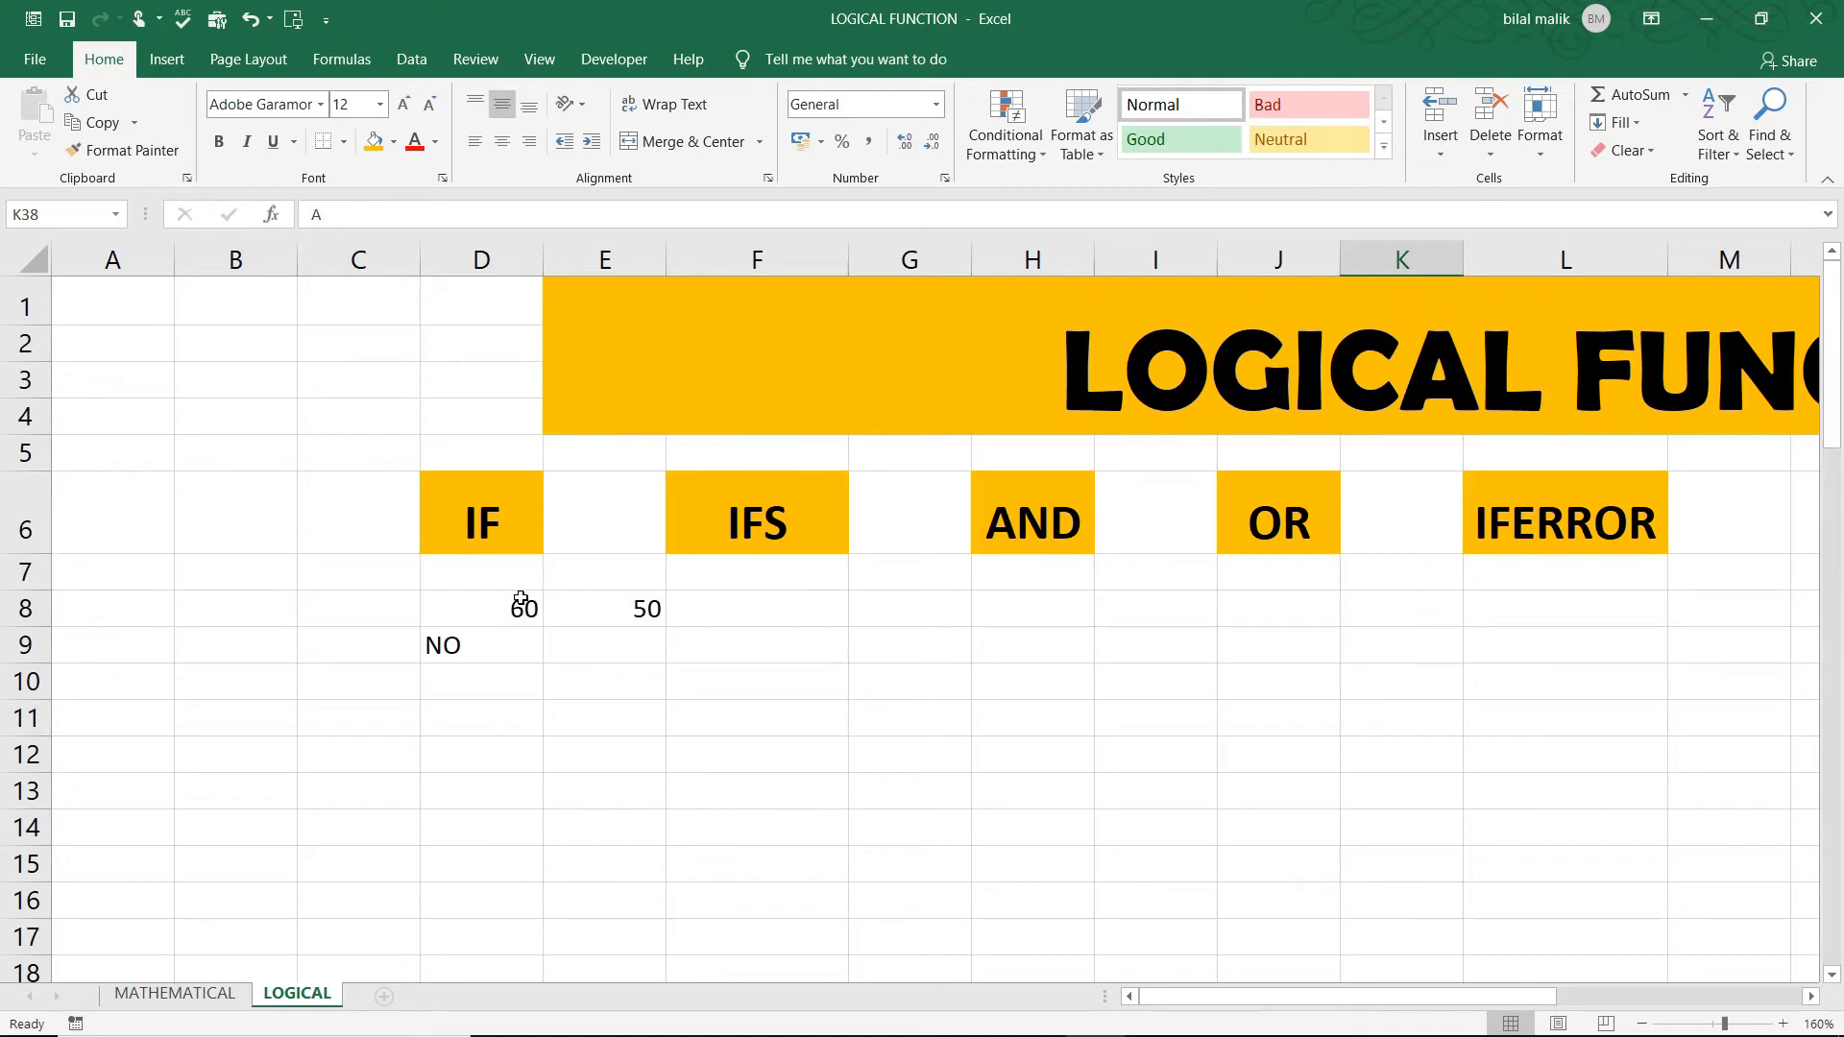
Step: Inspect the true and false values of the IF formula in D9 and leave it without editing
double_click(454, 640)
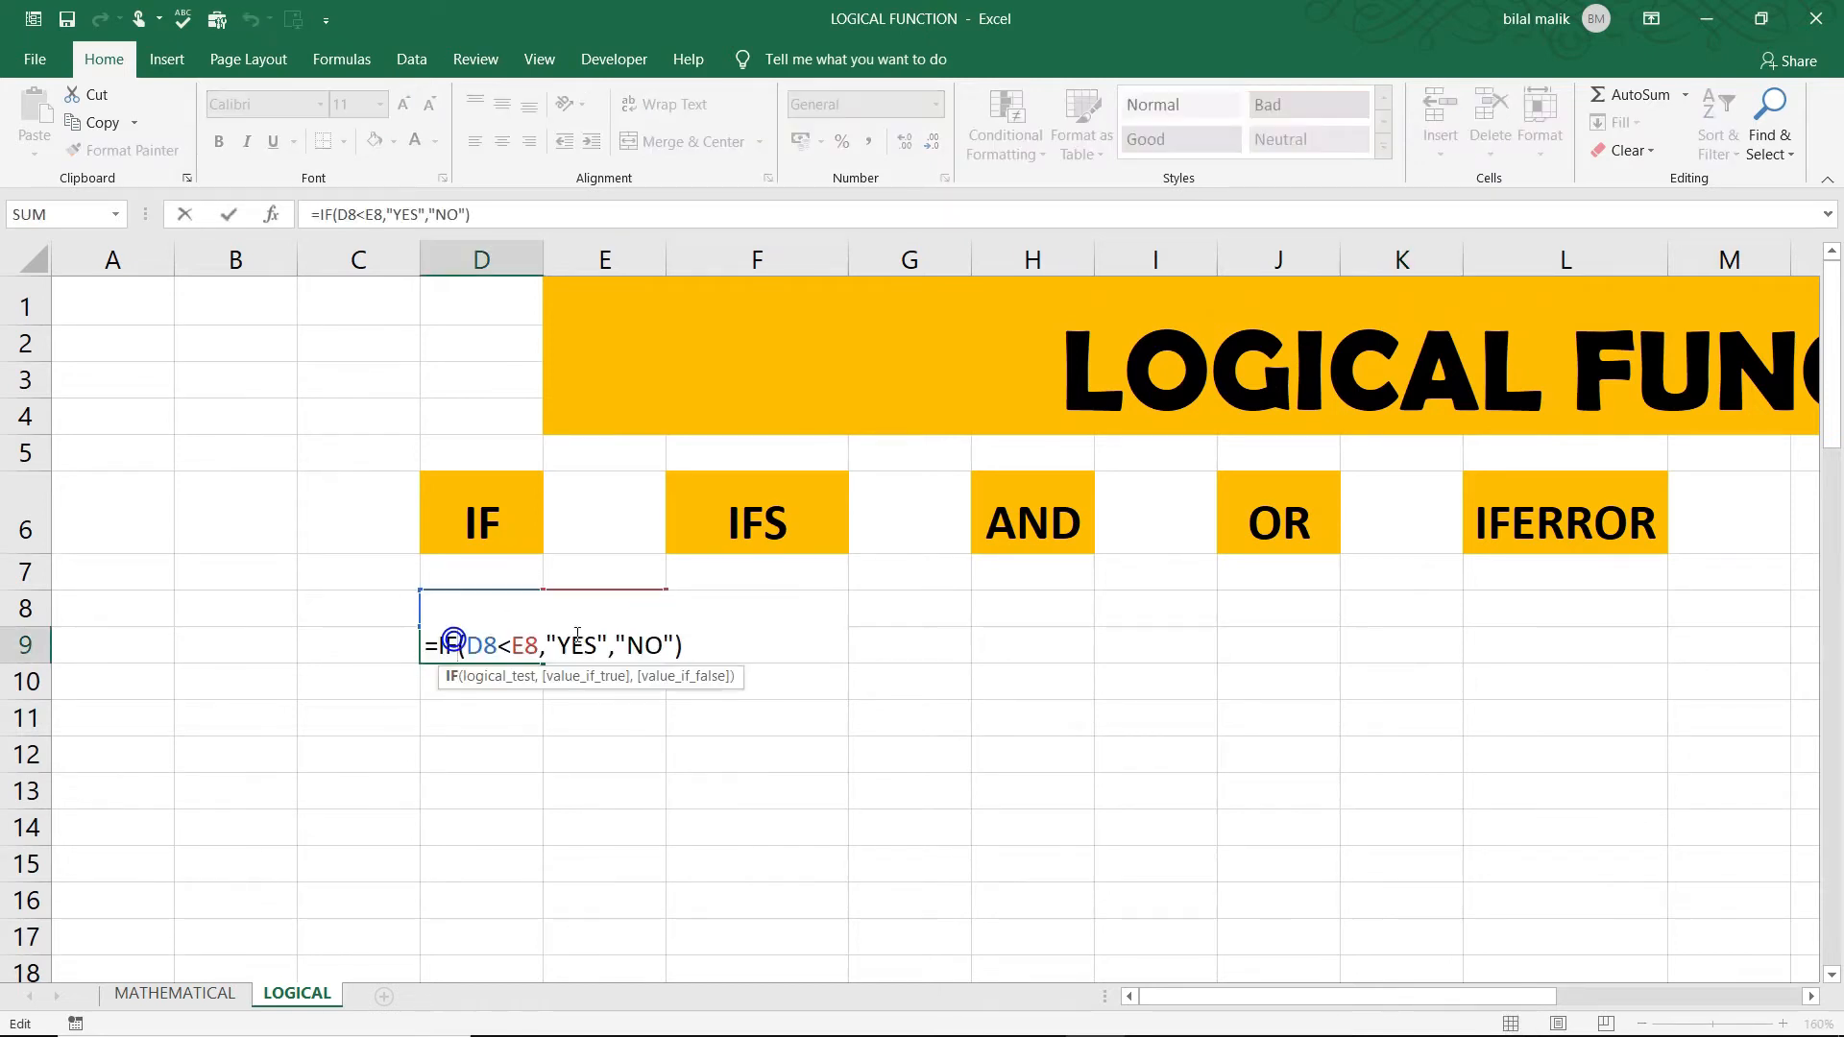
left_click_drag(563, 645, 678, 653)
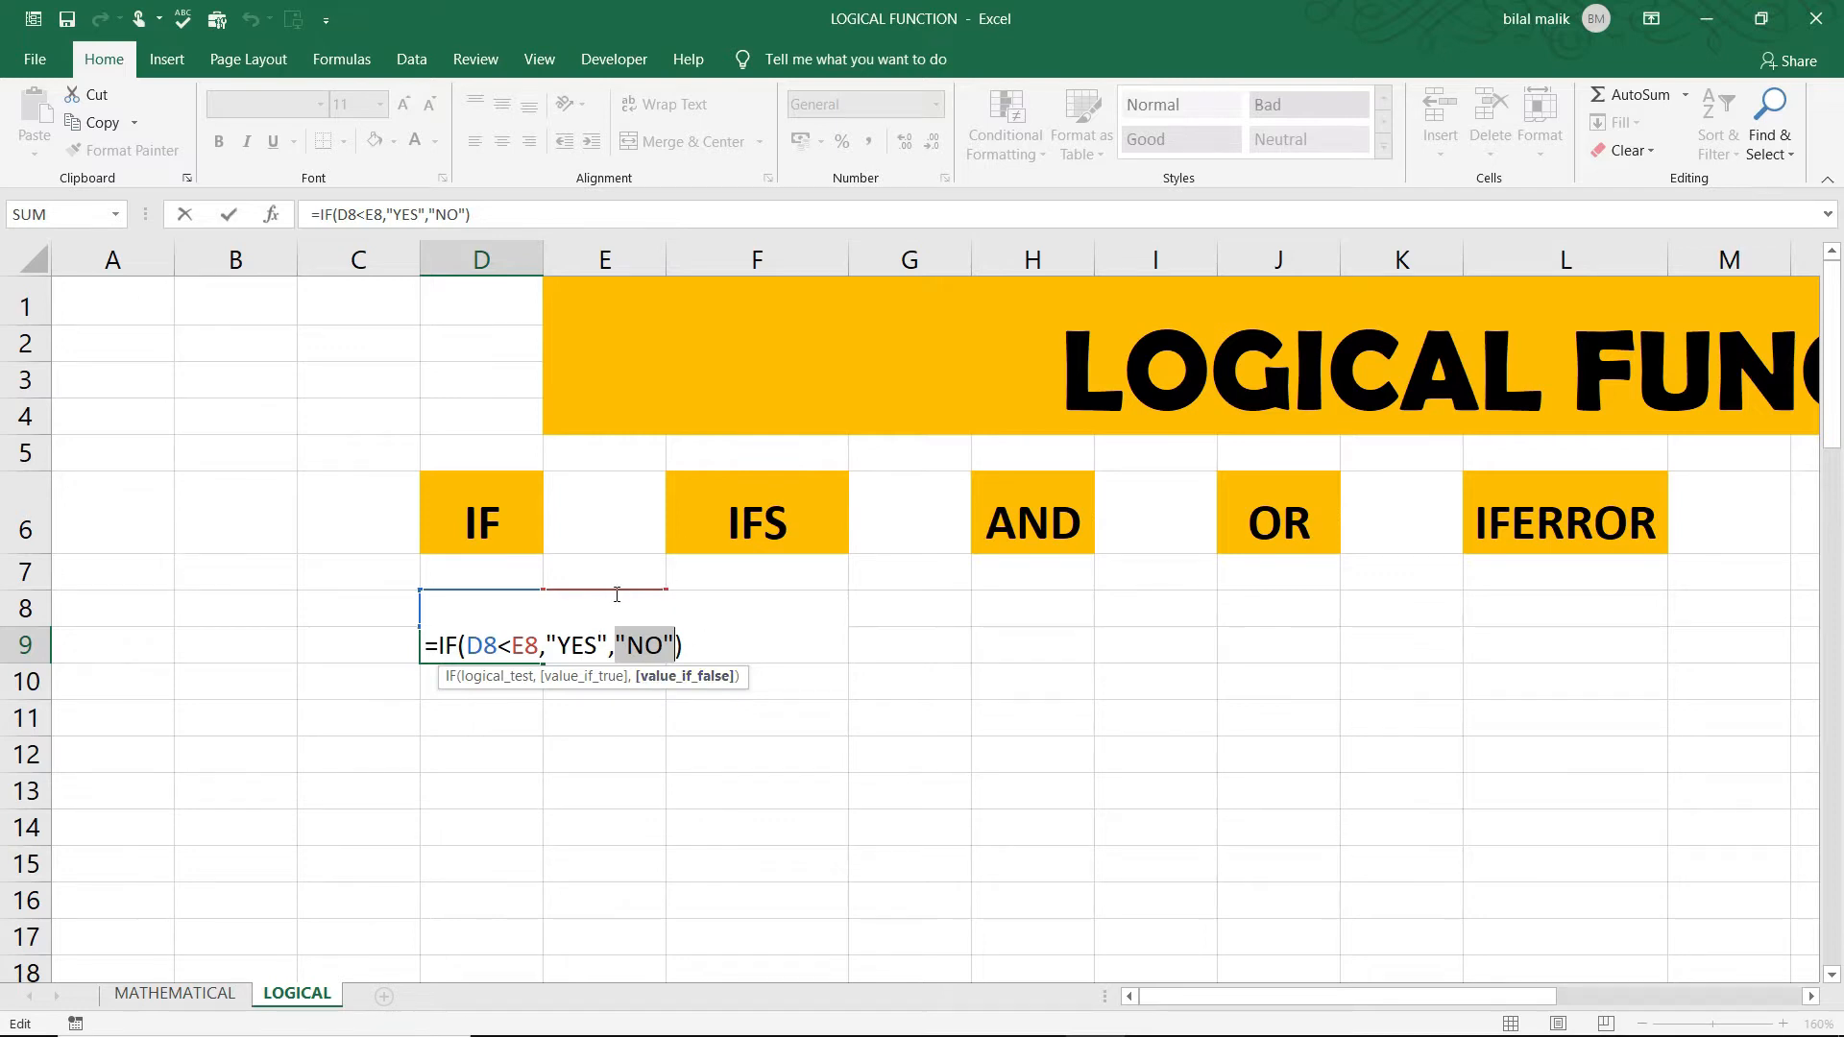
left_click(721, 468)
key("Escape")
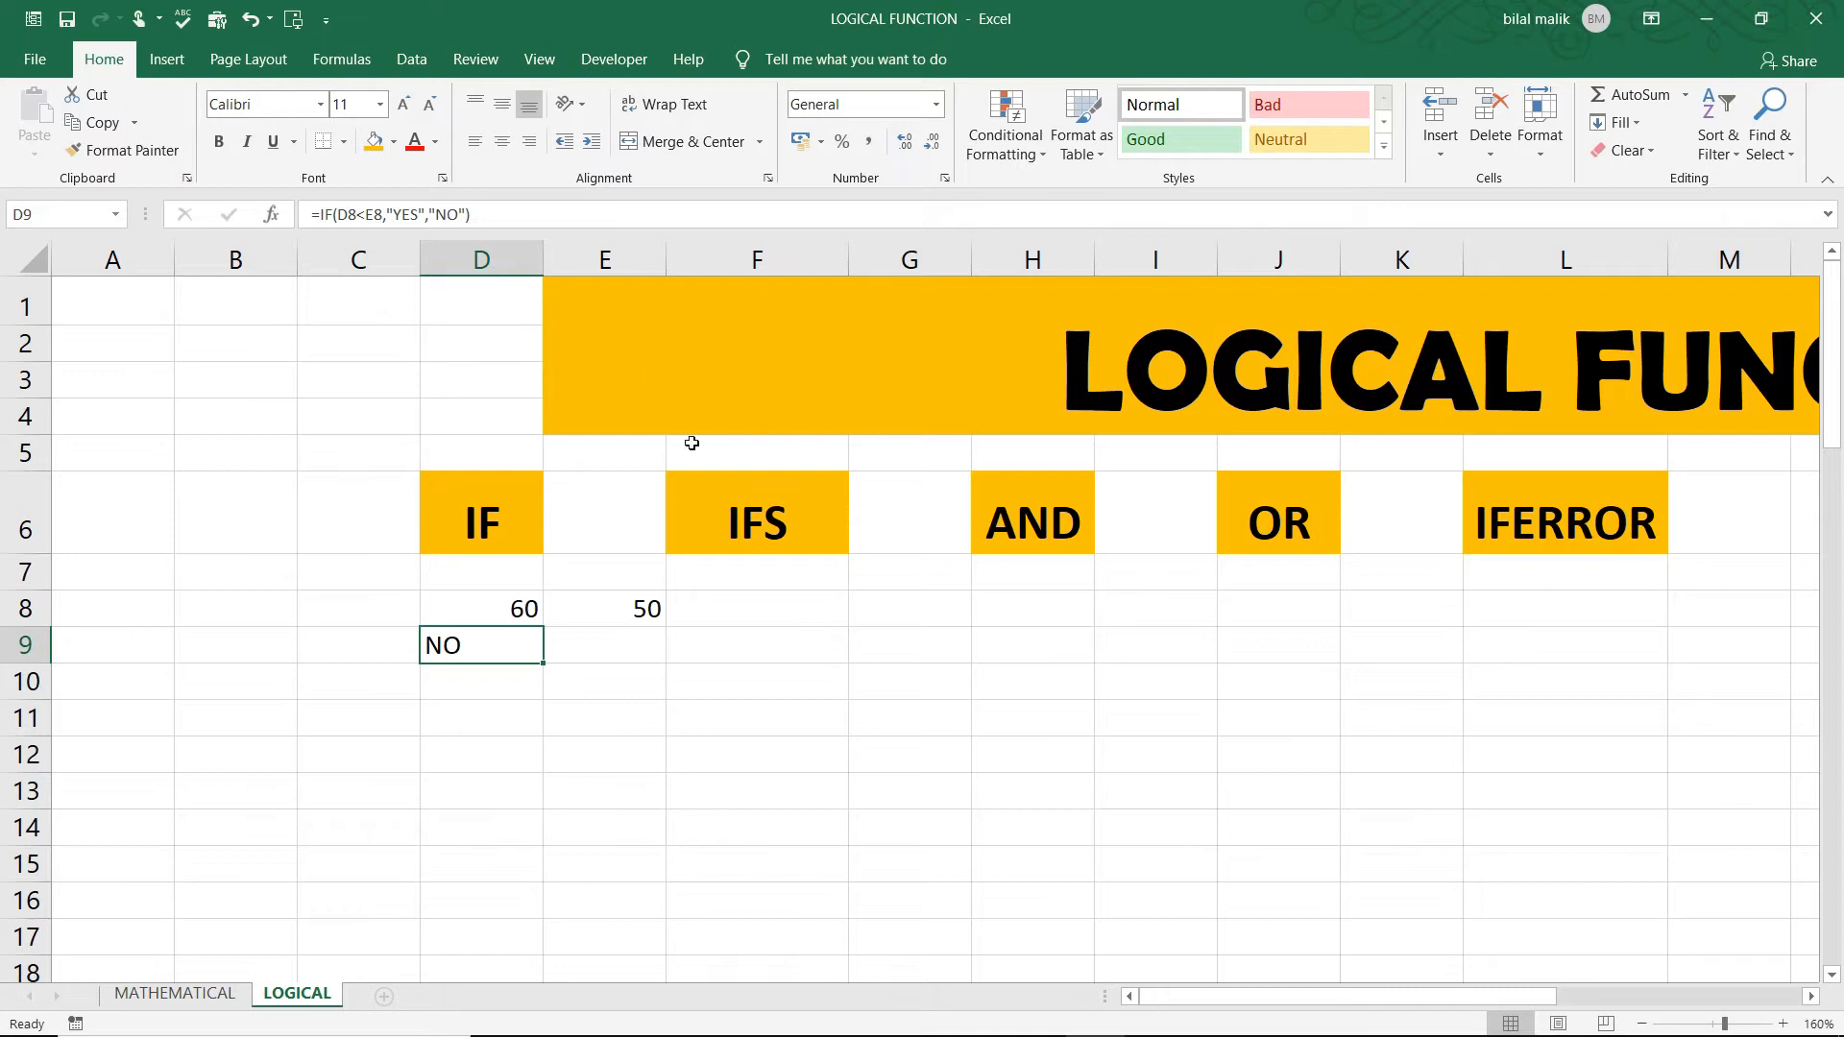
Step: Total the first student's four subject marks in L29 with =SUM(H29:K29) and fill the formula down to L33
left_click(717, 515)
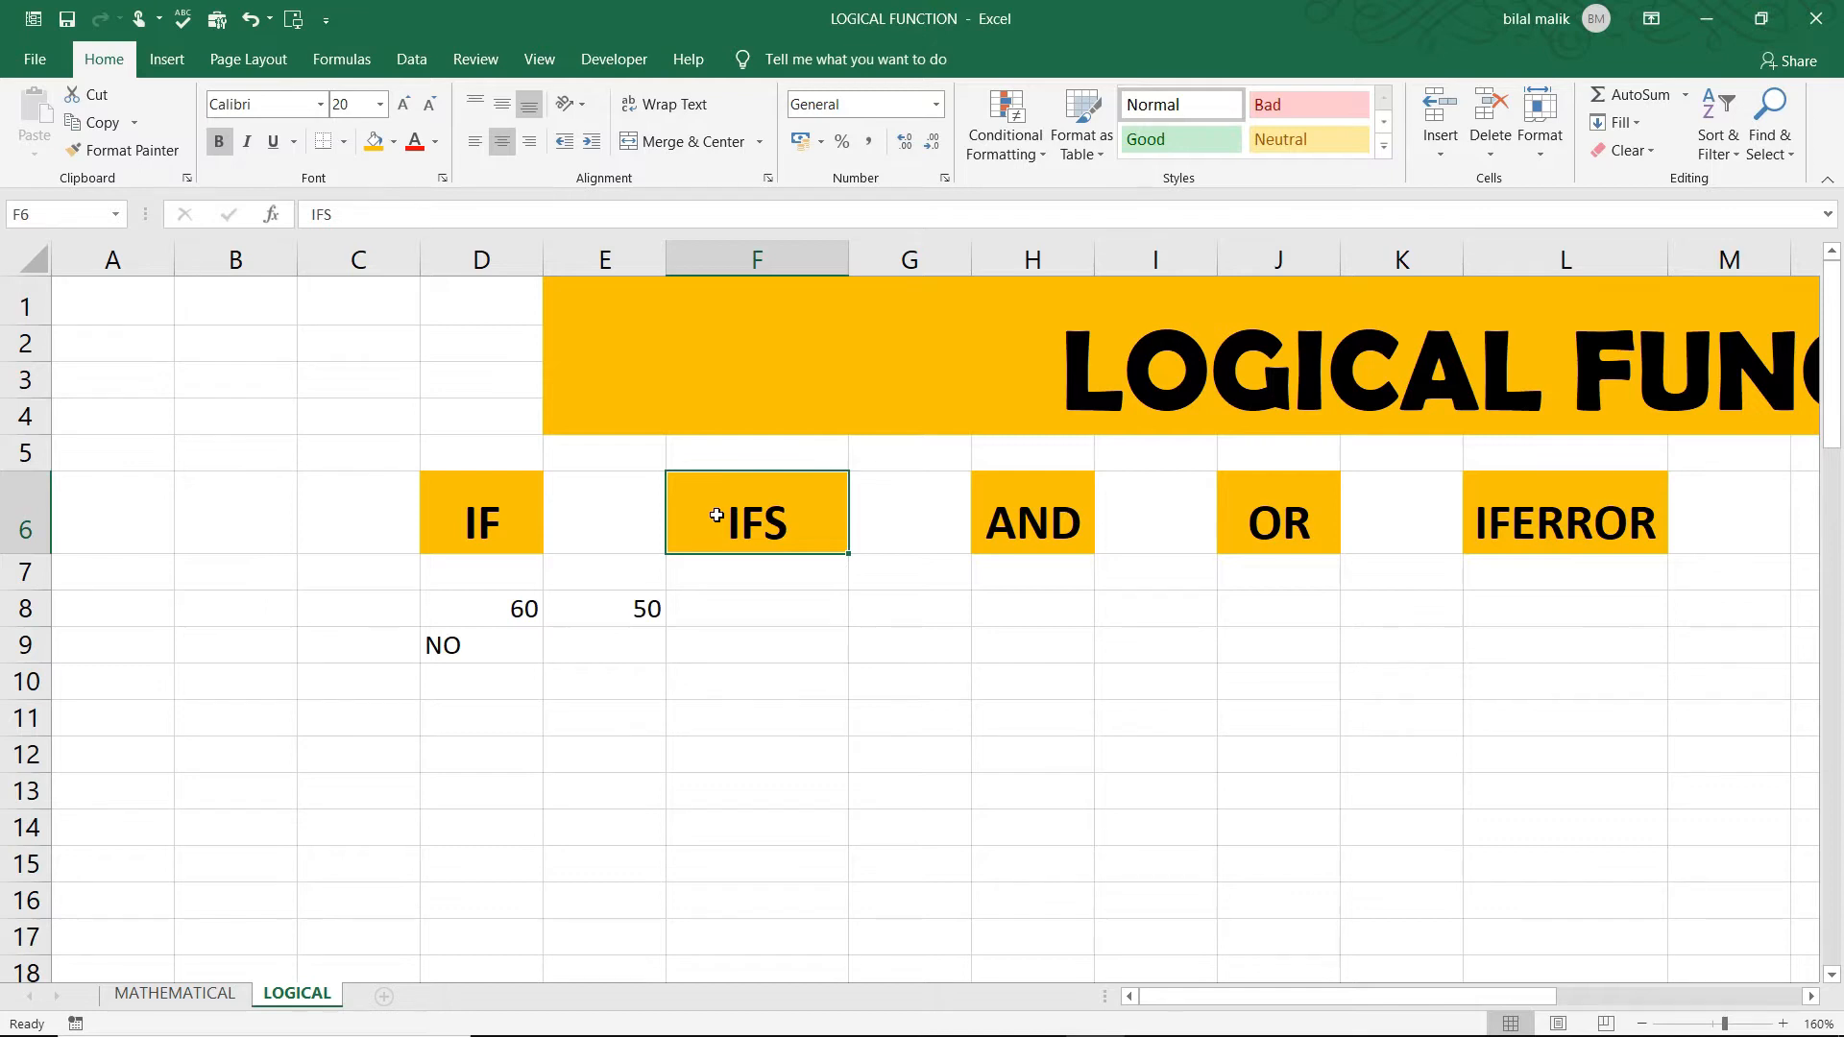
scroll(717, 516, "down", 5)
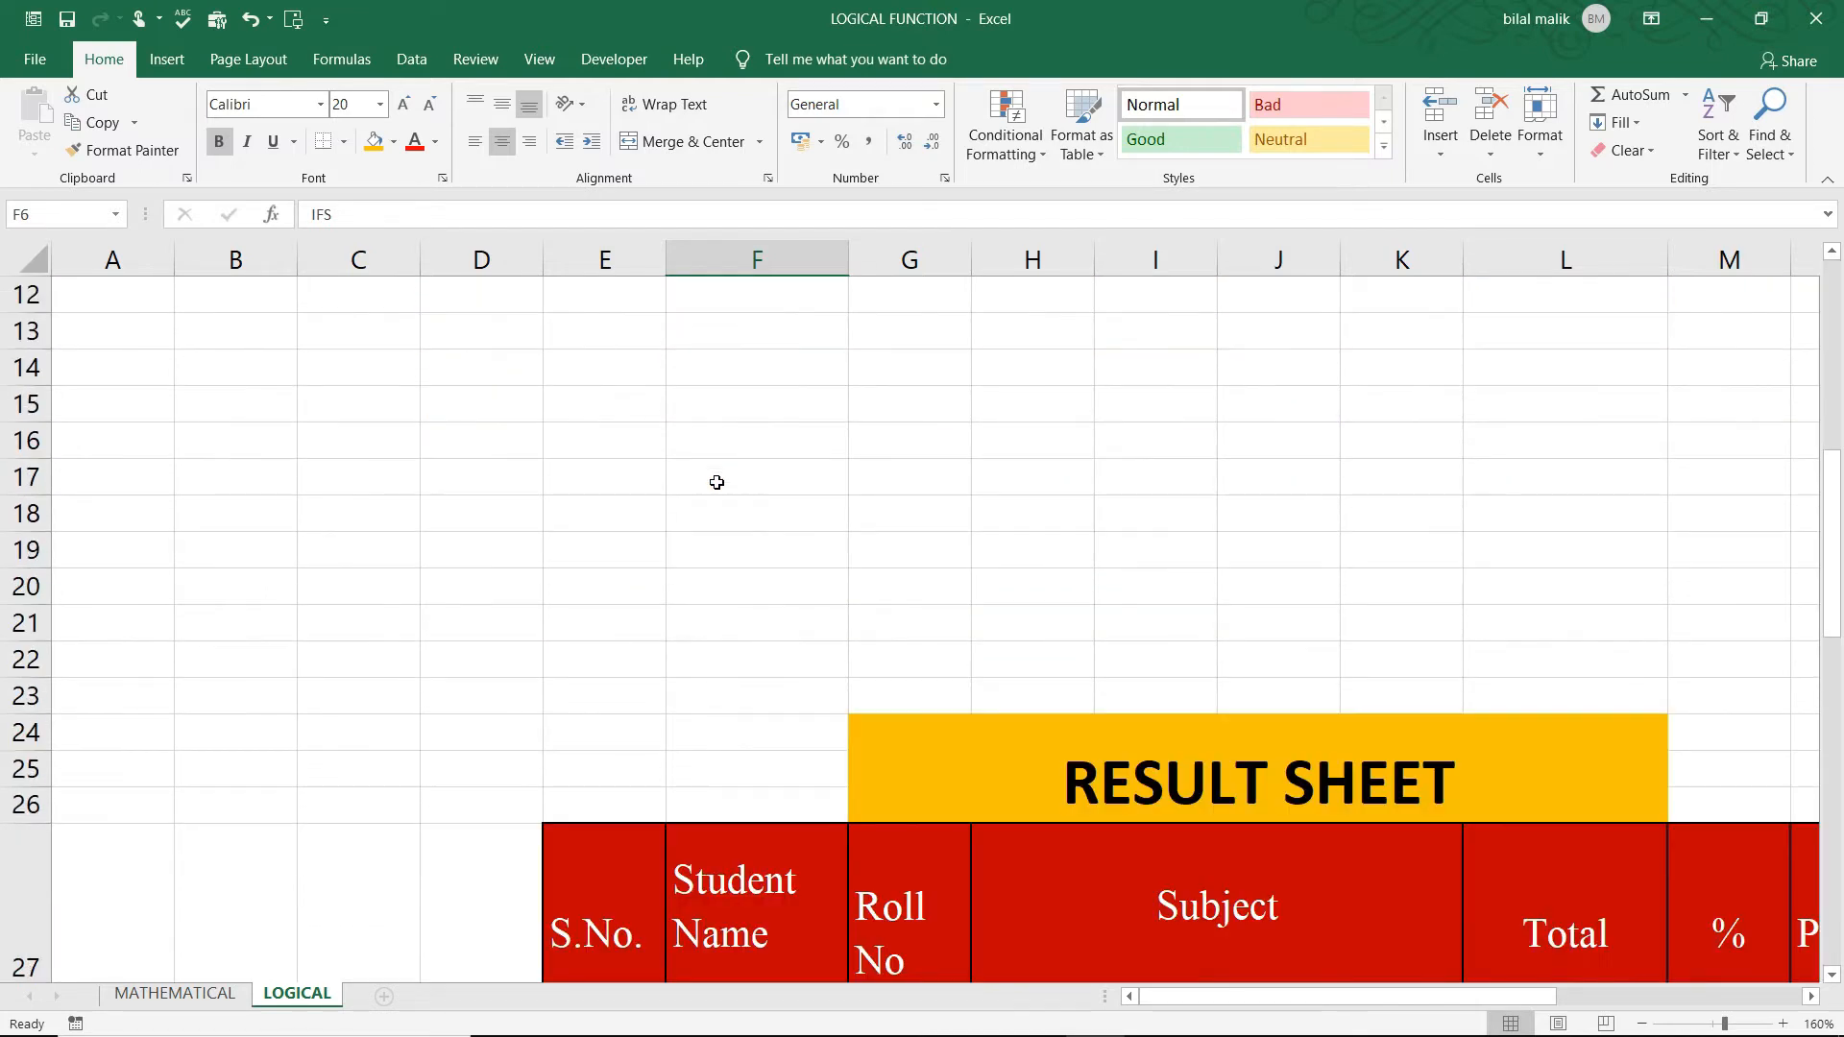
scroll(716, 482, "down", 3)
left_click_drag(1178, 997, 1319, 999)
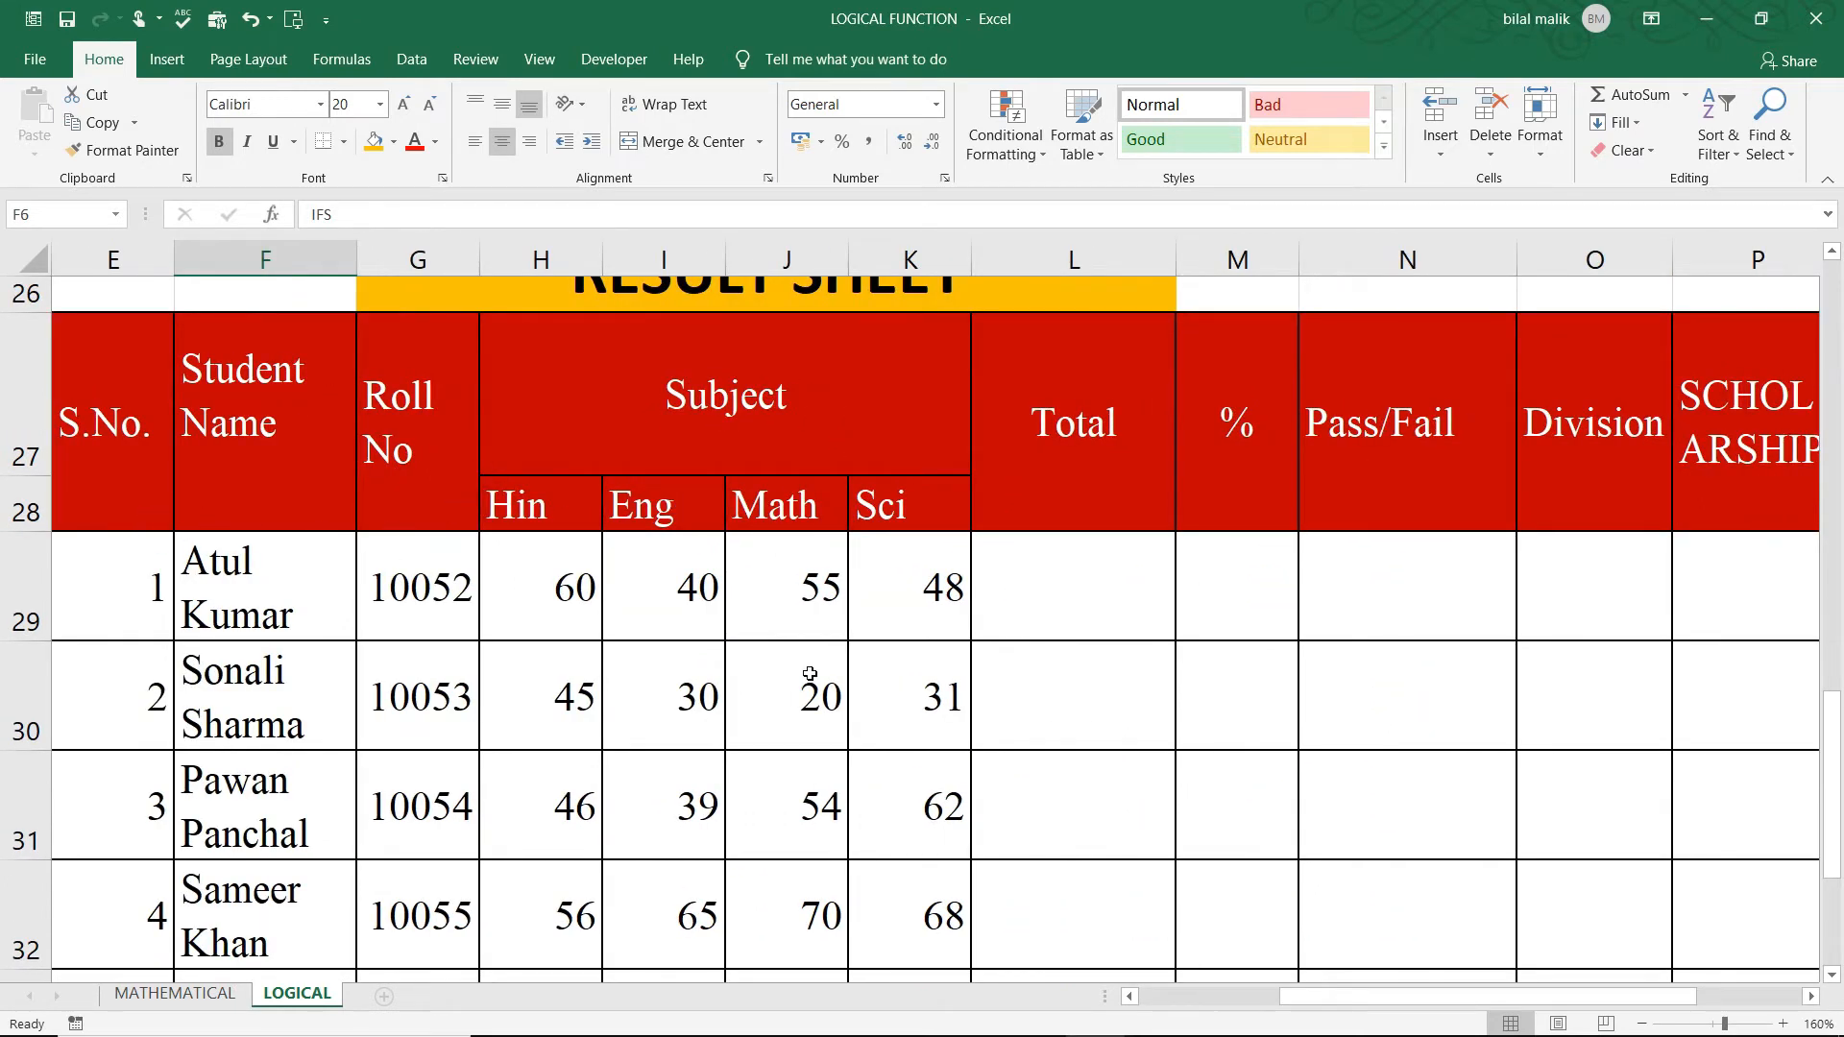
left_click(1083, 605)
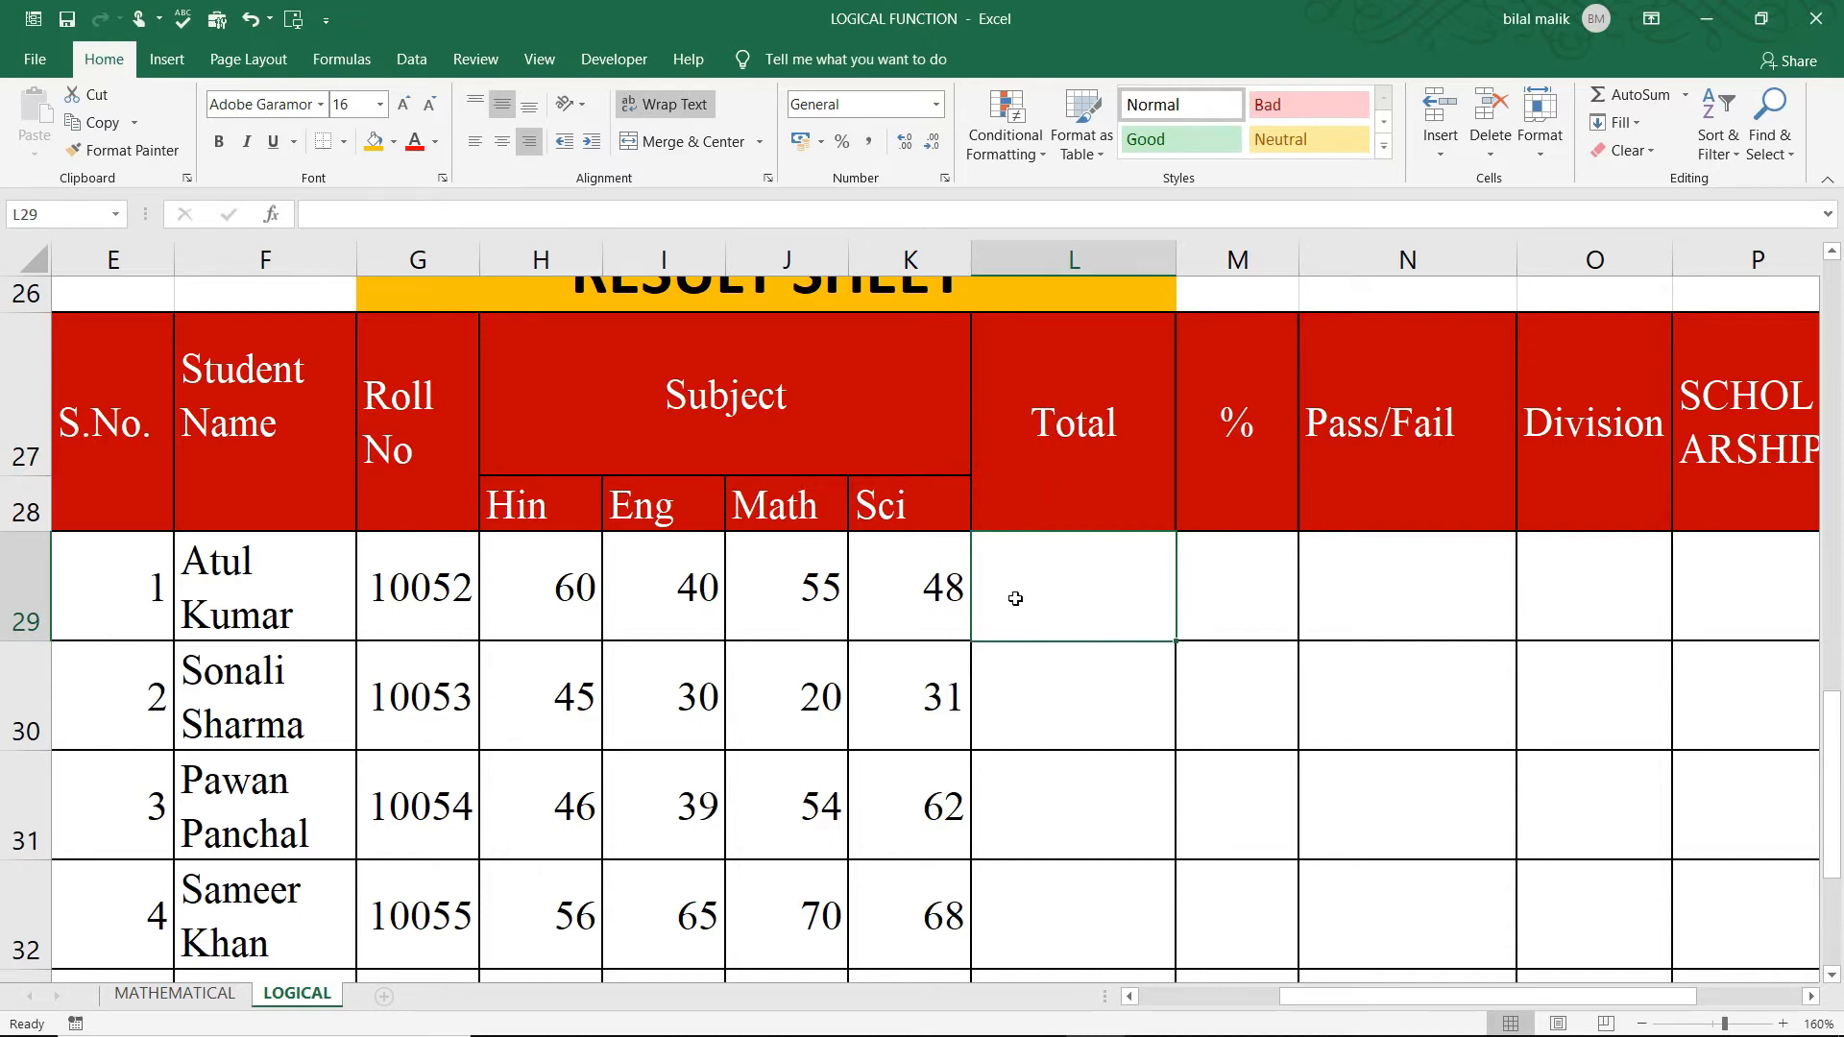
scroll(1015, 598, "down", 3)
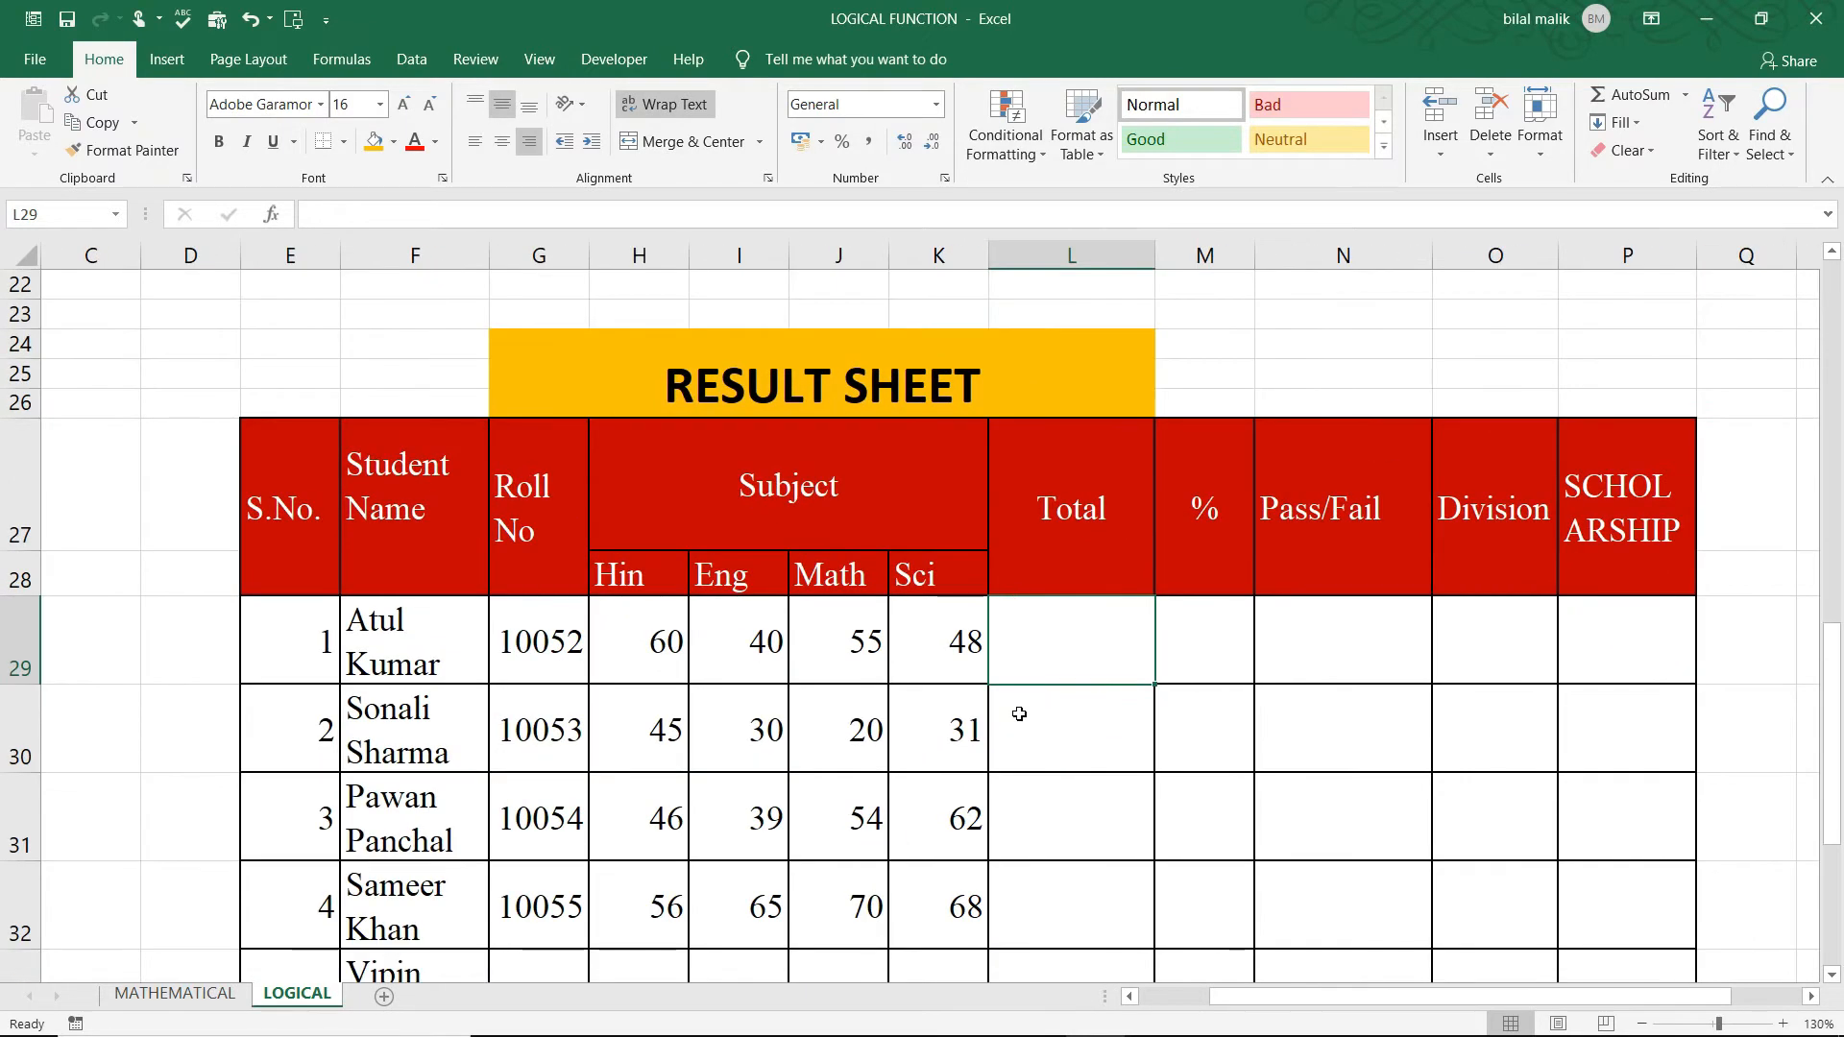
scroll(1019, 714, "down", 1)
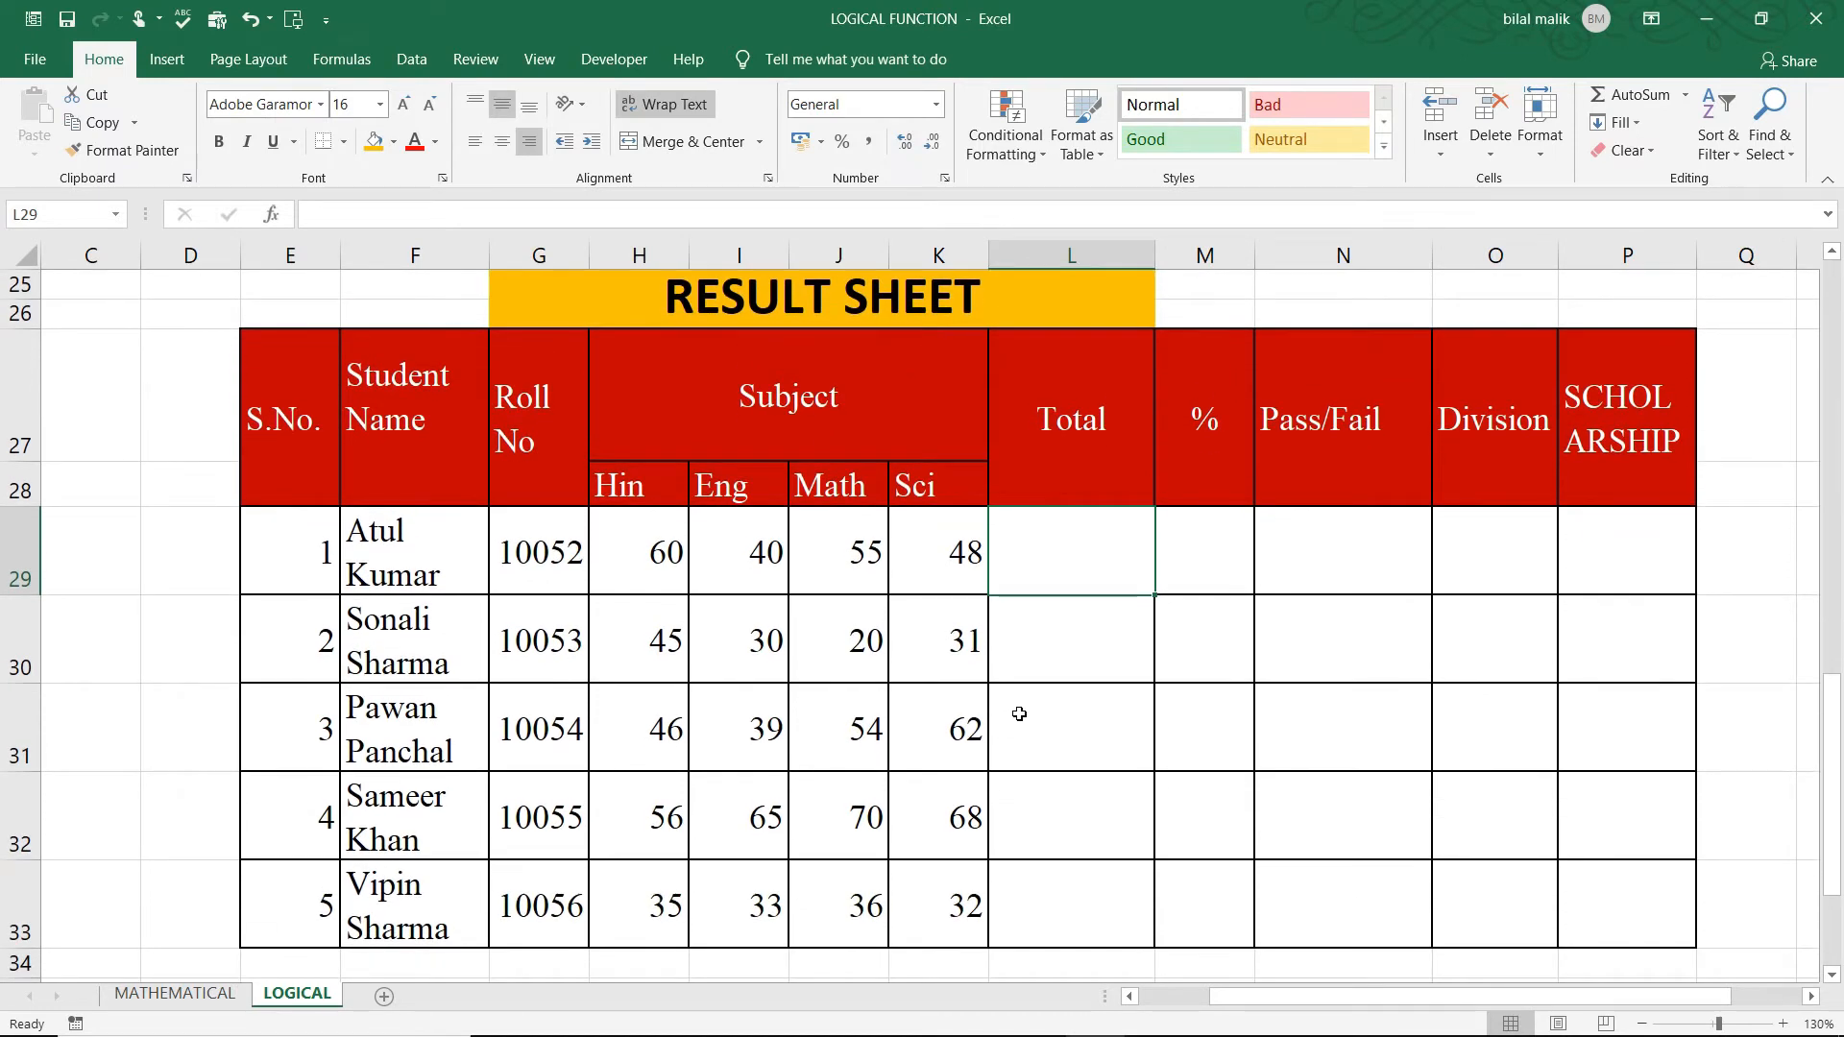
left_click(1056, 549)
type("=SUM(")
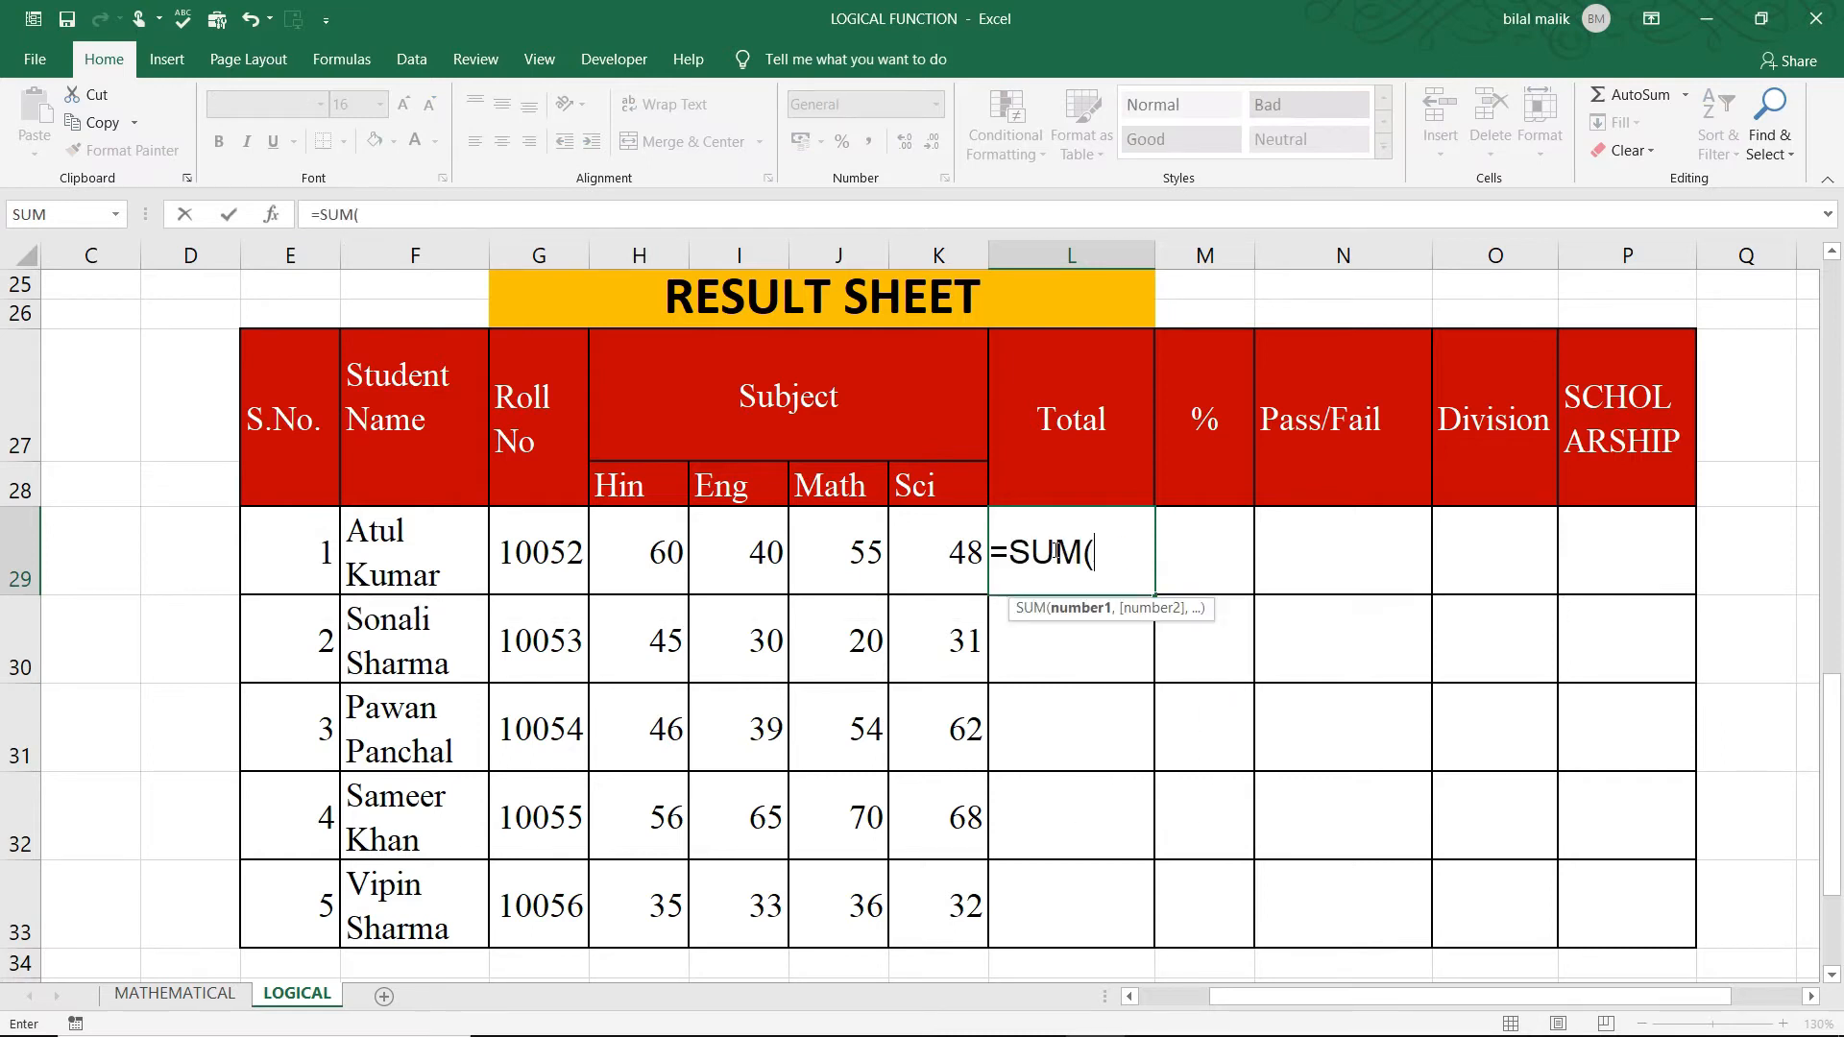
left_click_drag(653, 535, 967, 556)
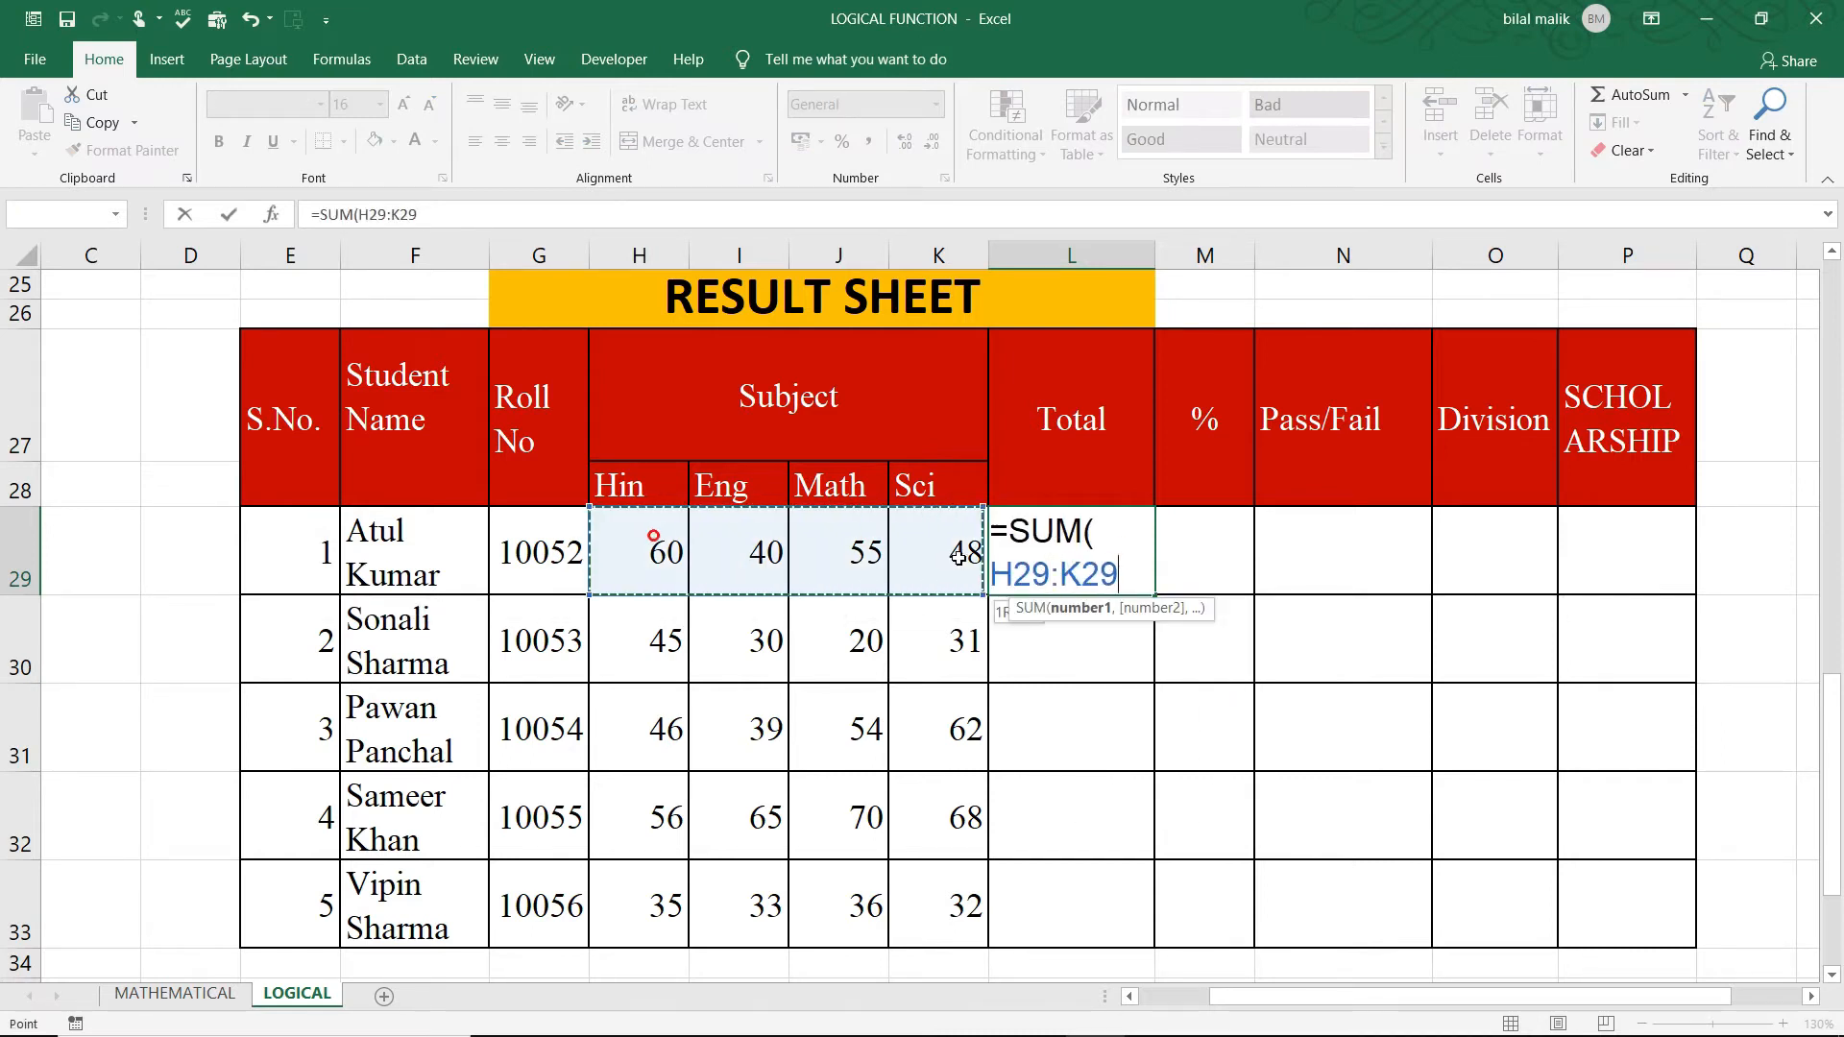
type(")")
key("Return")
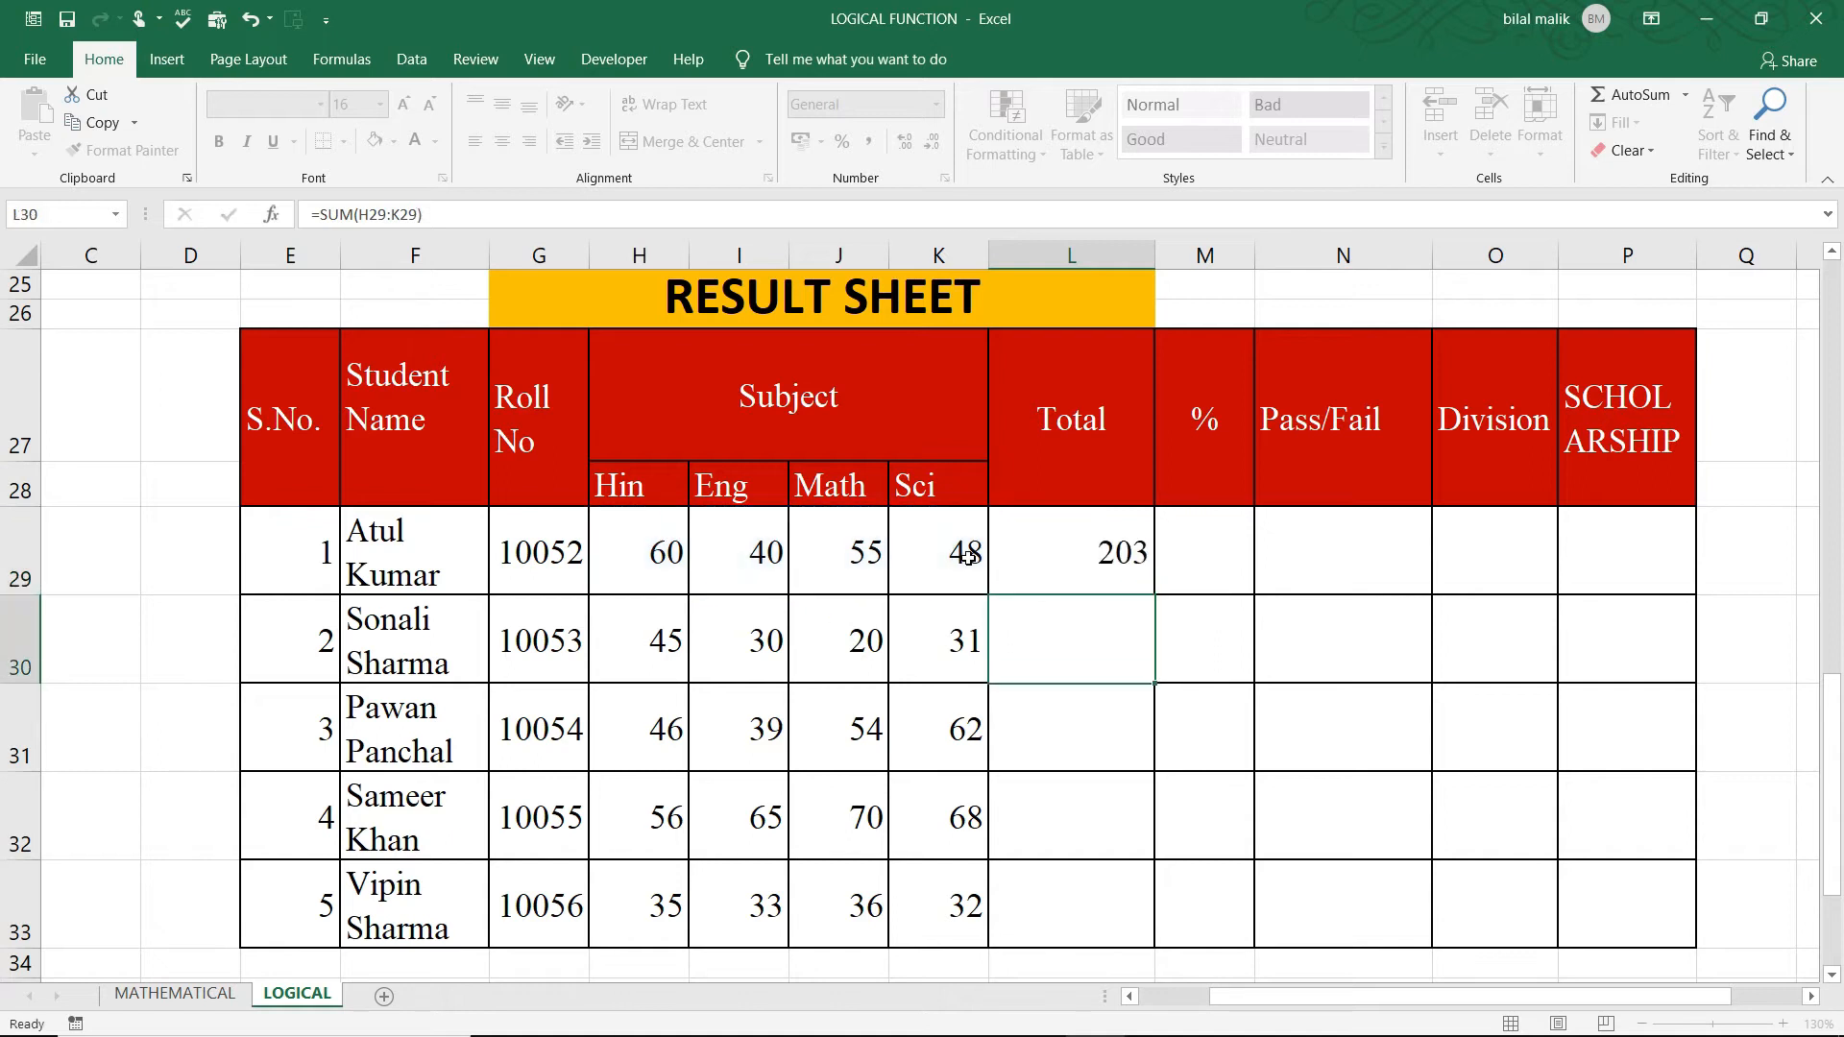
left_click_drag(1123, 527, 1139, 924)
key("ctrl+d")
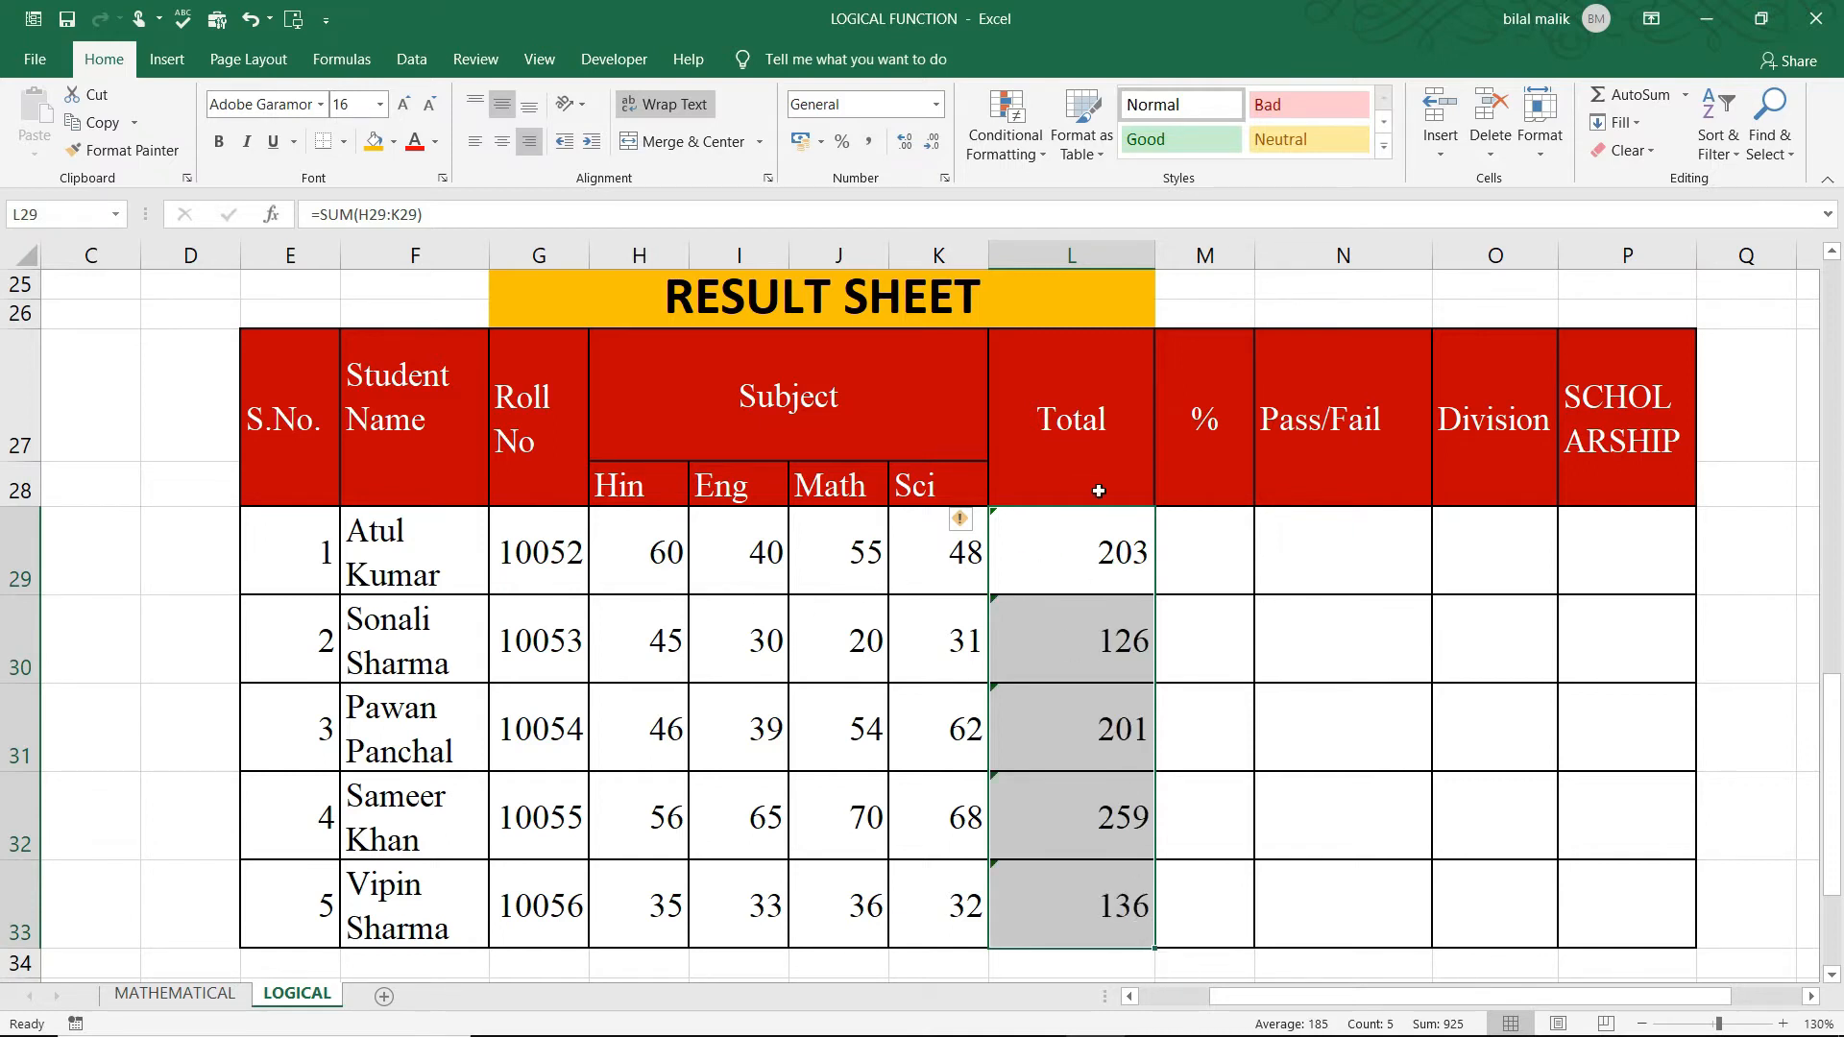
Step: Calculate the first student's percentage in M29 with =AVERAGE(H29:K29) and fill the formula down to M33
left_click(1196, 541)
type("=AV")
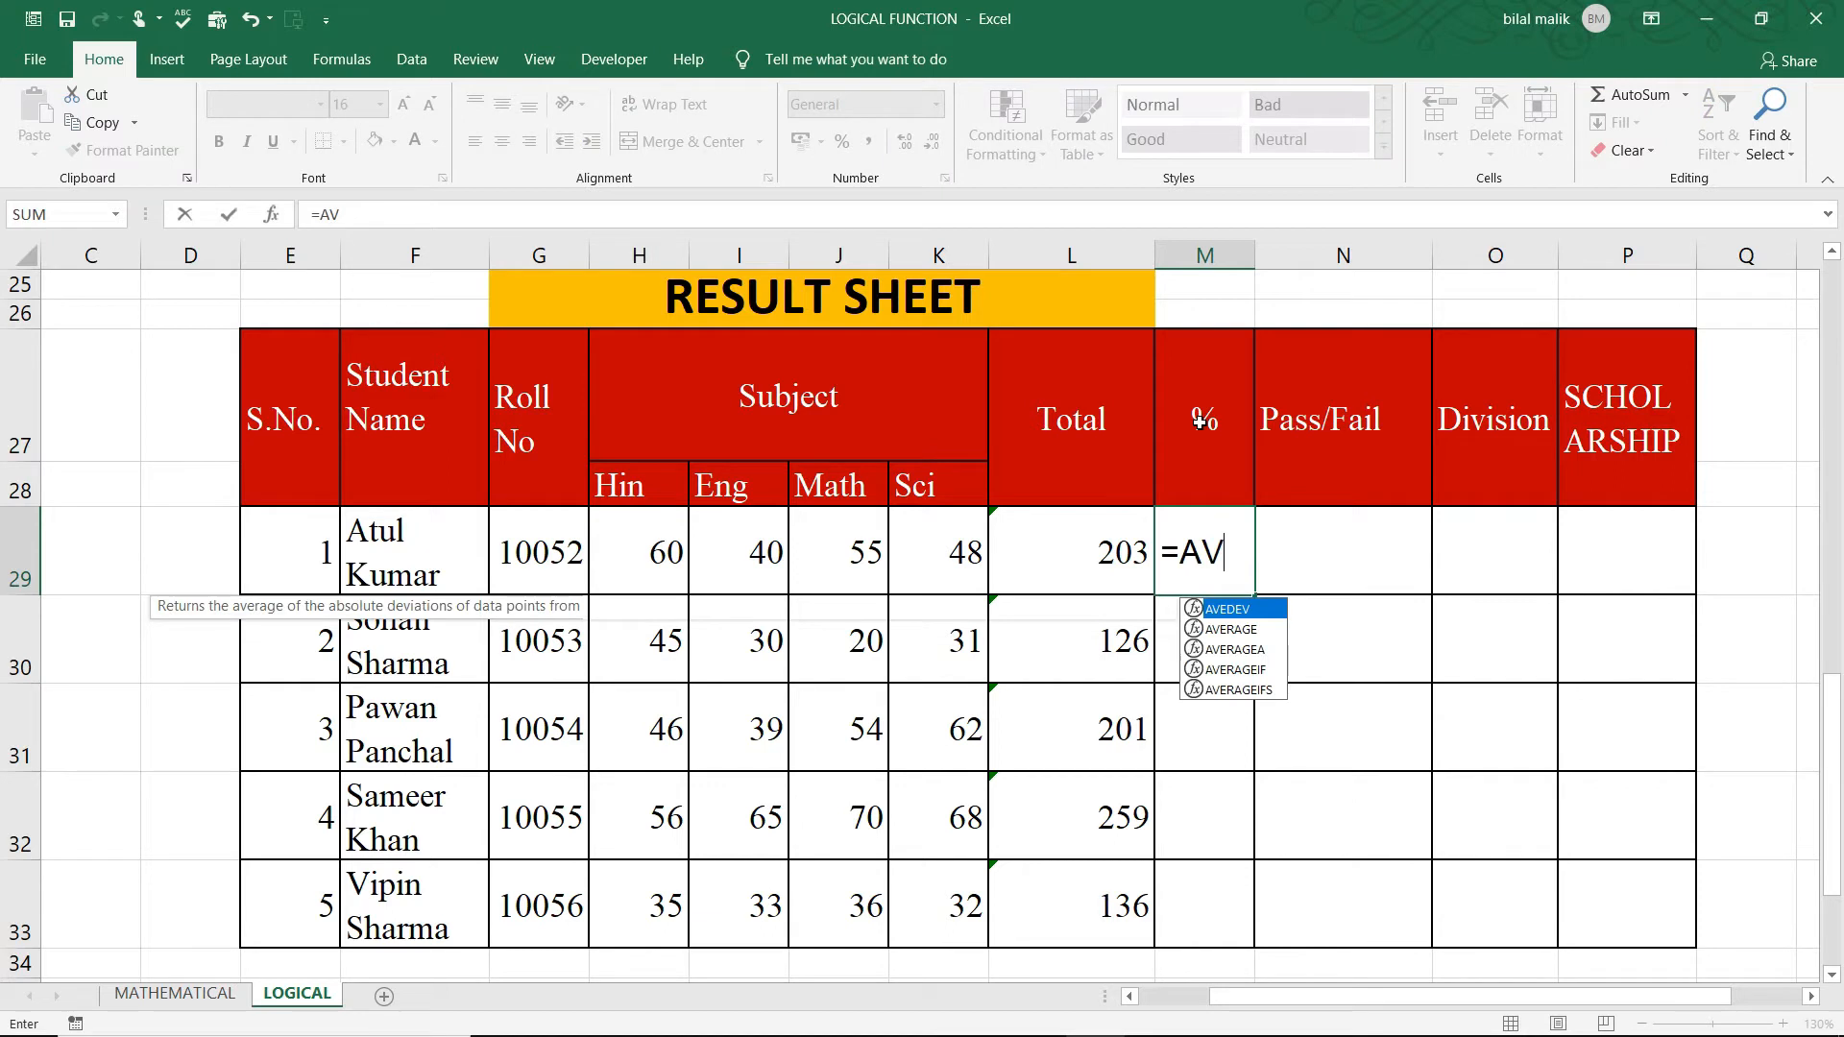
type("ER")
key("Tab")
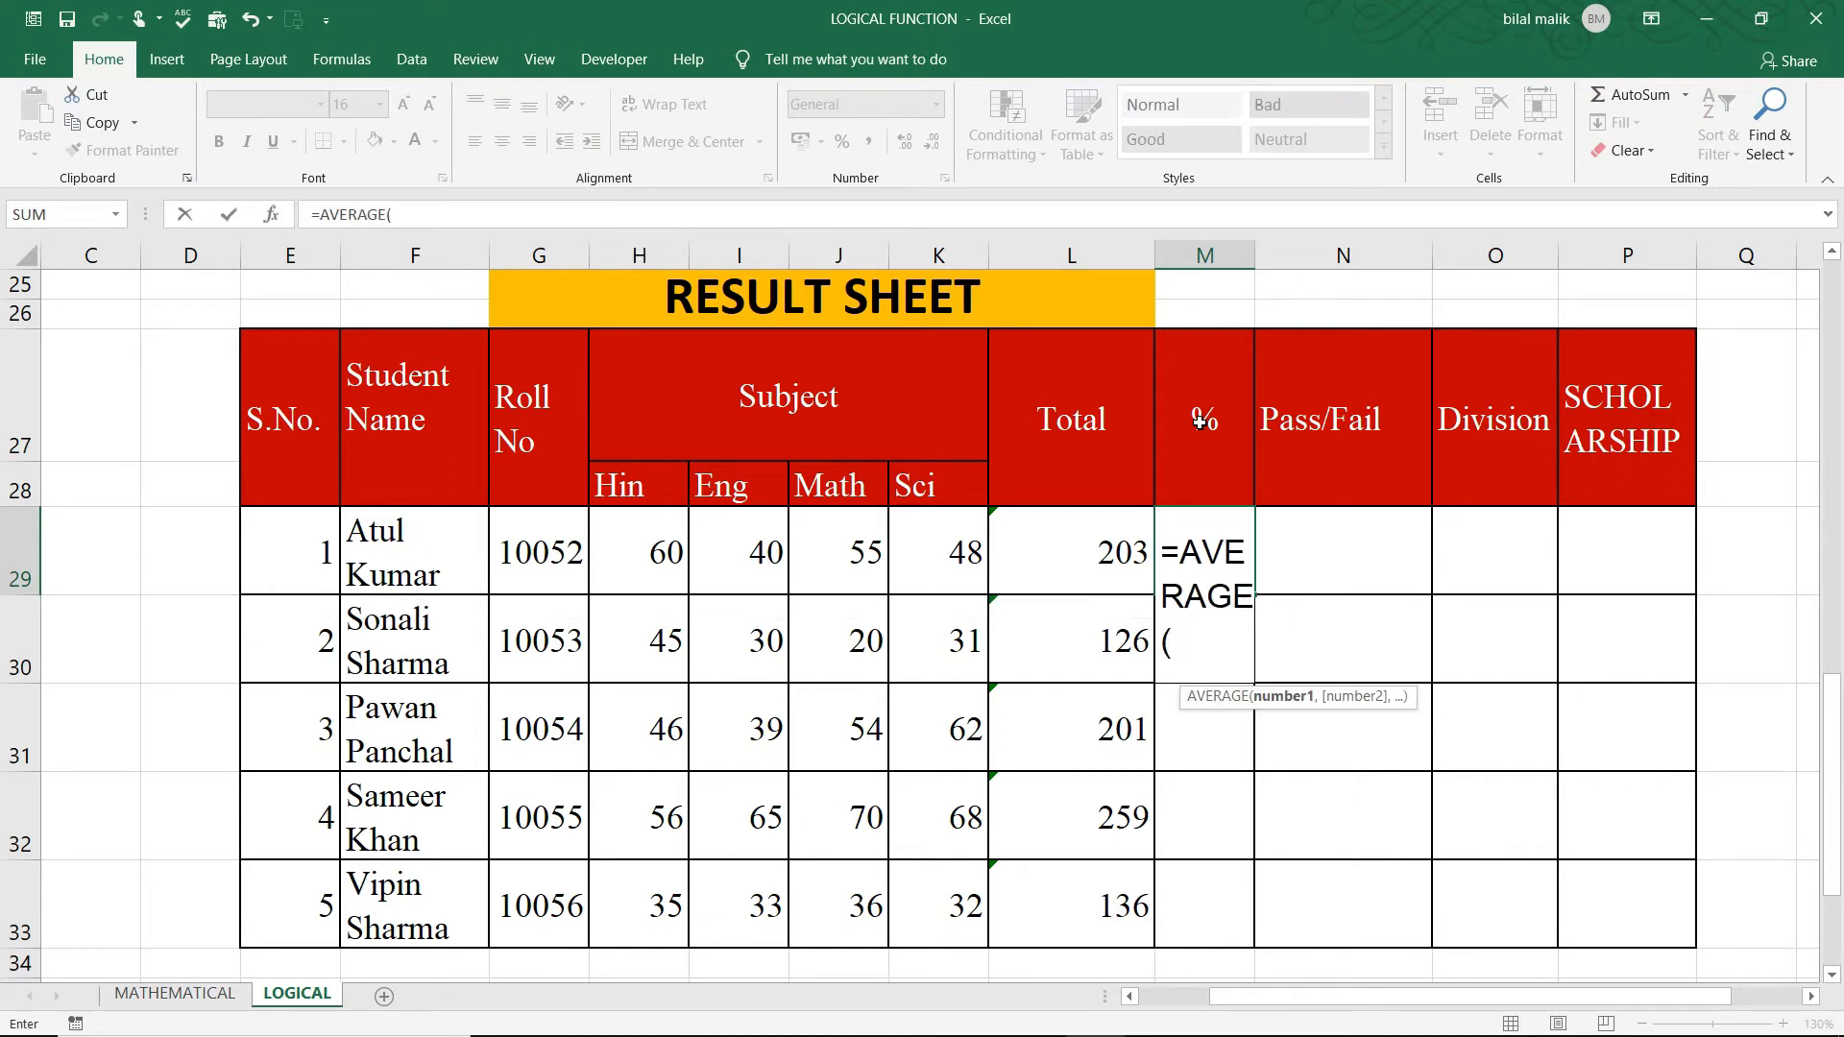
left_click_drag(664, 518, 931, 545)
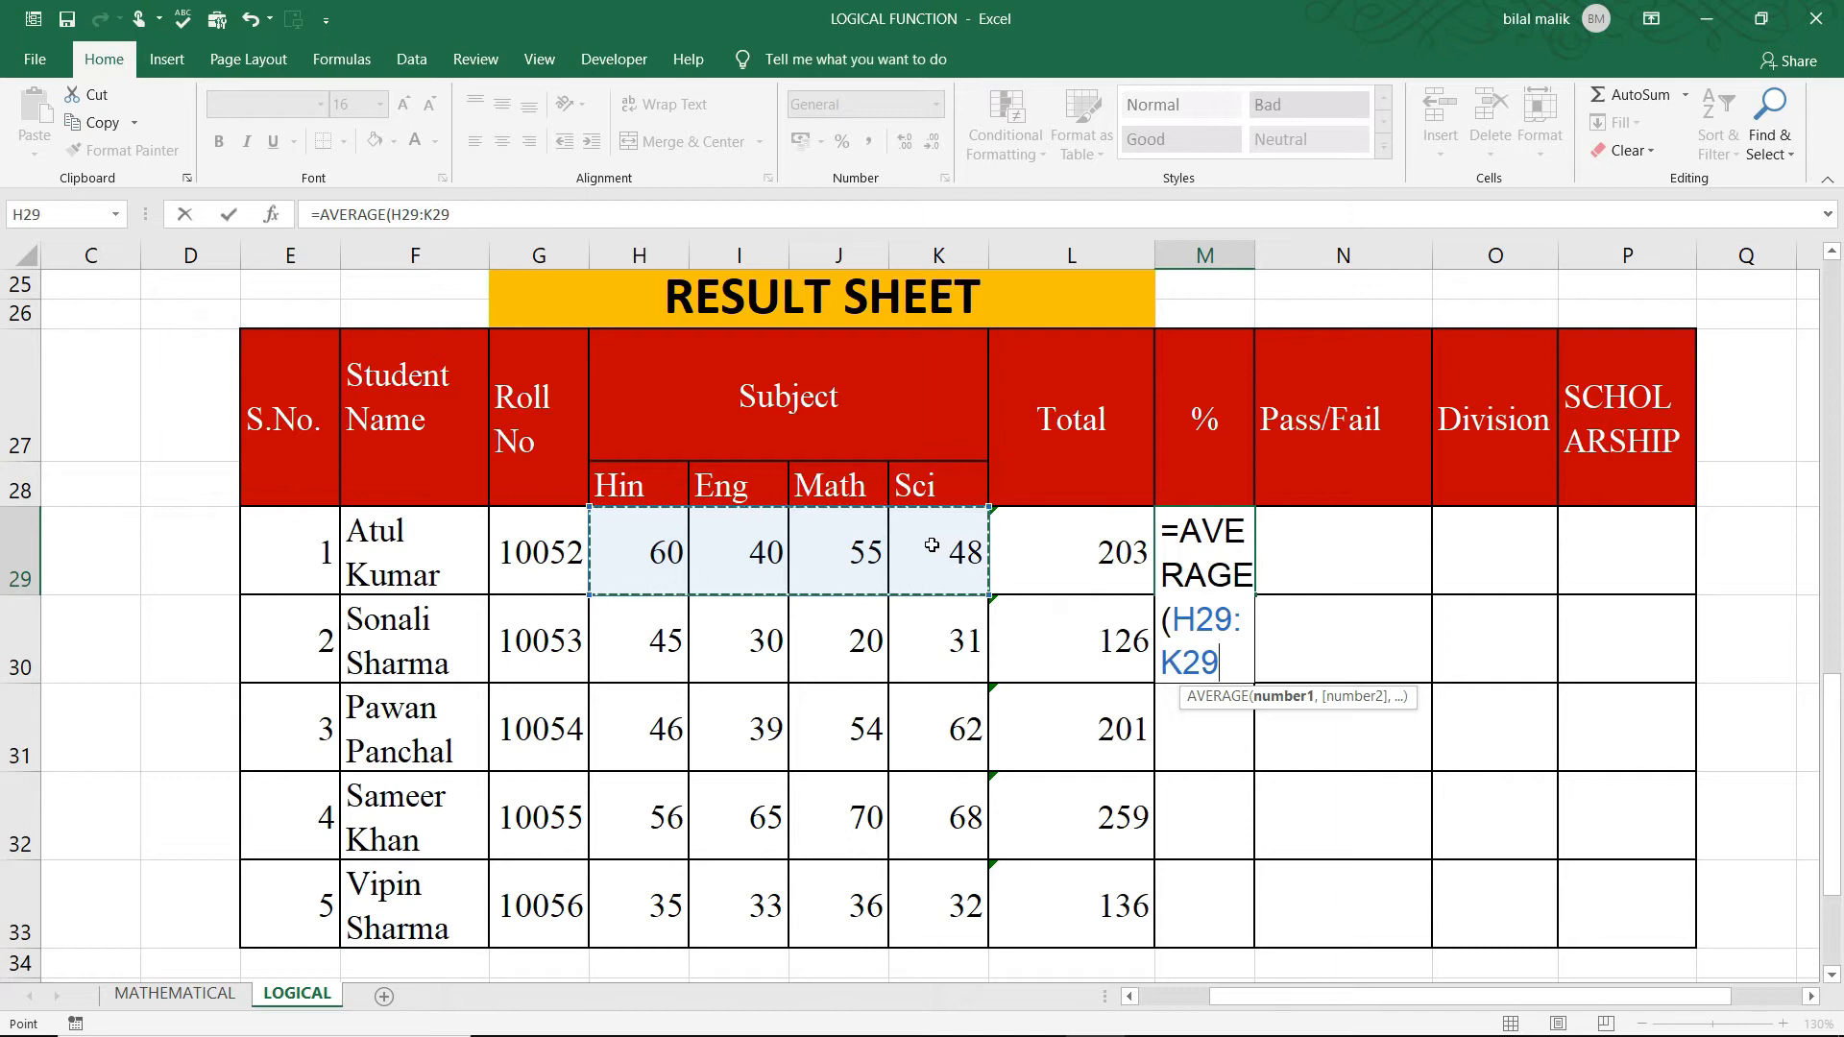
type(")")
key("Return")
left_click_drag(1223, 536, 1228, 877)
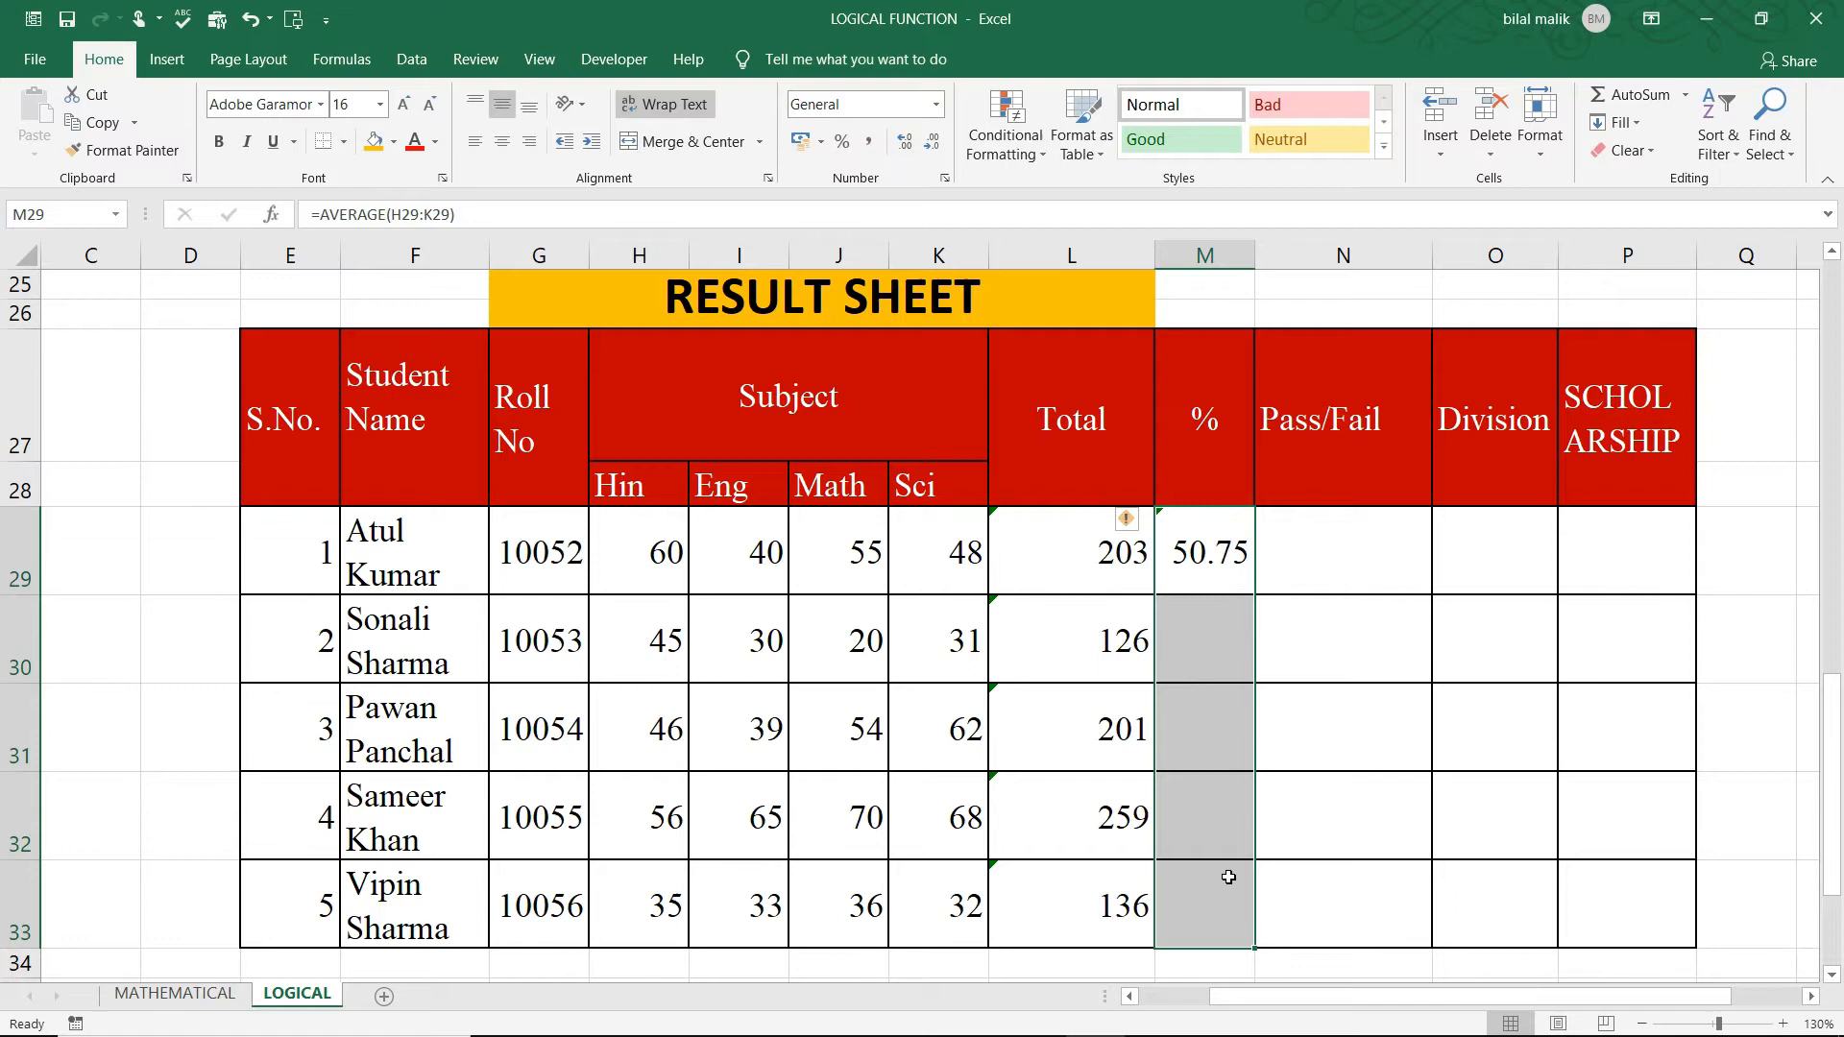
key("ctrl+d")
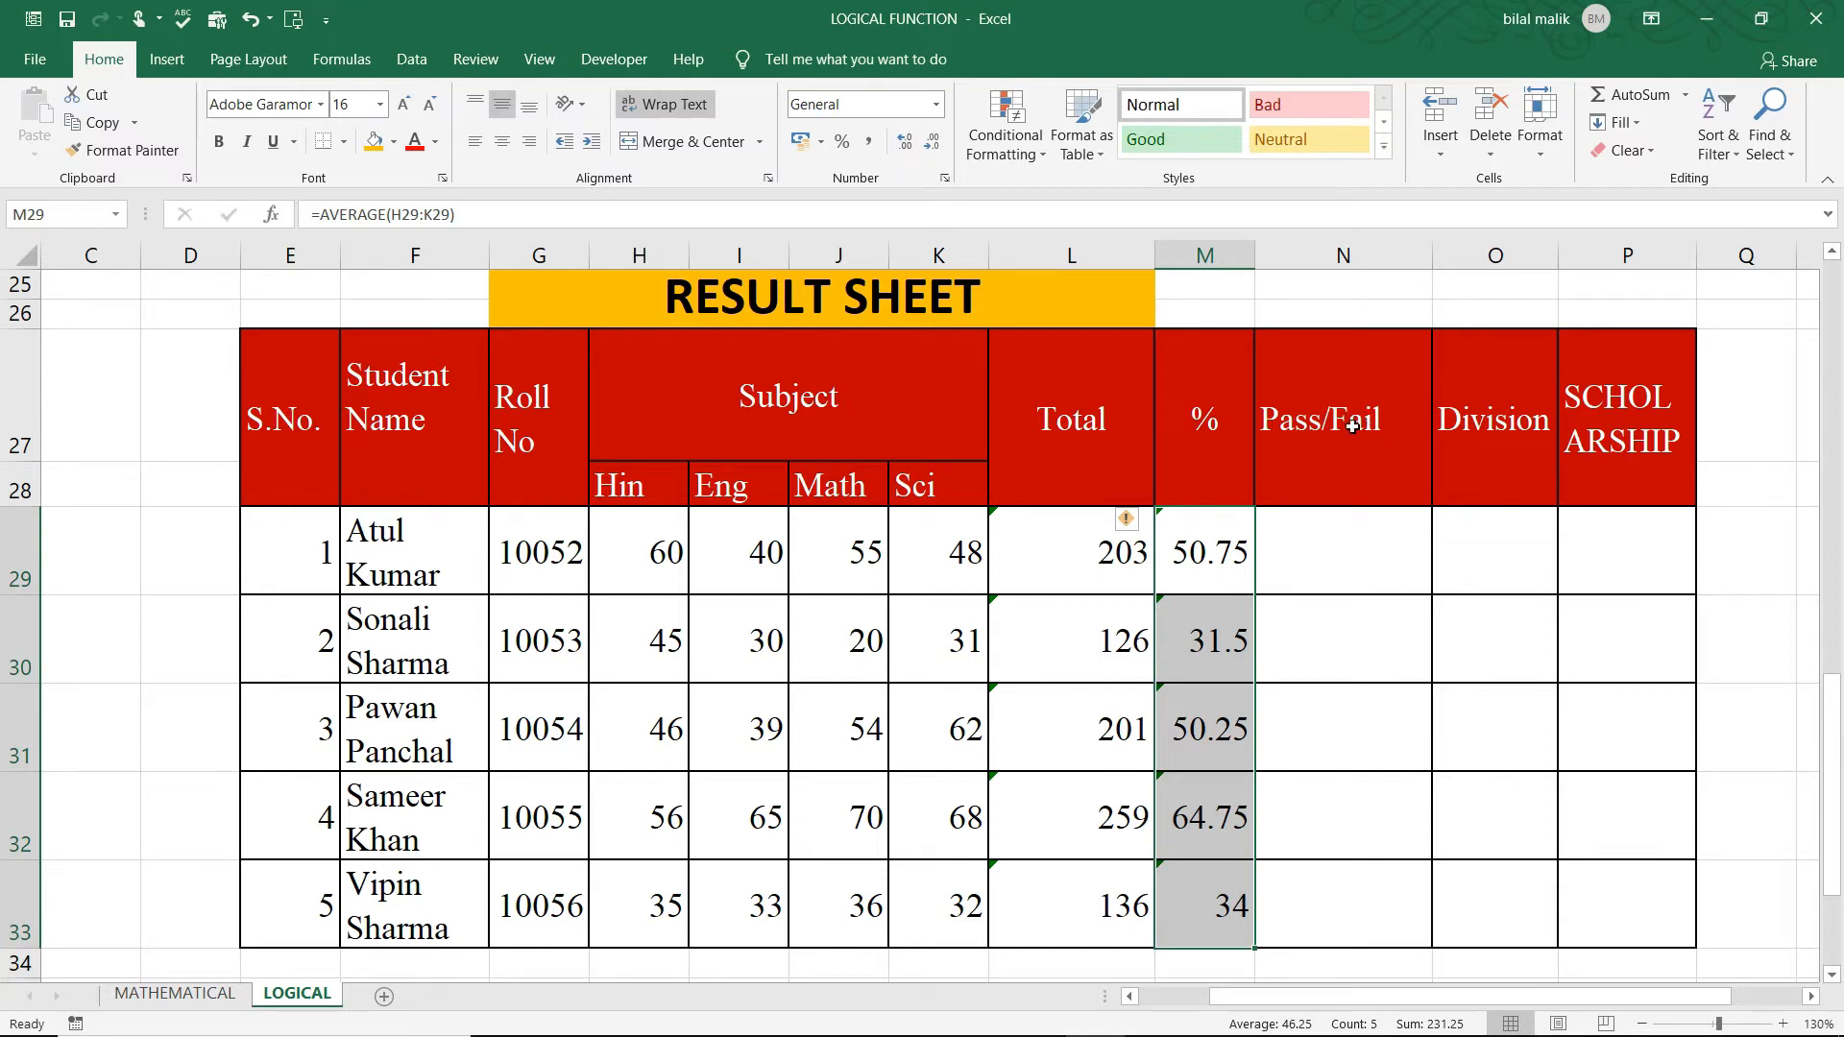
Step: Enter =IF(M29<33,"FAIL","PASS") in N29 to evaluate the first student's pass or fail result
left_click(1322, 553)
type("=IF(")
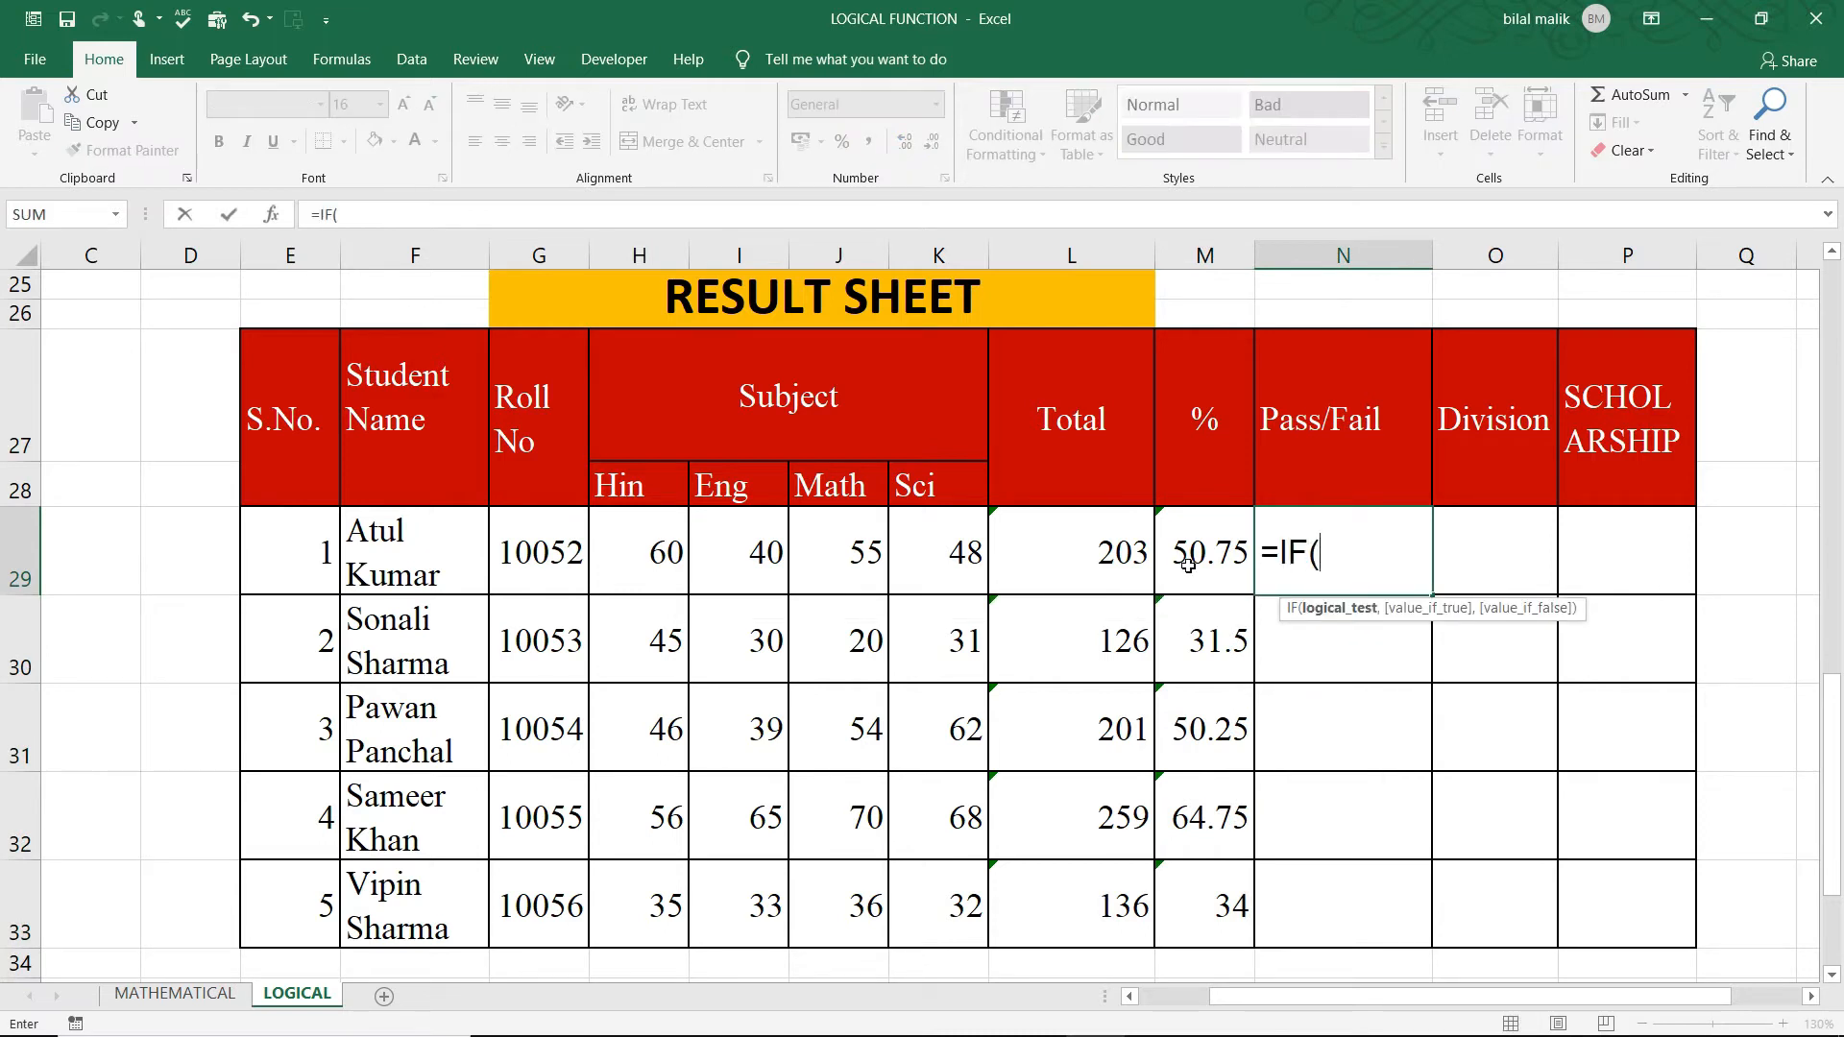
left_click_drag(1827, 699, 1834, 758)
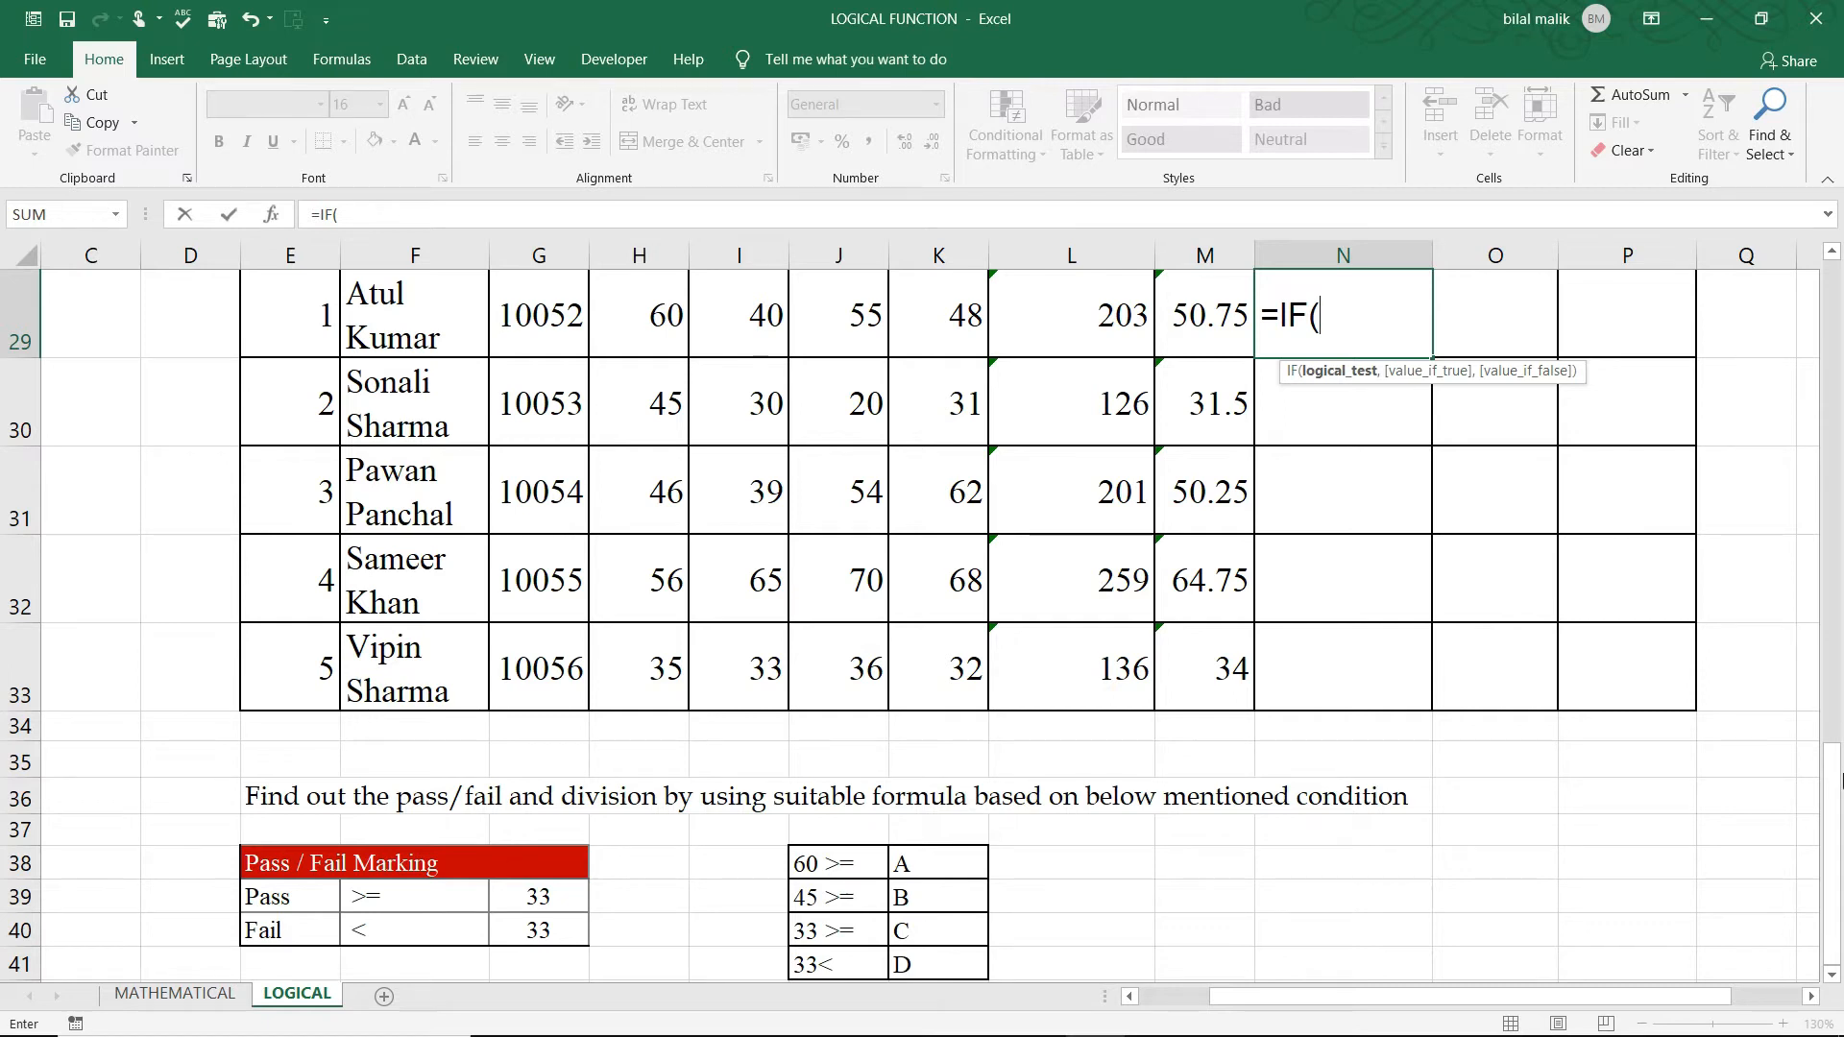
left_click_drag(1825, 795, 1835, 720)
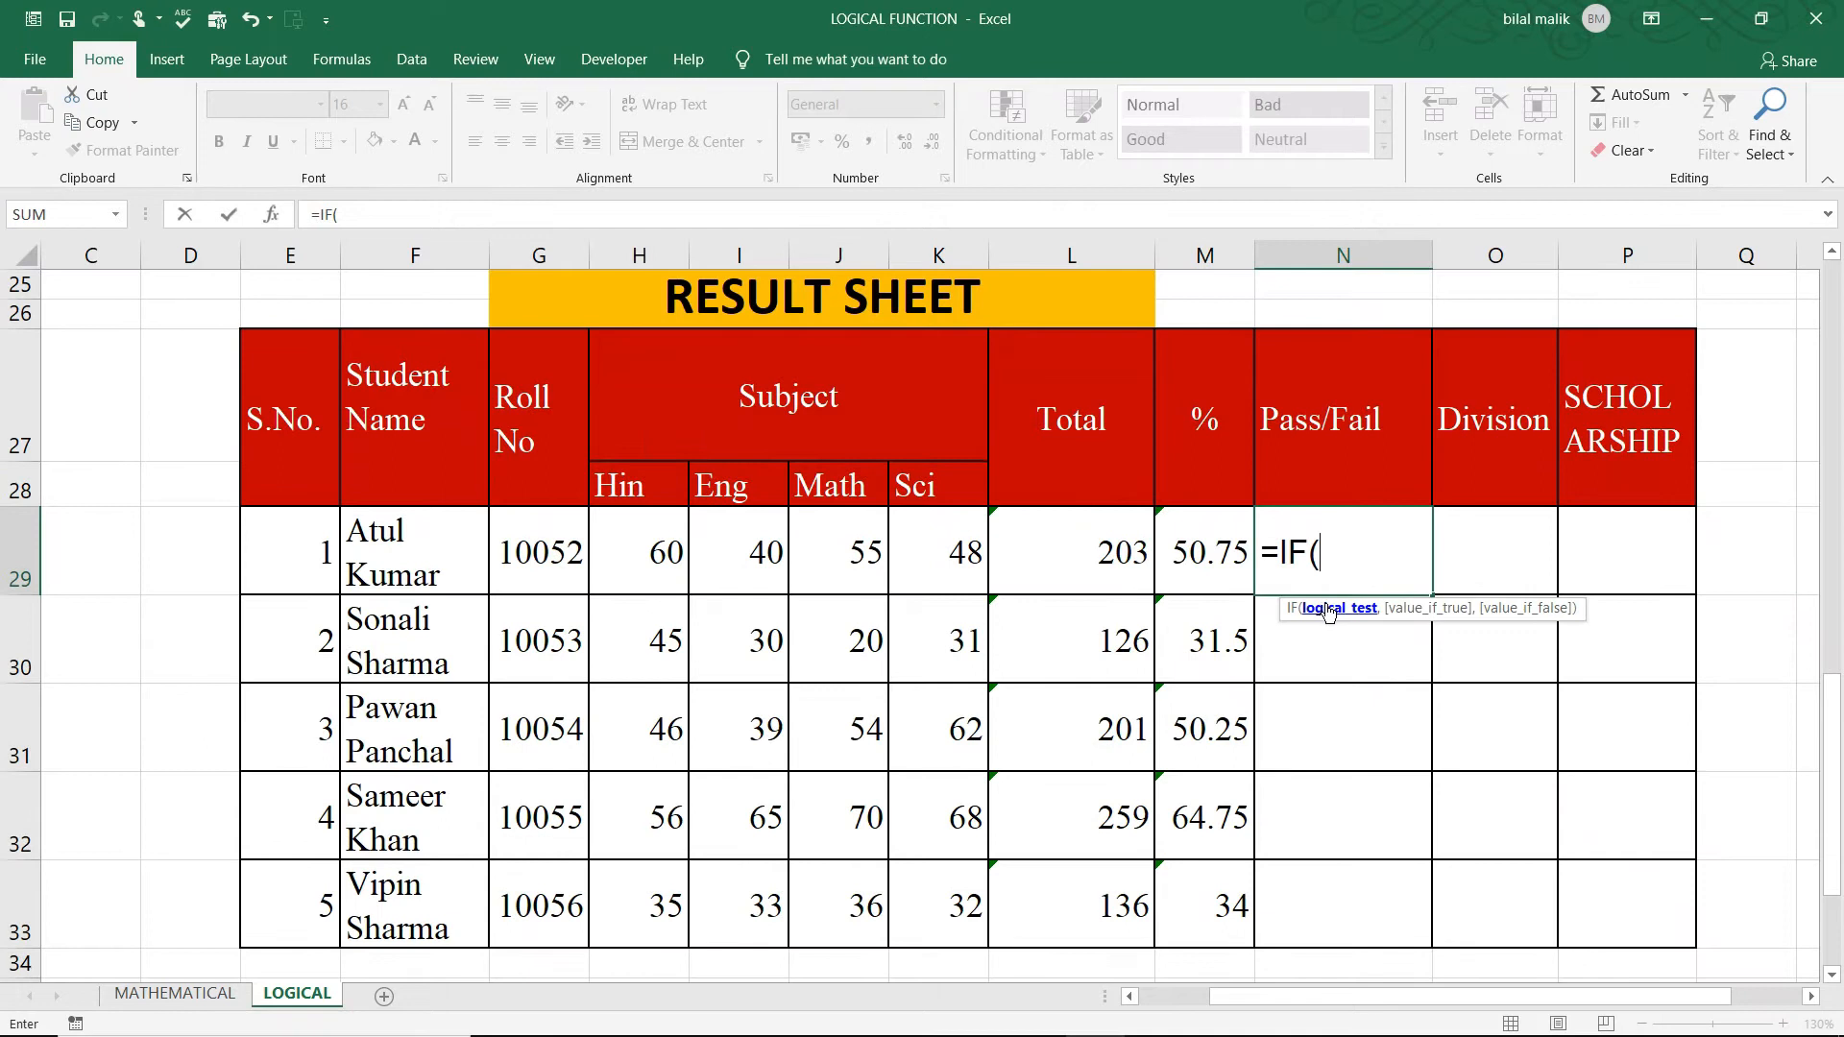
left_click(1191, 545)
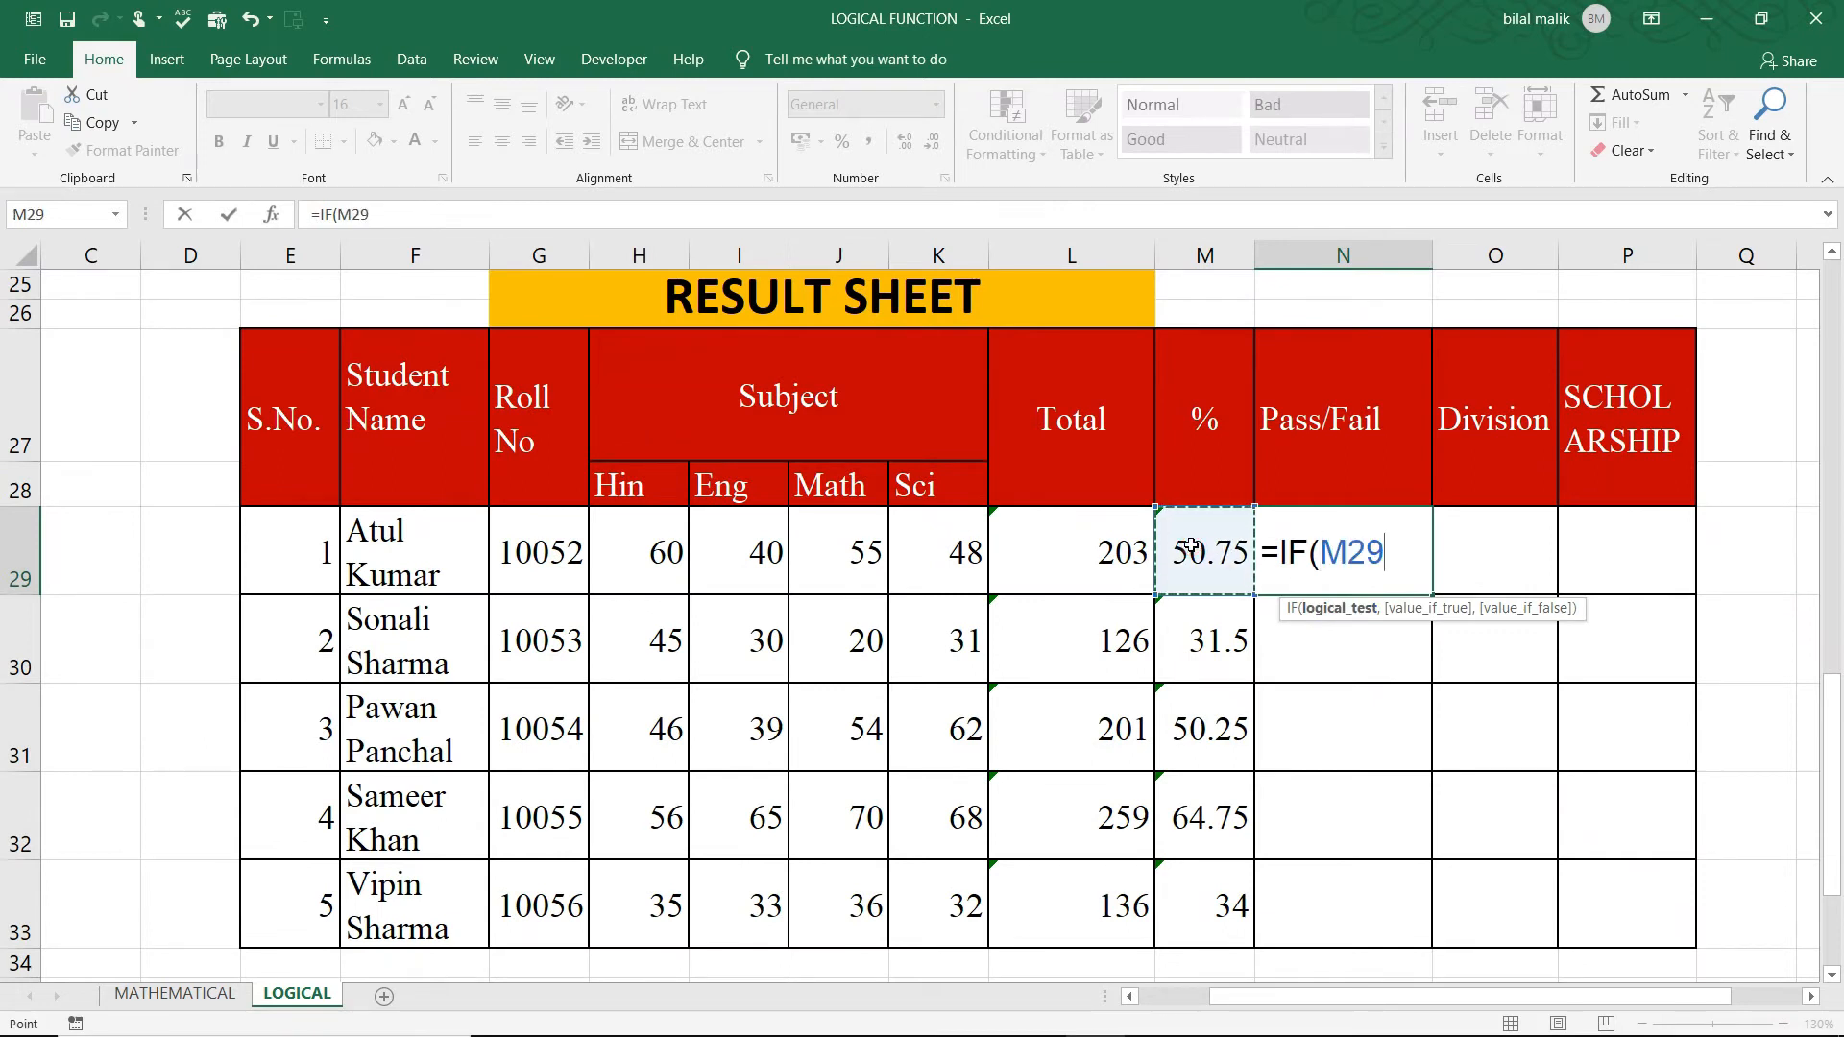
type("<33")
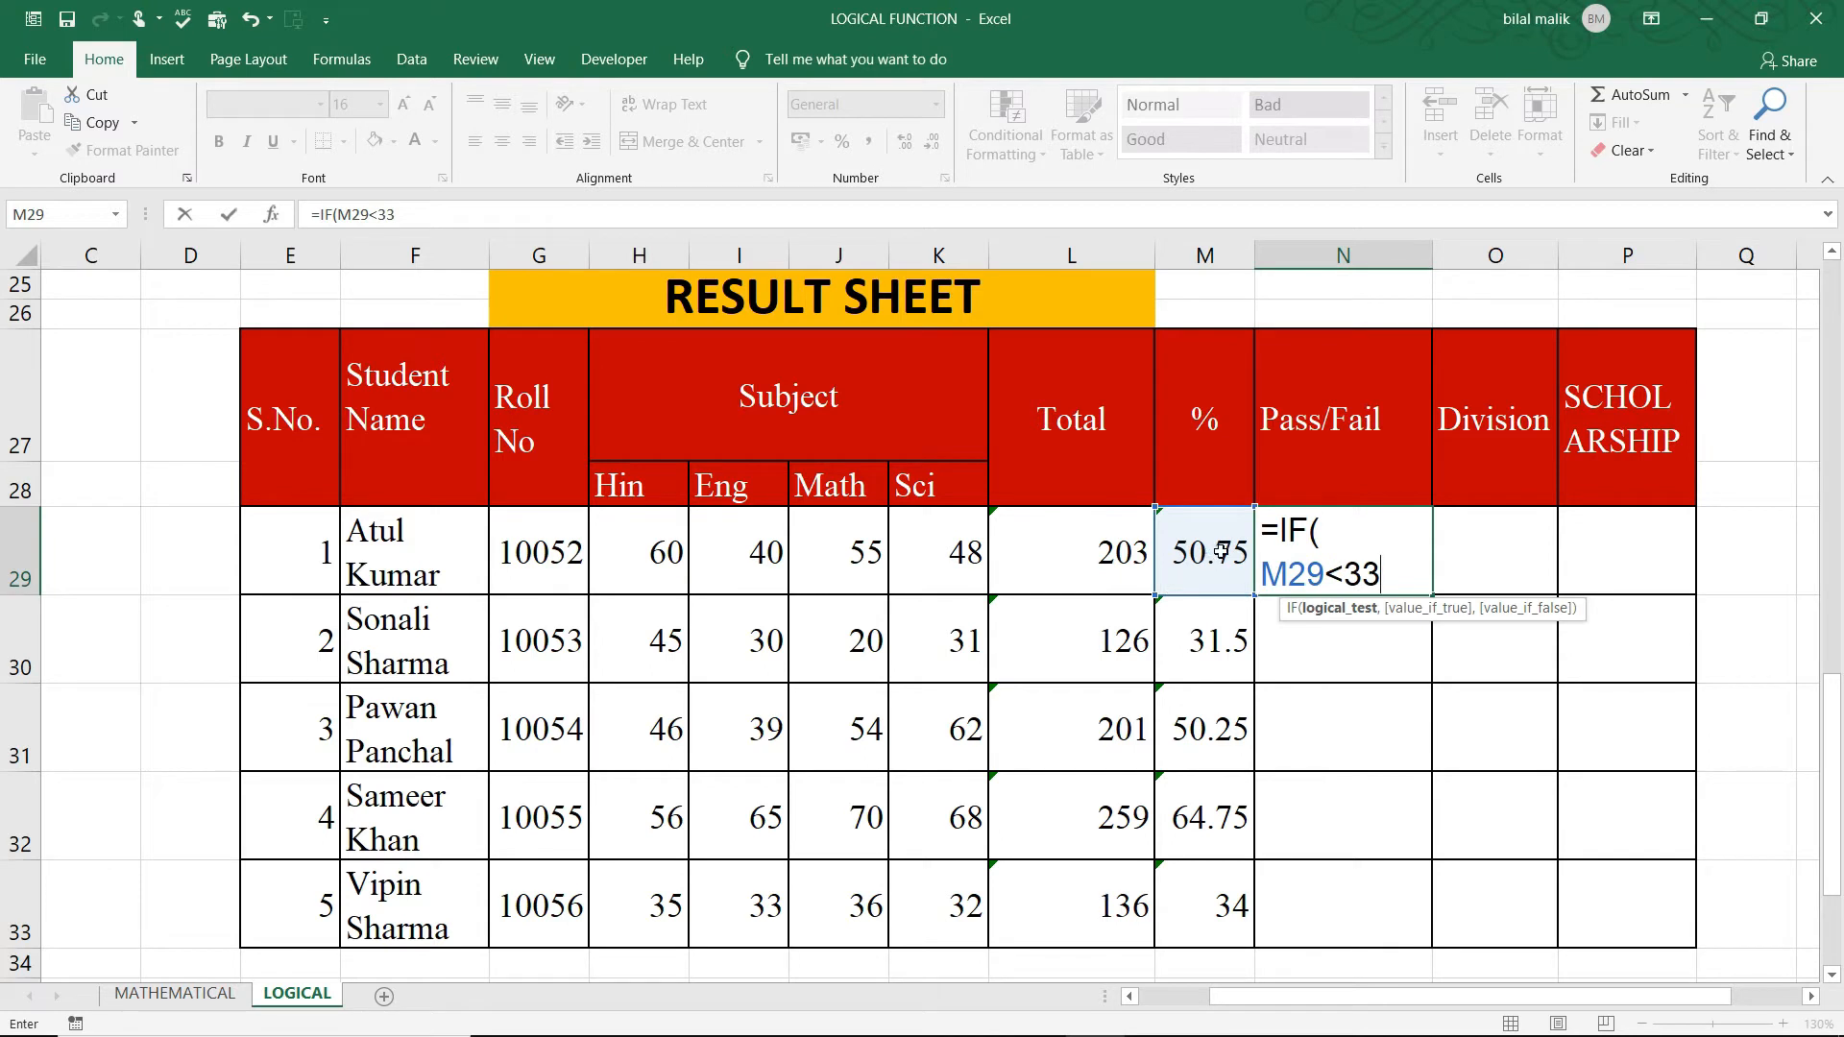
type(",")
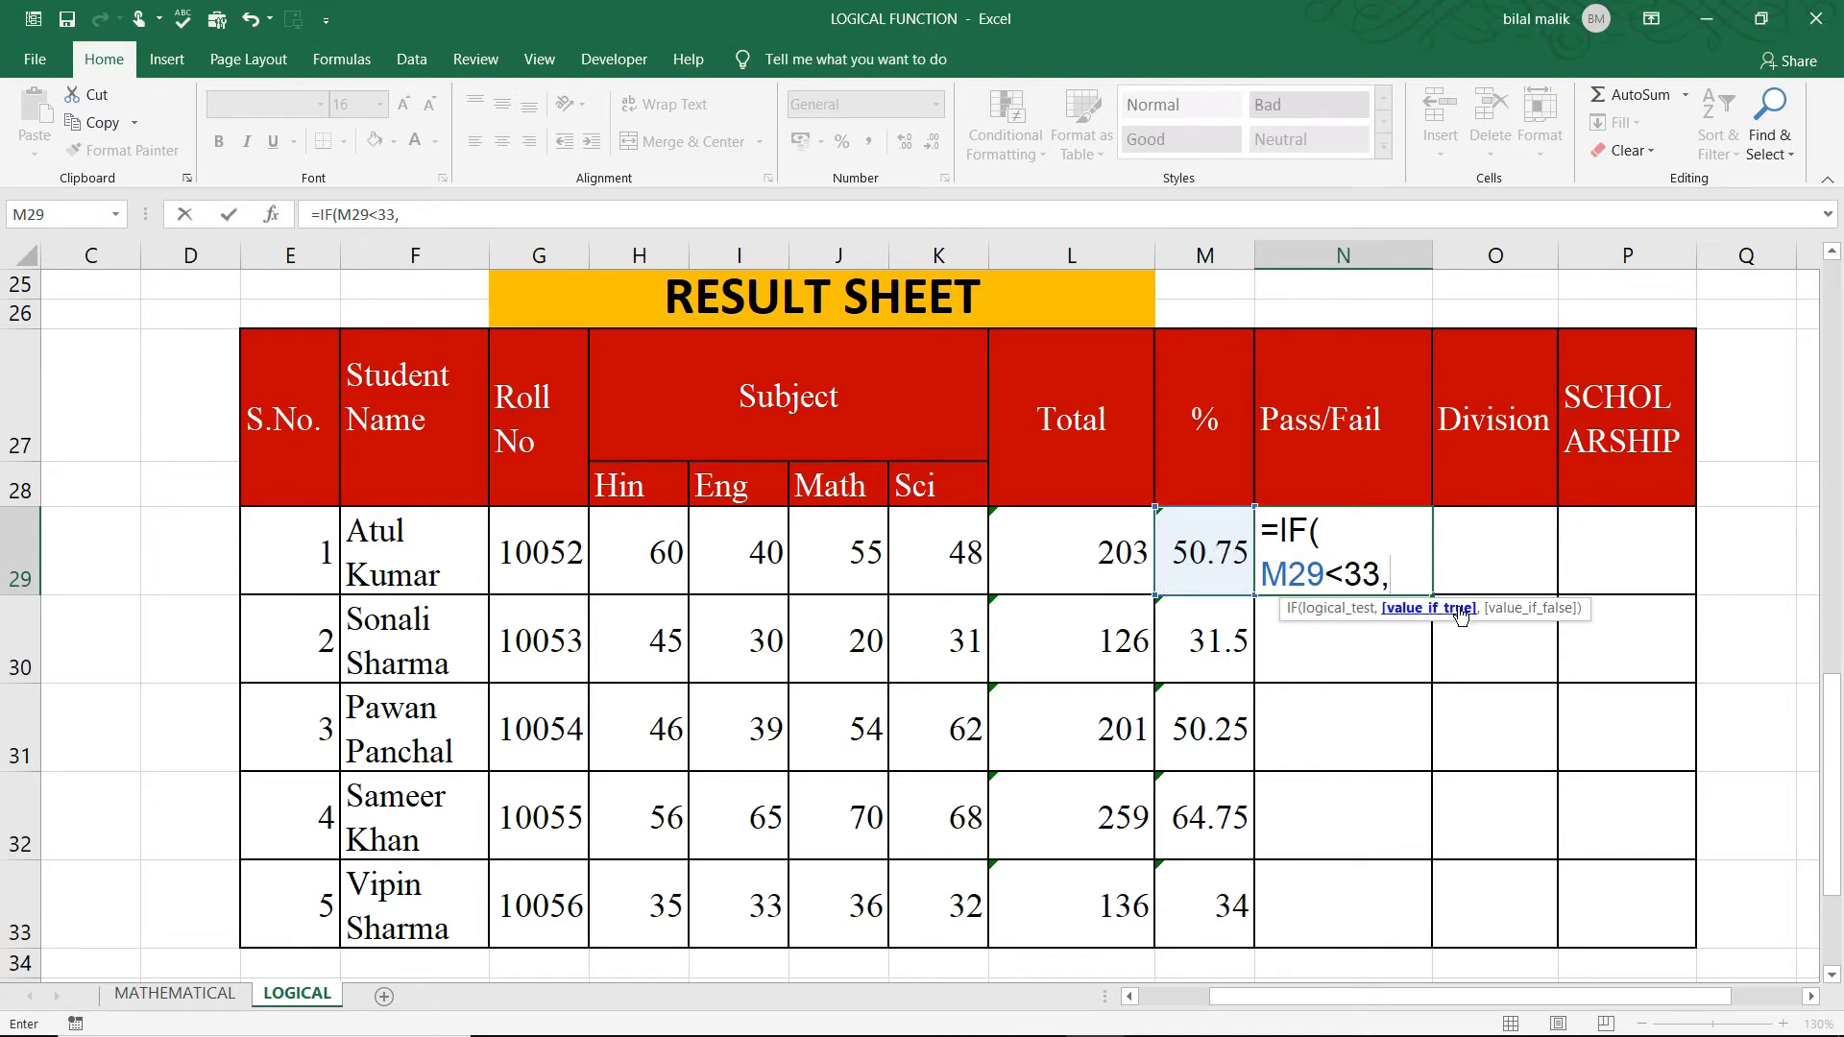
type("\"FAIL\"")
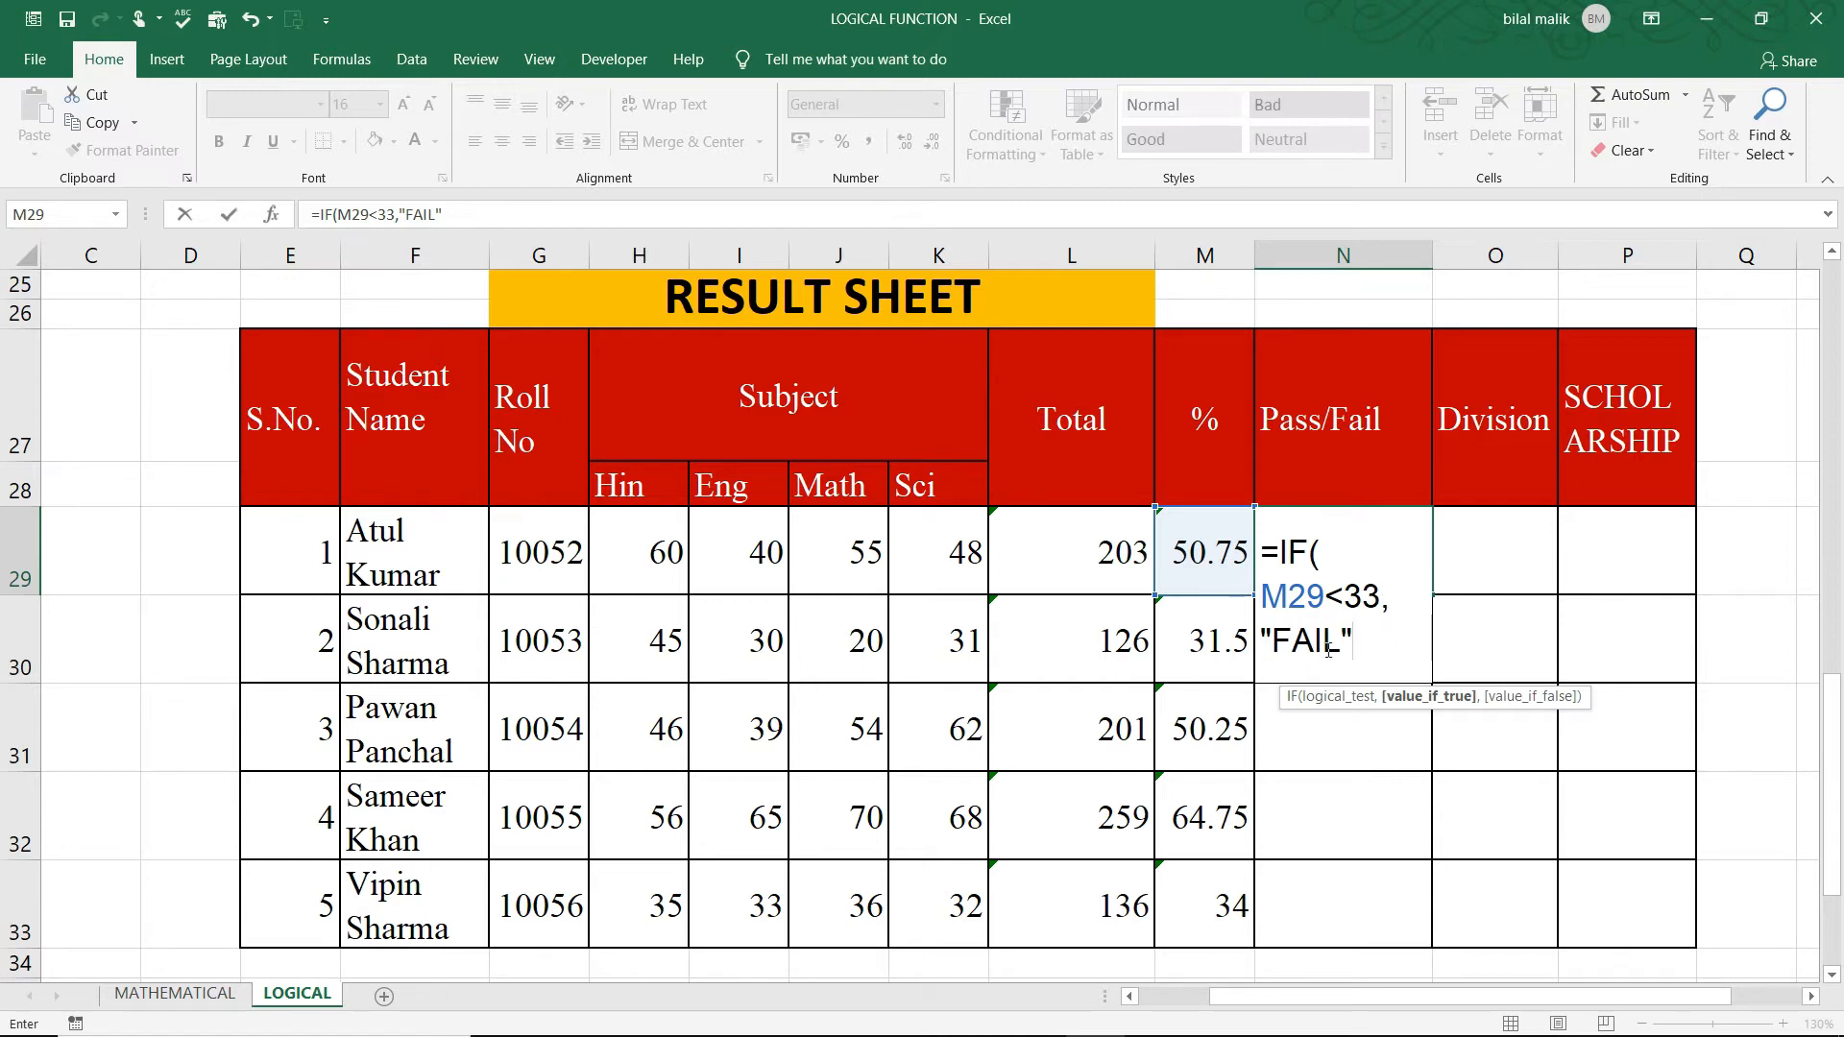
type(",")
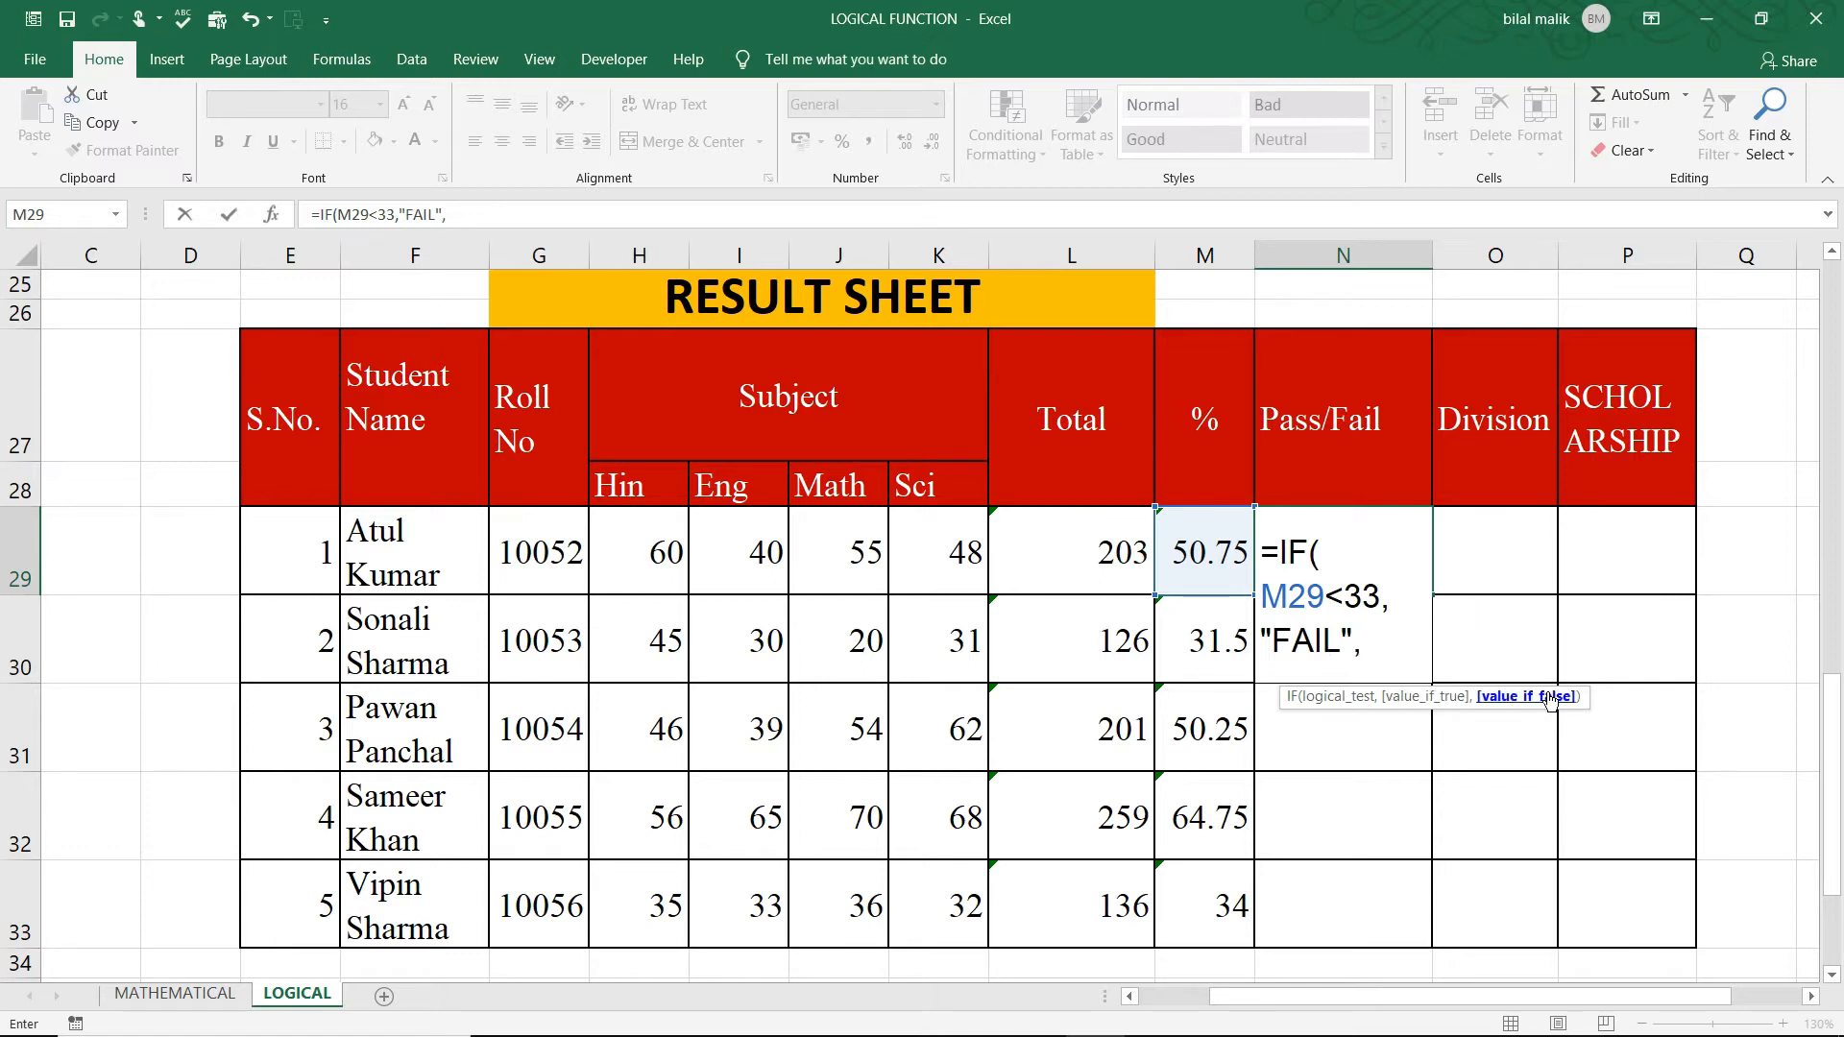
type("\"PASS")
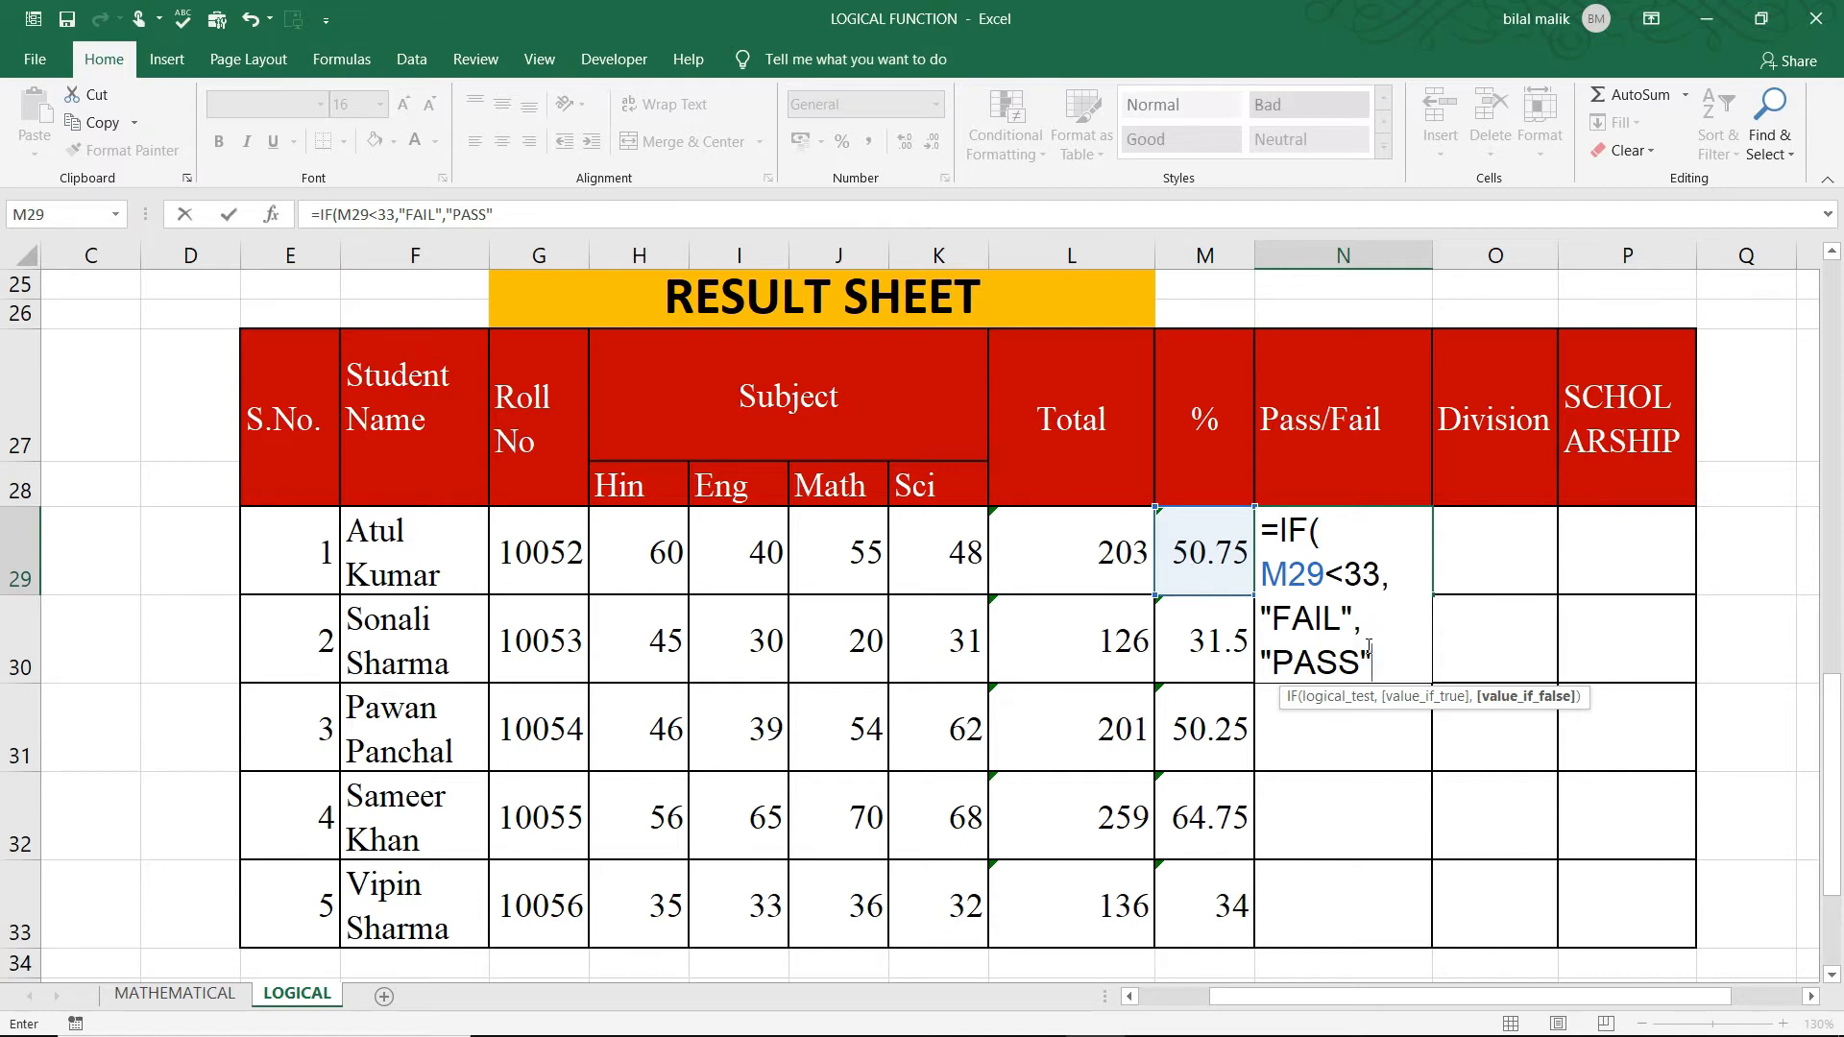
type(")")
key("Return")
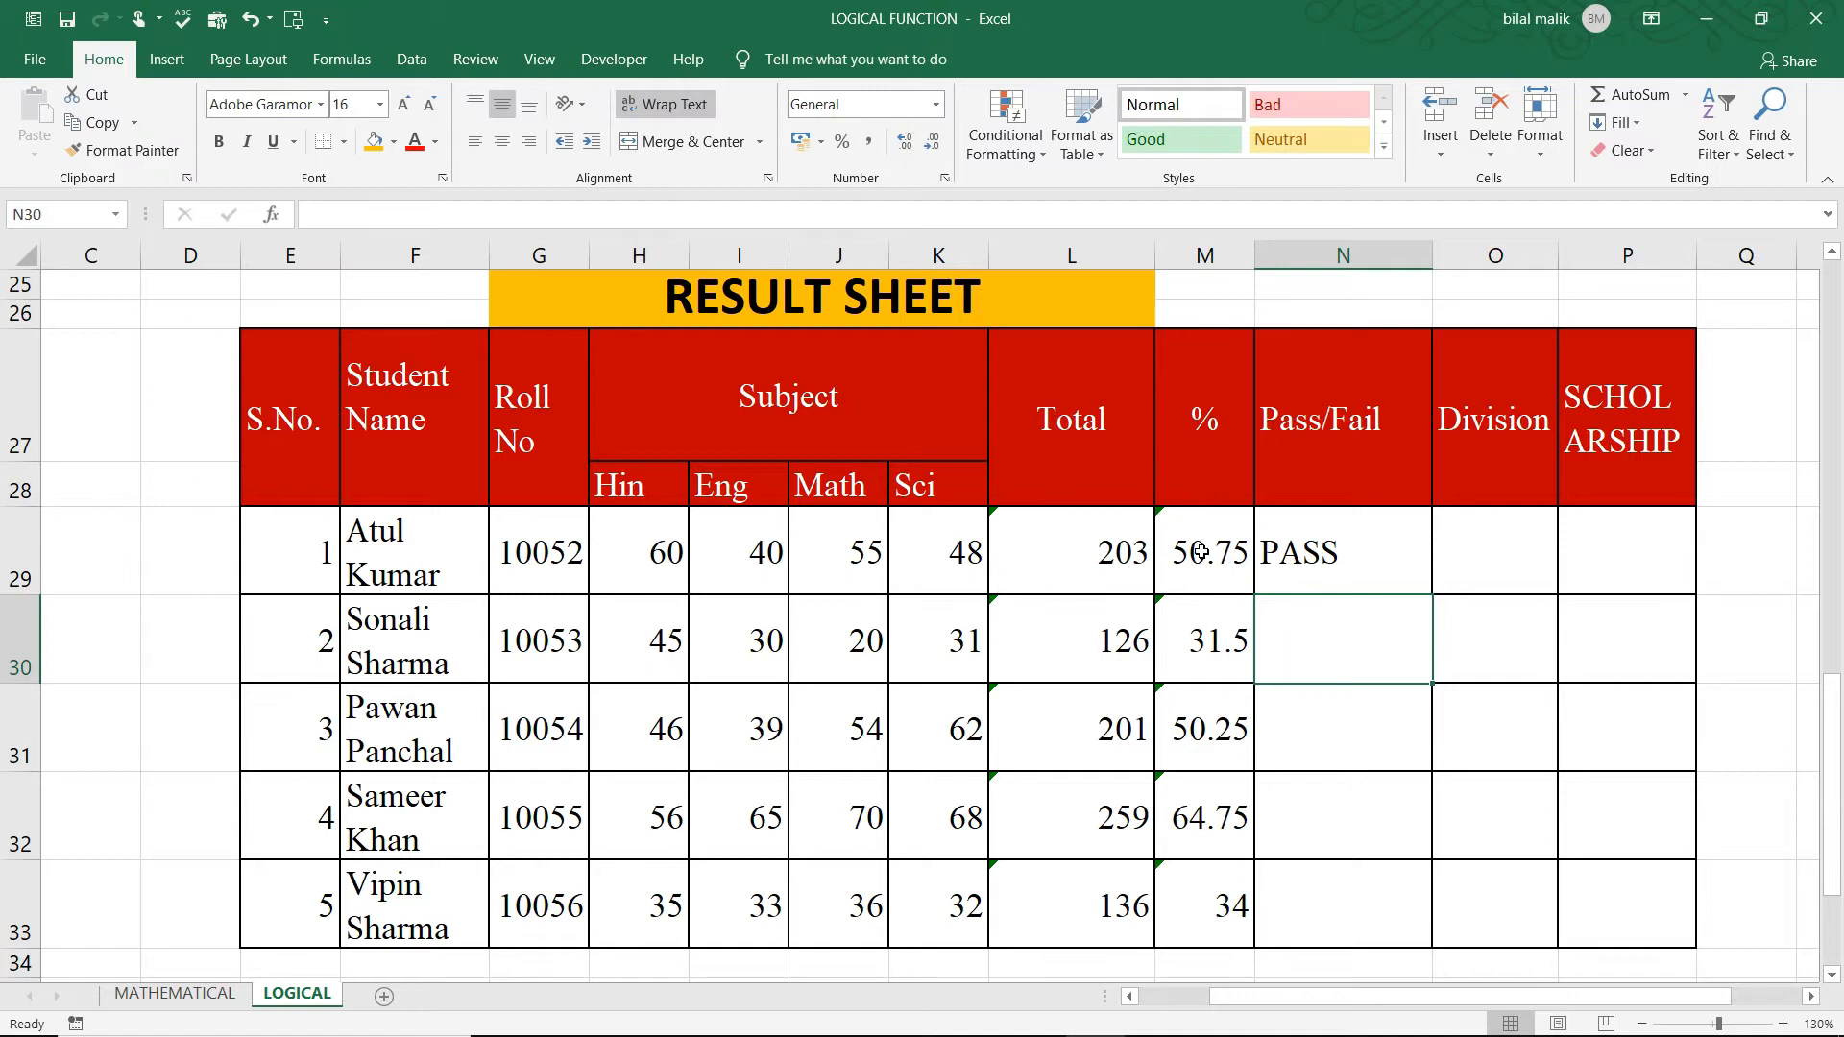
Step: Fill the pass/fail formula from N29 down to N33 and check the second student's percentage against the result
left_click_drag(1350, 535, 1345, 927)
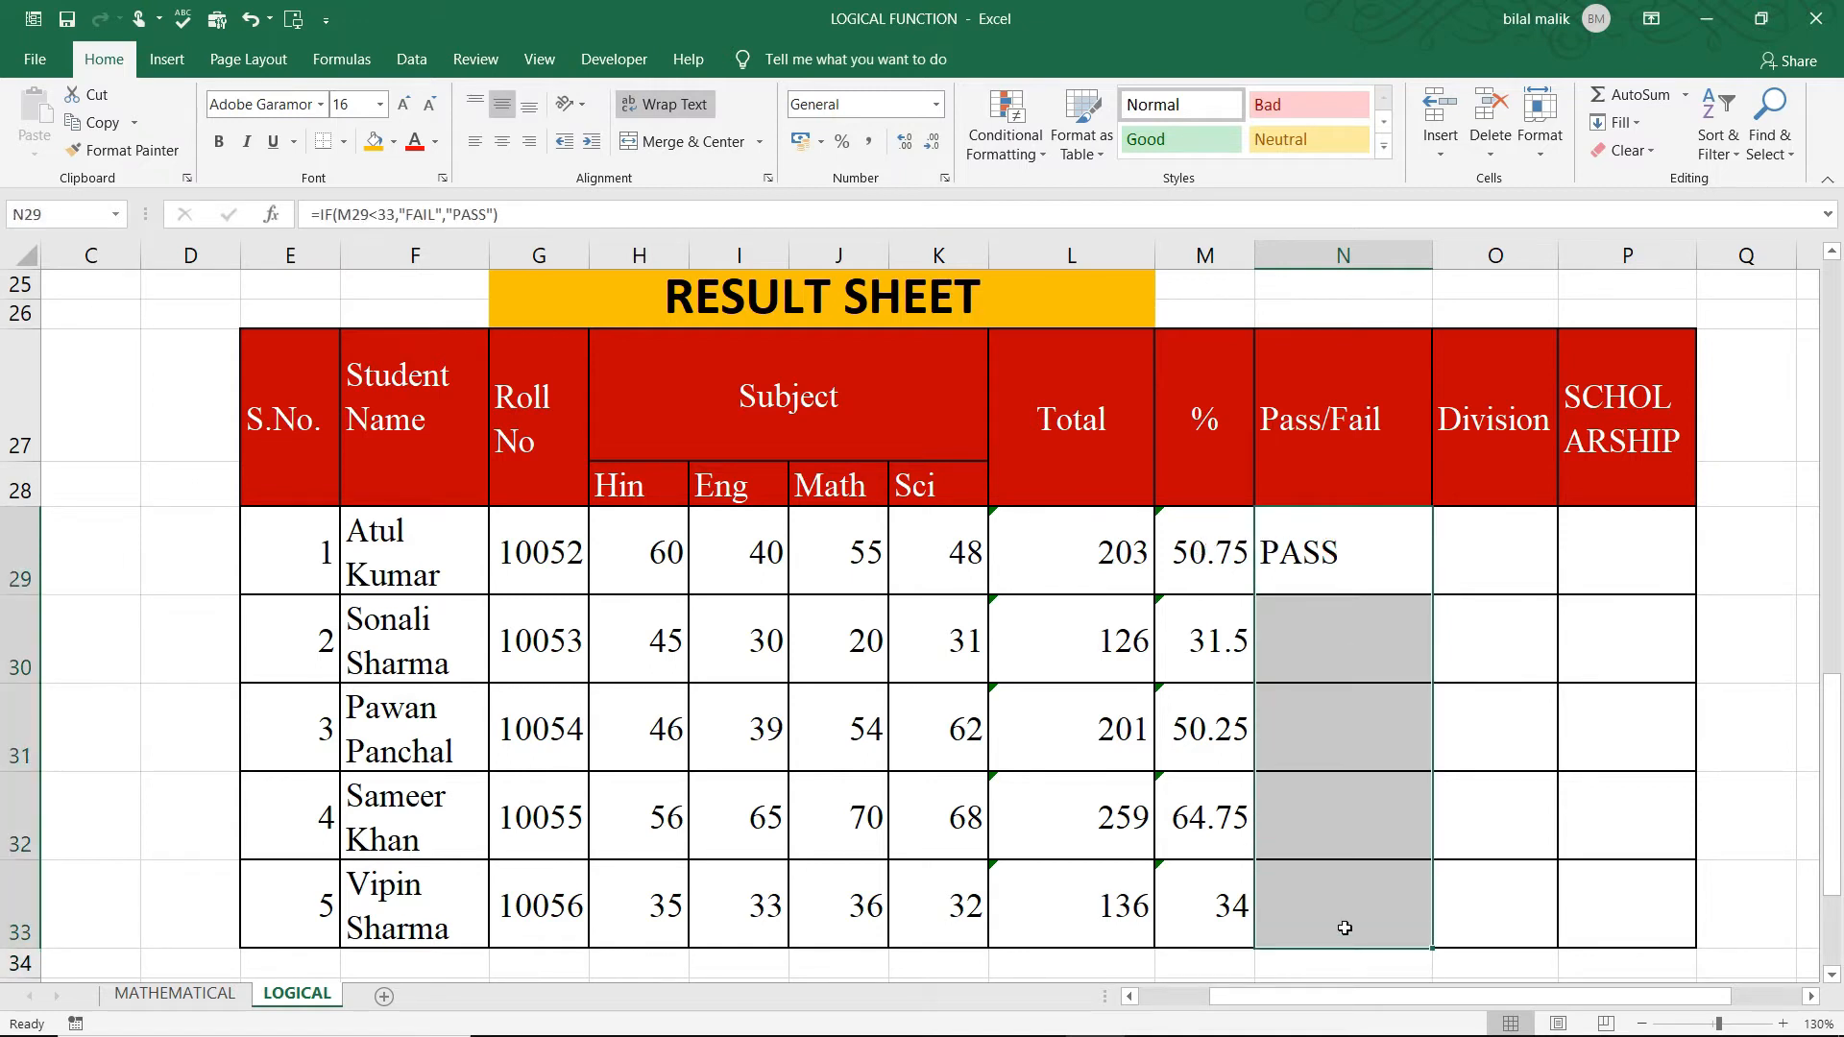
key("ctrl+d")
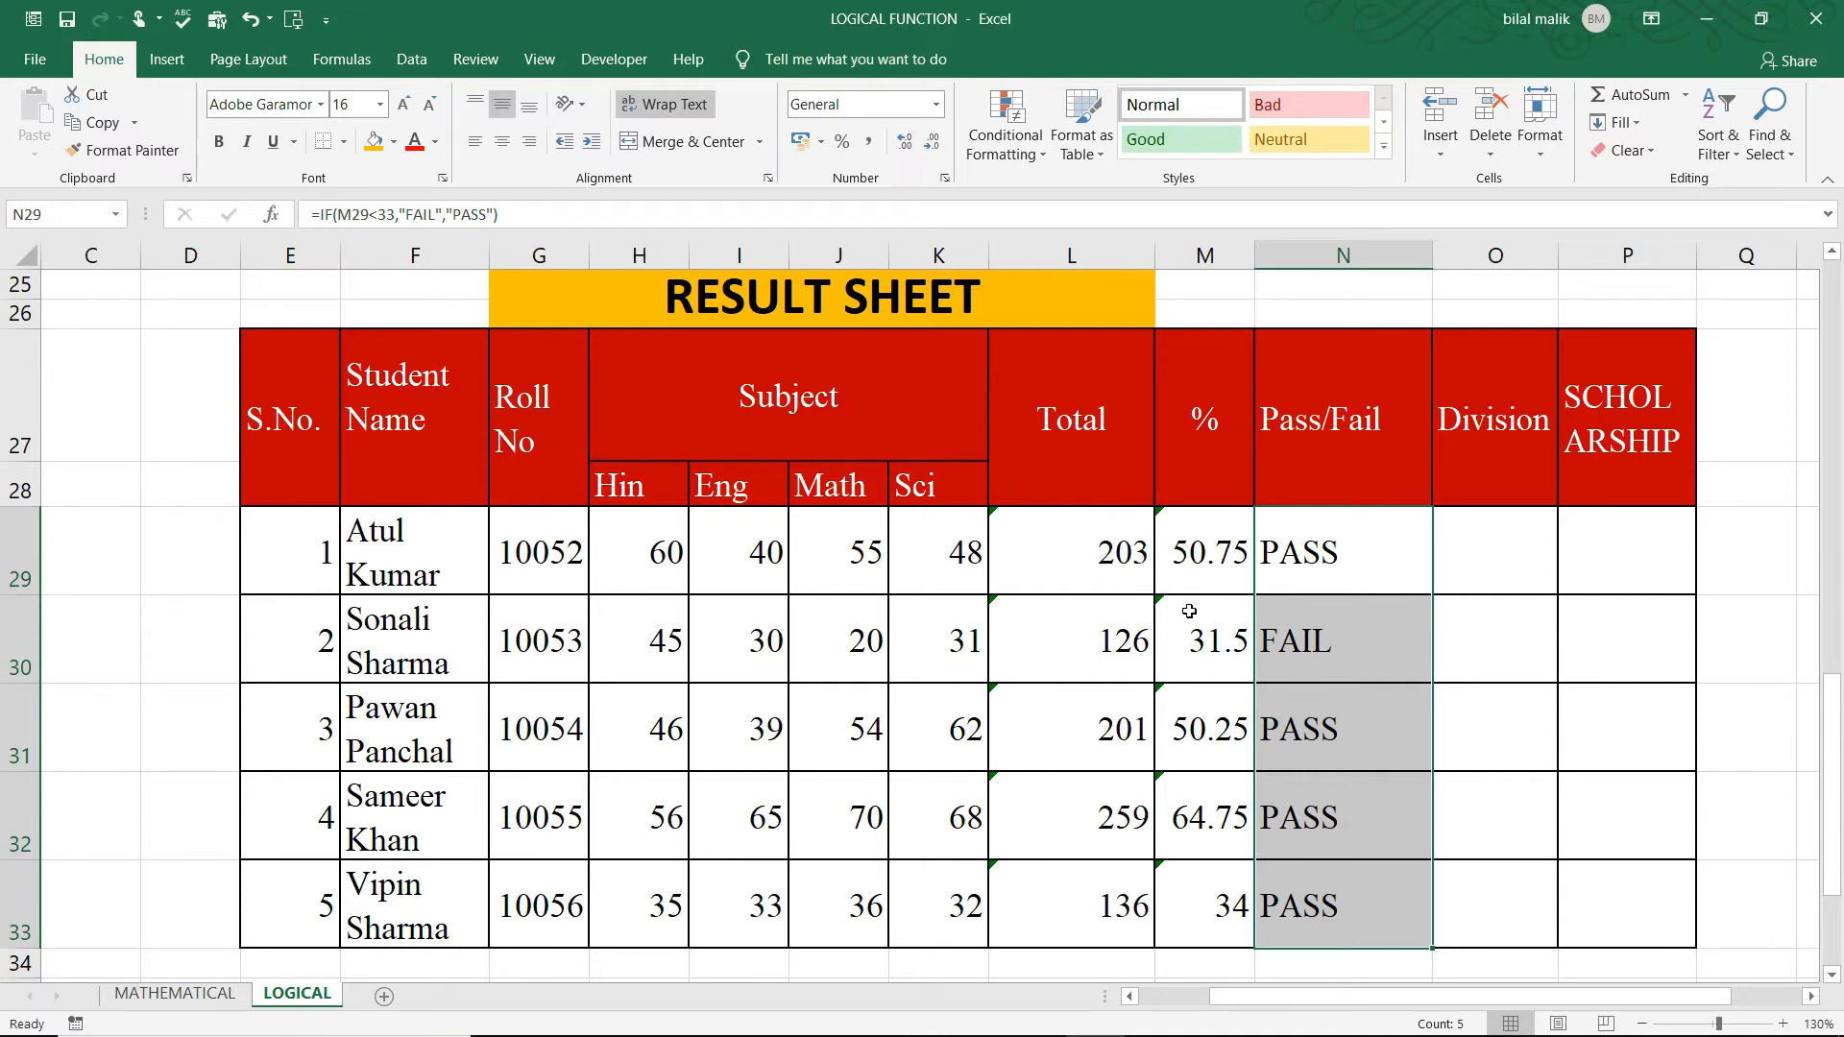
left_click(1221, 657)
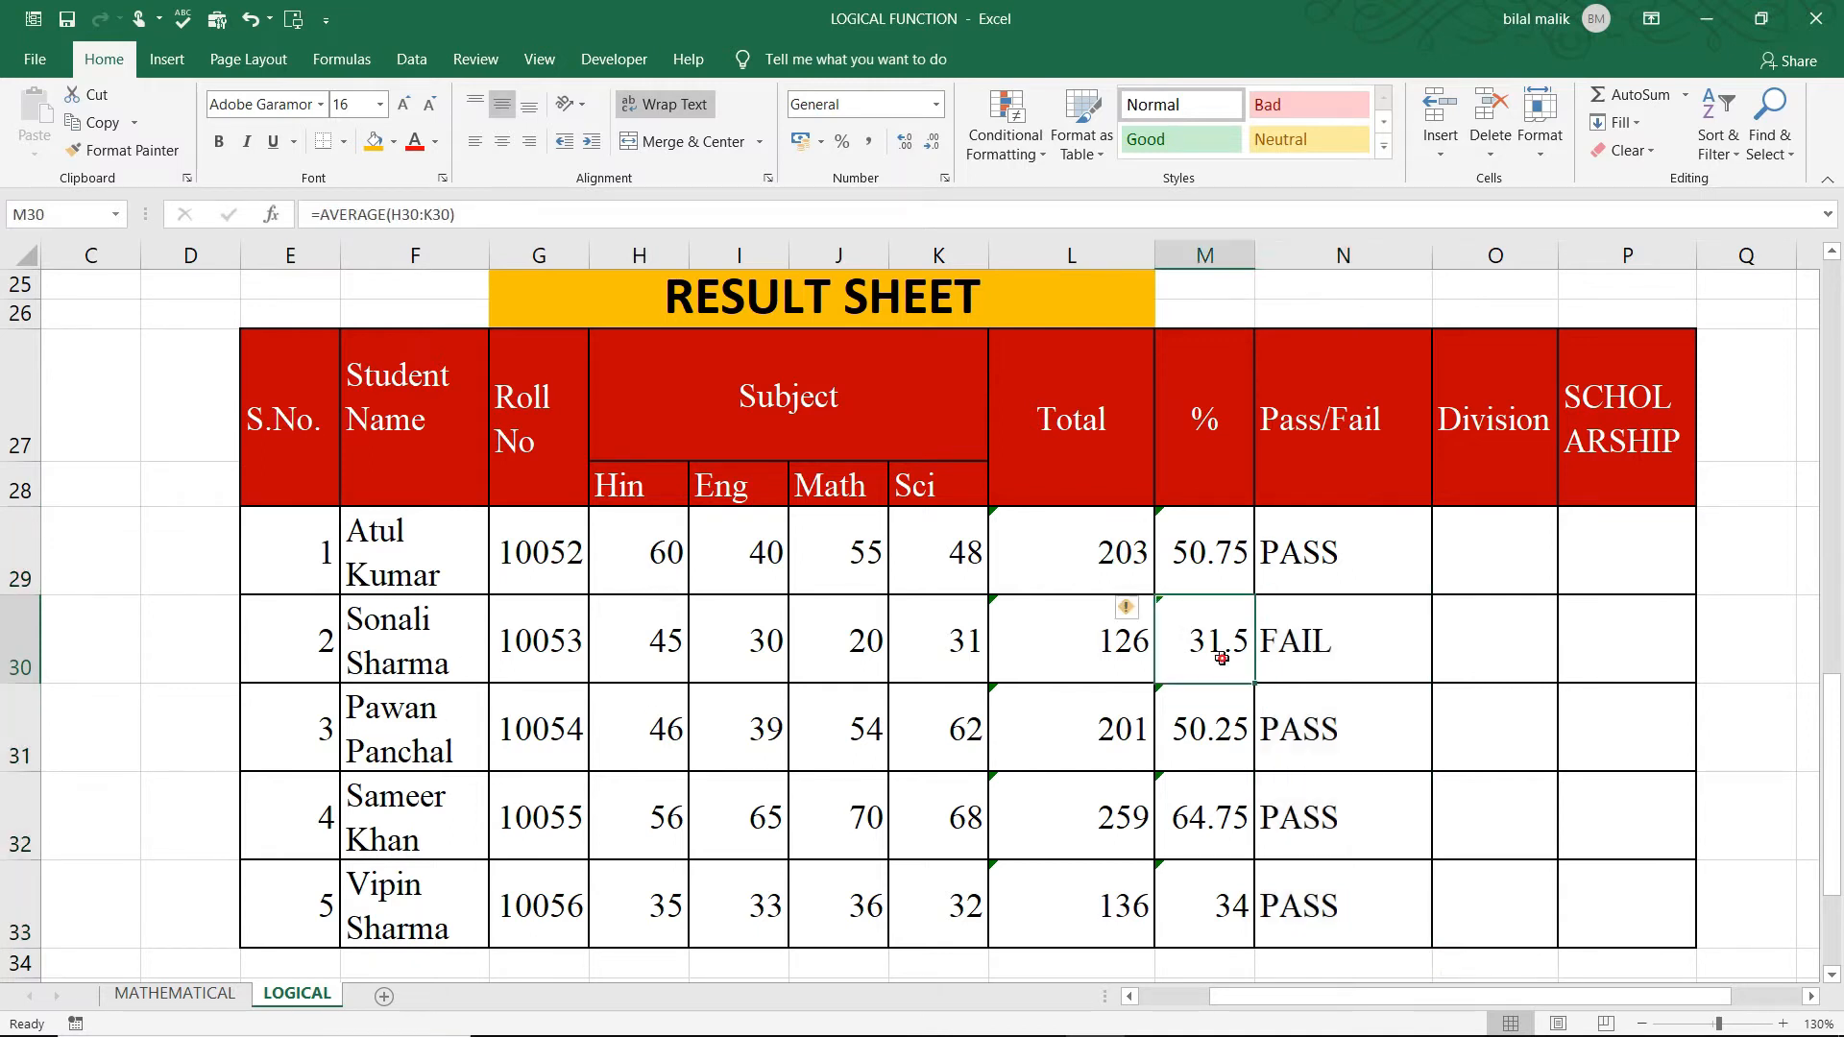
left_click(1311, 658)
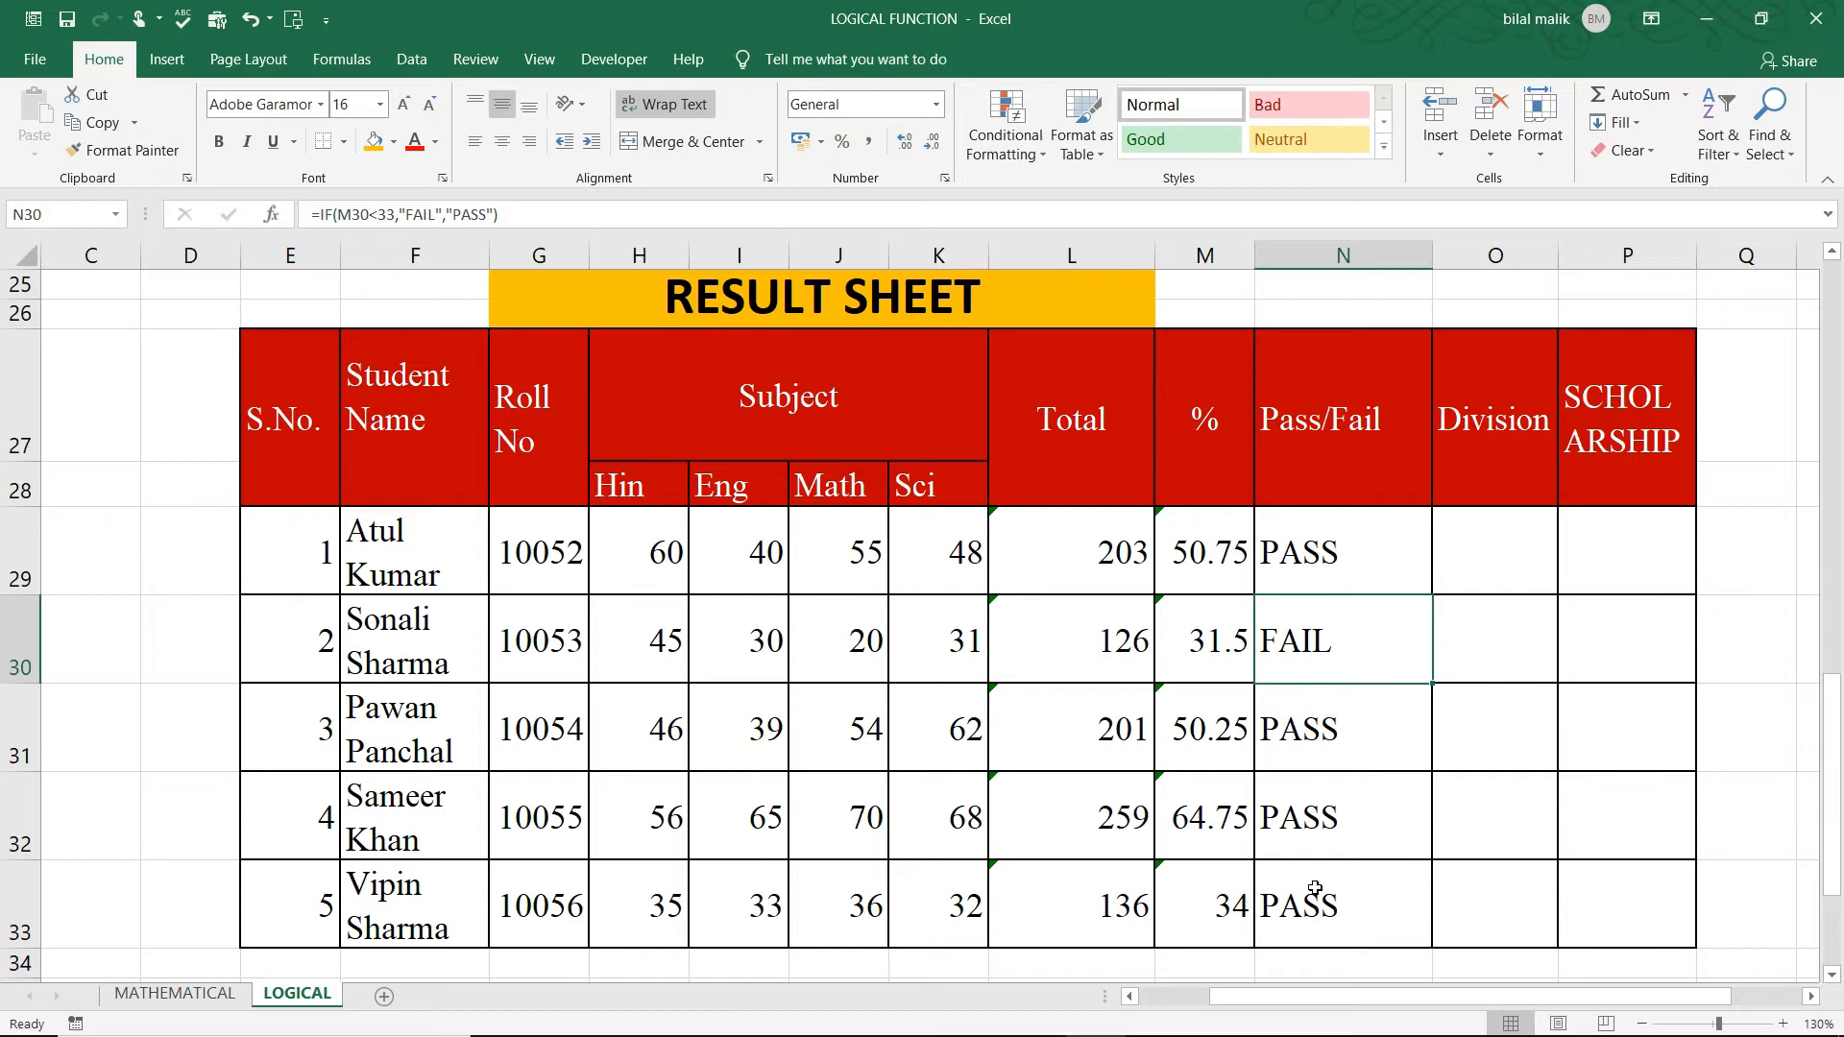
Step: Examine the percentage limits and grades in the division criteria table below the result sheet
left_click(1492, 434)
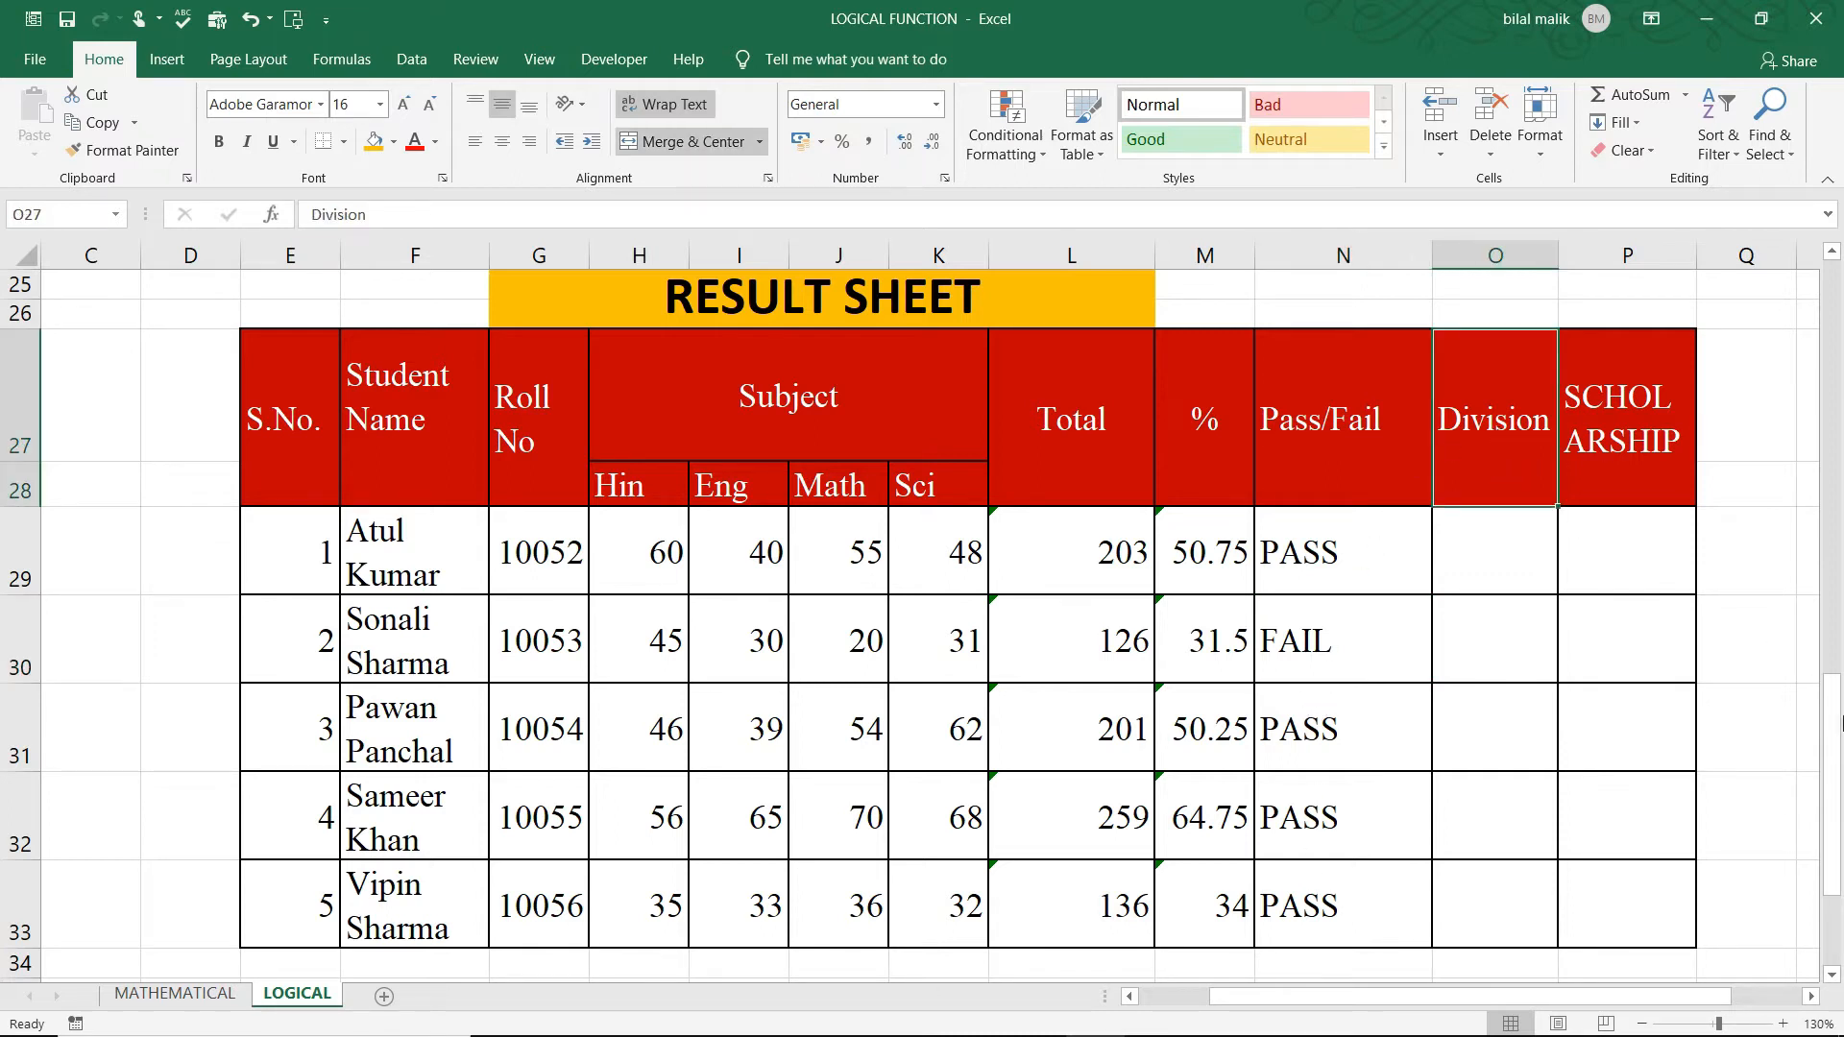
left_click(1470, 520)
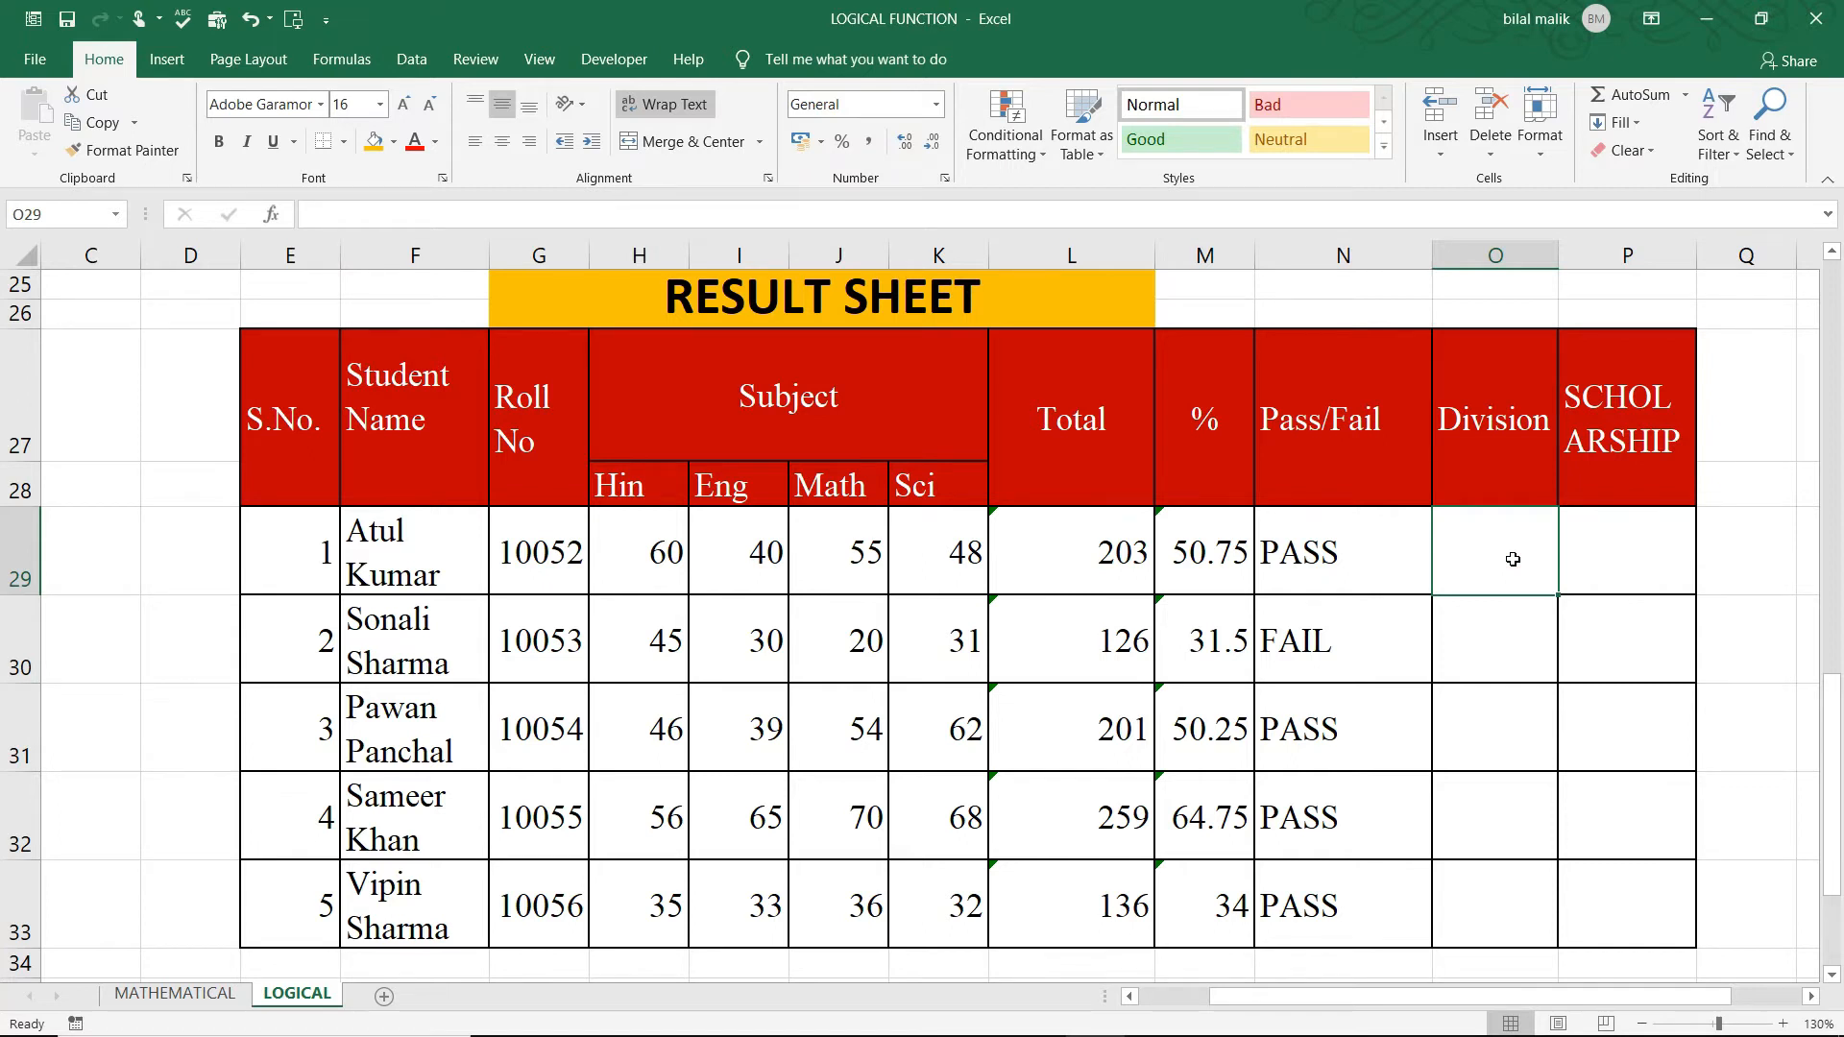
key("Left")
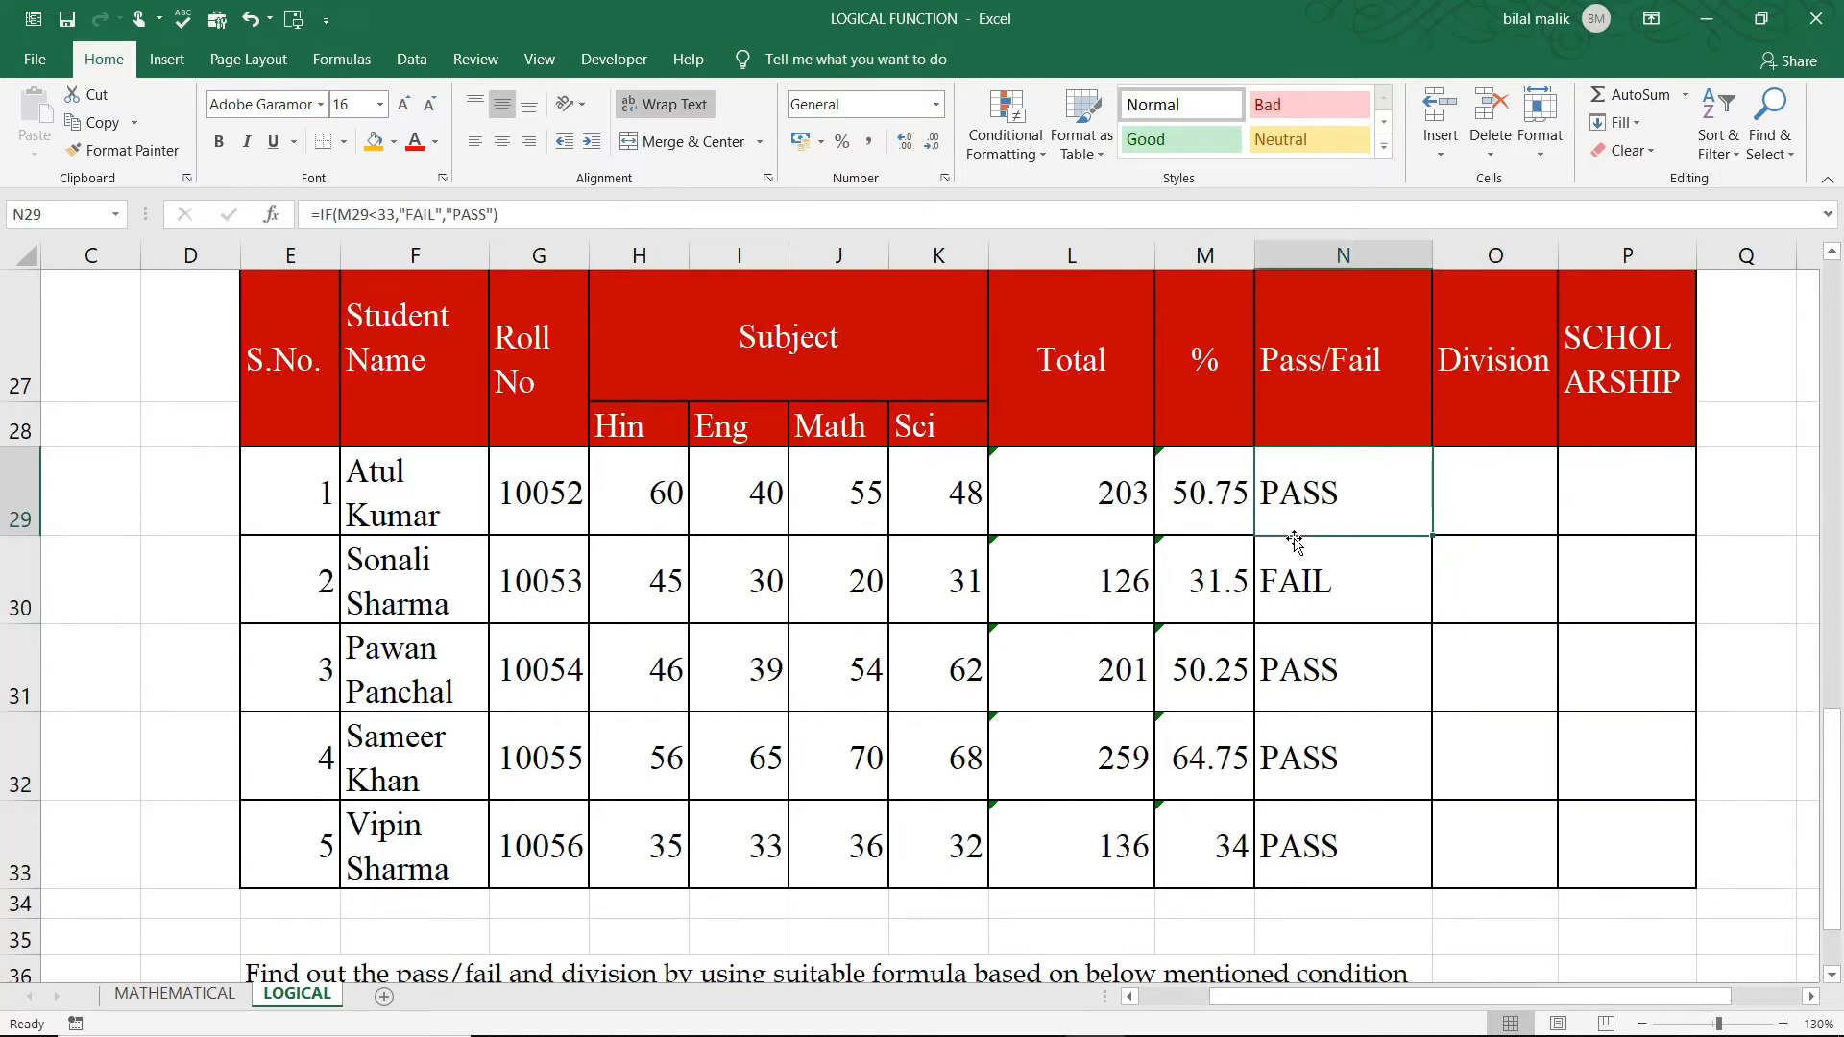
key("Down")
key("Down")
key("Down")
key("Down")
key("Left")
key("Down")
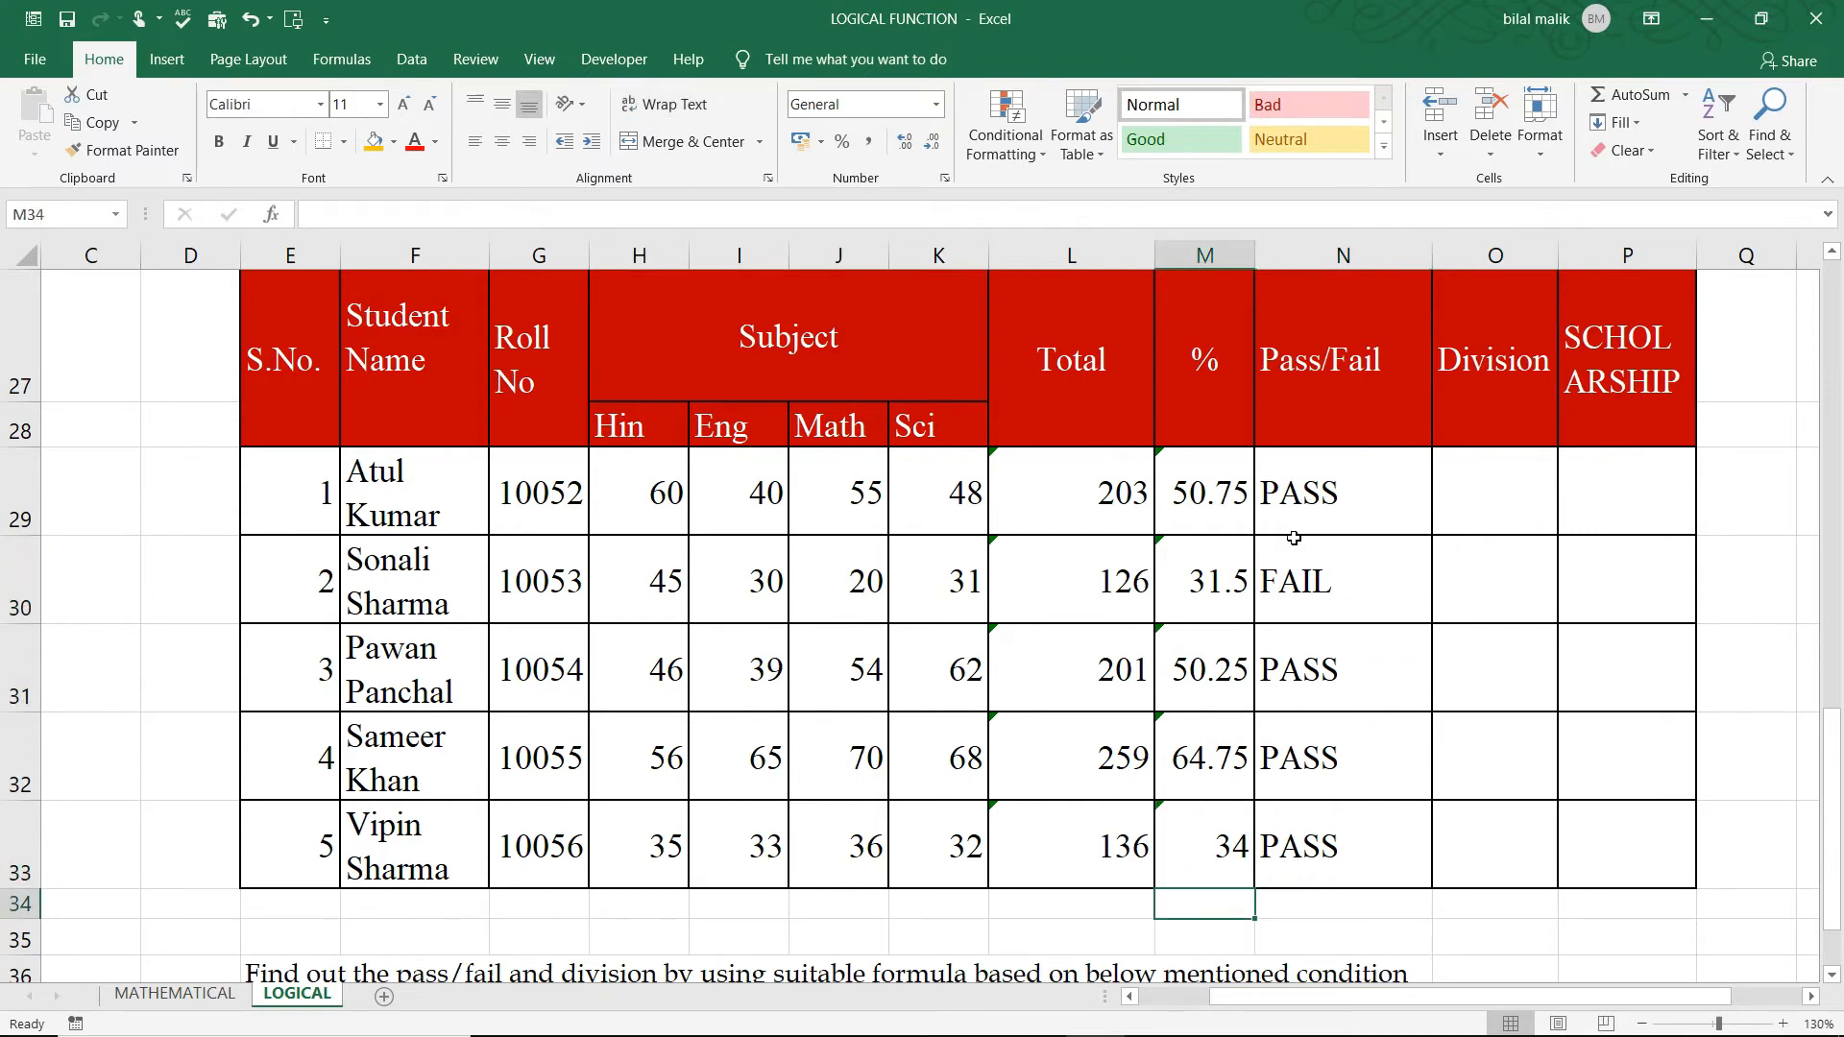
key("Down")
key("Down")
key("Down")
key("Down")
key("Down")
key("Down")
key("Down")
key("Down")
key("Left")
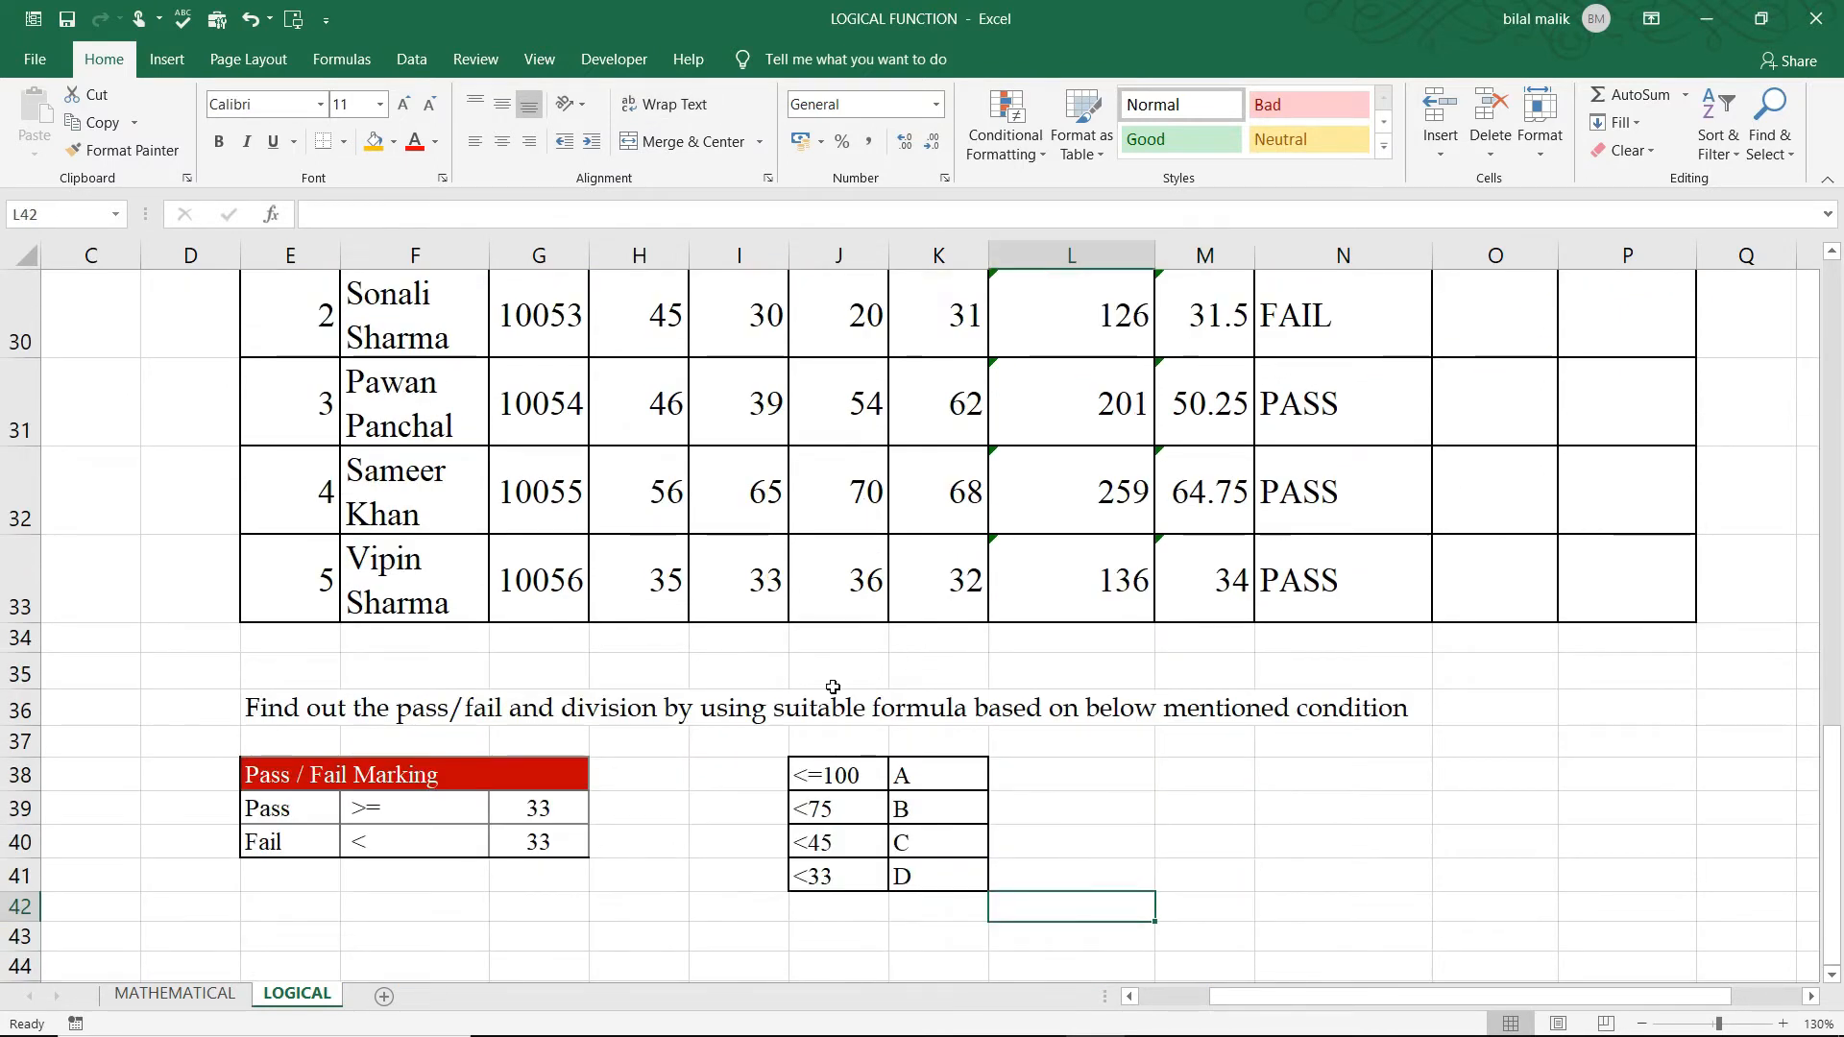
left_click(835, 764)
key("Down")
key("Down")
key("Down")
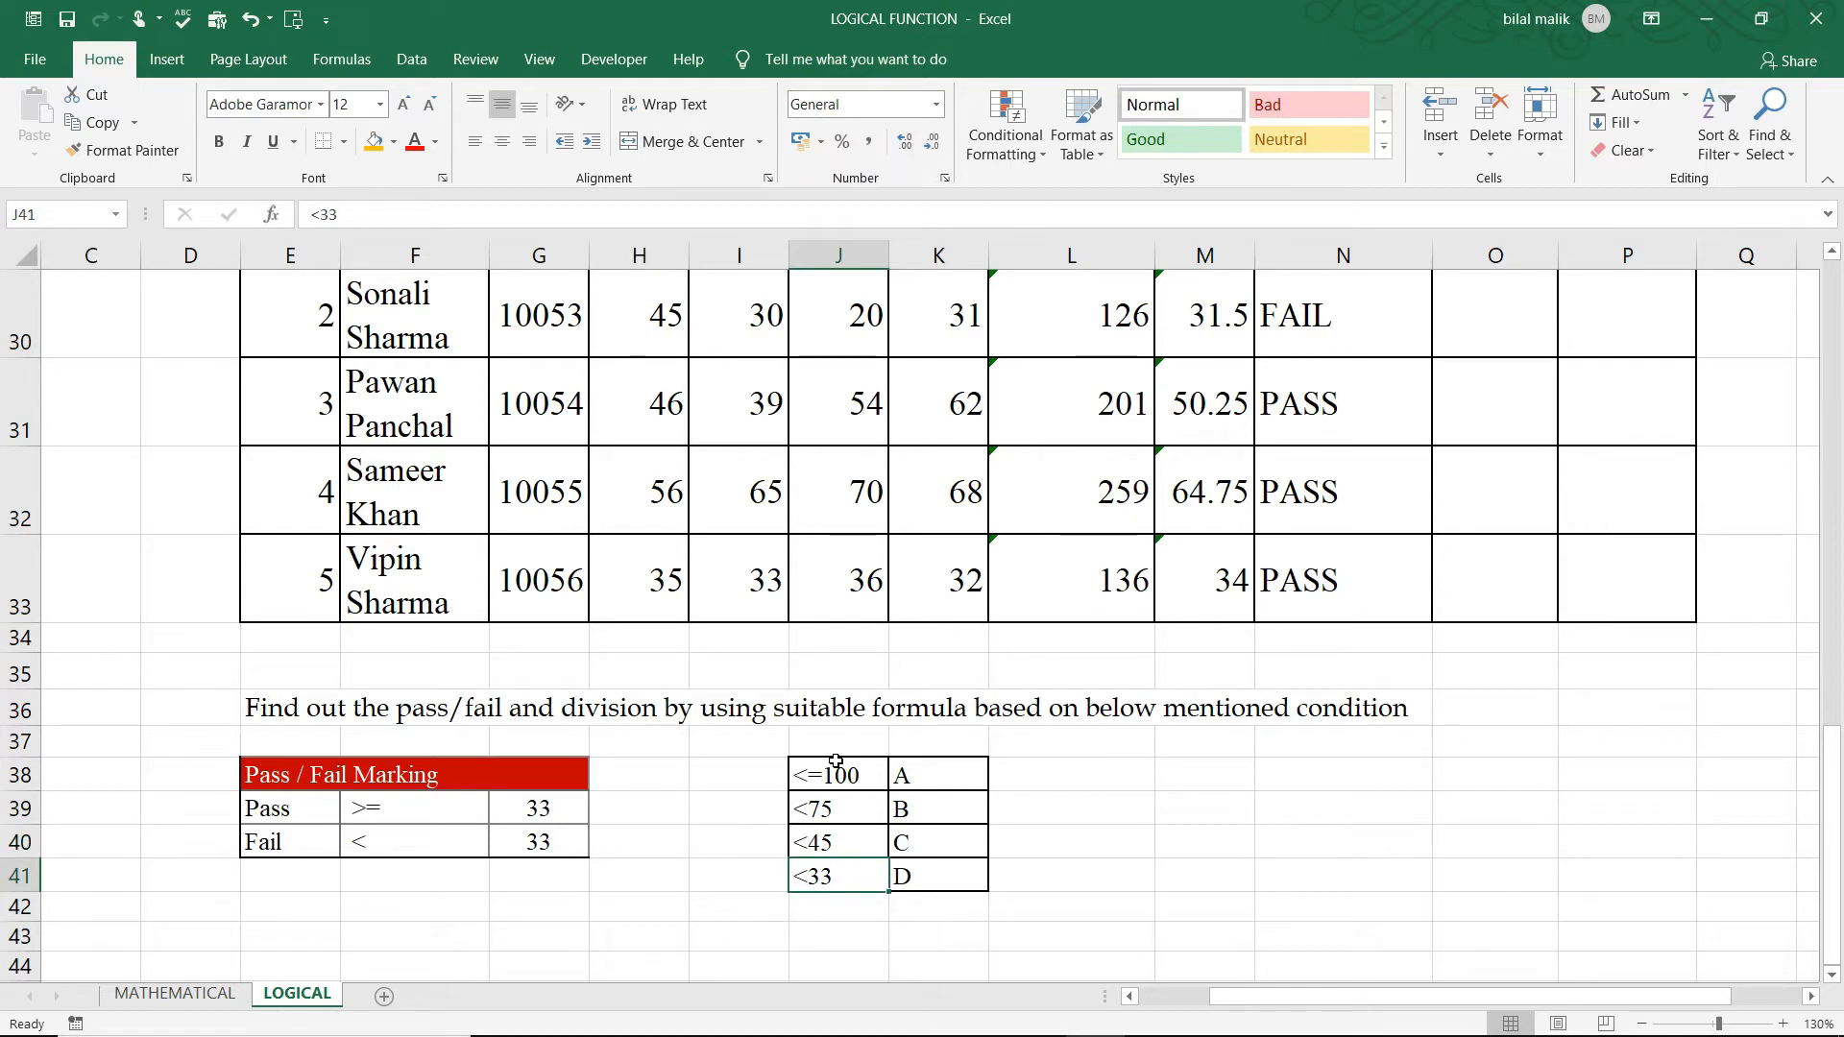
left_click(940, 875)
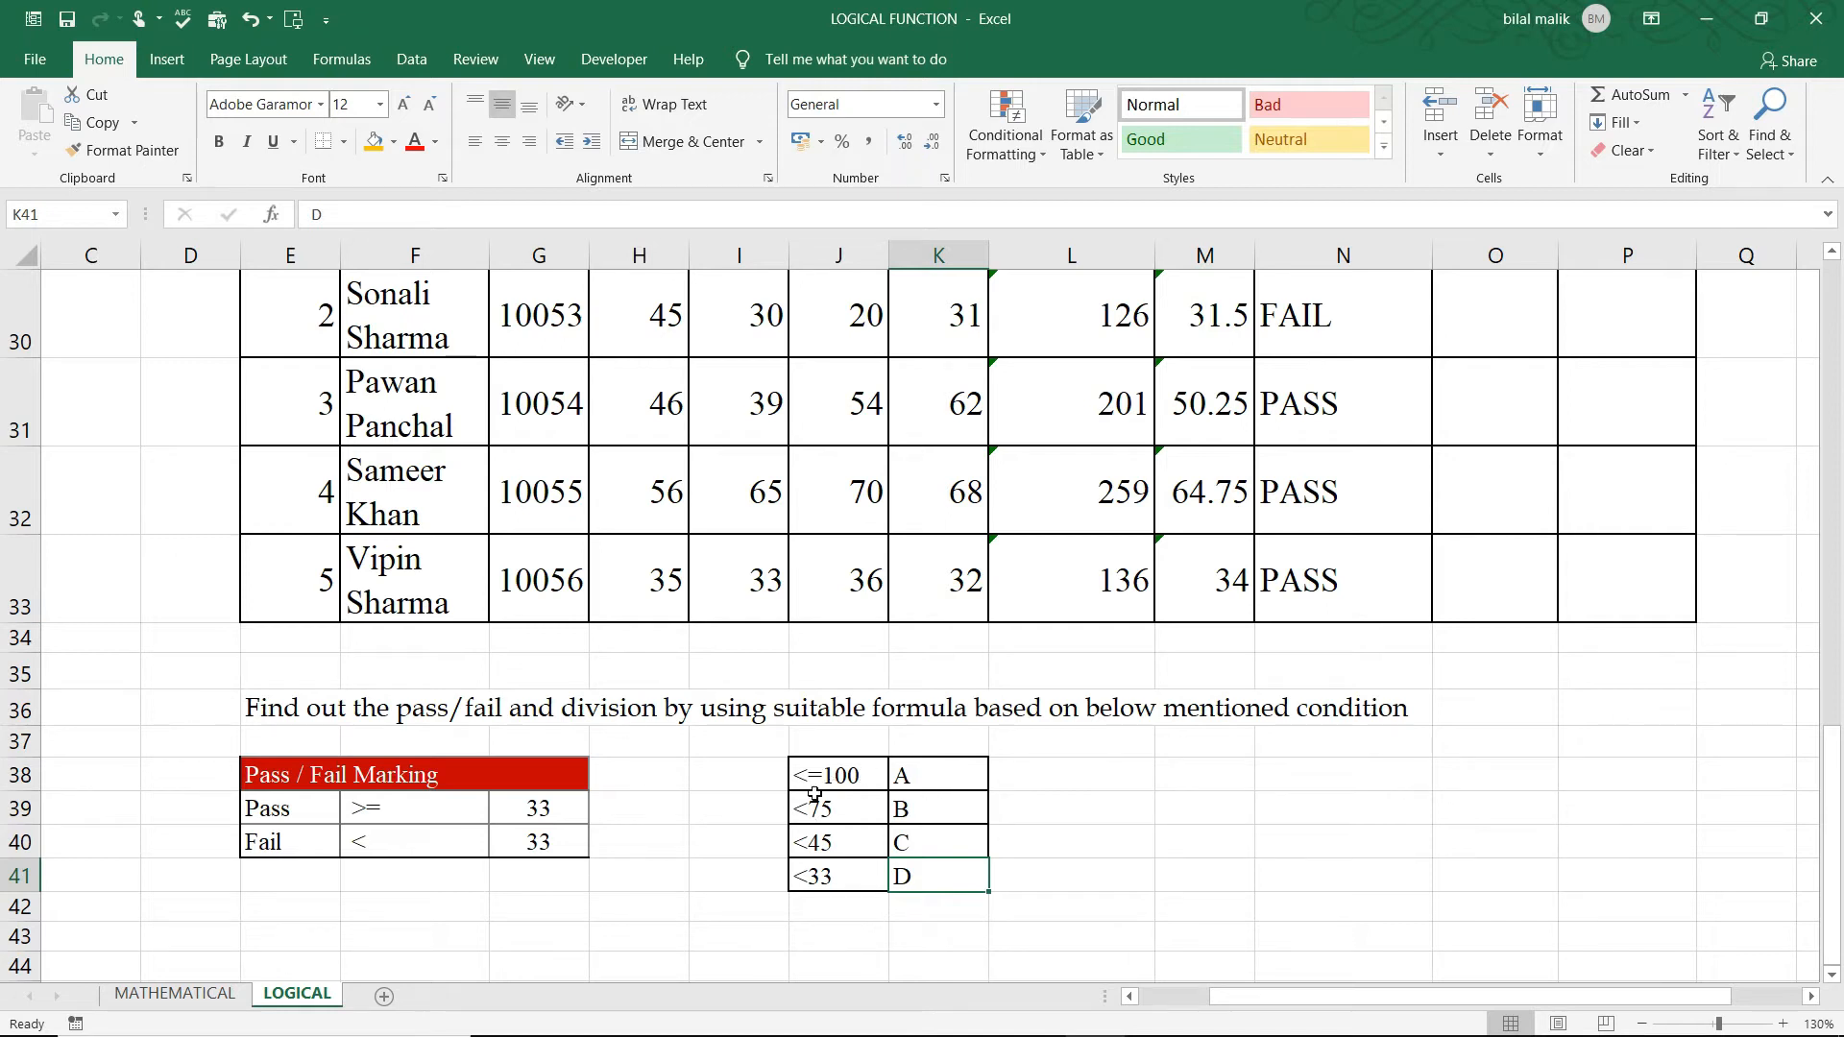
Step: Begin the Division formula in O29 with =IF(M29<33,"D", so that percentages under 33 get grade D
left_click(1512, 588)
key("Up")
key("Up")
key("Up")
key("Up")
key("Up")
key("Up")
key("Up")
key("Up")
key("Down")
key("Down")
key("Down")
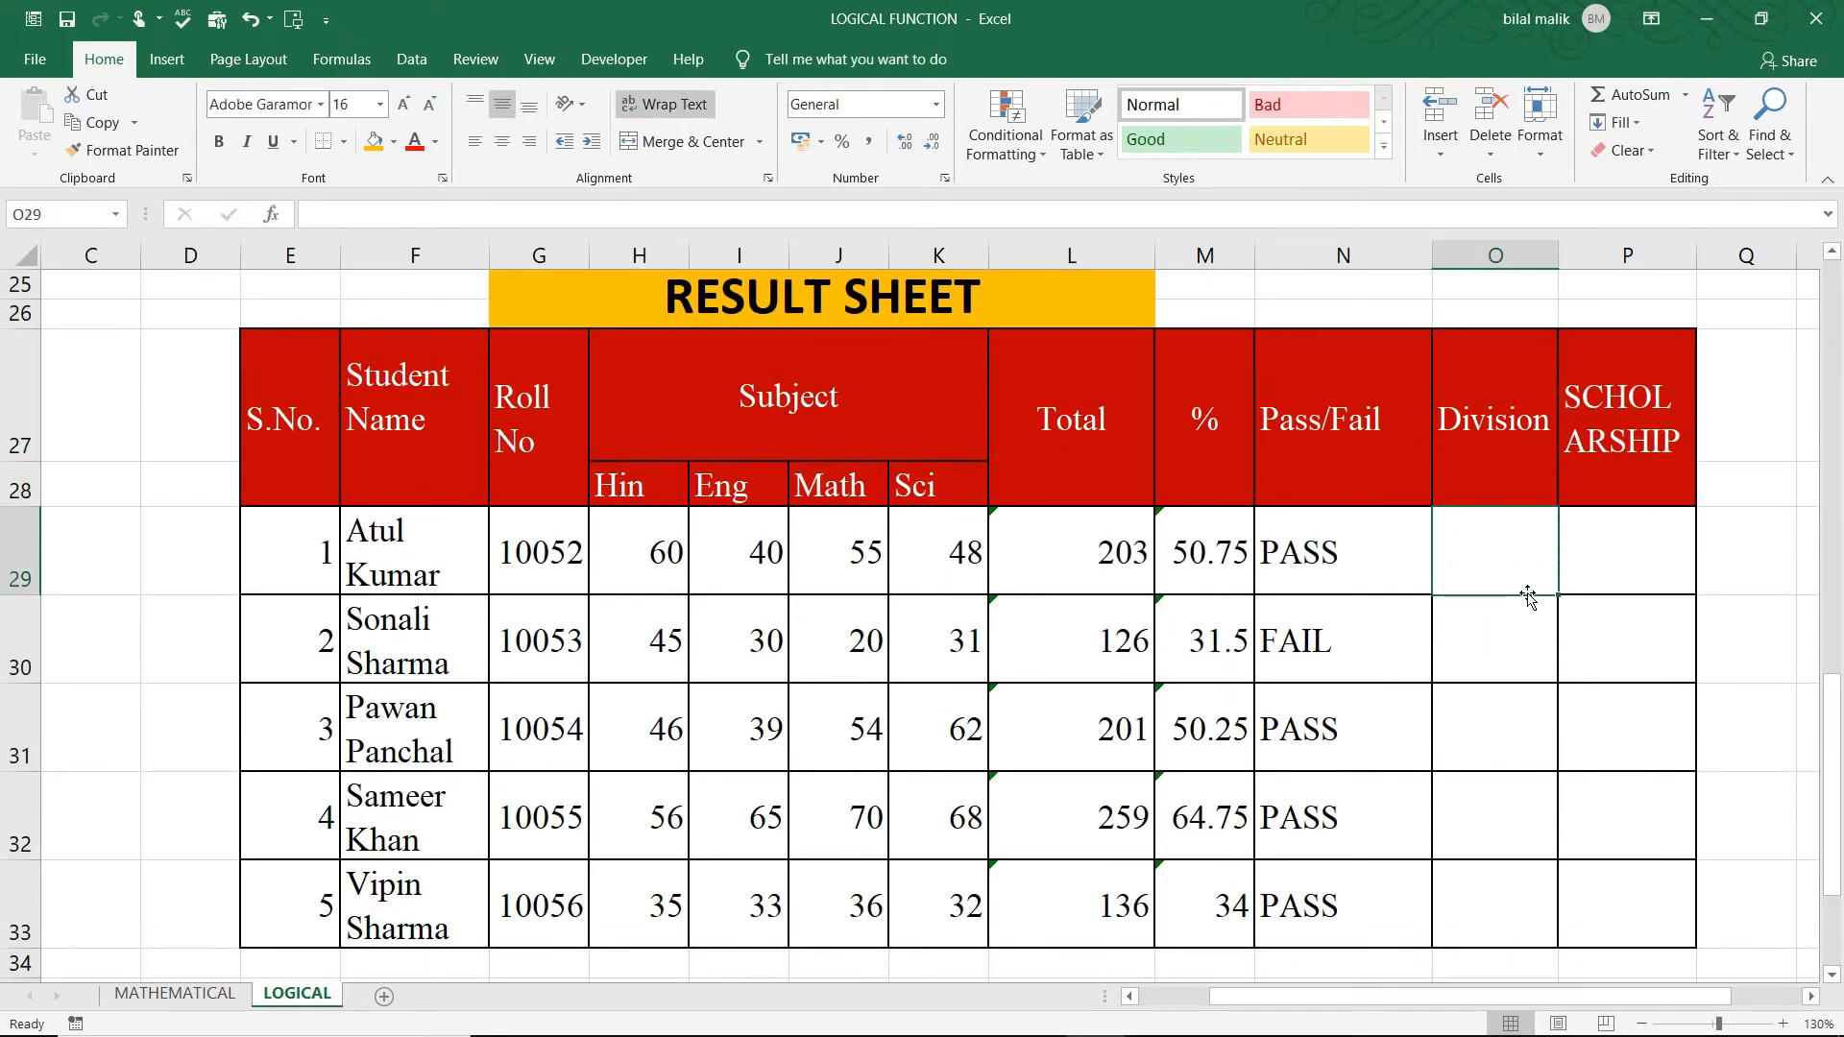
type("=IF(")
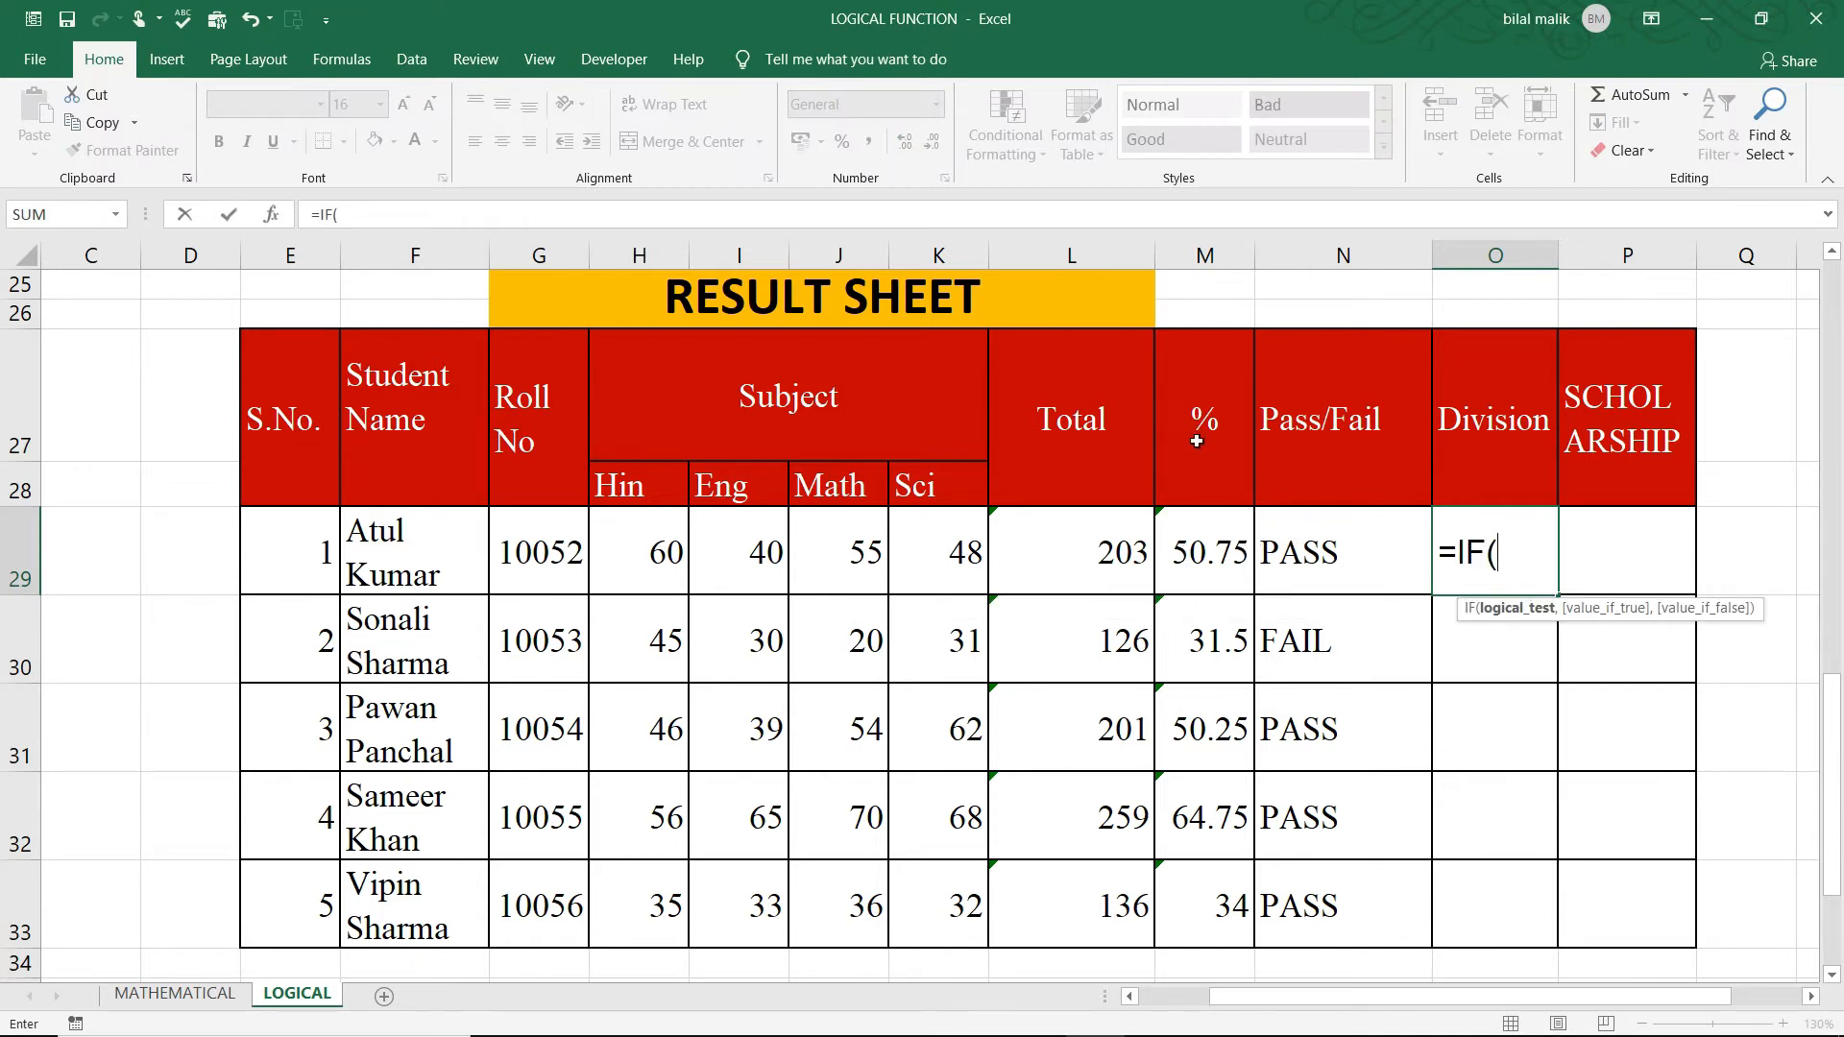
left_click(1202, 541)
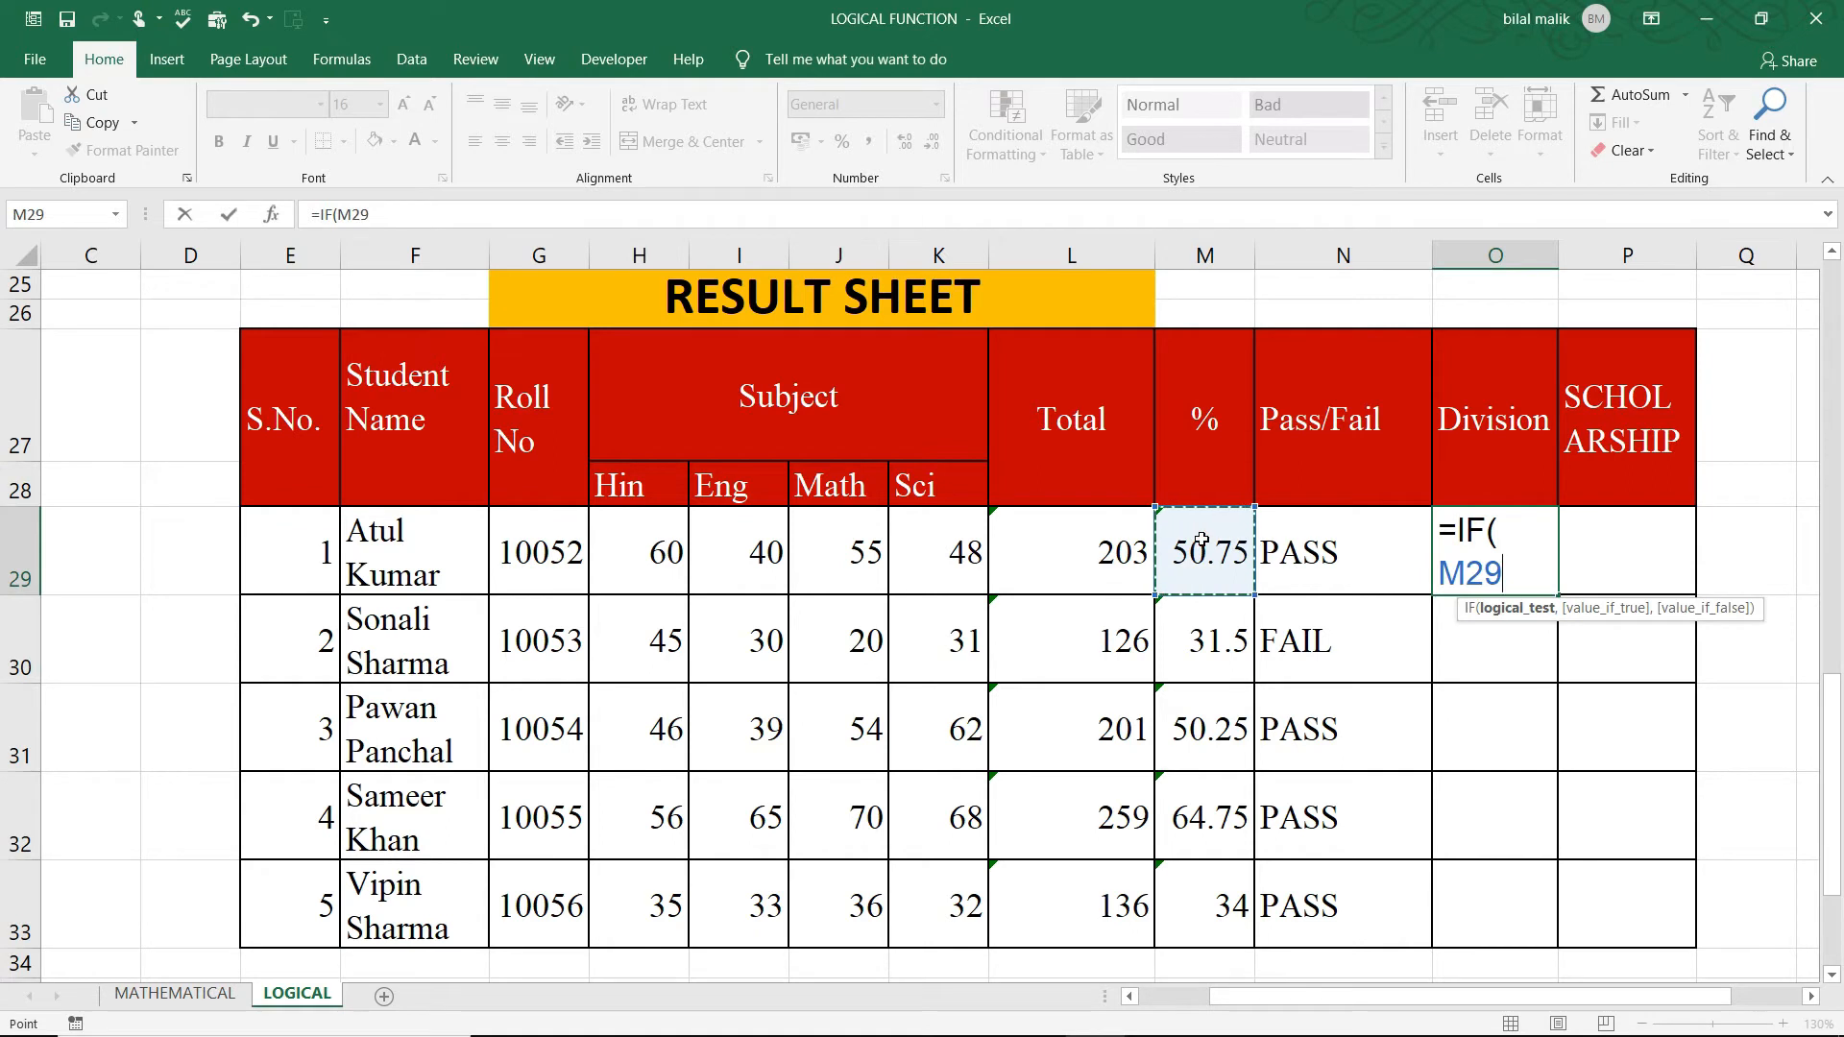
type("<33,")
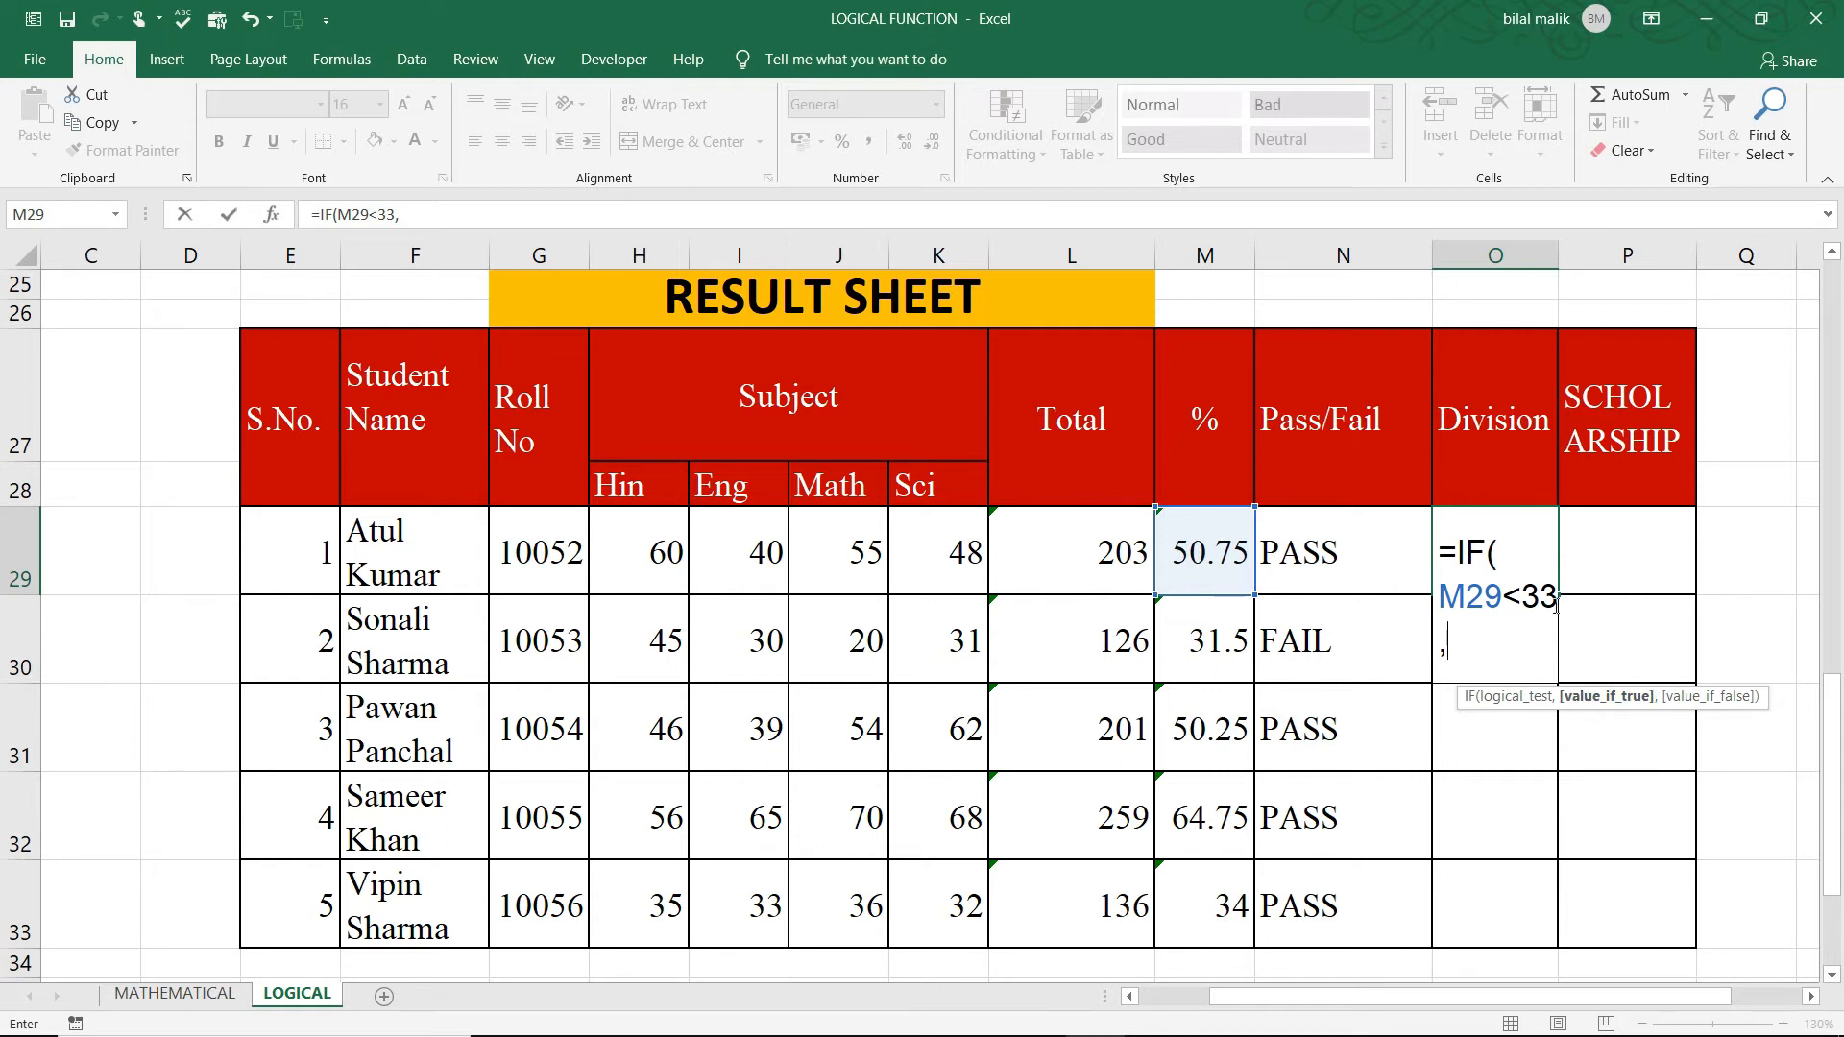
type("\"D\",")
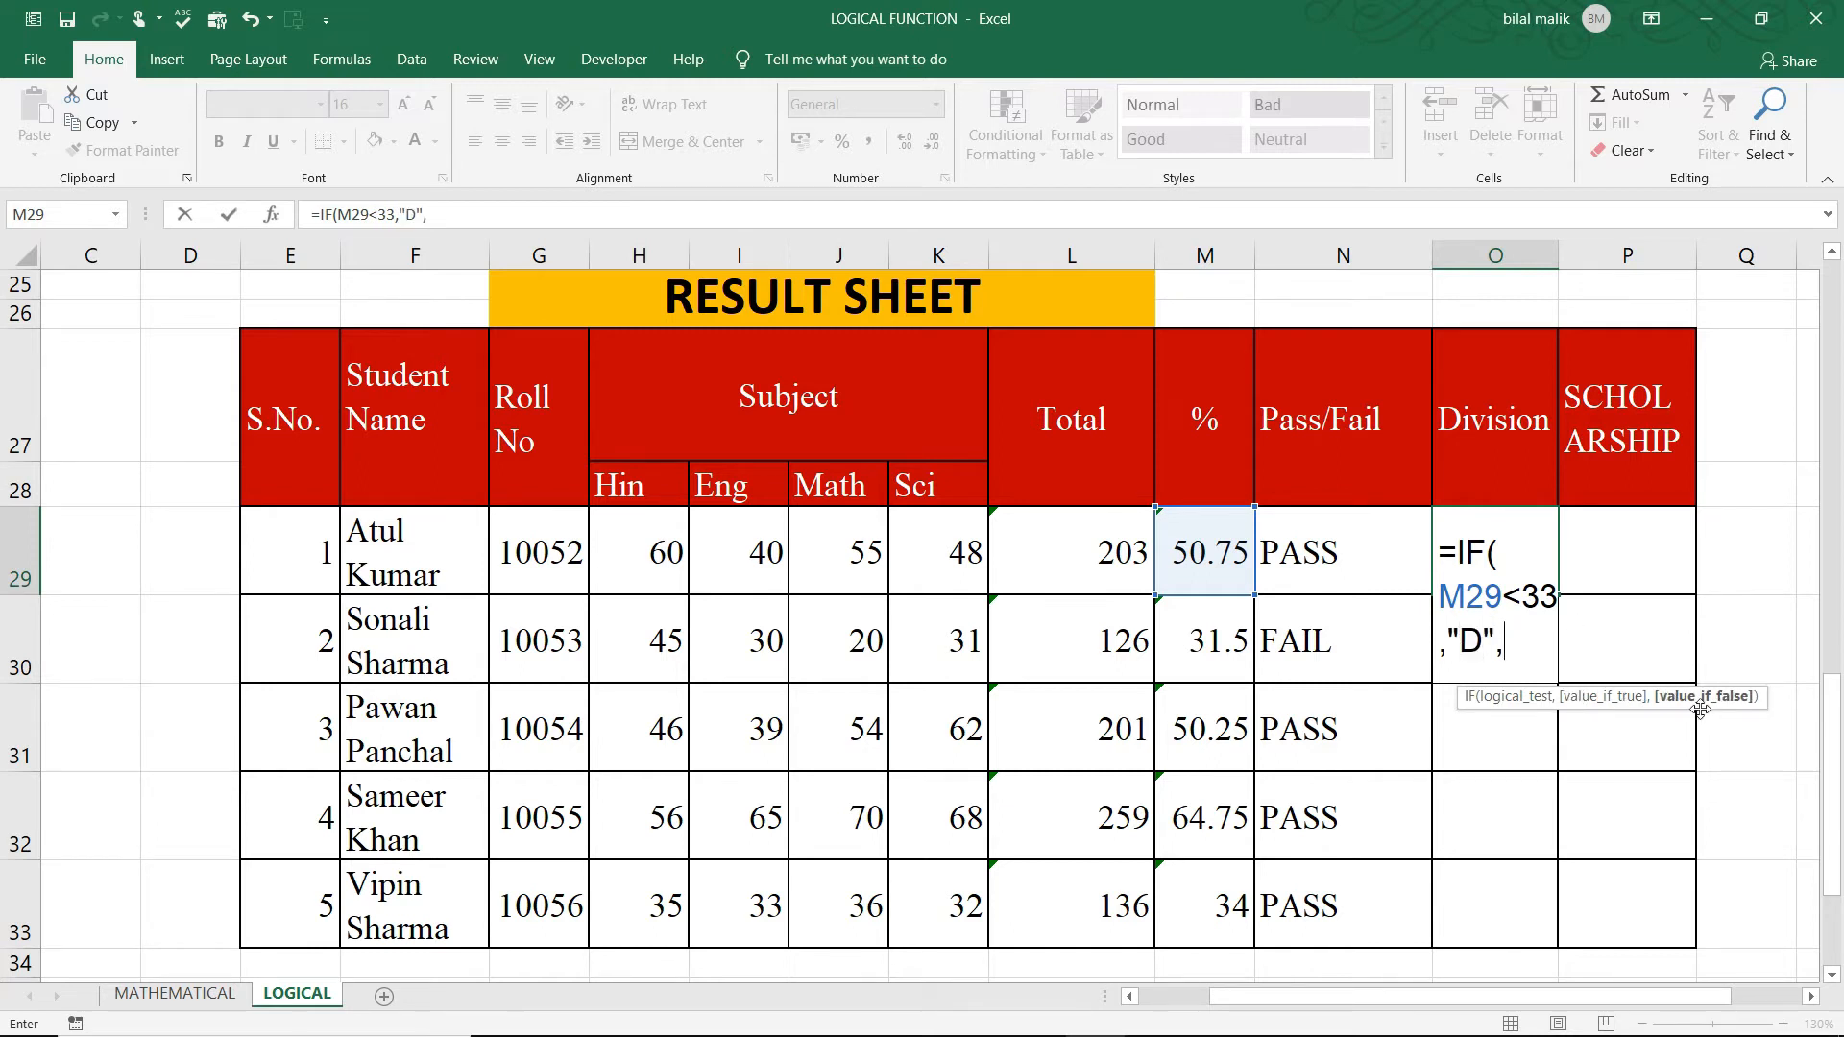
Step: Nest a second IF in the O29 formula that tests M29<45 and returns "C"
type("IF")
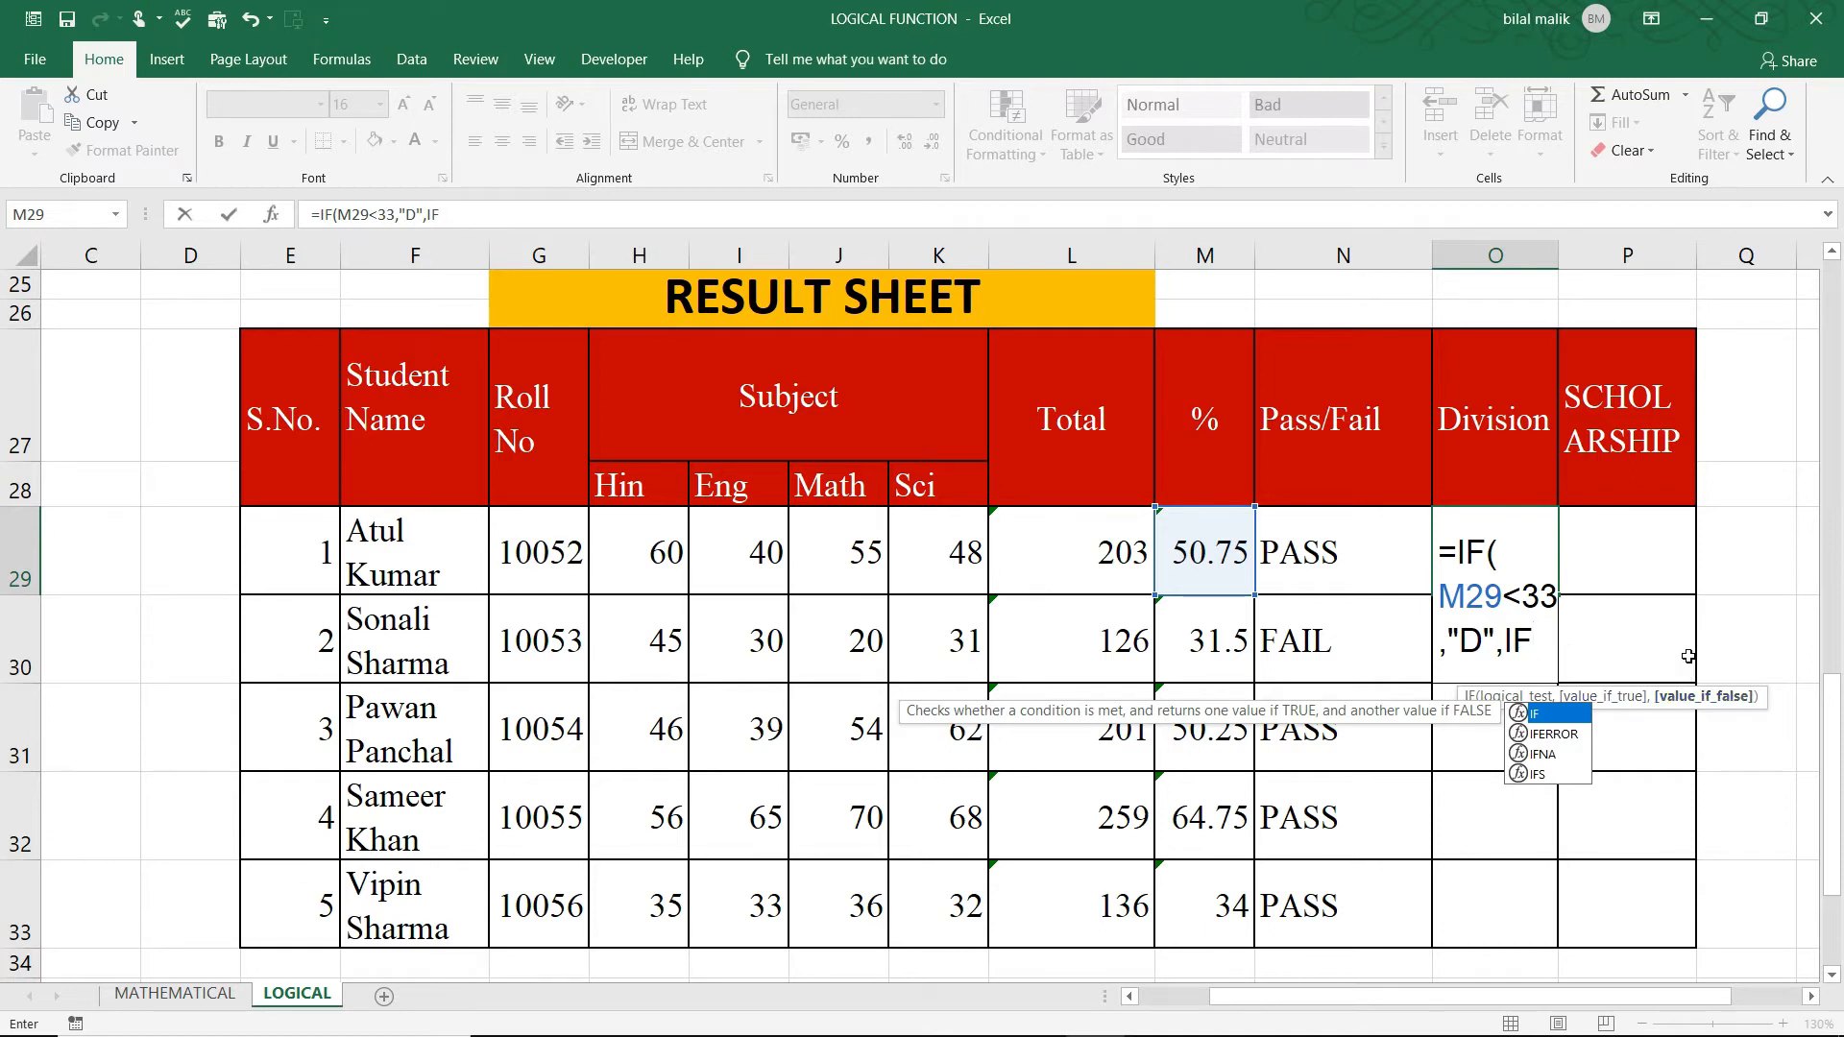
type("(")
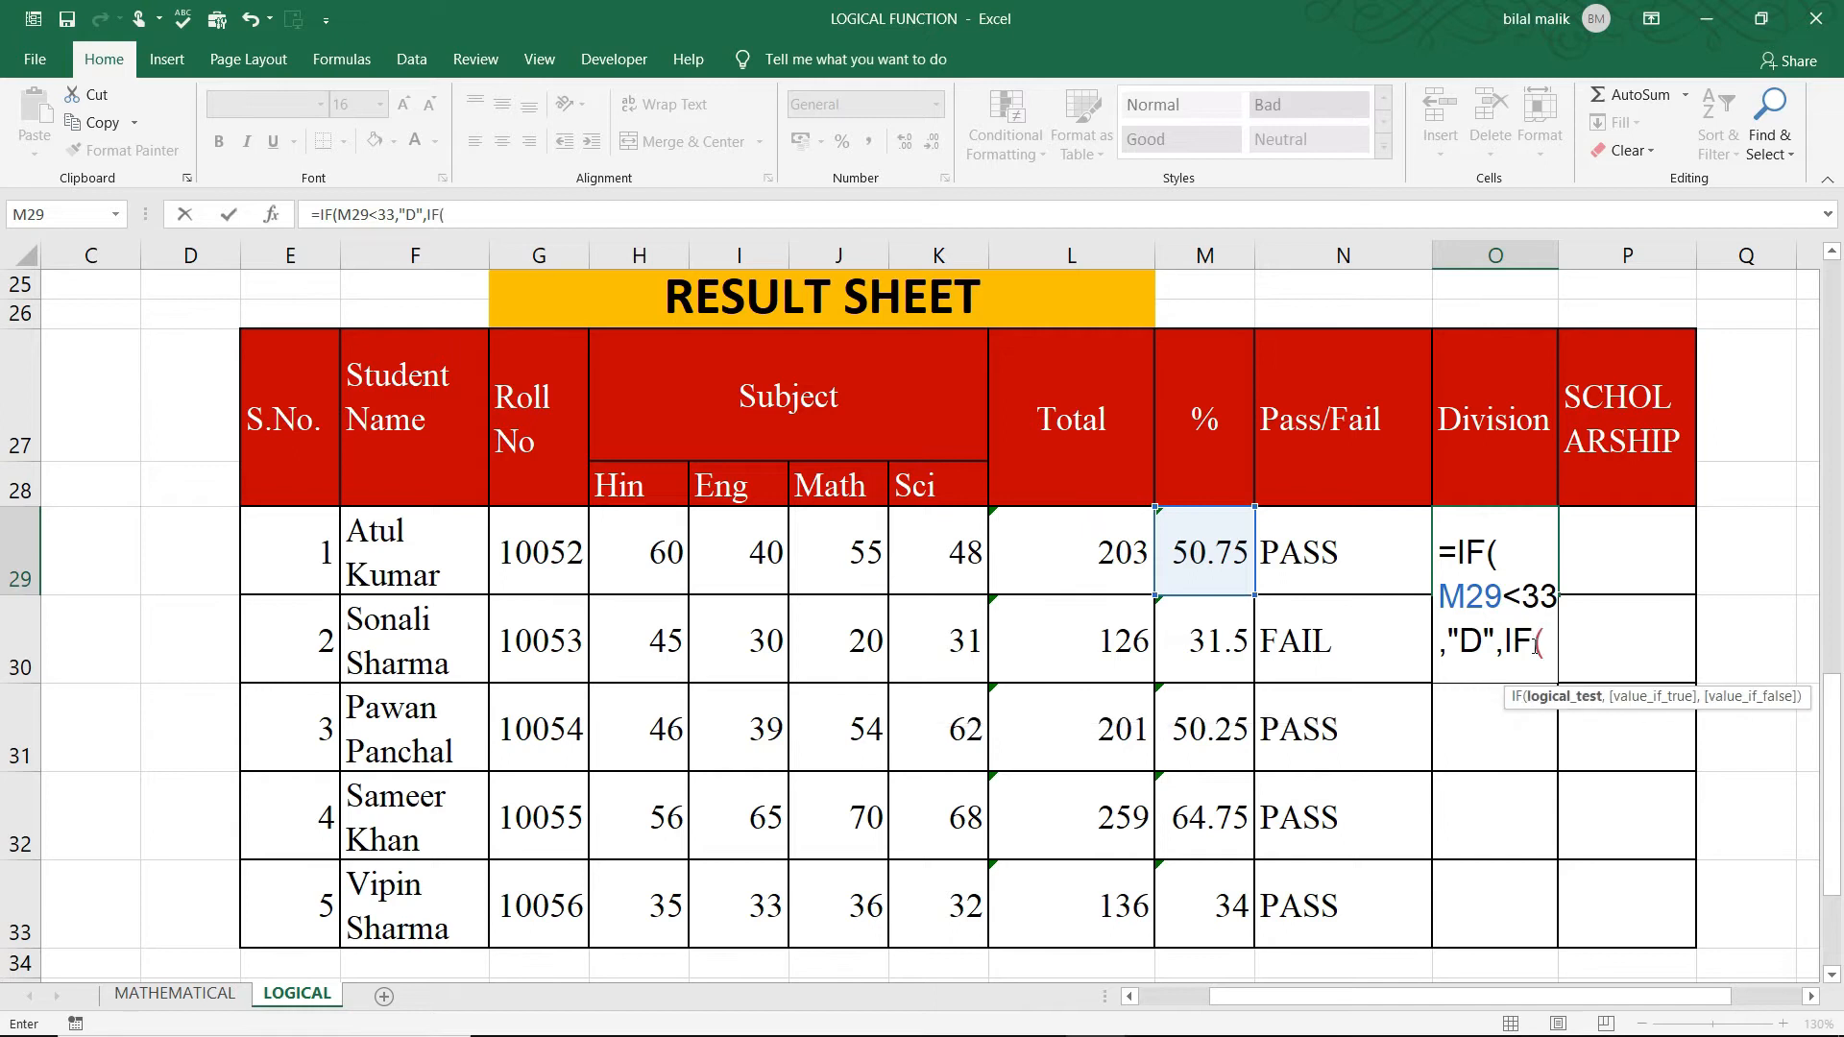
left_click(1206, 539)
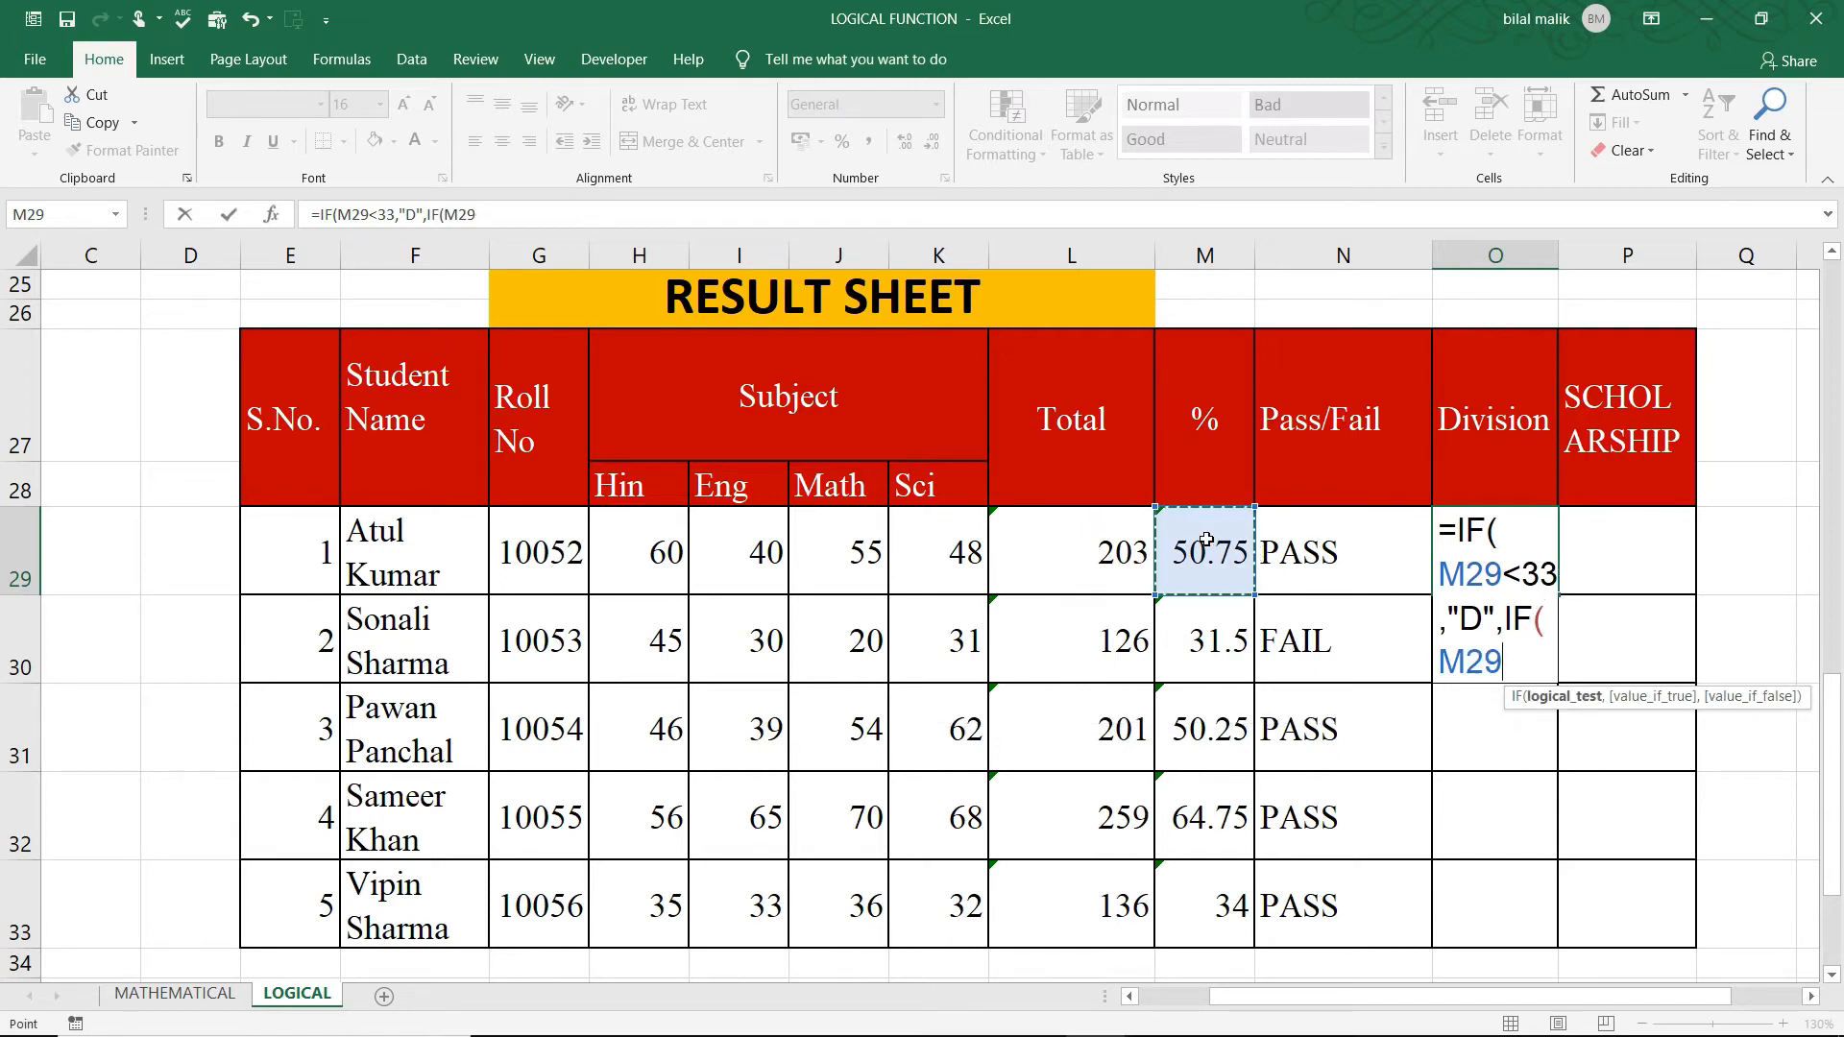
type("<45,\"C")
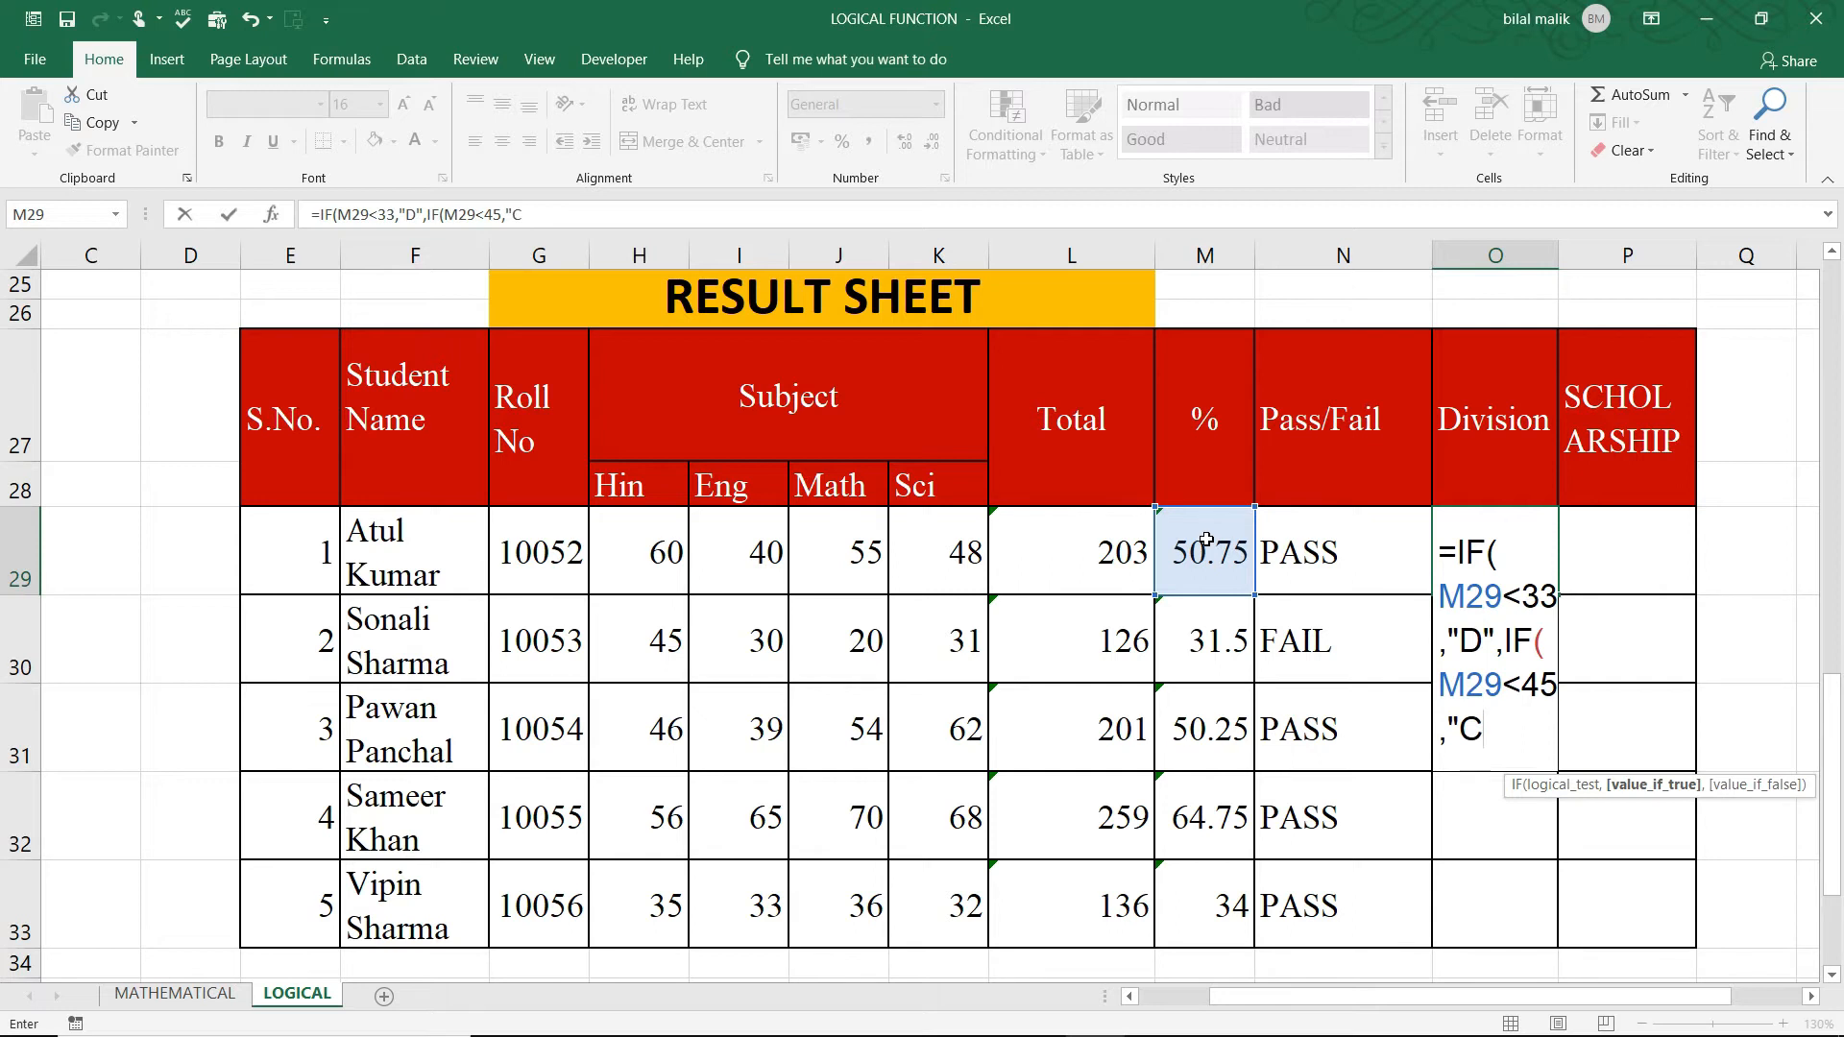
Step: Nest a third IF in the O29 formula that tests M29<75 and returns "B"
type("\",IF")
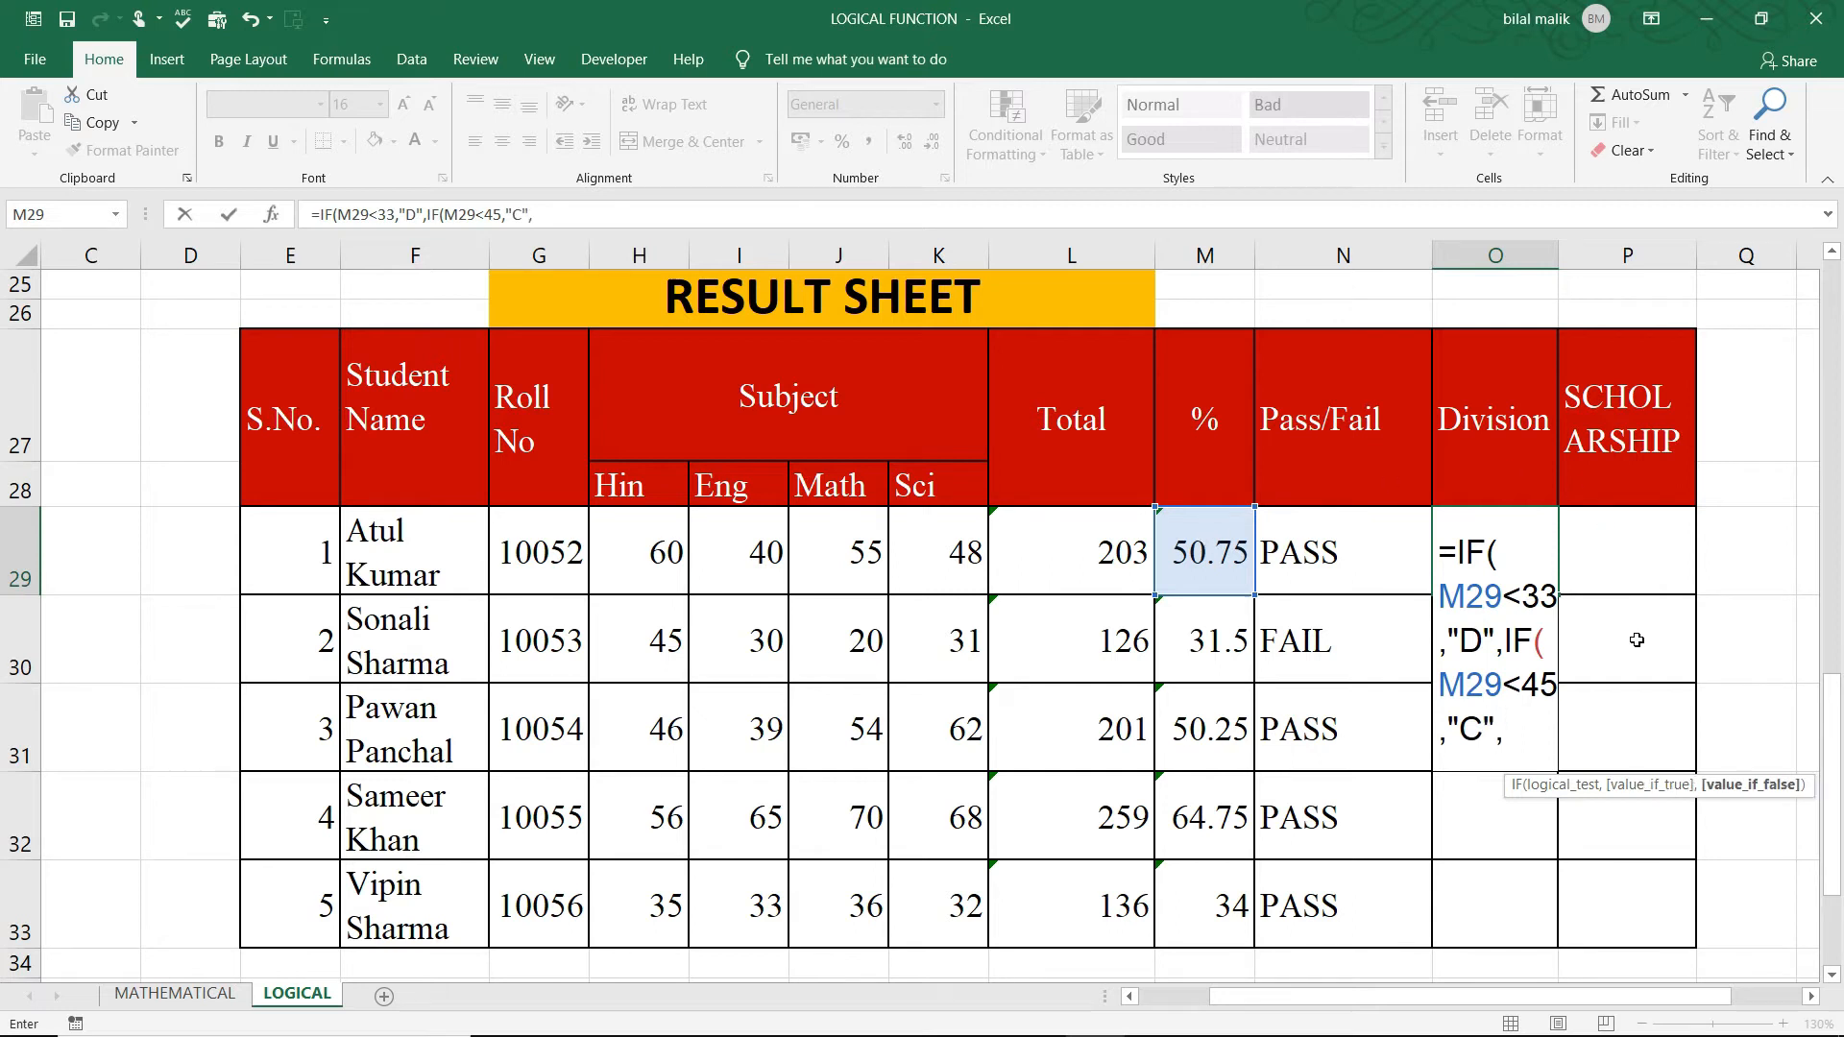
type("(")
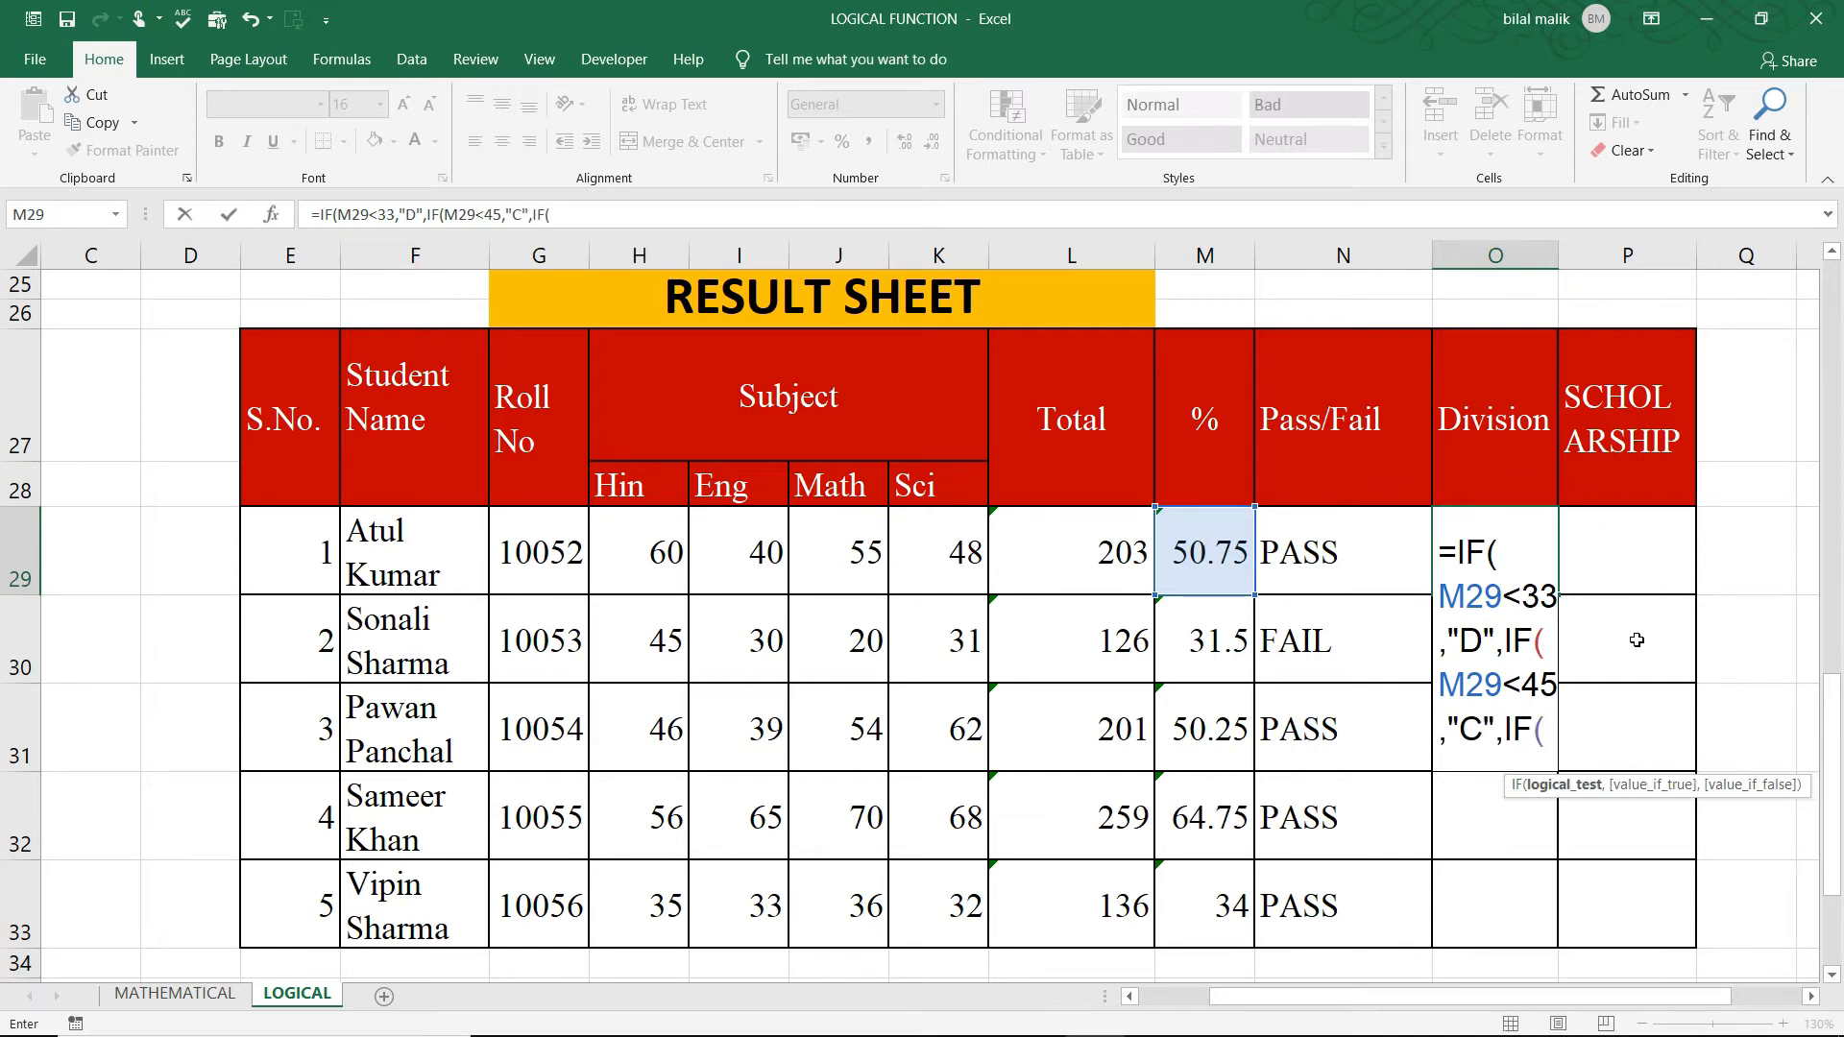
left_click(1182, 519)
type("<")
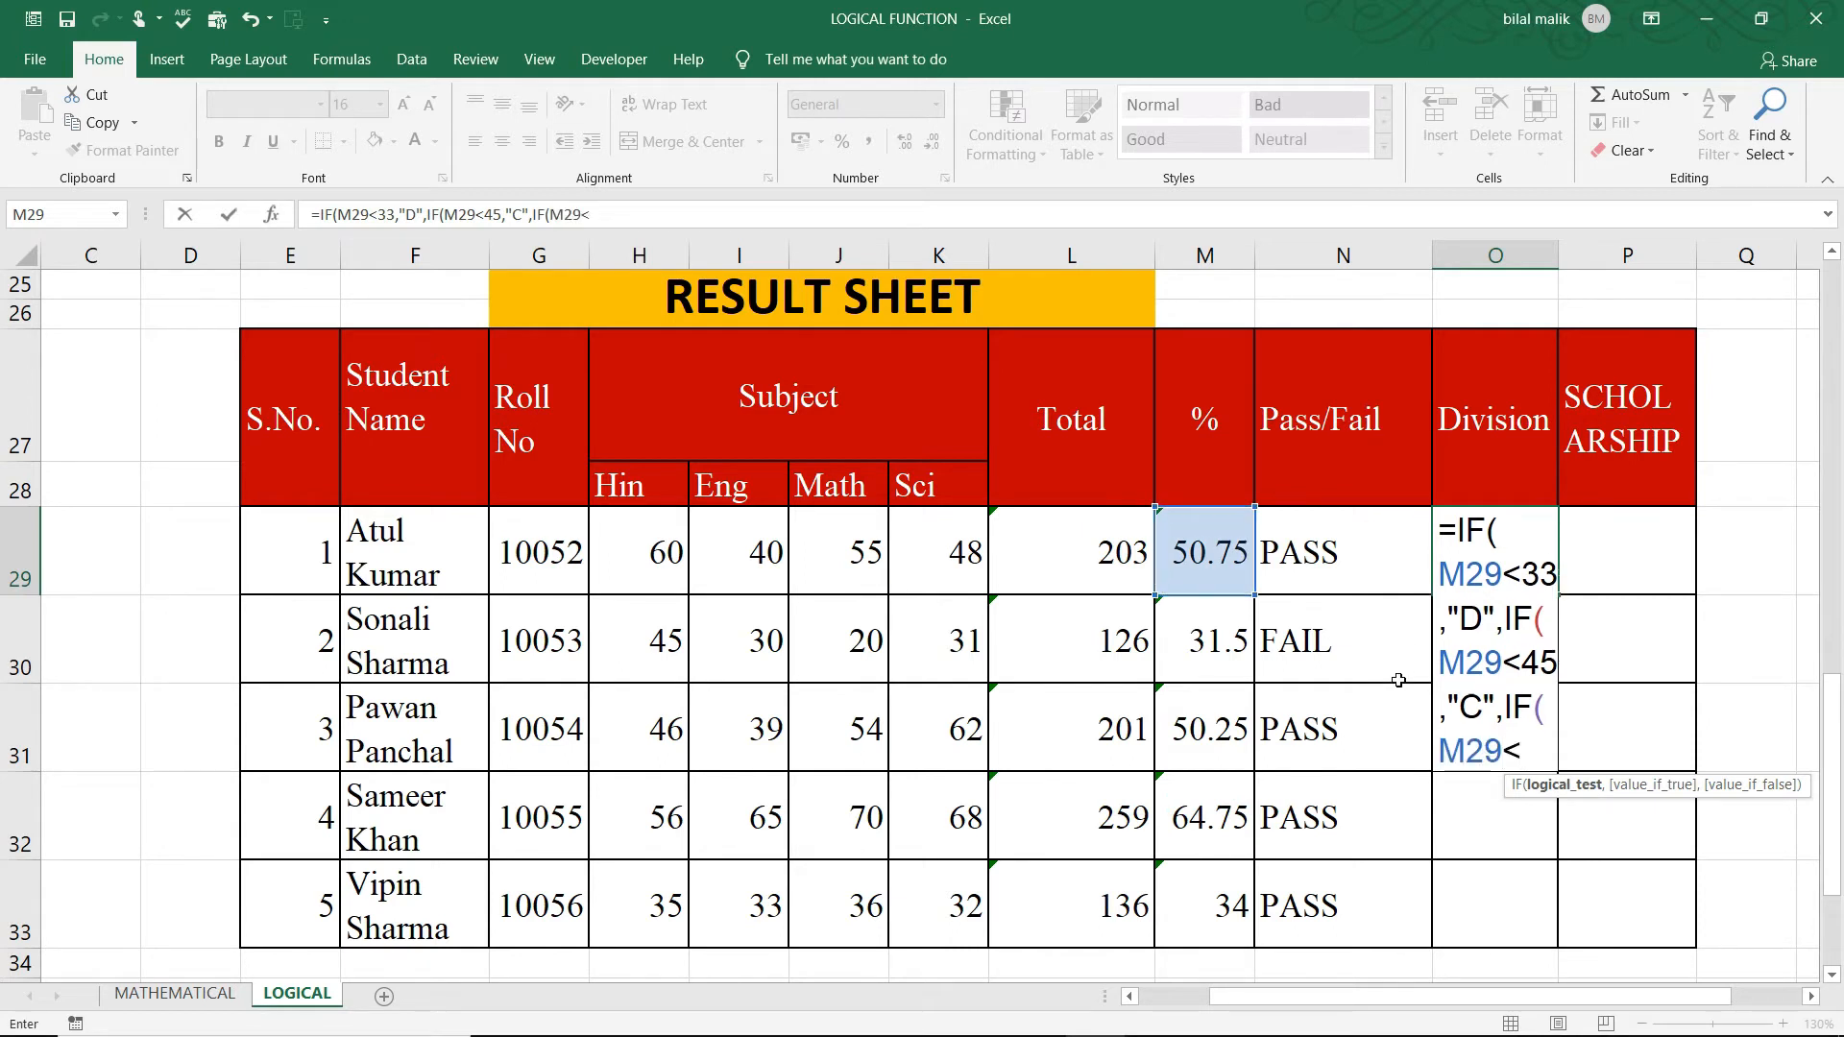
type("75,")
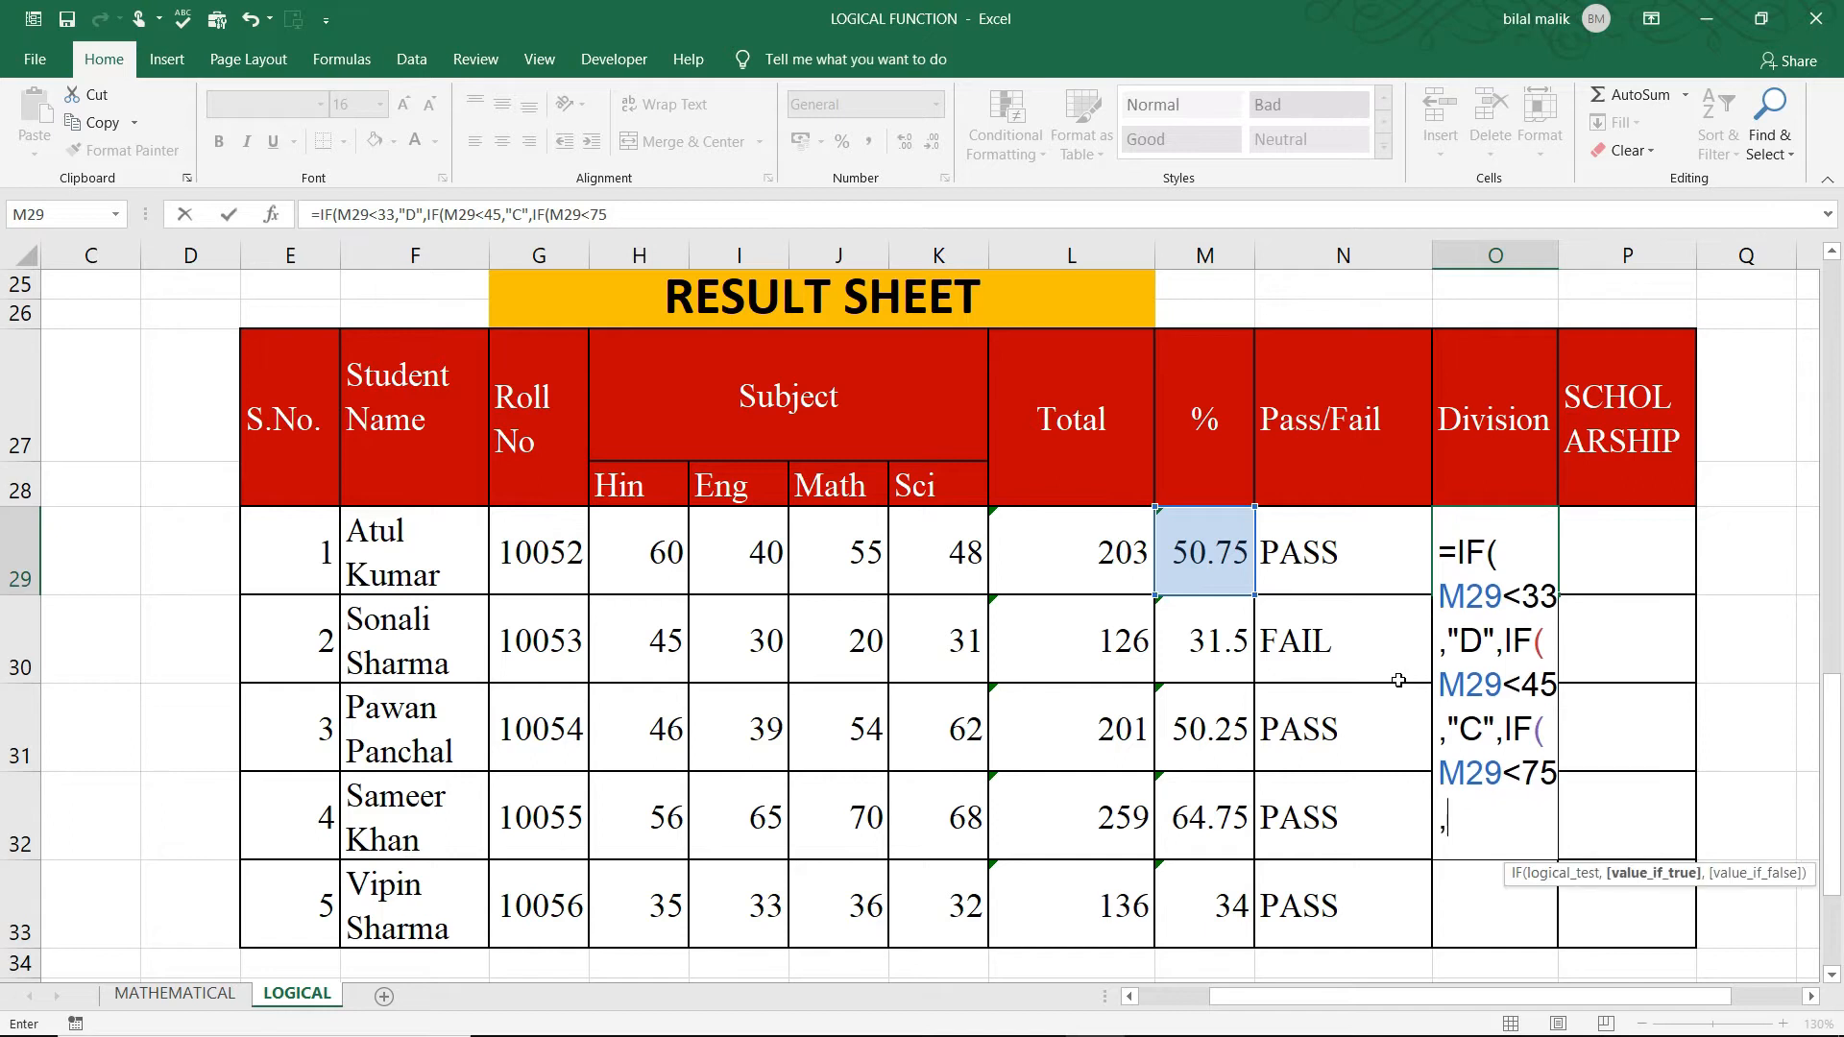
type("\"B\",IF(")
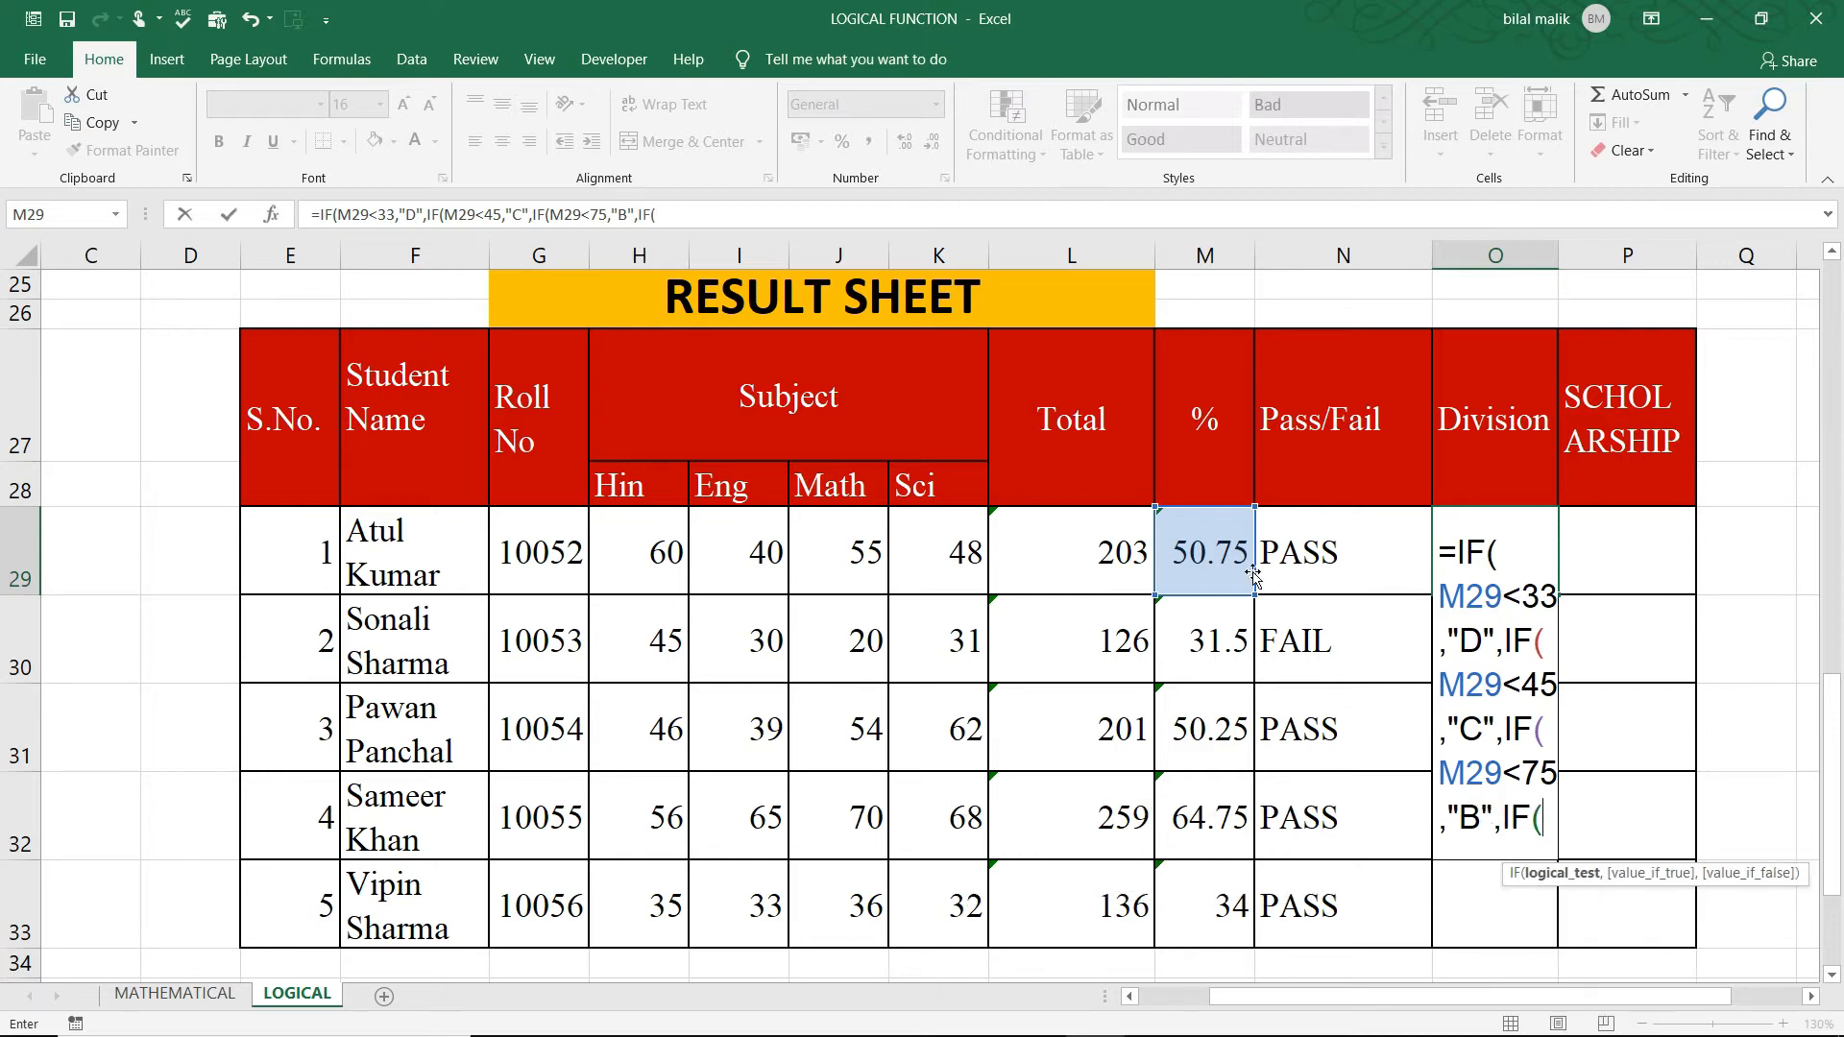
Step: Complete the O29 formula with a fourth nested IF that returns "A" for M29<=100 and an empty string otherwise
left_click(1215, 556)
type("<=")
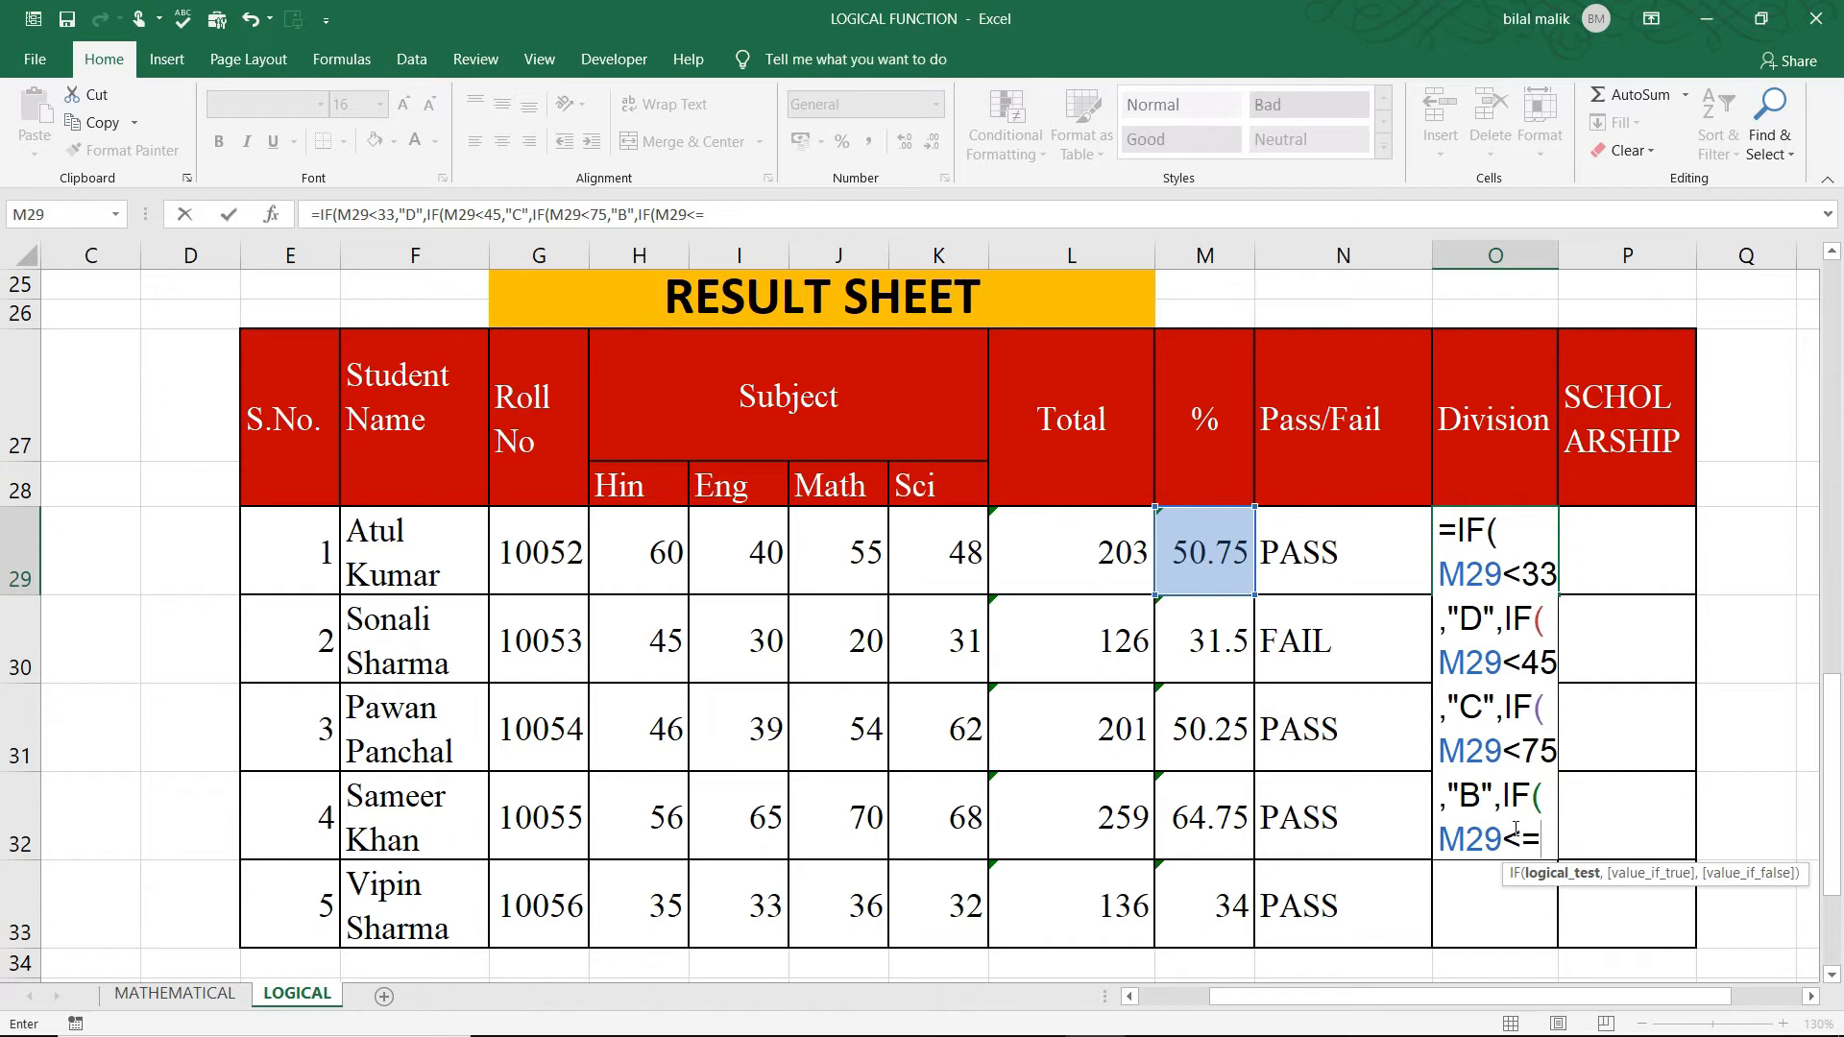
type("100")
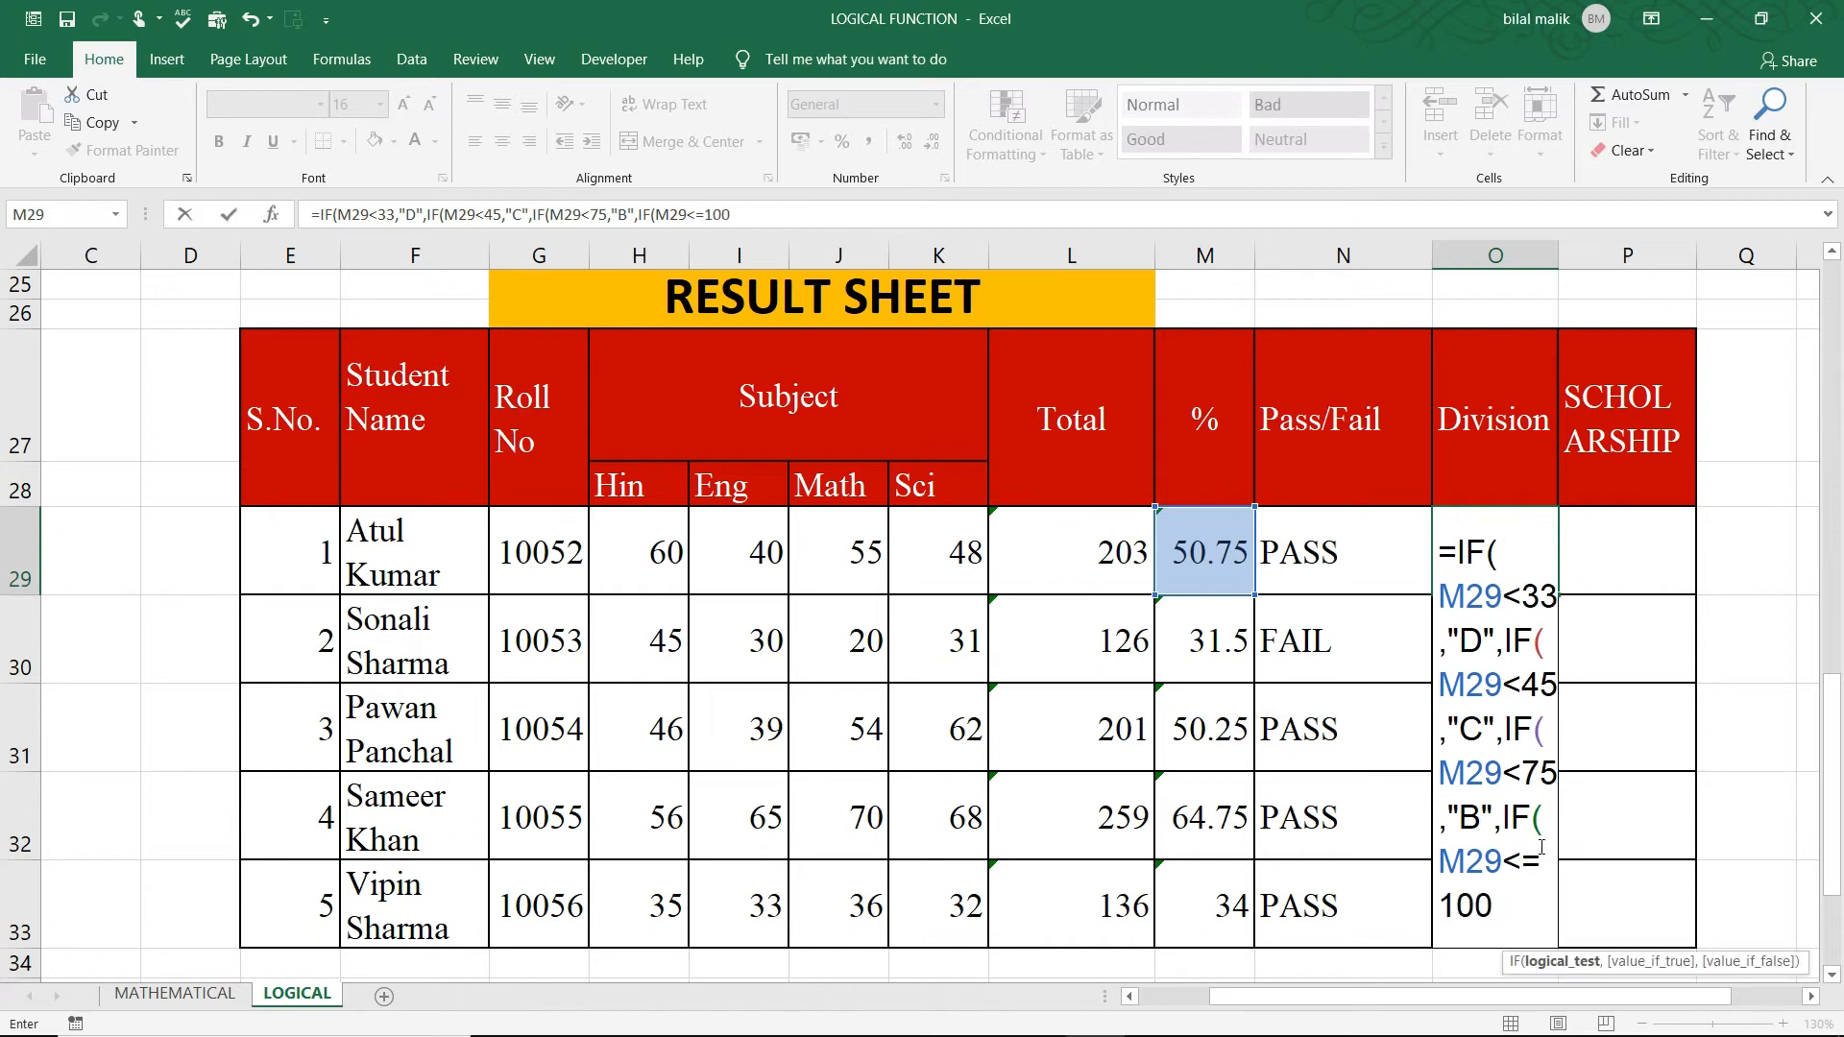
type(",\"A\",")
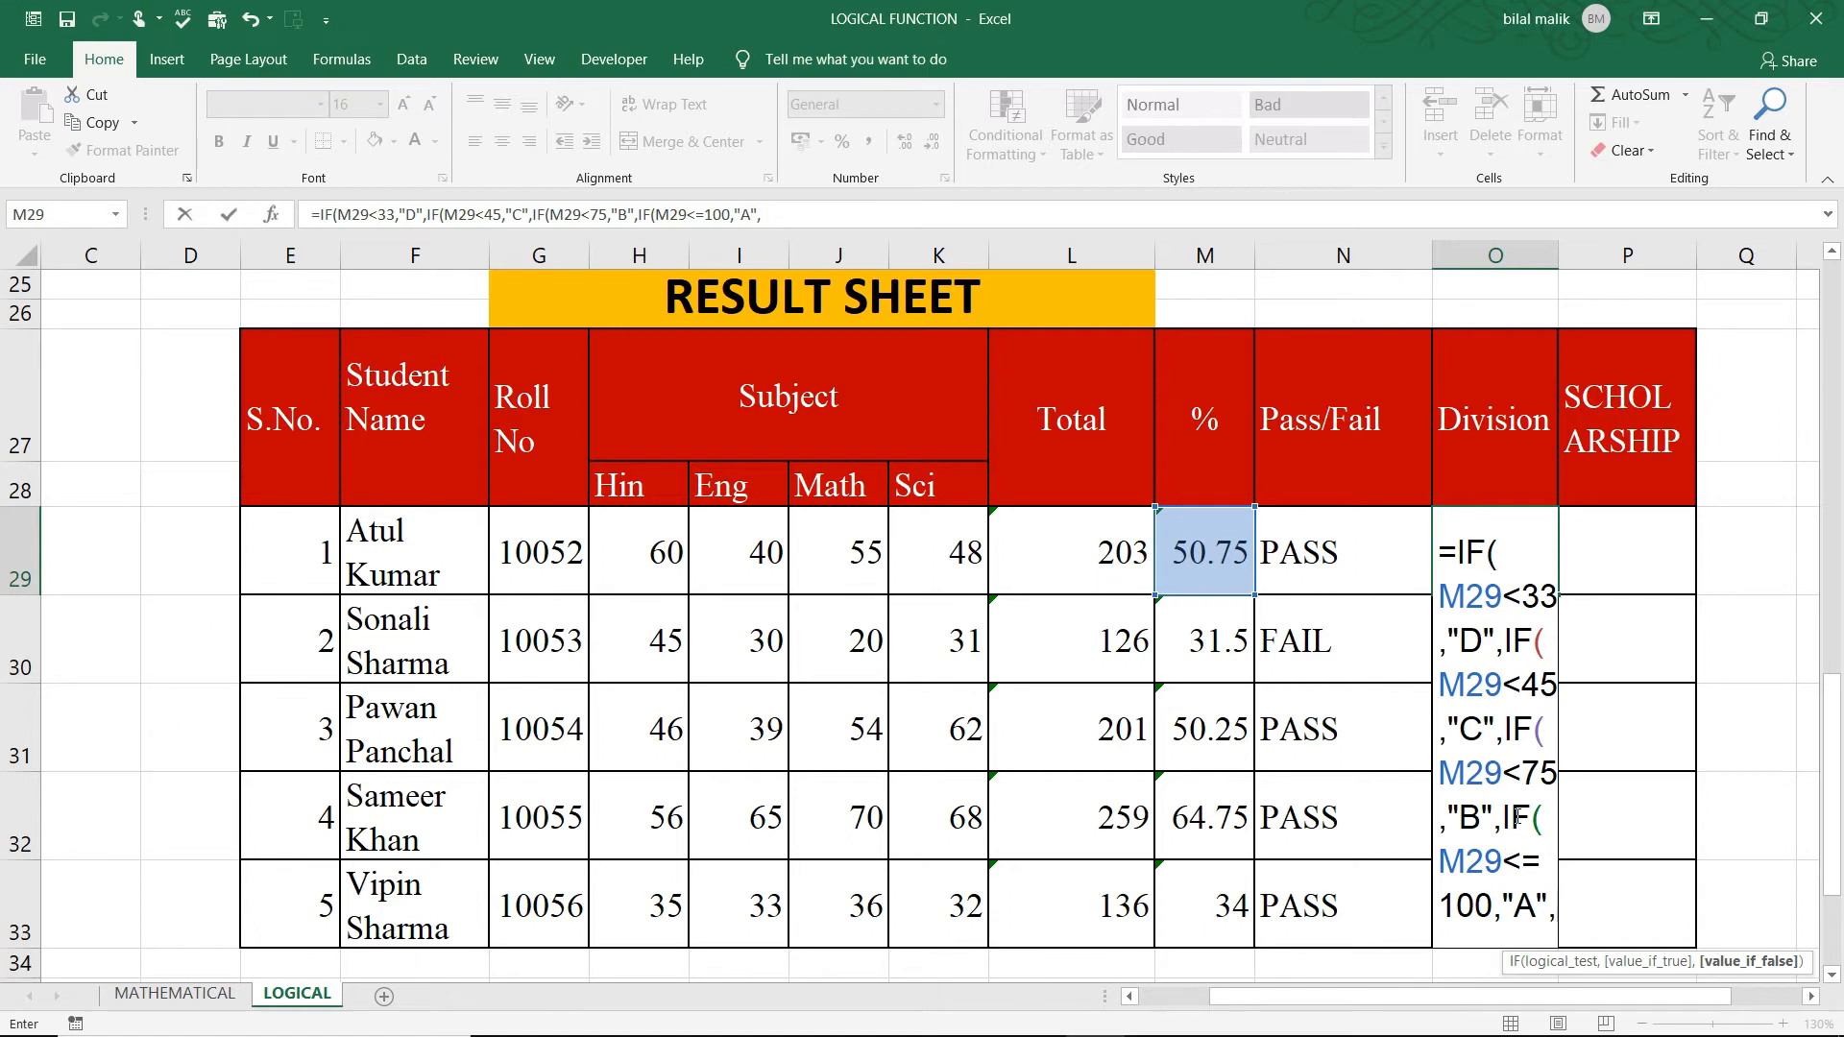
type("\"\"")
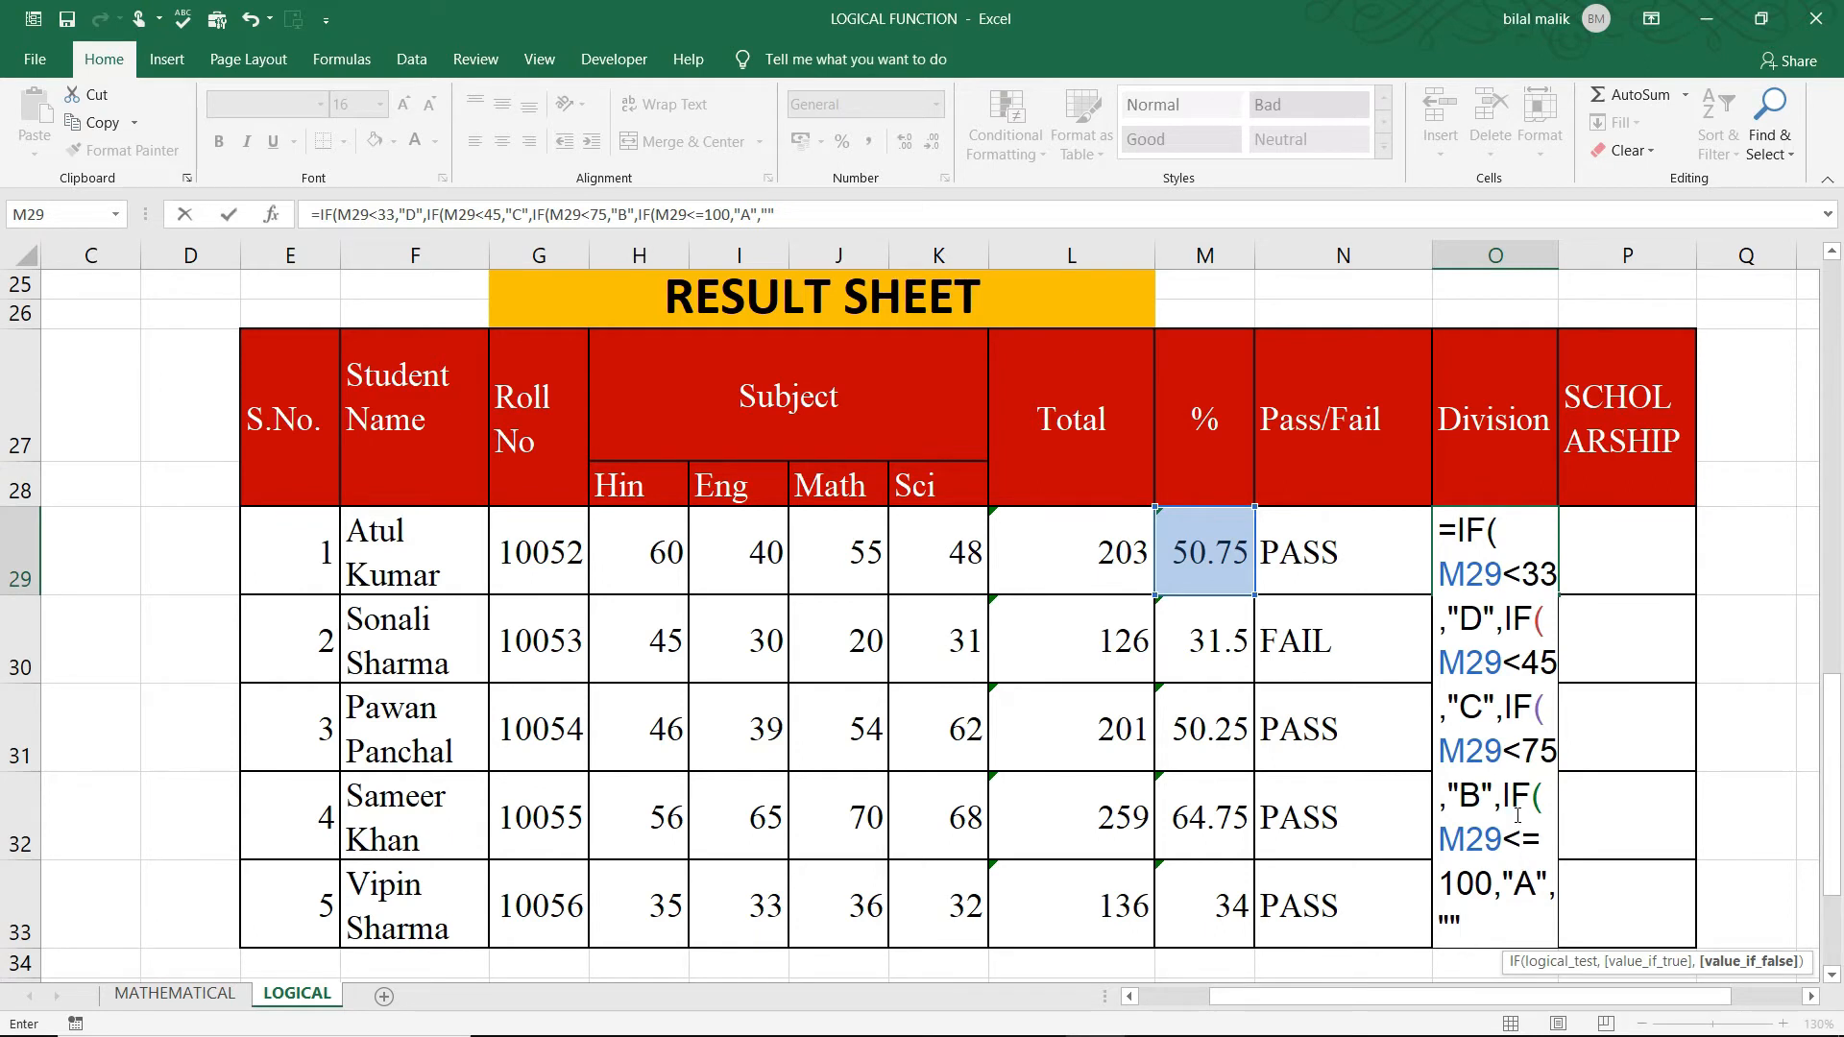
type("))))")
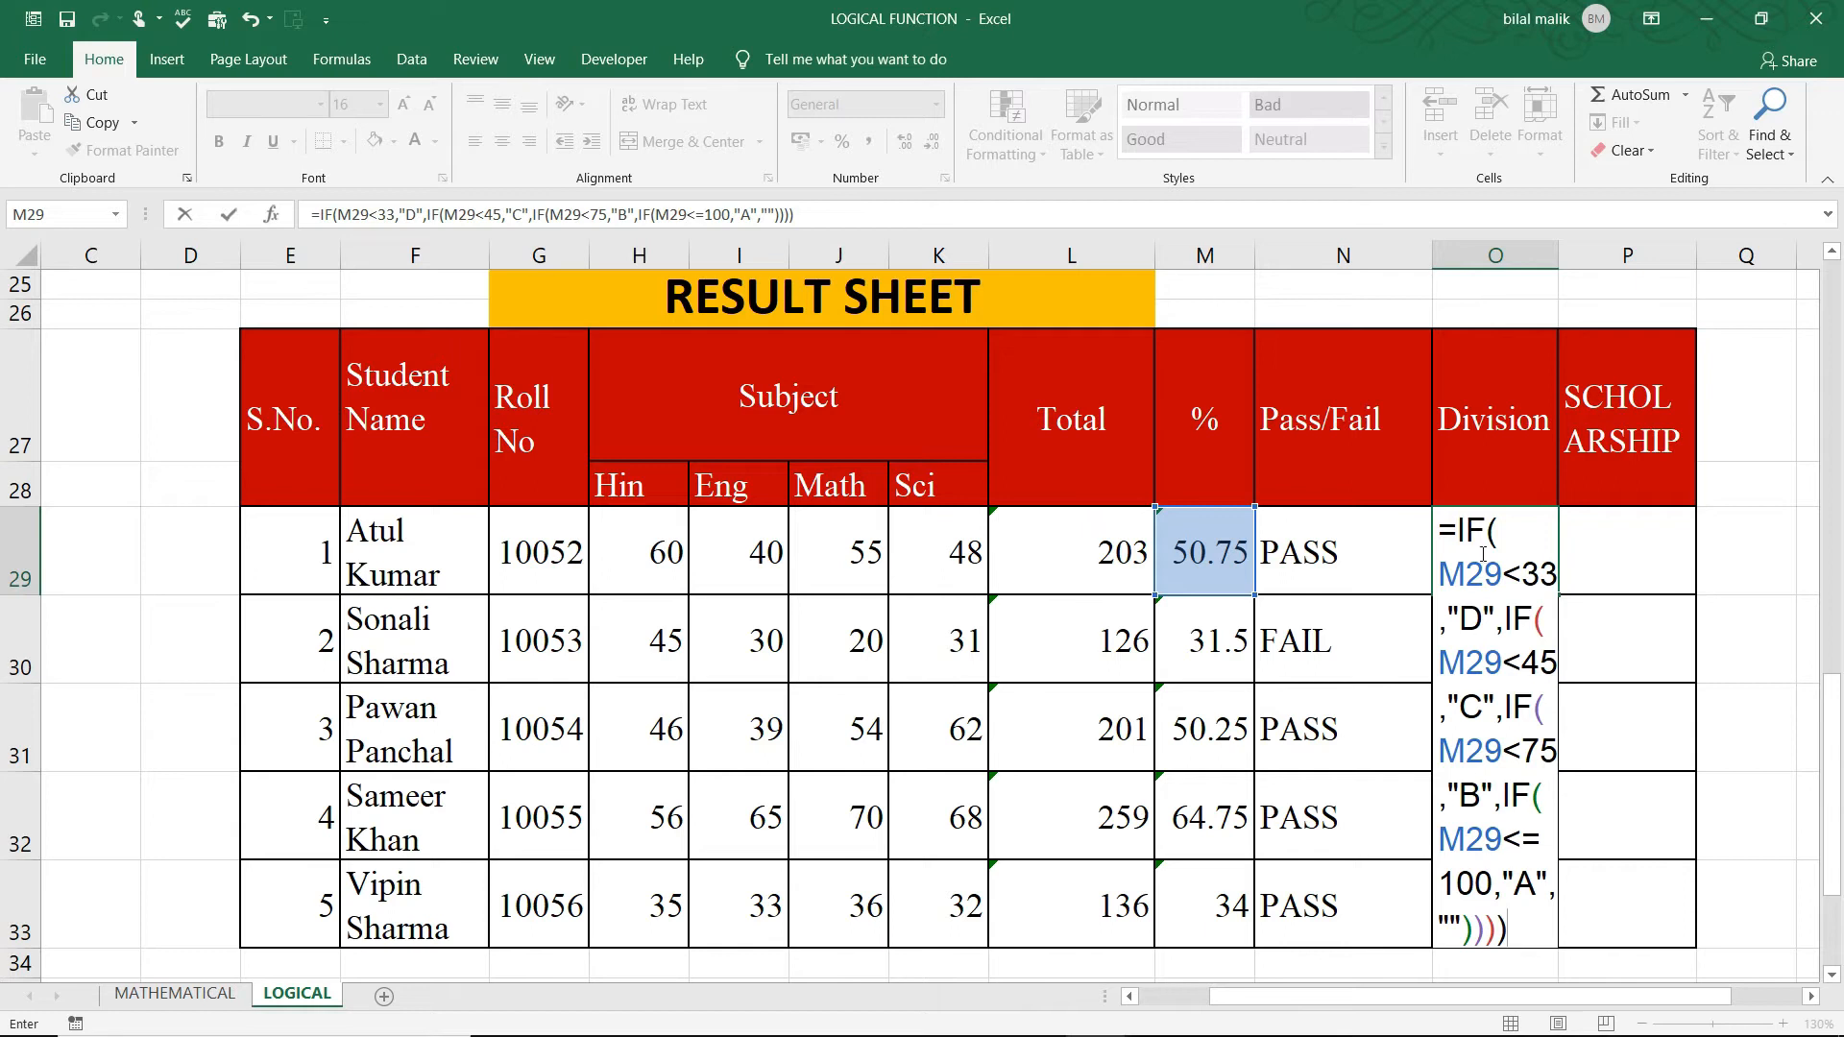
key("Return")
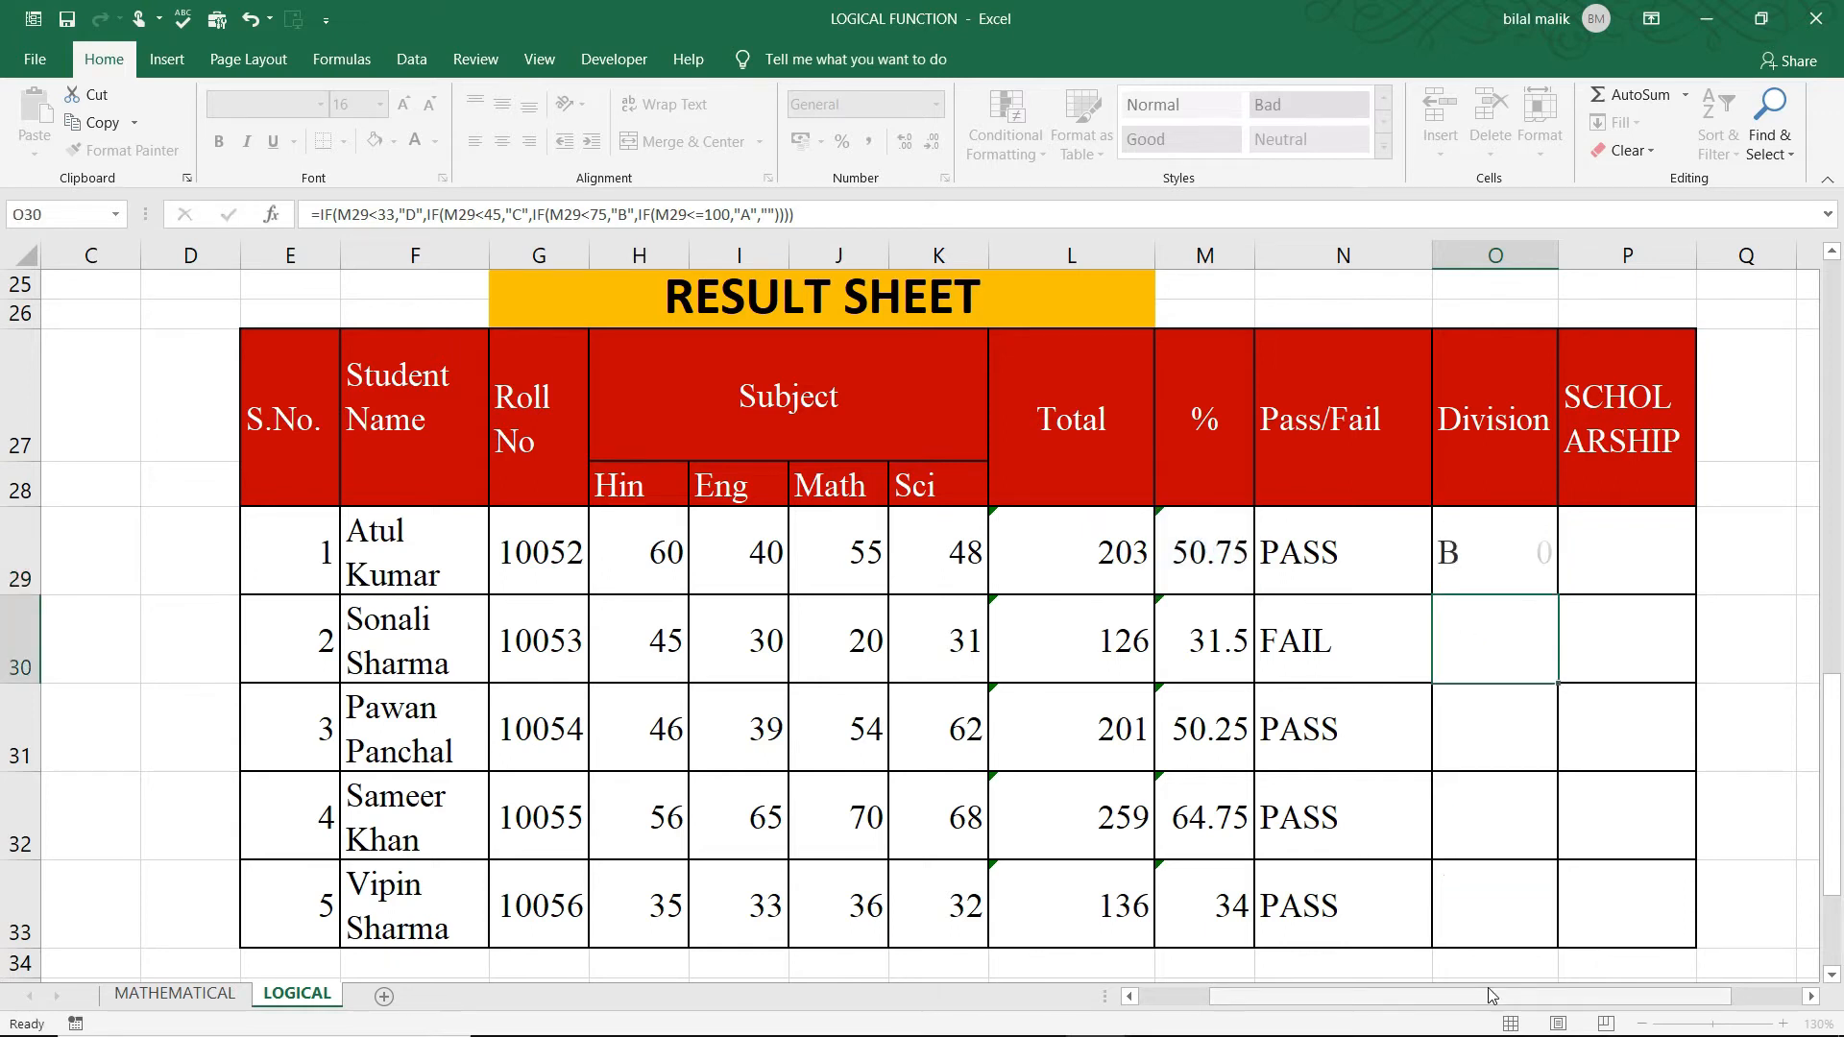
Step: Fill the nested IF Division formula from O29 down to O33 and check the second student's result
left_click_drag(1474, 571, 1493, 895)
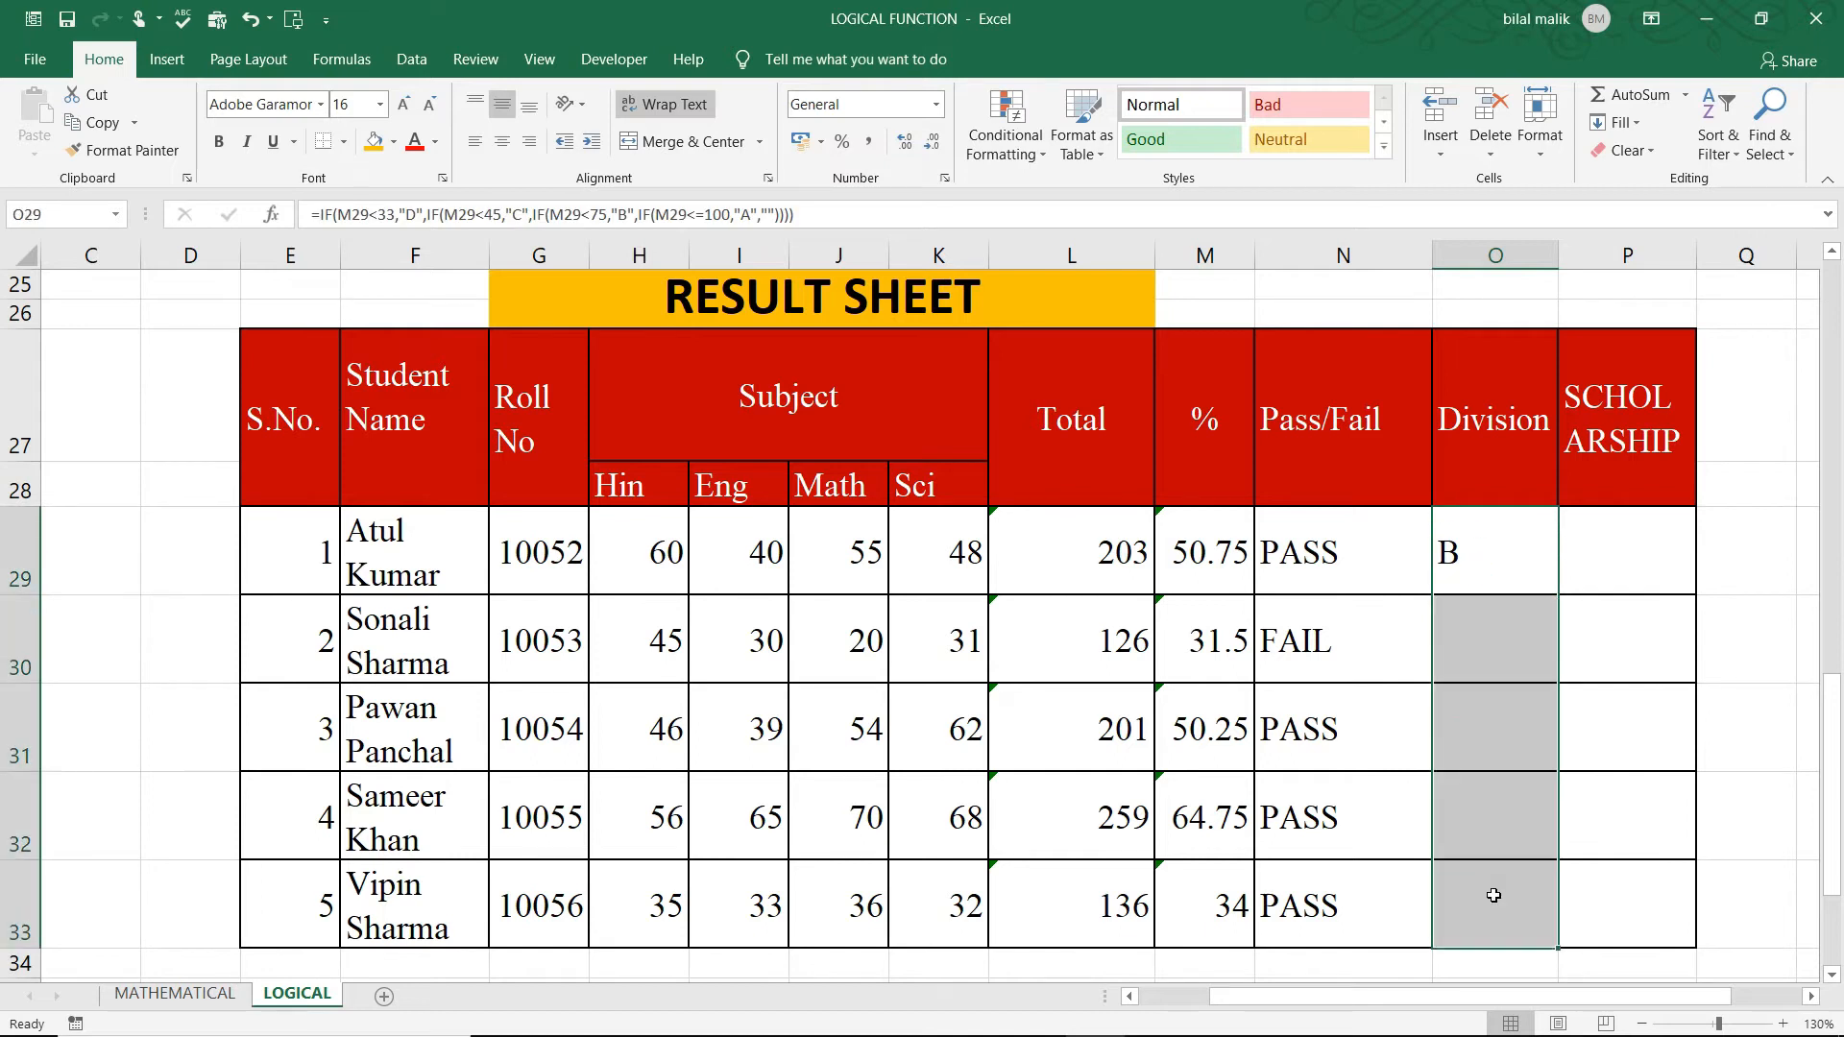
key("ctrl+d")
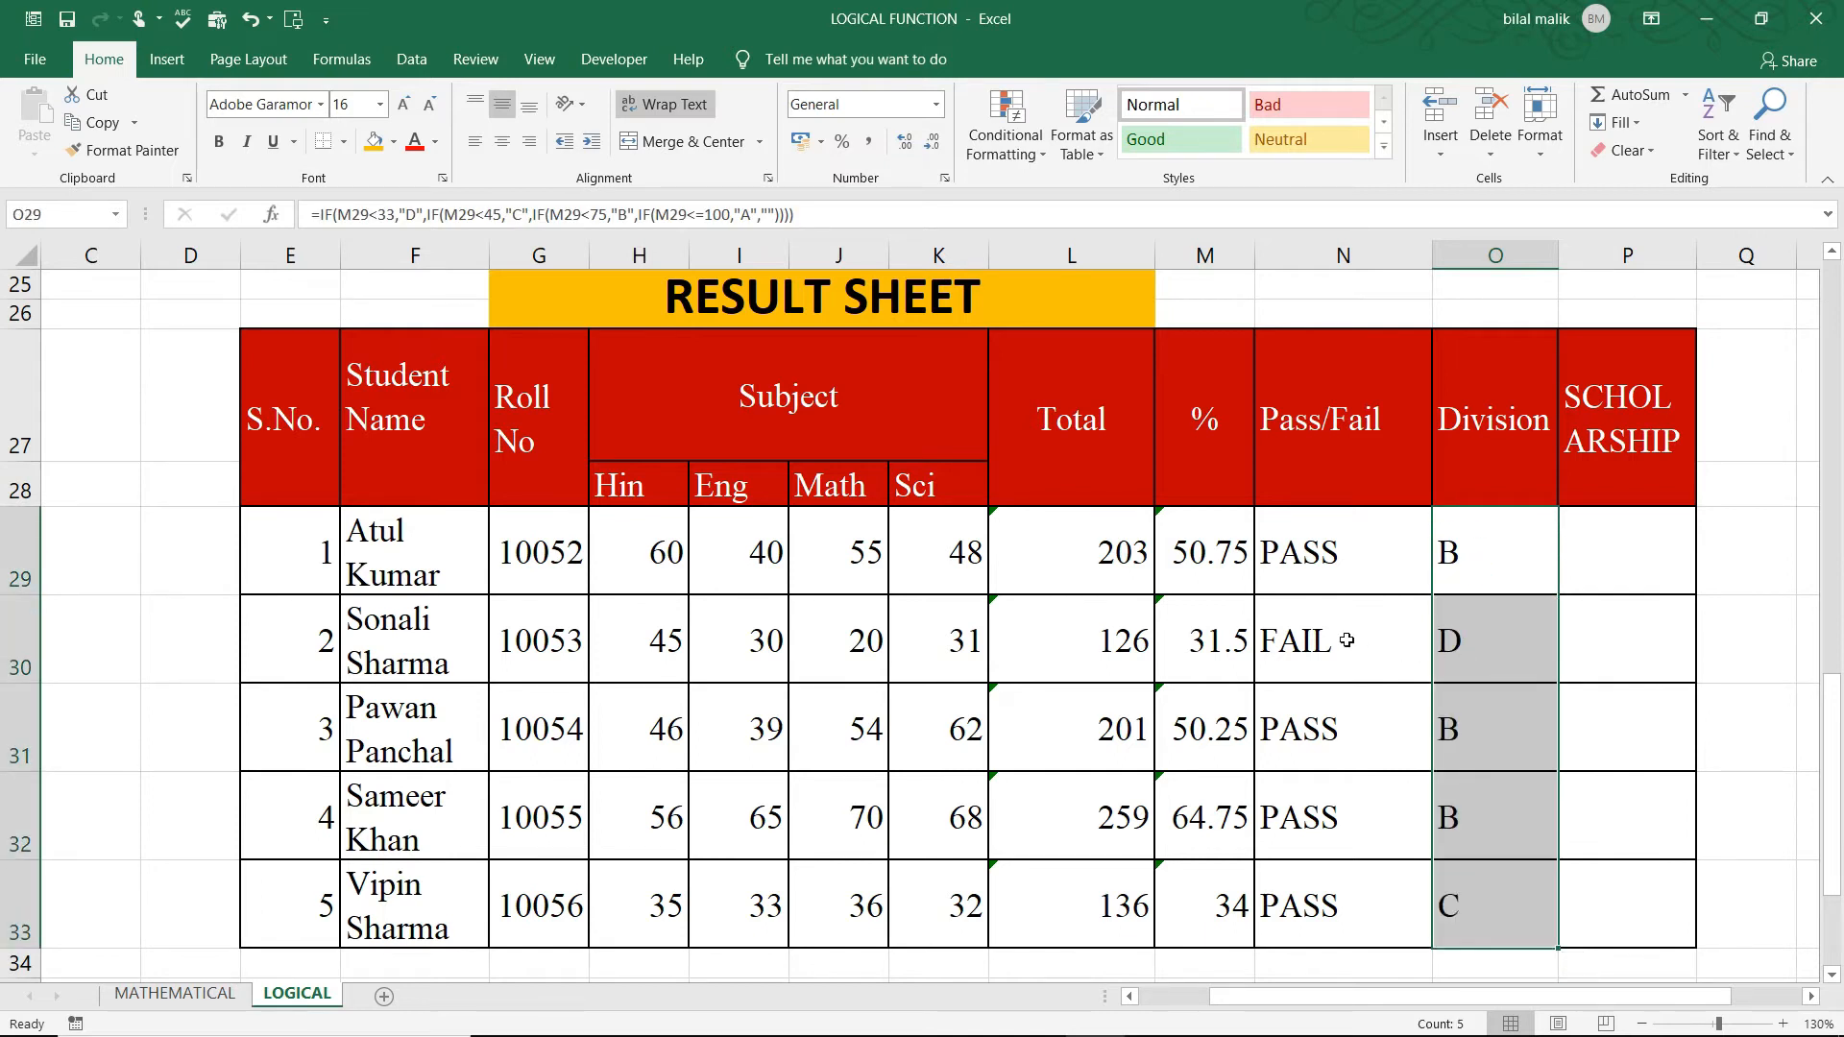
left_click(1347, 640)
left_click(1482, 627)
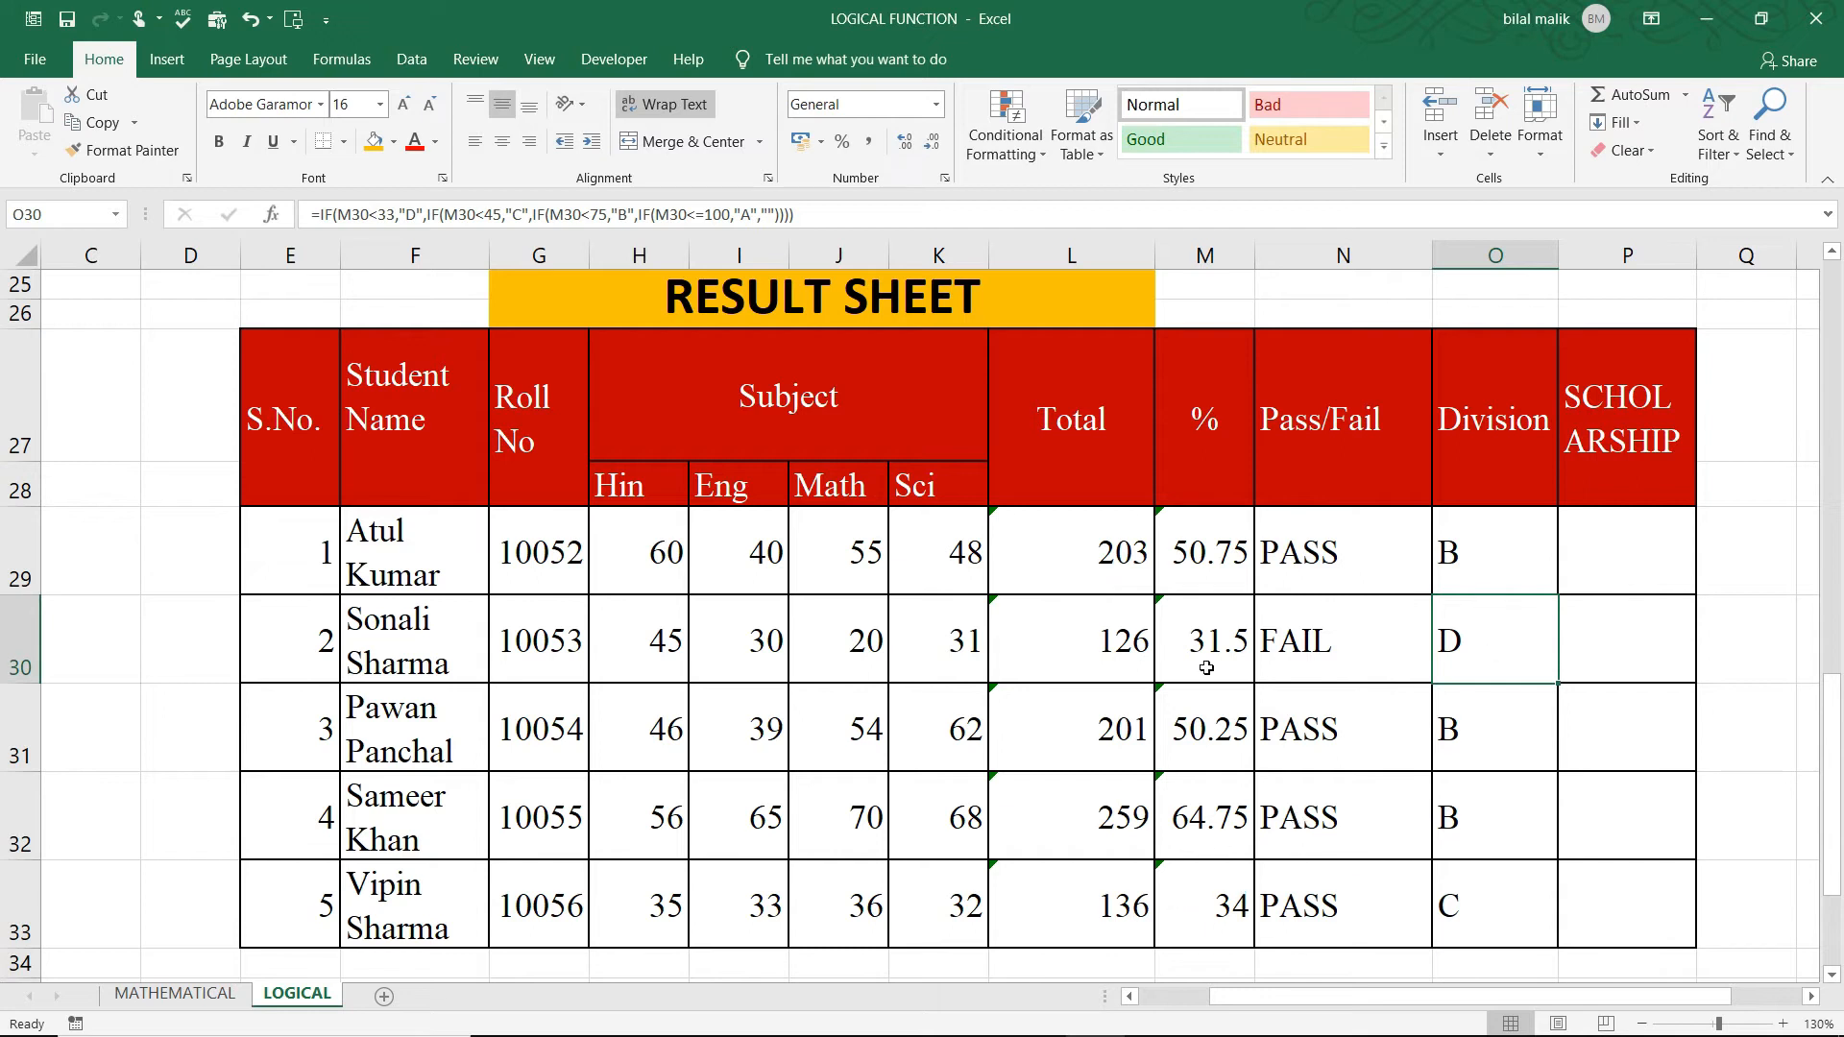
Step: Set the first student's Hin, Eng, Math and Sci marks to 100 each and check the Division result in O29
key("Up")
key("Left")
key("Left")
key("Left")
key("Left")
key("Left")
key("Left")
key("Left")
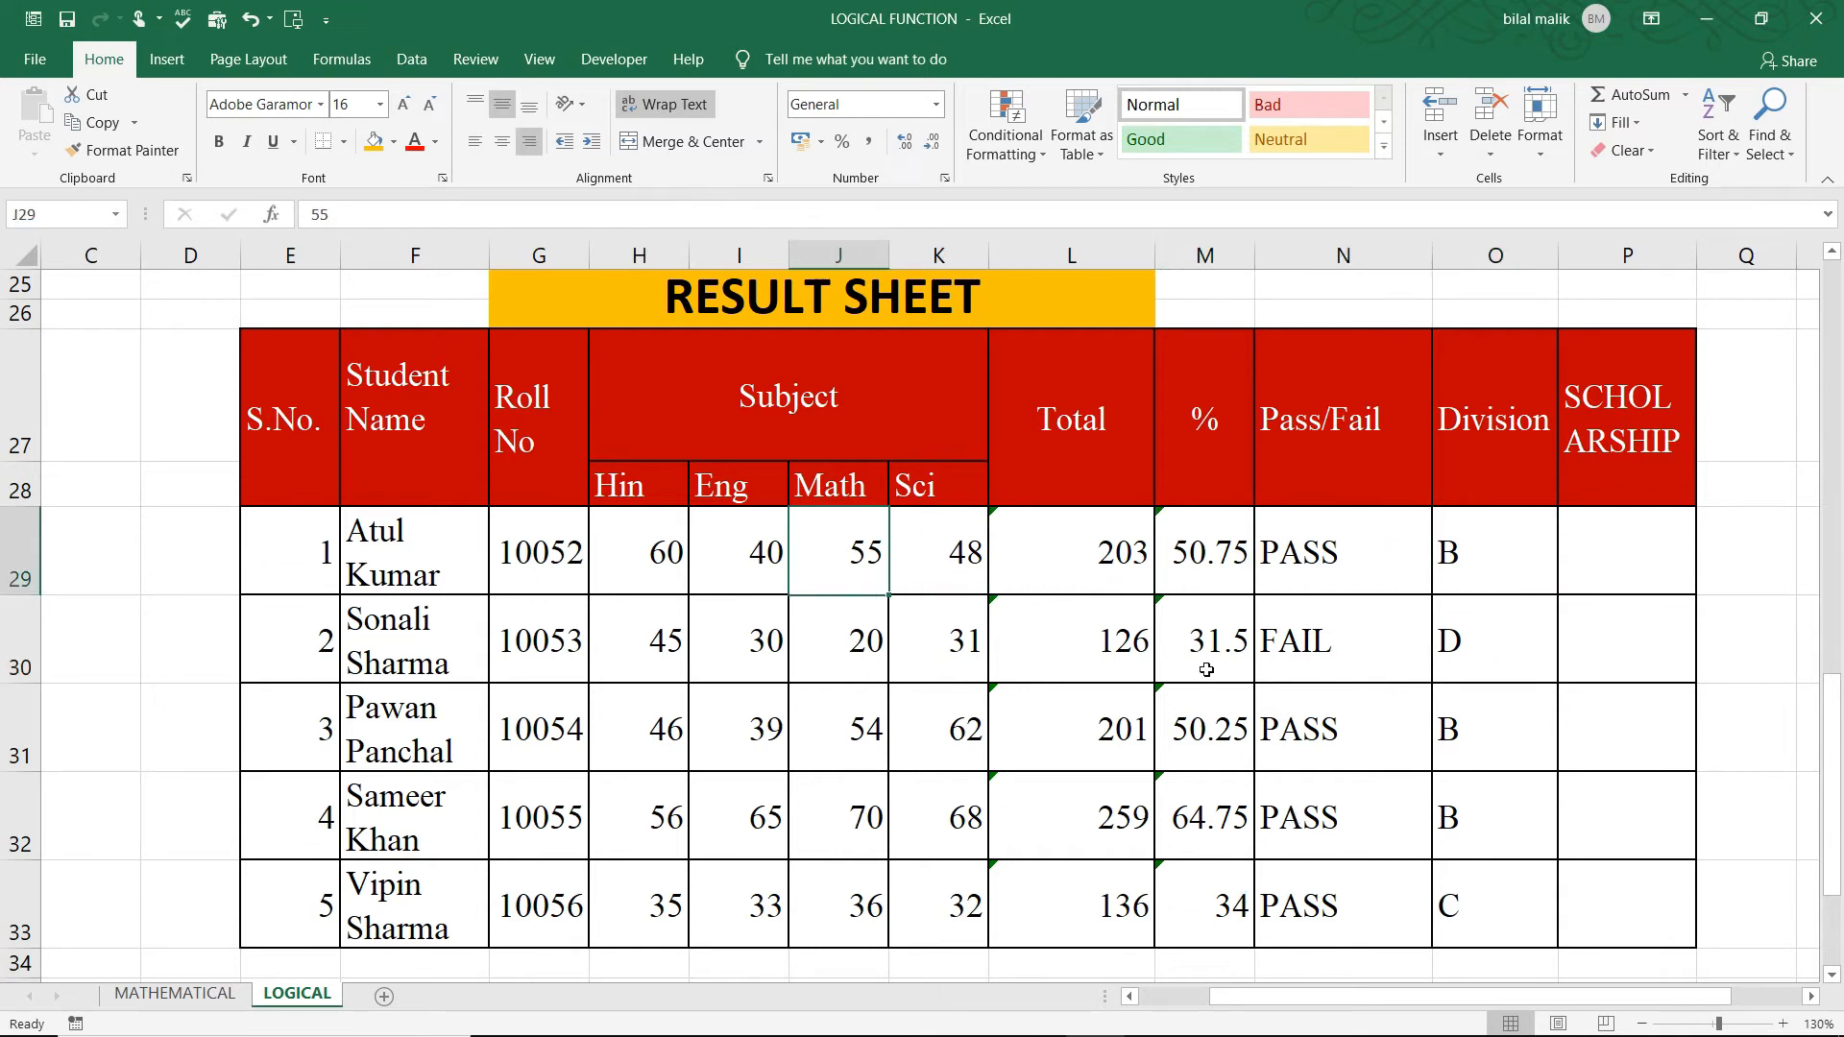
type("100")
key("Tab")
type("100")
key("Tab")
type("100")
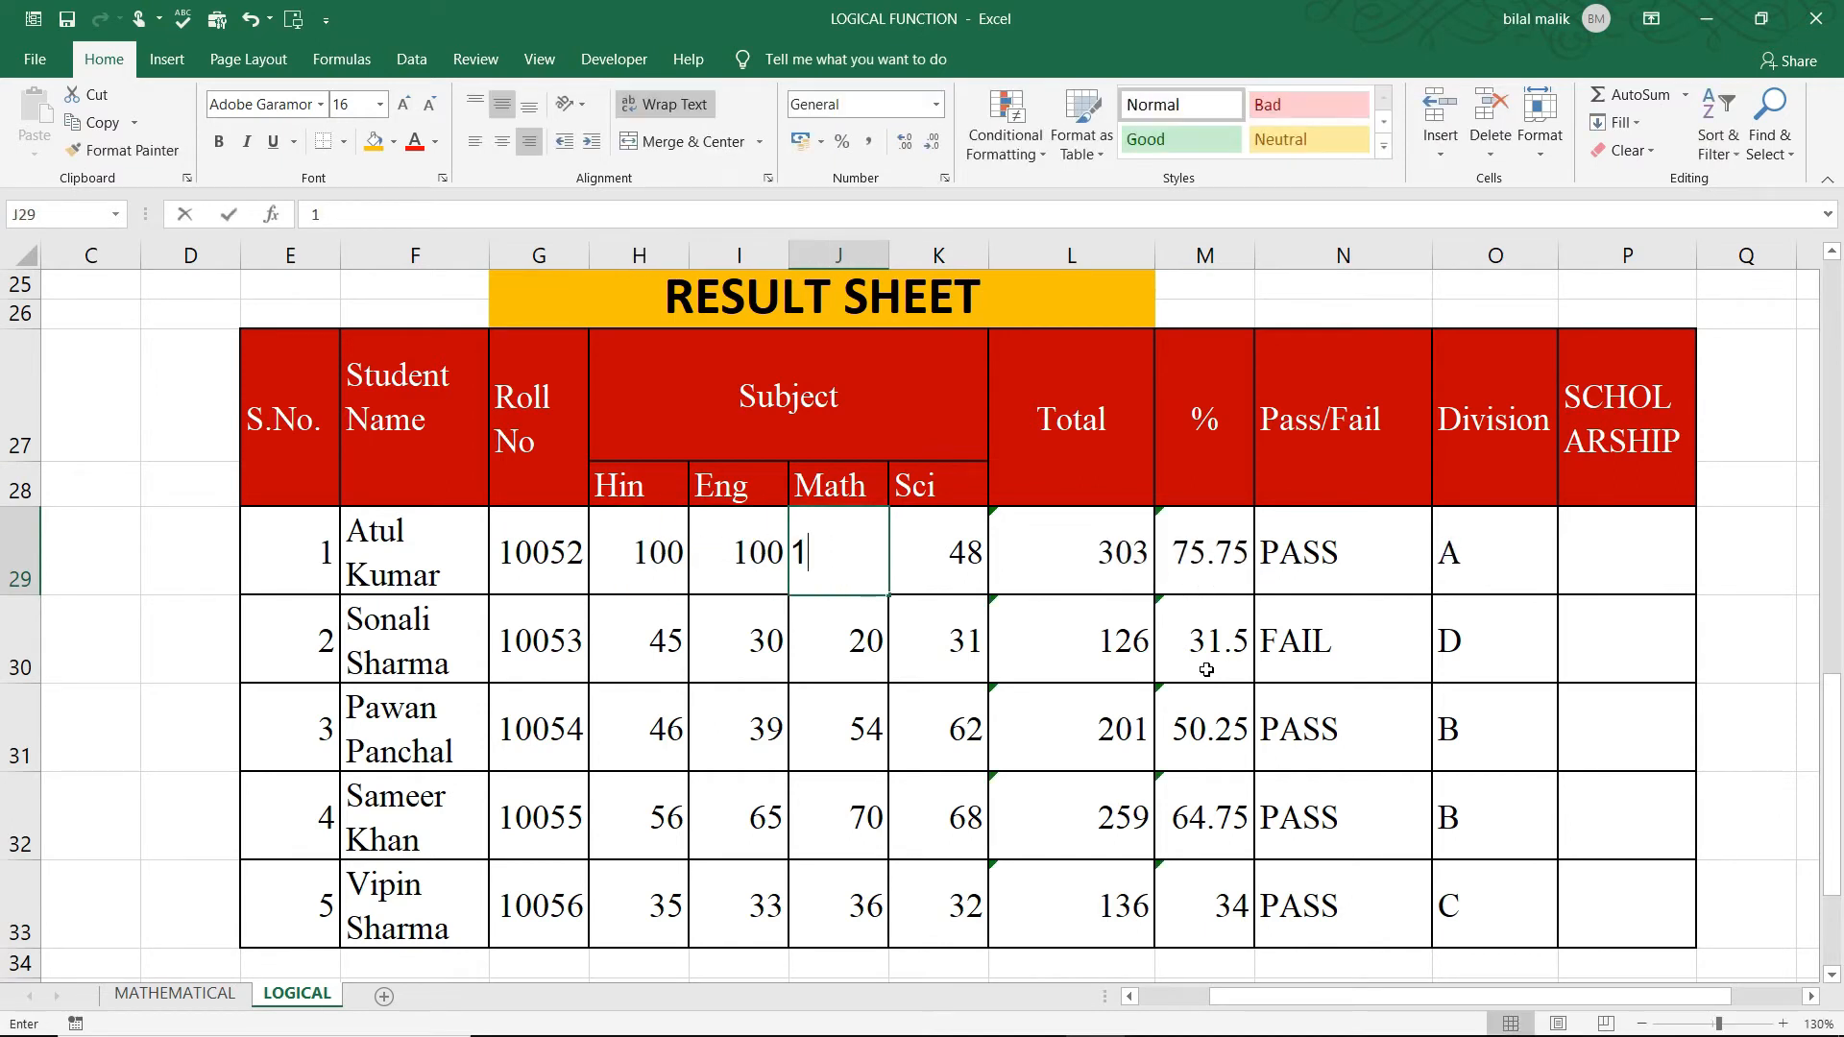
key("Tab")
type("100")
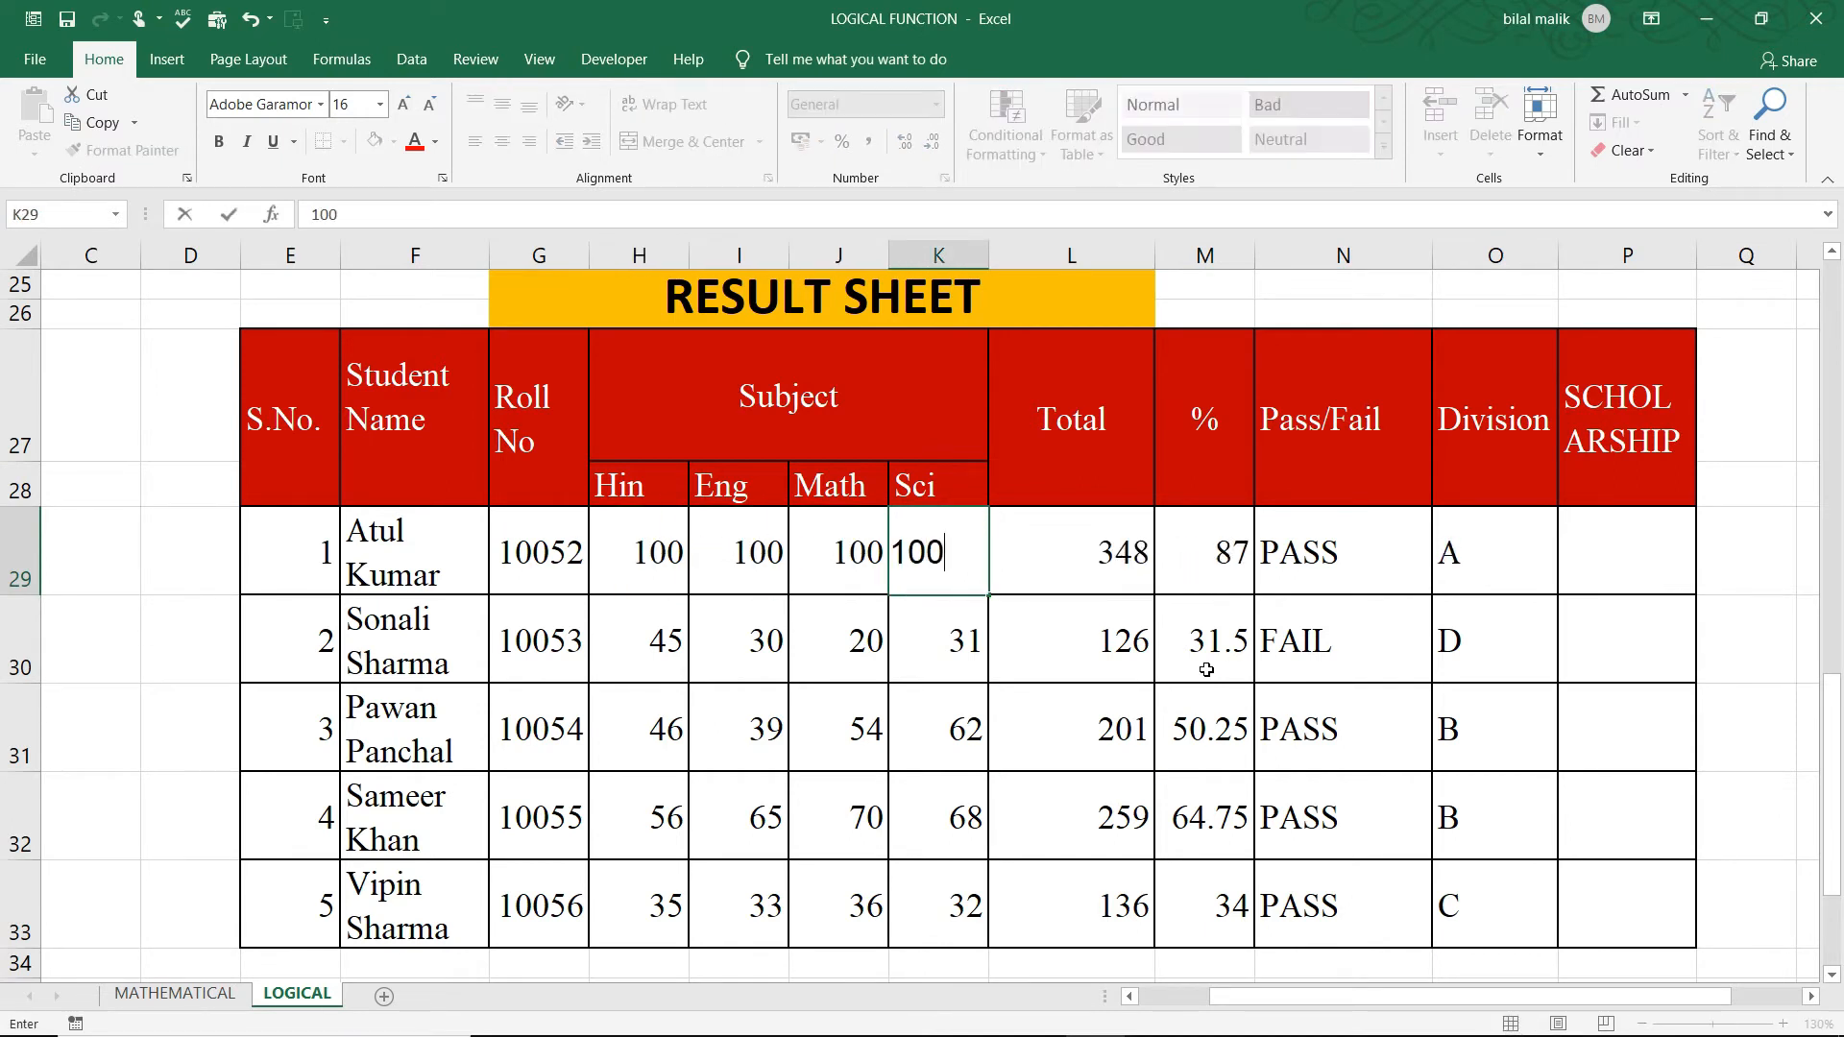
key("Tab")
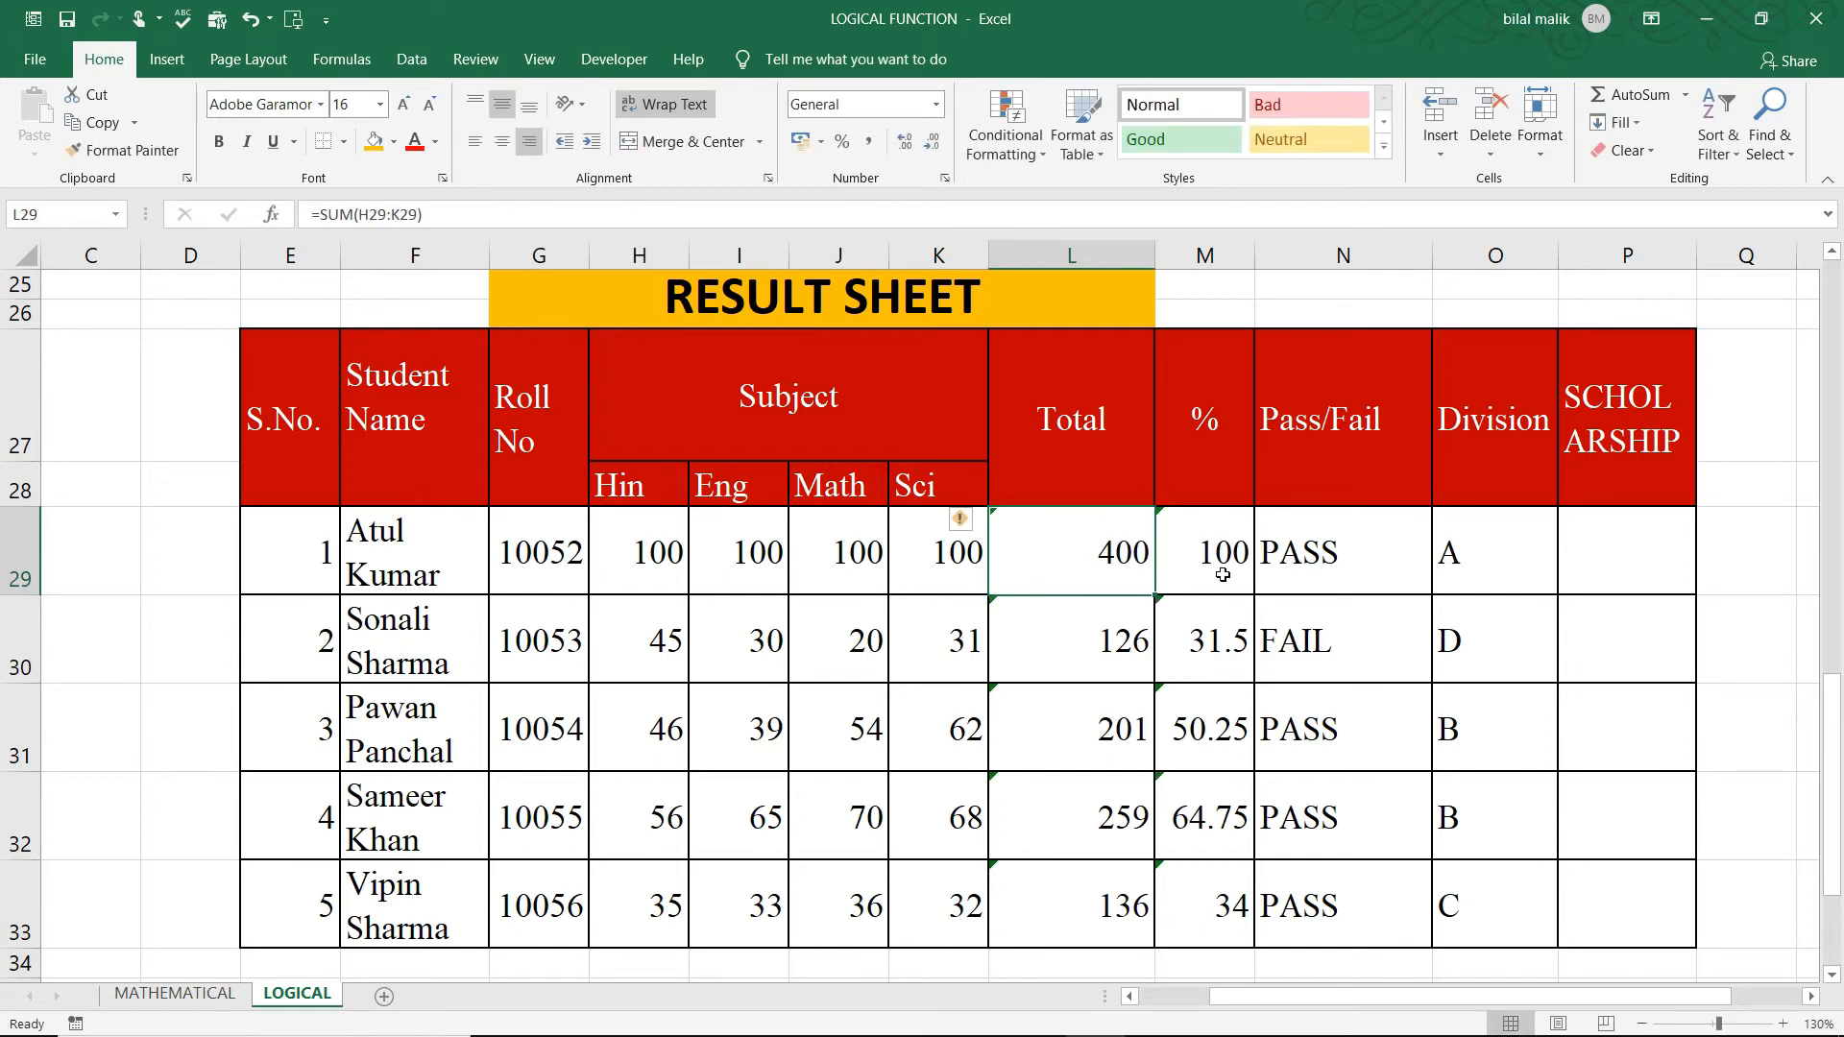
left_click(1475, 548)
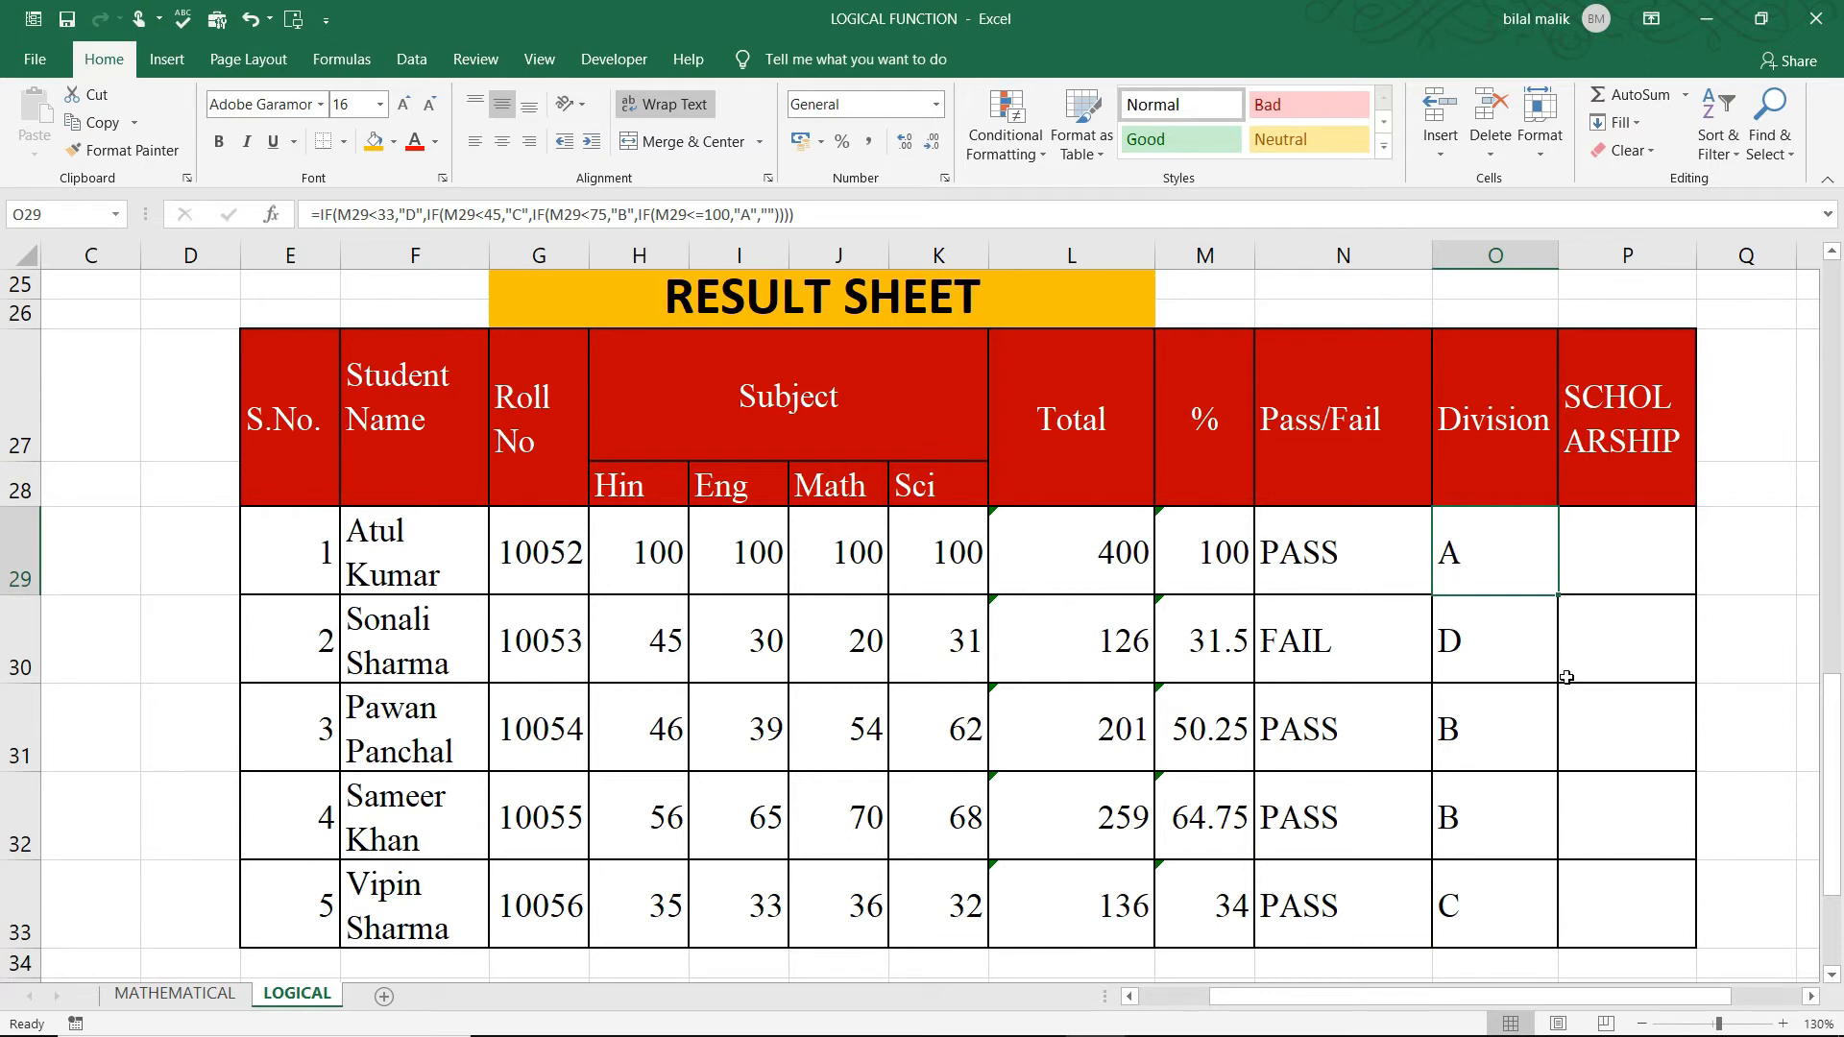
Step: Clear the Division formulas from O29:O33
left_click_drag(1450, 567, 1485, 863)
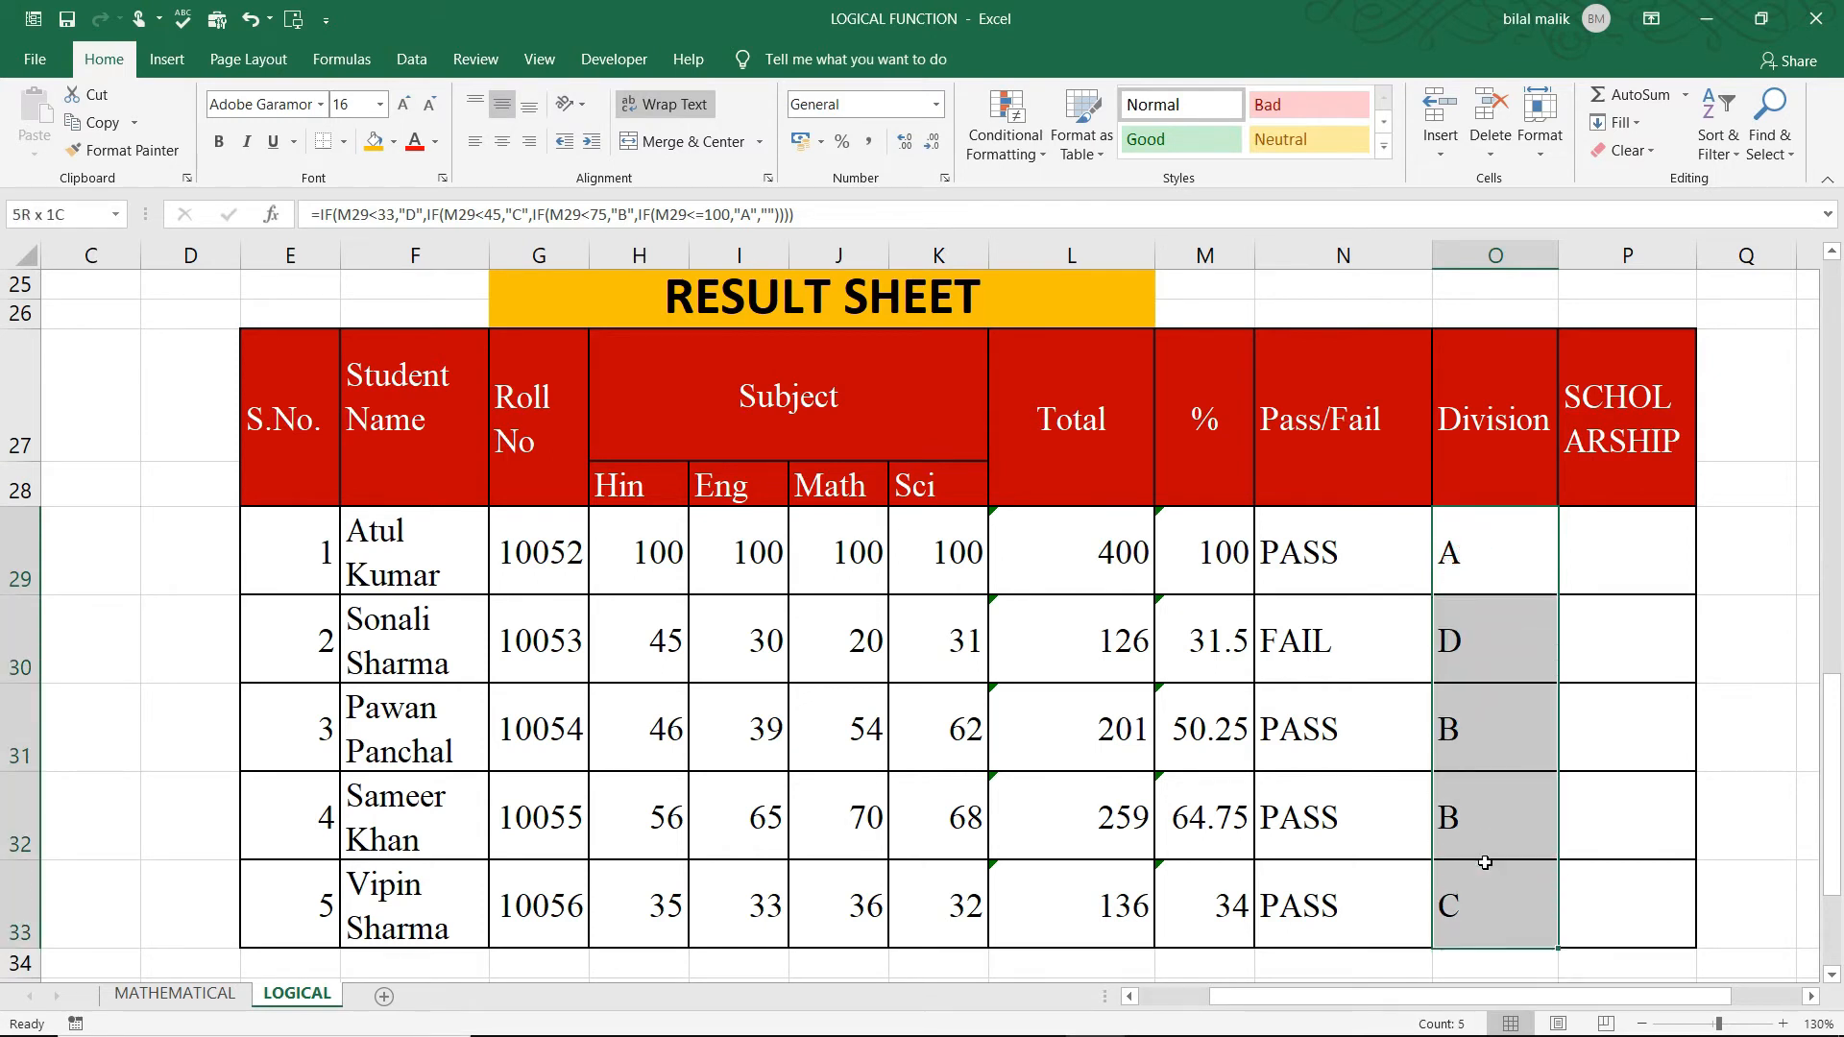
key("Delete")
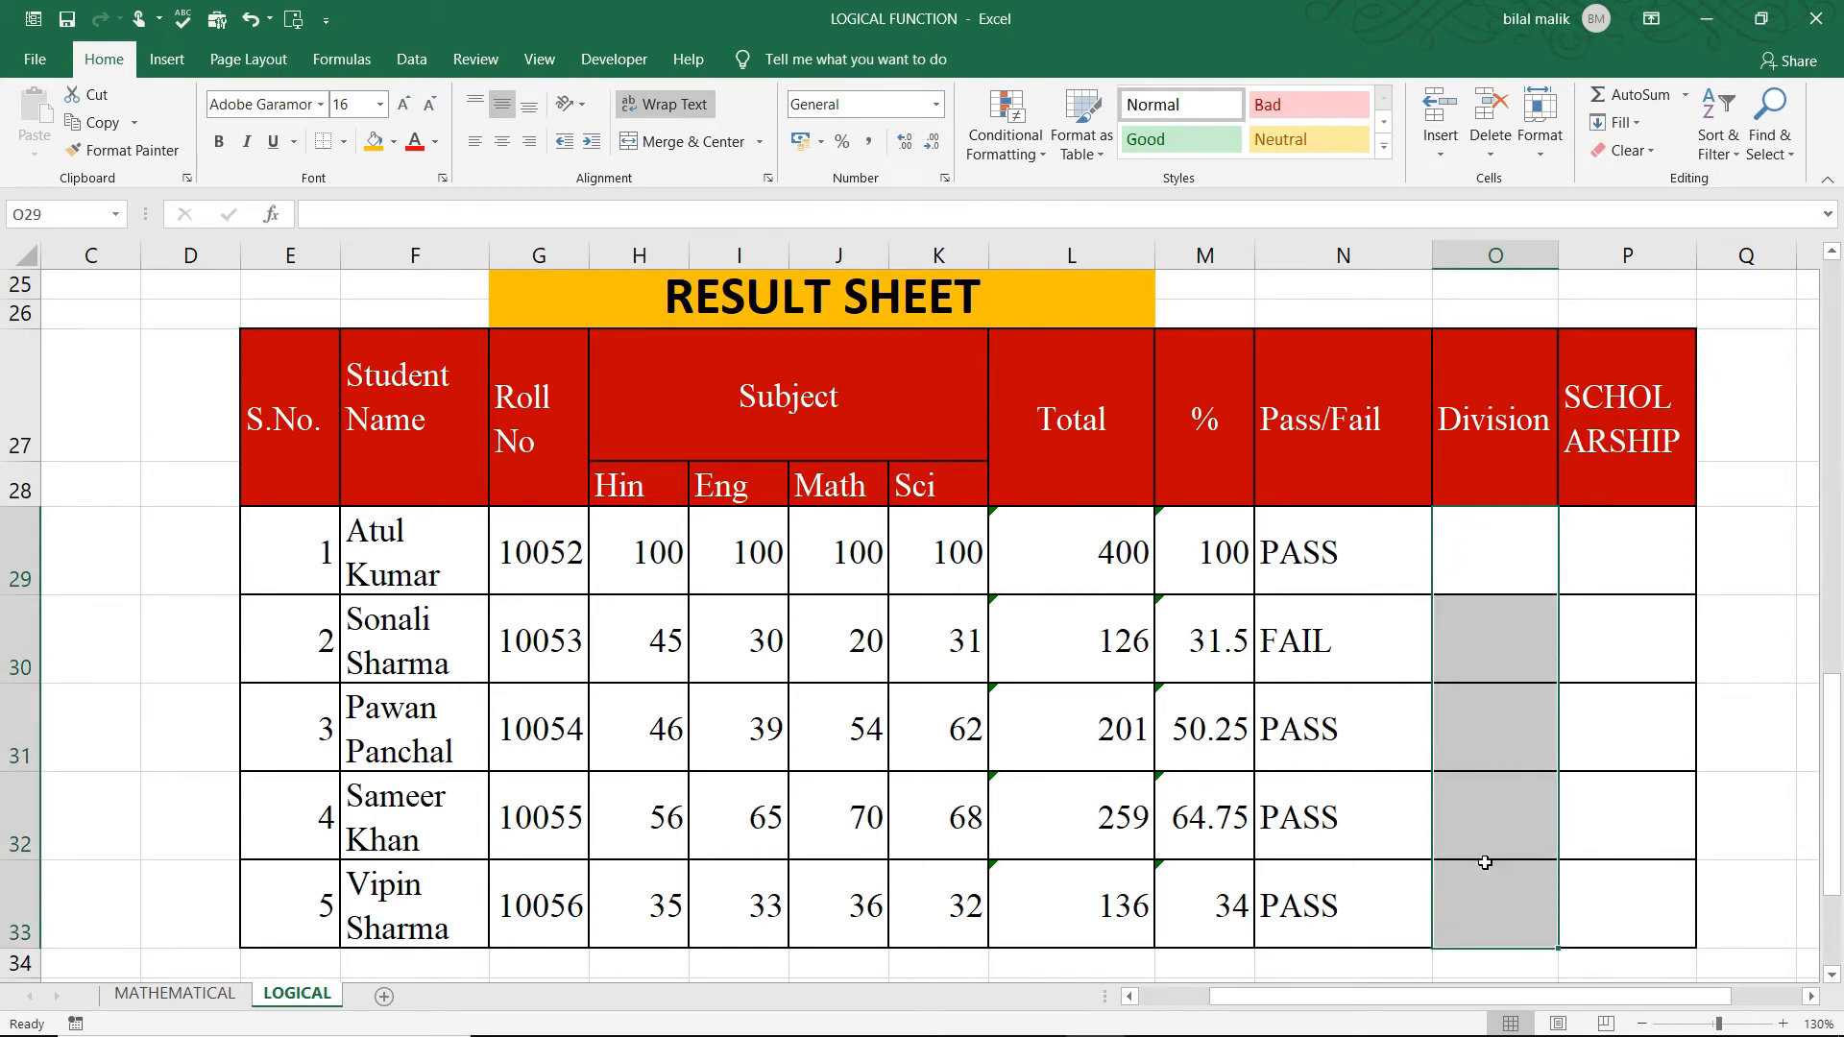
left_click(1487, 569)
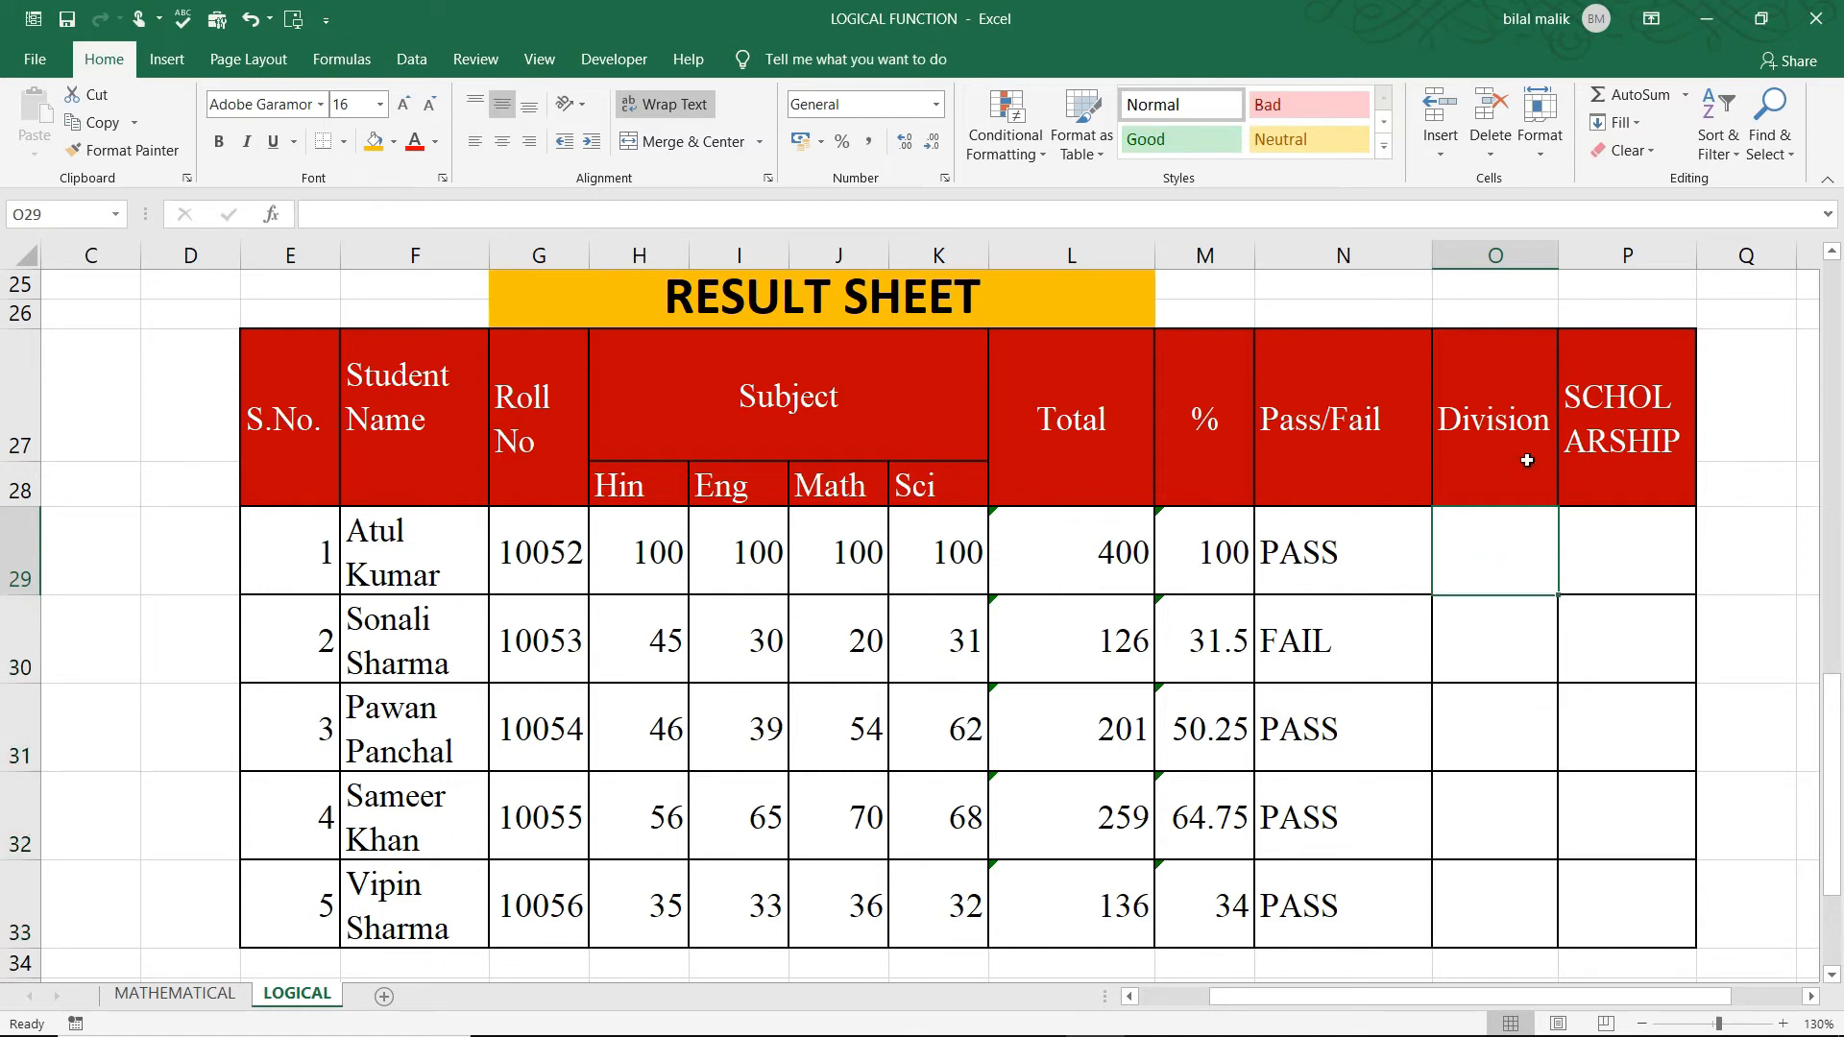
Step: Begin an IFS formula in O29 whose first test, M29<33, returns "D"
left_click(1477, 564)
type("=IFS(")
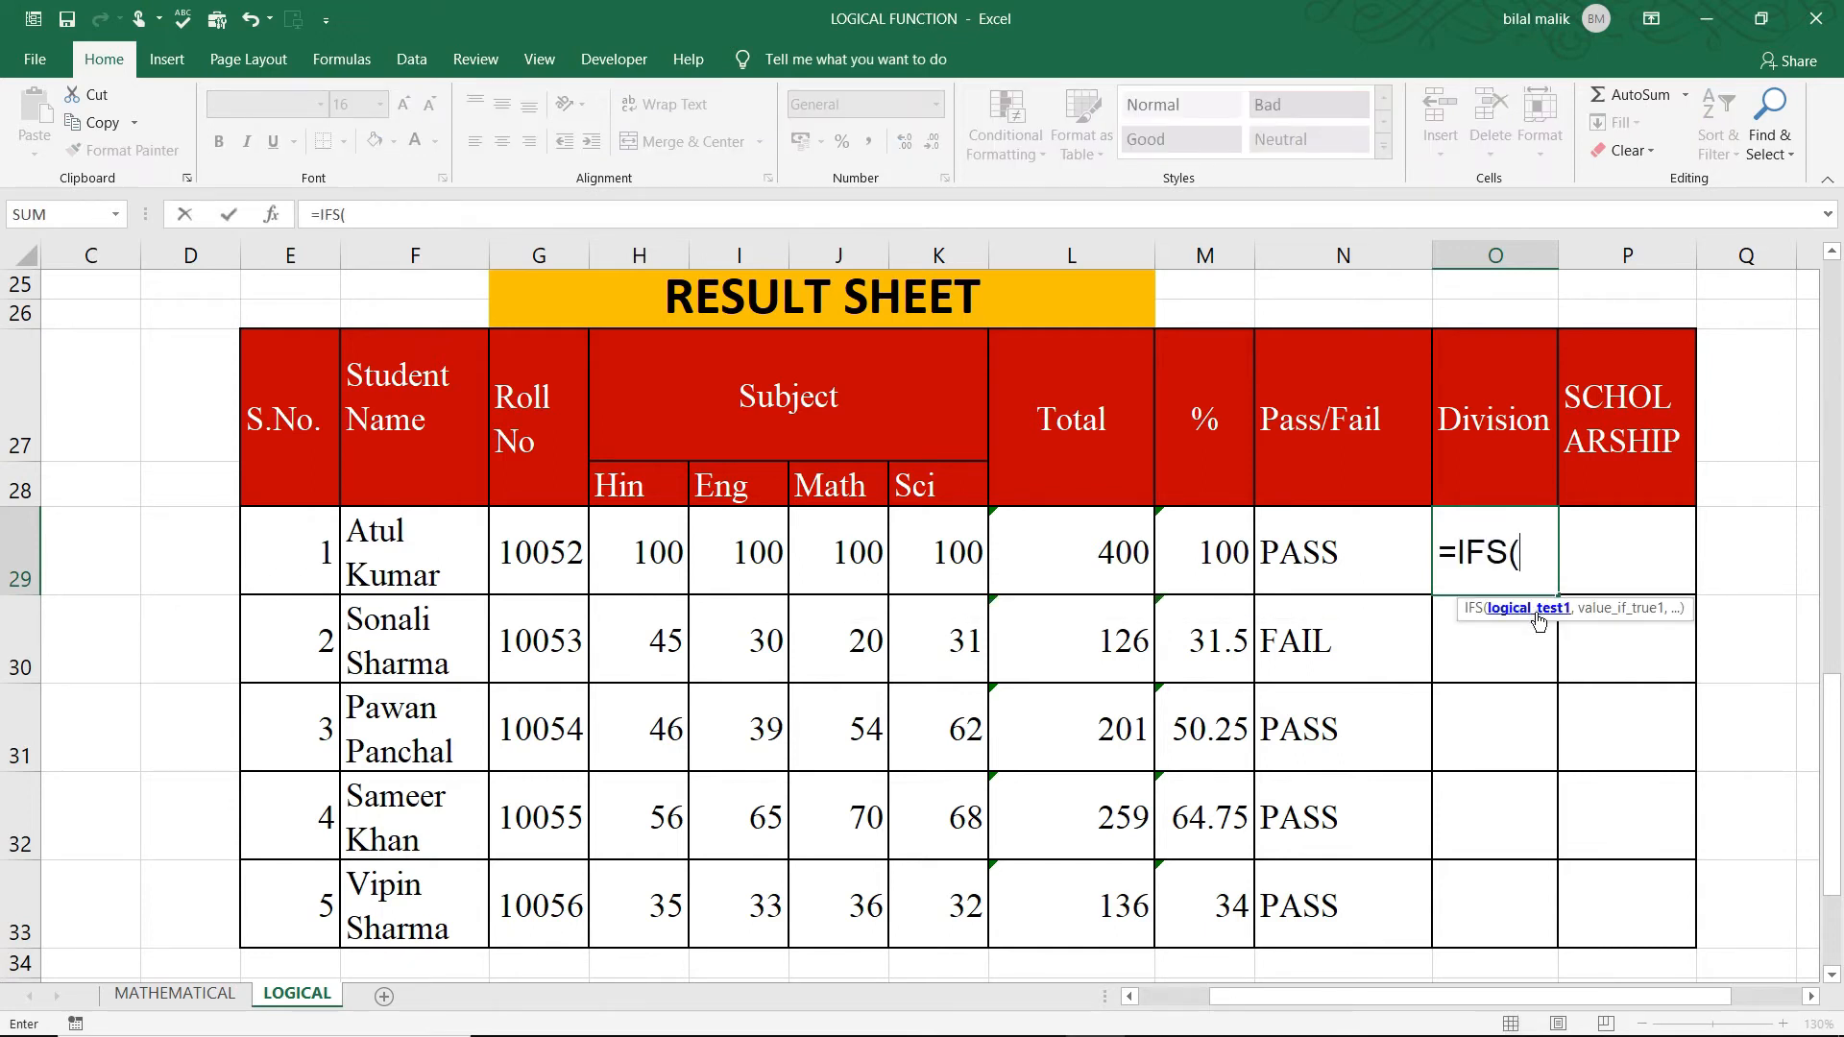
left_click(1223, 549)
type("<33")
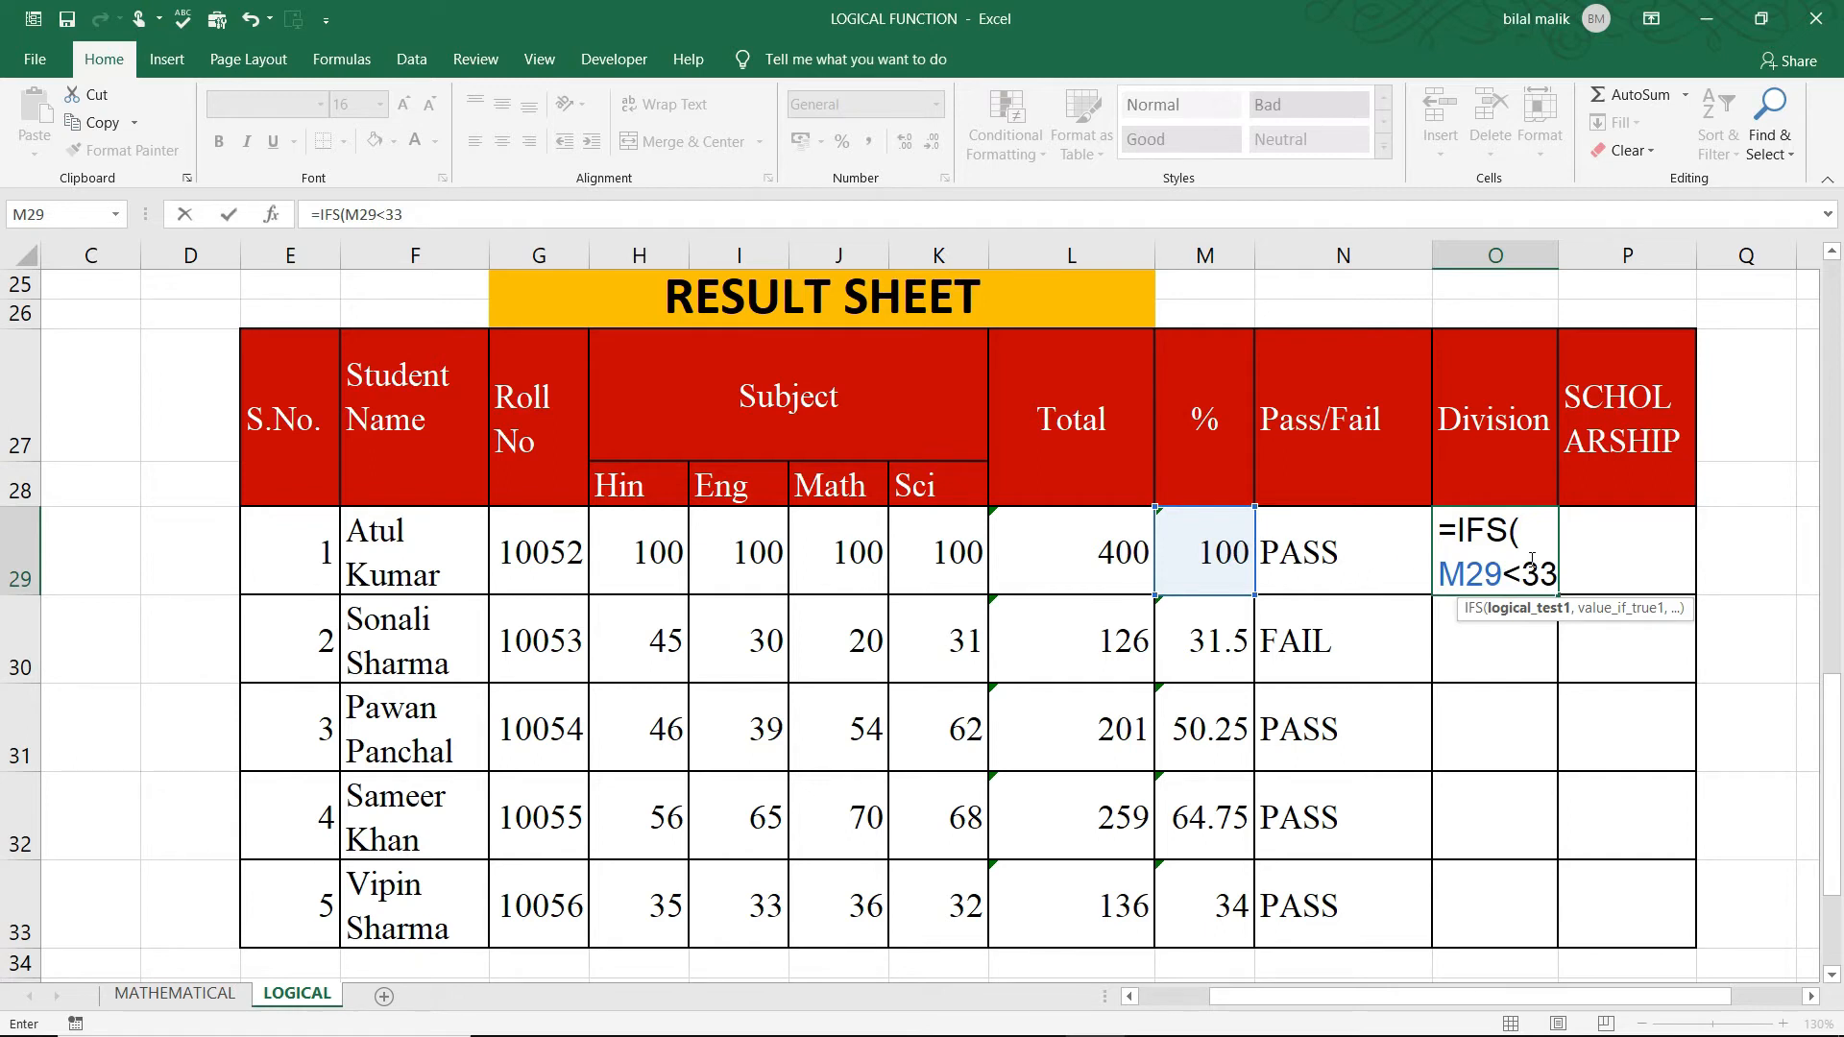
type(",")
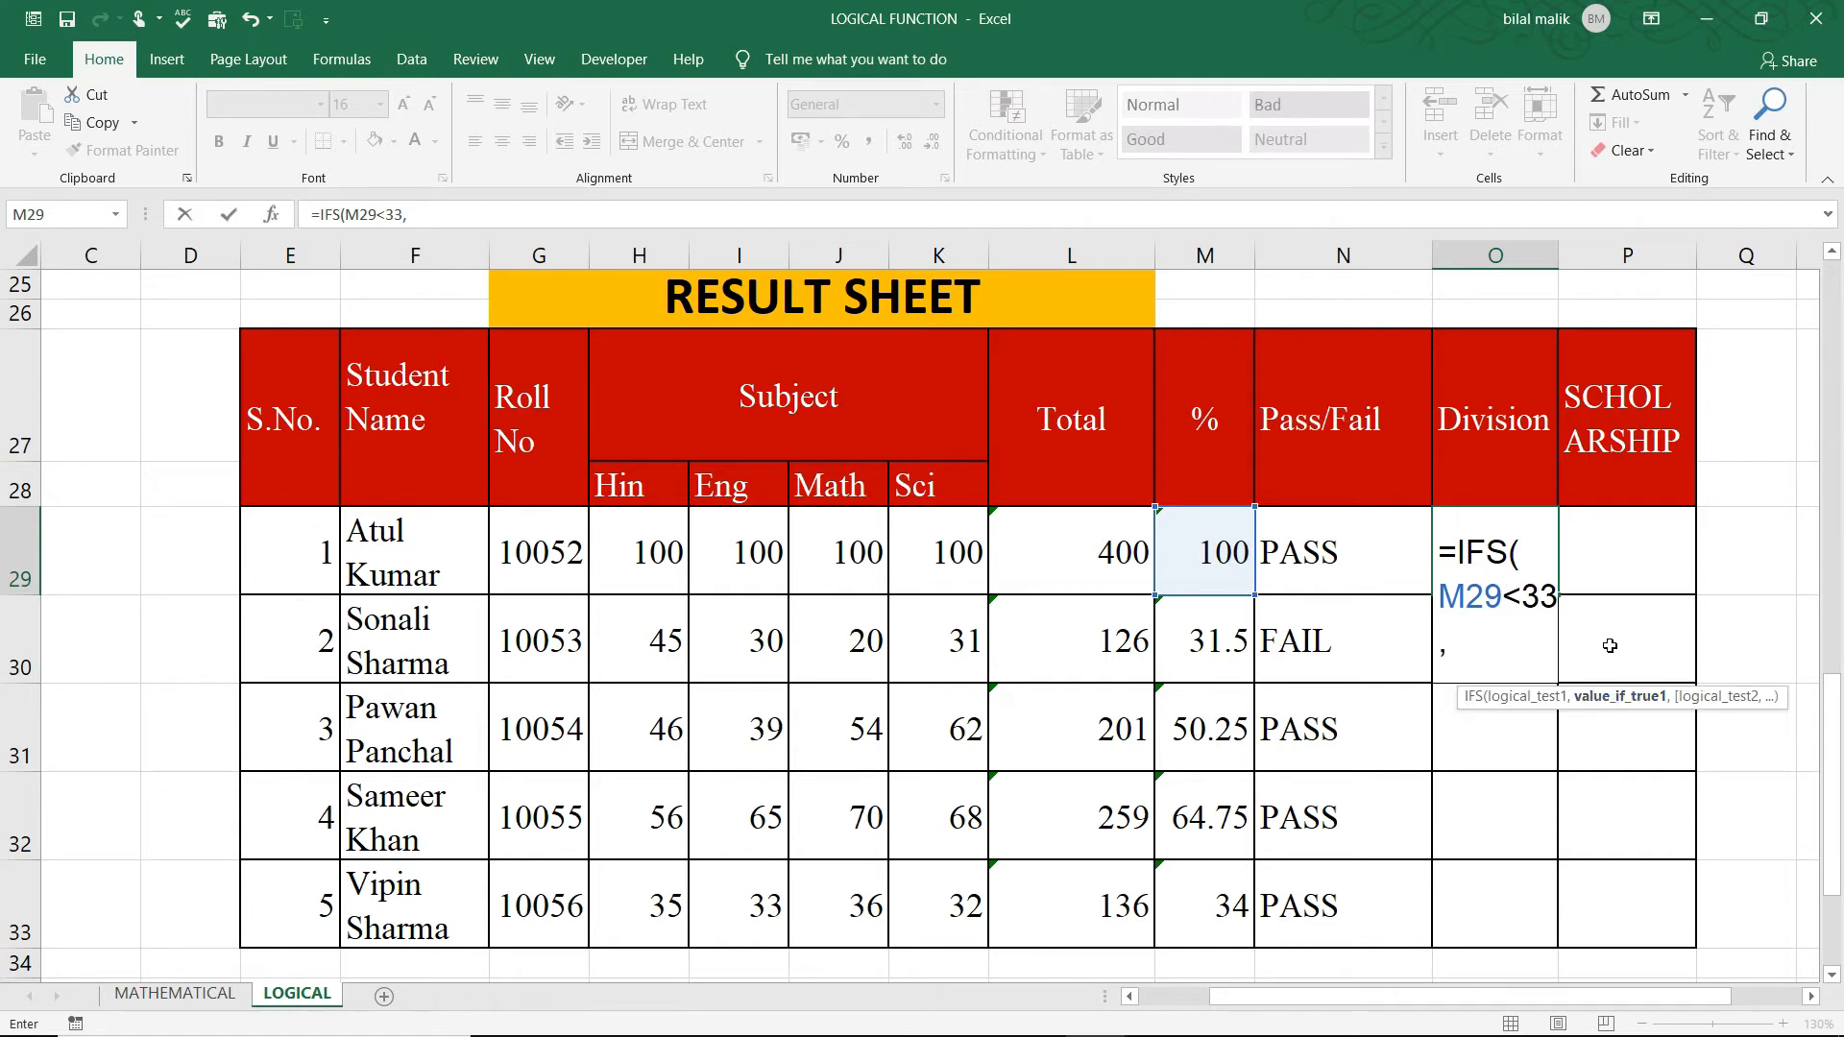
type("\"D\",")
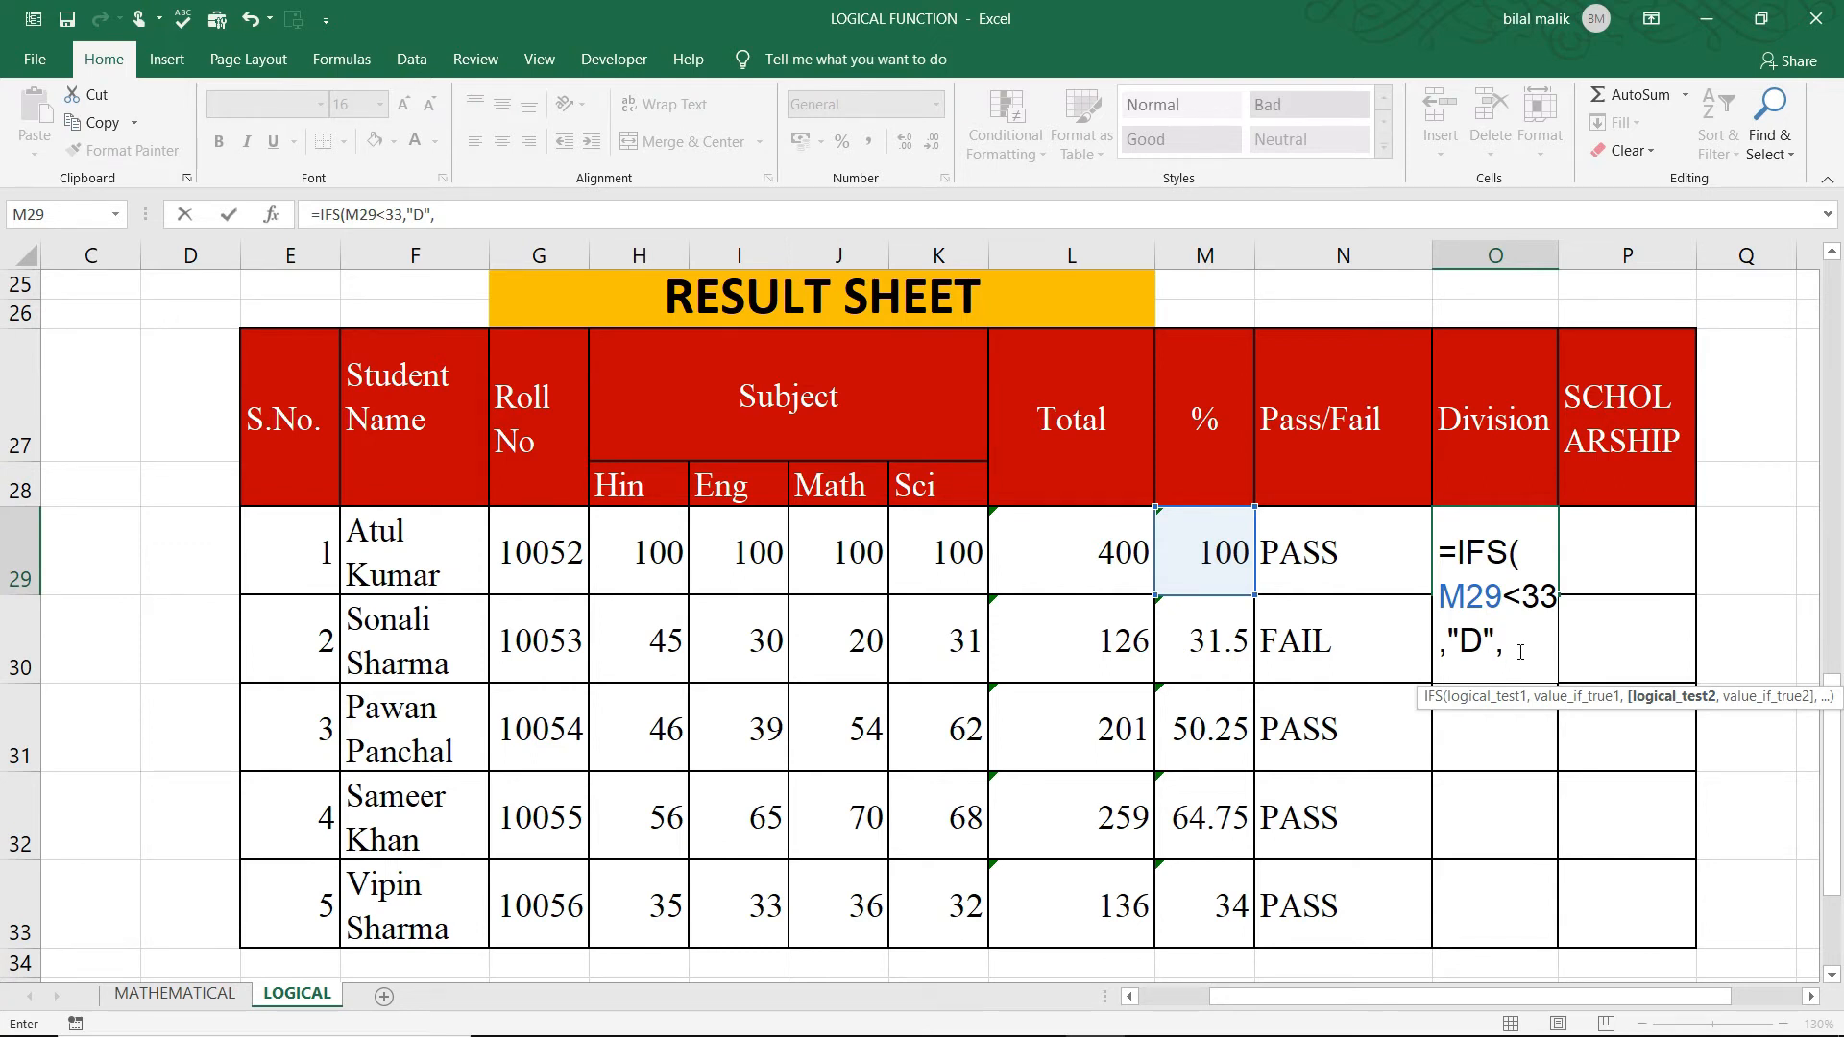
Step: Add two more tests to the O29 IFS formula, returning "C" for M29<45 and "B" for M29<75
left_click(1207, 565)
type("<45")
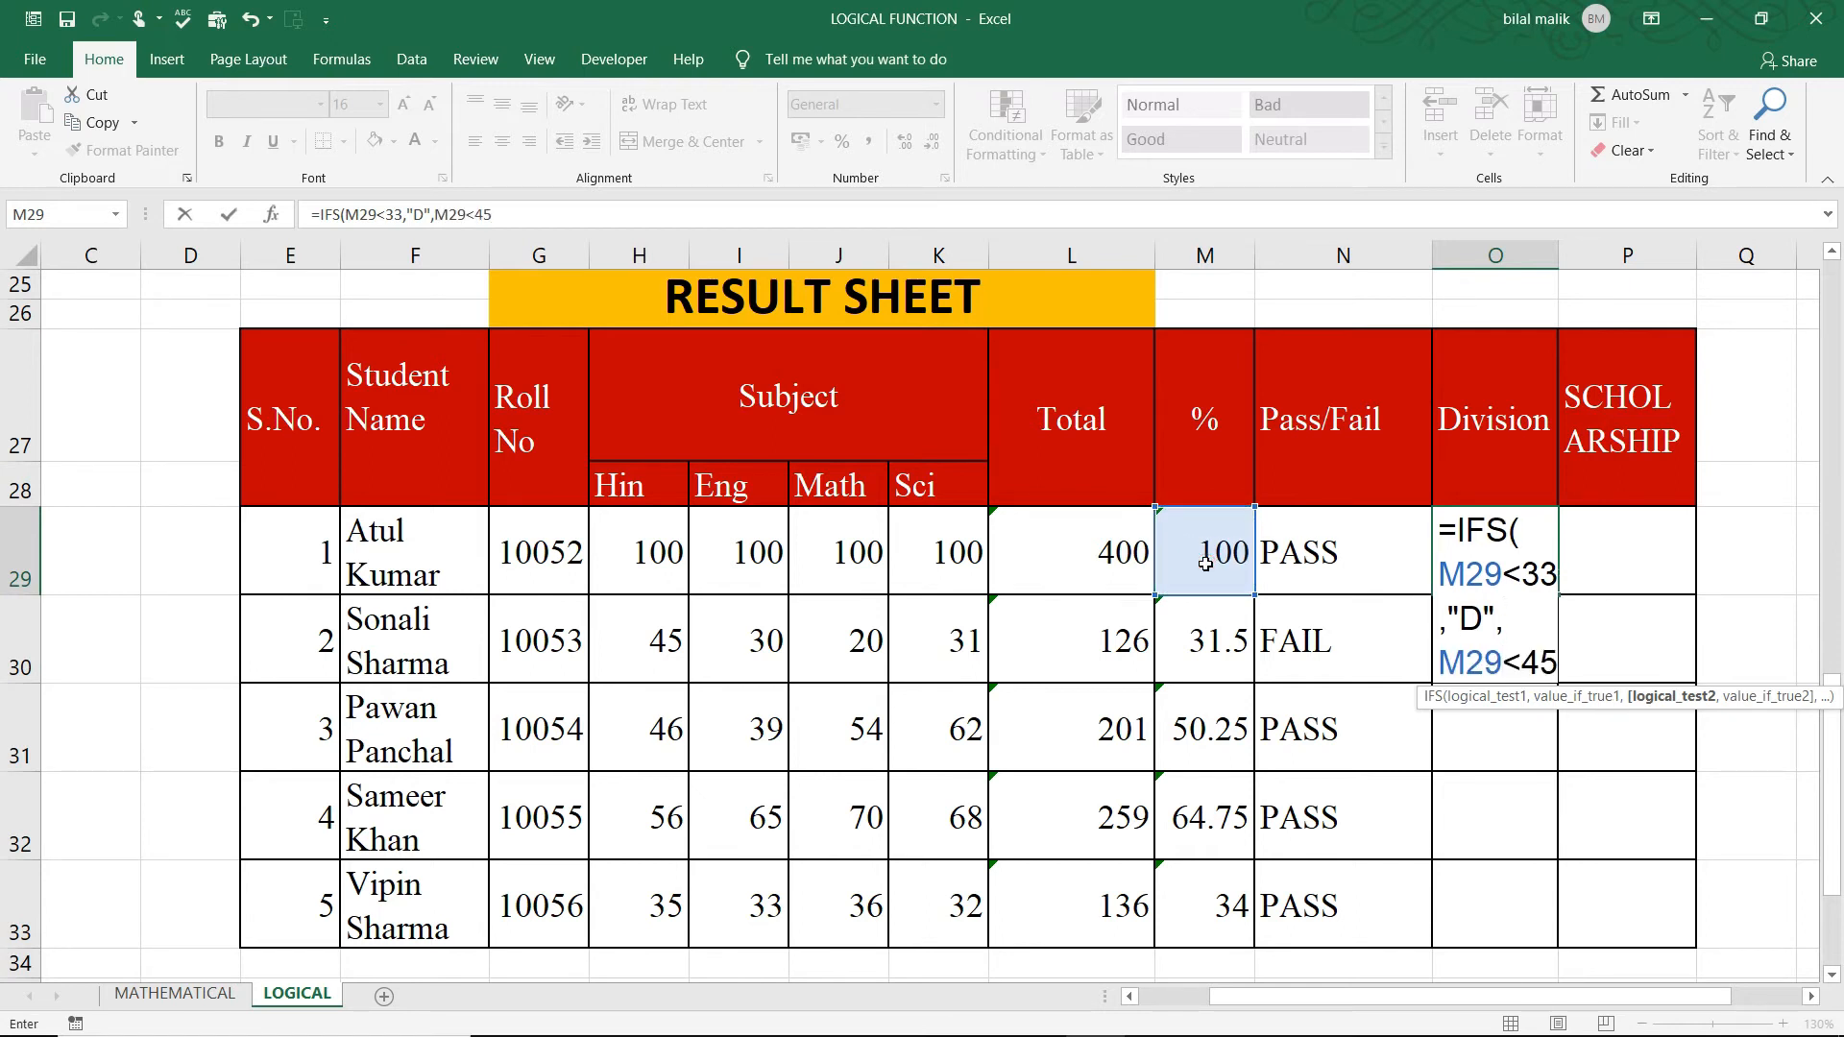
type(",")
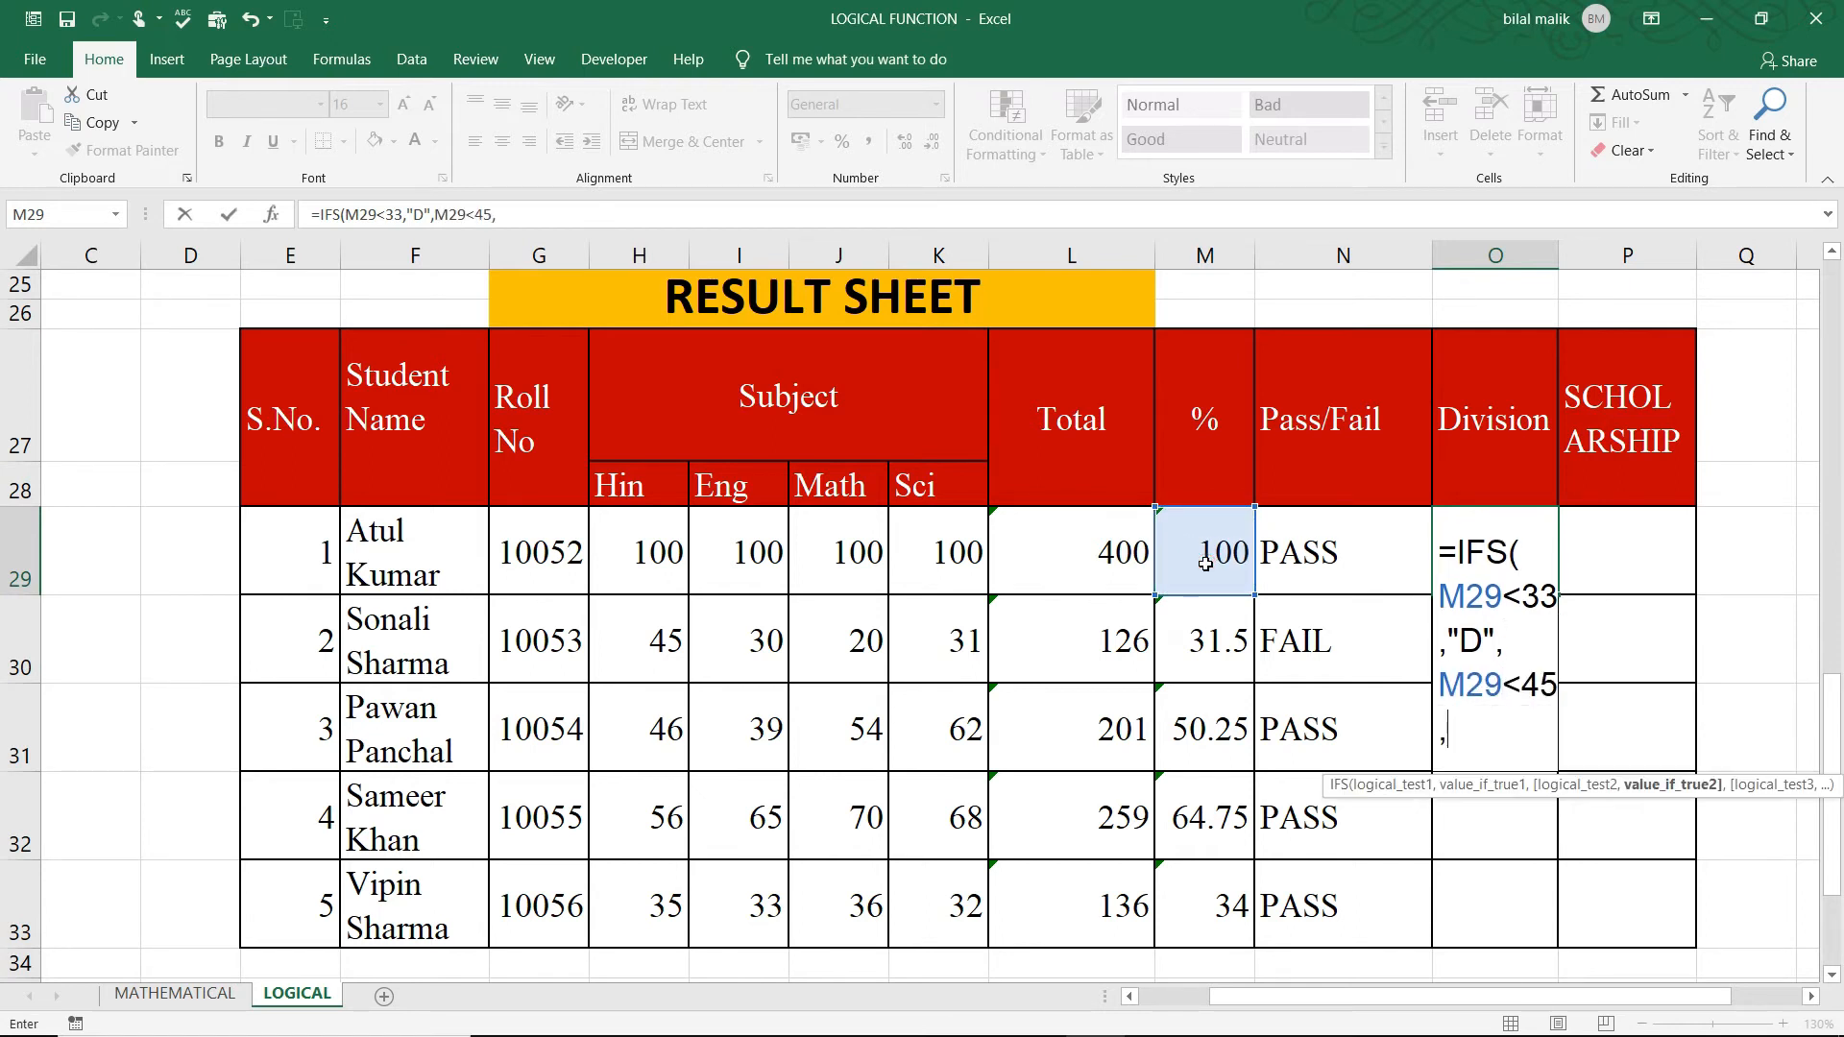
type("\"C\",")
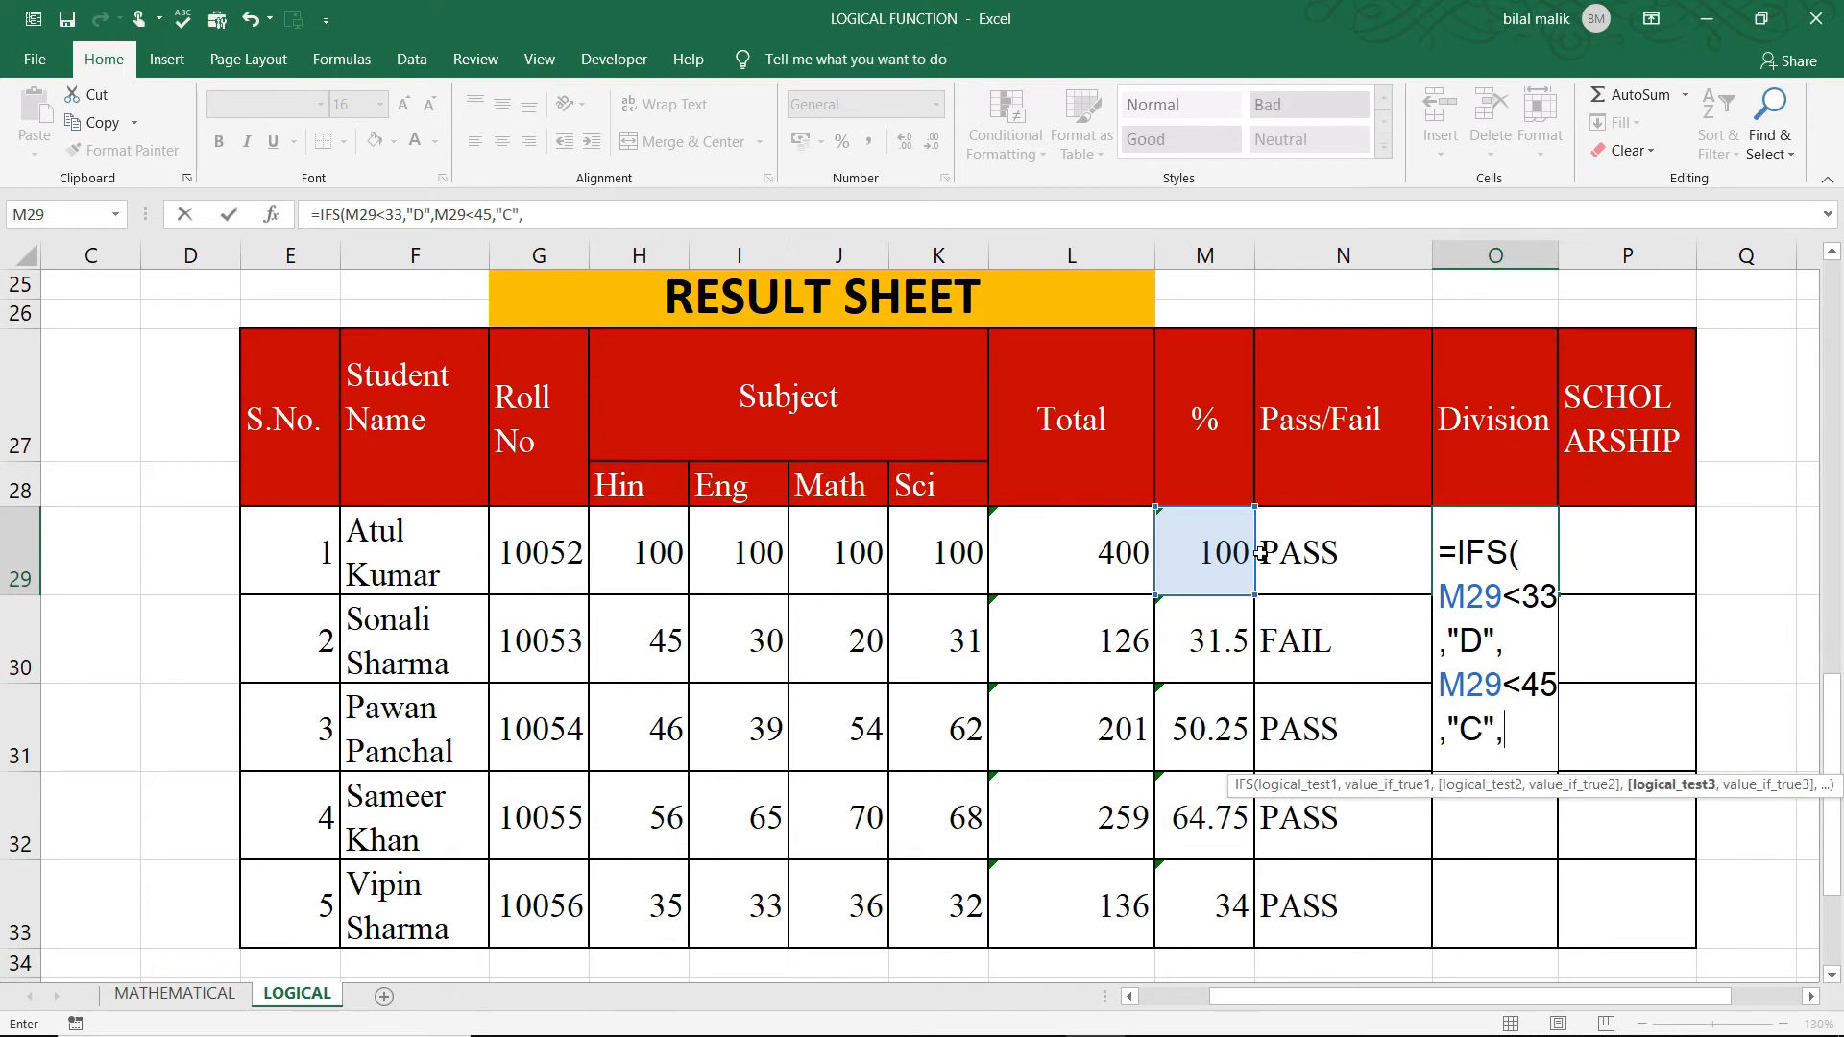
left_click(1216, 550)
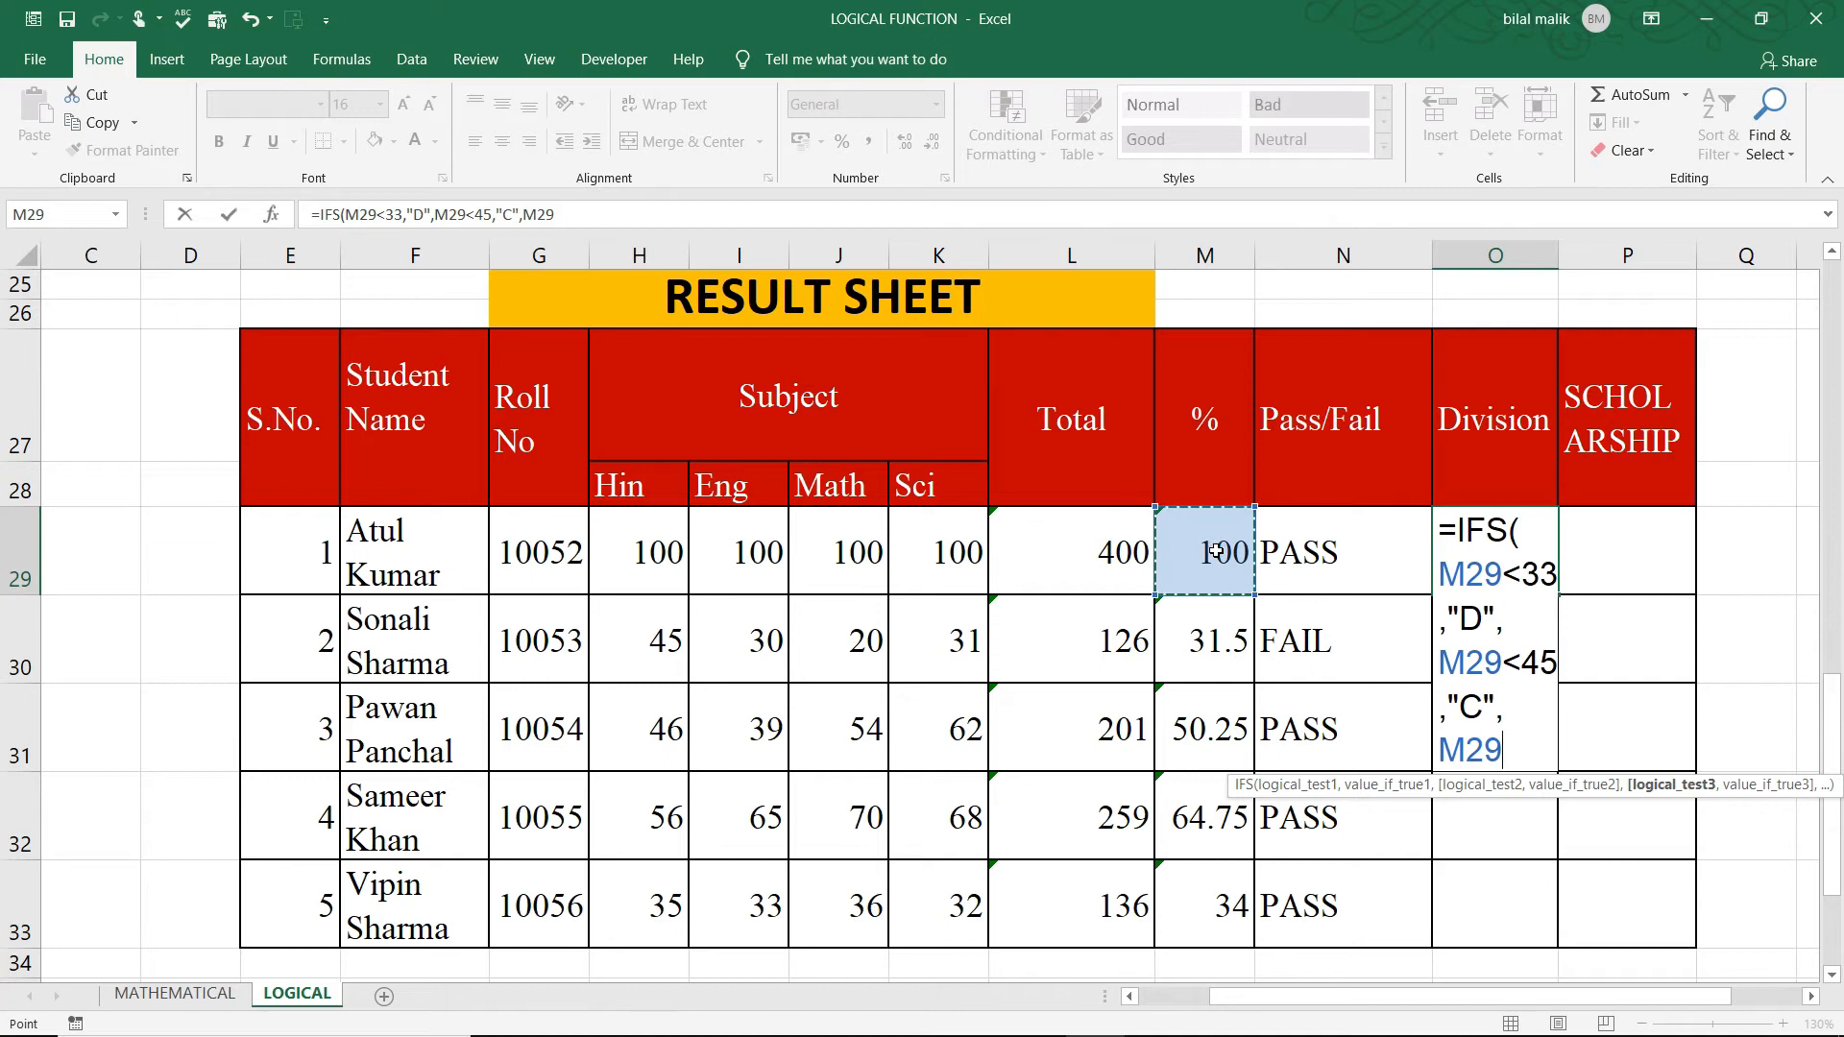
type("<")
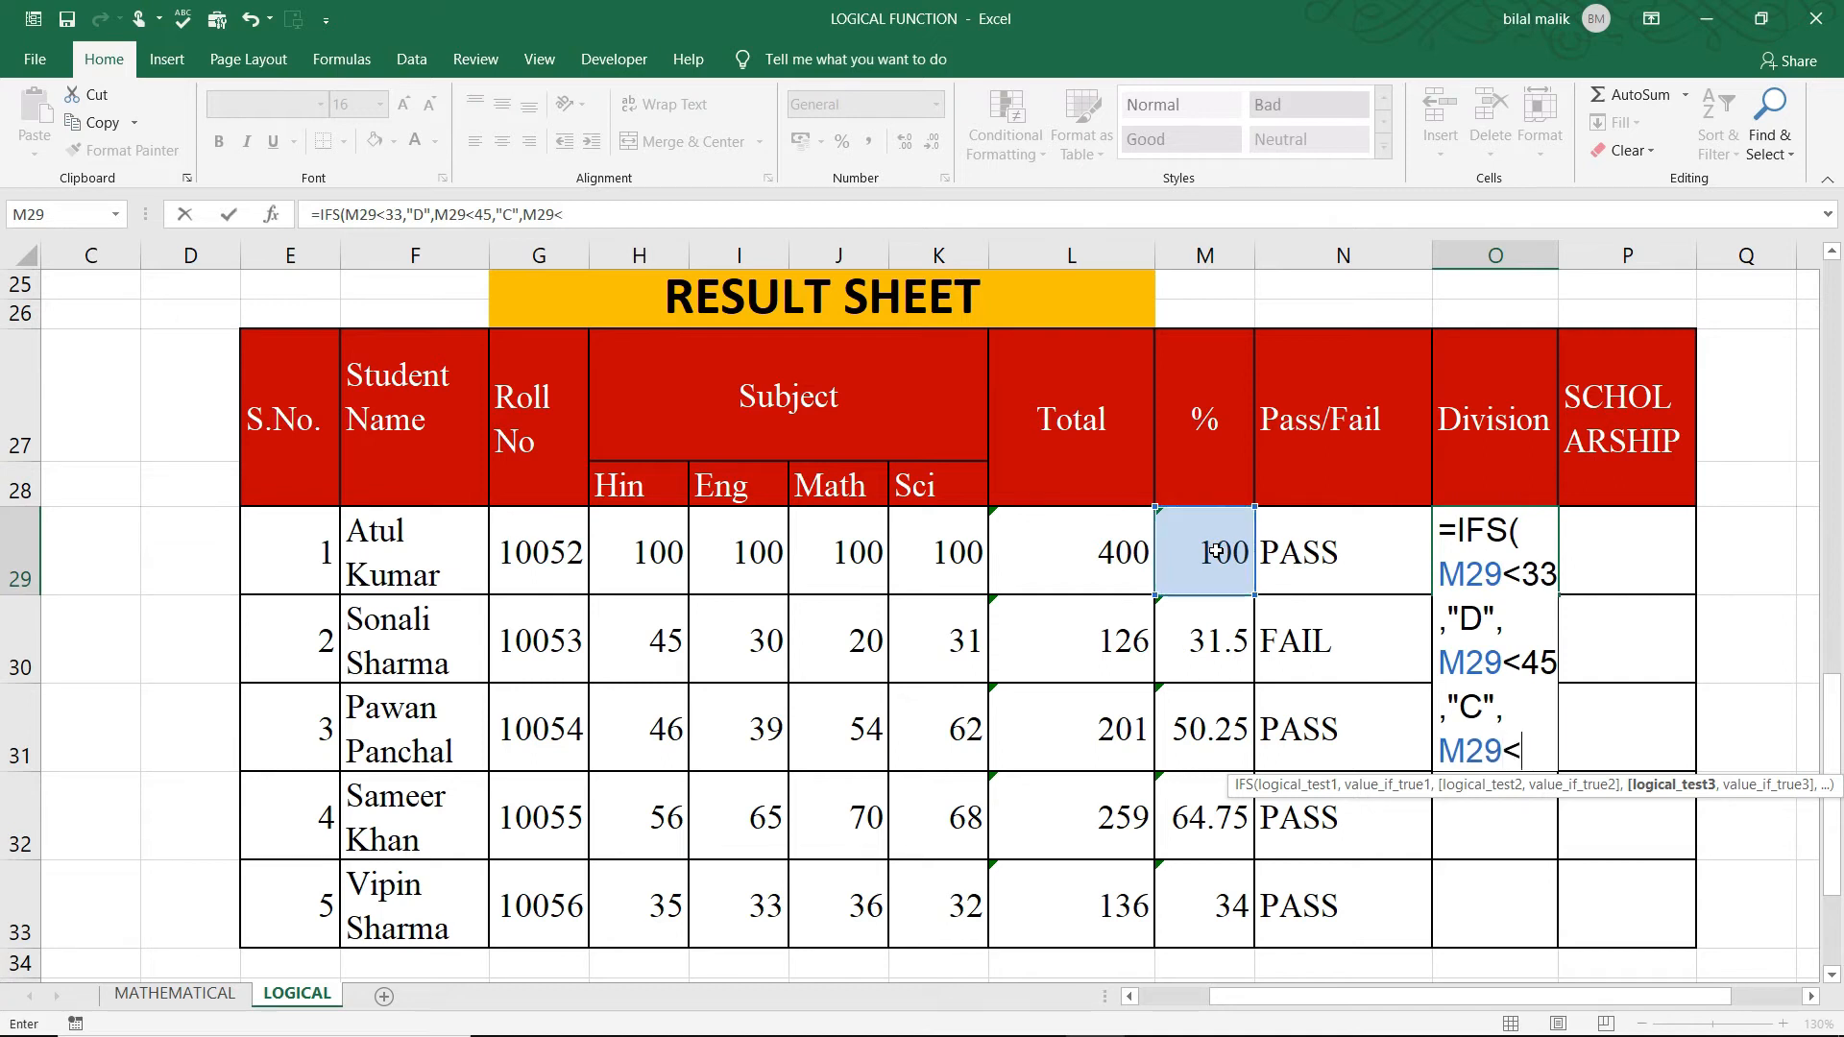
type("75,\"B\",")
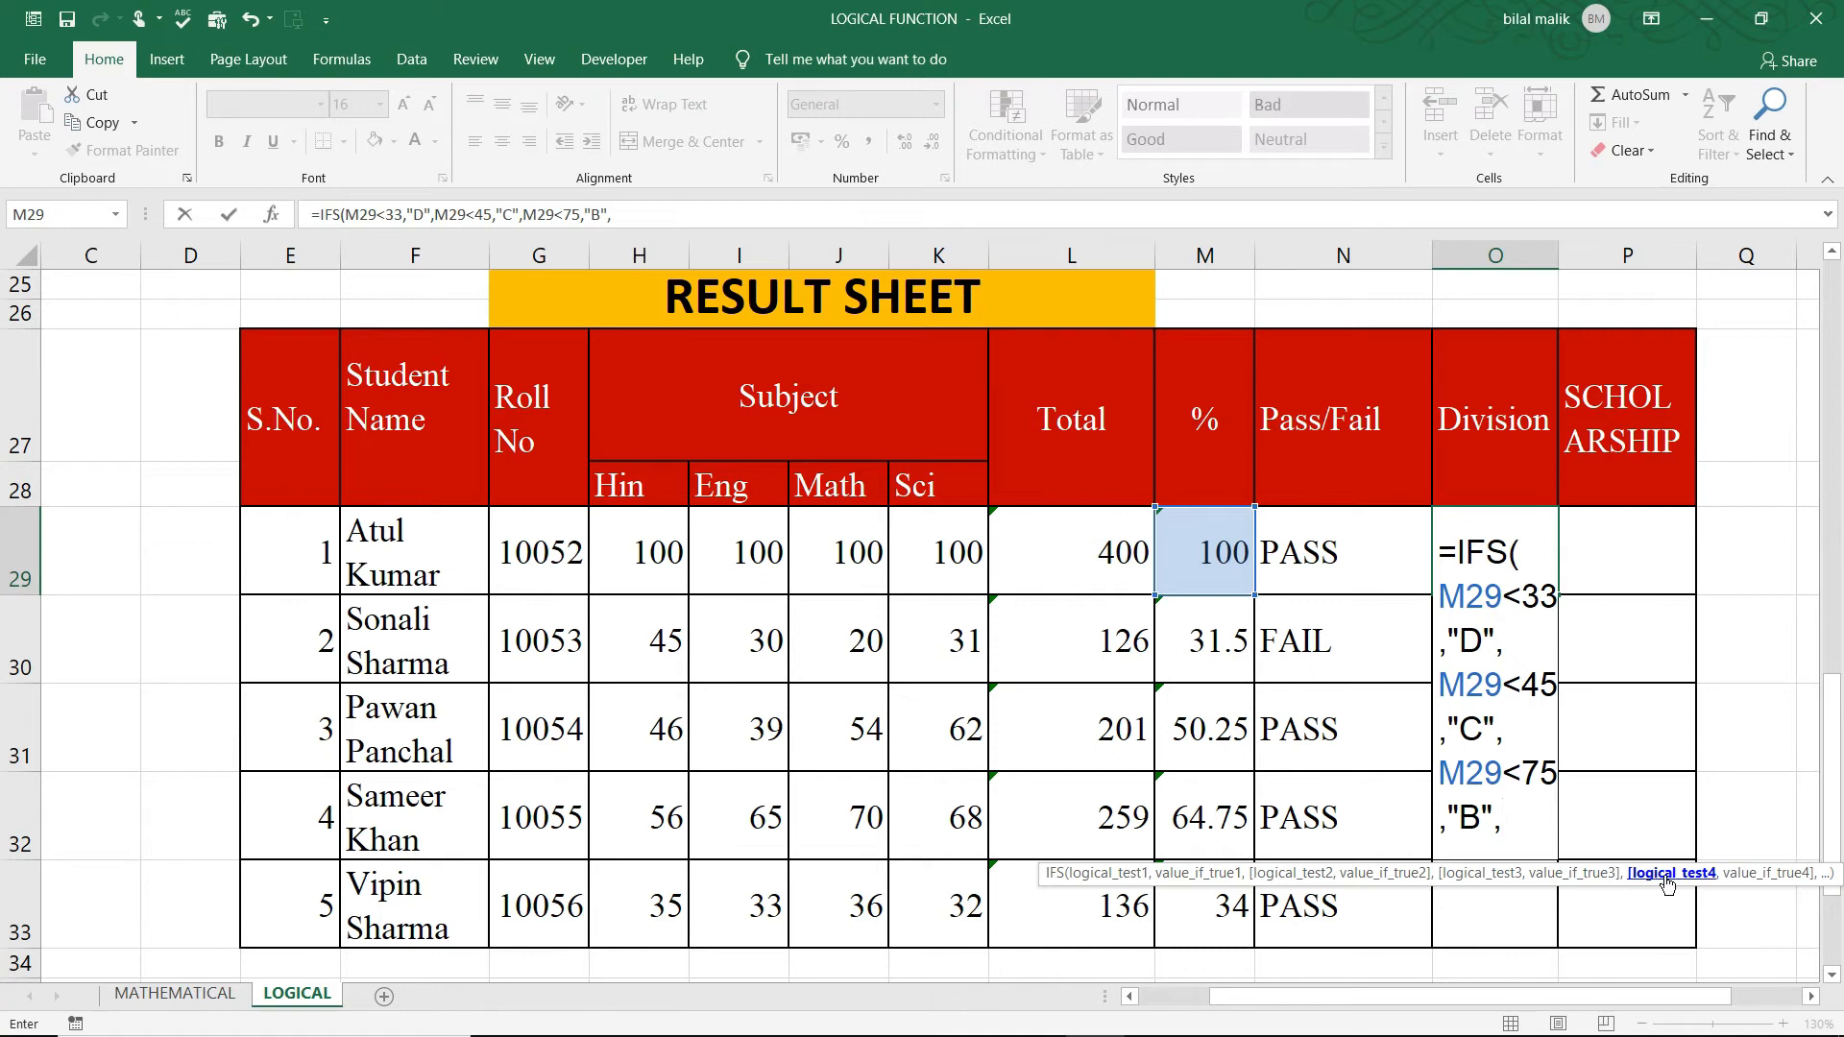
Step: Complete the O29 IFS formula with a fourth test, M29<100, returning "A", and enter it
left_click(1185, 554)
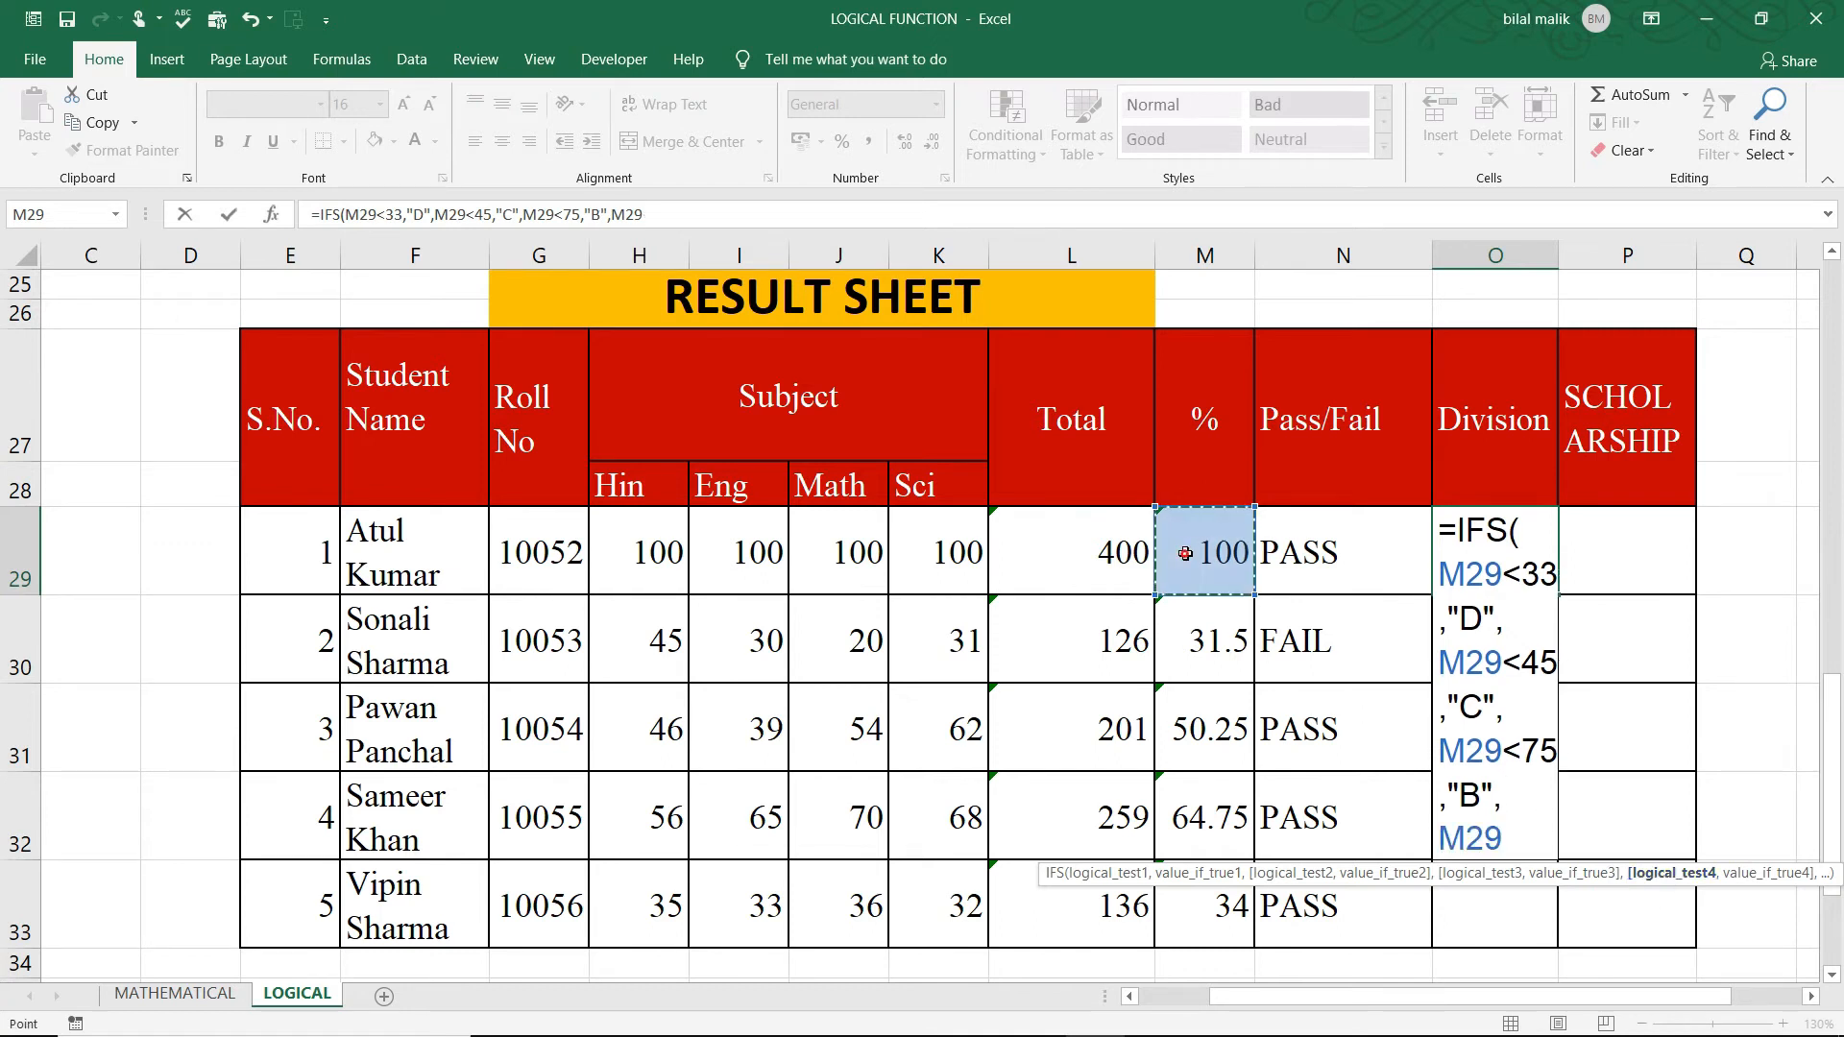
type("<")
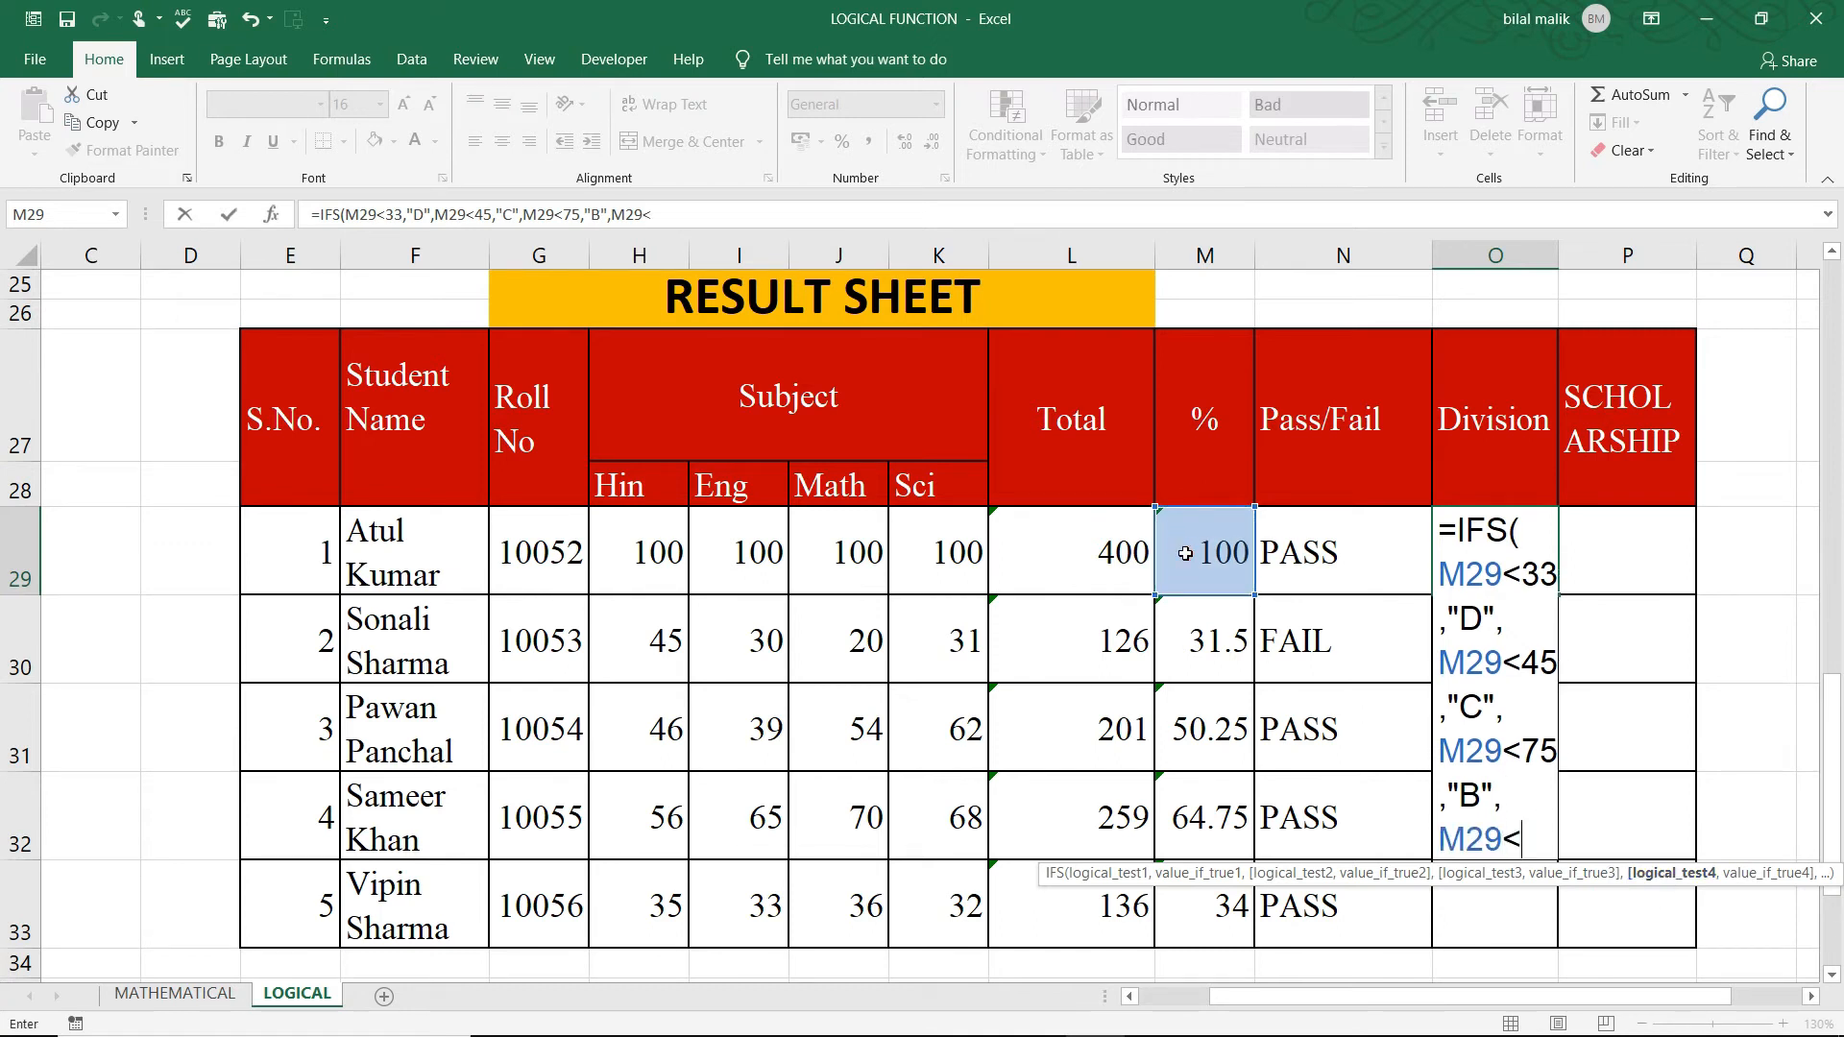
type("100")
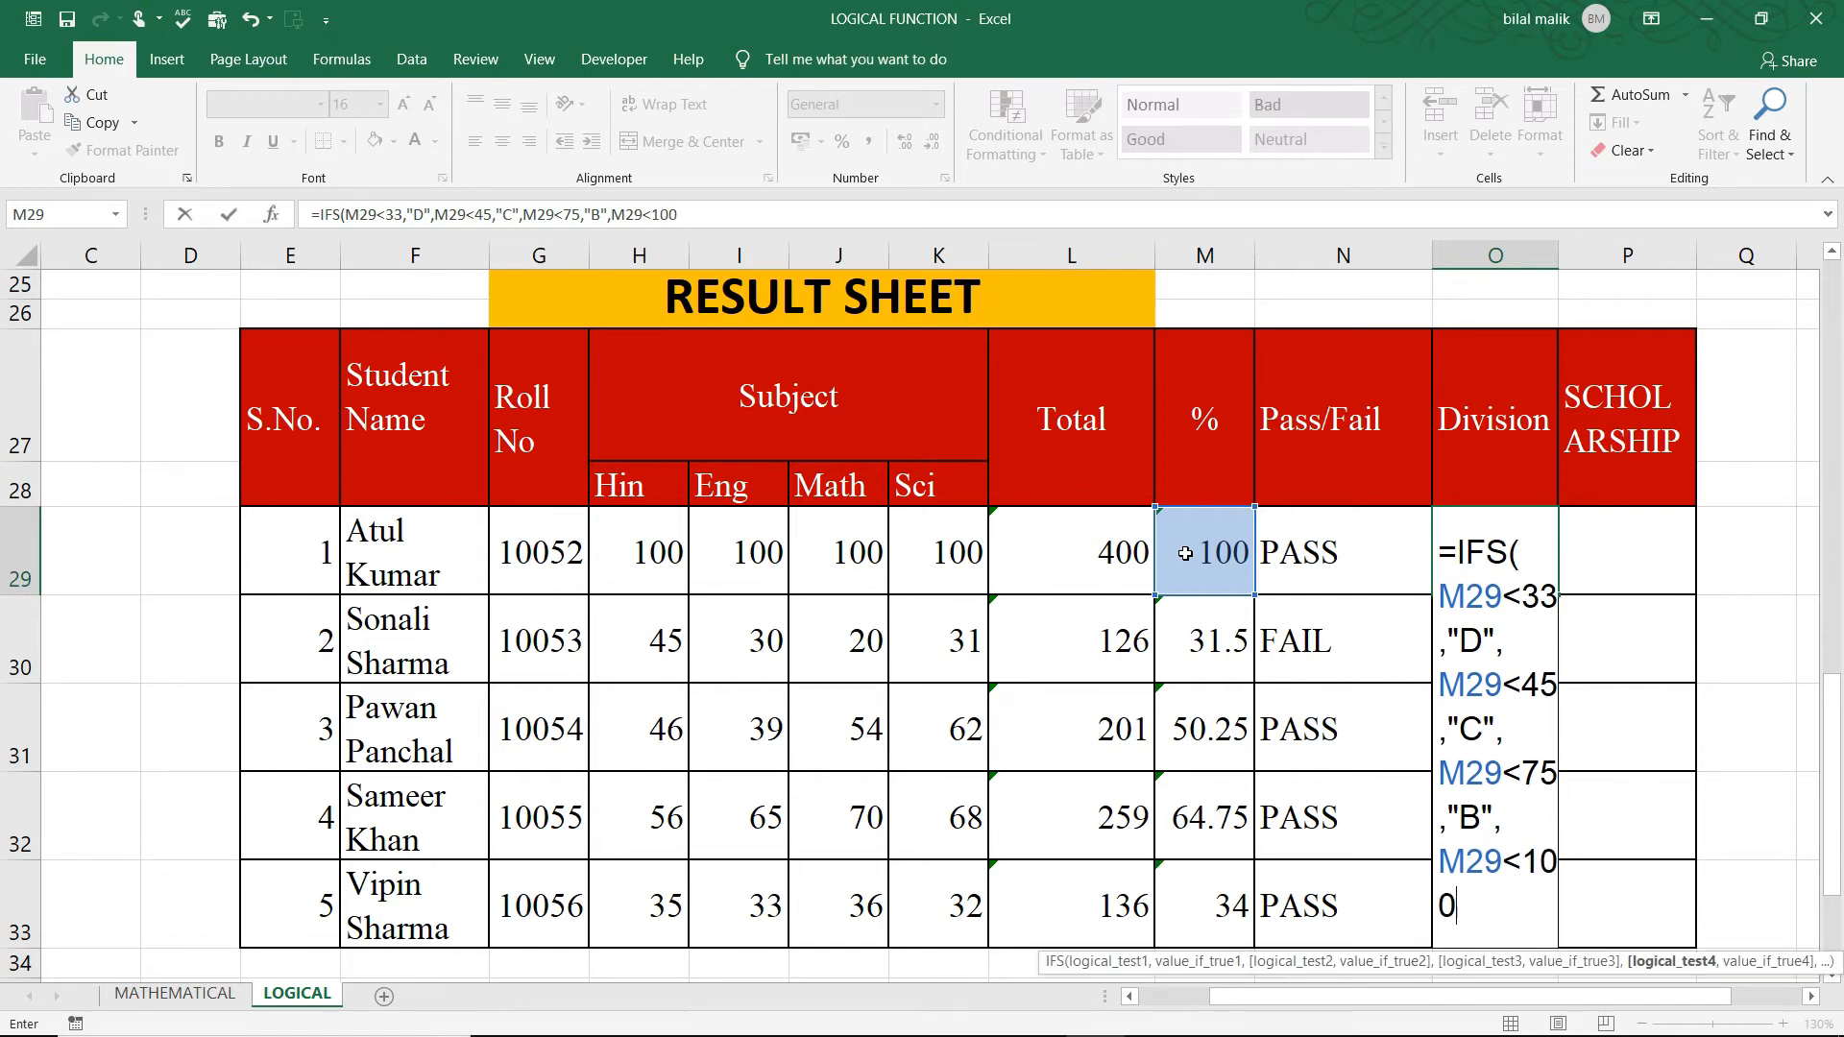
left_click(1528, 861)
left_click(1480, 889)
type(",\"SA")
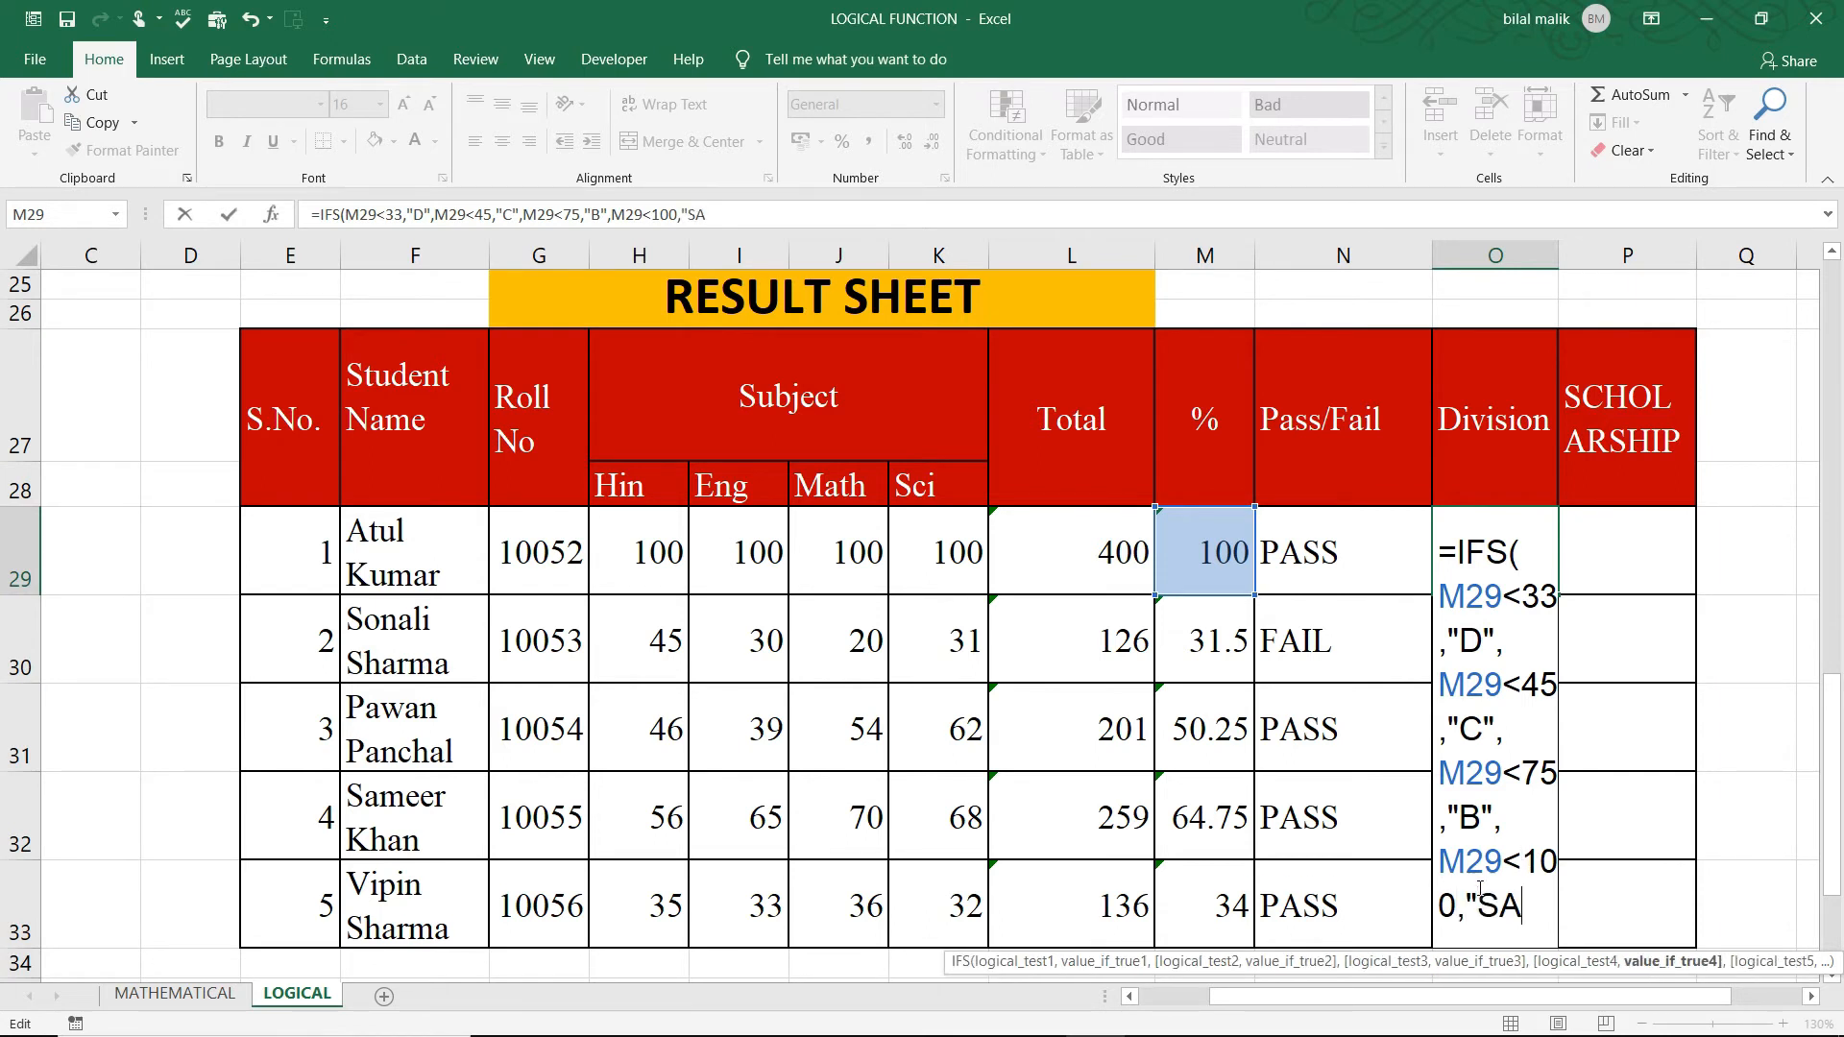
key("BackSpace")
key("BackSpace")
type("A\")")
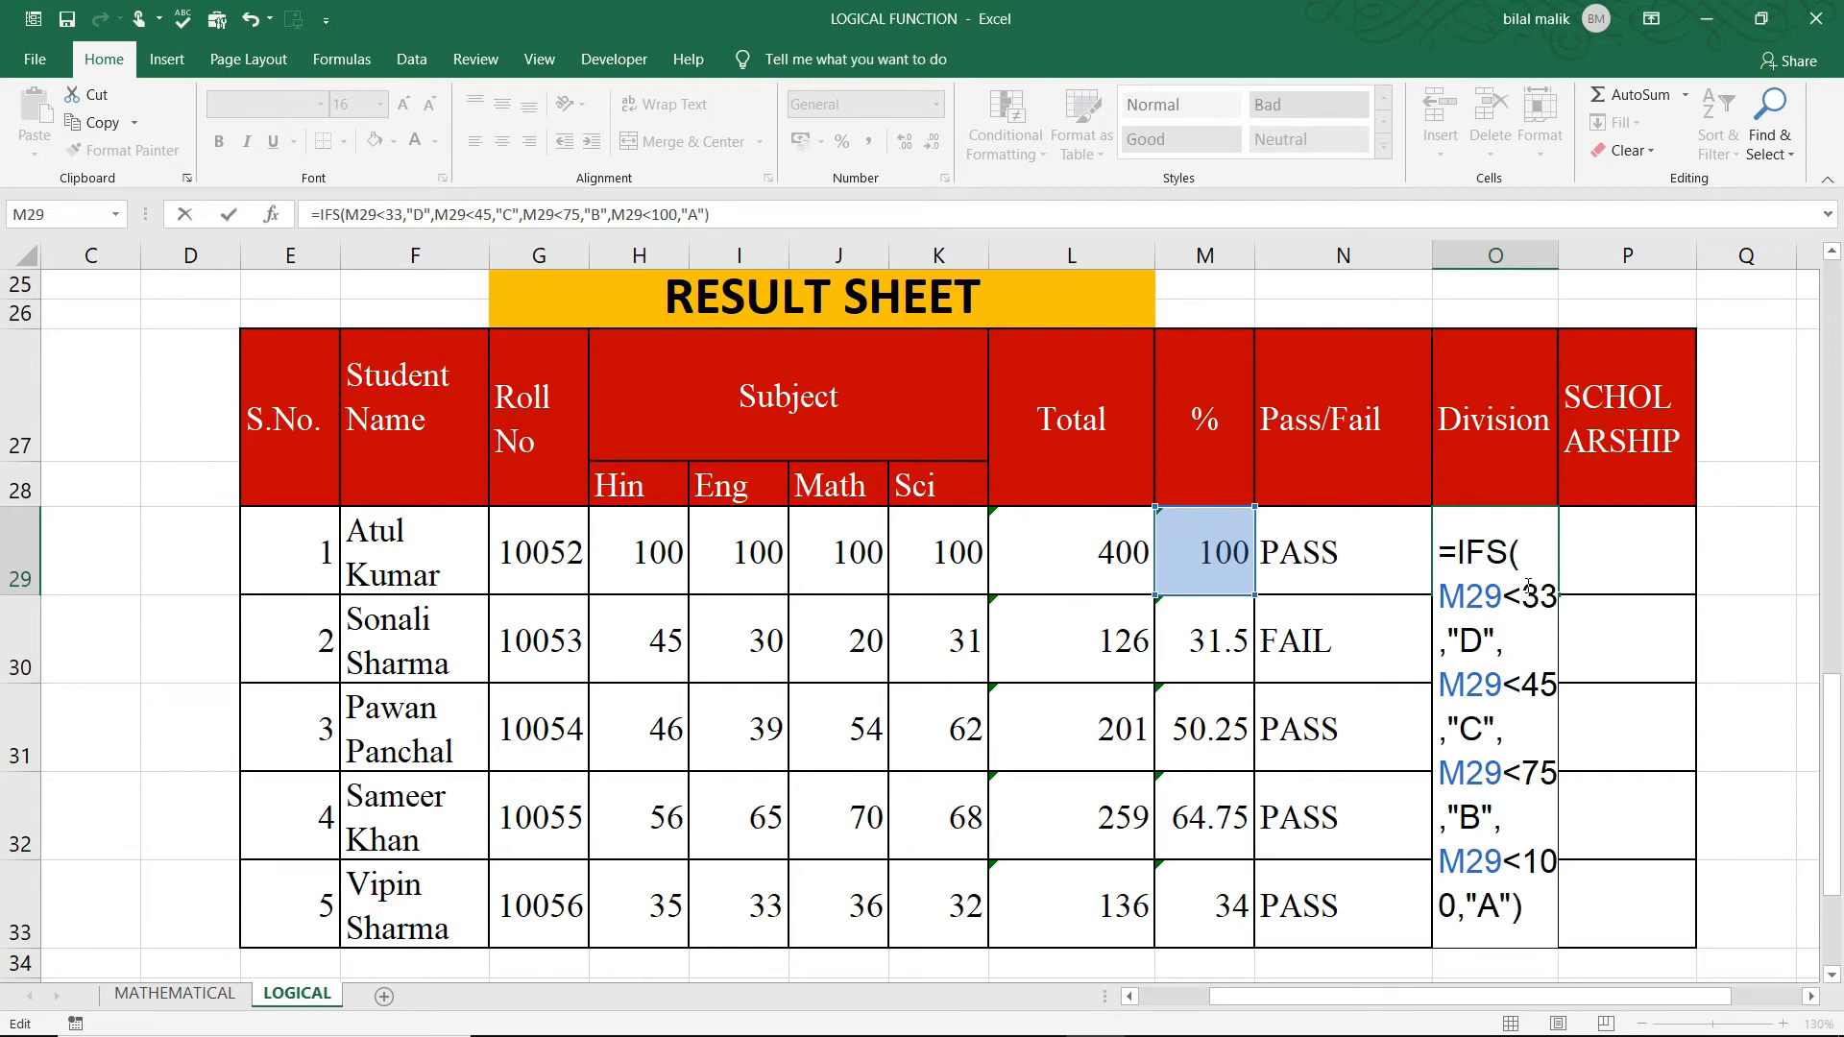
key("Return")
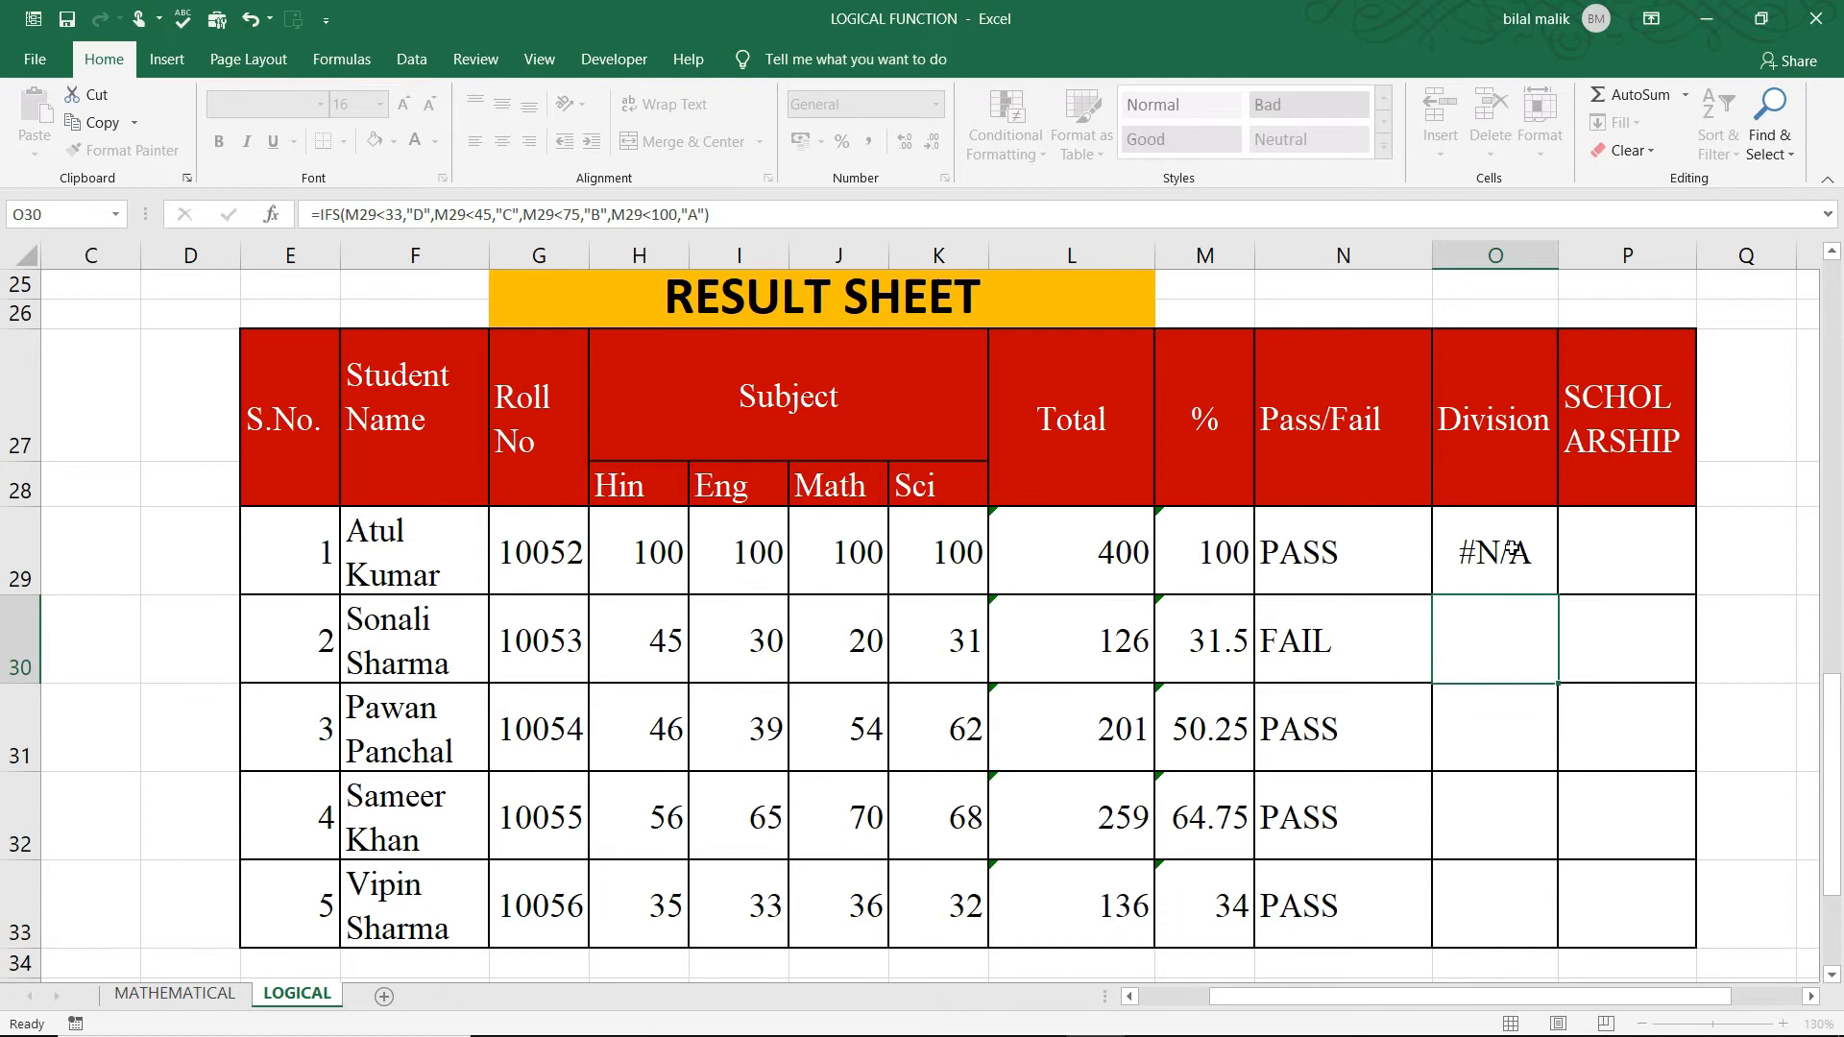
Step: Fill the Division IFS formula from O29 down to O33 and check the results for the other students
left_click(1488, 561)
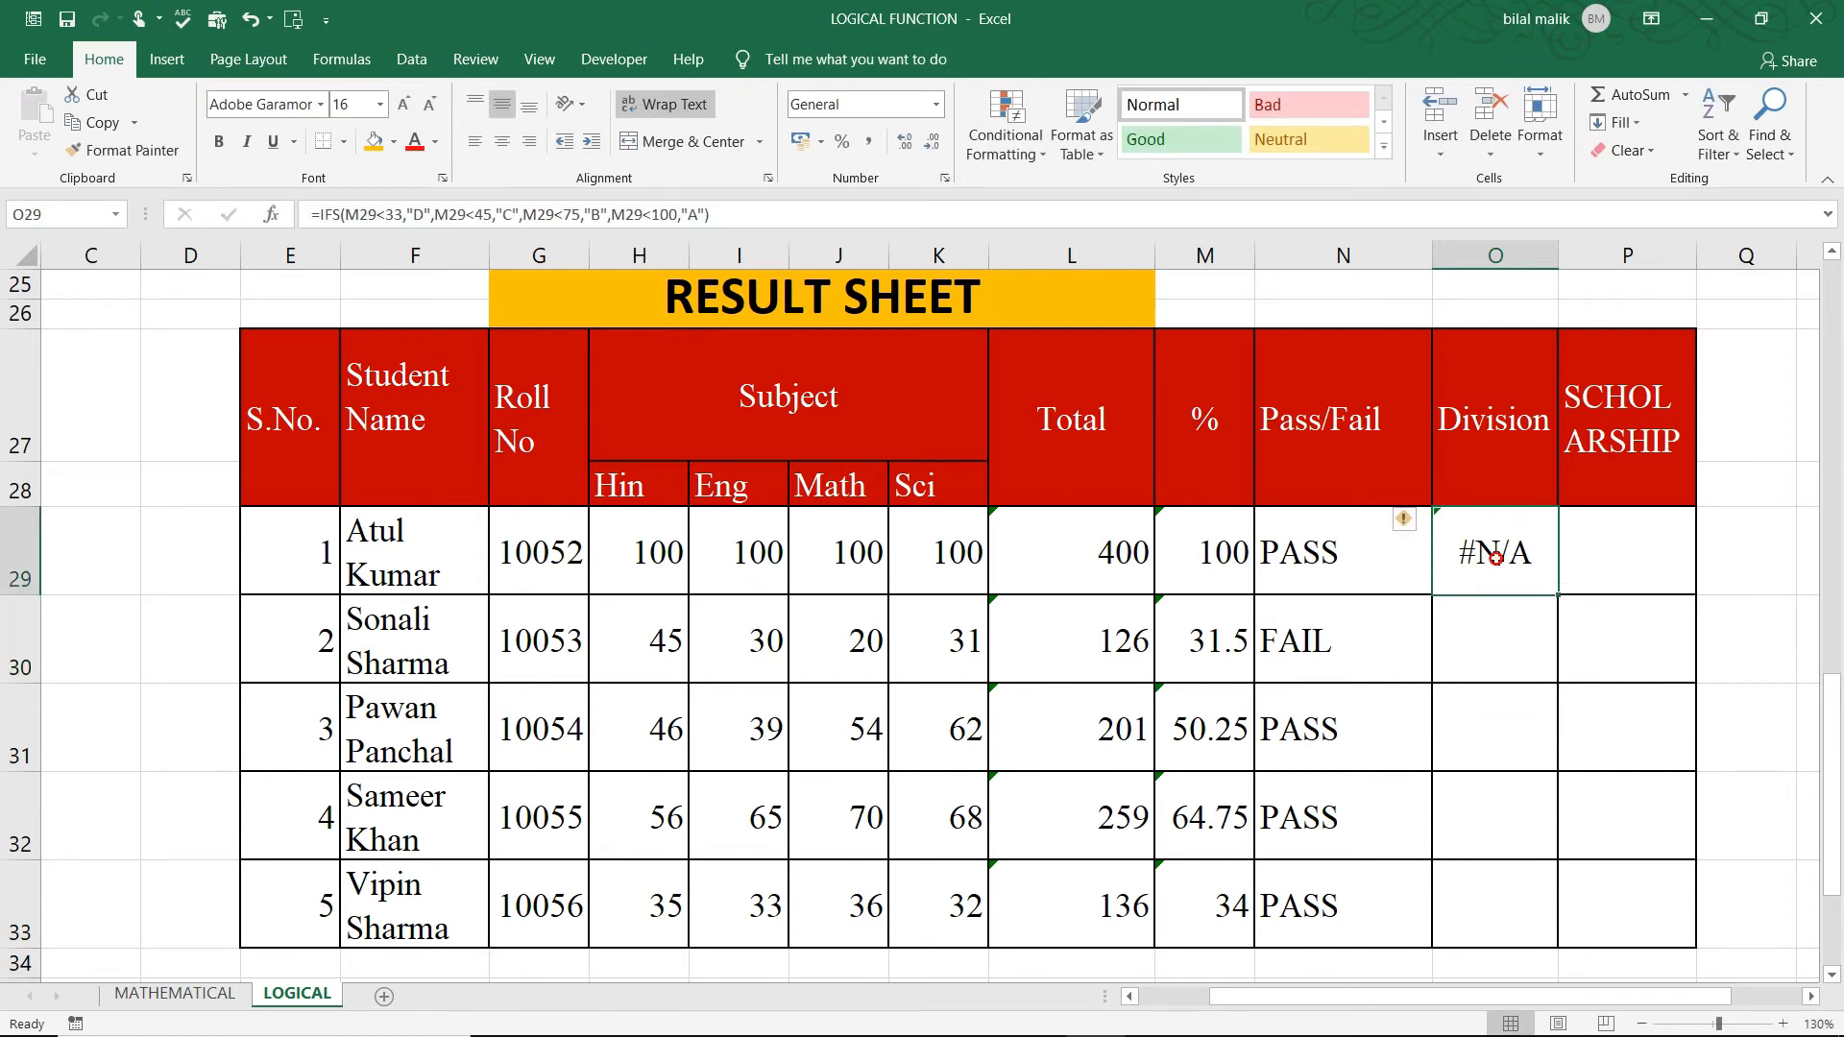
left_click_drag(1503, 566, 1518, 921)
key("ctrl+d")
left_click_drag(1483, 663, 1498, 922)
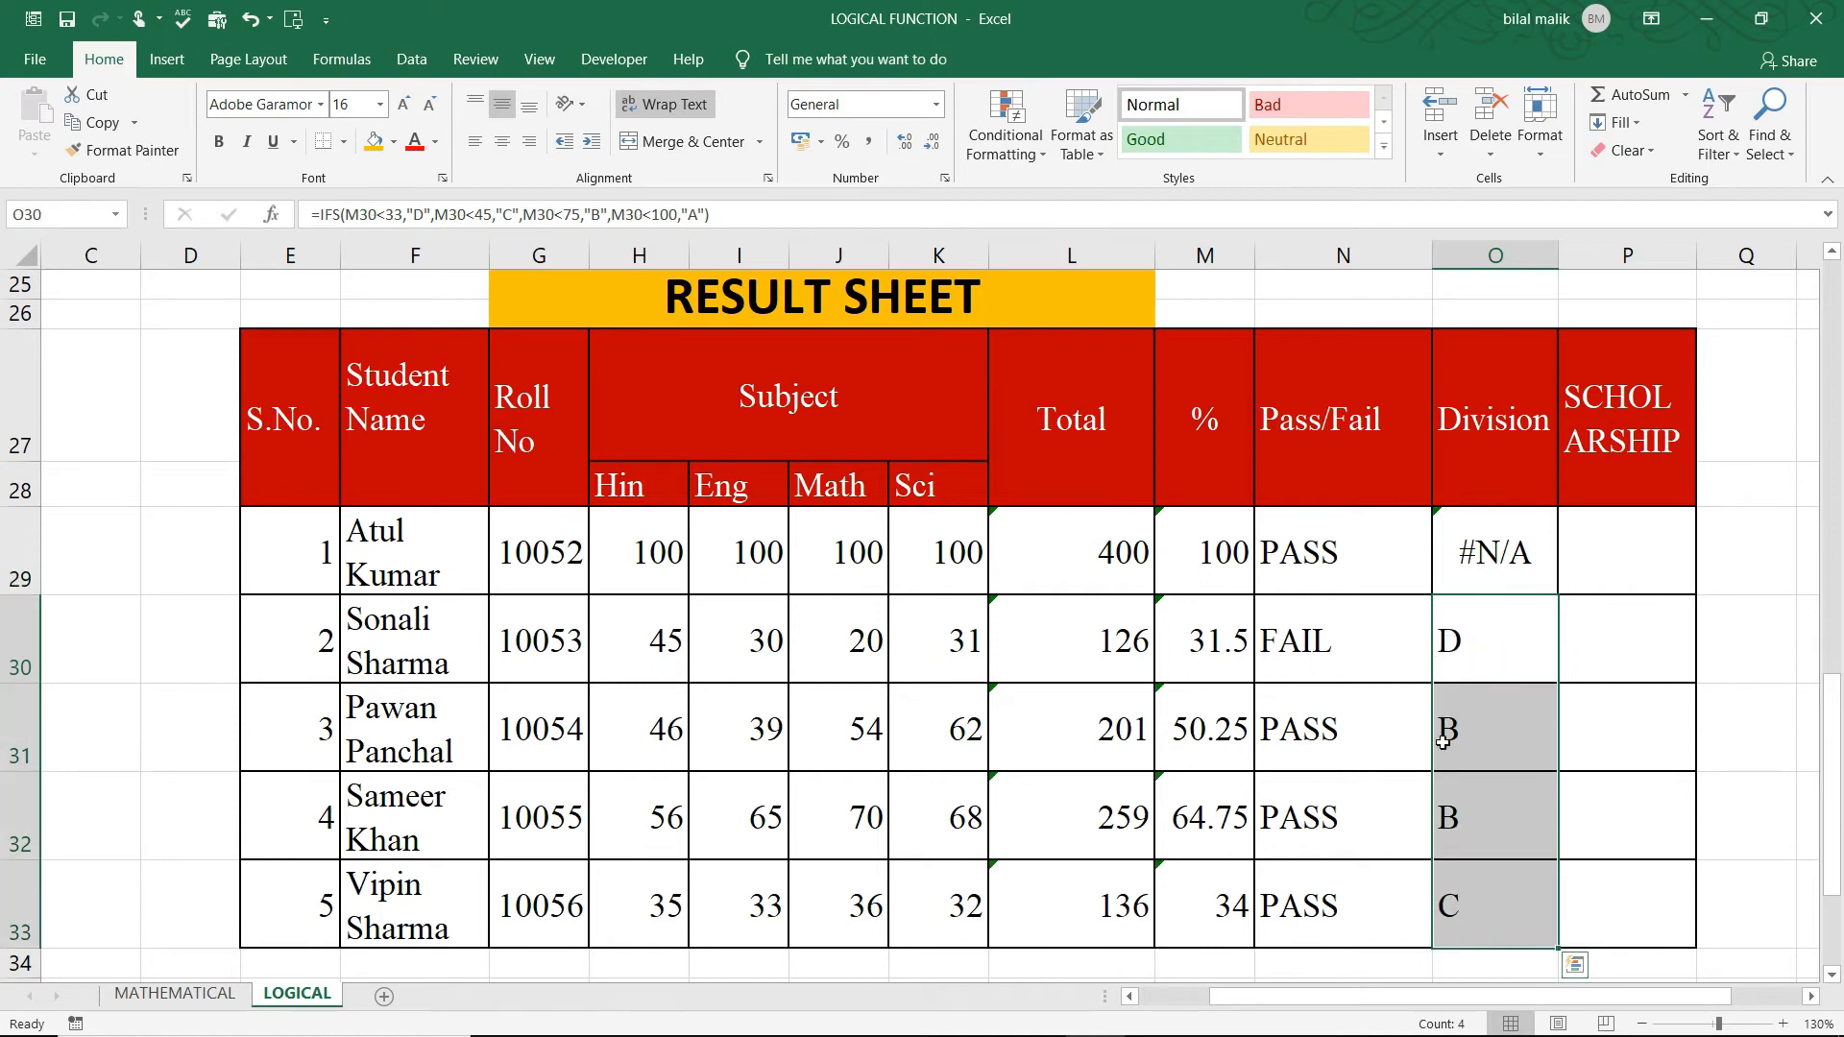
Step: Change the last test of the O29 IFS formula to M29<=100 and check it against the percentage in M29
left_click(1486, 581)
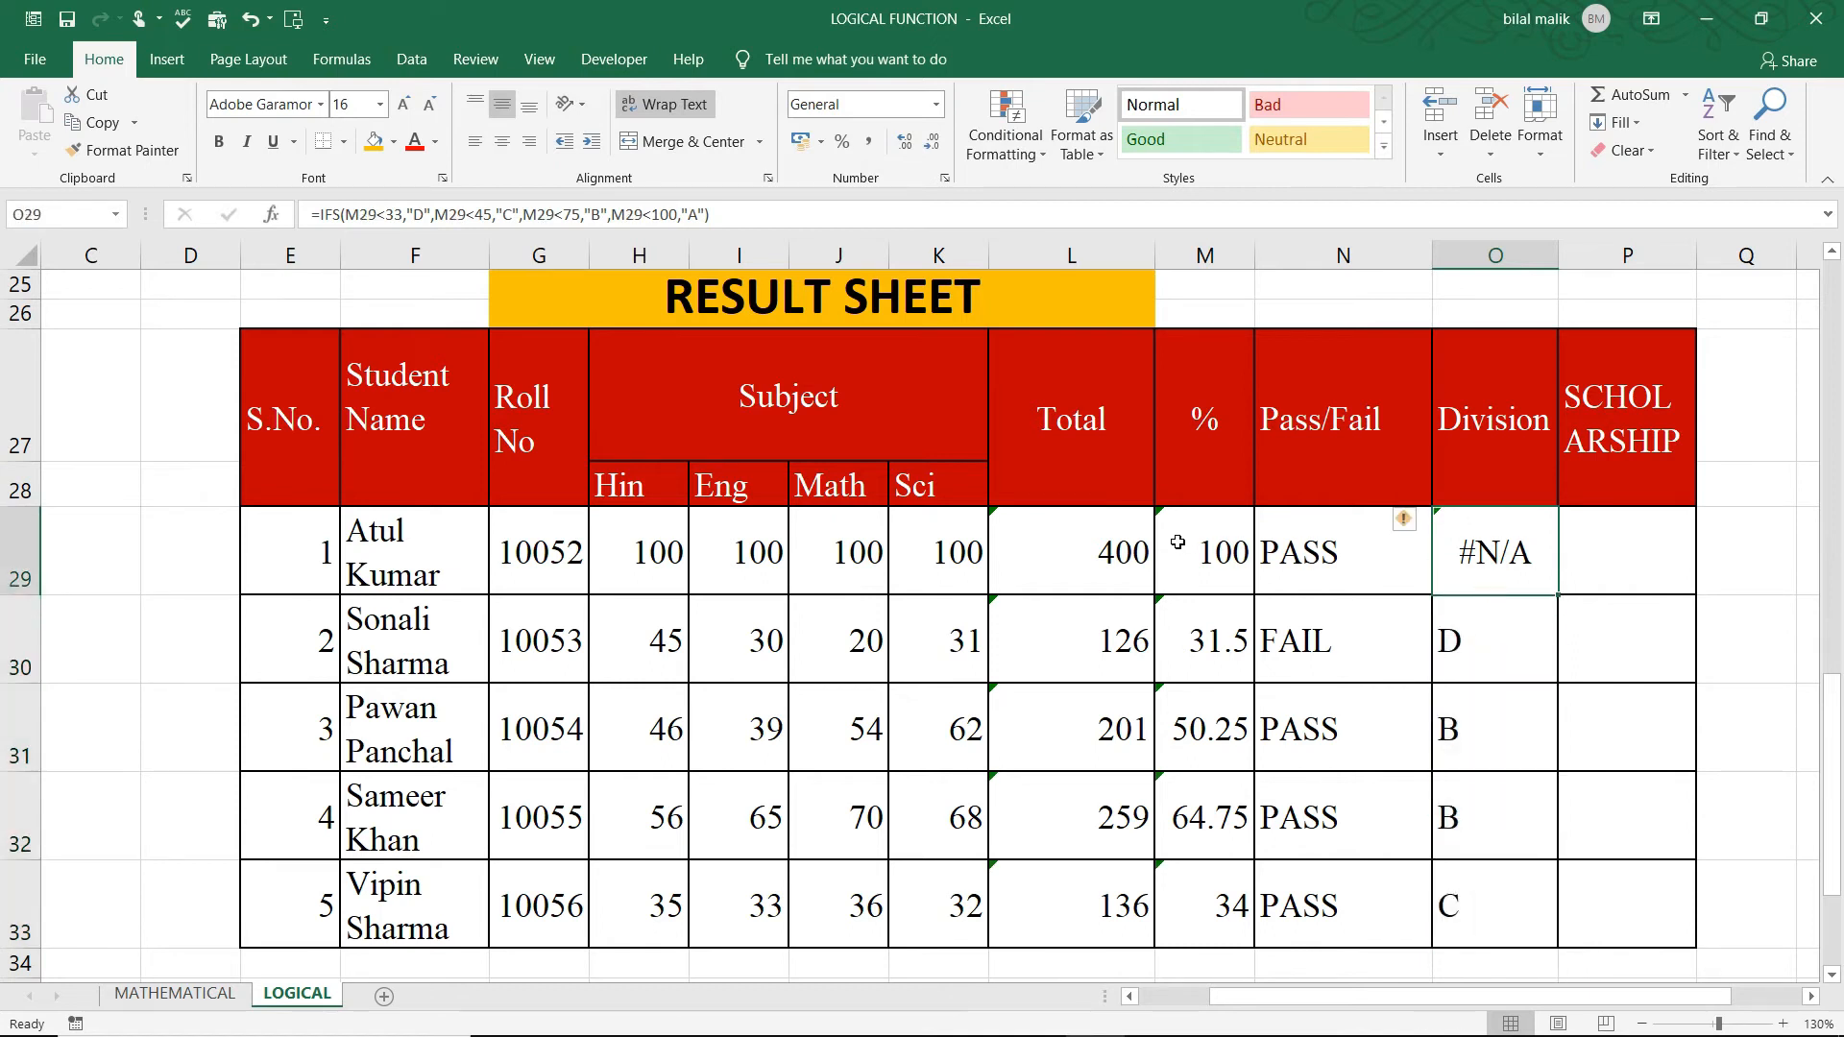
double_click(1484, 550)
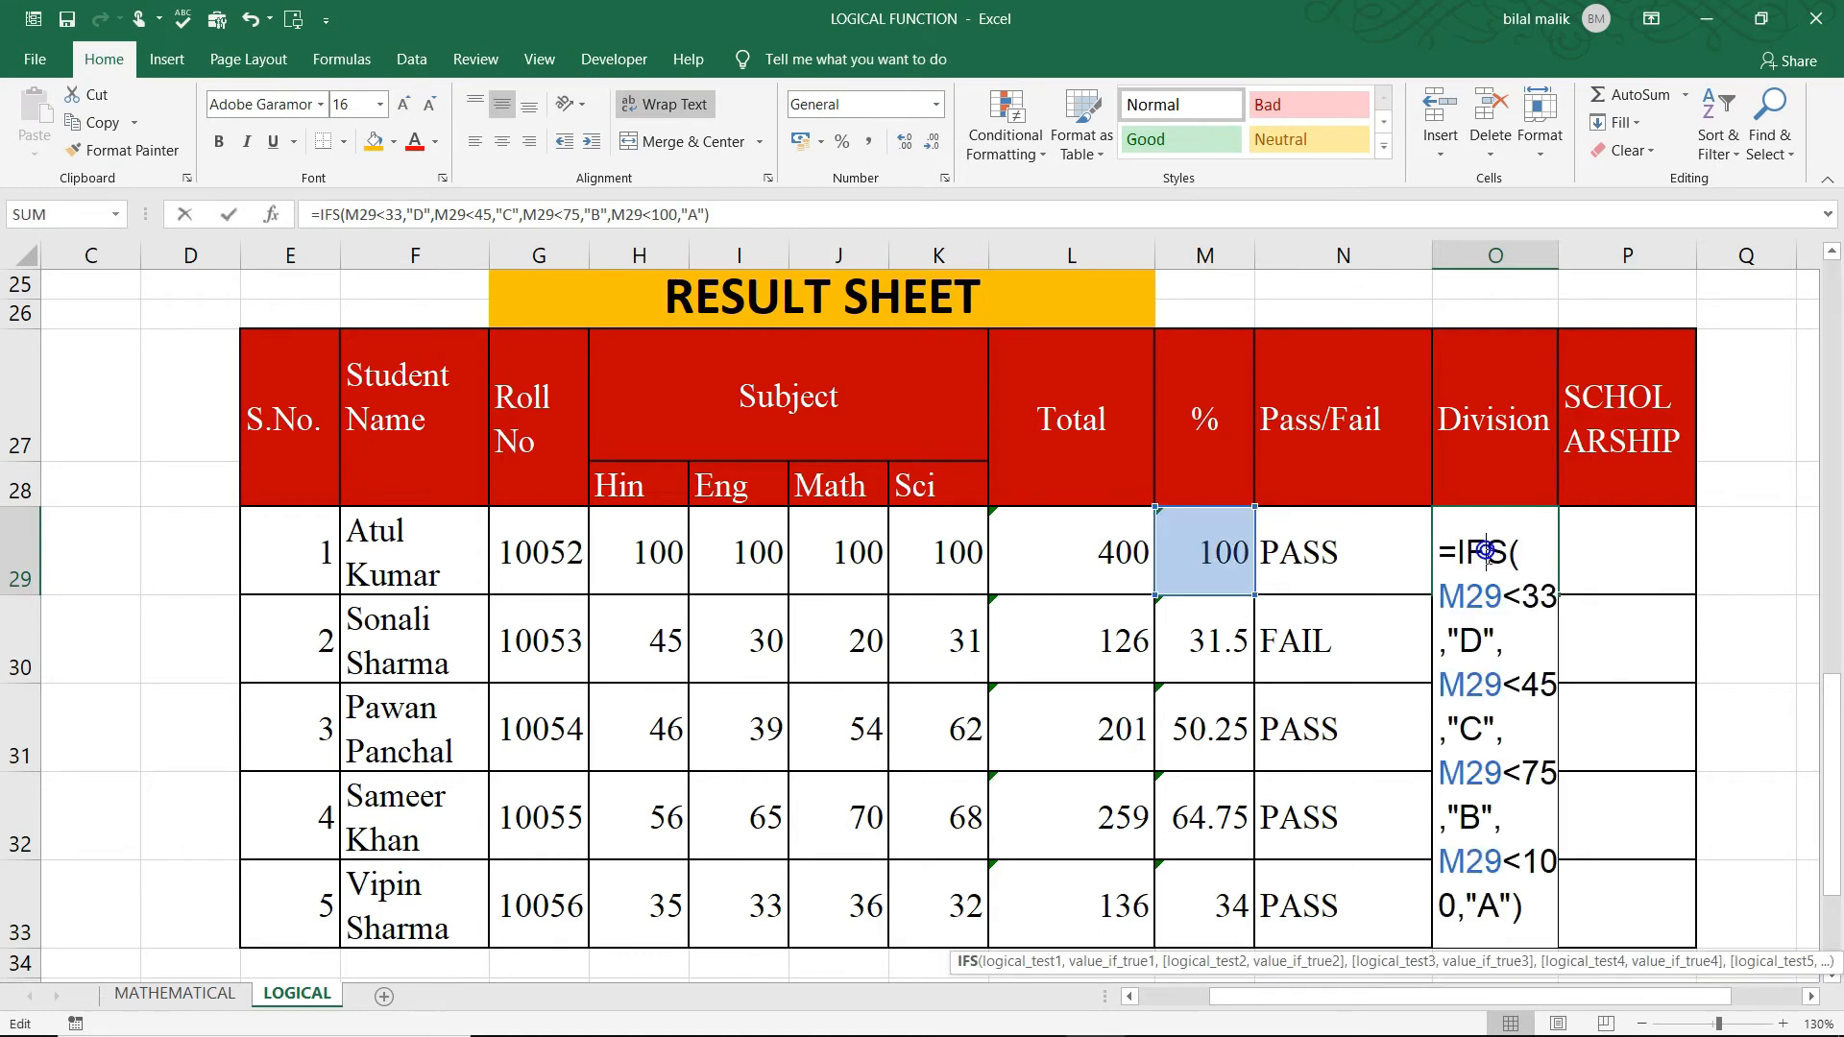
left_click(1522, 858)
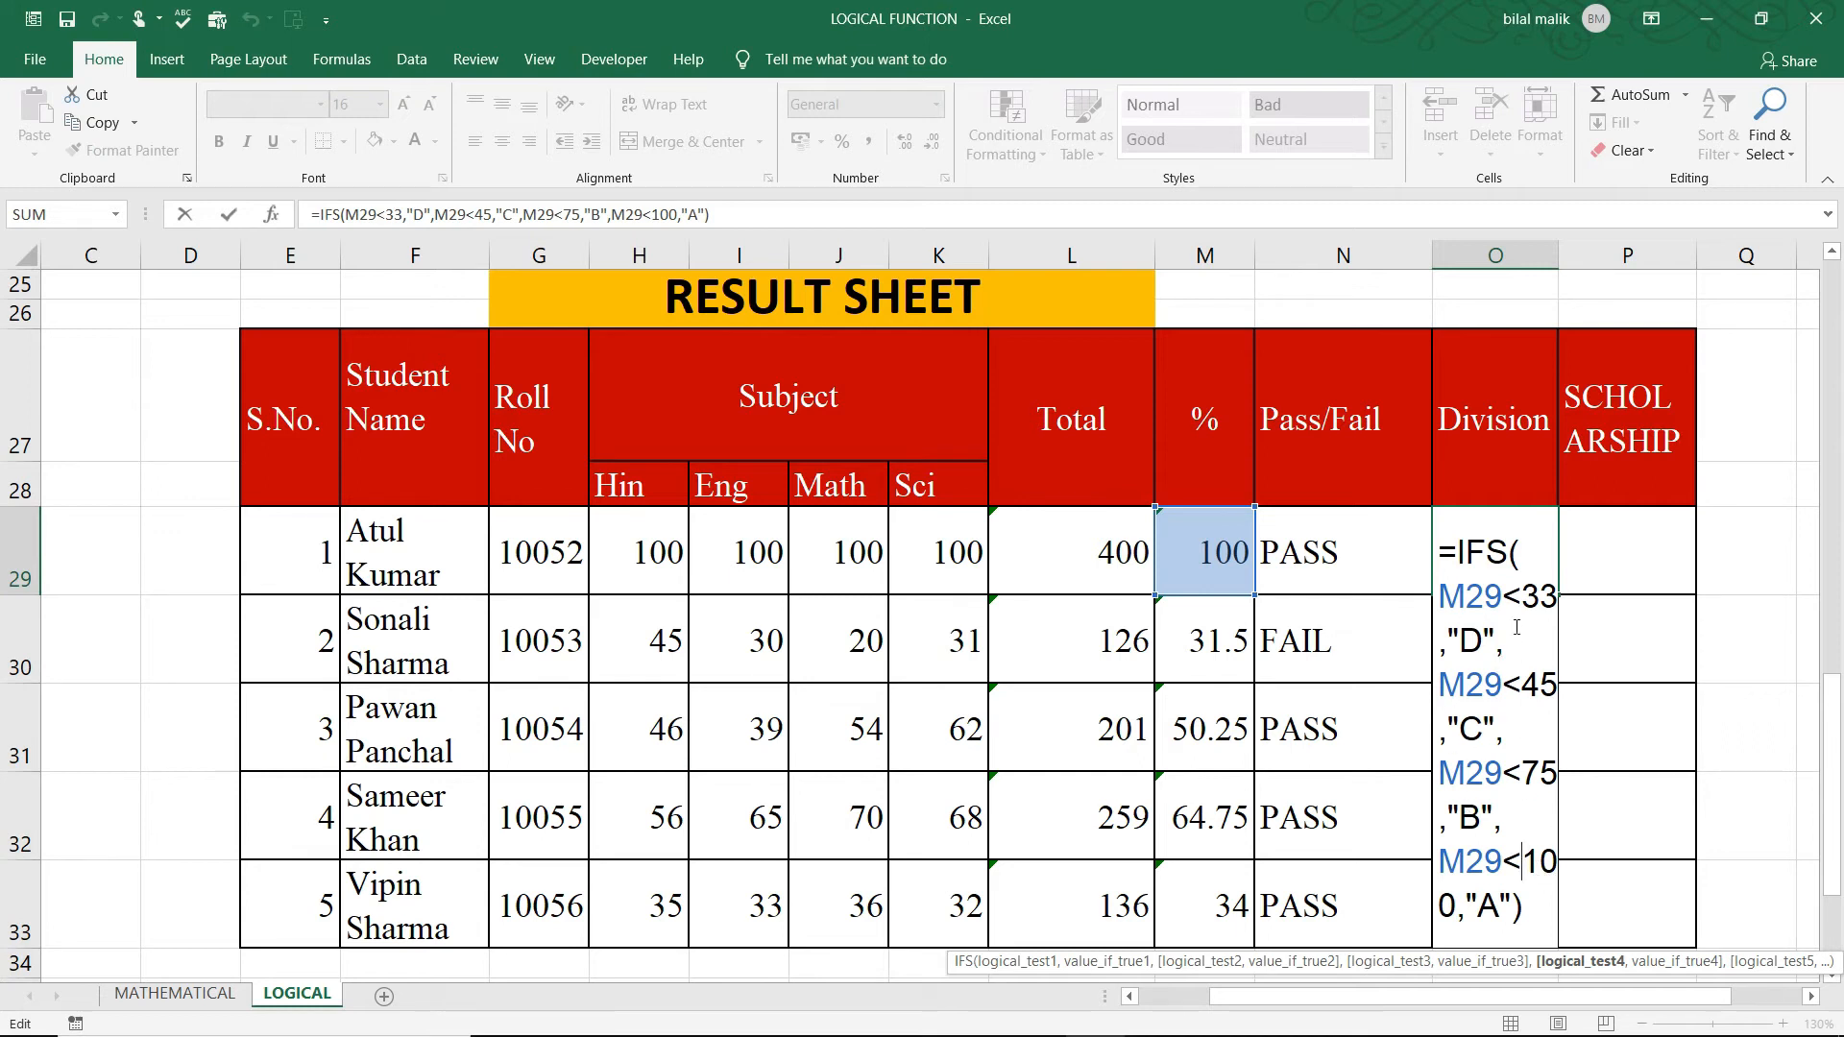
type("=")
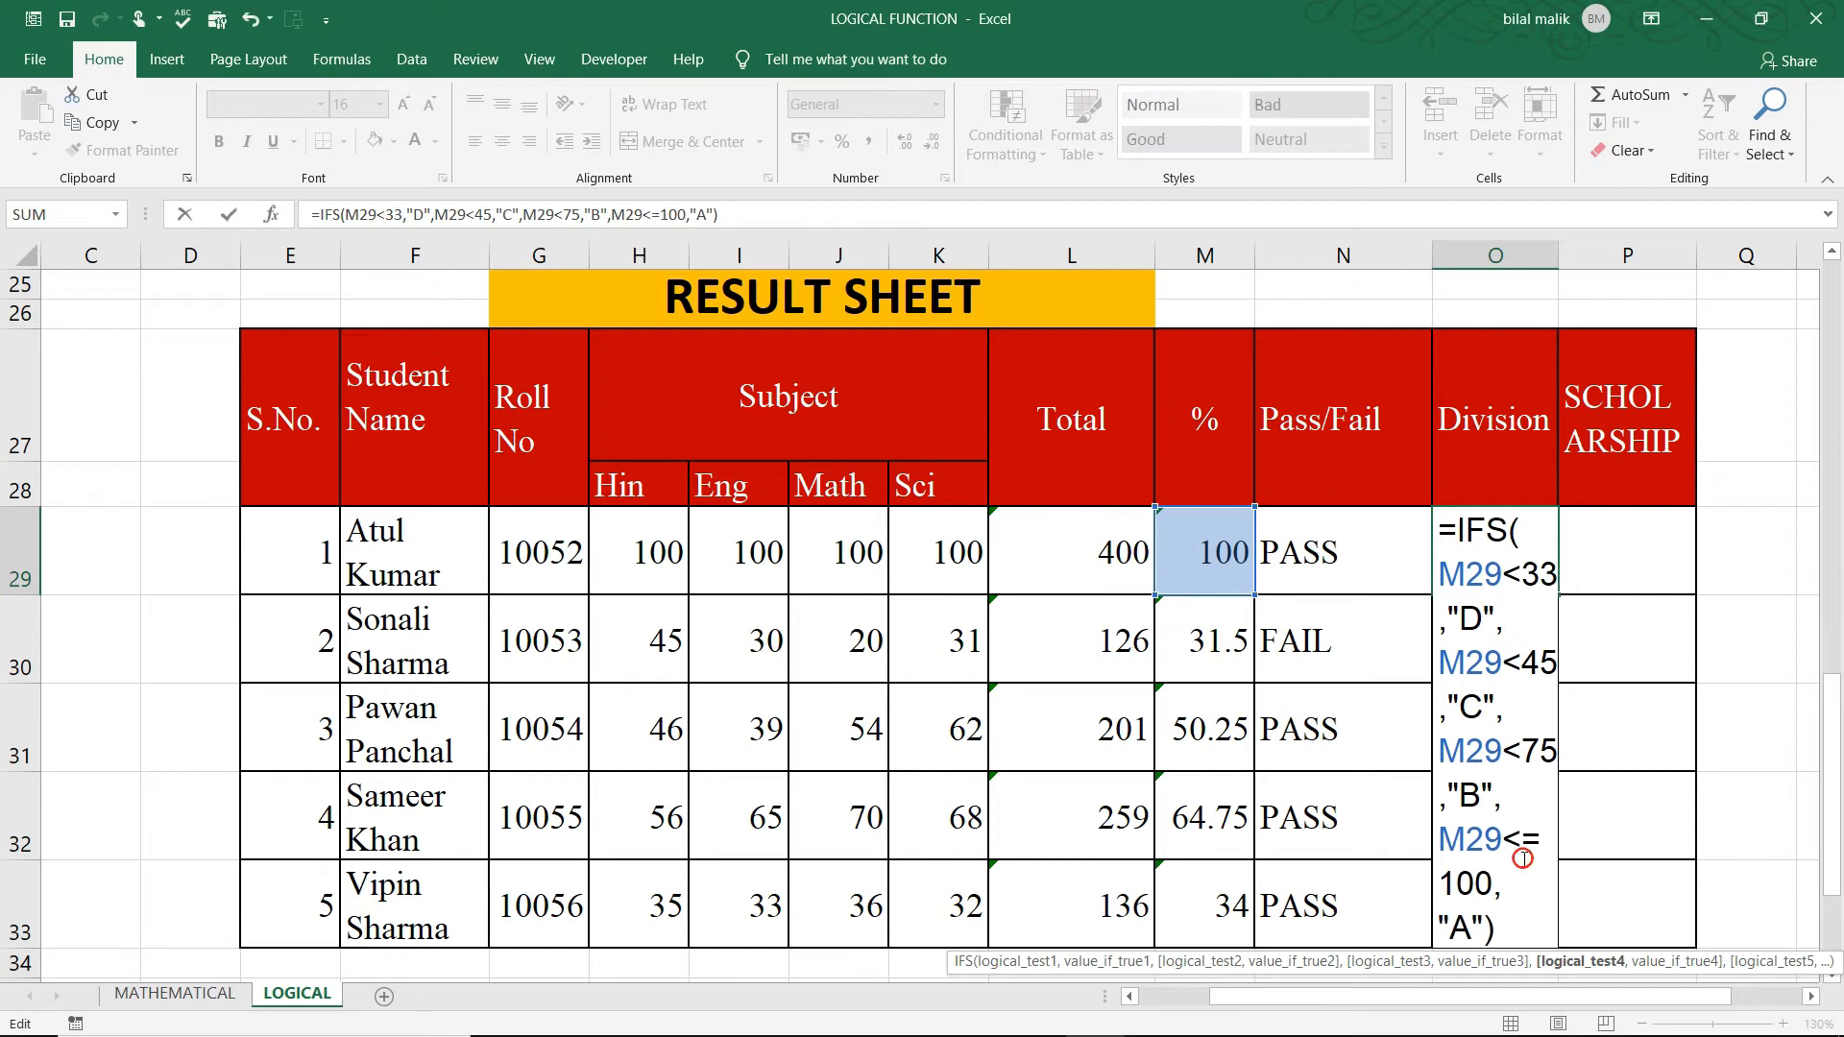
key("Return")
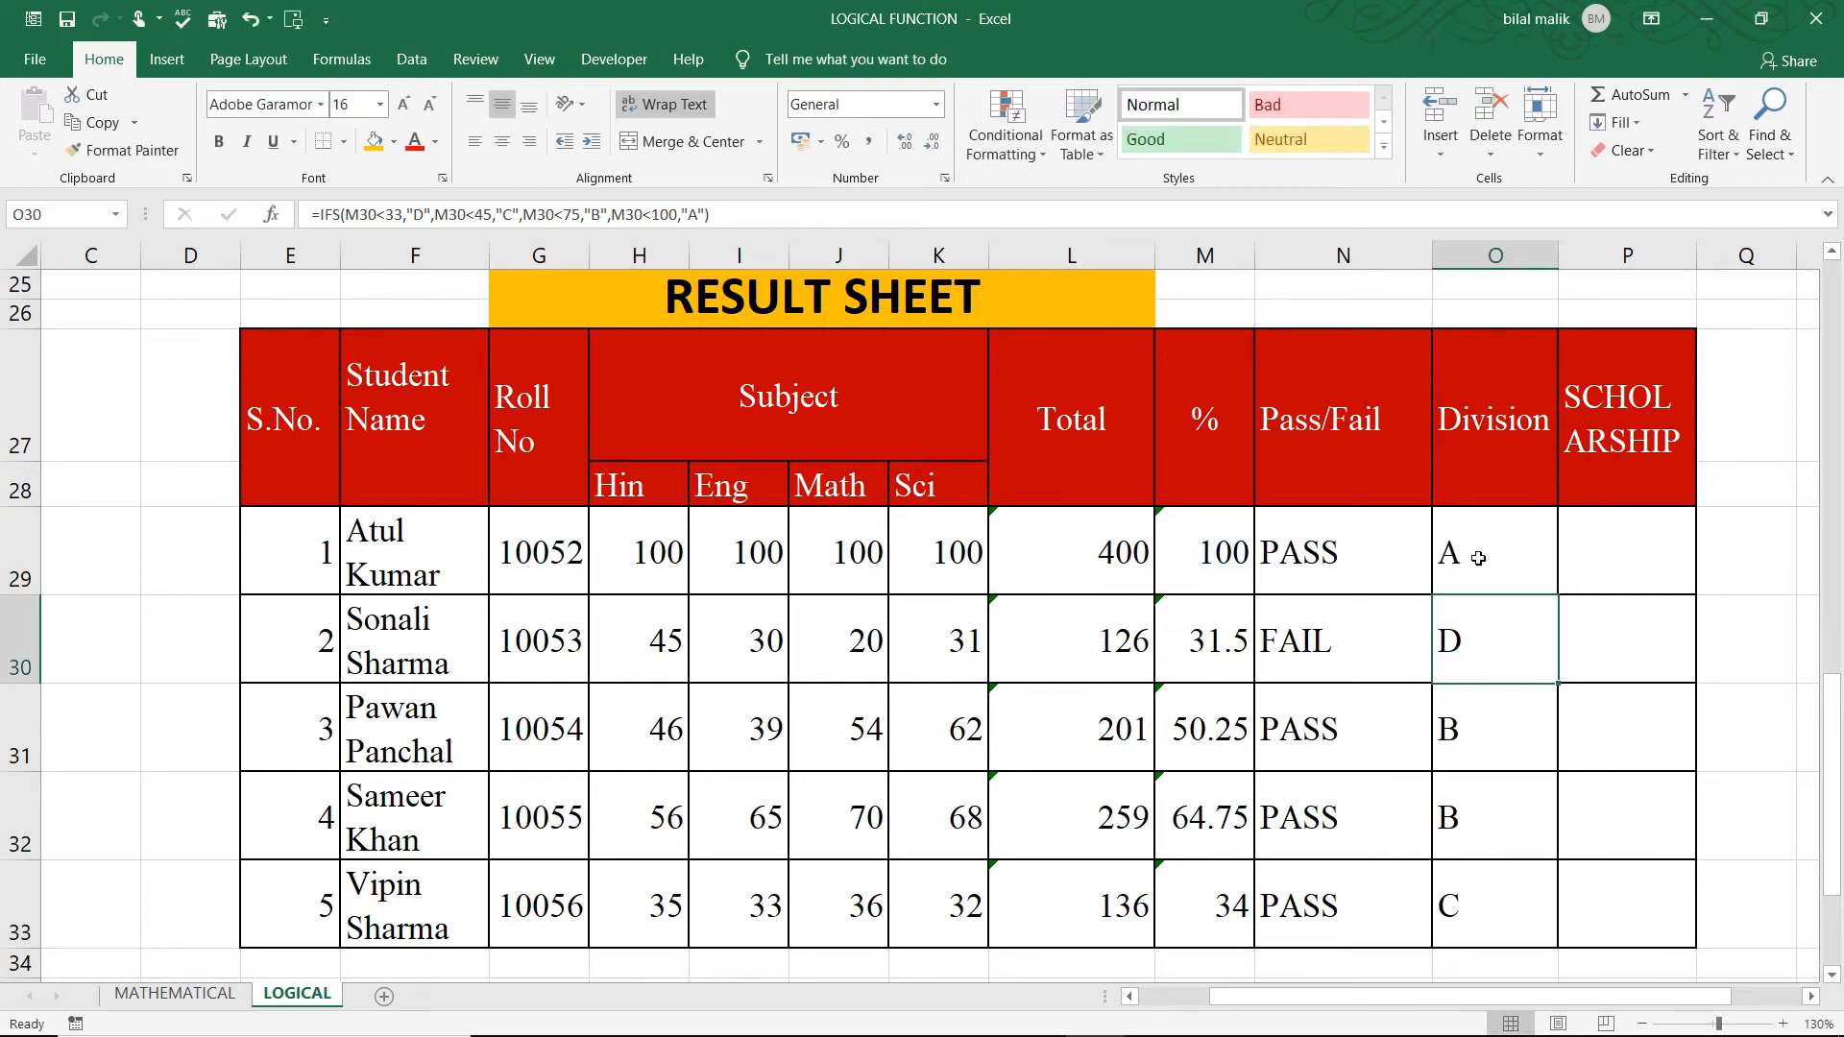
left_click(1492, 531)
left_click(1240, 544)
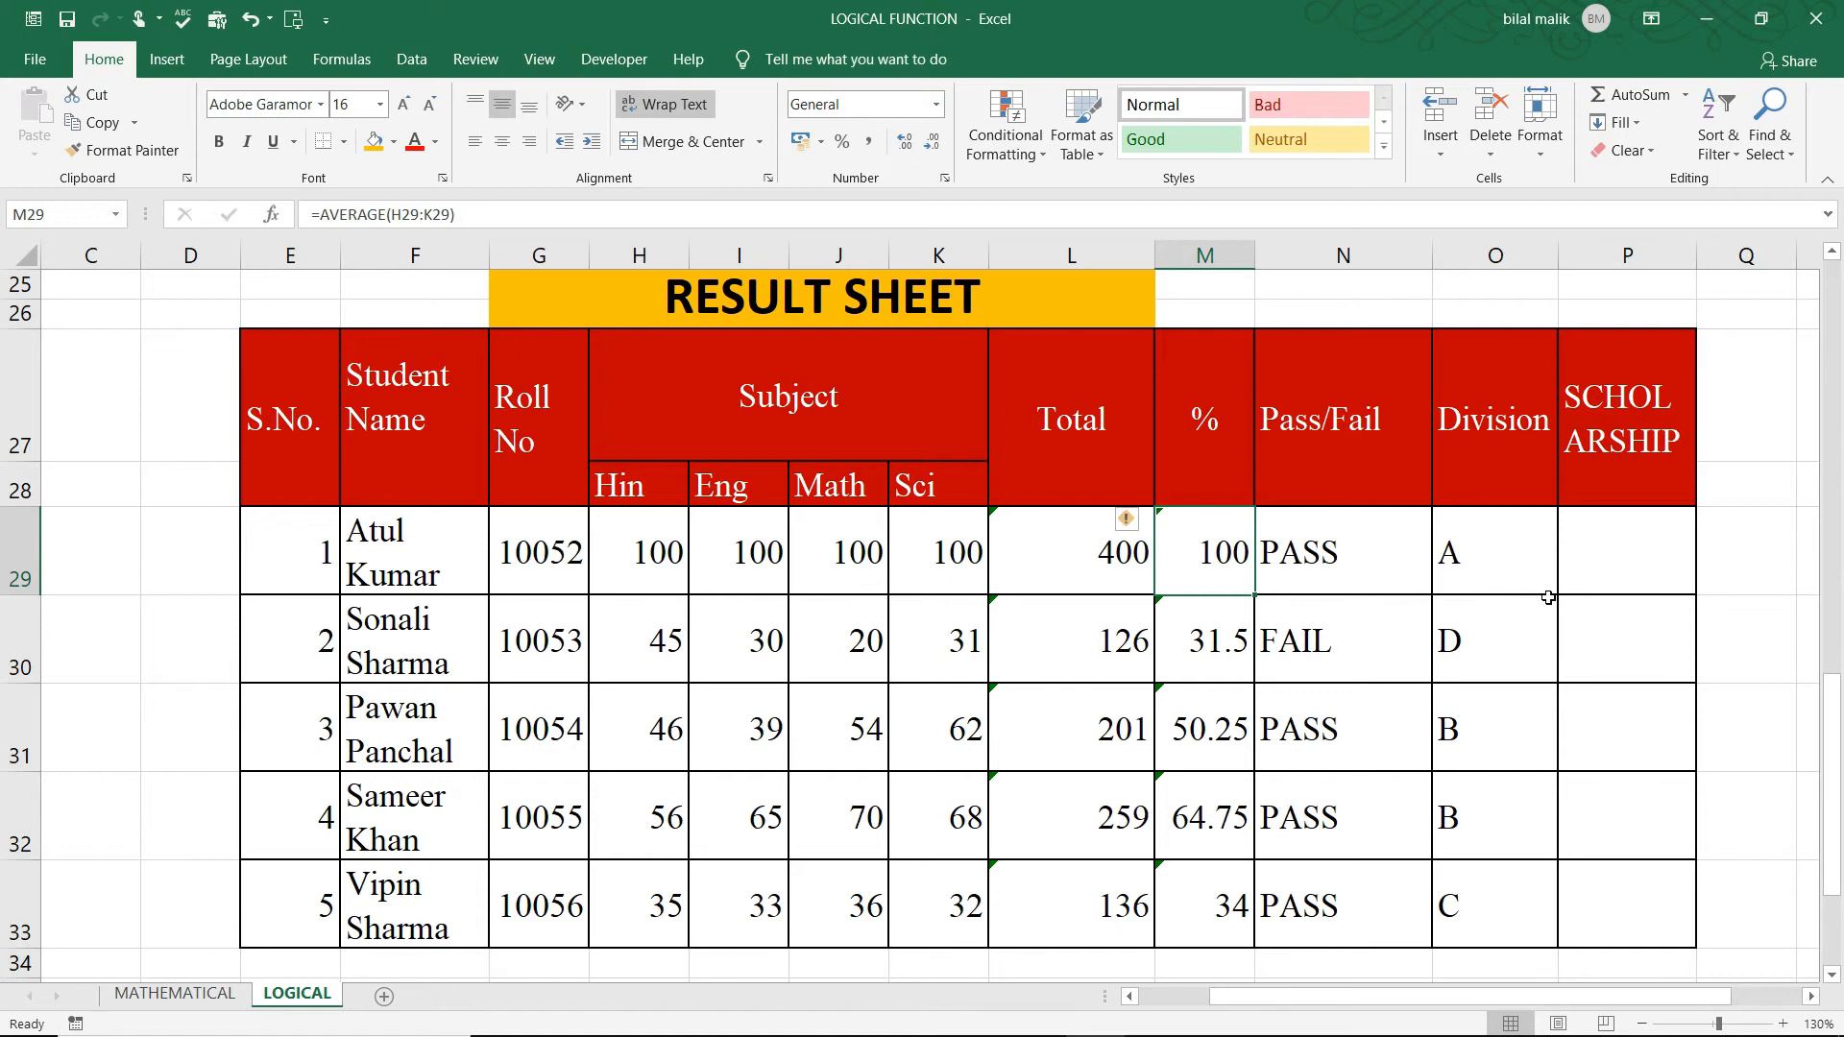
Step: Examine the result table's SCHOLARSHIP and % headings and the AND function heading in H6
scroll(1527, 582, "up", 1)
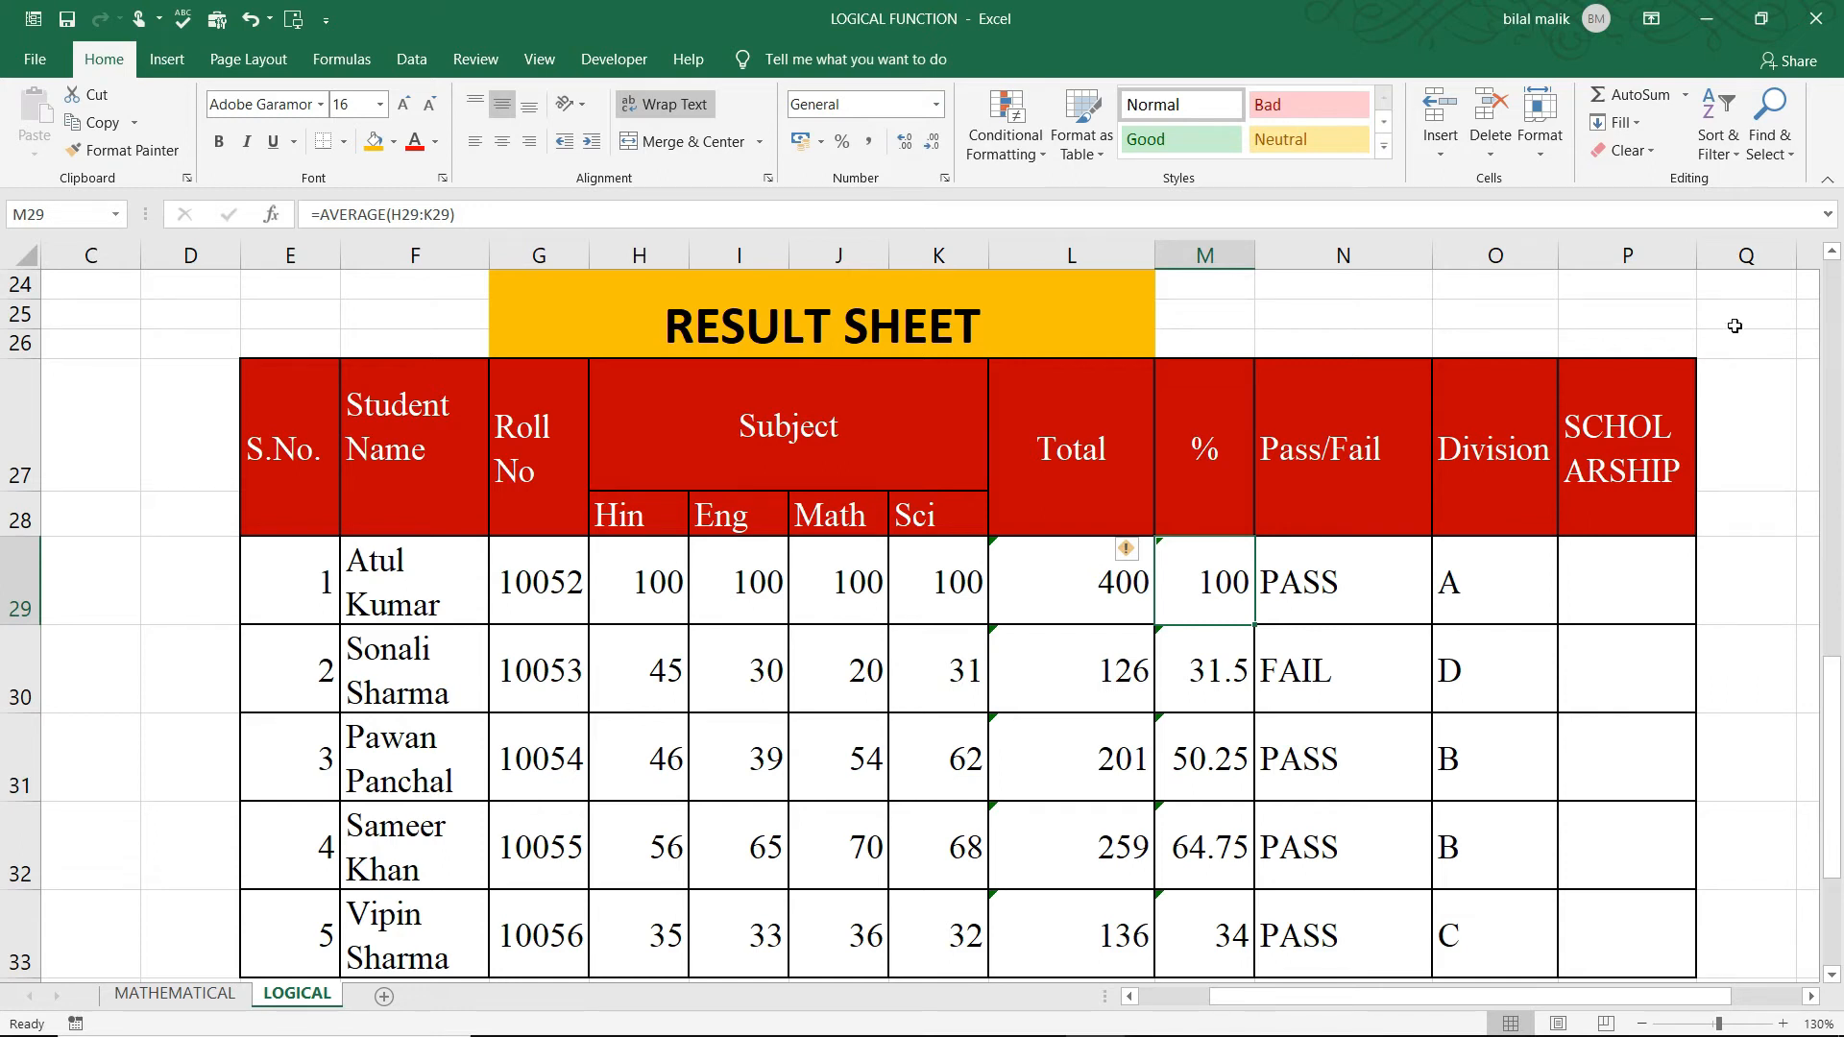
left_click(1637, 459)
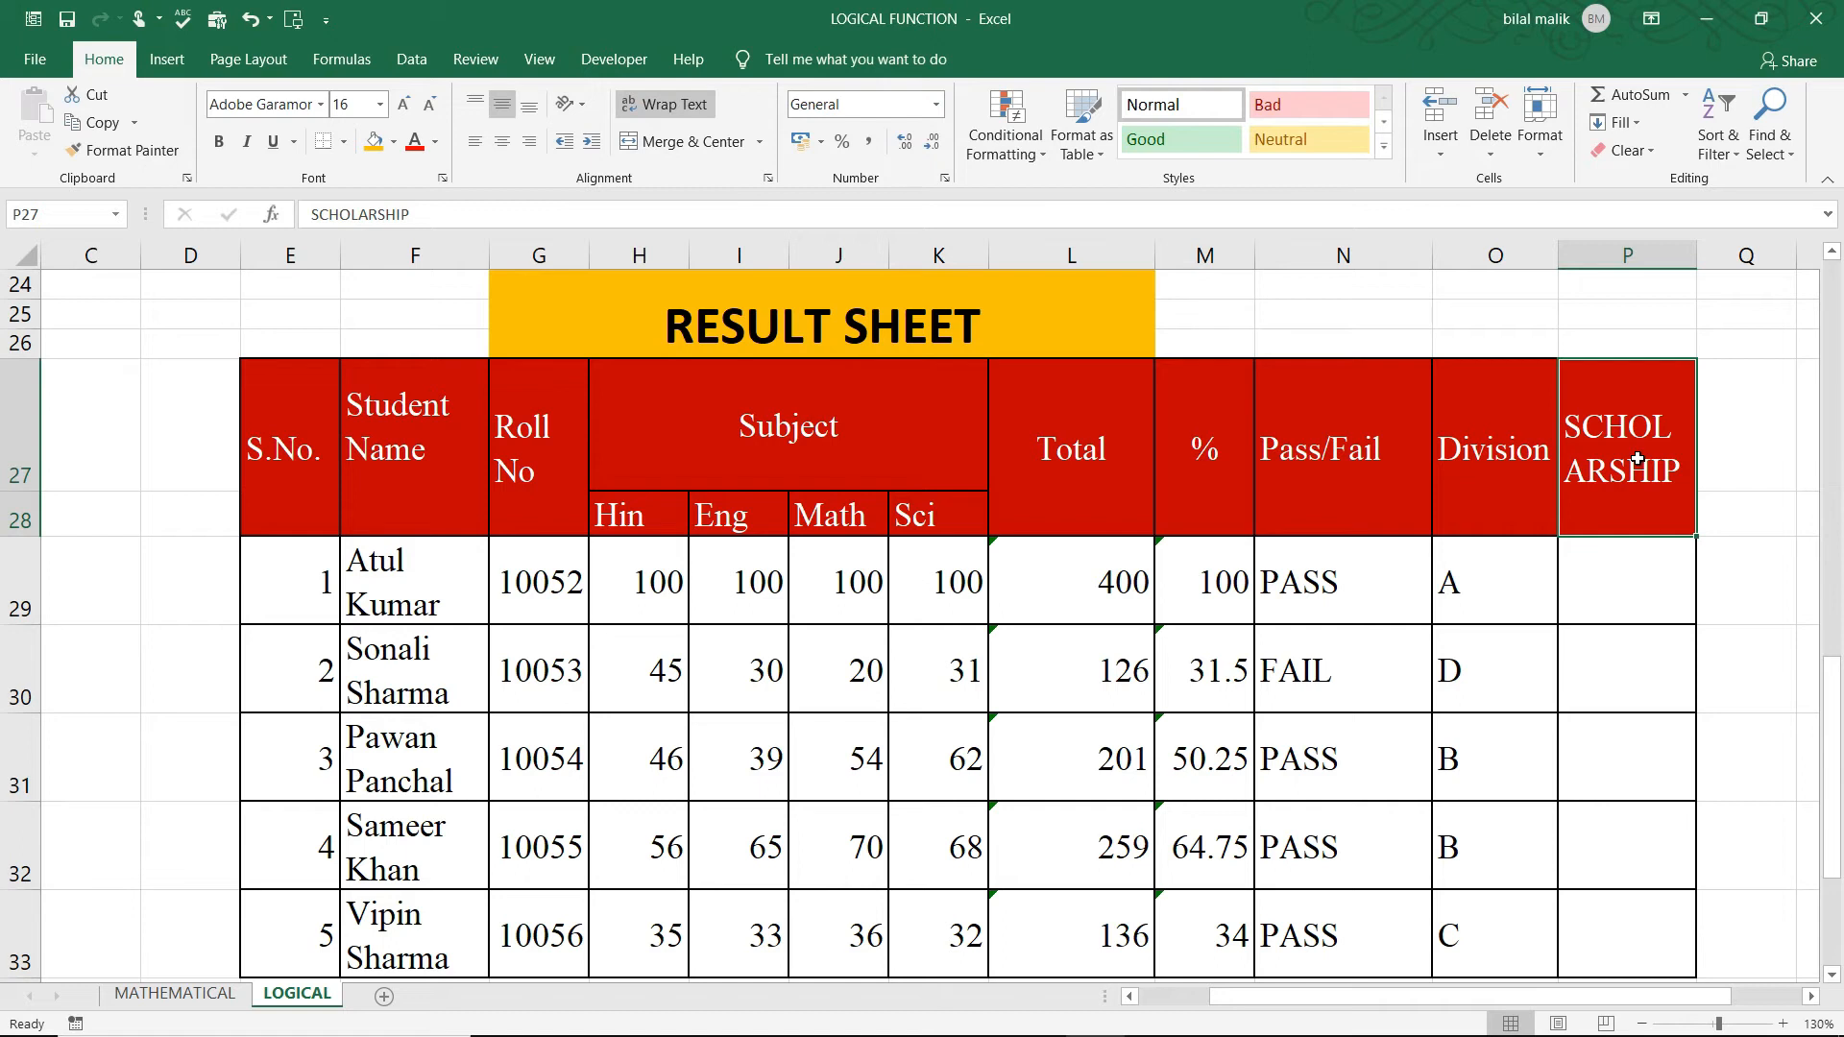
left_click(1200, 470)
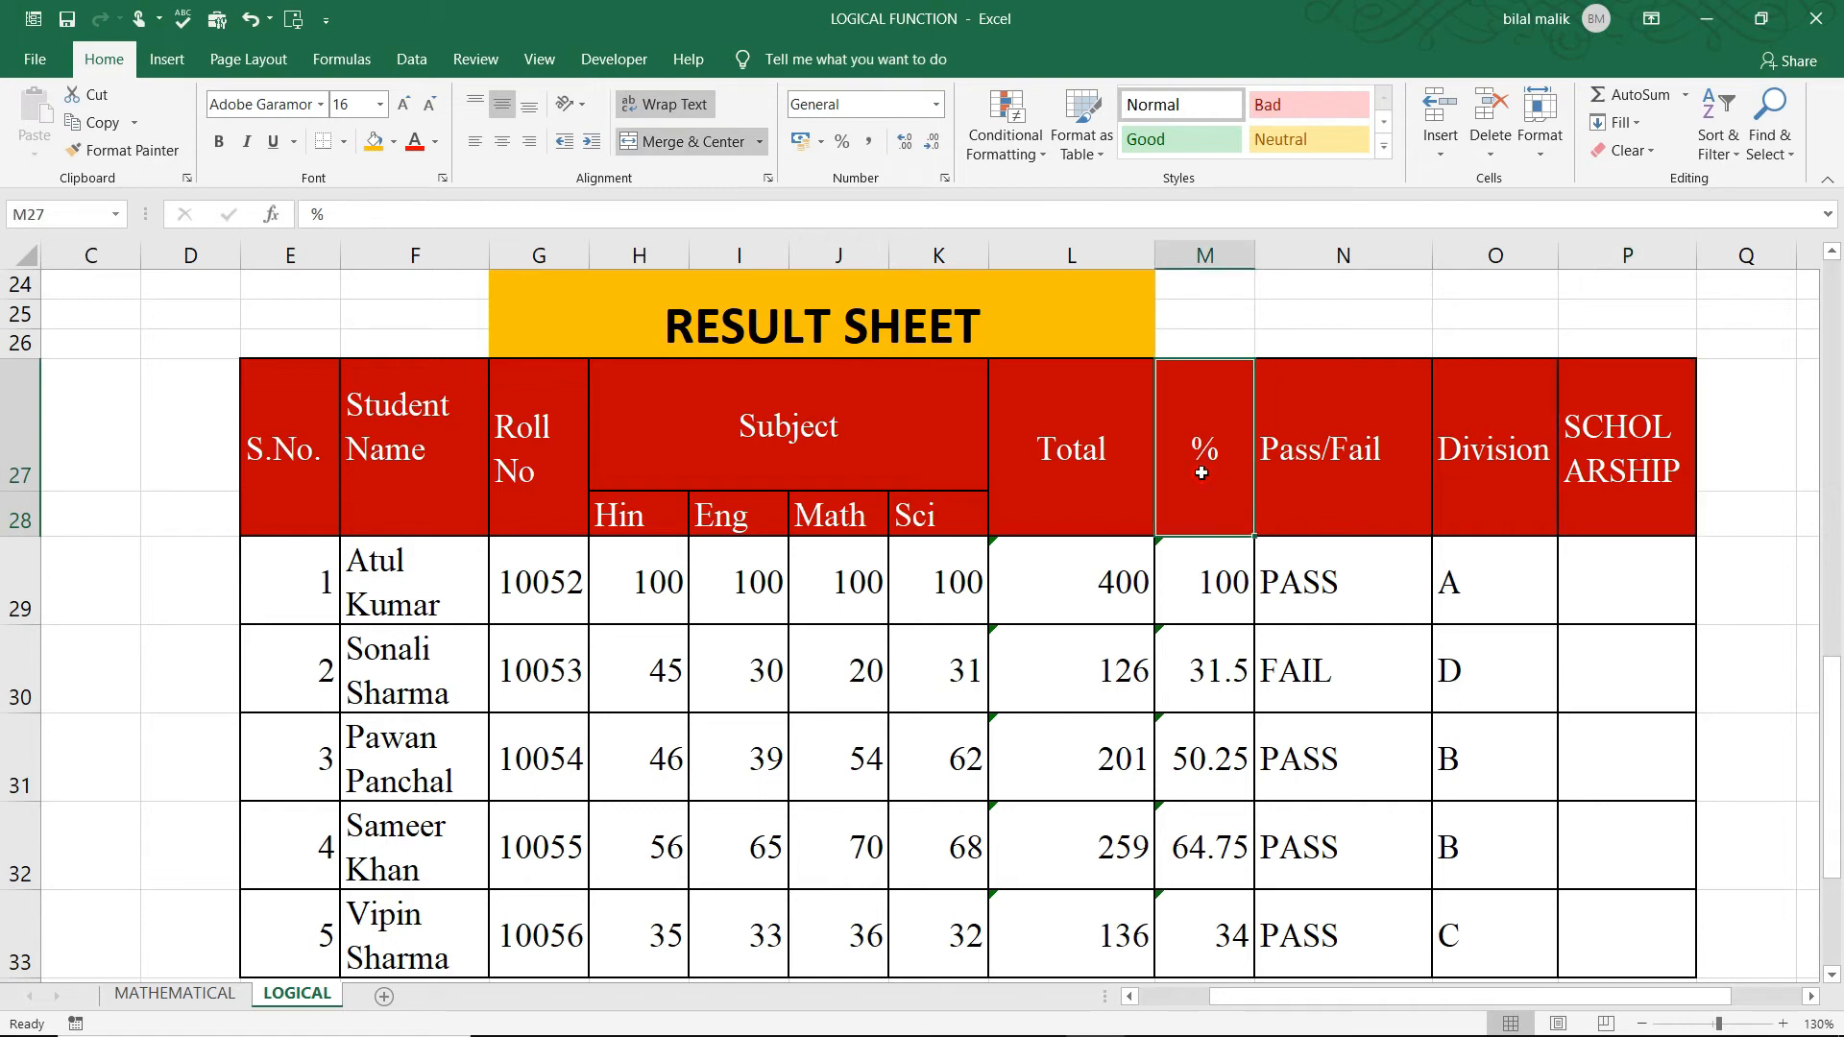
key("Right")
key("Up")
key("Up")
key("Up")
key("Up")
key("Up")
key("Up")
key("Up")
key("Up")
key("Up")
key("Up")
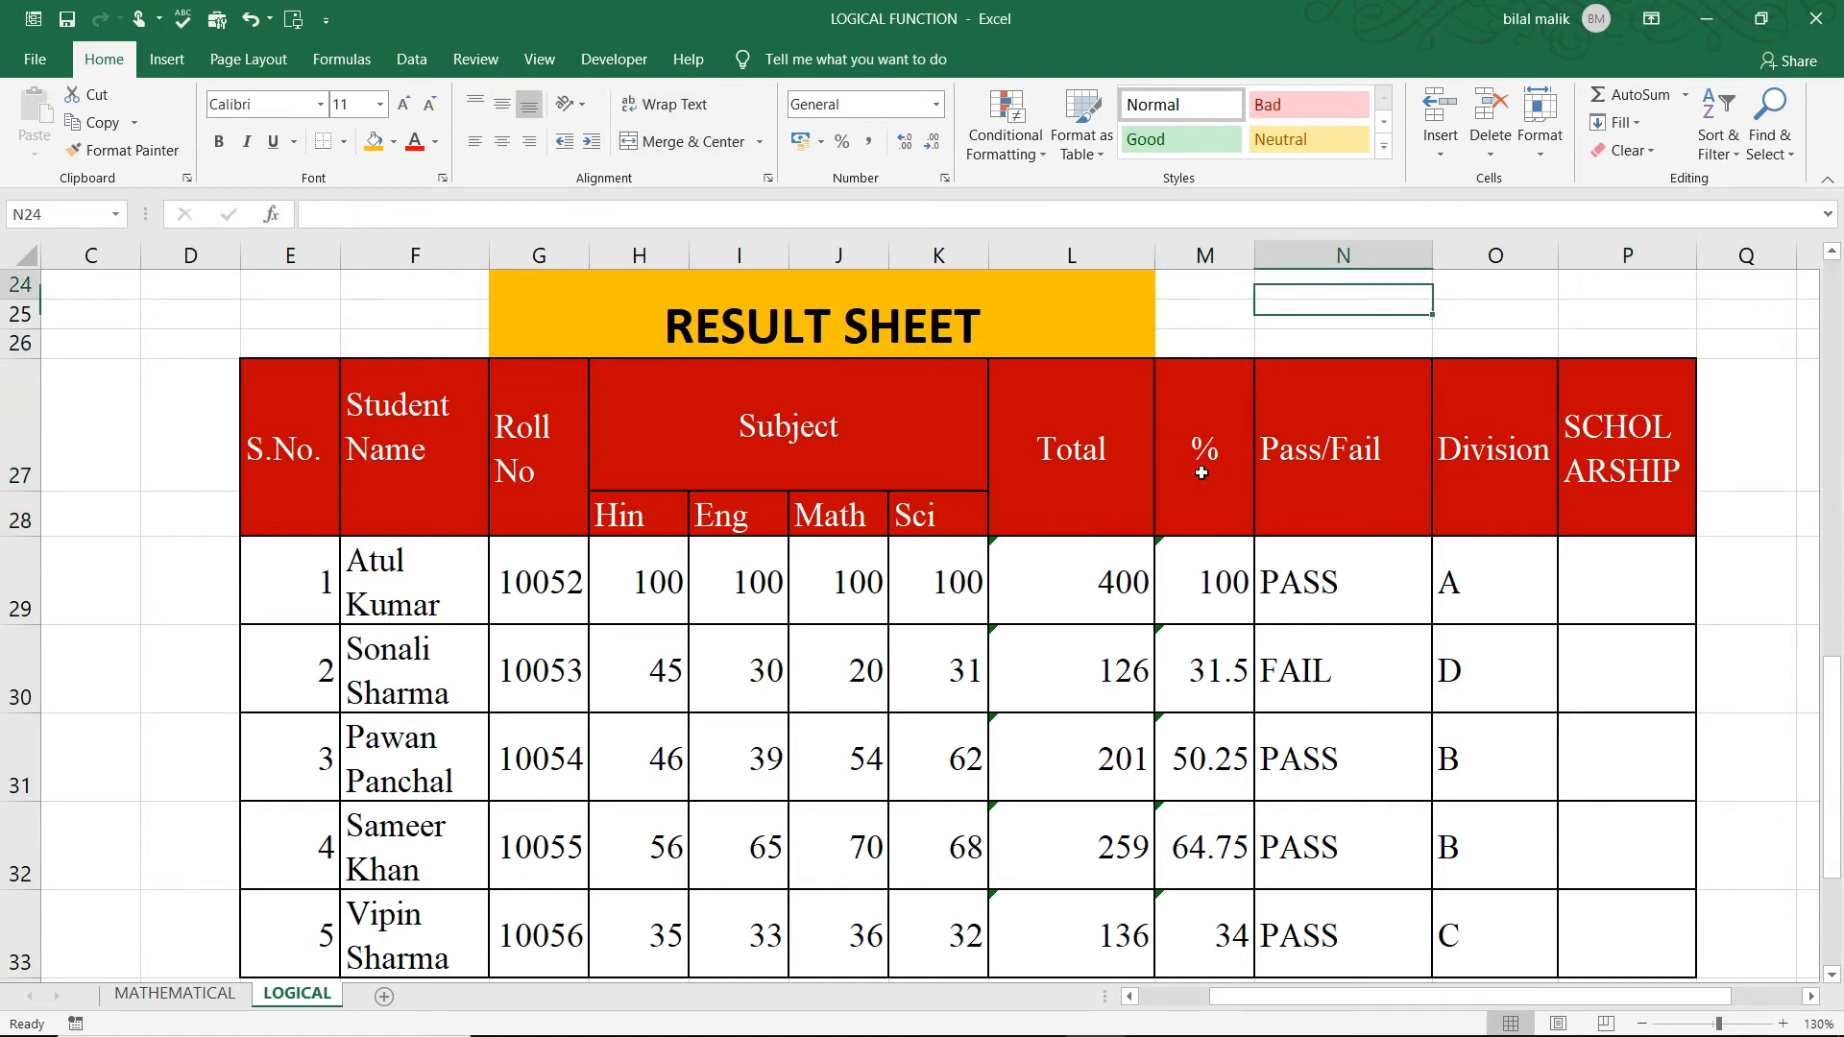
key("Up")
key("Up")
key("Up")
key("Up")
key("Up")
key("Up")
key("Up")
key("Up")
key("Up")
key("Up")
key("Up")
key("Up")
key("Up")
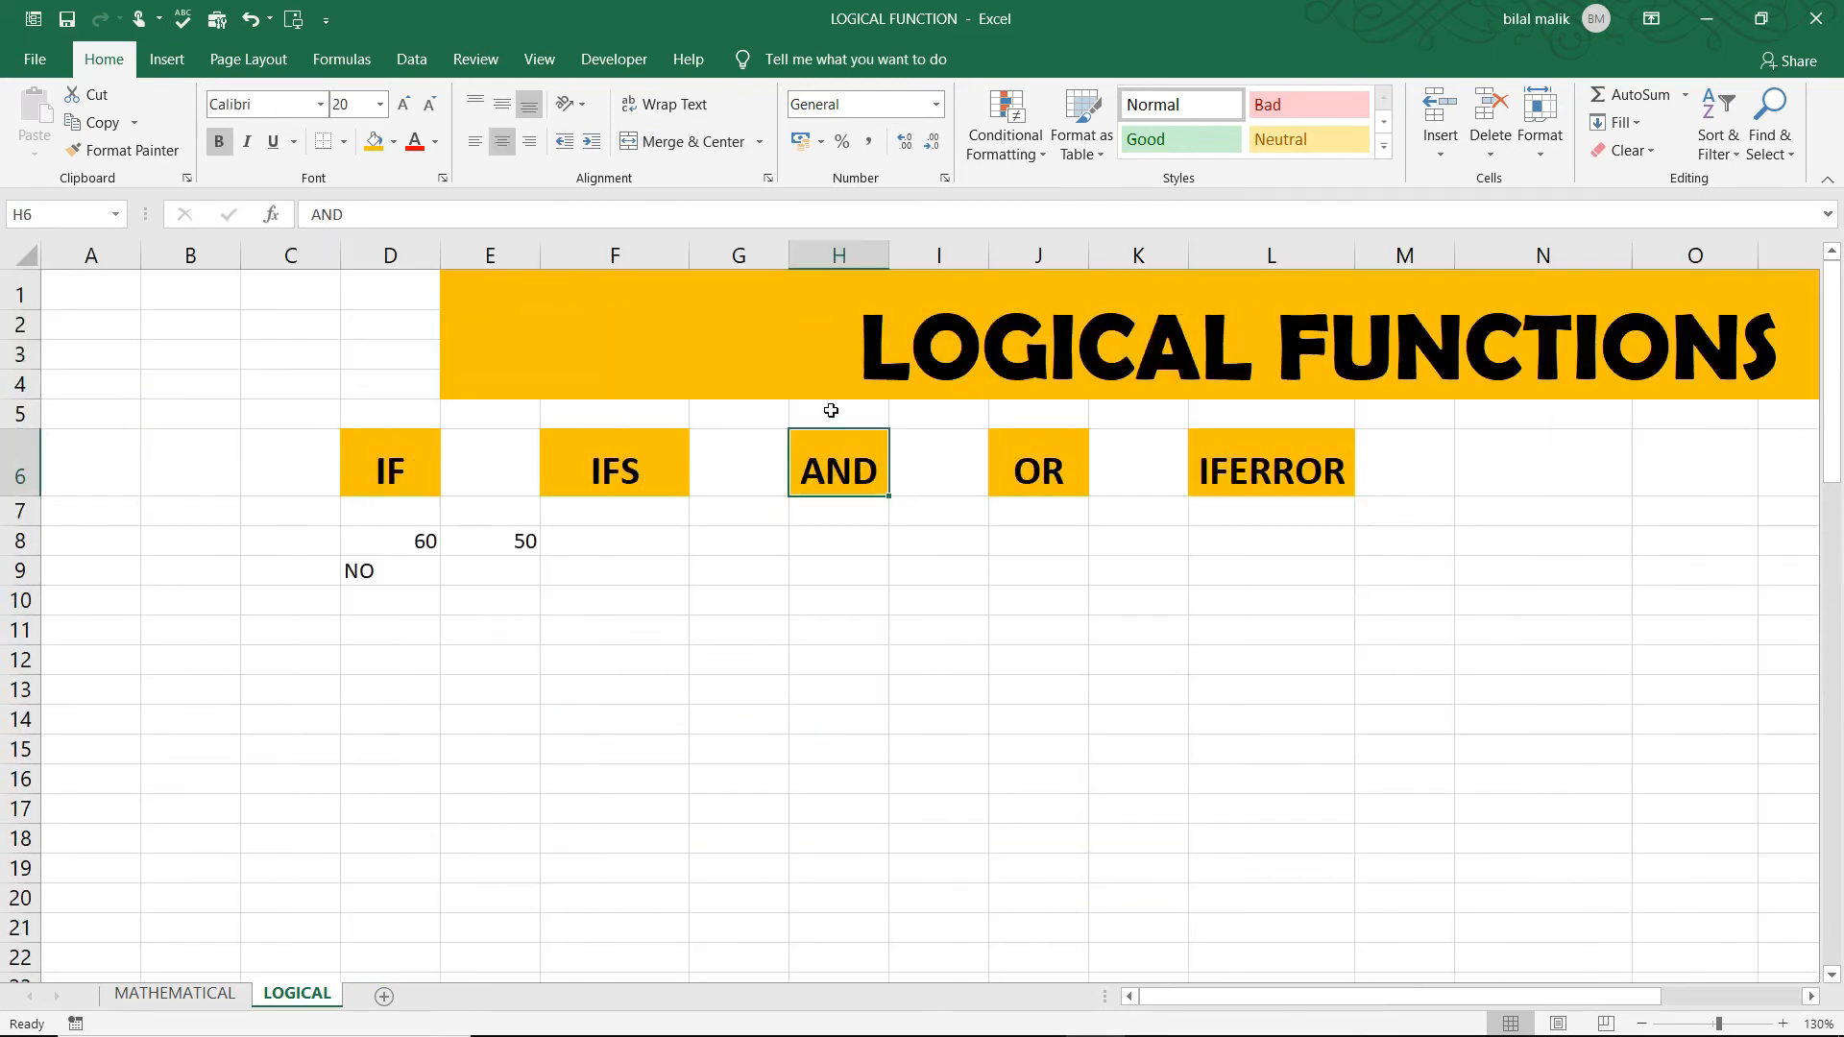
left_click(837, 468)
Step: Begin an AND formula in the first student's SCHOLARSHIP cell, P29, with M29>75 as its first test
key("Down")
key("Down")
key("Down")
key("Down")
key("Down")
key("Down")
key("Down")
key("Down")
key("Down")
key("Down")
key("Down")
key("Down")
key("Down")
key("Down")
key("Down")
key("Down")
key("Down")
key("Down")
key("Down")
key("Down")
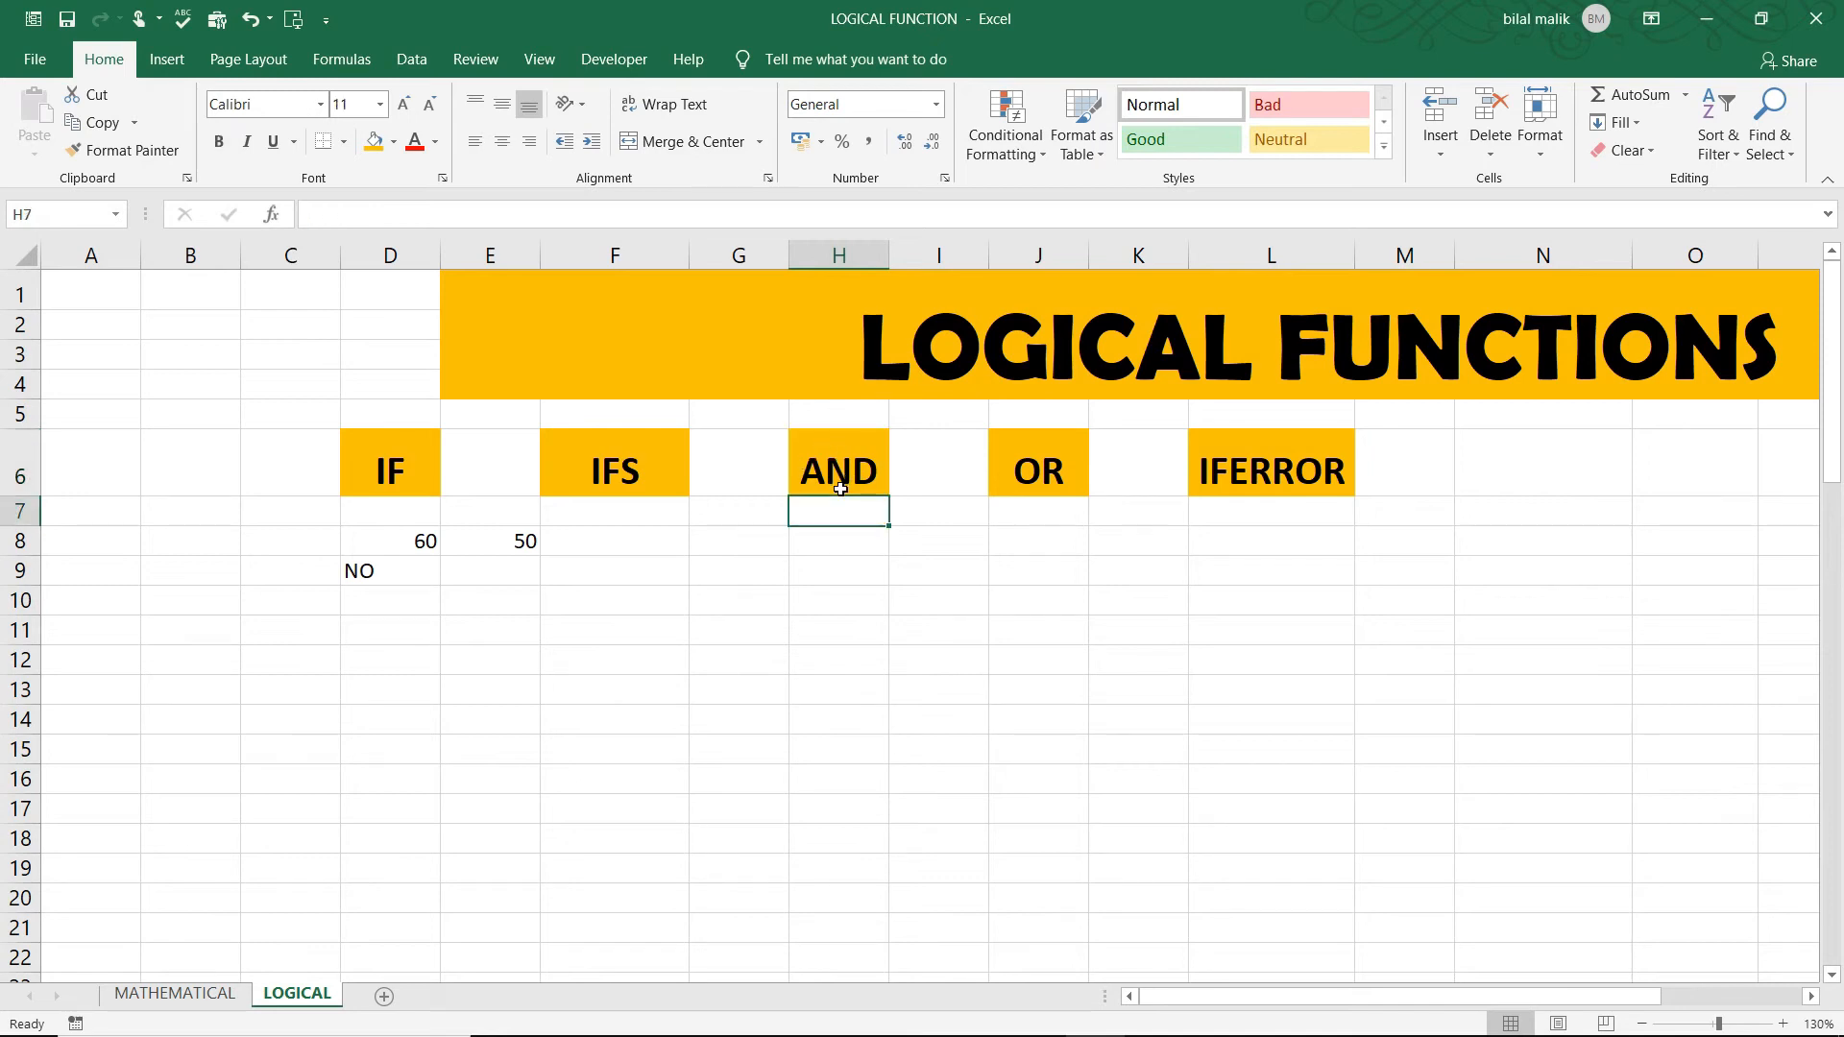
key("Up")
key("Up")
key("Up")
key("Up")
key("Up")
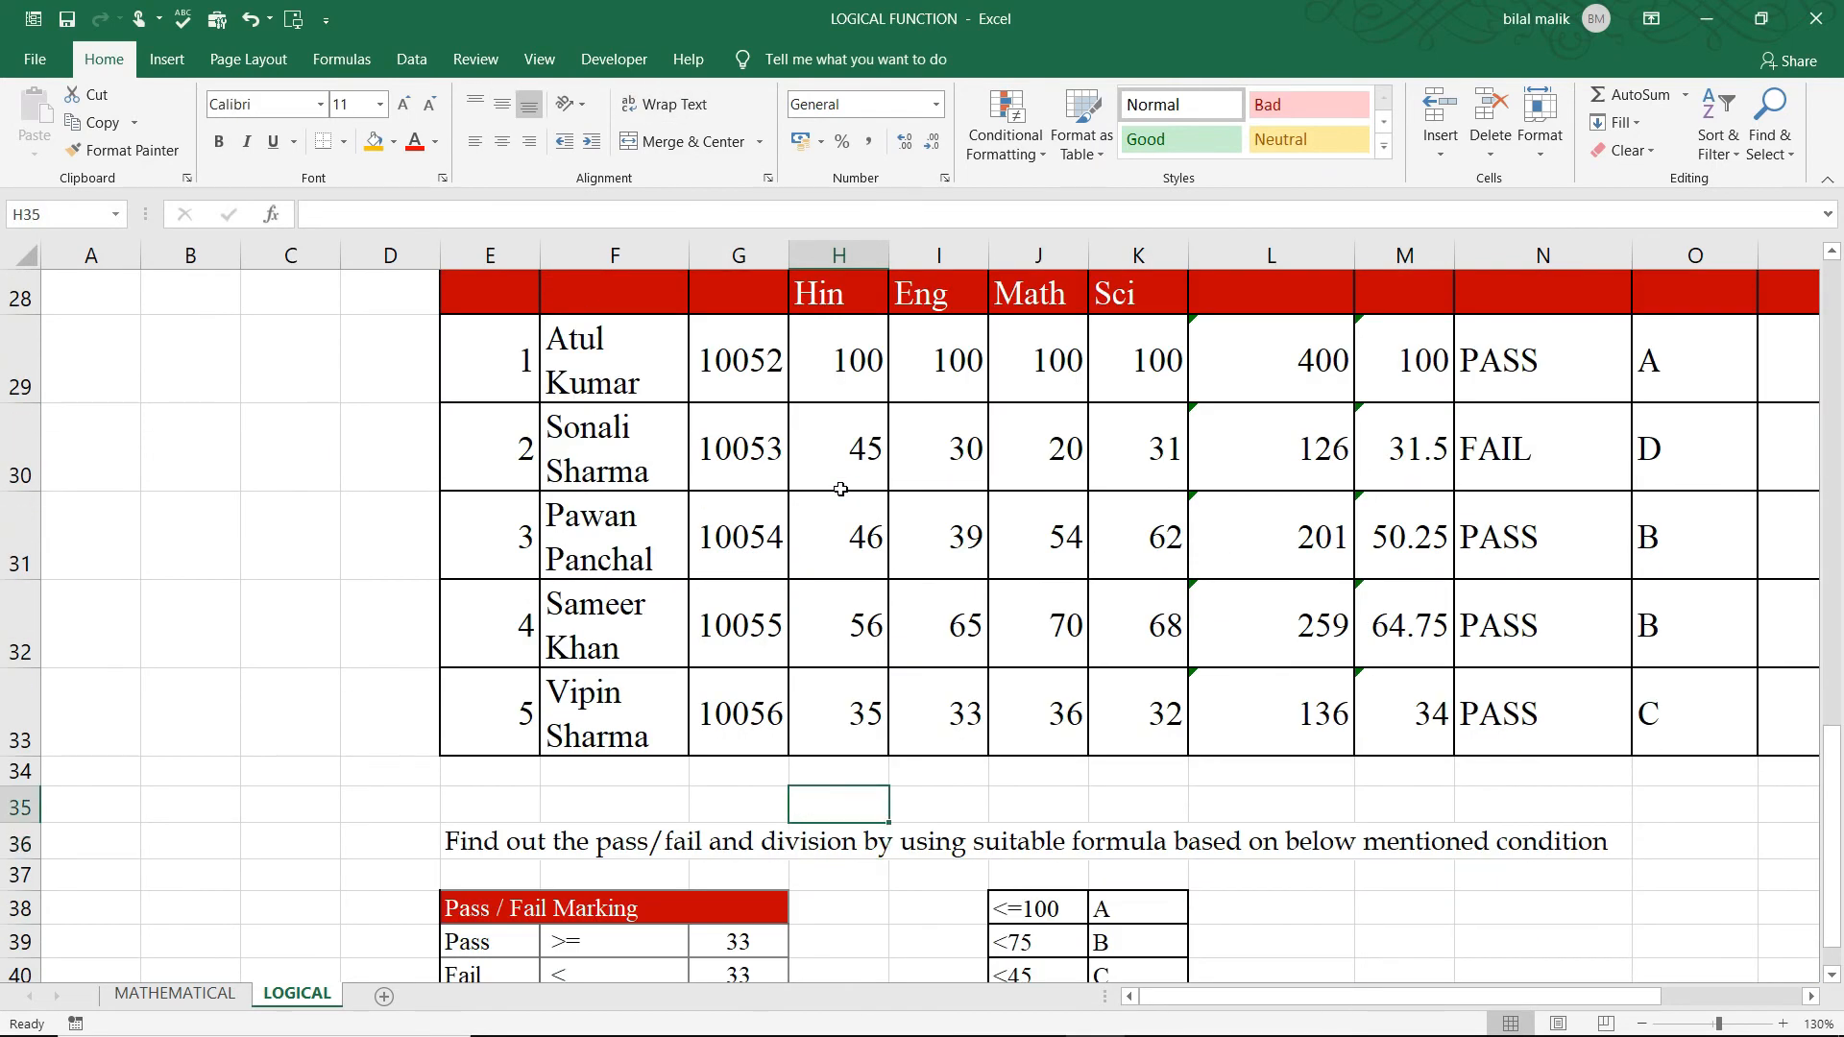
key("Right")
key("Right")
key("Right")
key("Right")
key("Right")
key("Up")
key("Right")
key("Up")
key("Up")
key("Up")
key("Up")
key("Right")
key("Right")
key("Right")
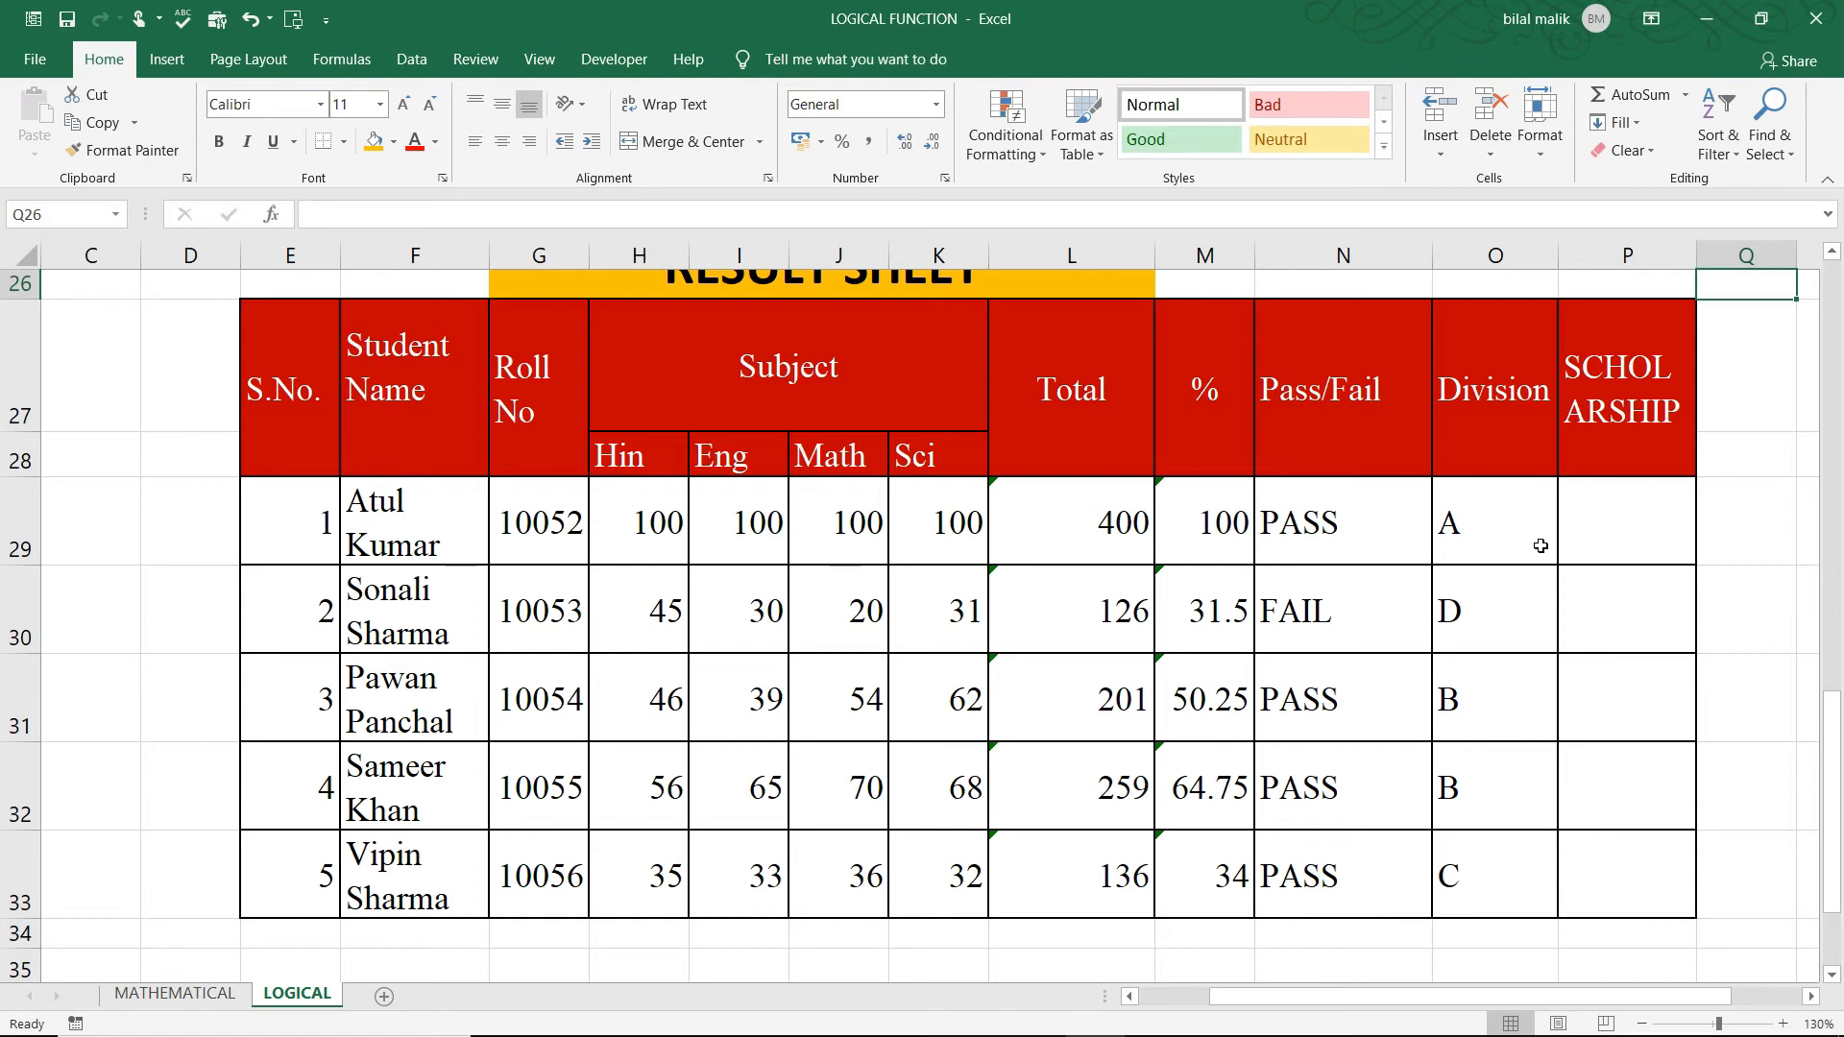
scroll(1540, 545, "up", 1)
key("Down")
key("Down")
key("Down")
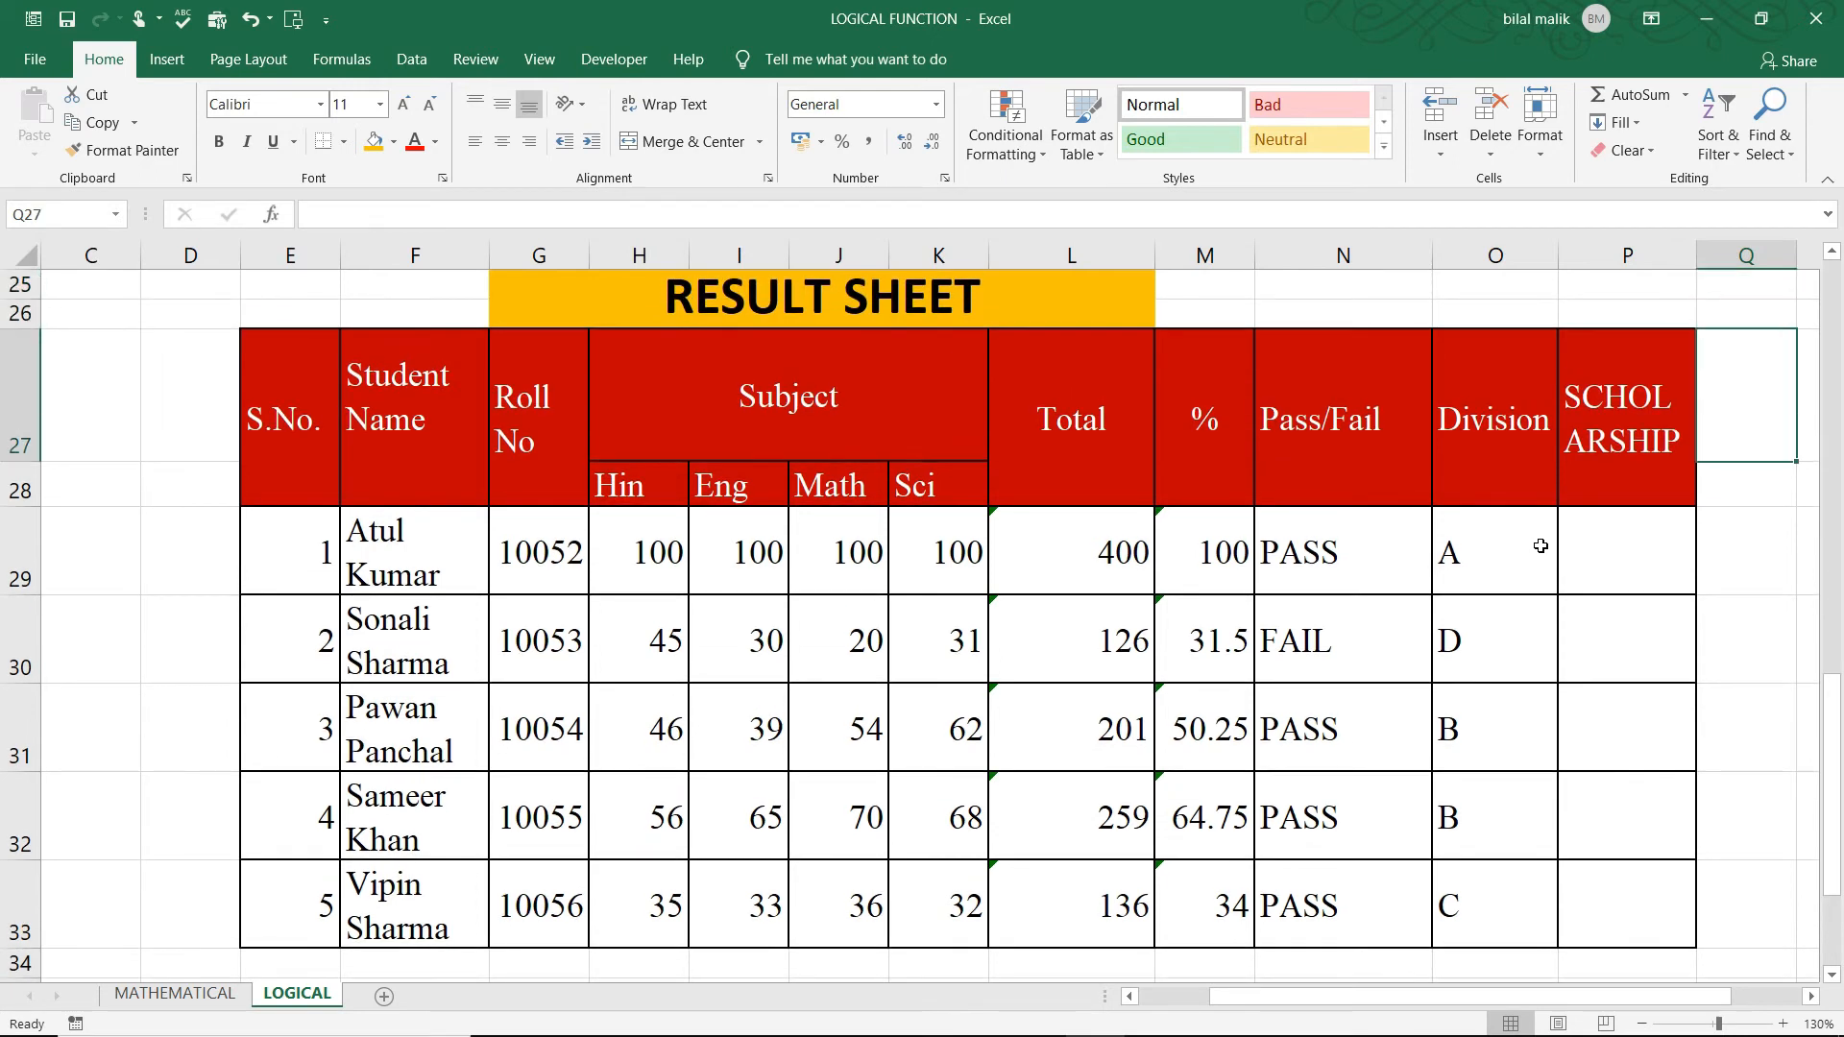
key("Left")
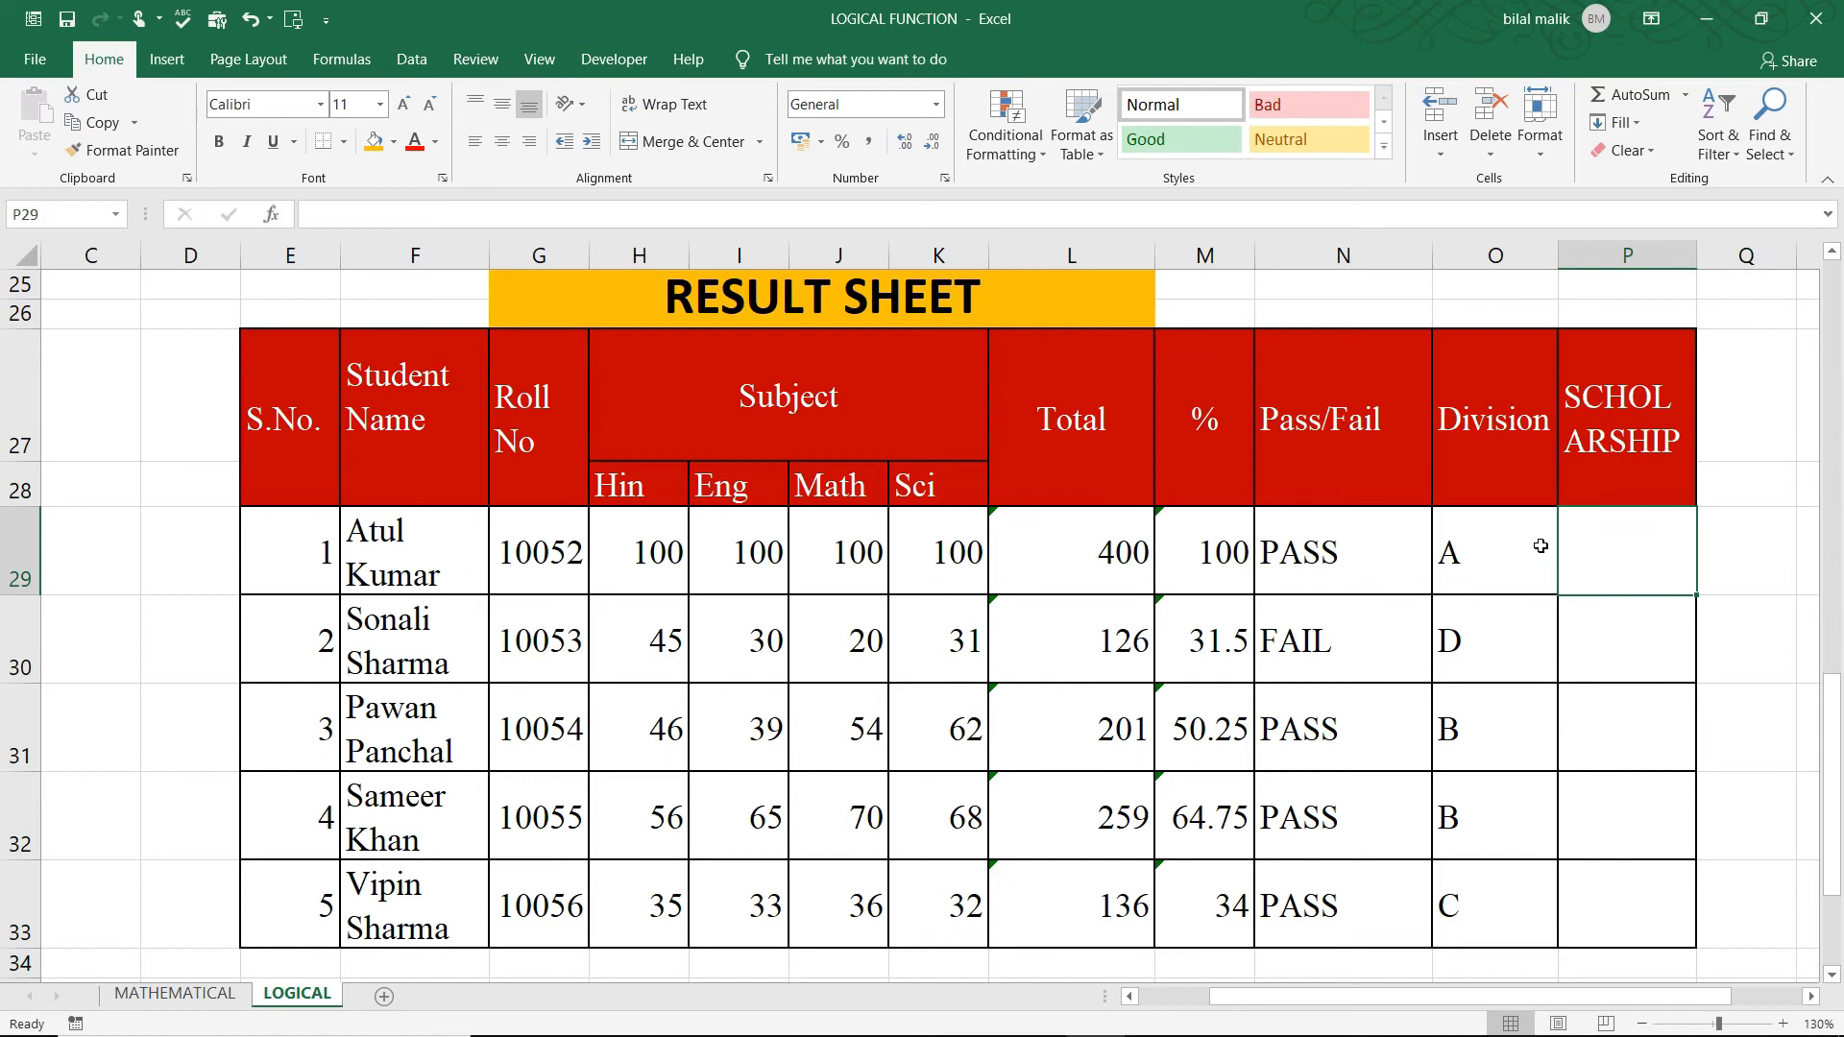
type("=AND(")
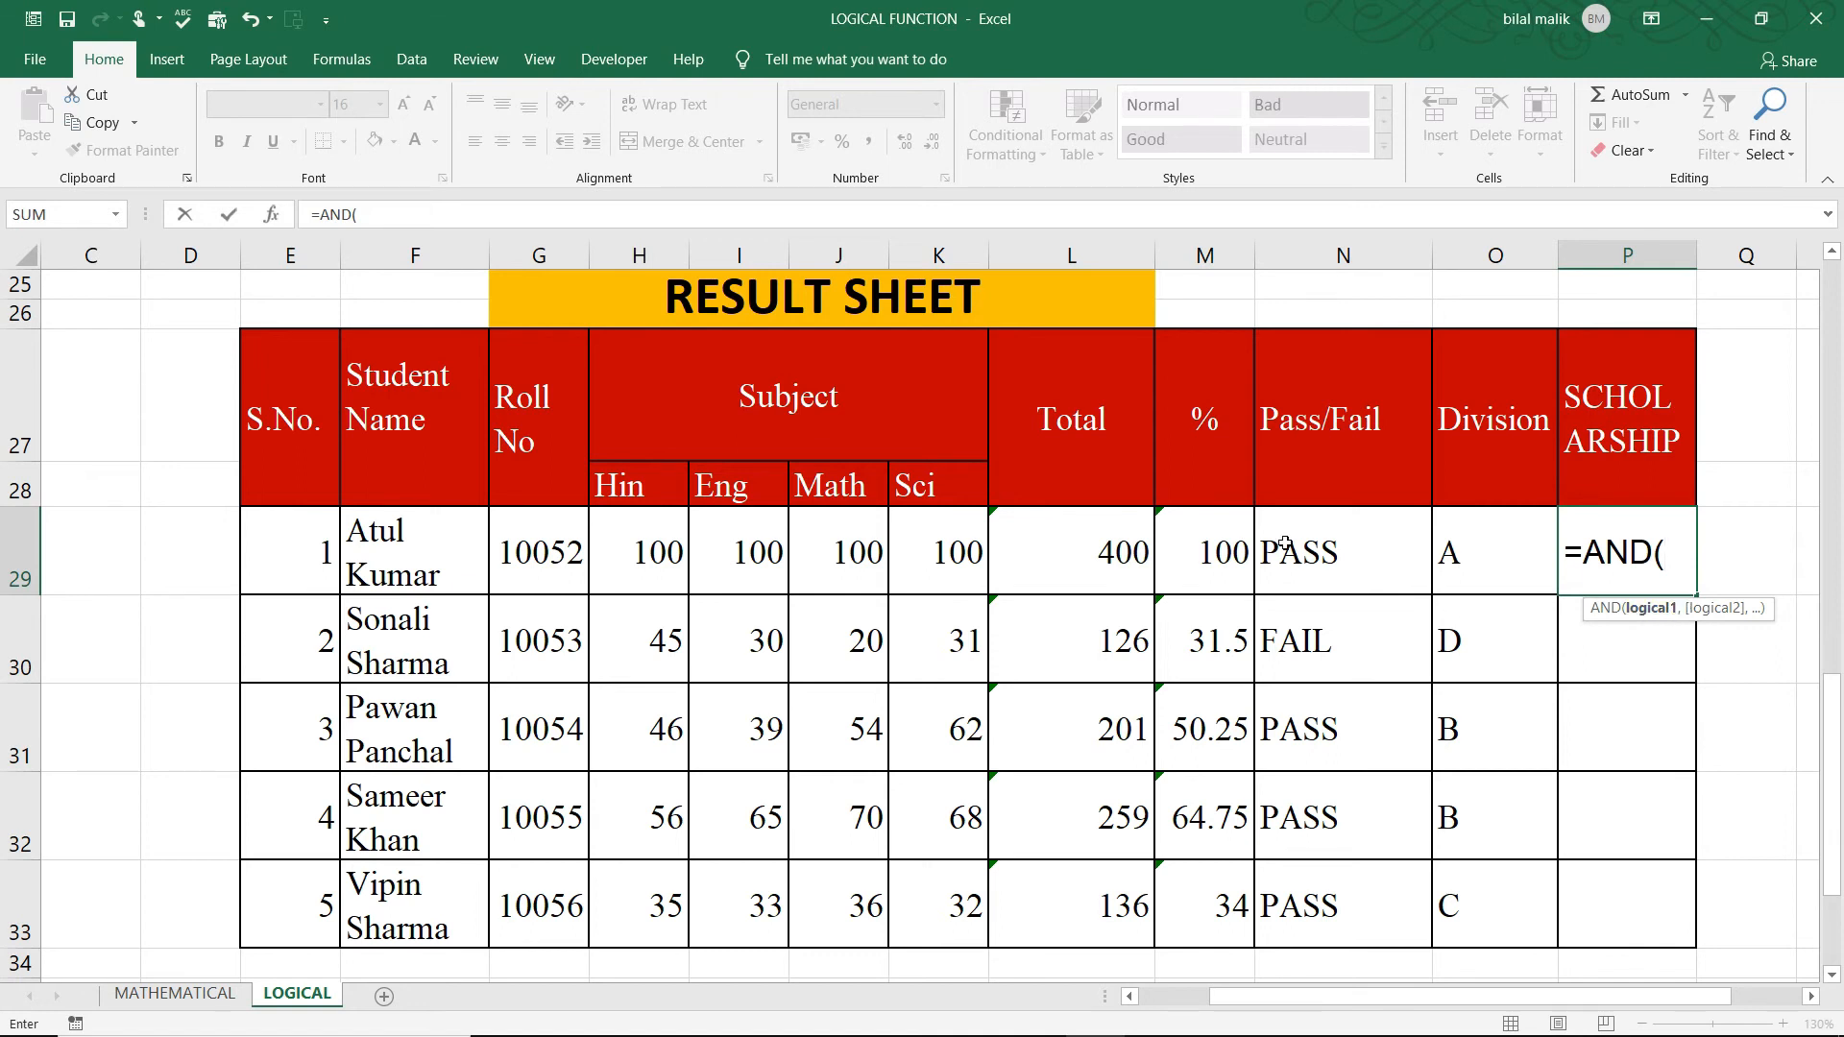
left_click(1169, 544)
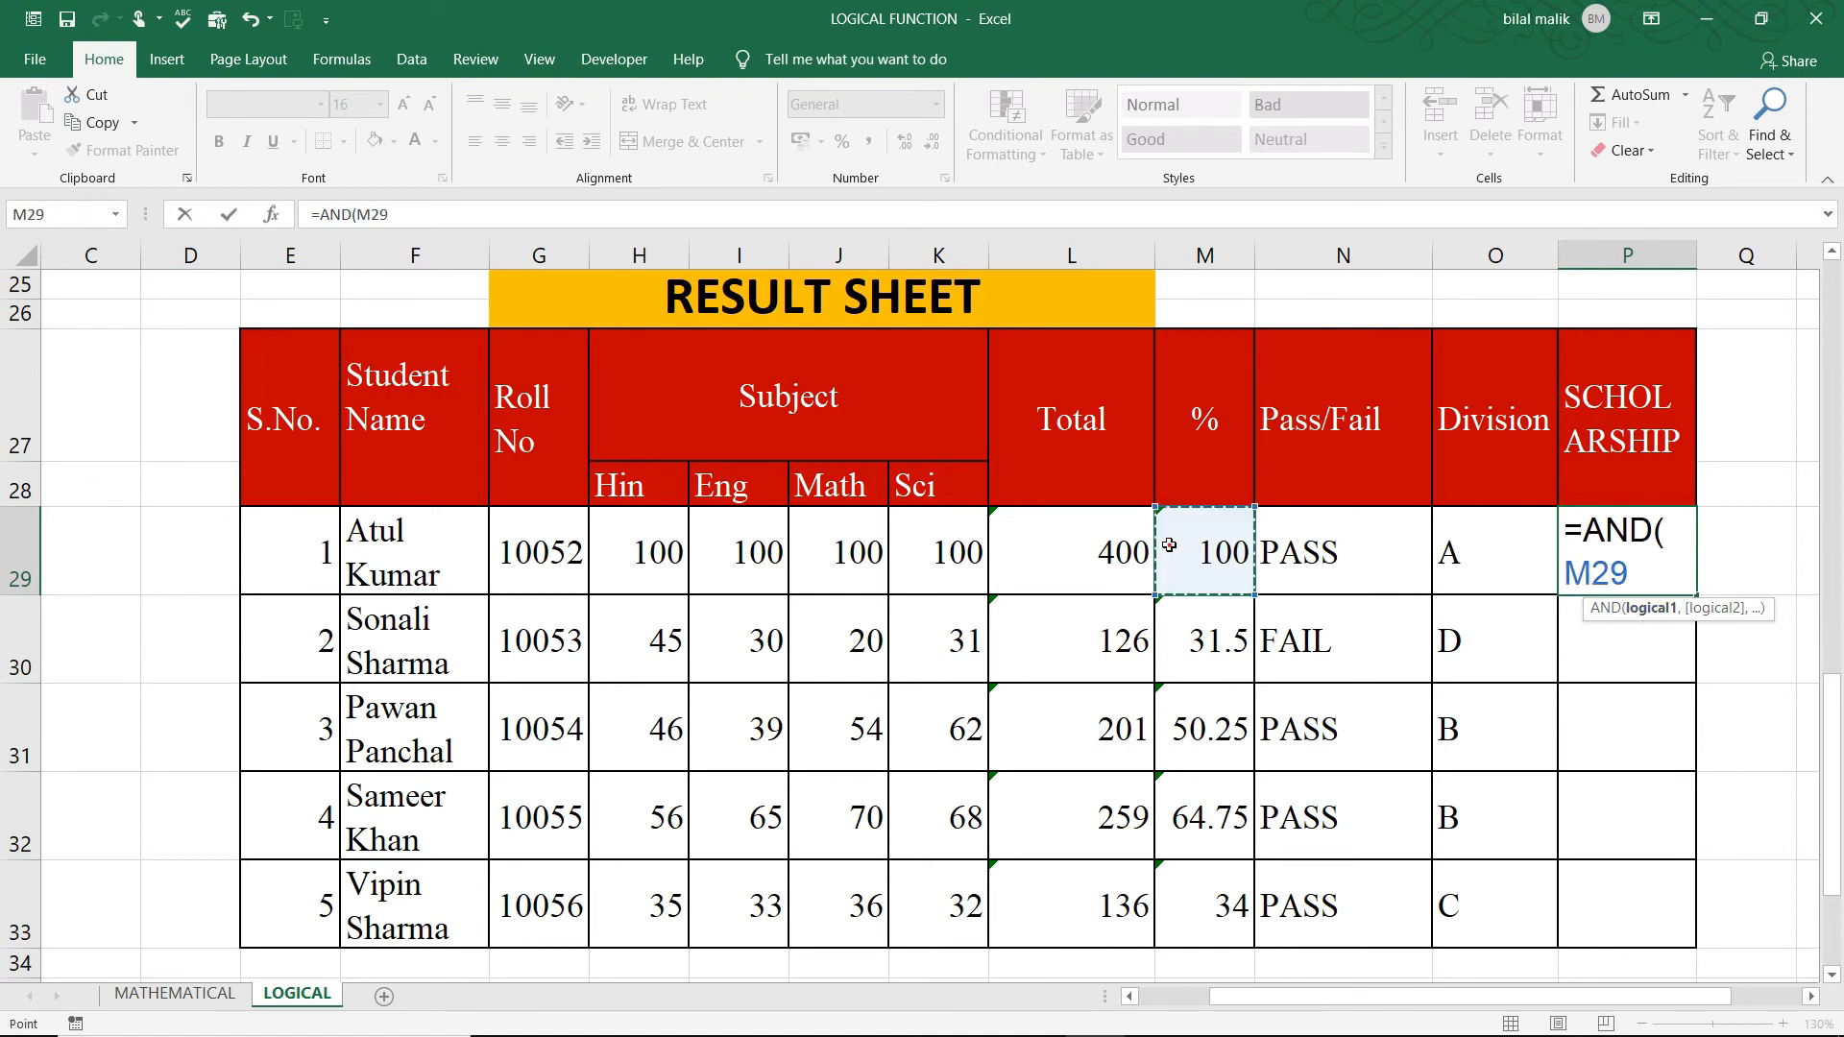
type(">7")
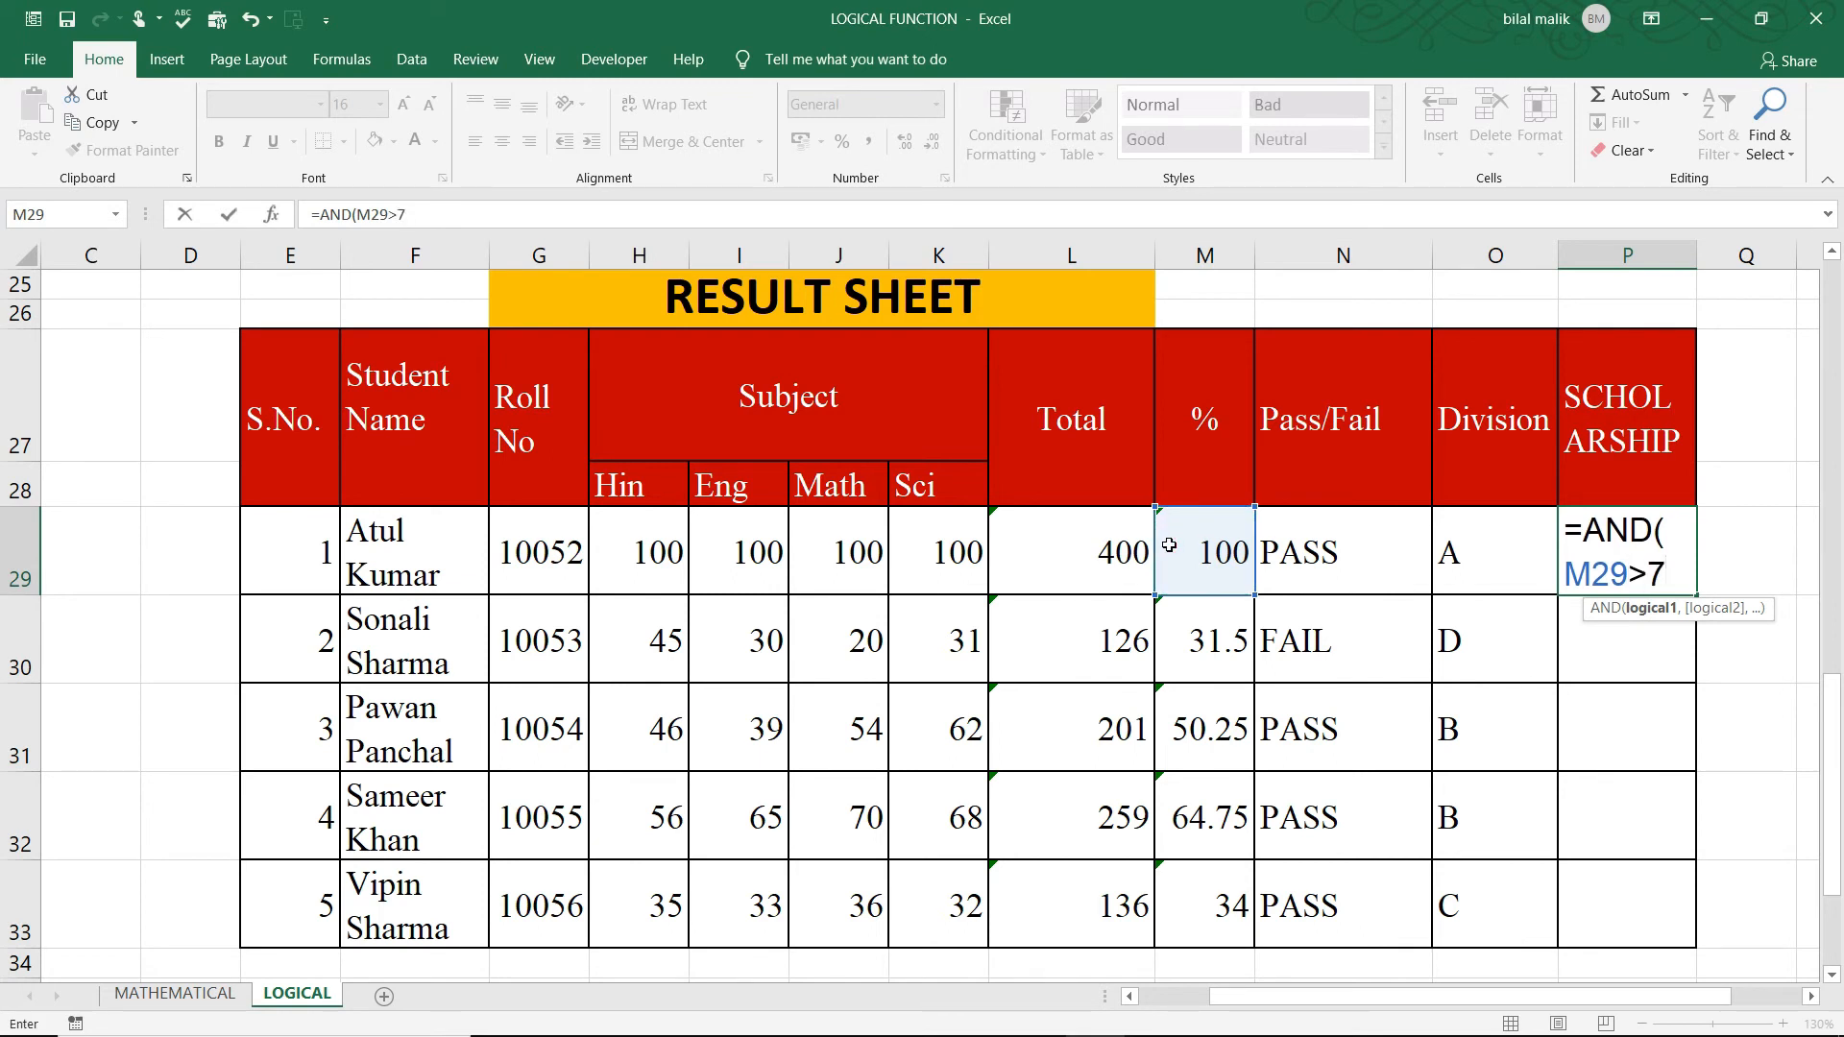
type("5,")
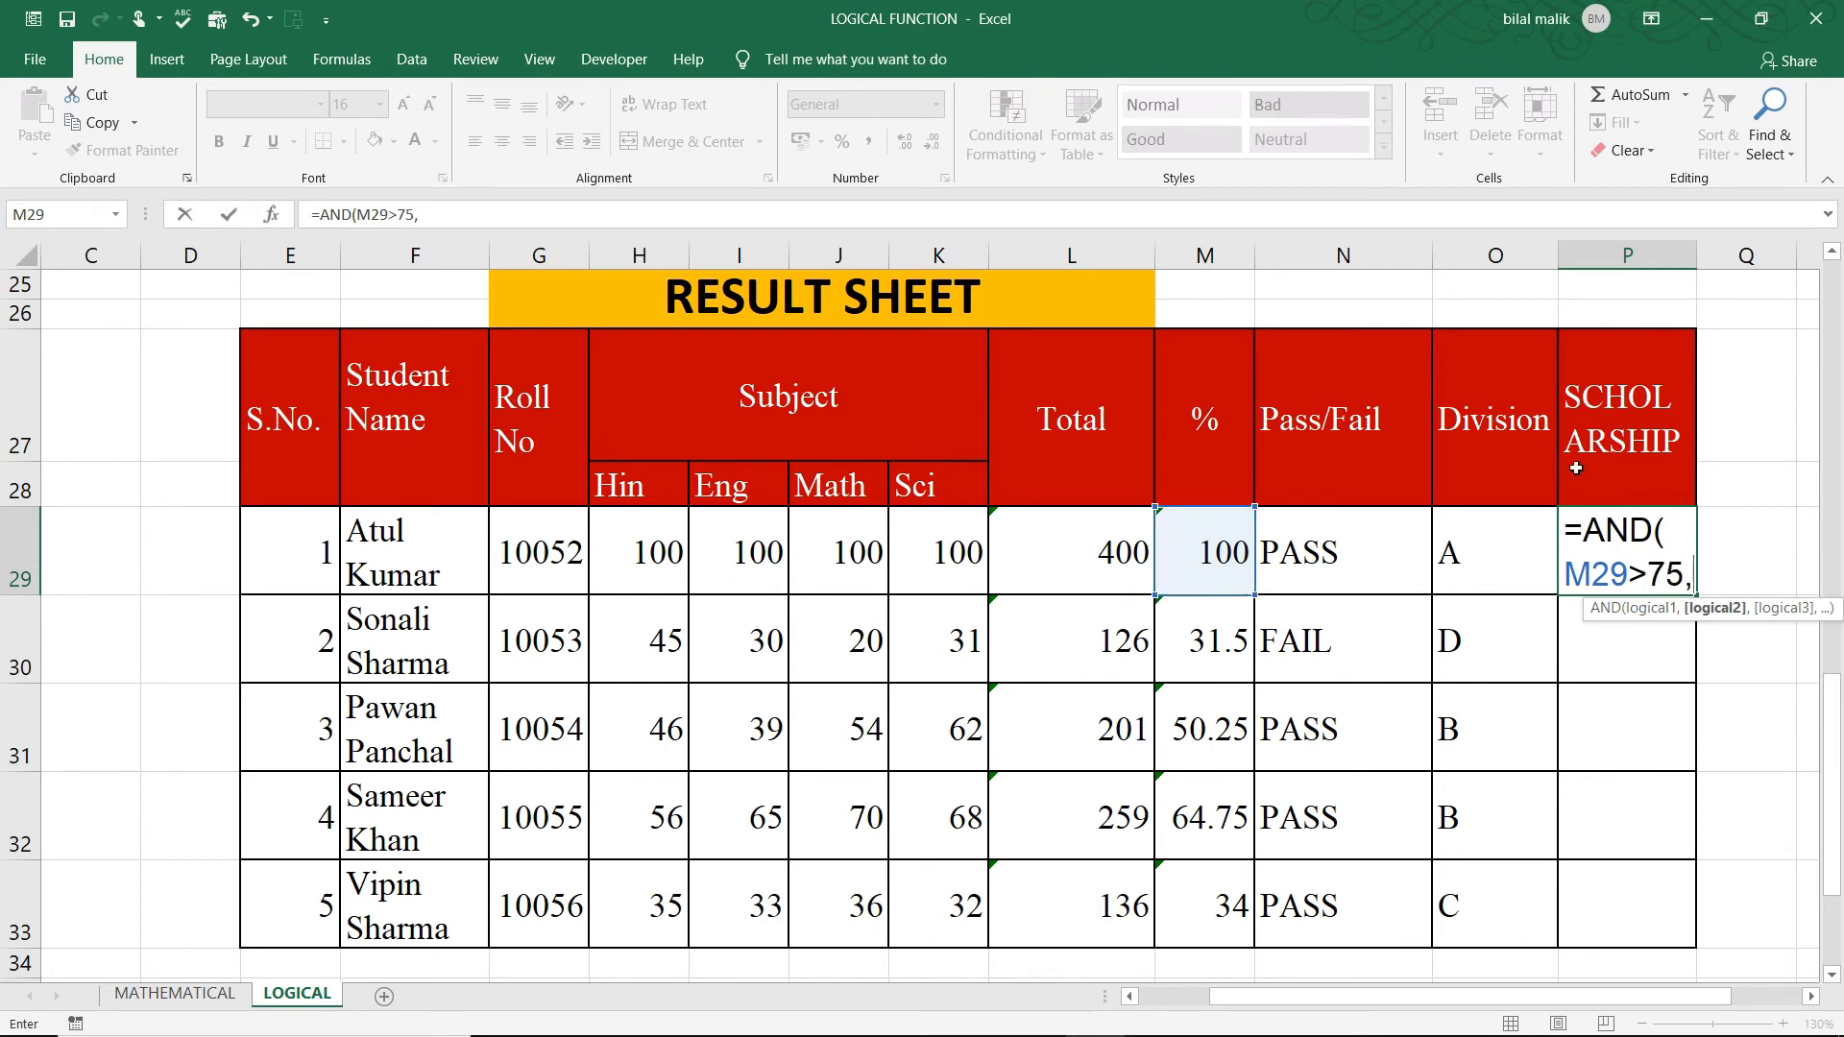
Step: Complete the P29 AND formula with the tests N29="PASS" and J29>70, and enter it
left_click(1321, 541)
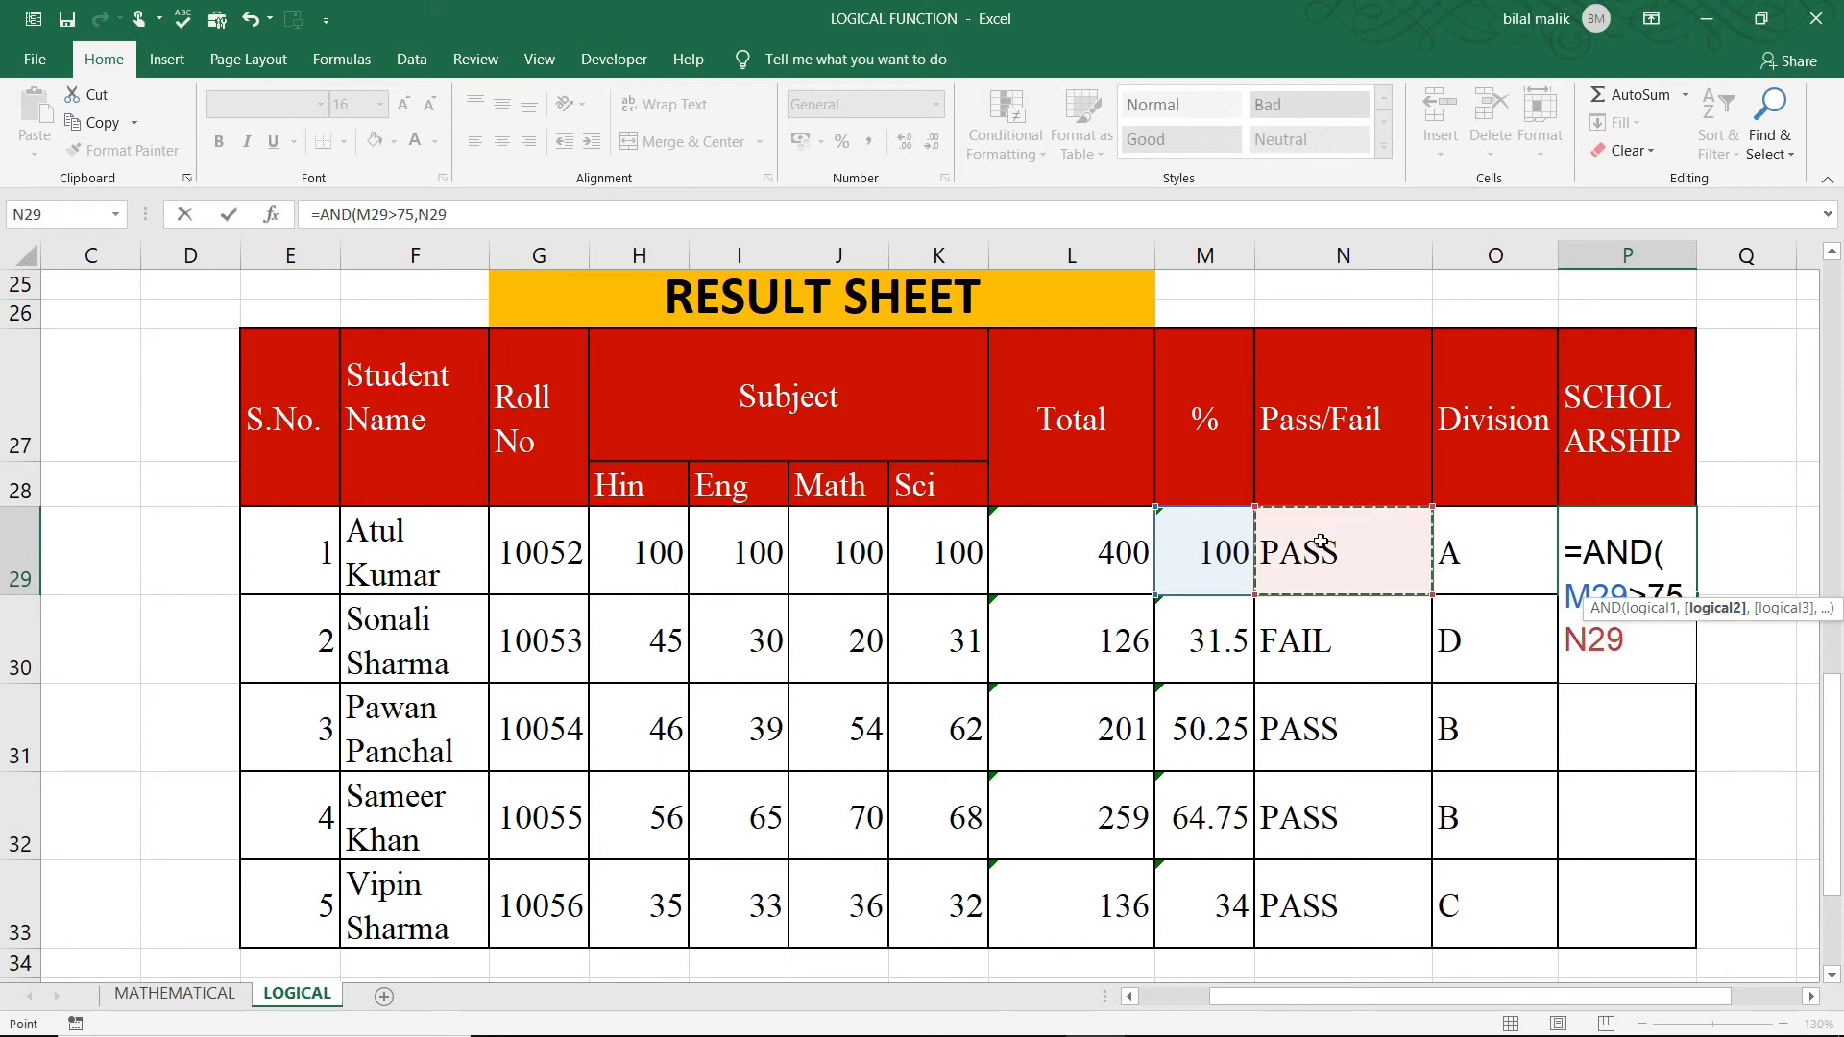
type("=")
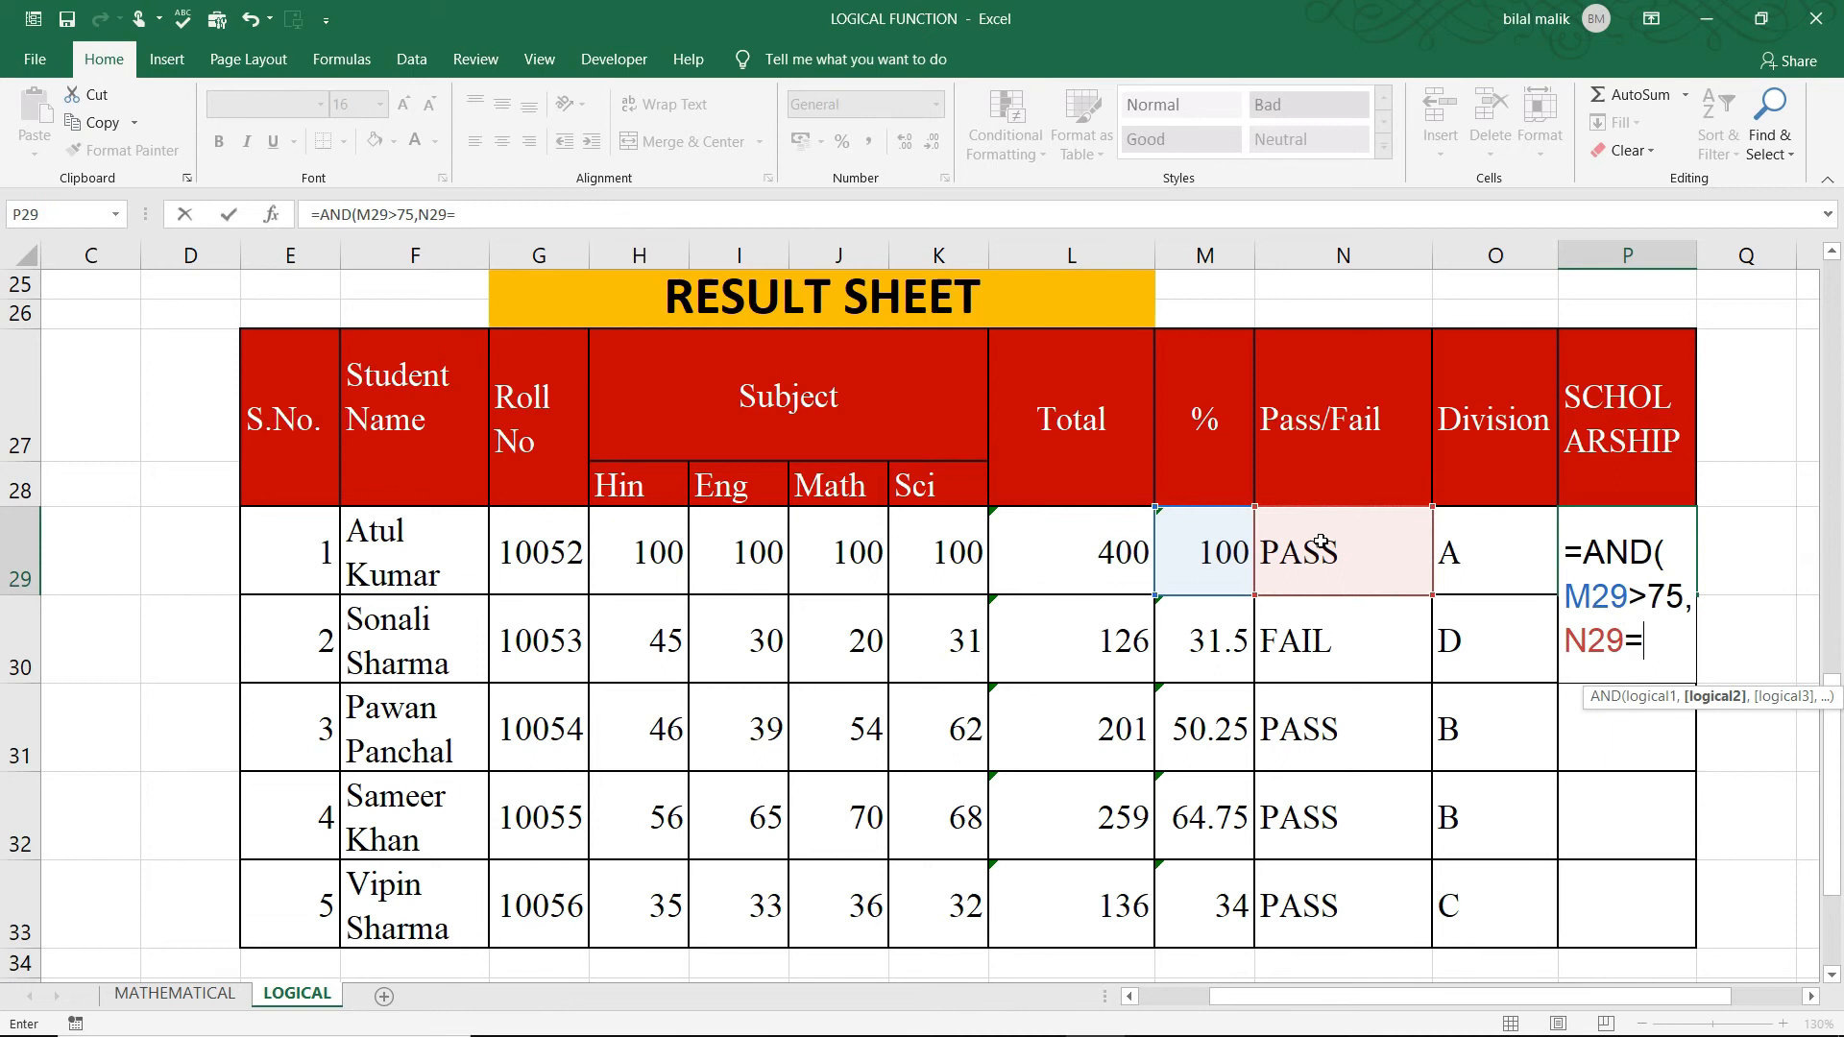
type("\"PASS\",")
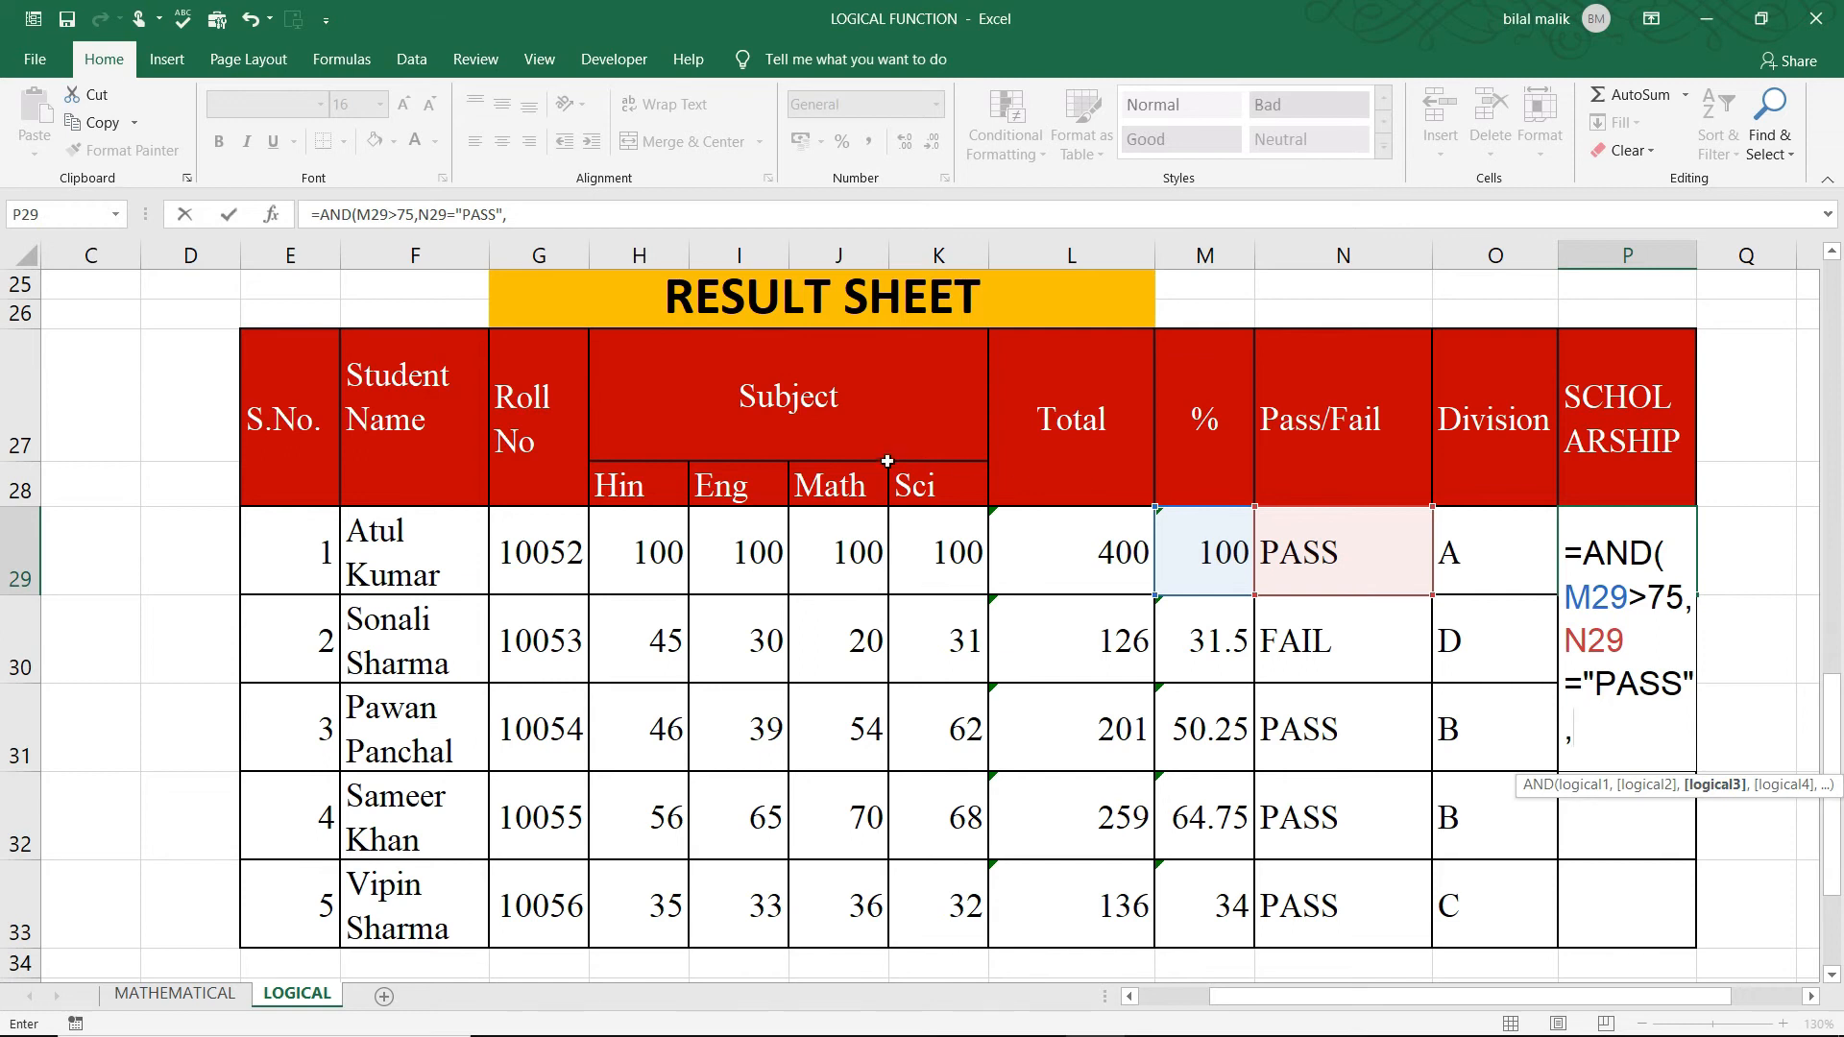
left_click(810, 548)
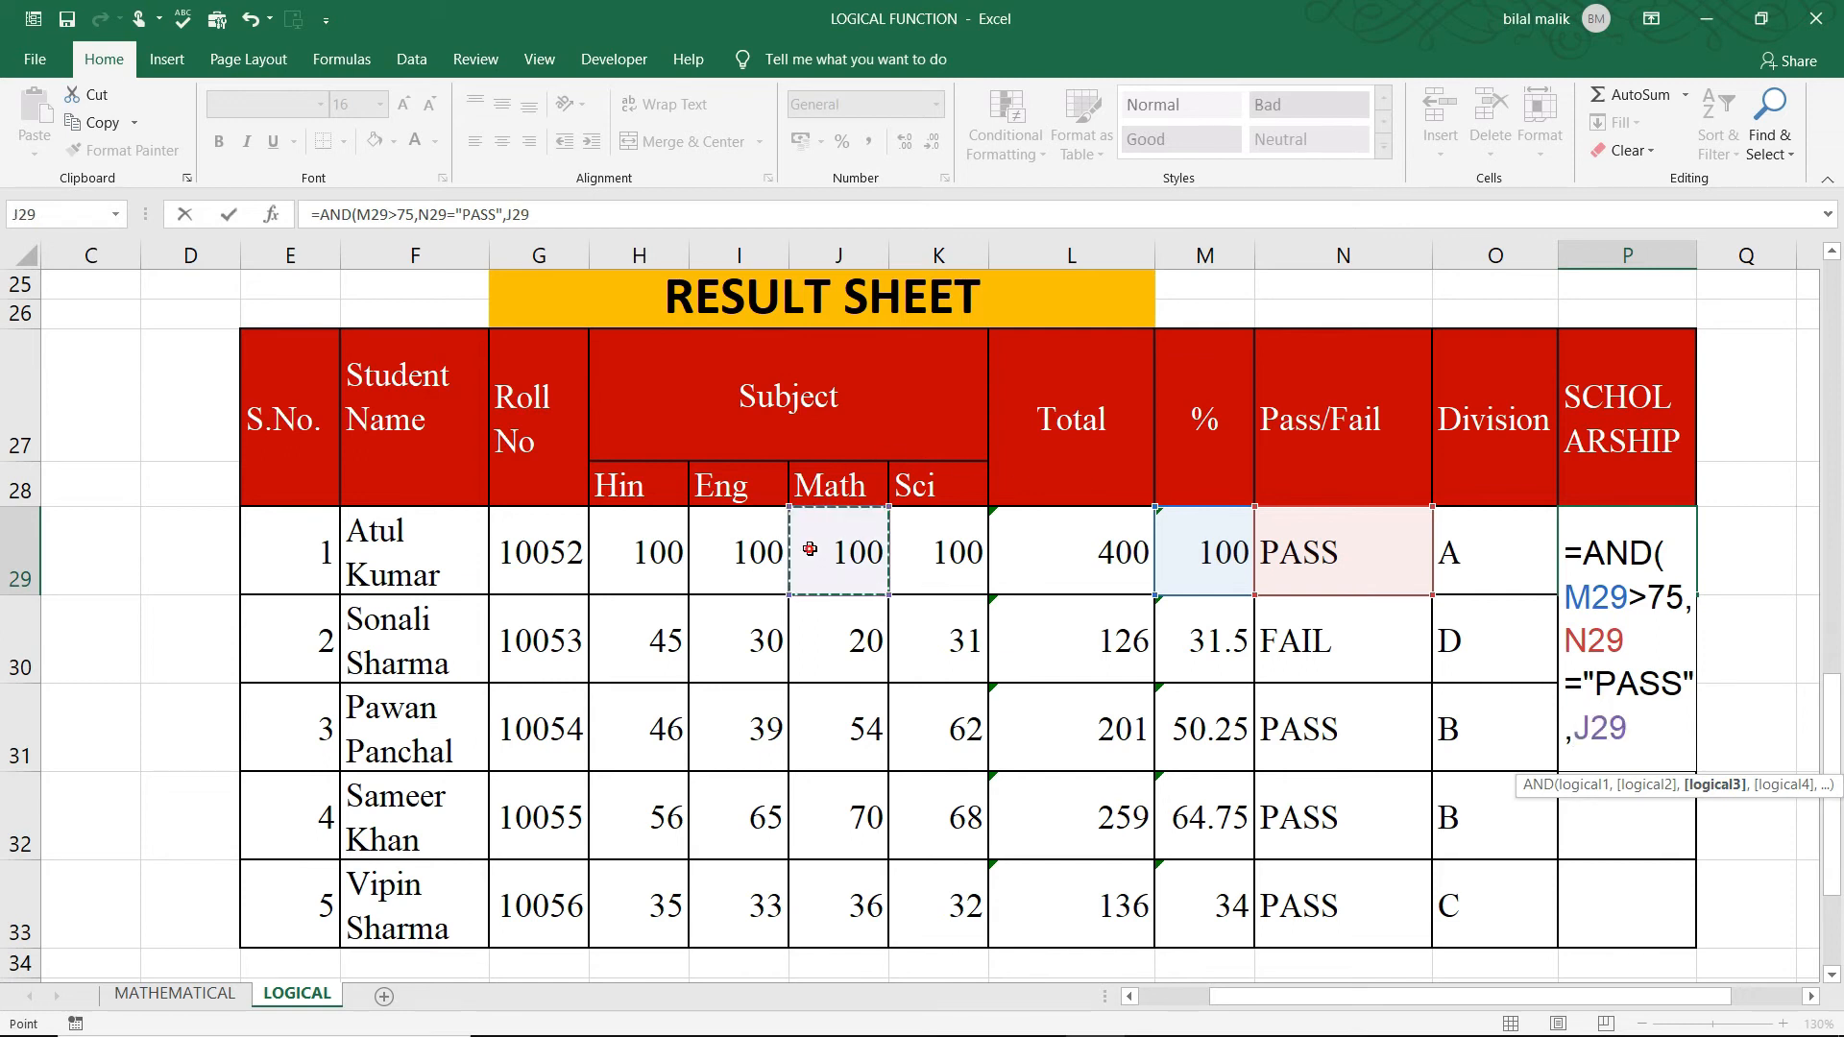
type(">70")
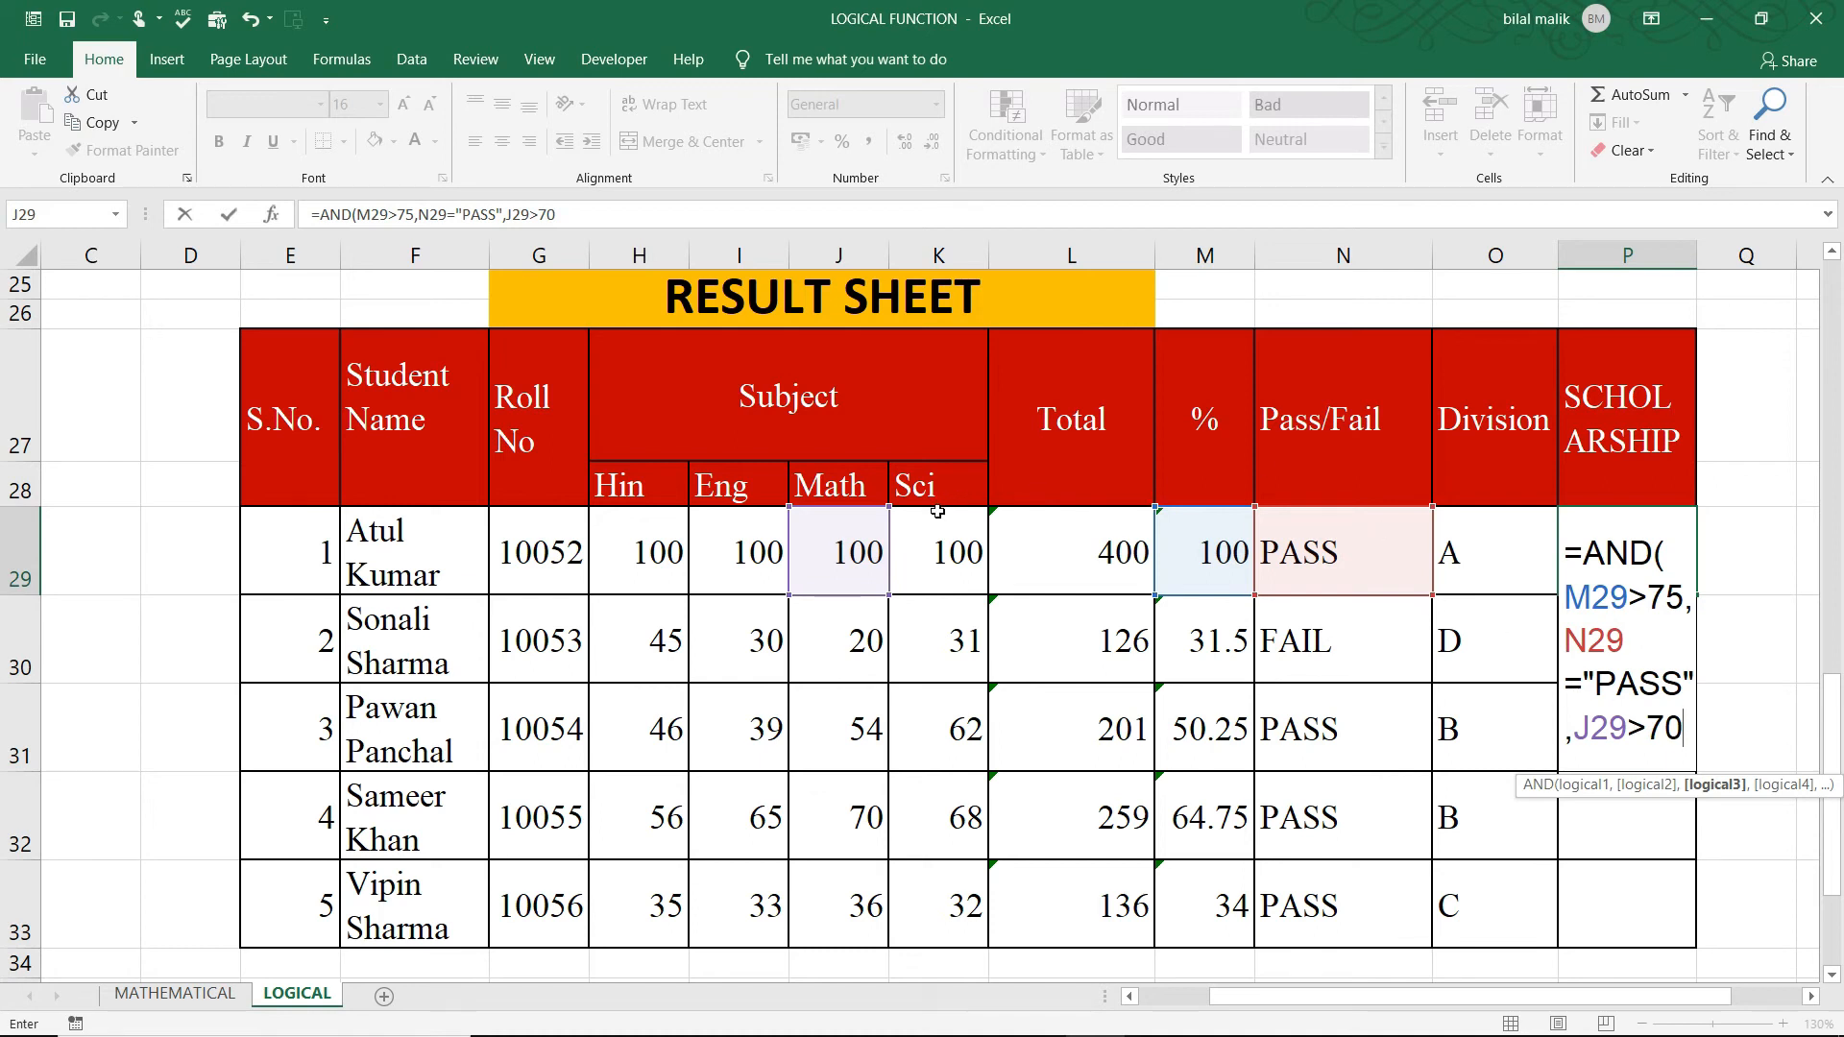
type(")")
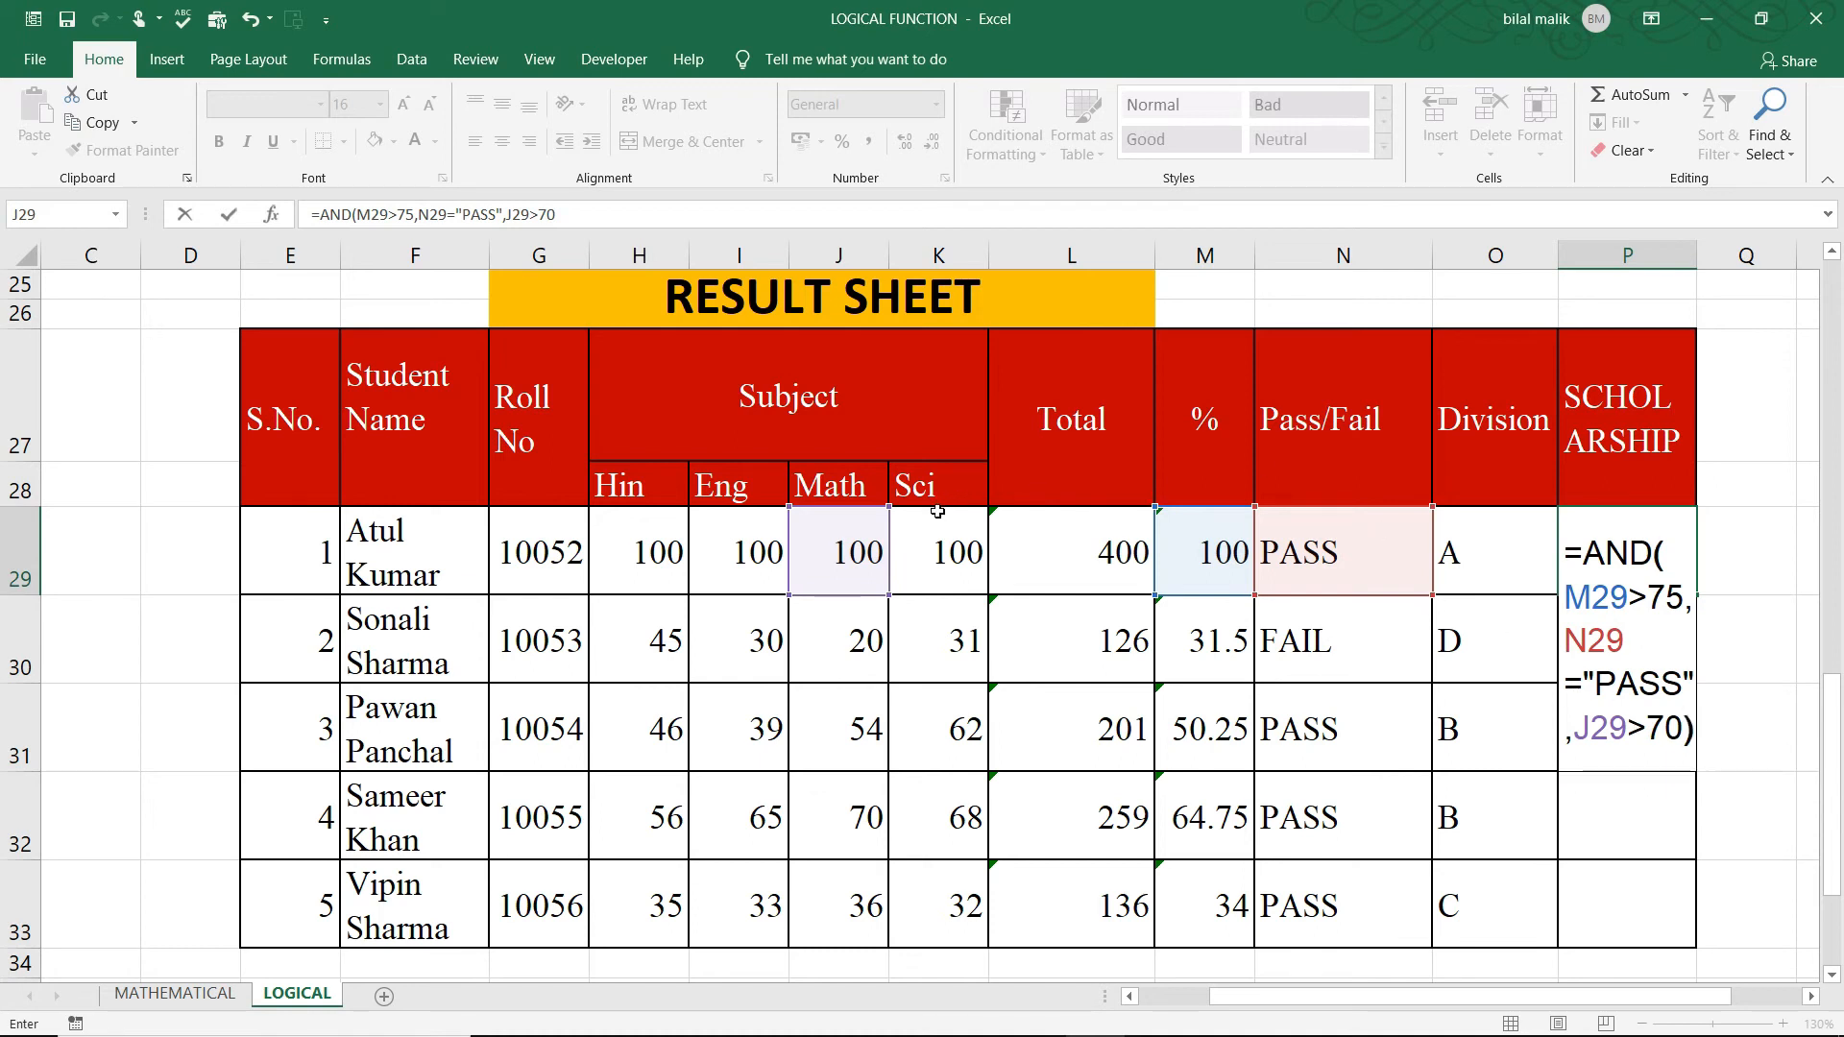
key("Return")
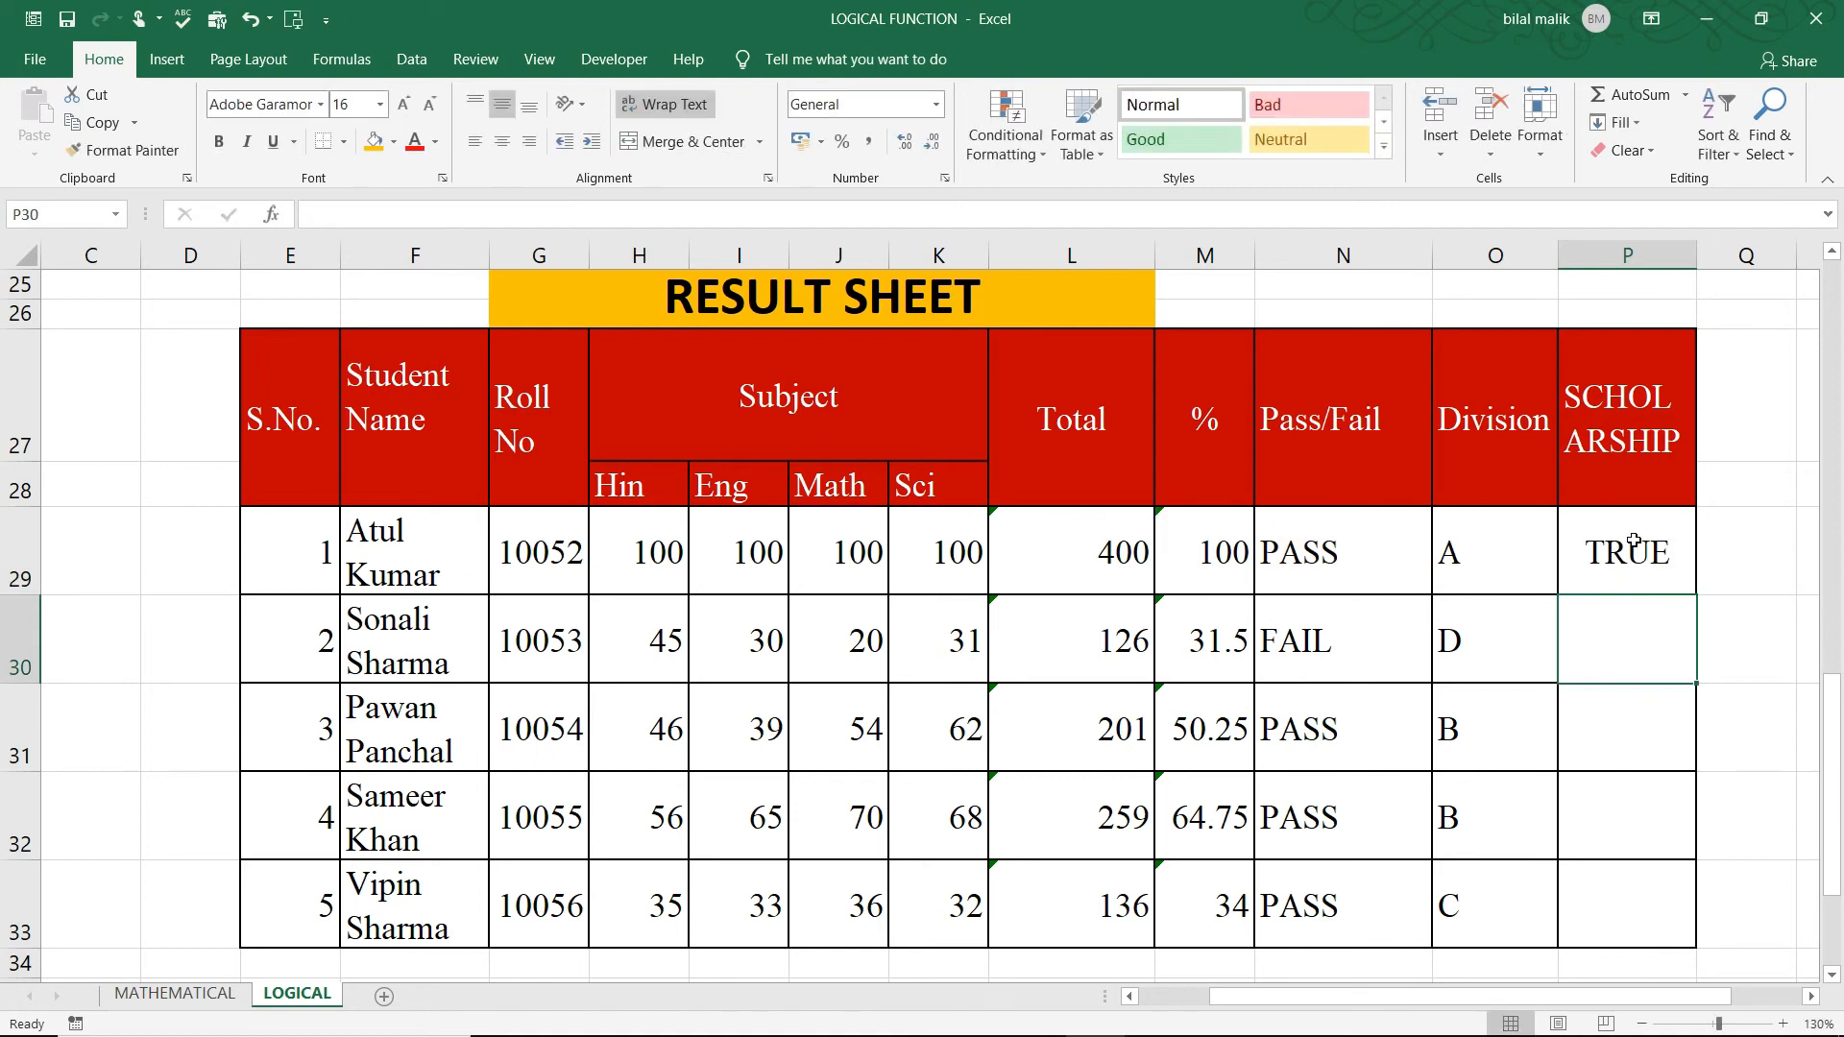
Step: Copy the AND formula from P29 down the SCHOLARSHIP column through P33
left_click_drag(1633, 540, 1647, 883)
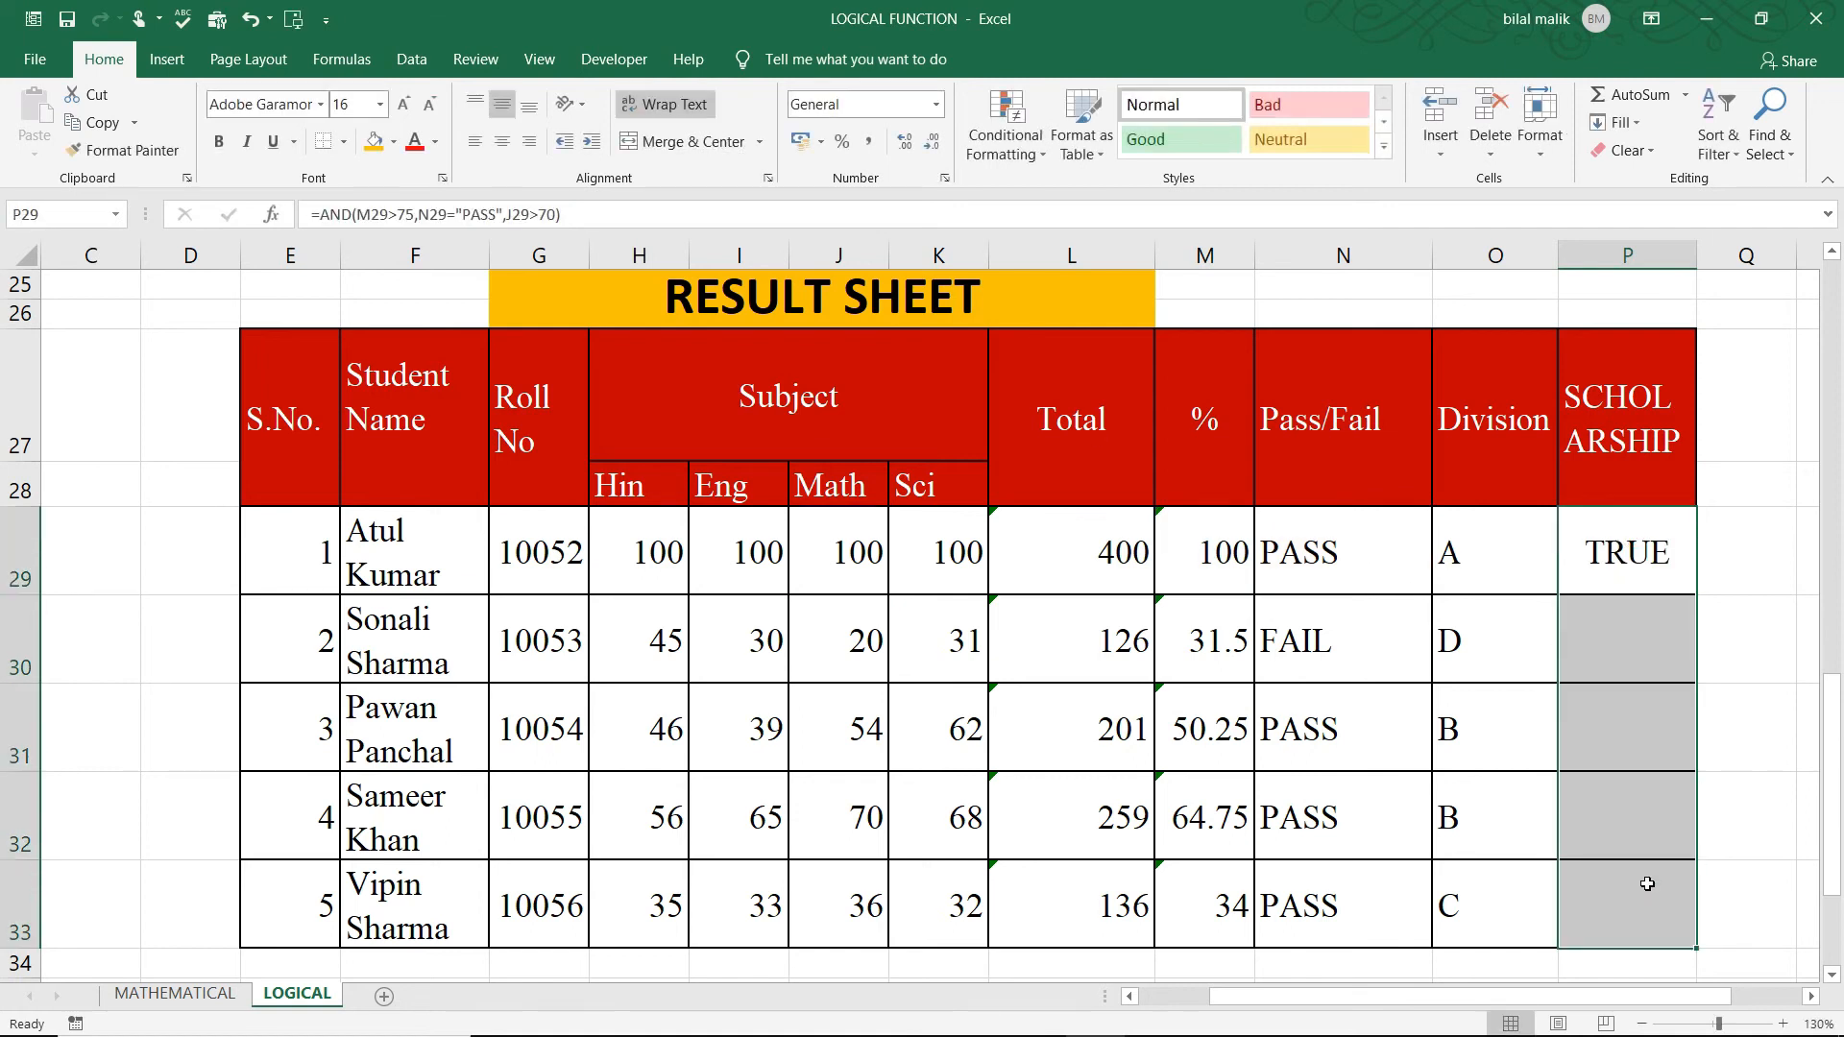
key("ctrl+d")
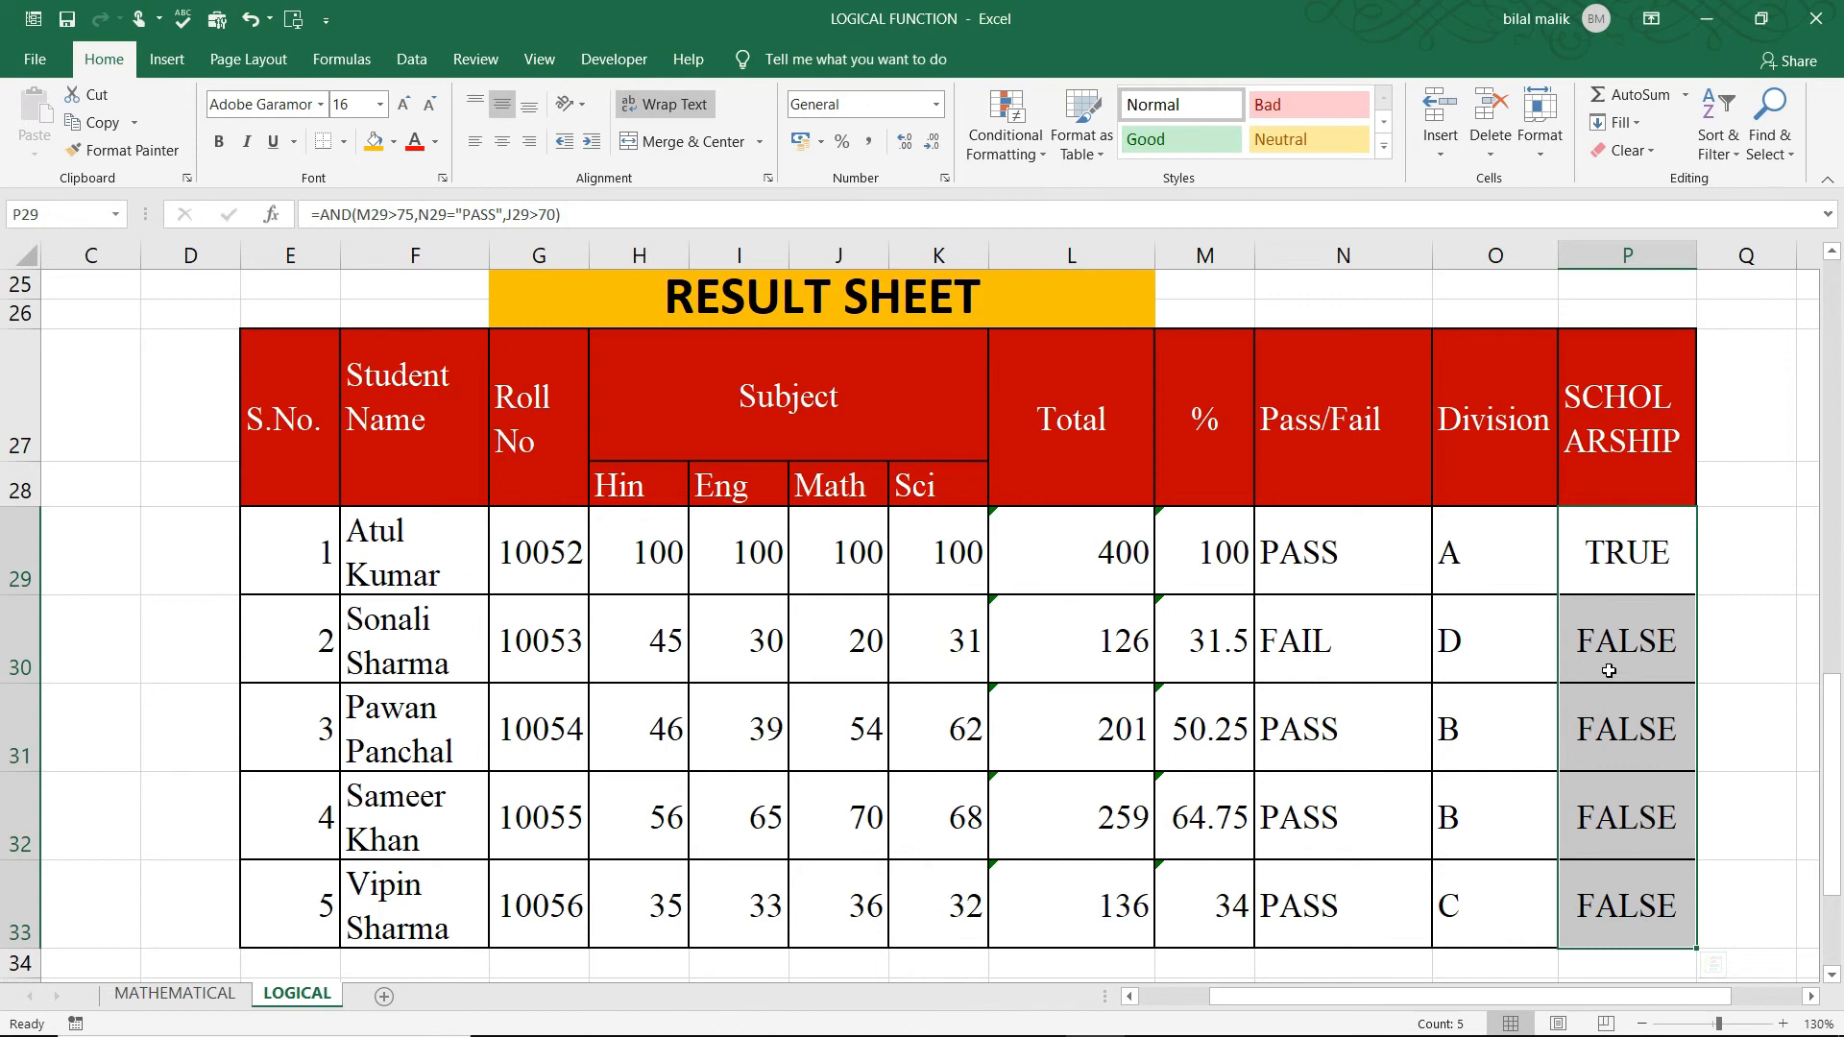
left_click_drag(1608, 644, 1632, 859)
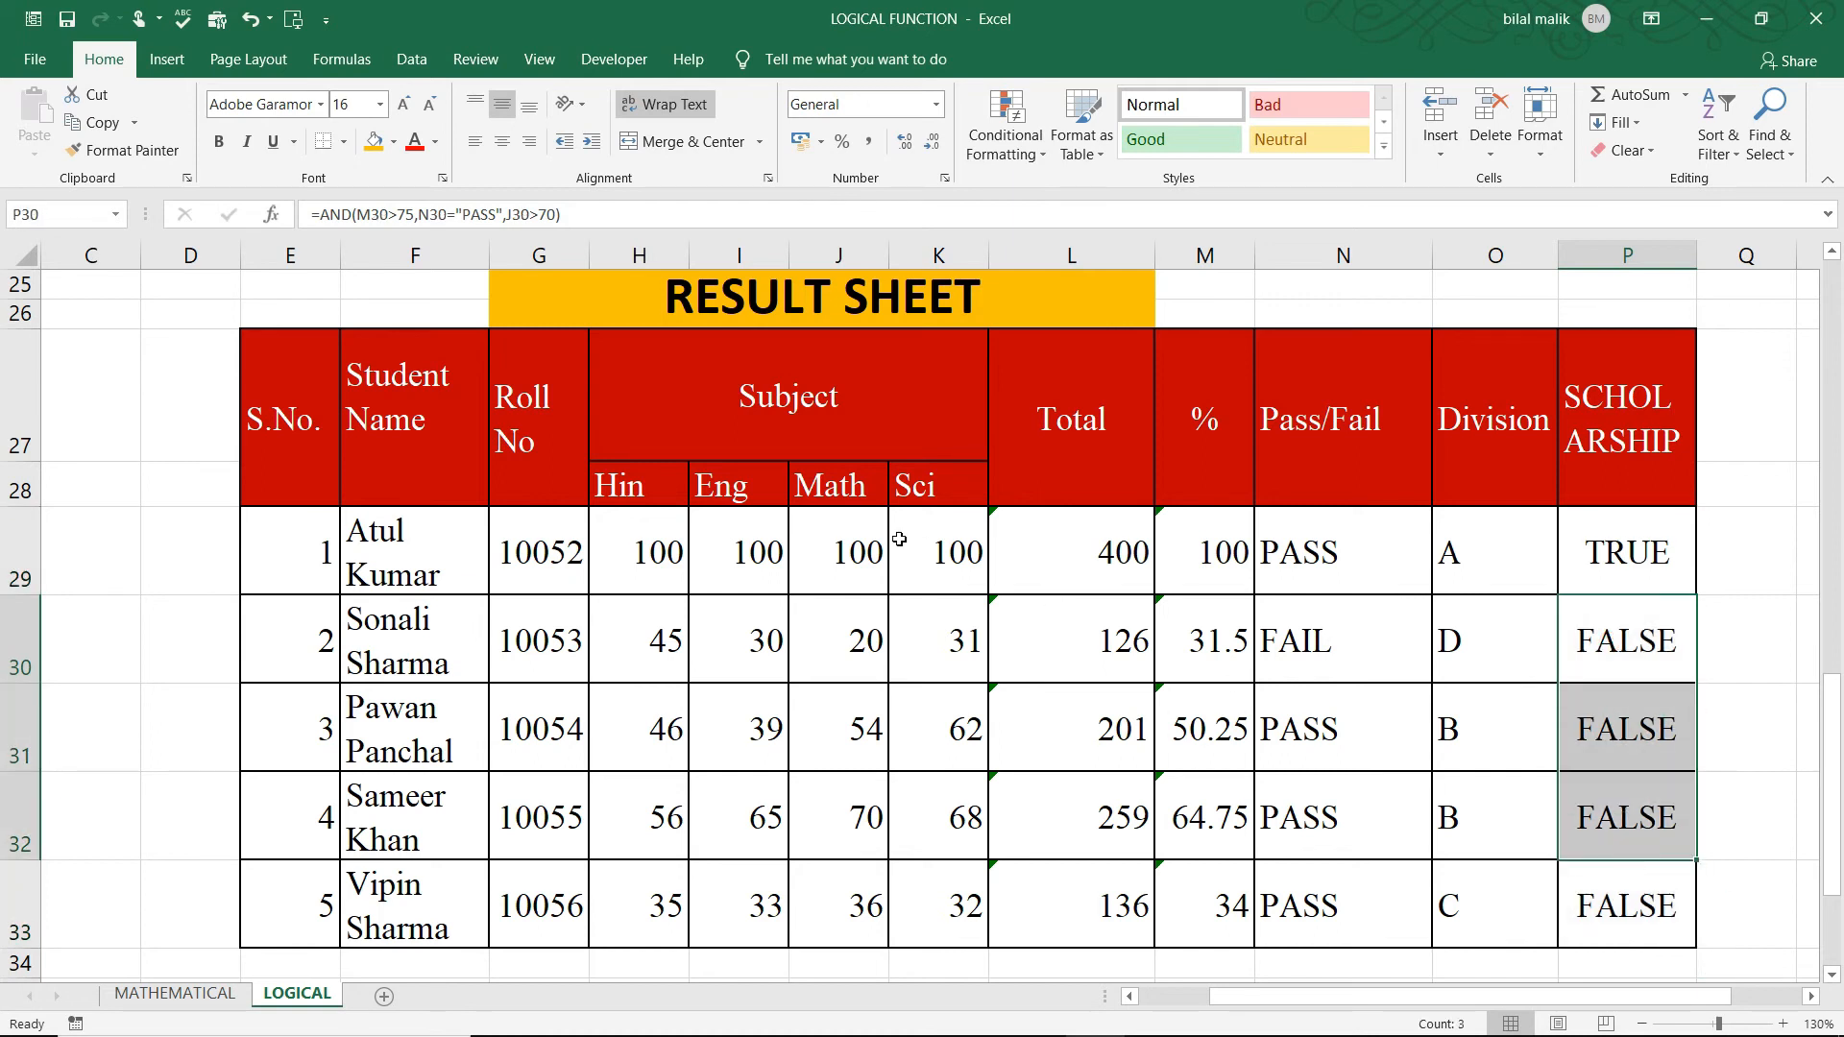
Step: Check the first student's percentage, Math mark and Pass/Fail cells against the SCHOLARSHIP formula in P29
left_click(418, 555)
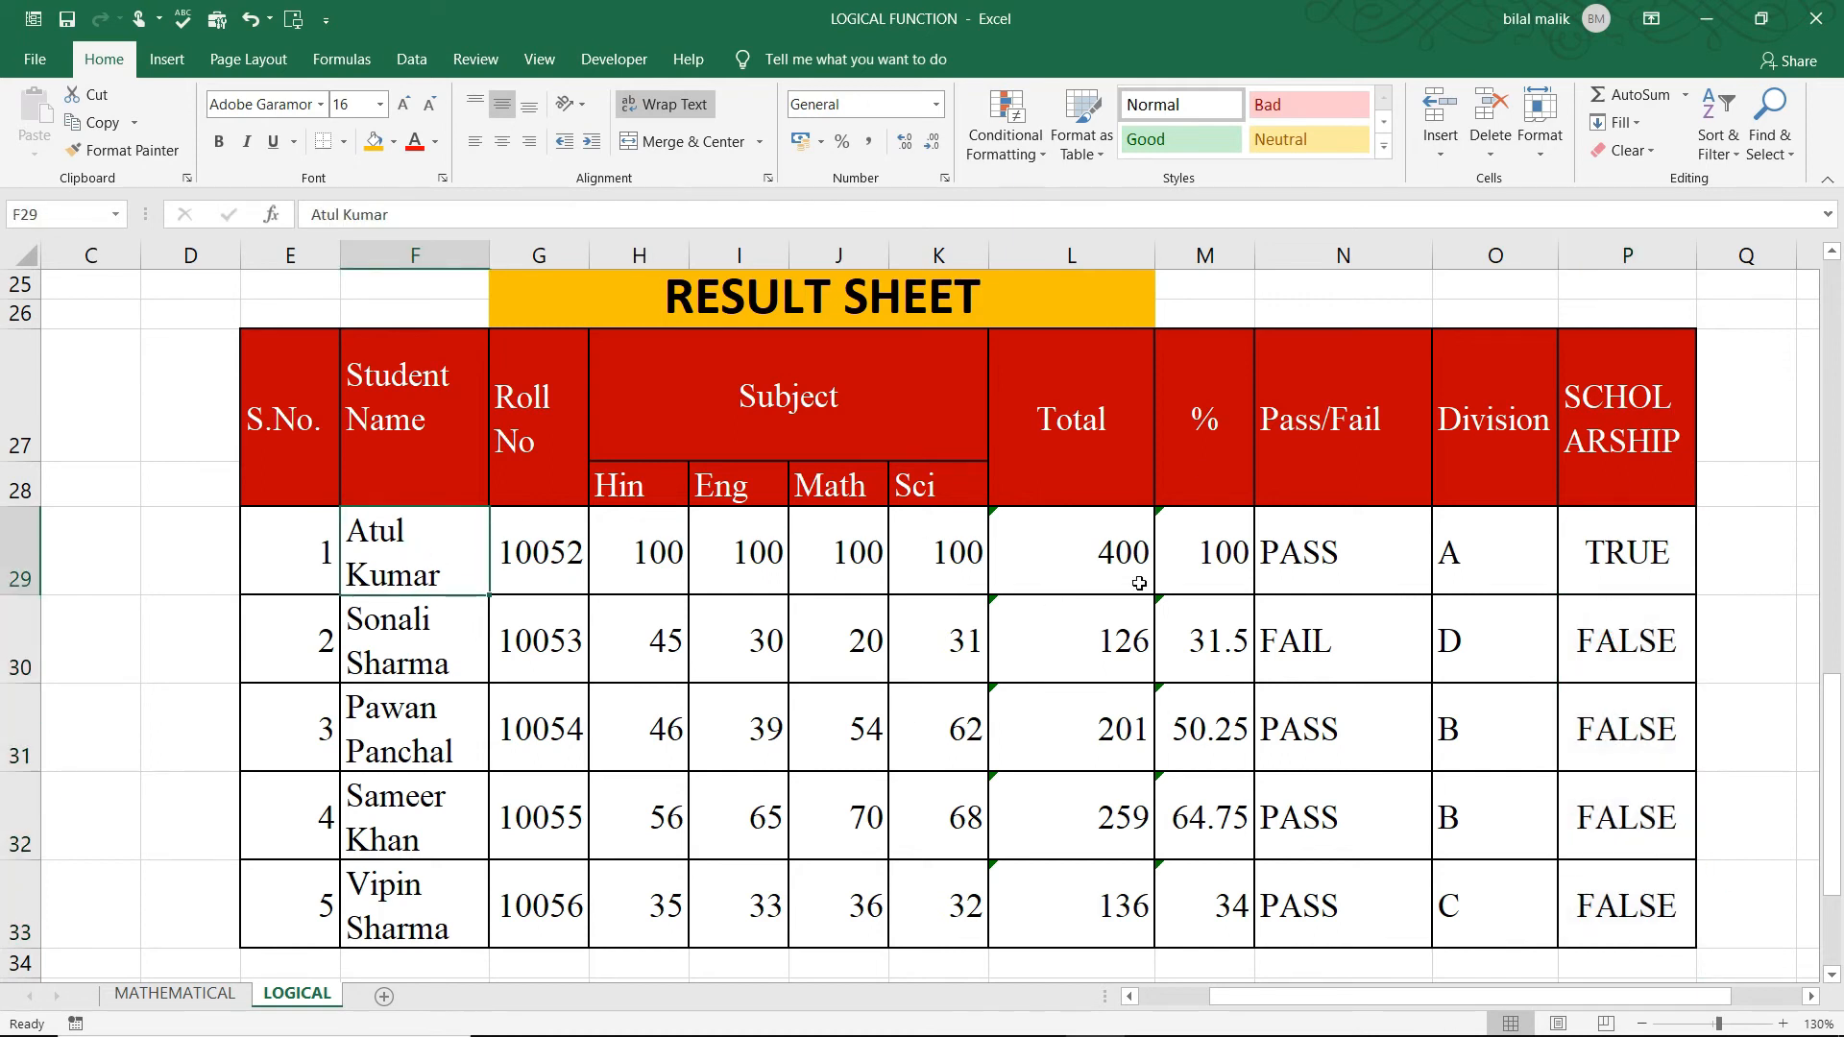
left_click(1187, 565)
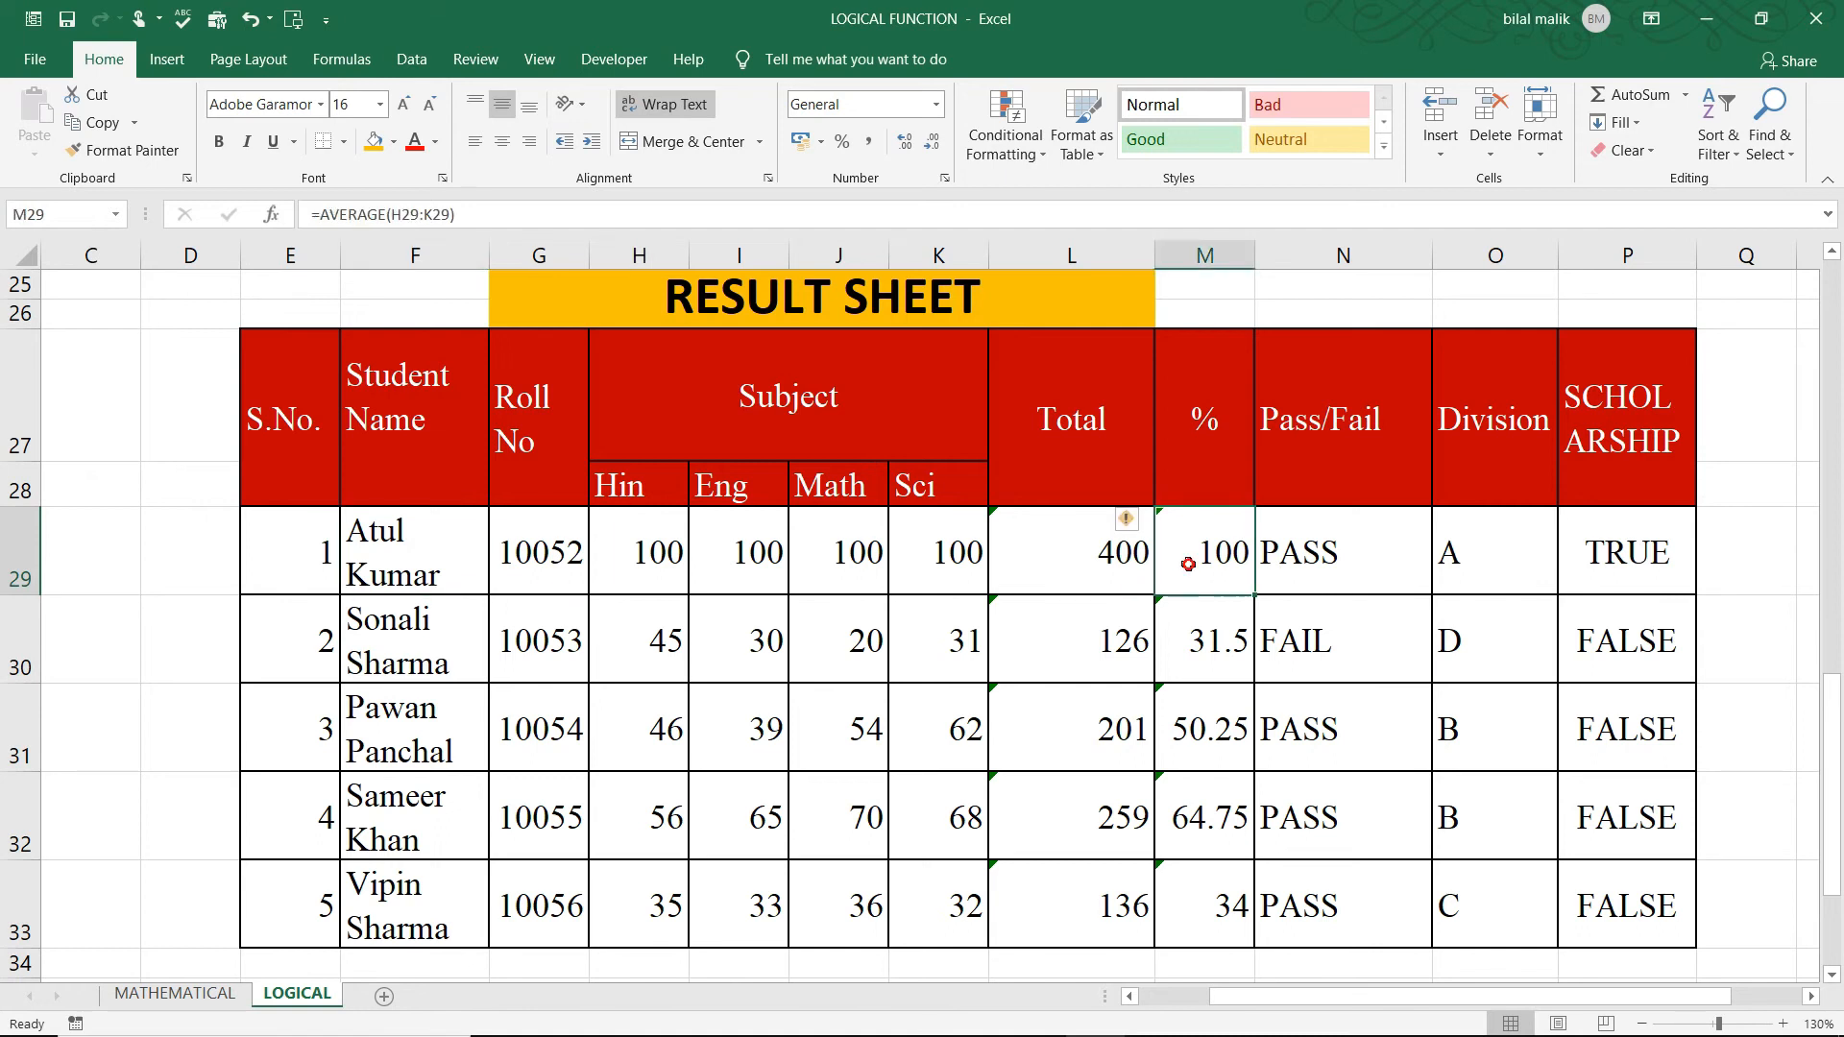
left_click(832, 563)
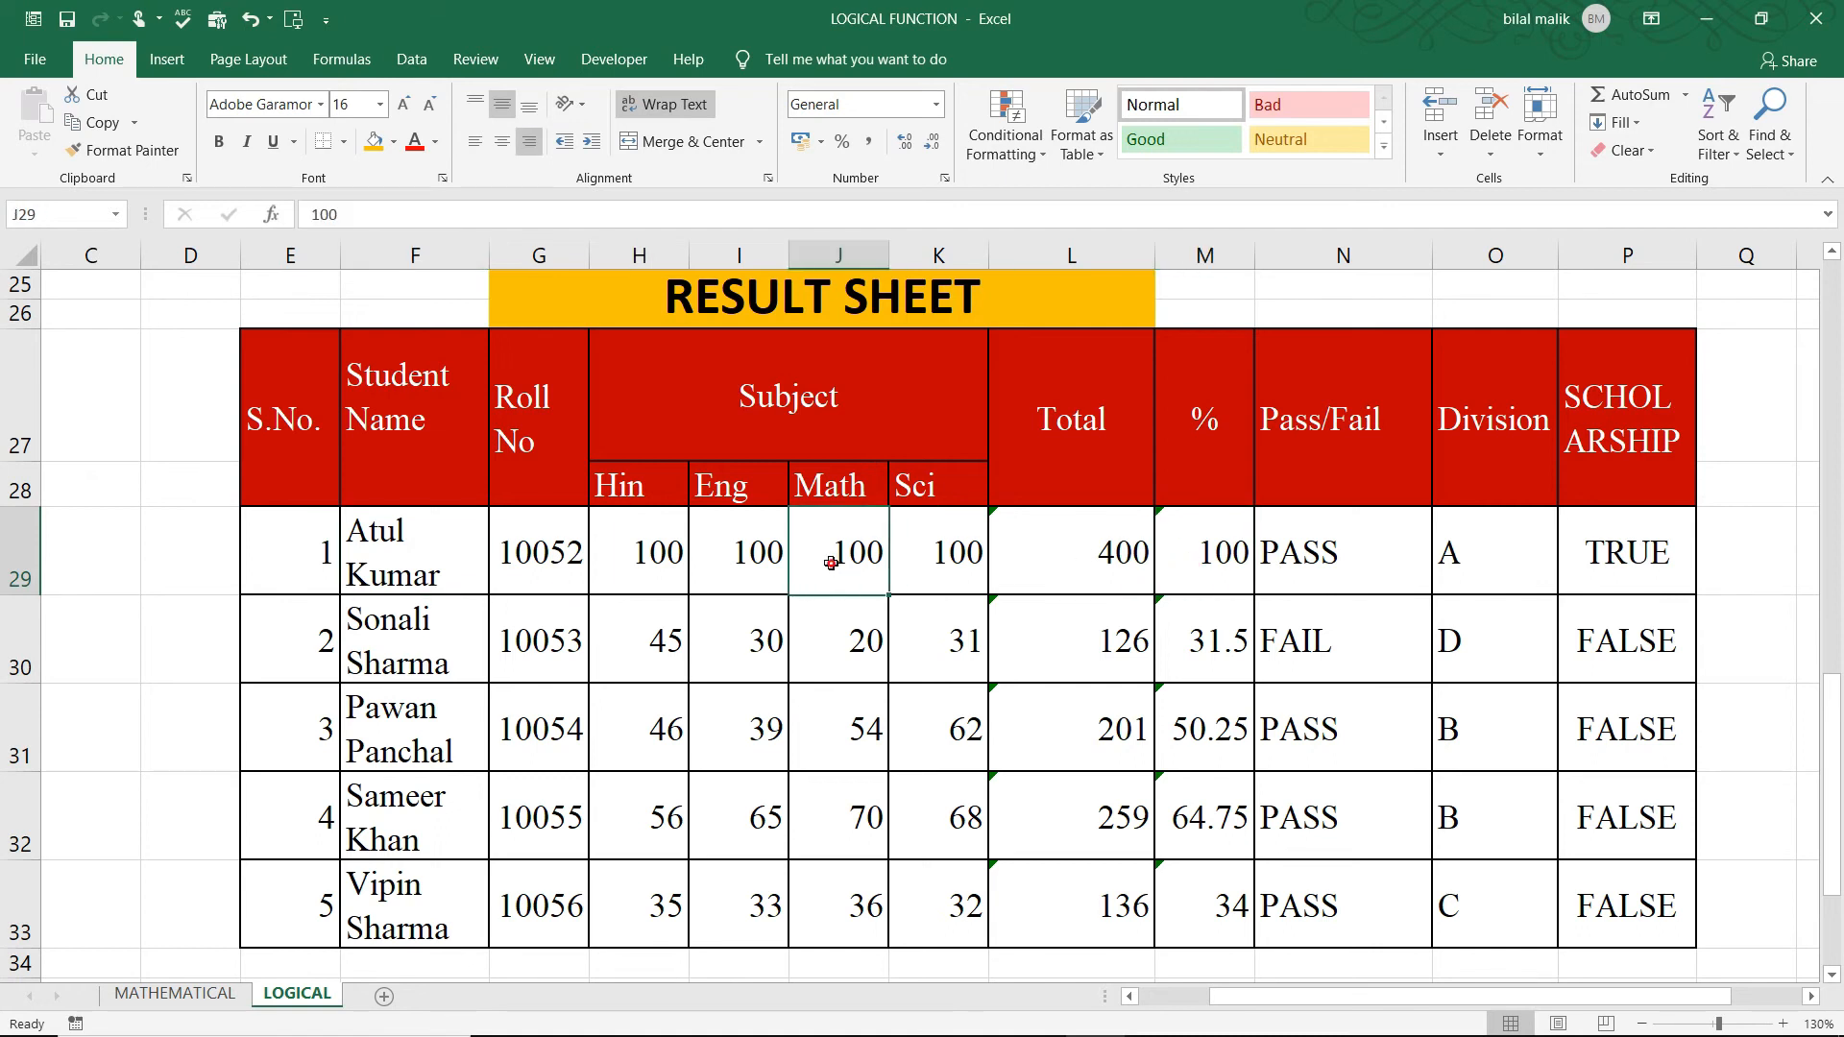
double_click(1548, 546)
left_click(1639, 543)
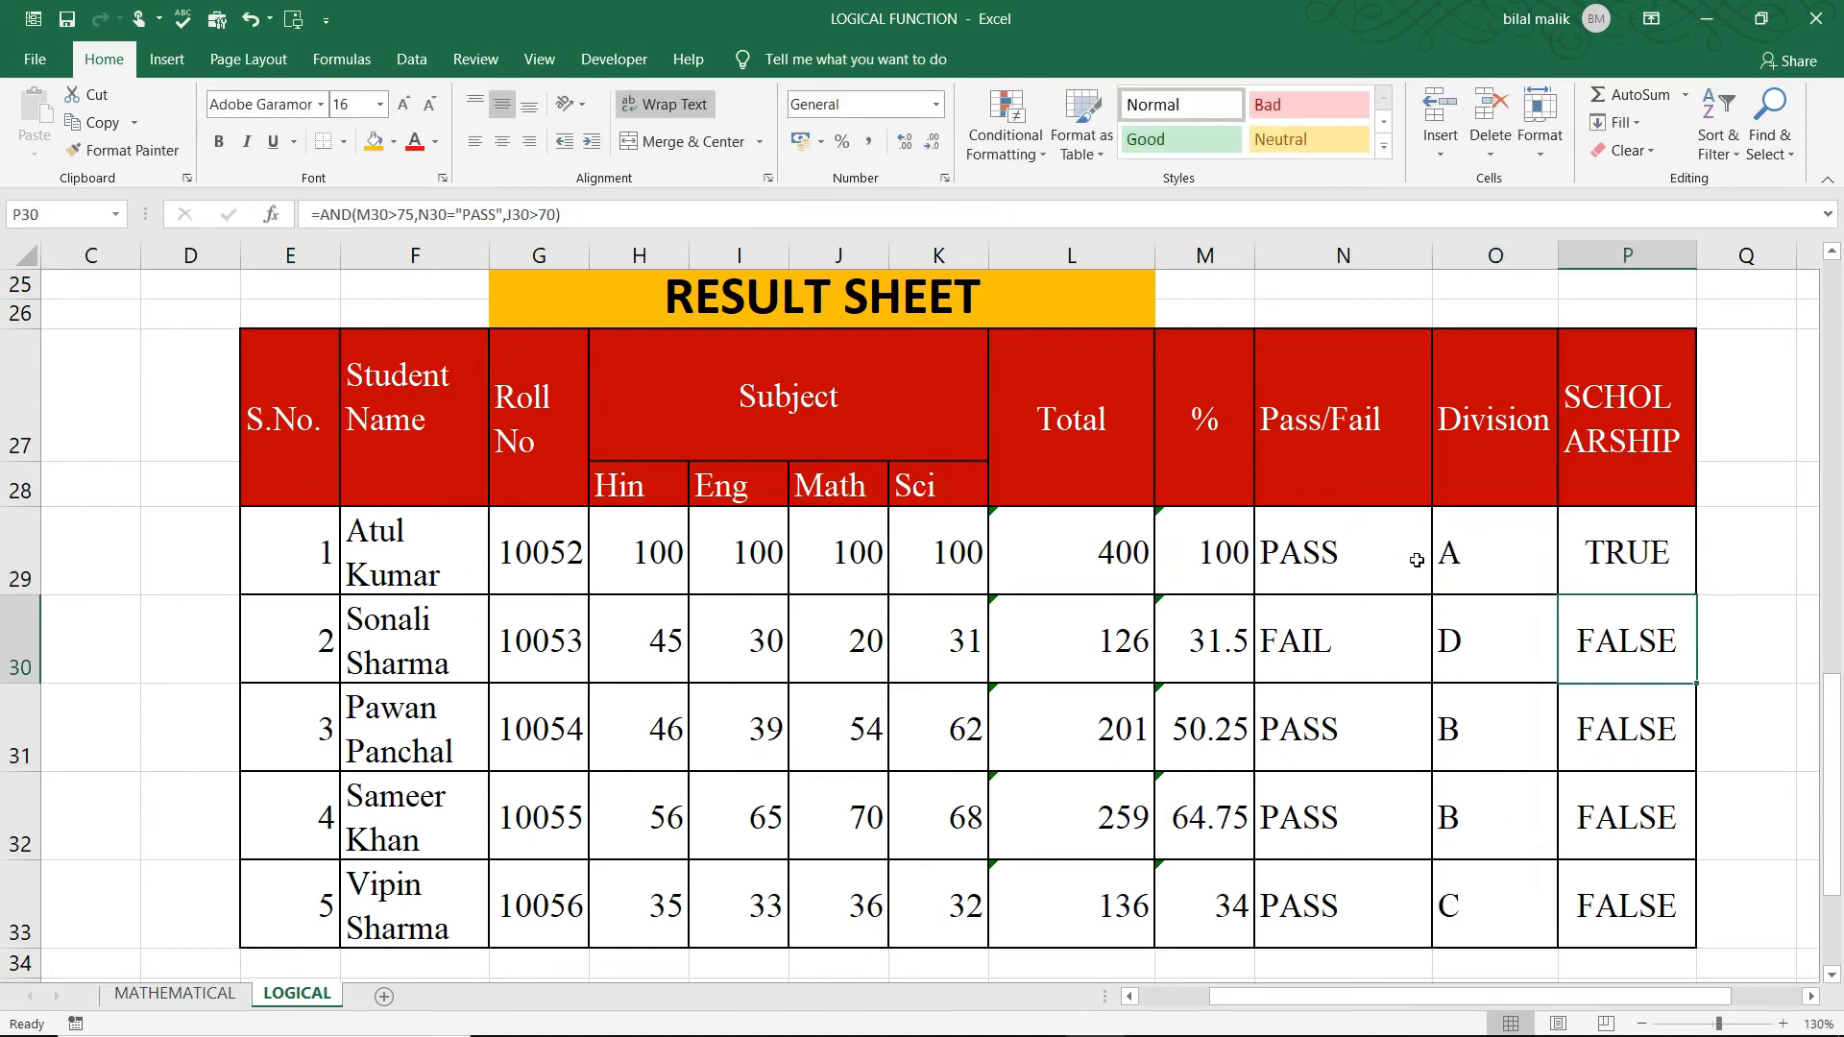
left_click(1417, 560)
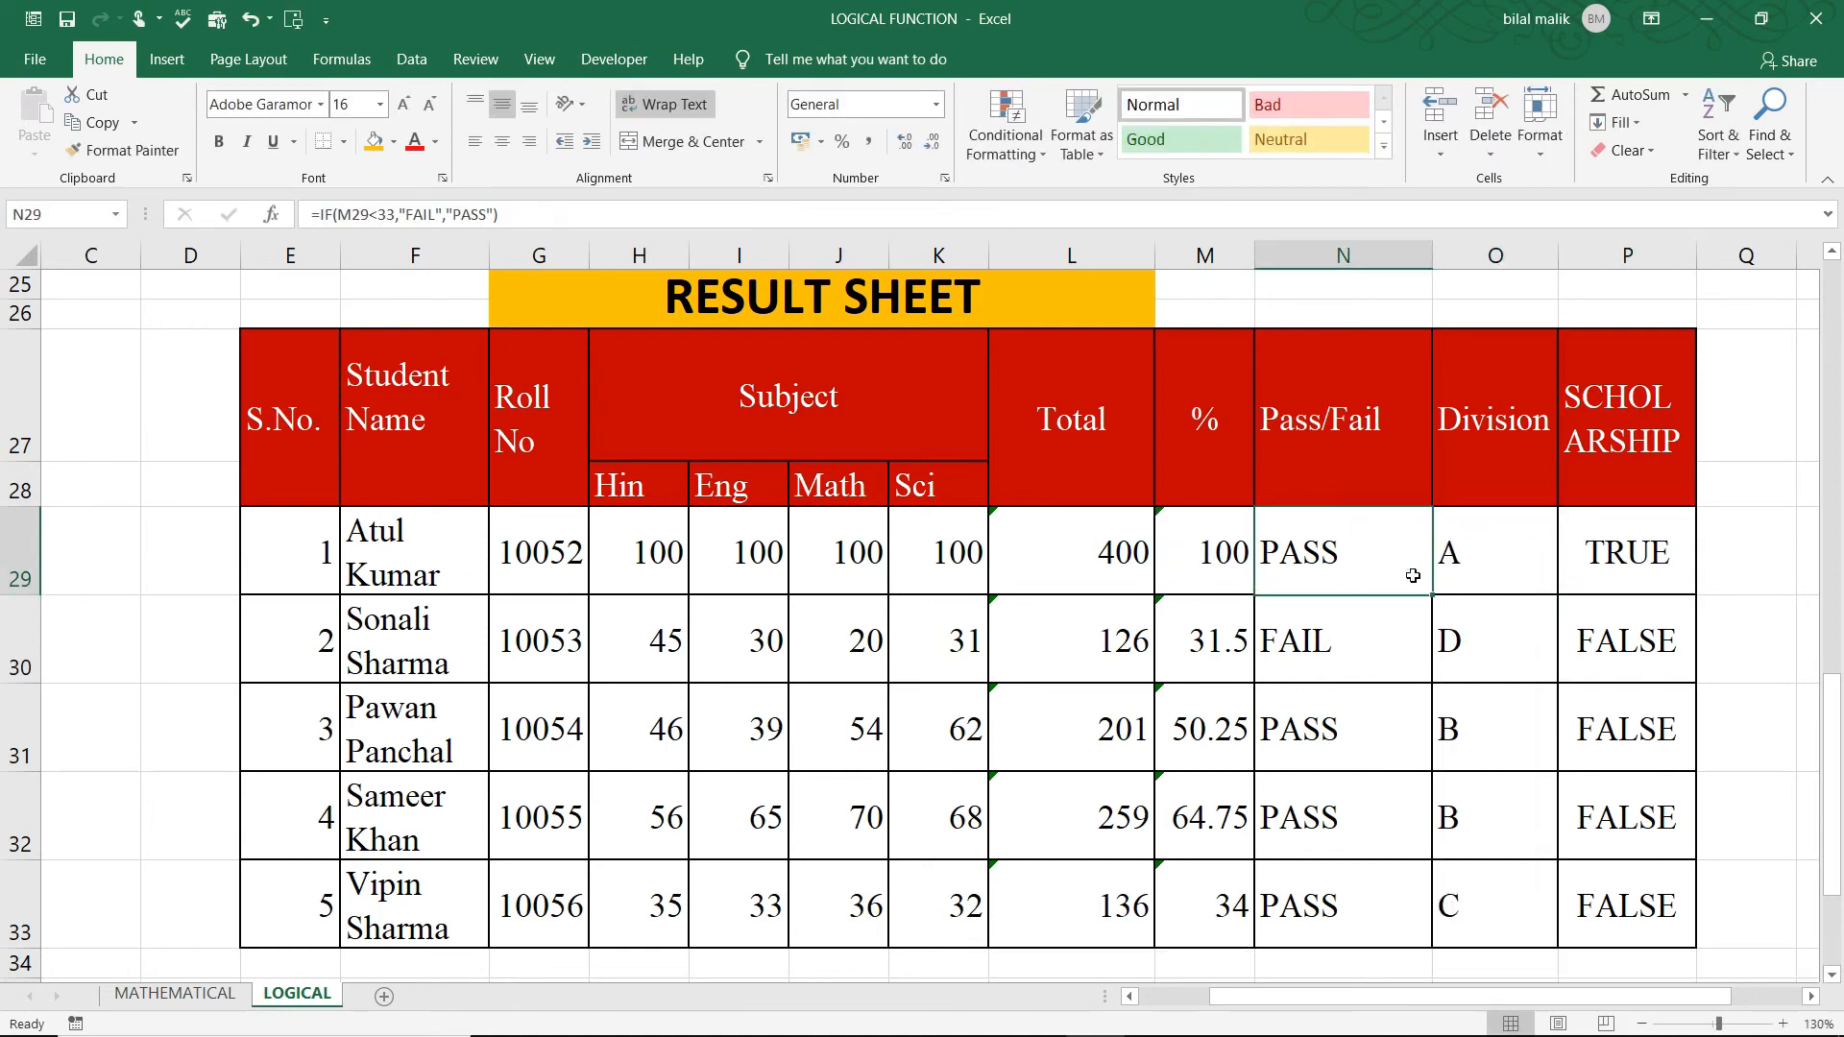
left_click(1630, 545)
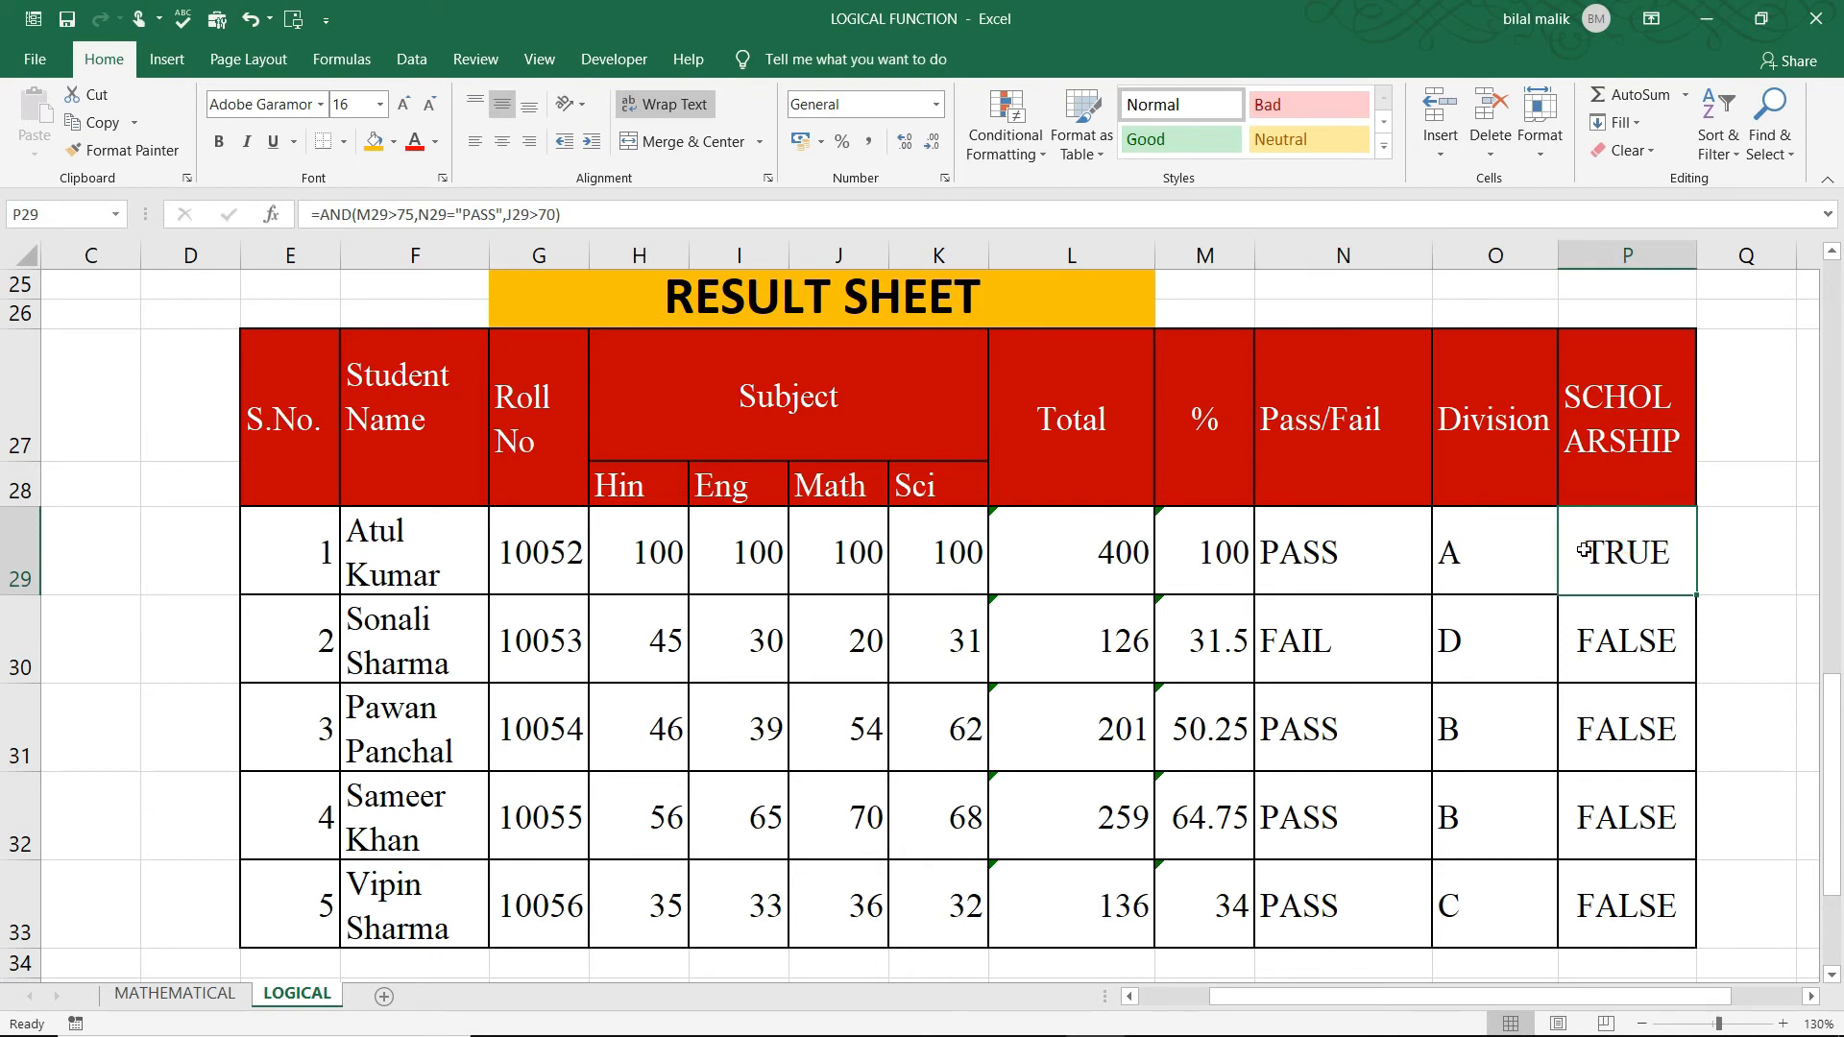
key("Down")
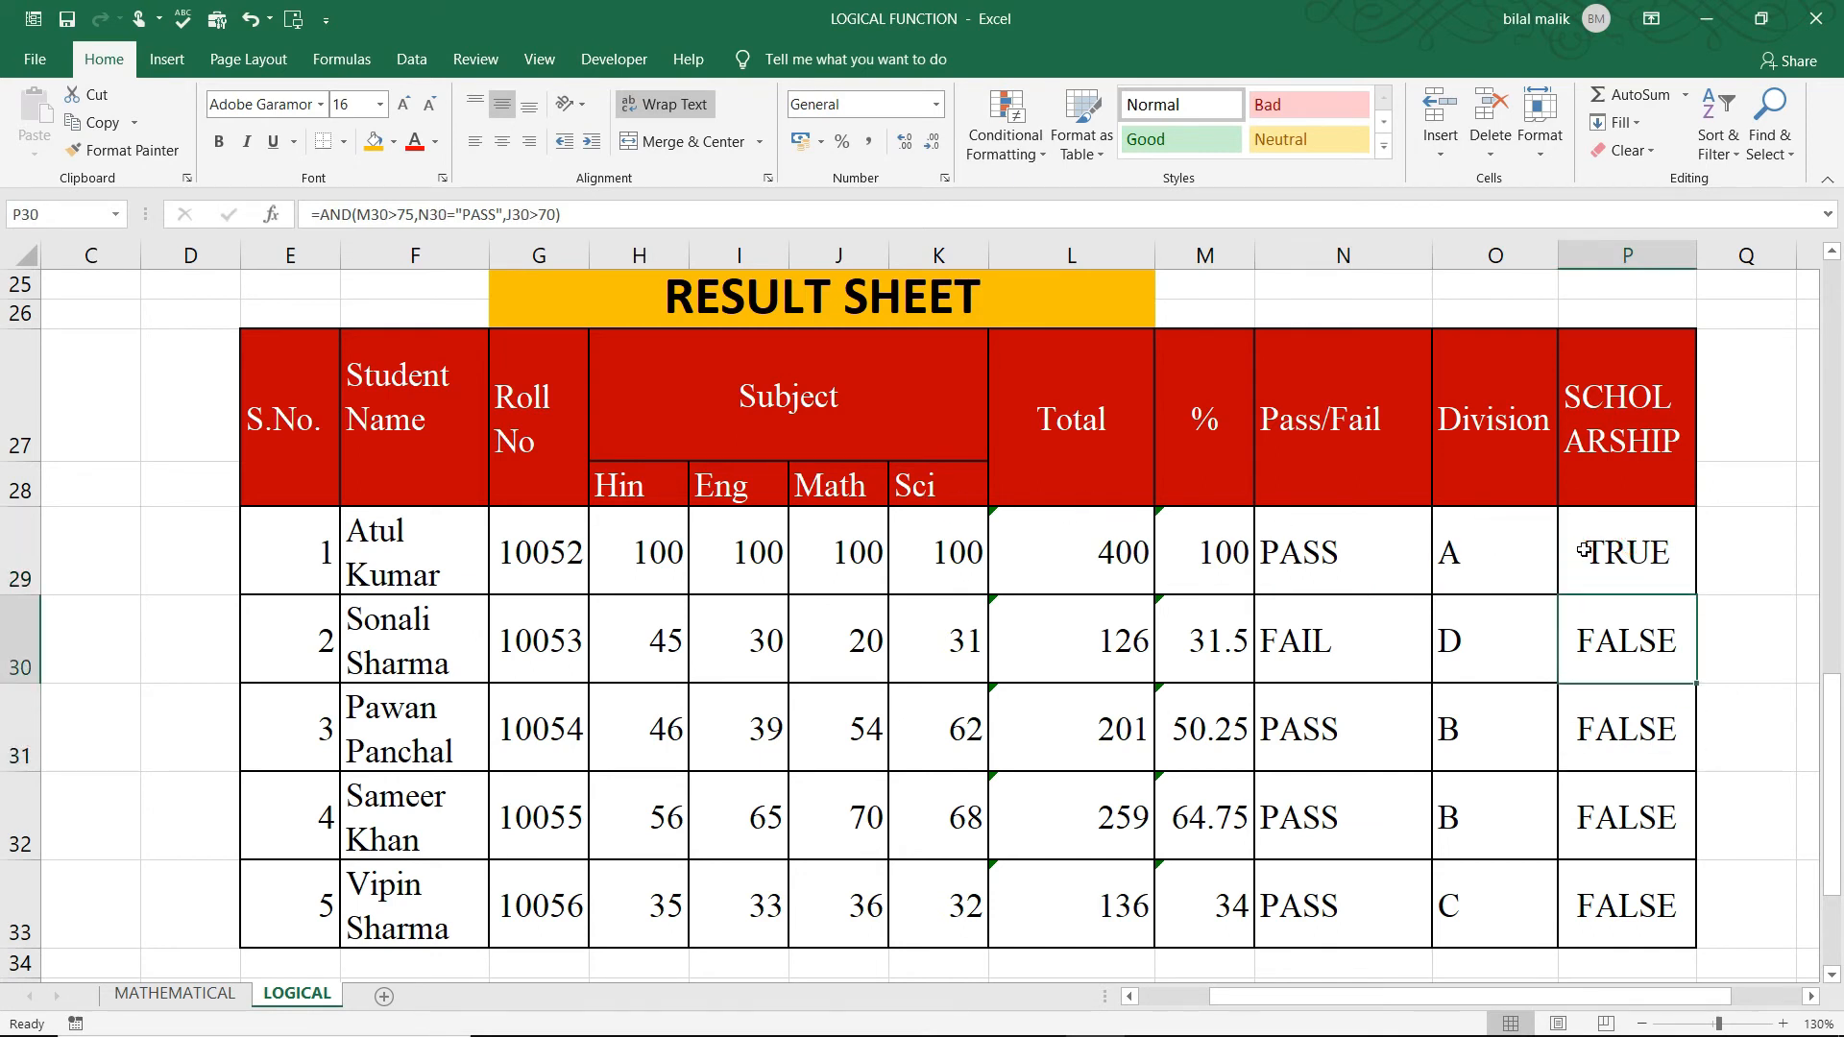
left_click(1654, 664)
key("Up")
key("Down")
key("Left")
key("Right")
key("Left")
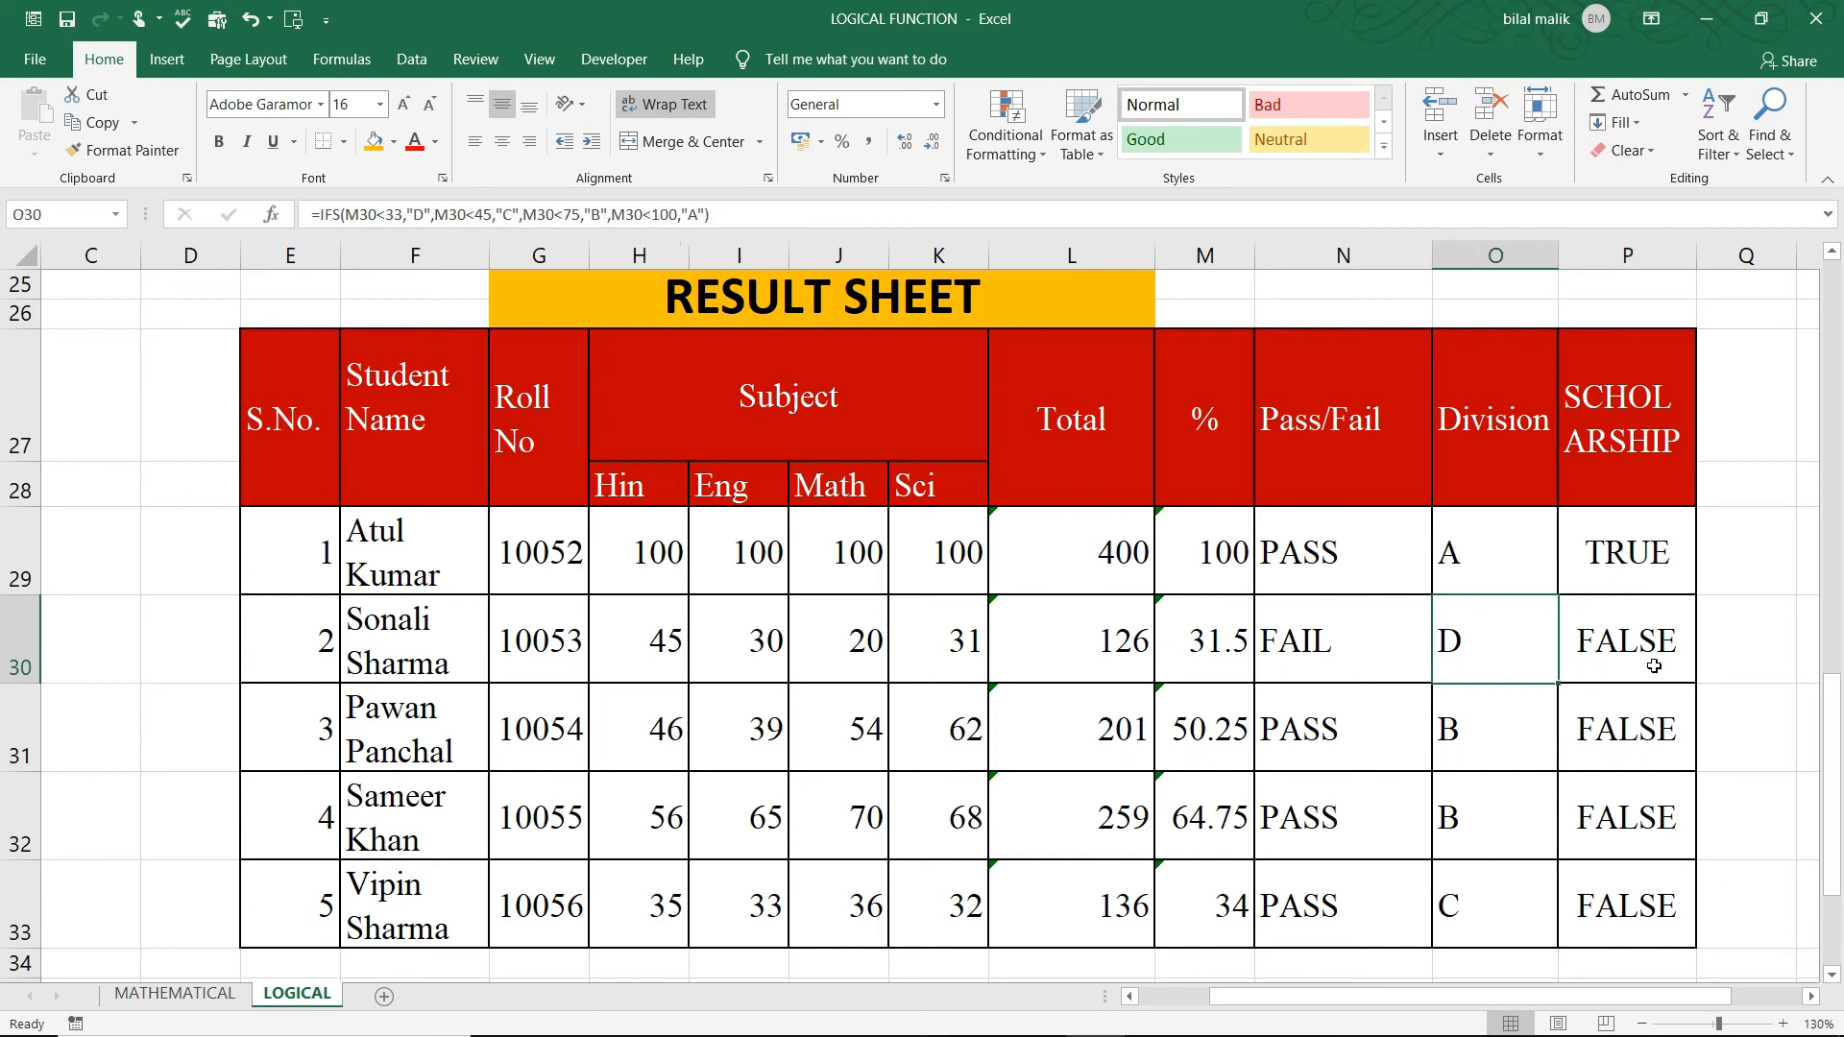
Step: Merge and center cells Q27:Q28 beside the SCHOLARSHIP heading
key("Up")
key("Right")
key("Right")
key("Up")
key("Up")
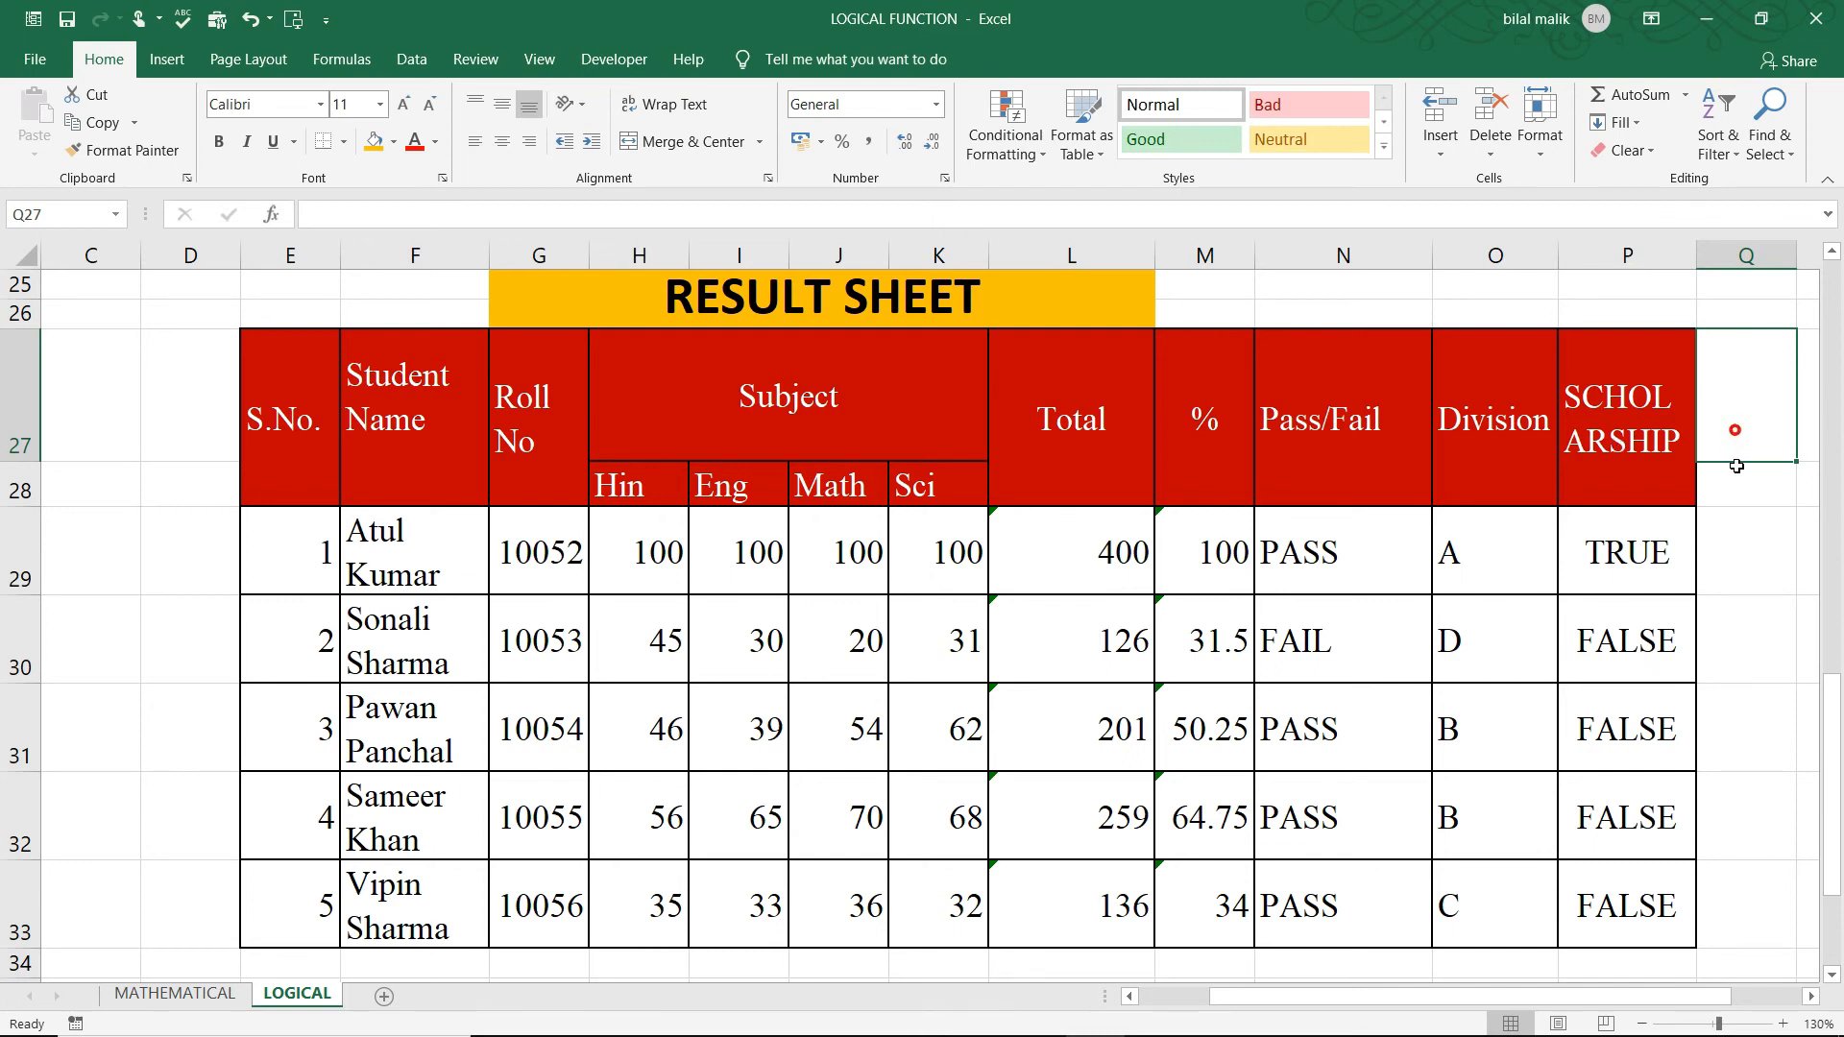
left_click_drag(1734, 430, 1738, 478)
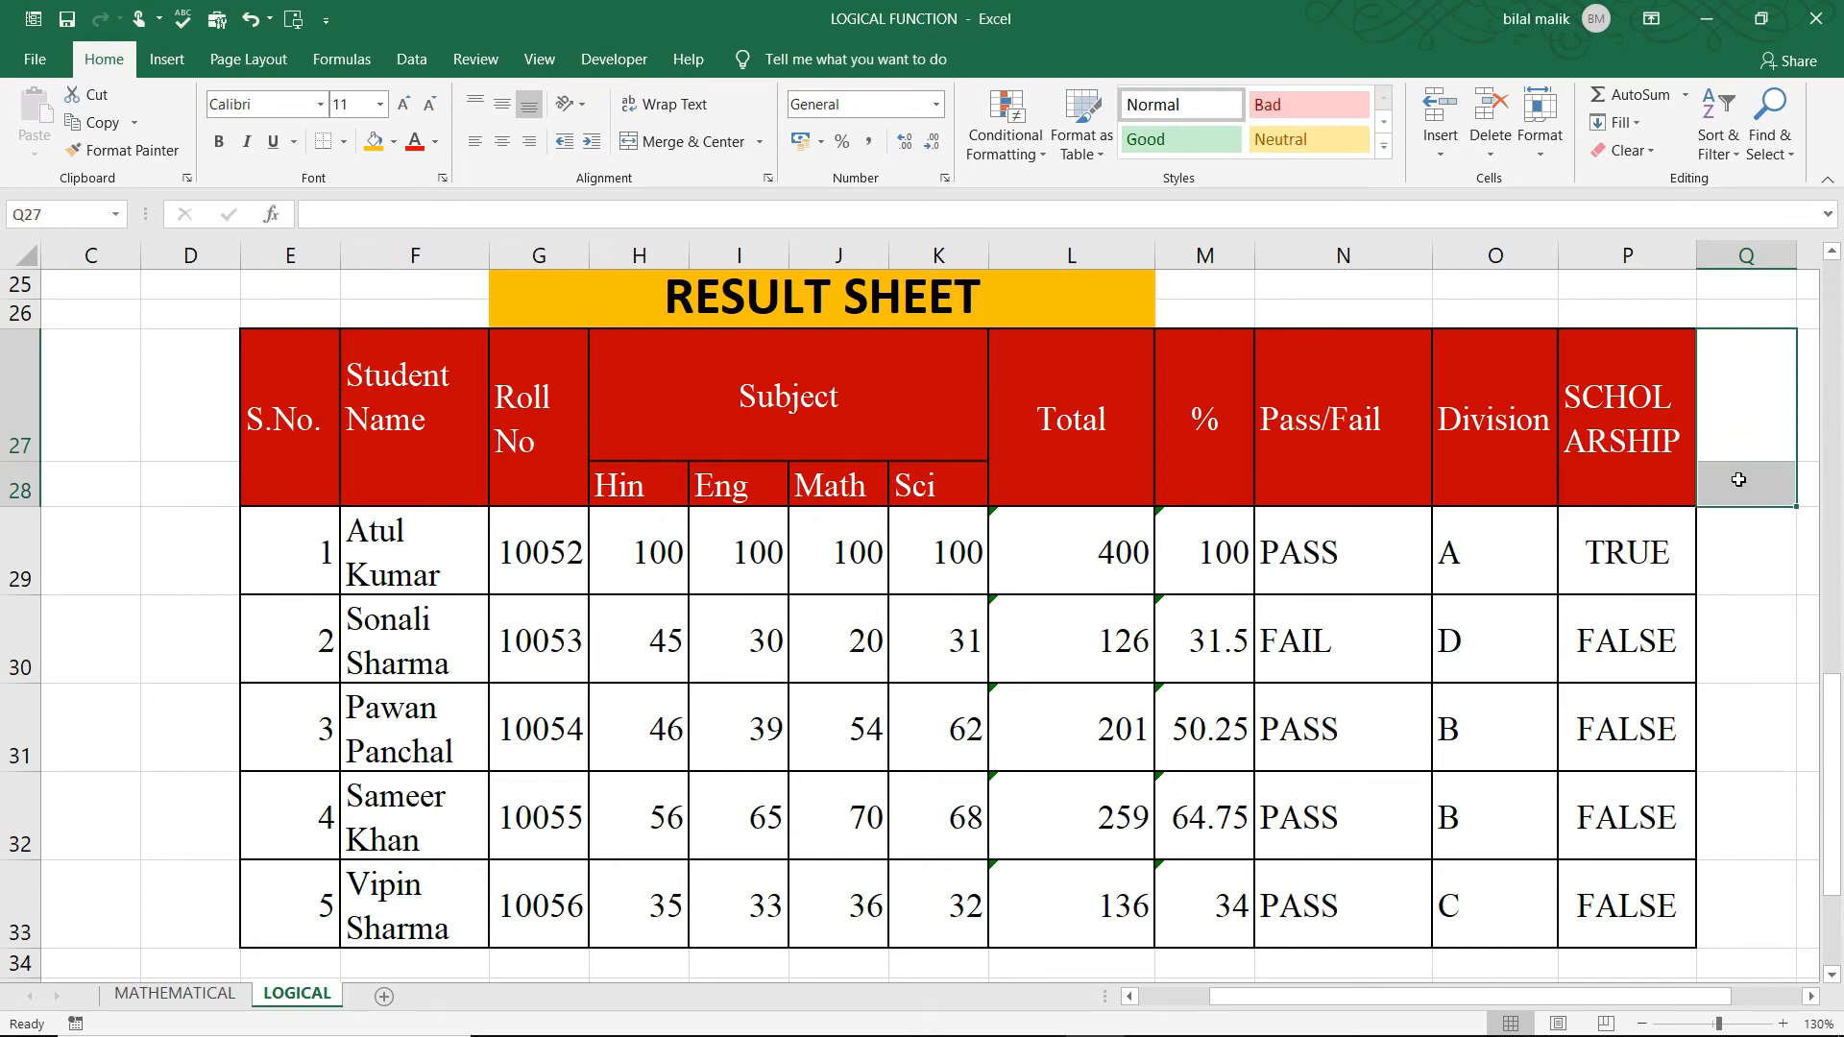
left_click(697, 148)
key("Down")
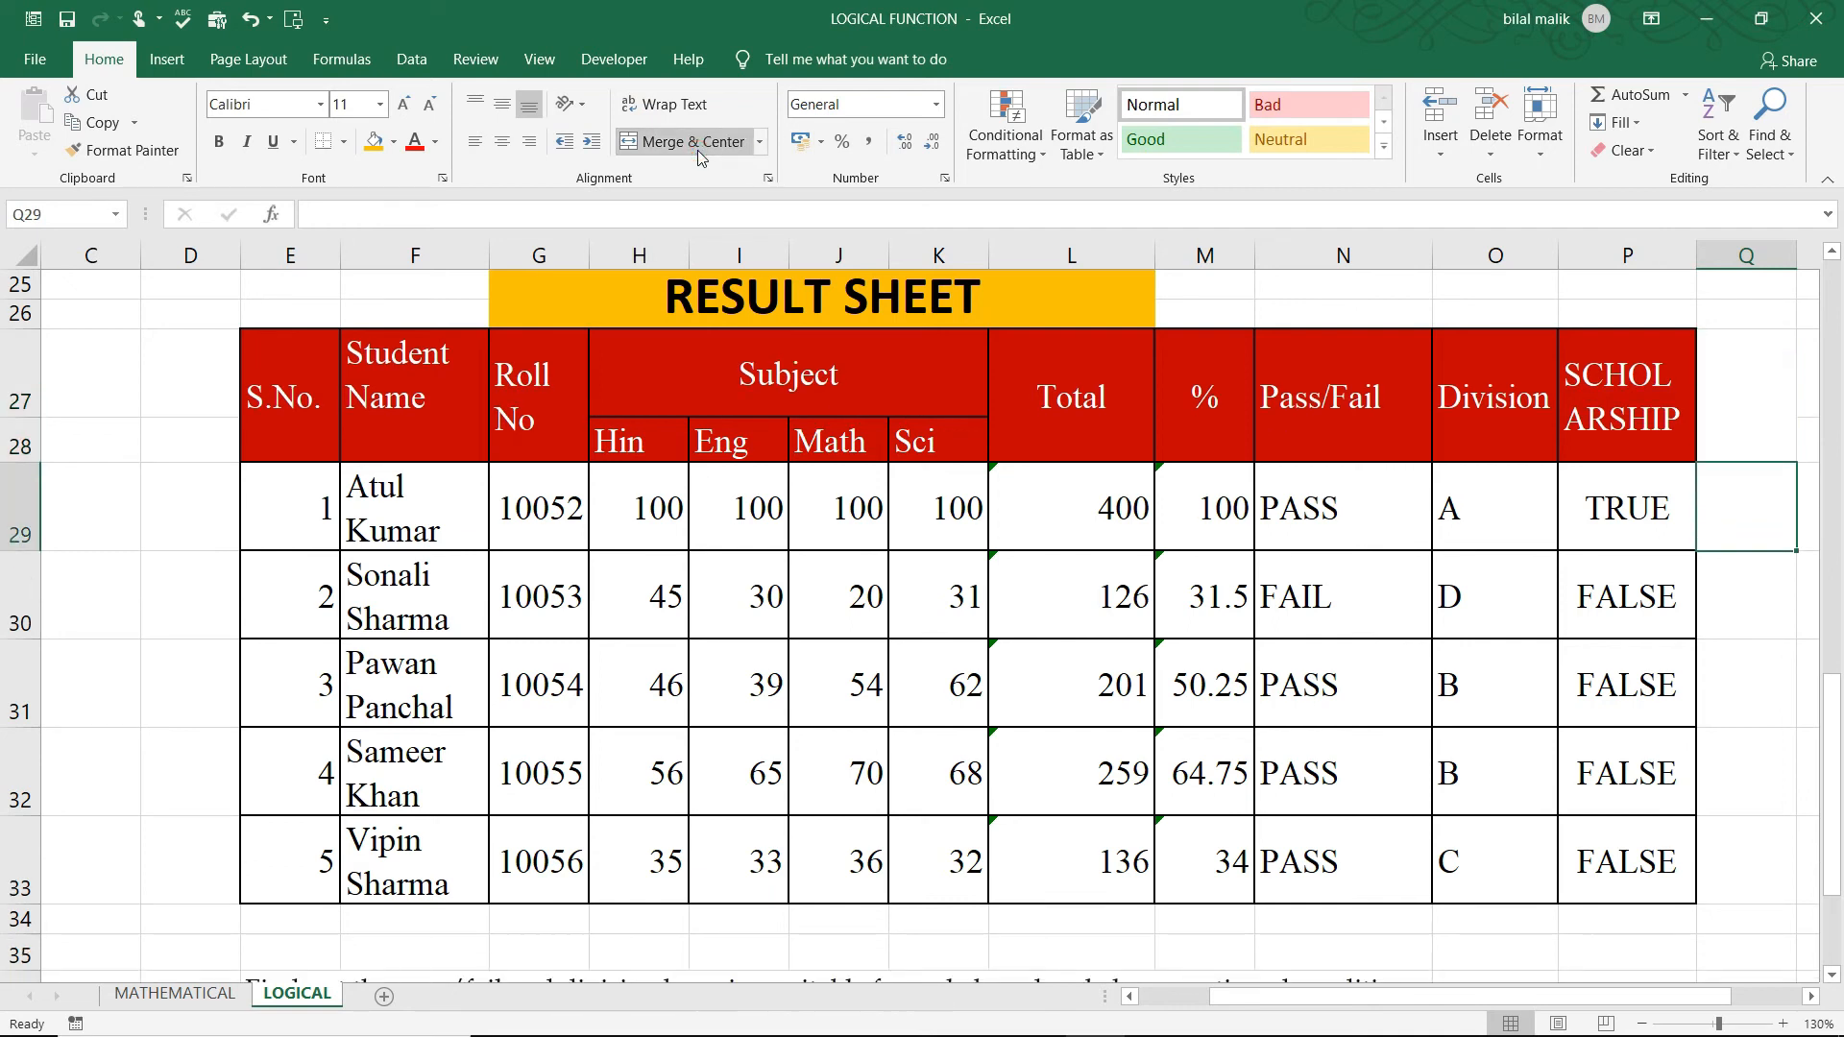
Step: Enter an OR formula in Q29 with the tests M29>75, N29="PASS" and J29>70
type("=OR(")
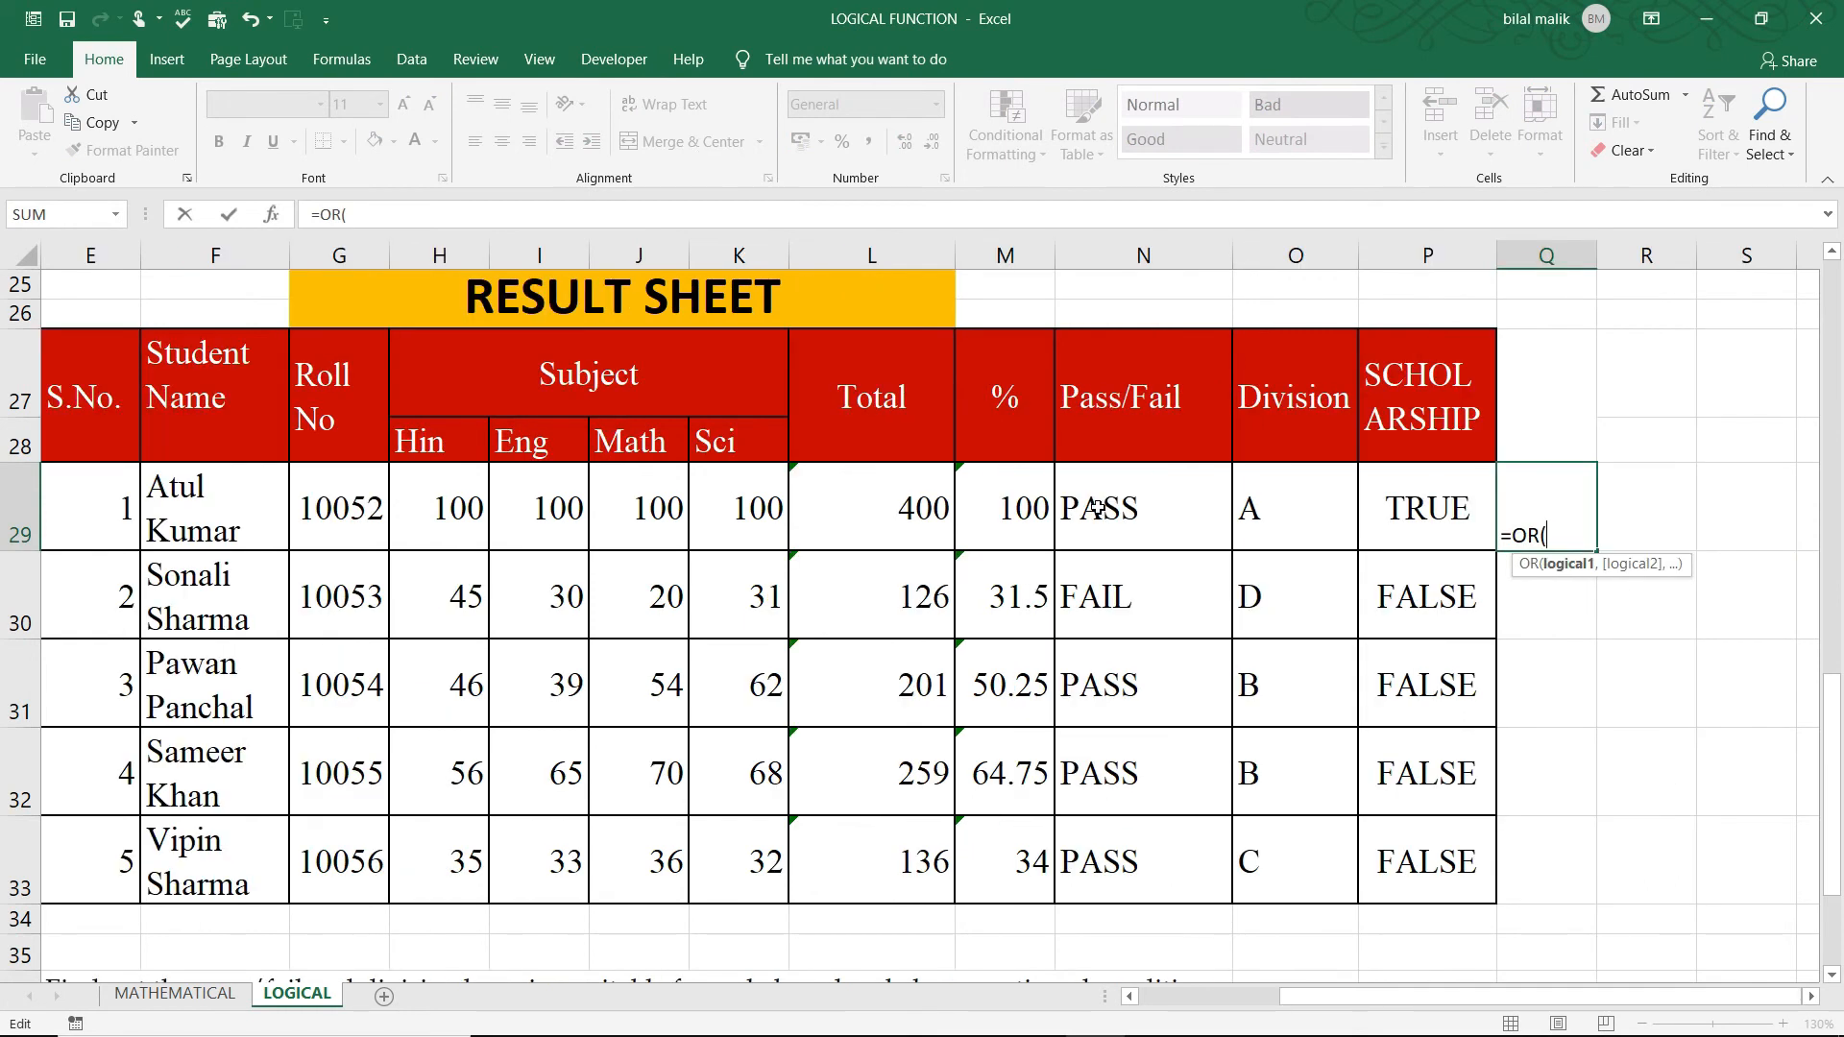
left_click(1105, 508)
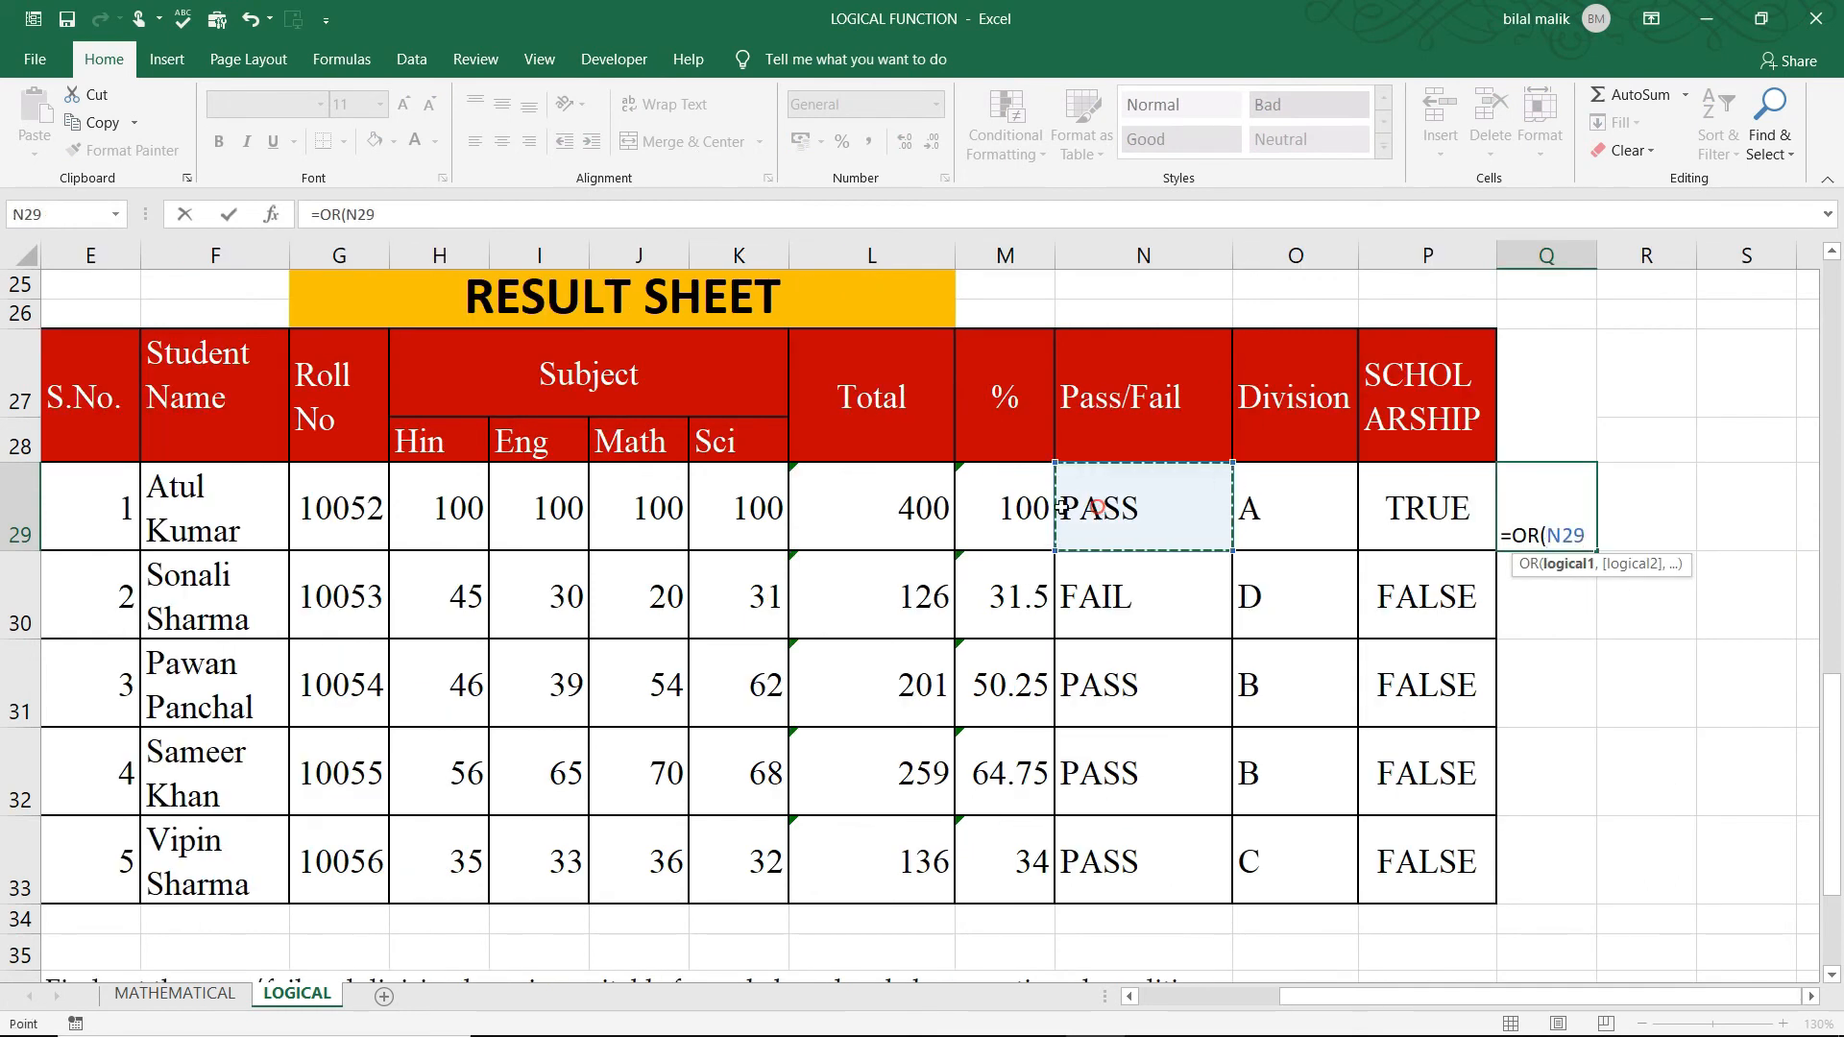
left_click(1028, 507)
type(">75,")
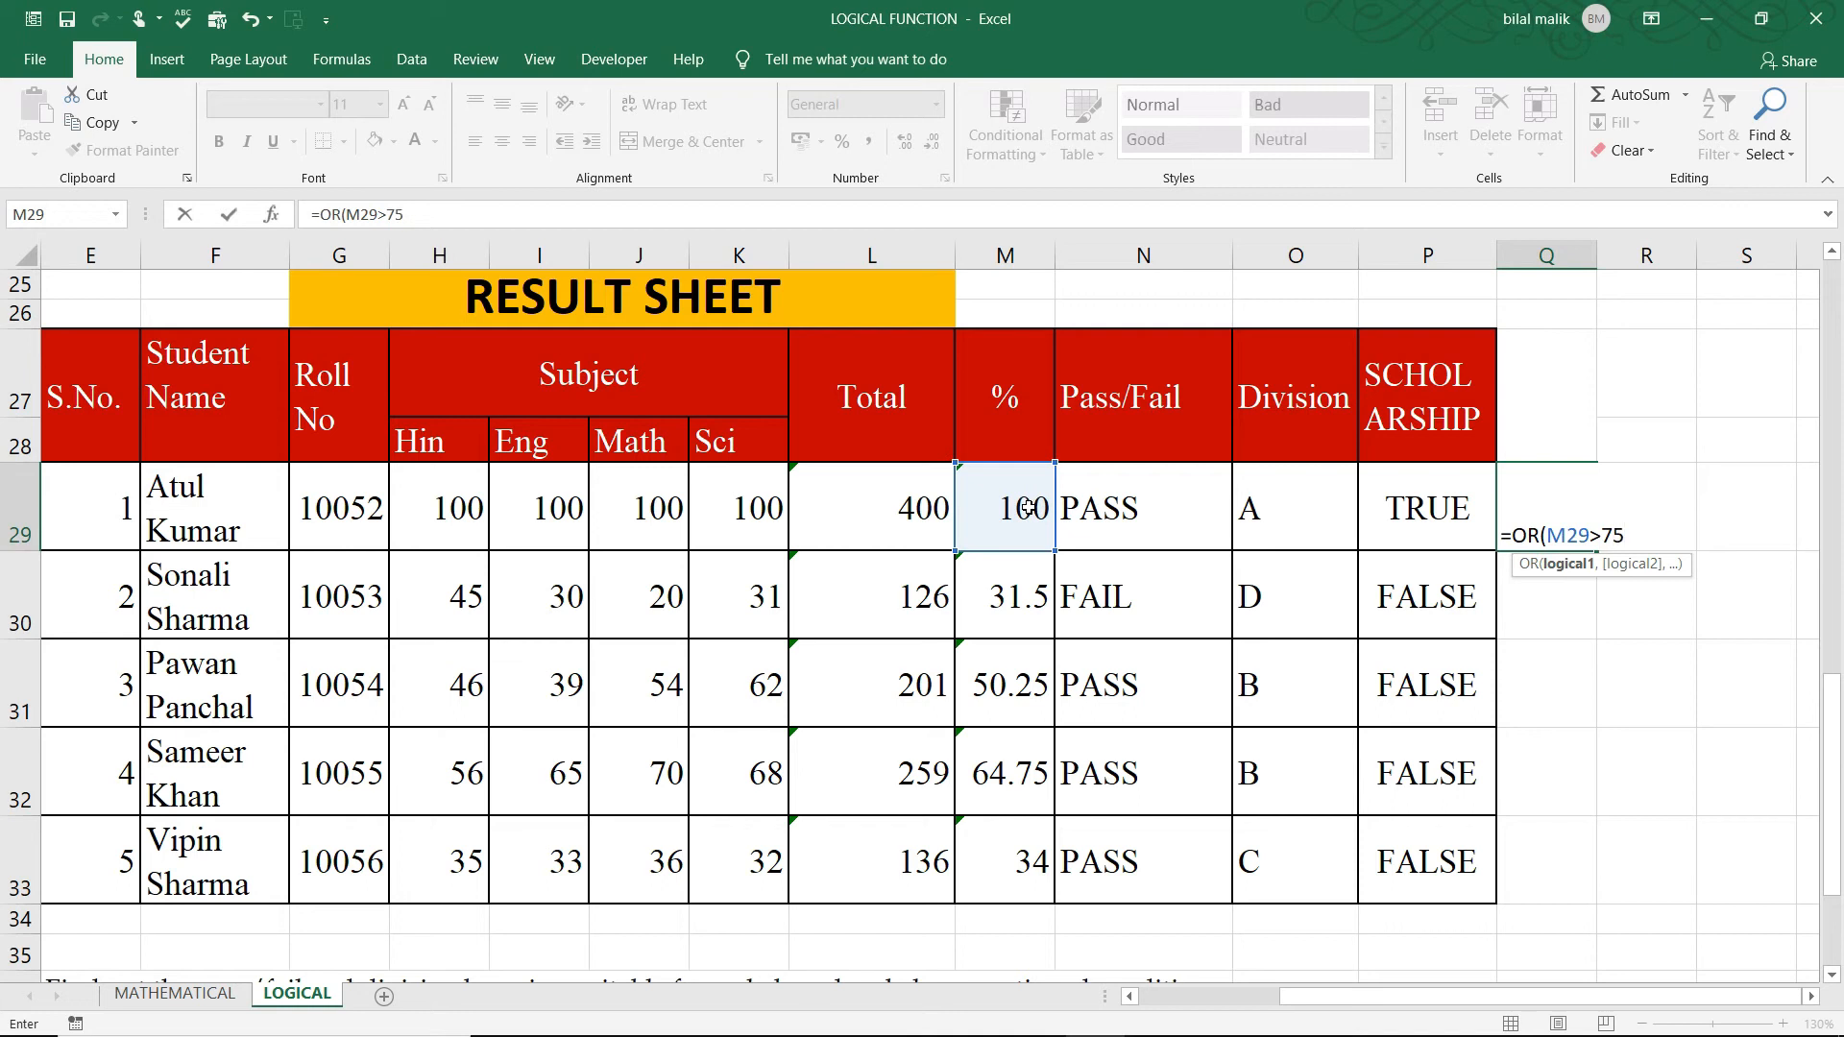
left_click(1170, 483)
type("=")
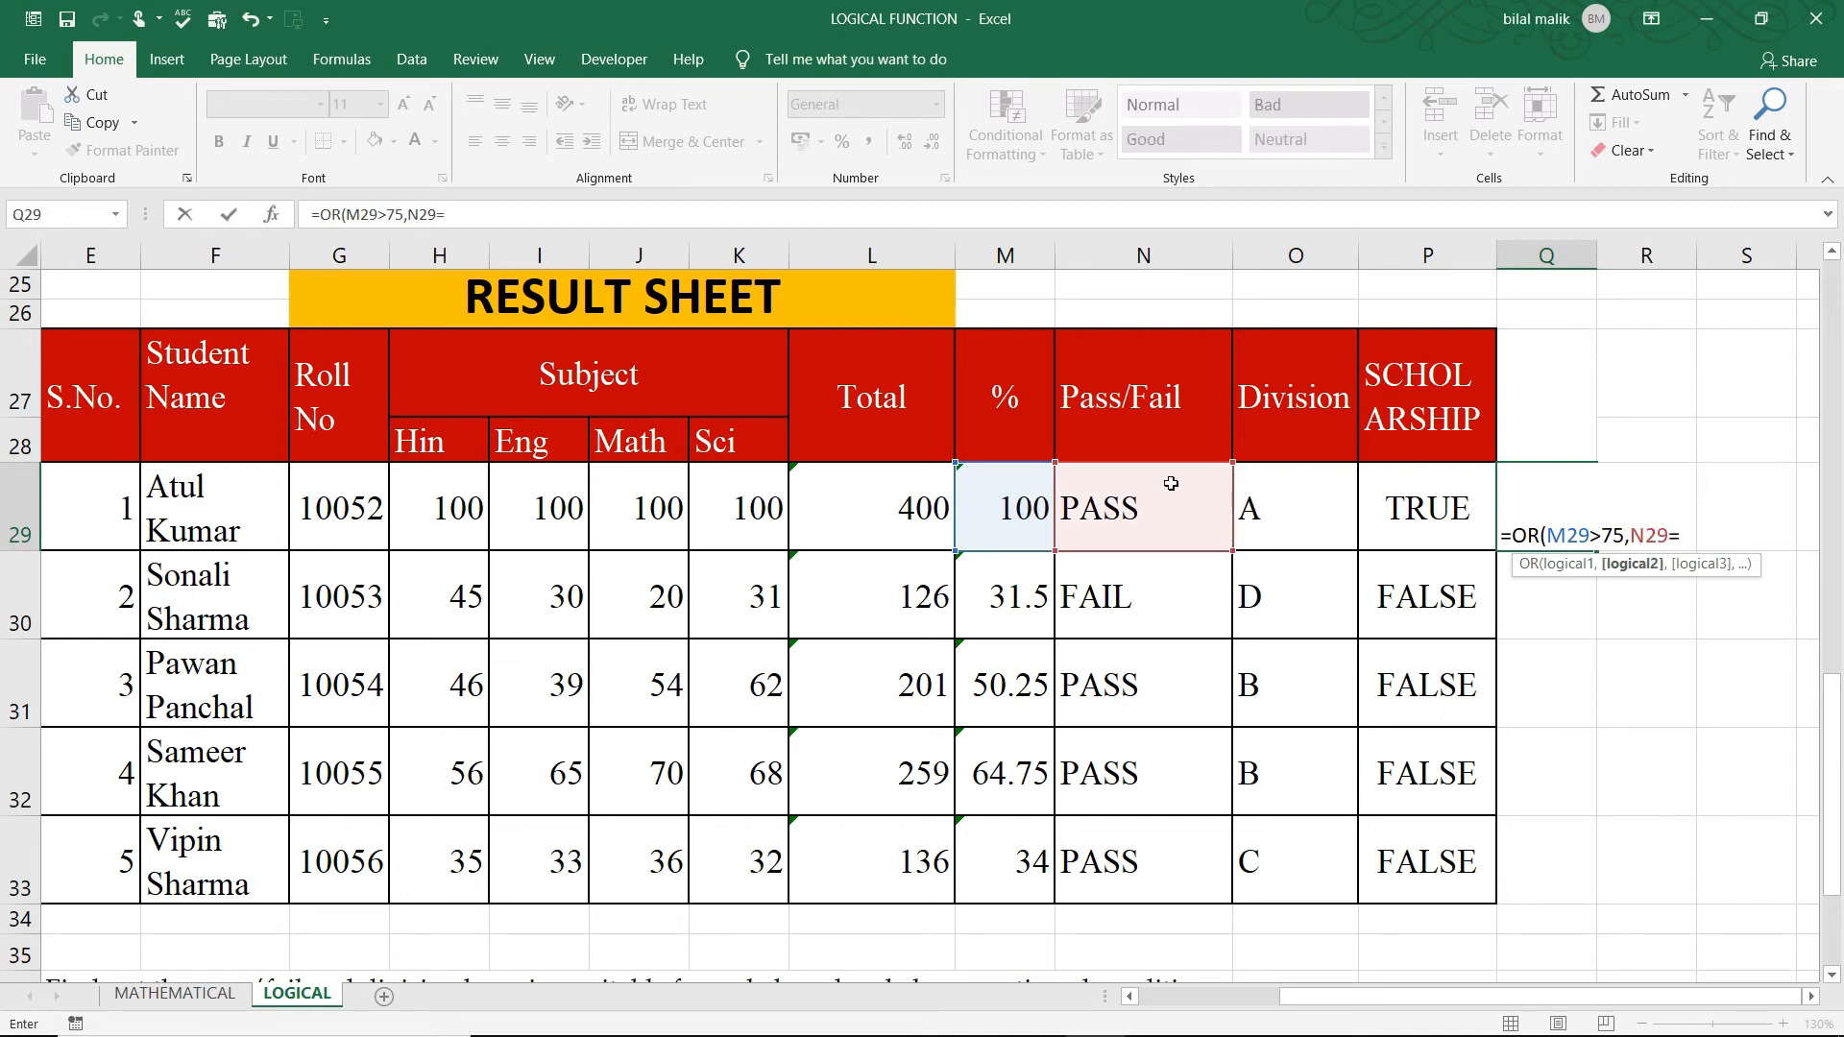
type("\"PASS\",")
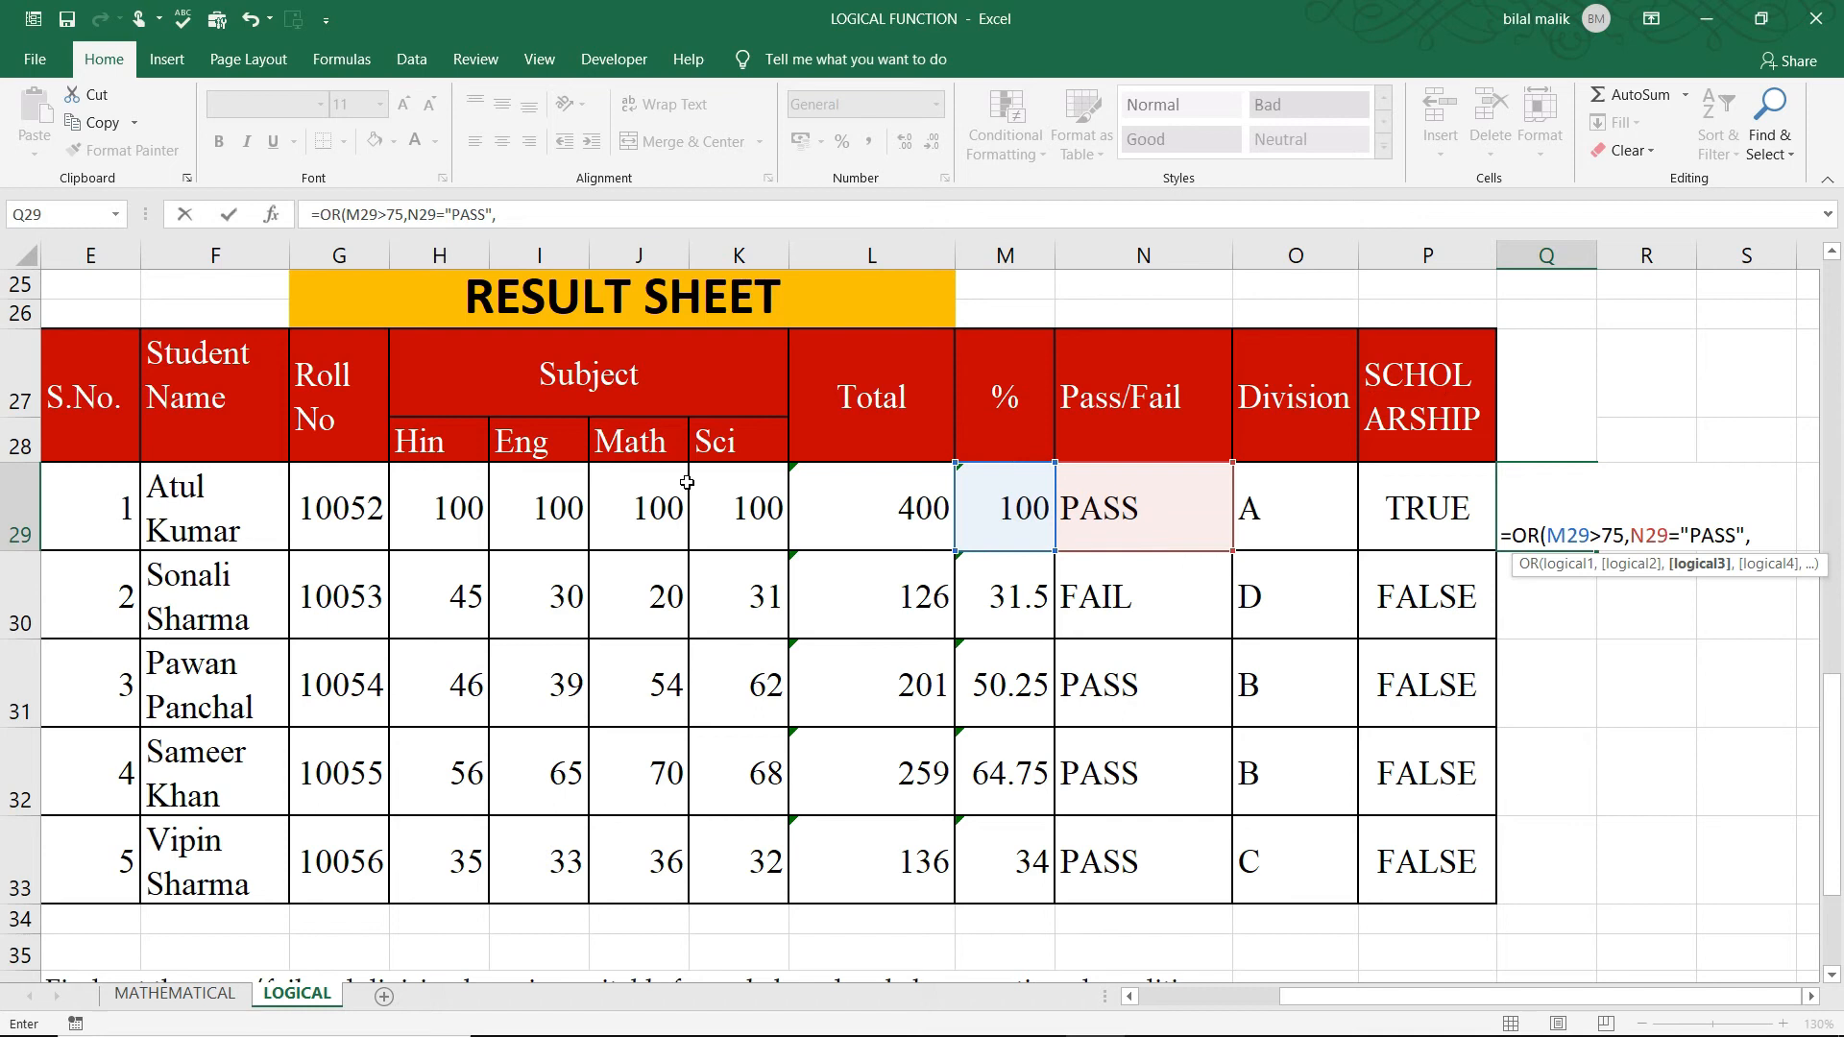
left_click(656, 488)
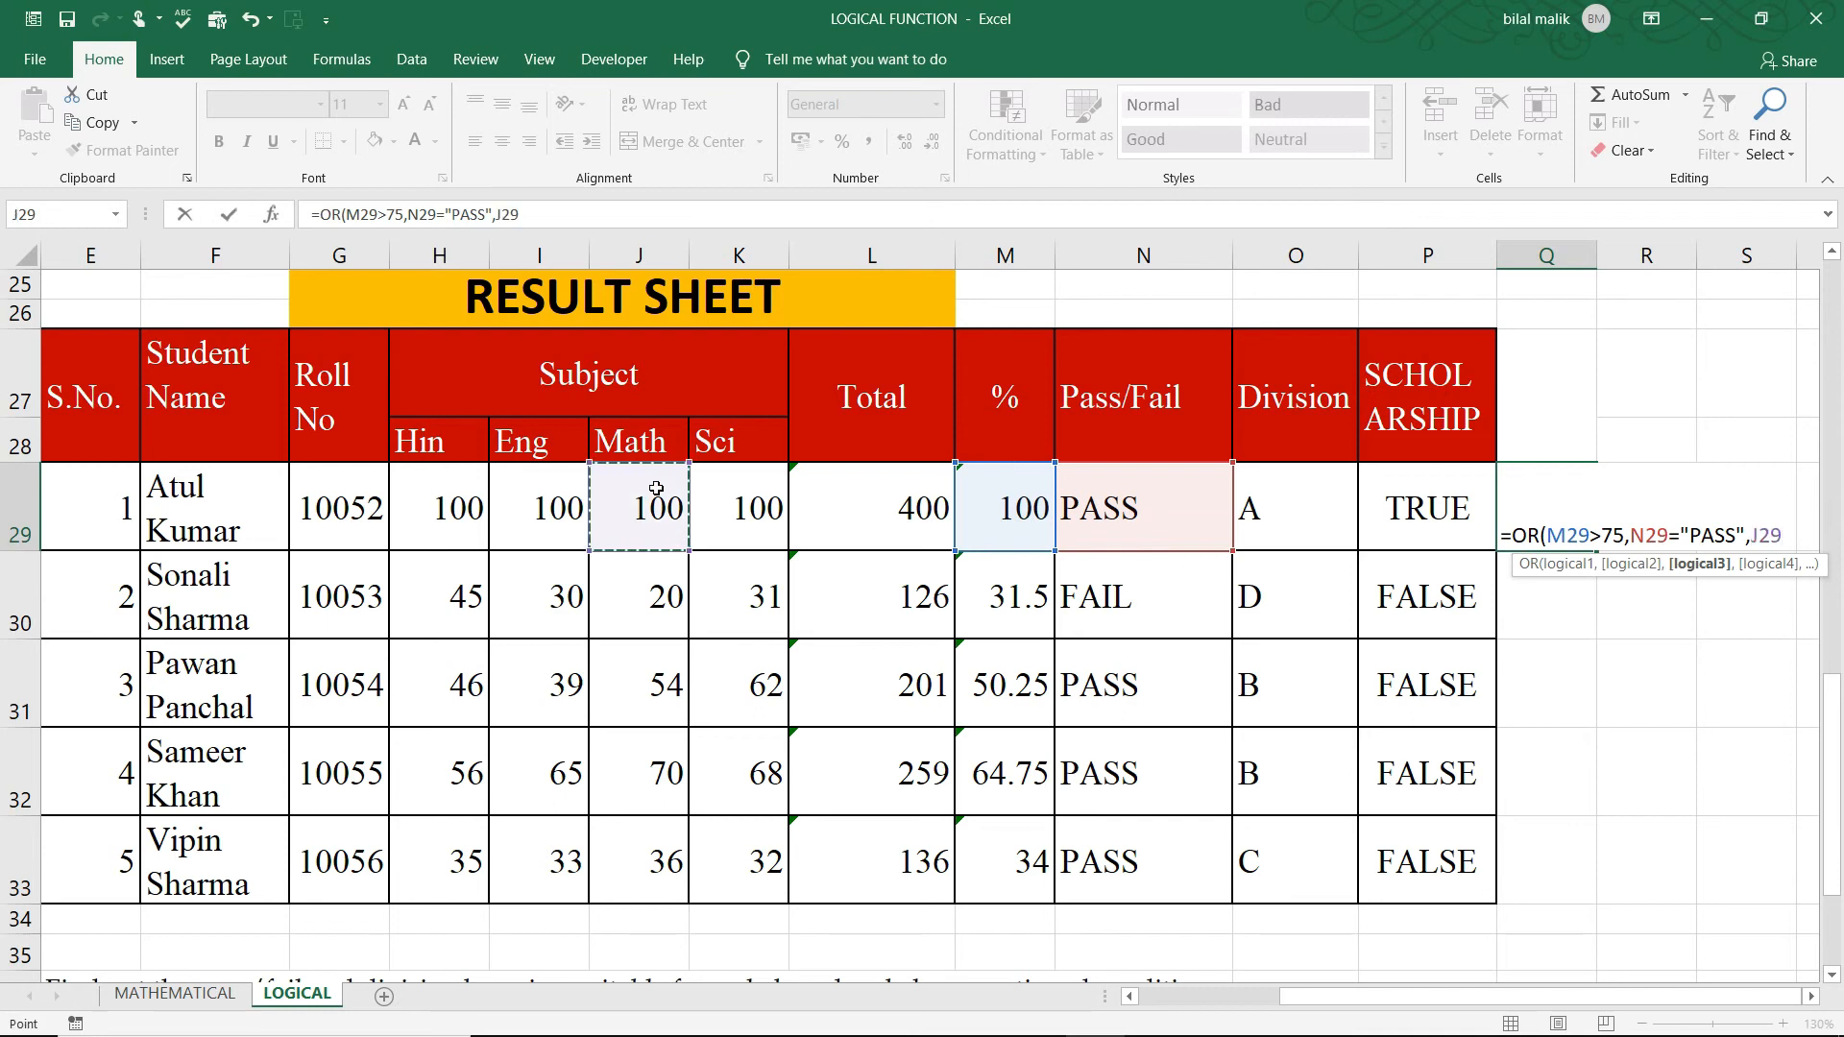
type(">70")
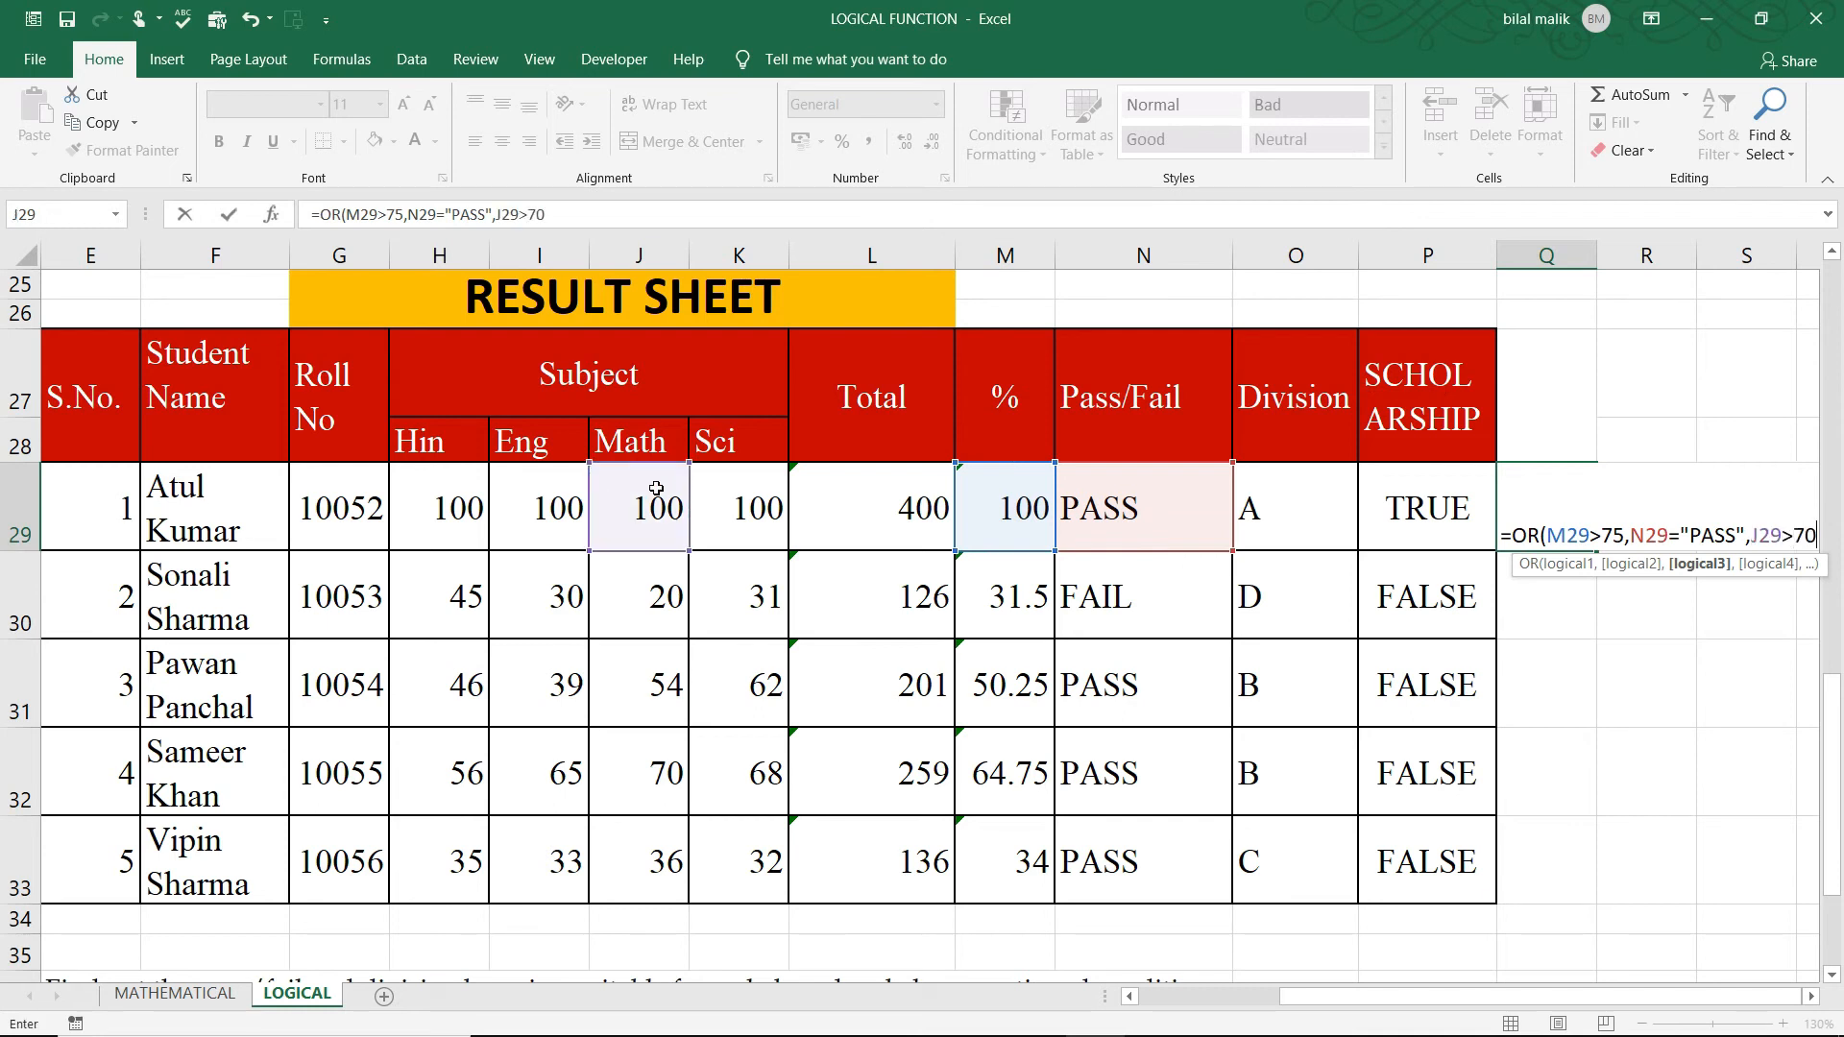
type(")")
key("Return")
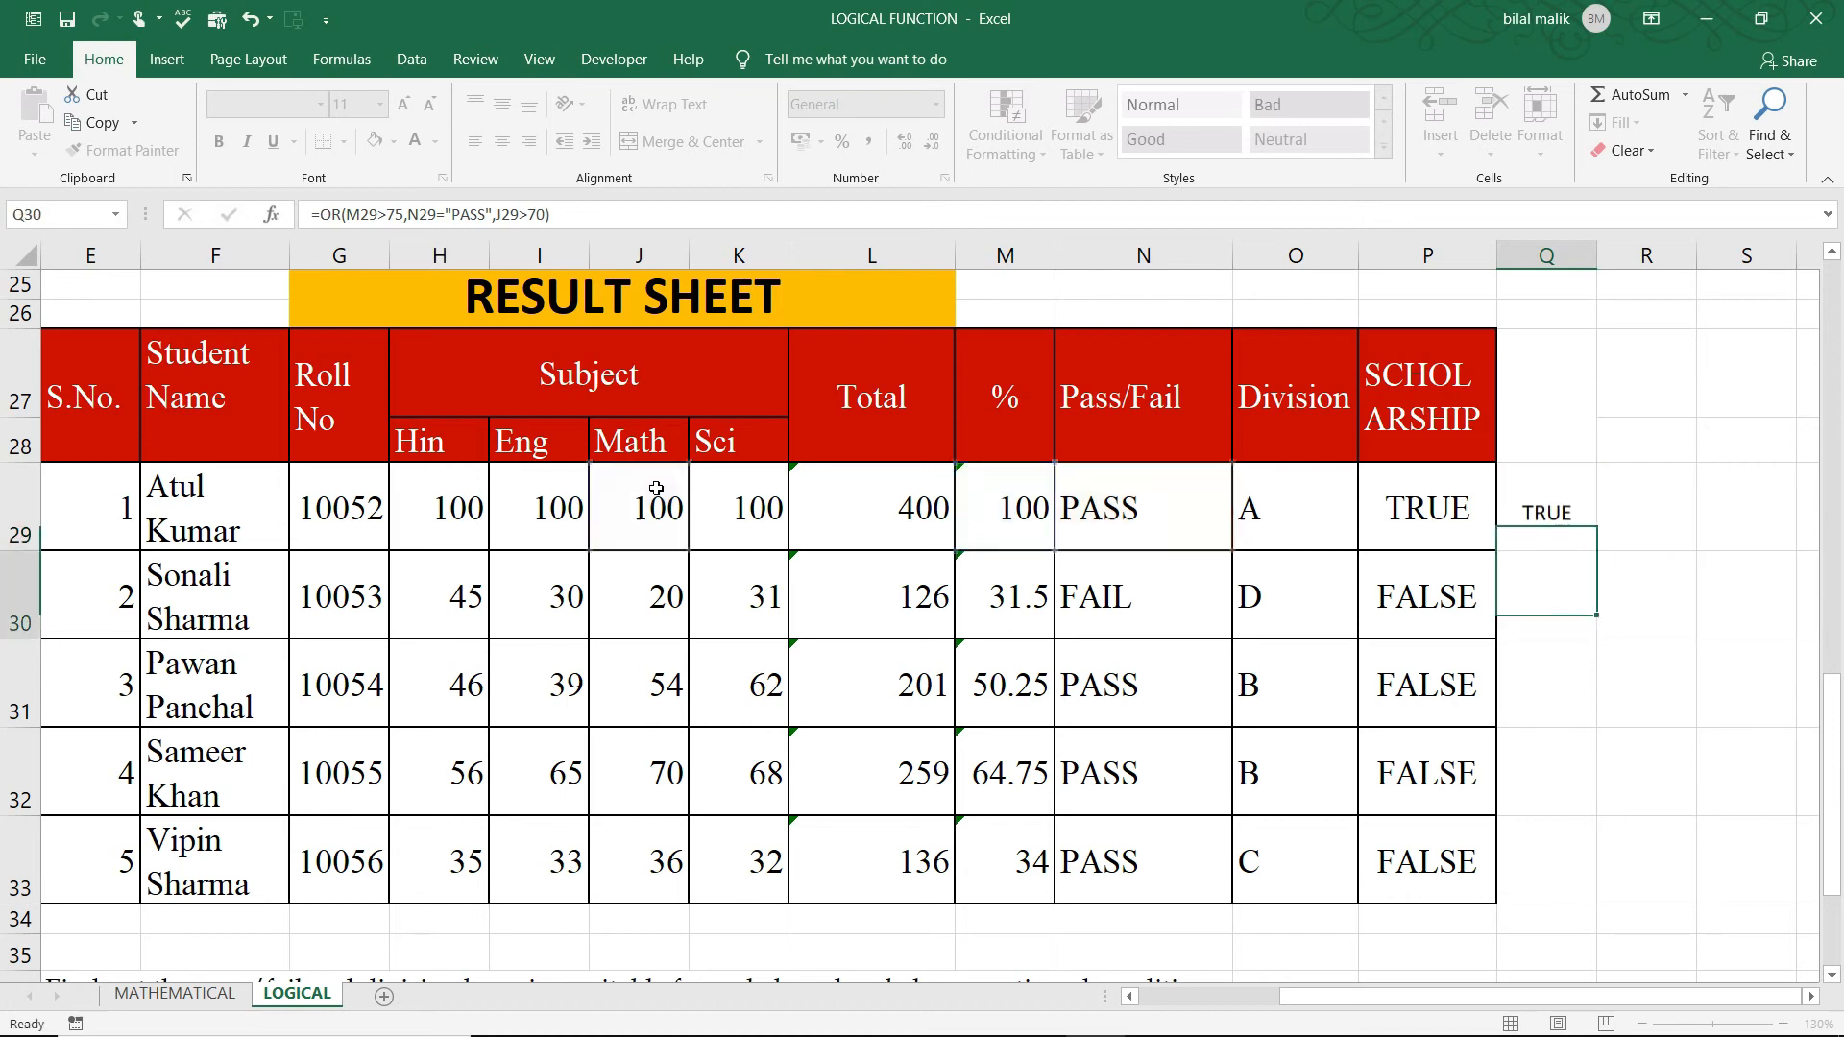
Step: Copy the OR formula from Q29 down through Q33 and enter OR as the heading in the merged cell above it
left_click_drag(1540, 507, 1545, 890)
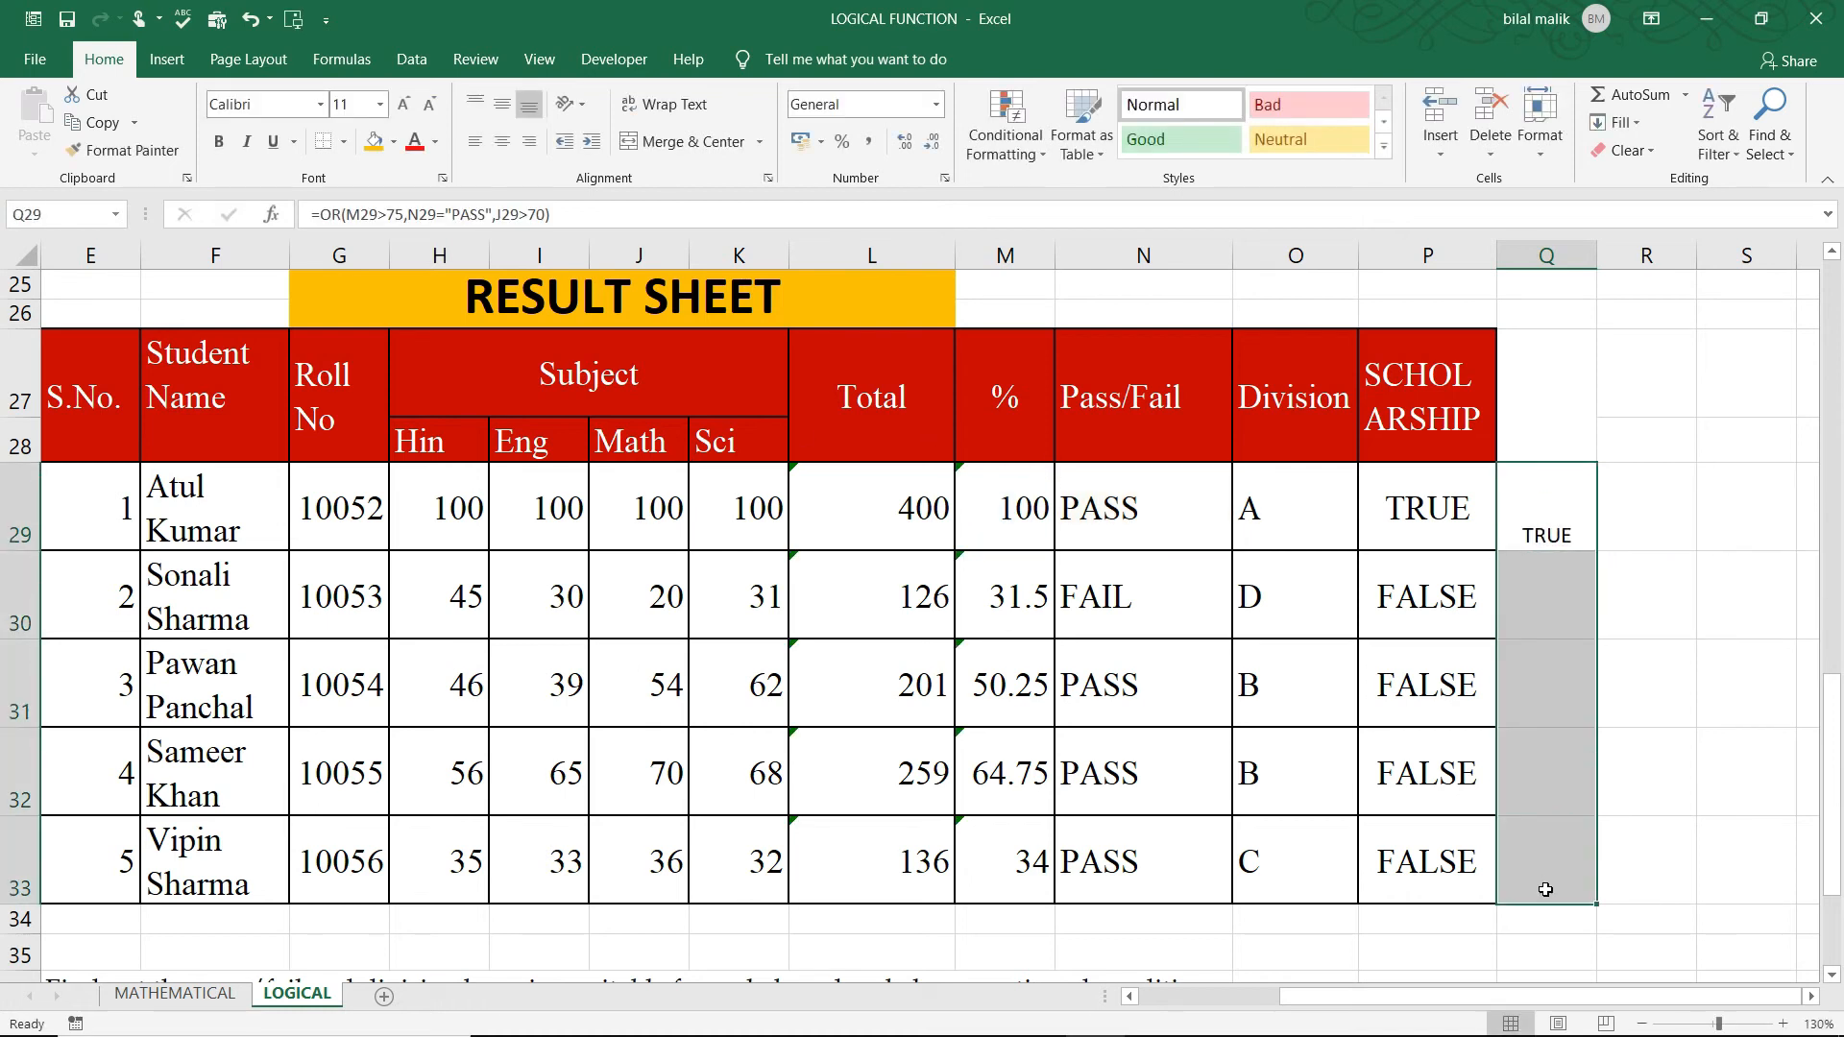
key("ctrl+d")
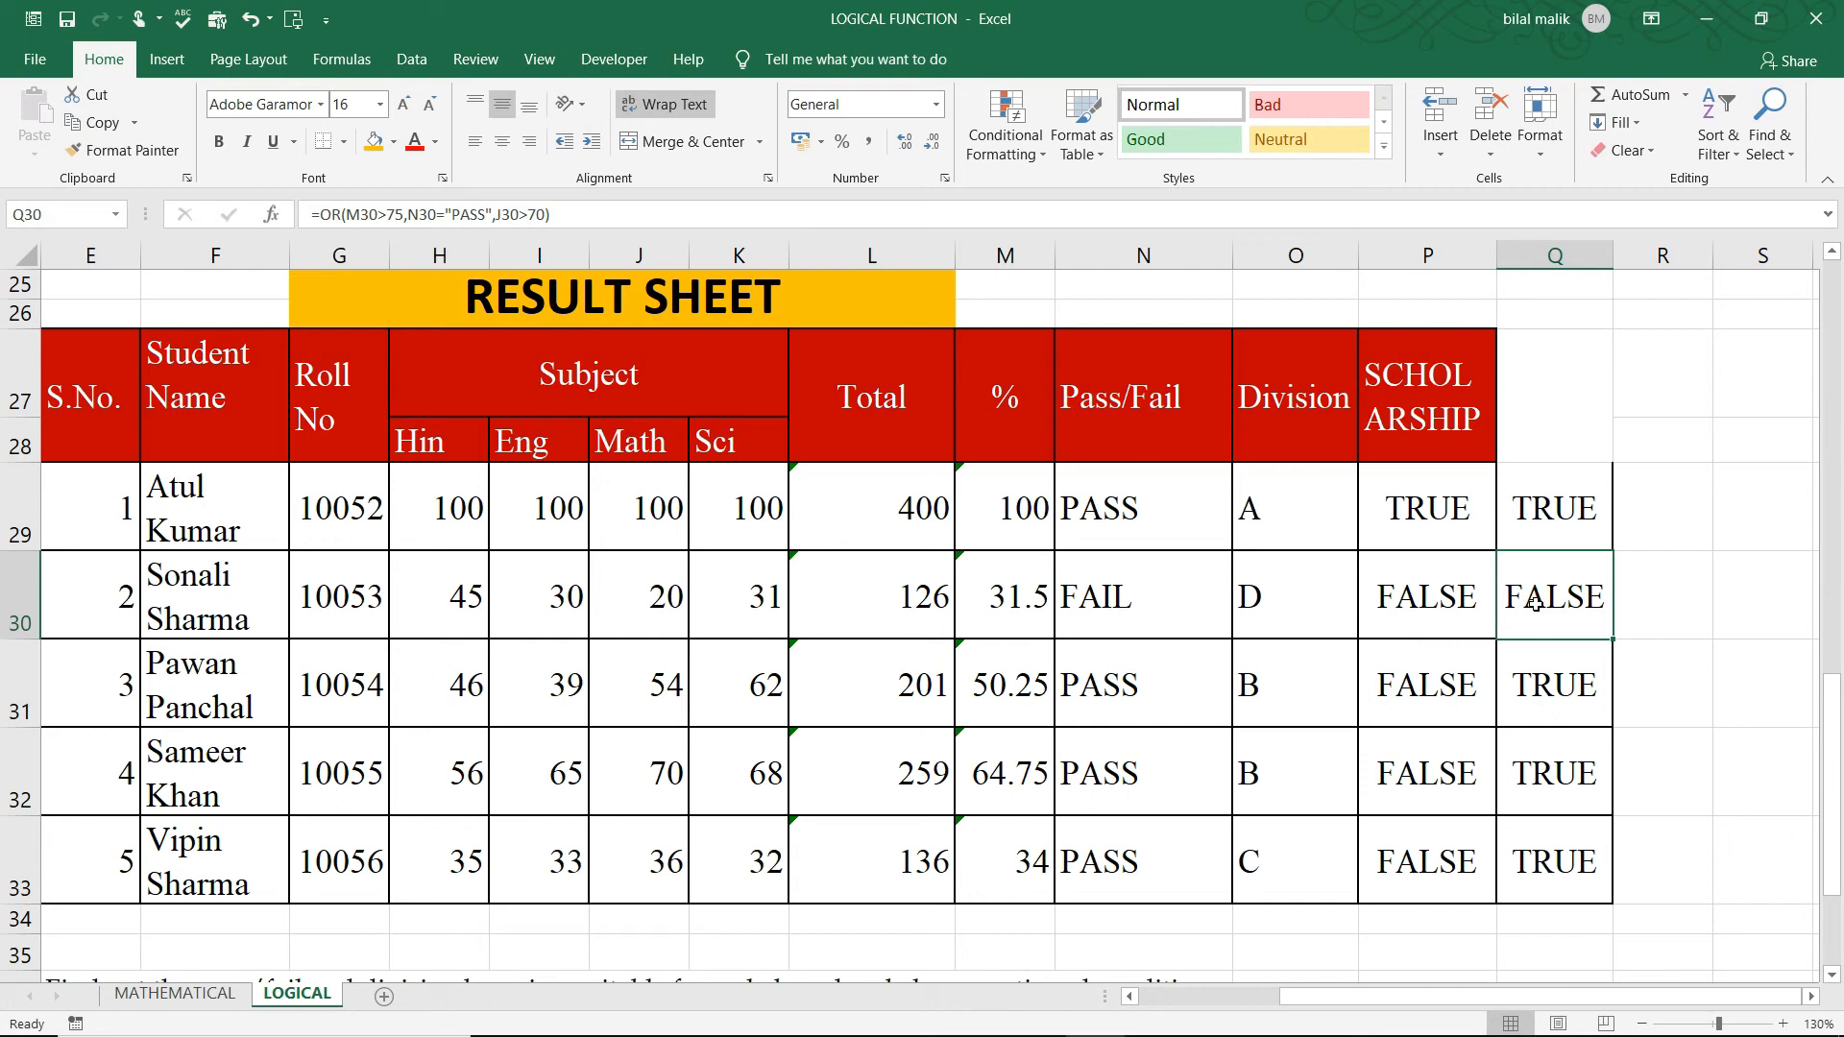
left_click(1521, 438)
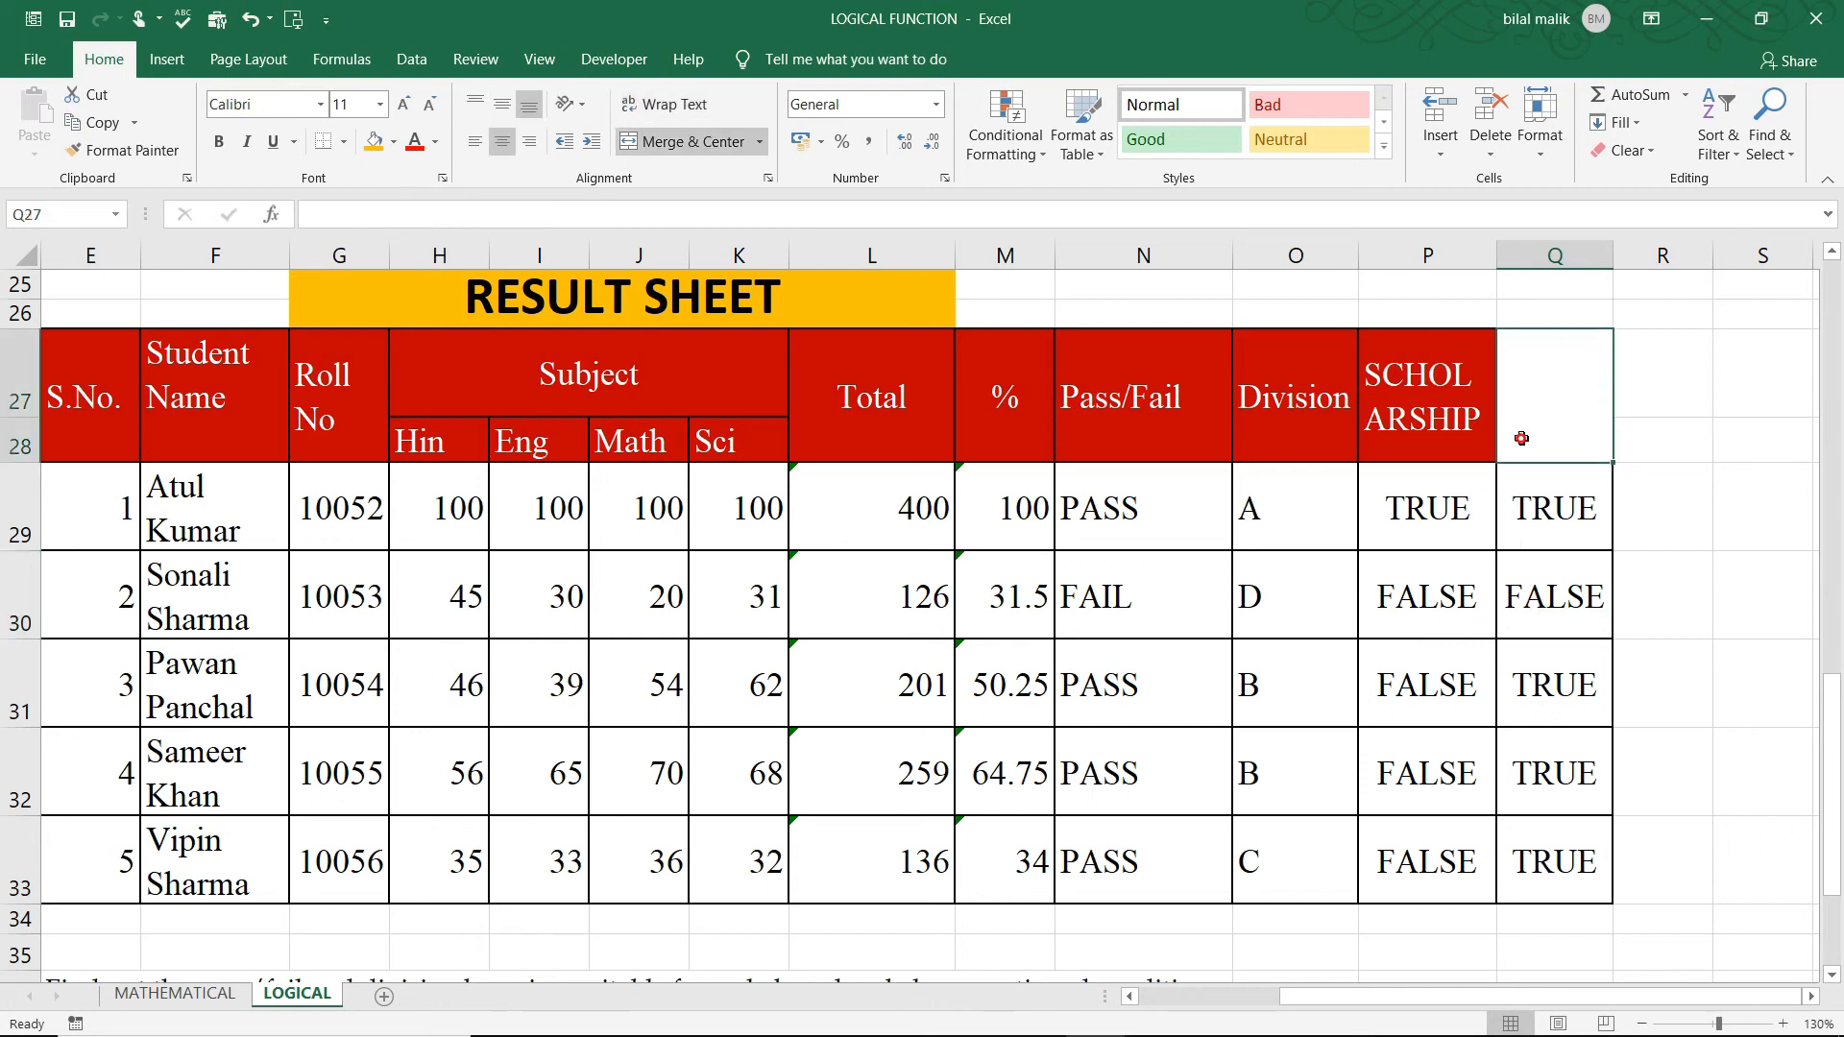
type("OR")
key("Return")
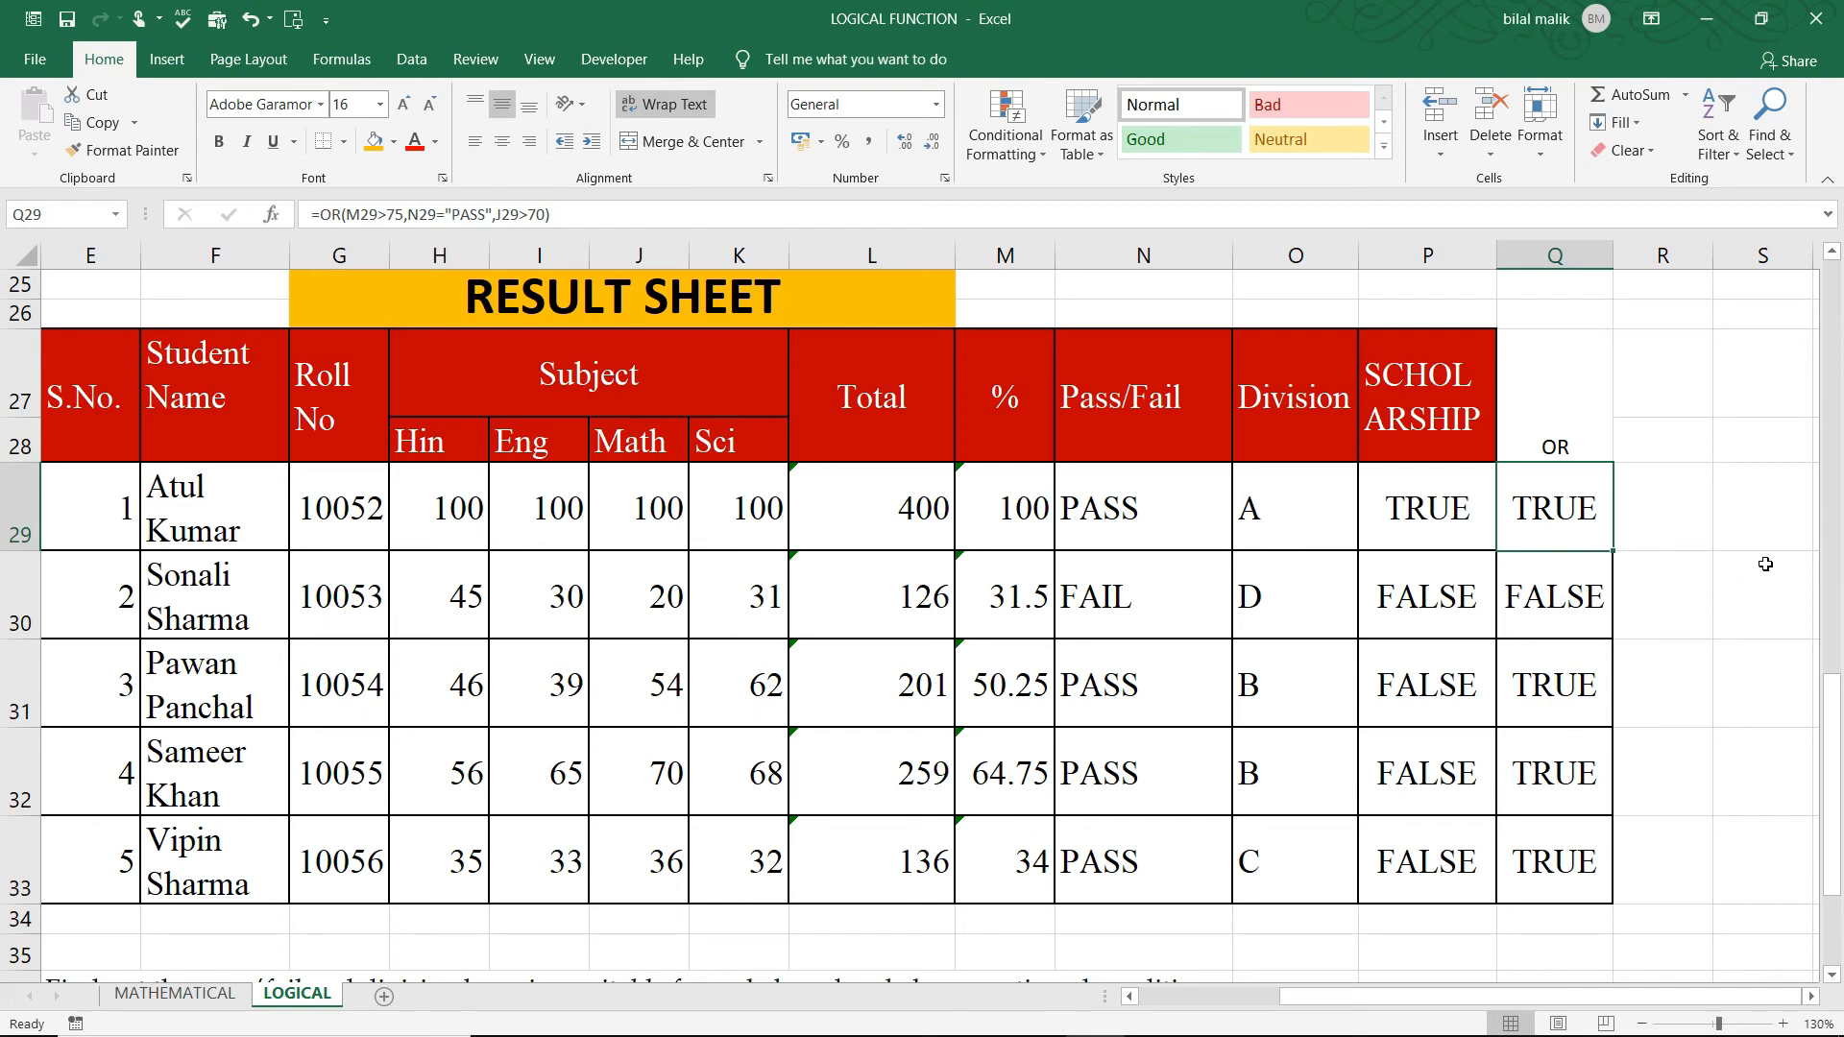
Step: Check the OR formula in Q30 against the second student's percentage, Pass/Fail and Math cells
left_click(1552, 591)
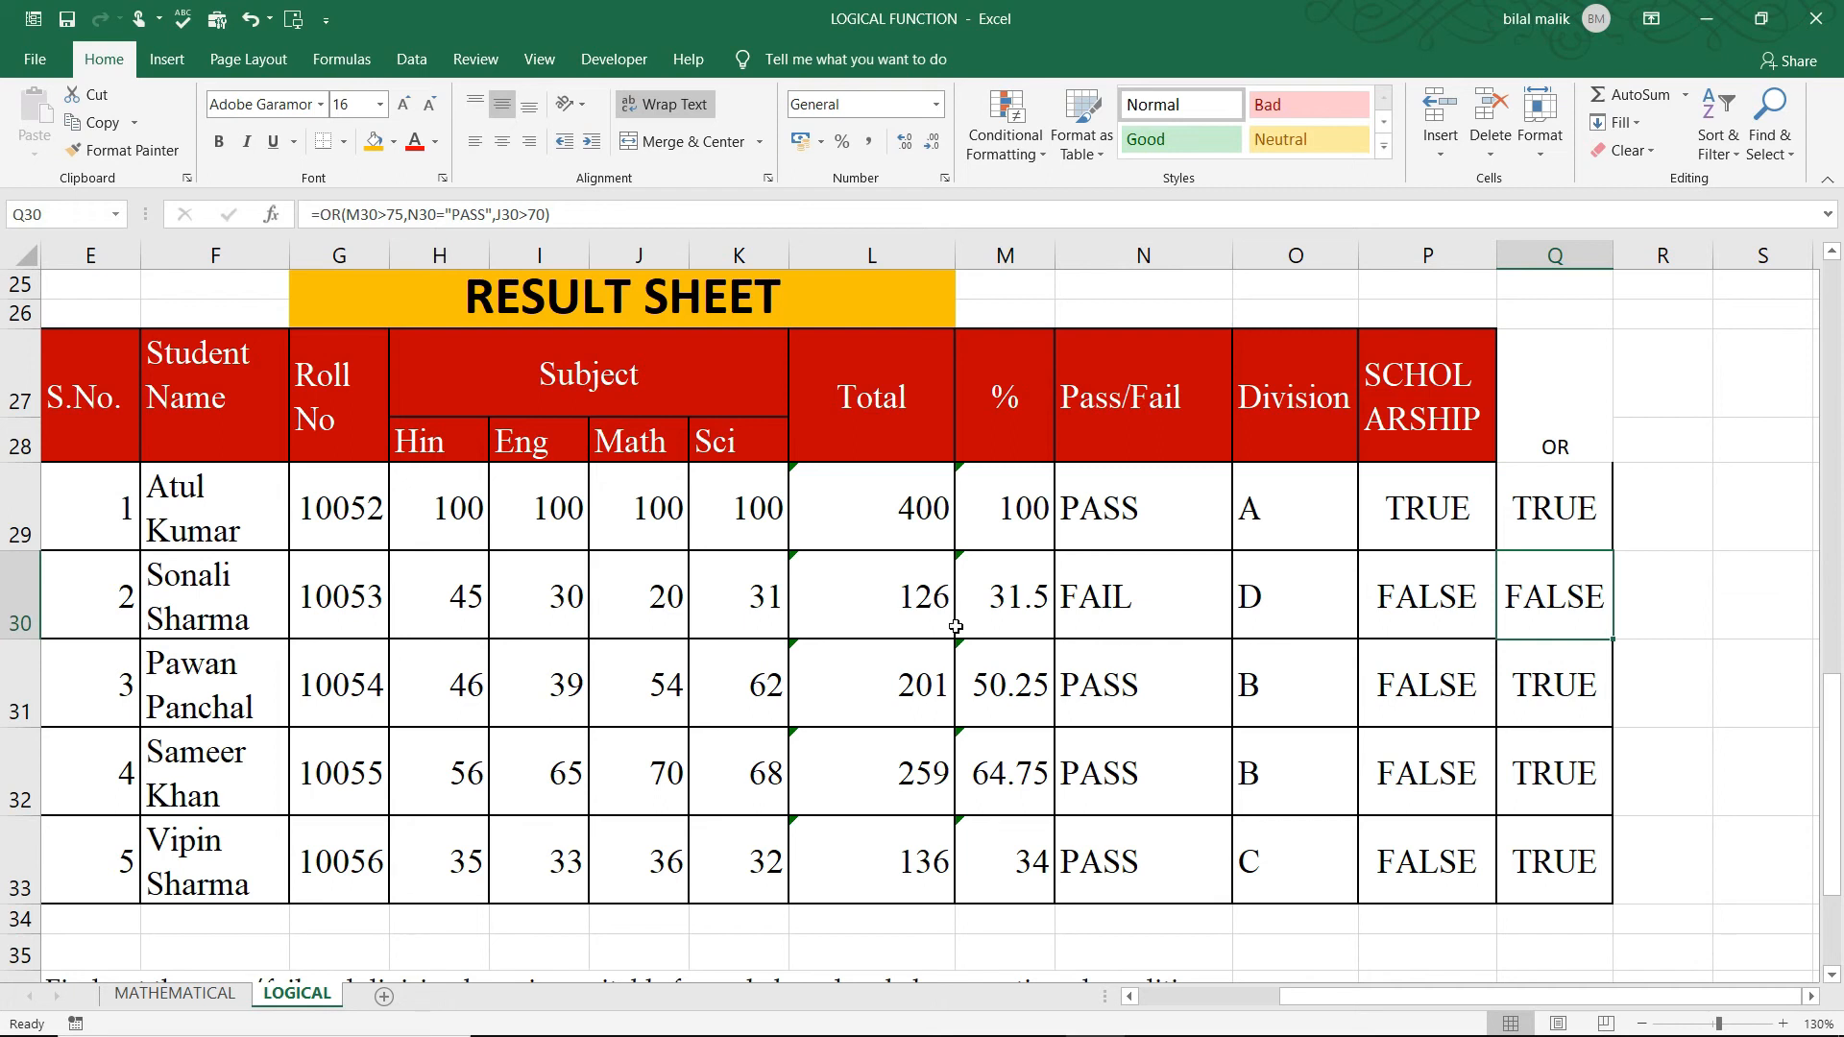
double_click(1562, 600)
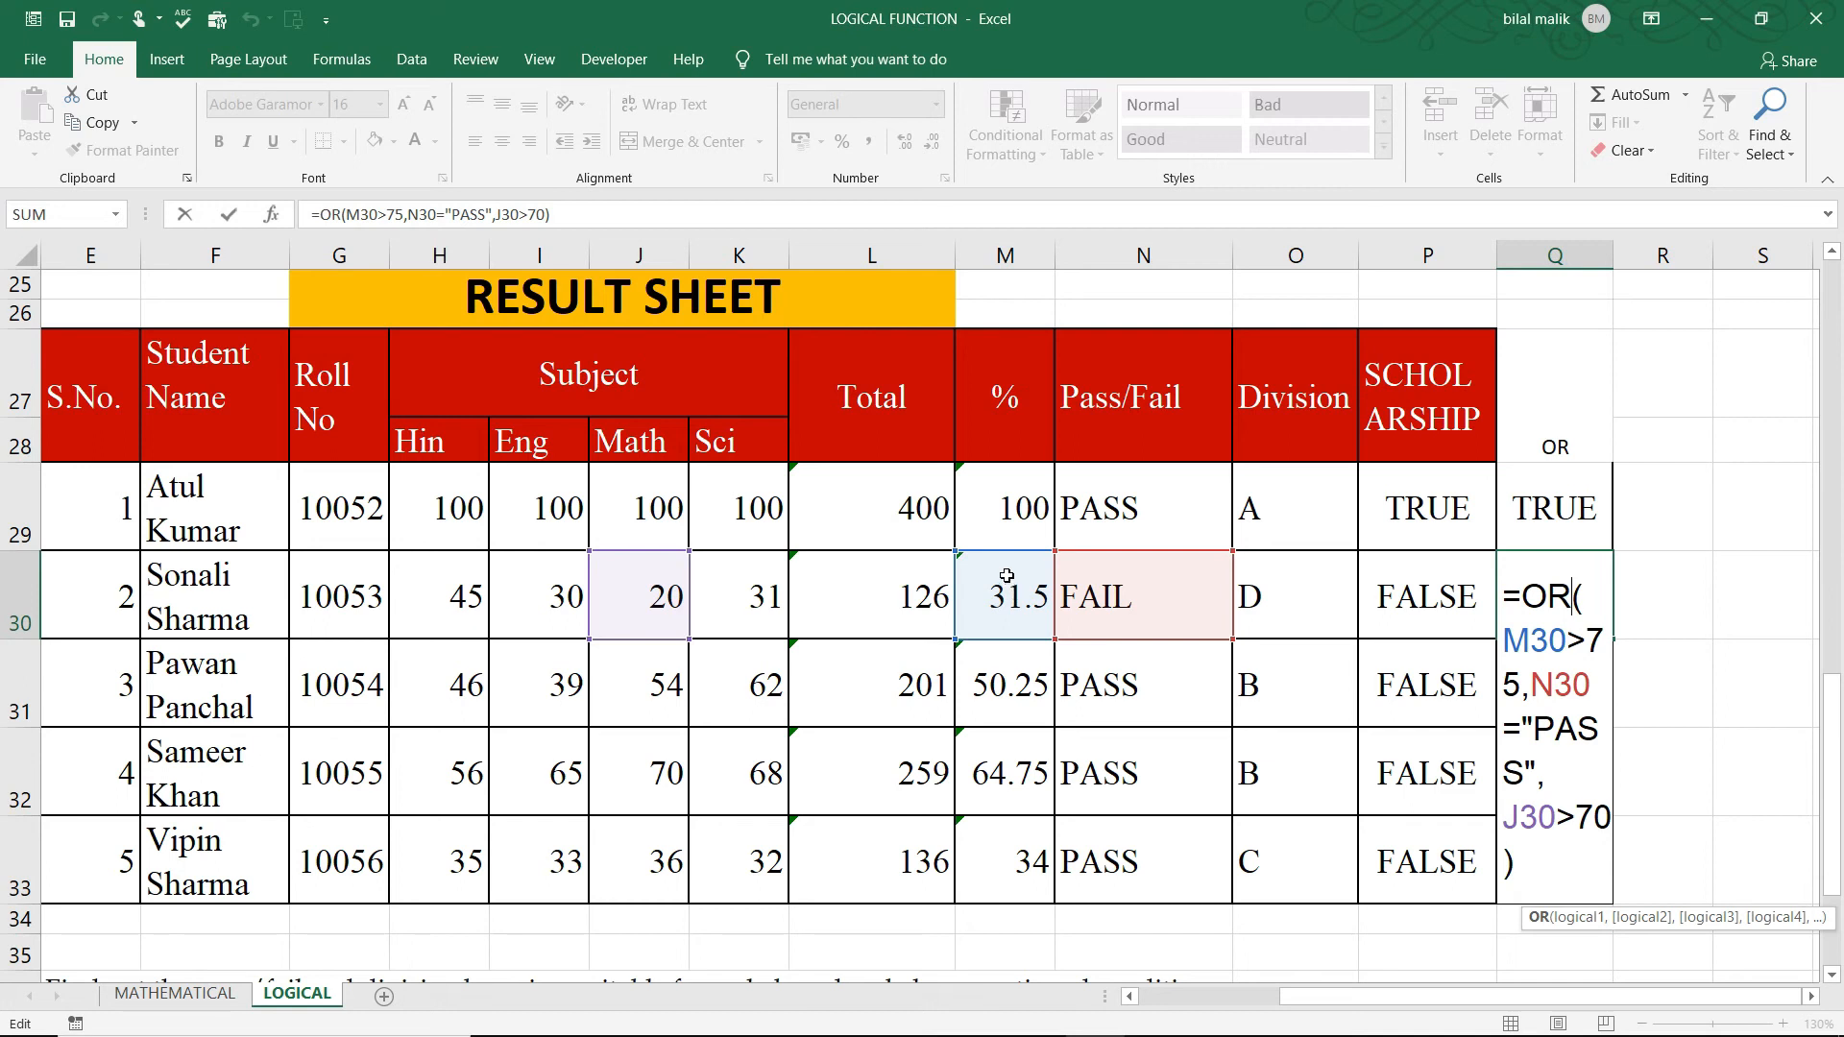
left_click(1122, 583)
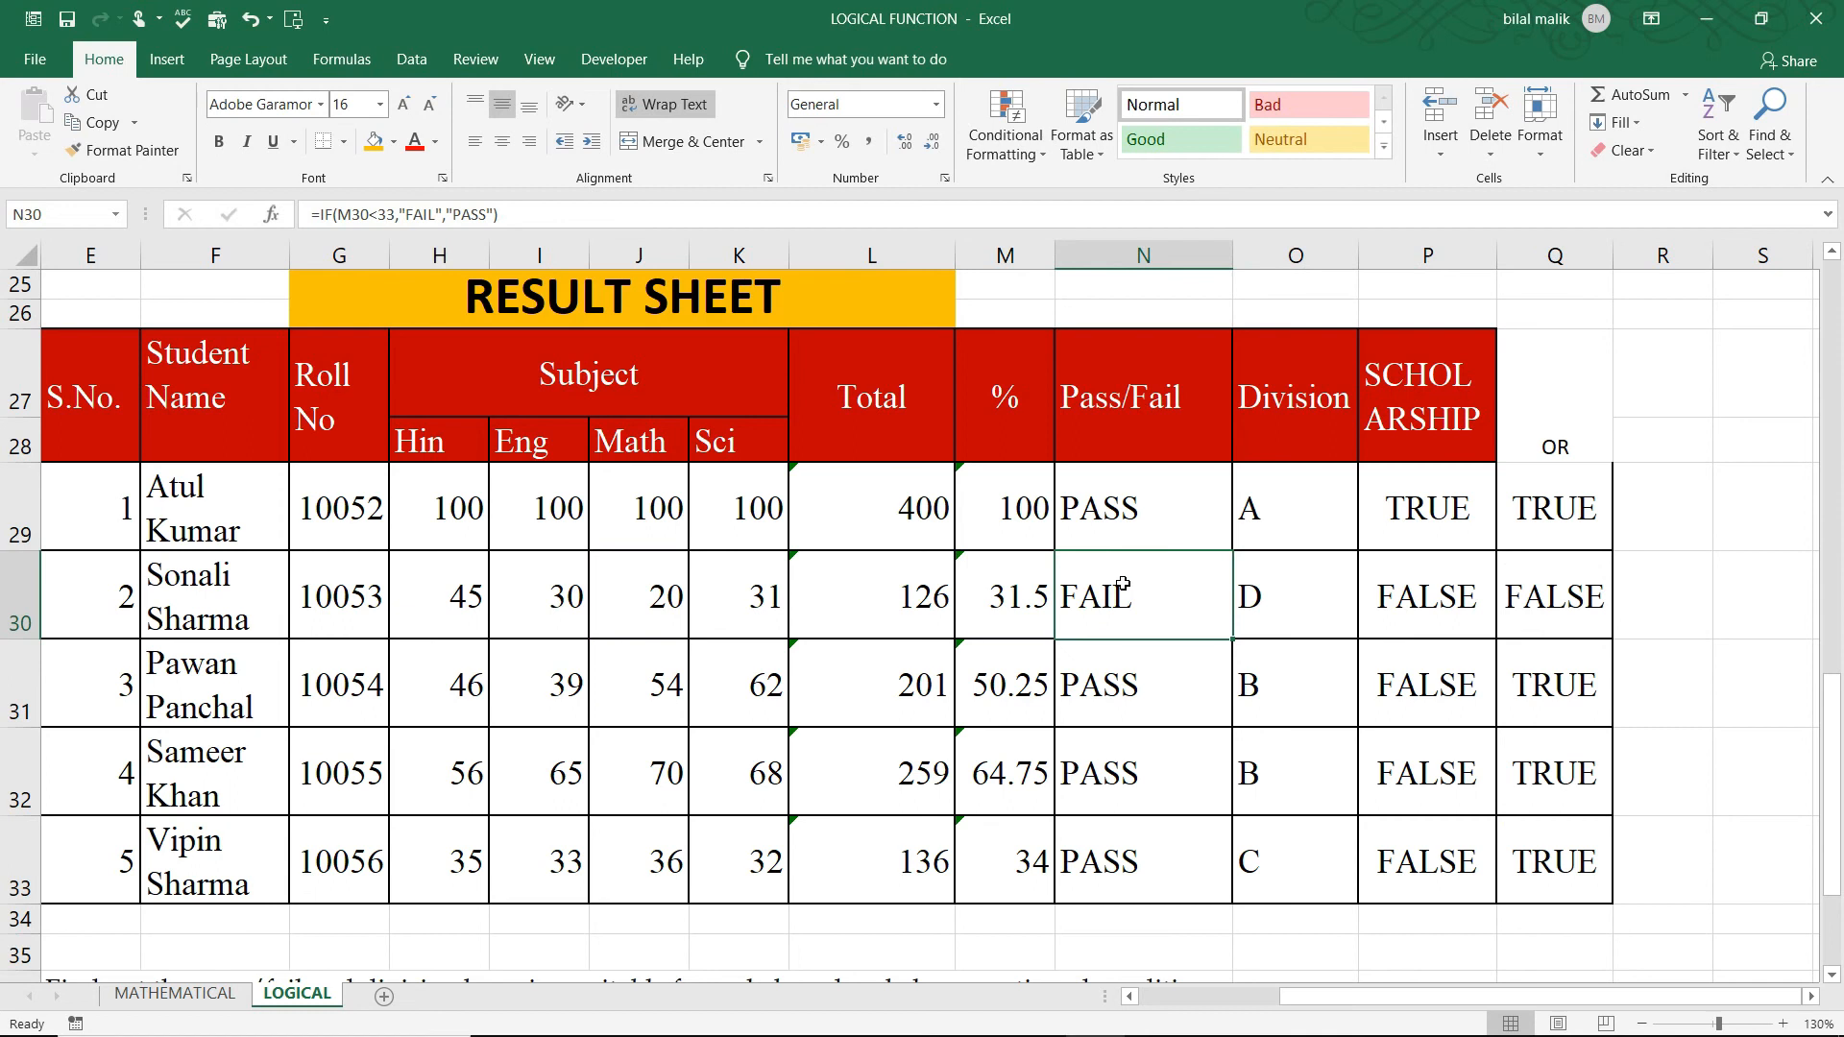
left_click(1596, 579)
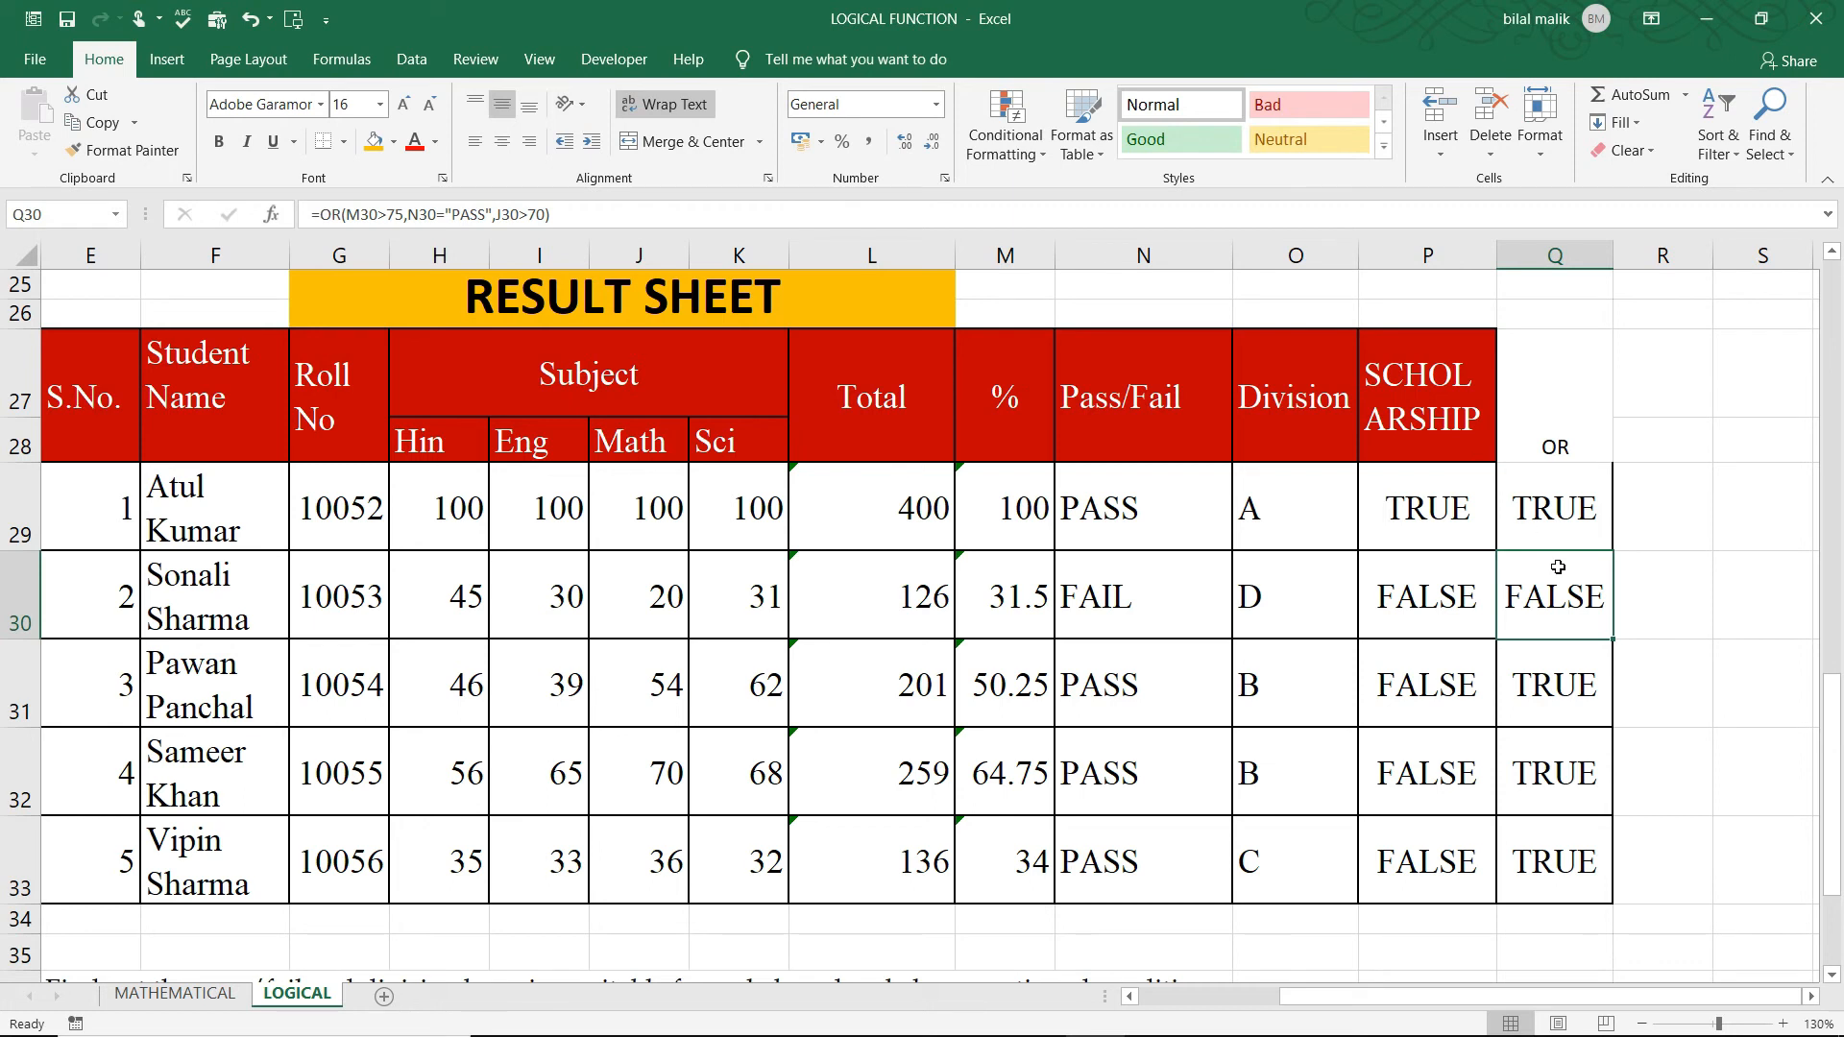
Step: Wrap the AND test in P29 in an IF function that returns 5000 when true and NO SCHOLARSHIP when false
double_click(1390, 498)
type("IF(AND(M29>75,N29=\"PASS\",J29>70")
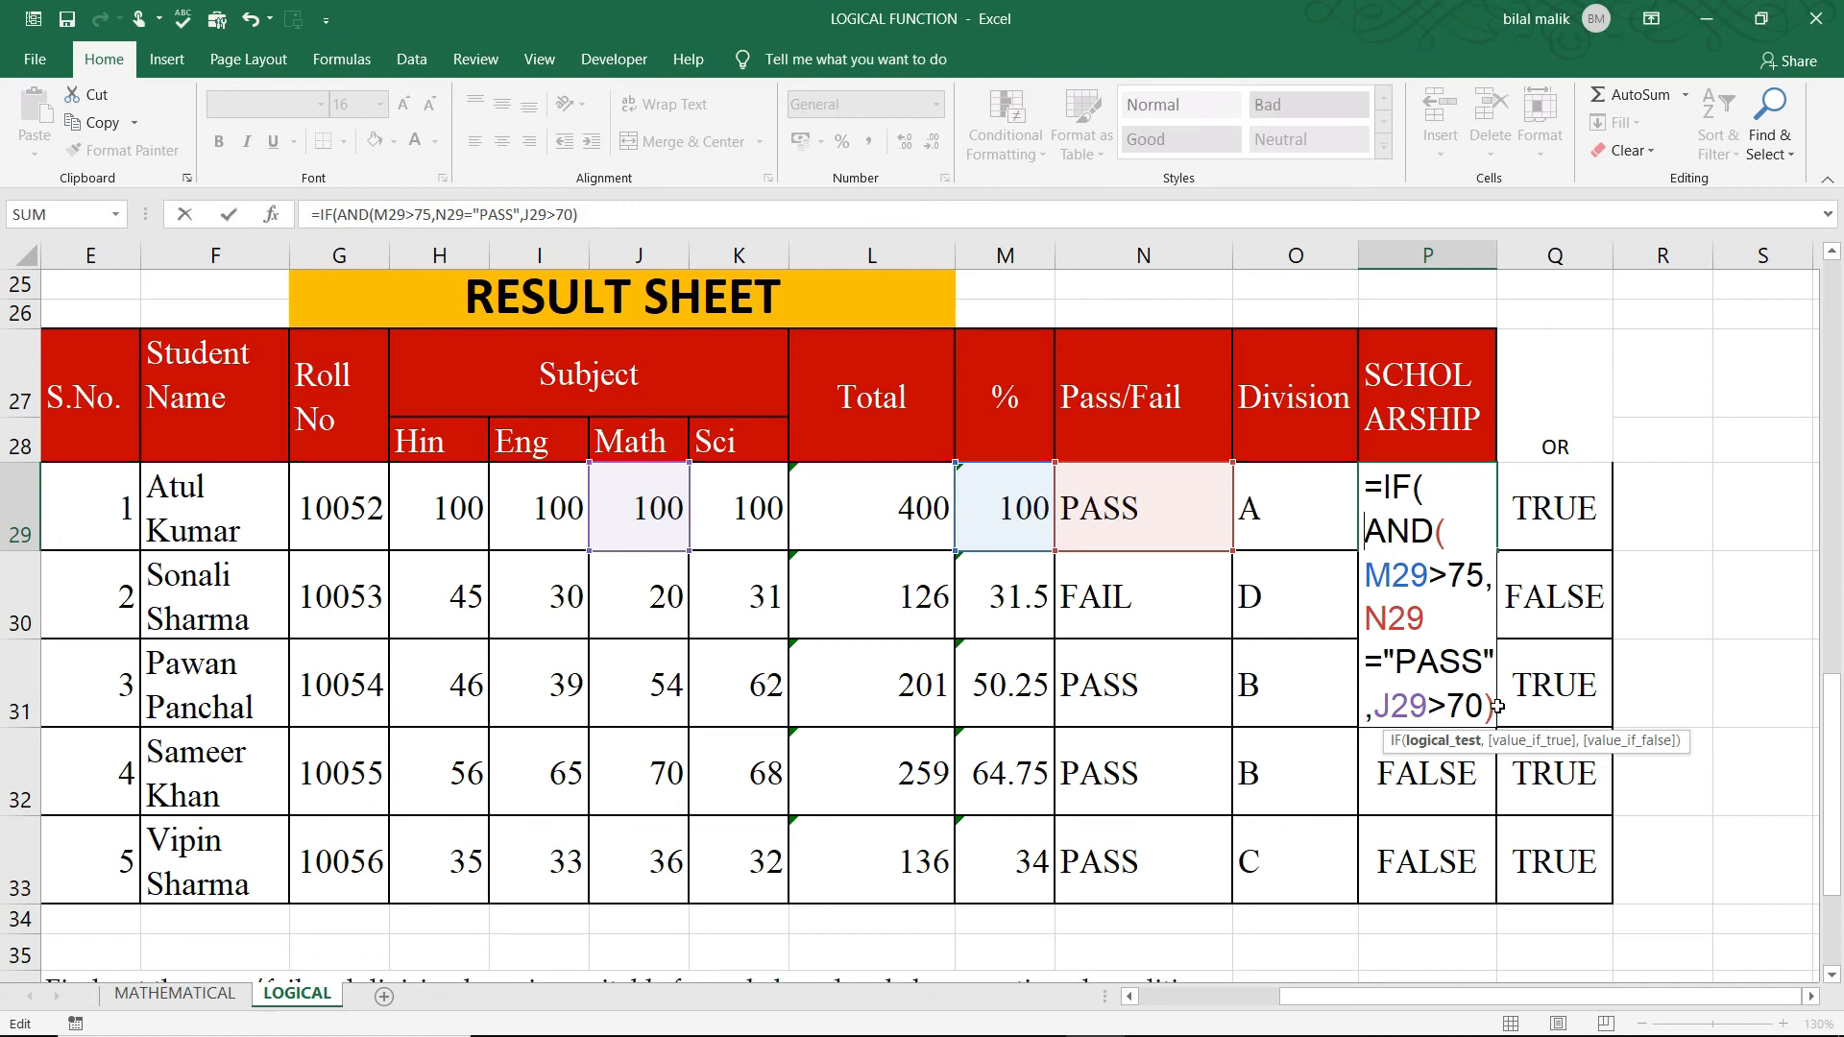
type(",")
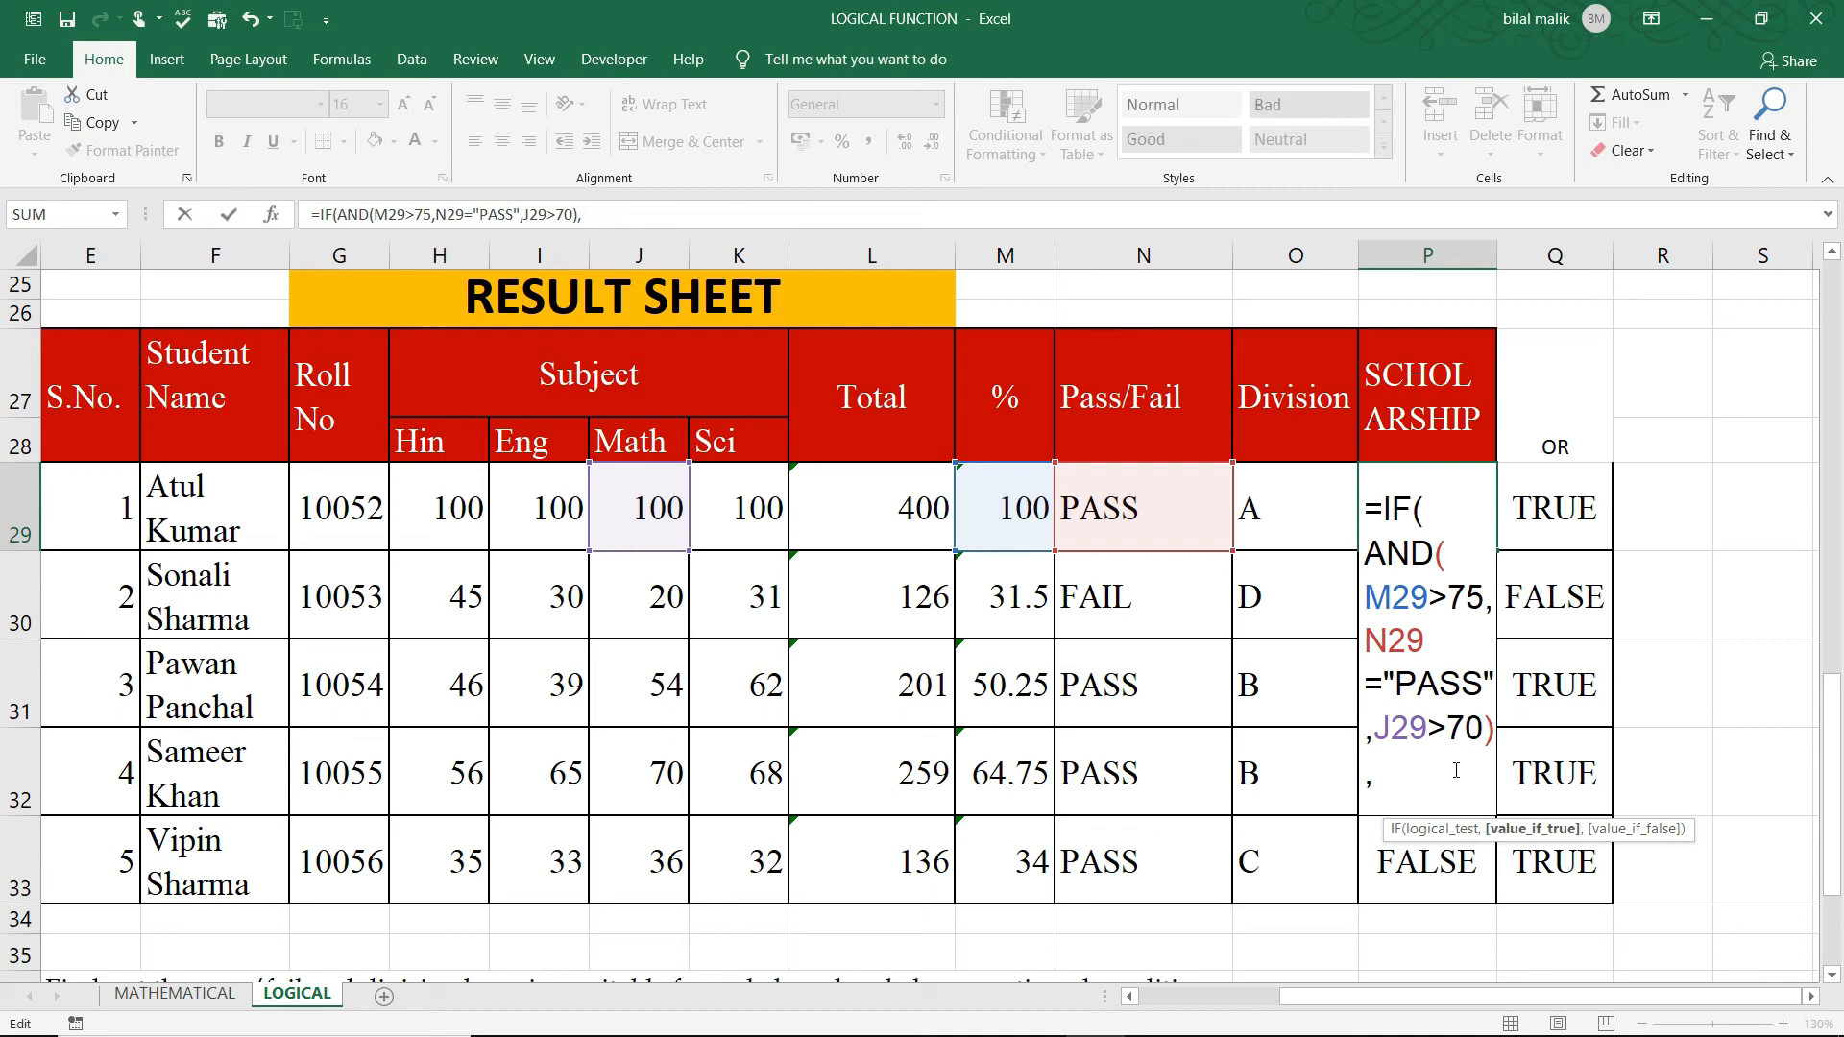
type("5000,")
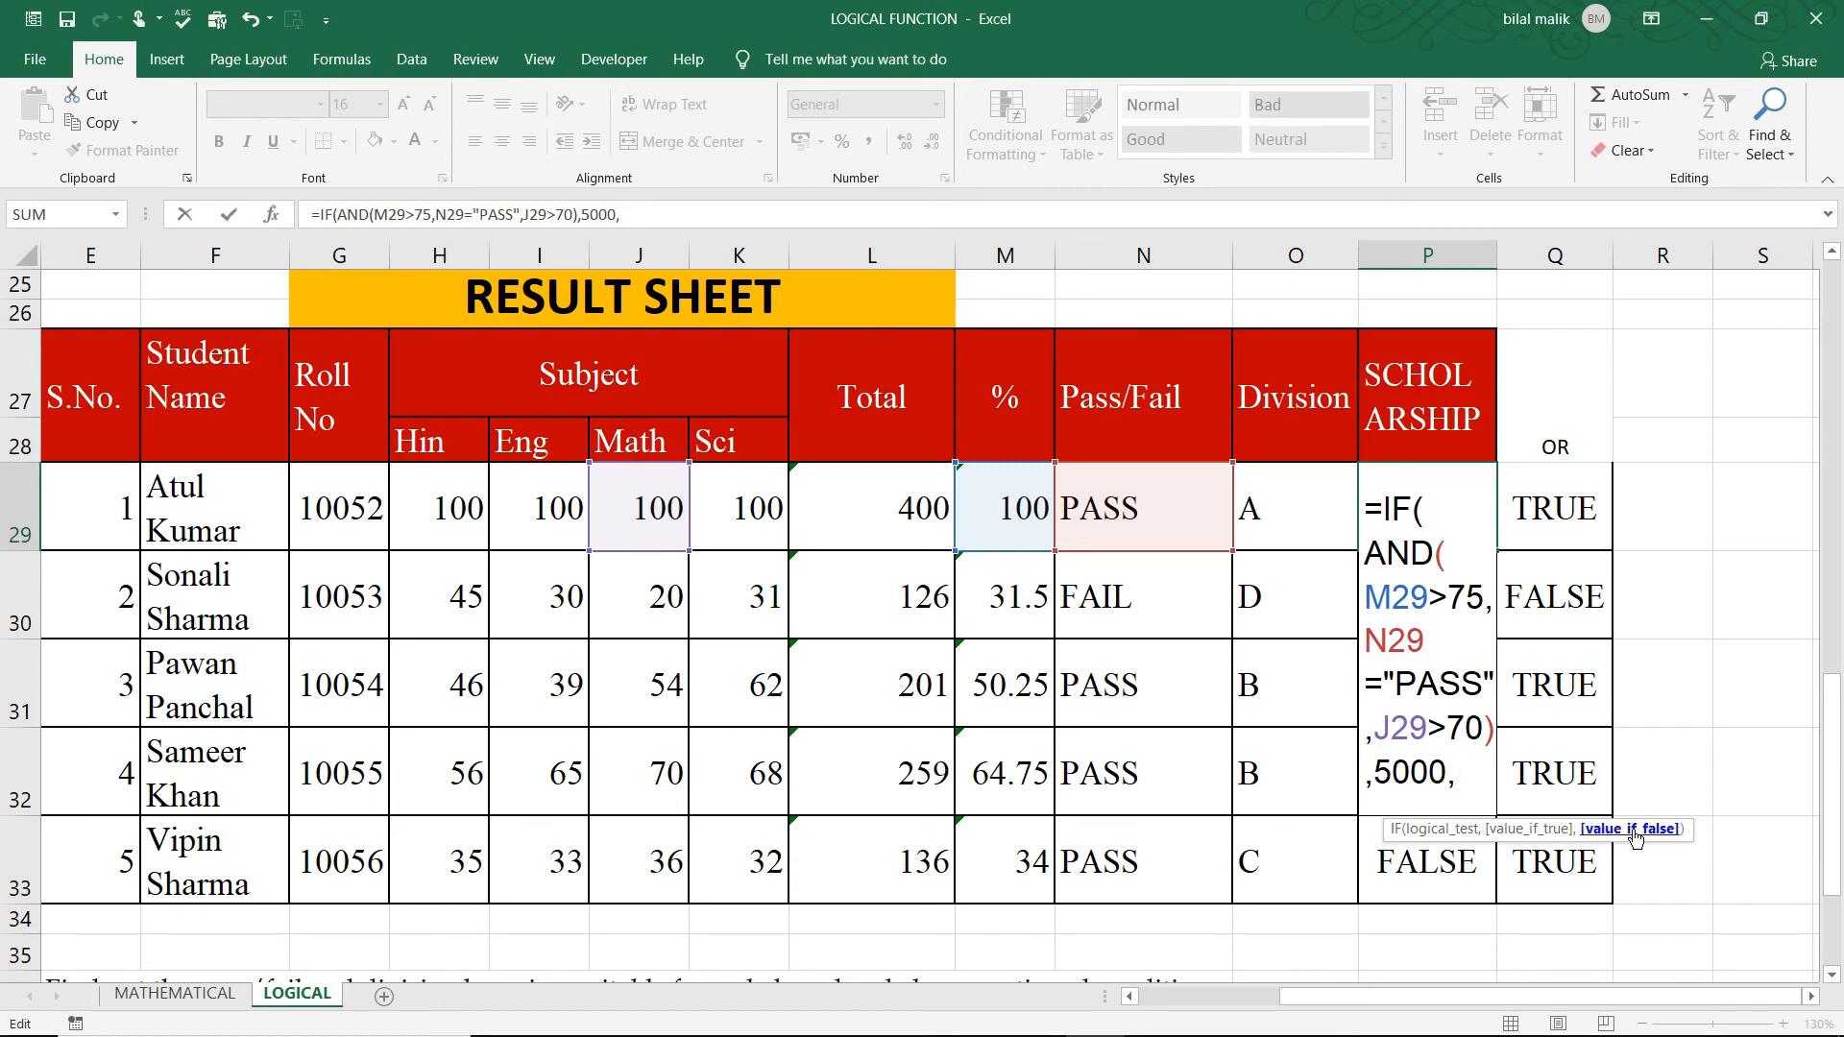
type("\"")
type("NO")
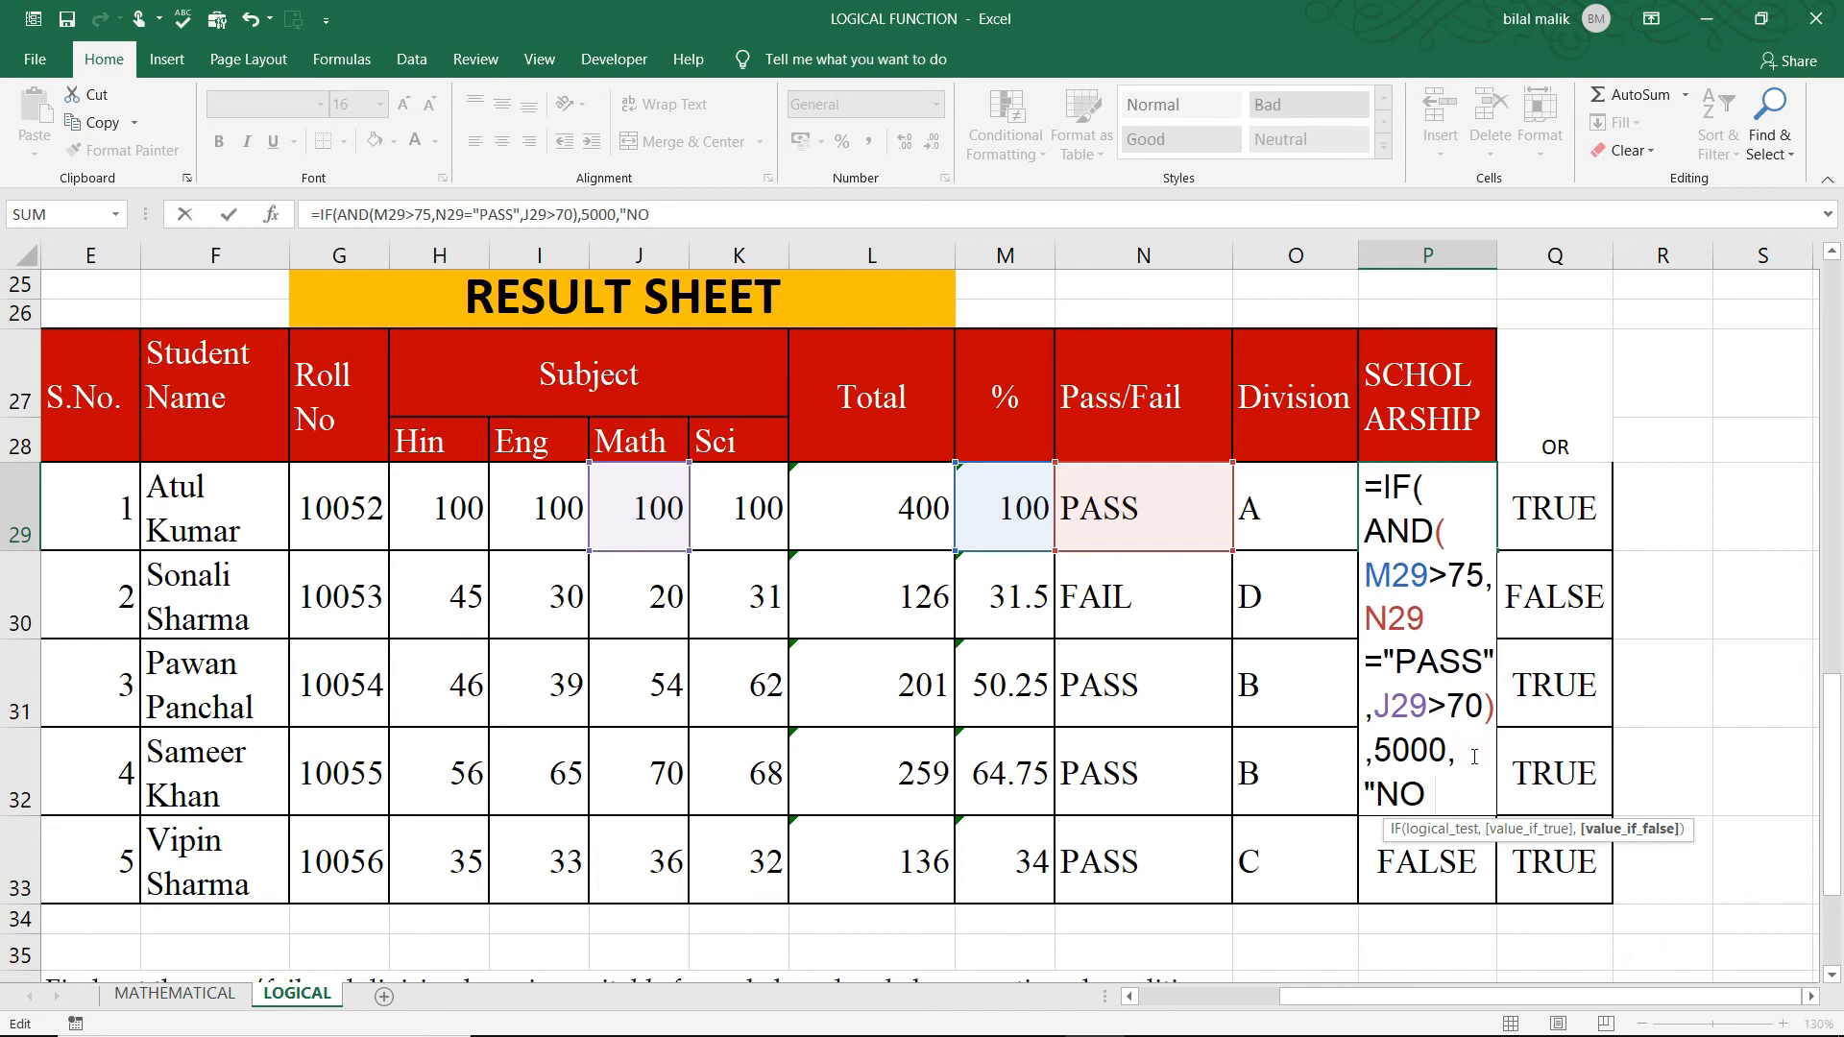
type(" SCHOLARSHIP\")")
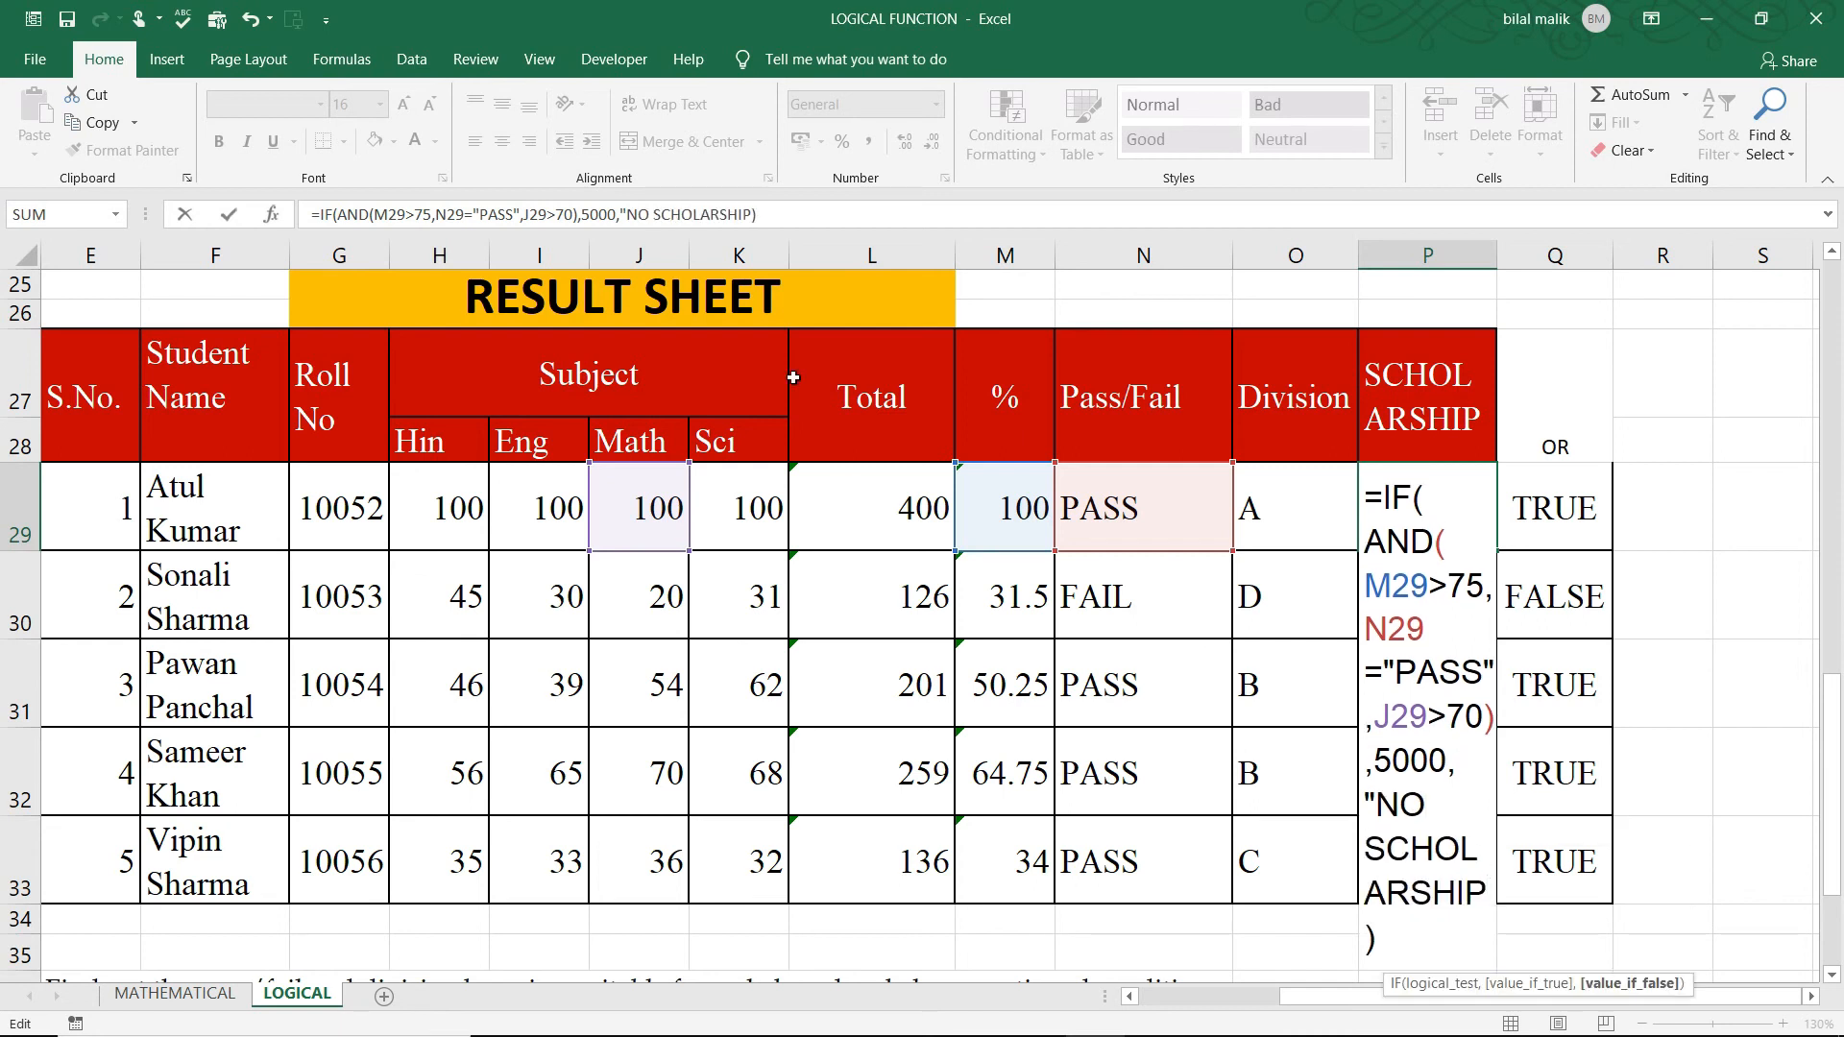
Step: Add the missing closing quotation mark after NO SCHOLARSHIP in the P29 formula and commit it, accepting the proposed correction
left_click(626, 211)
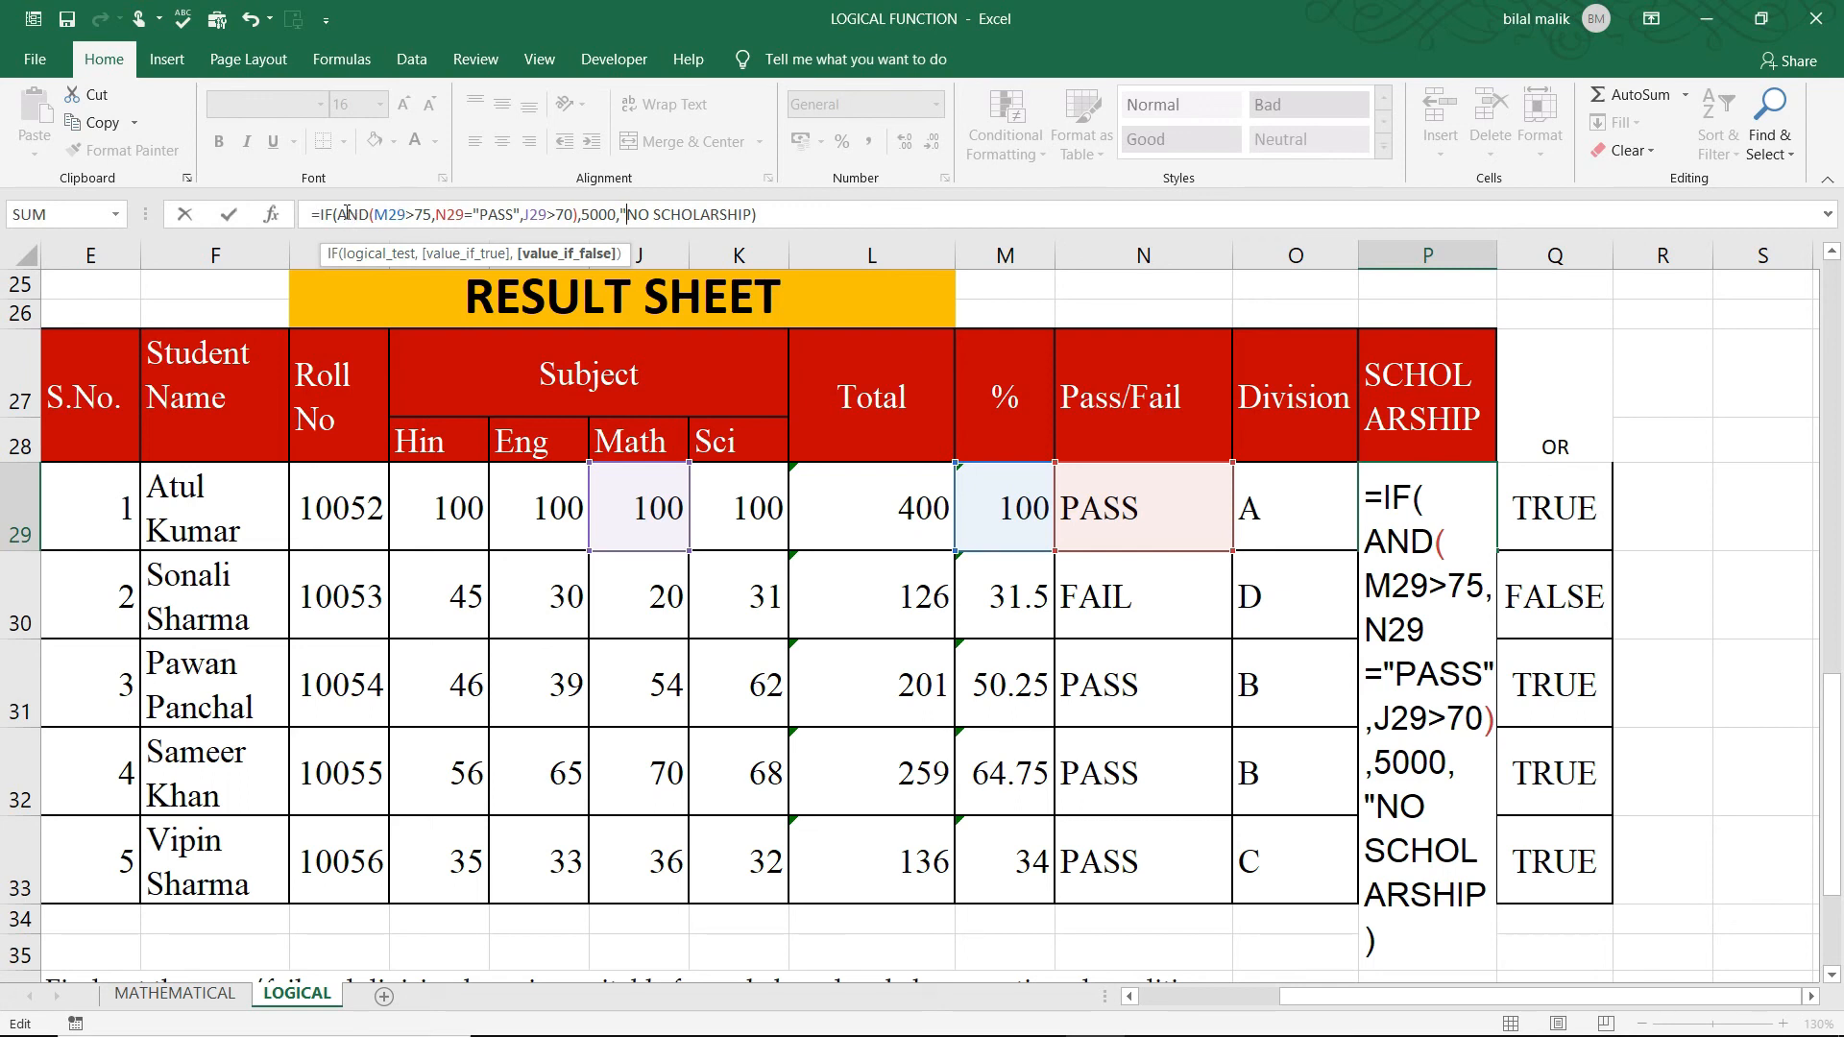
left_click_drag(346, 211, 579, 215)
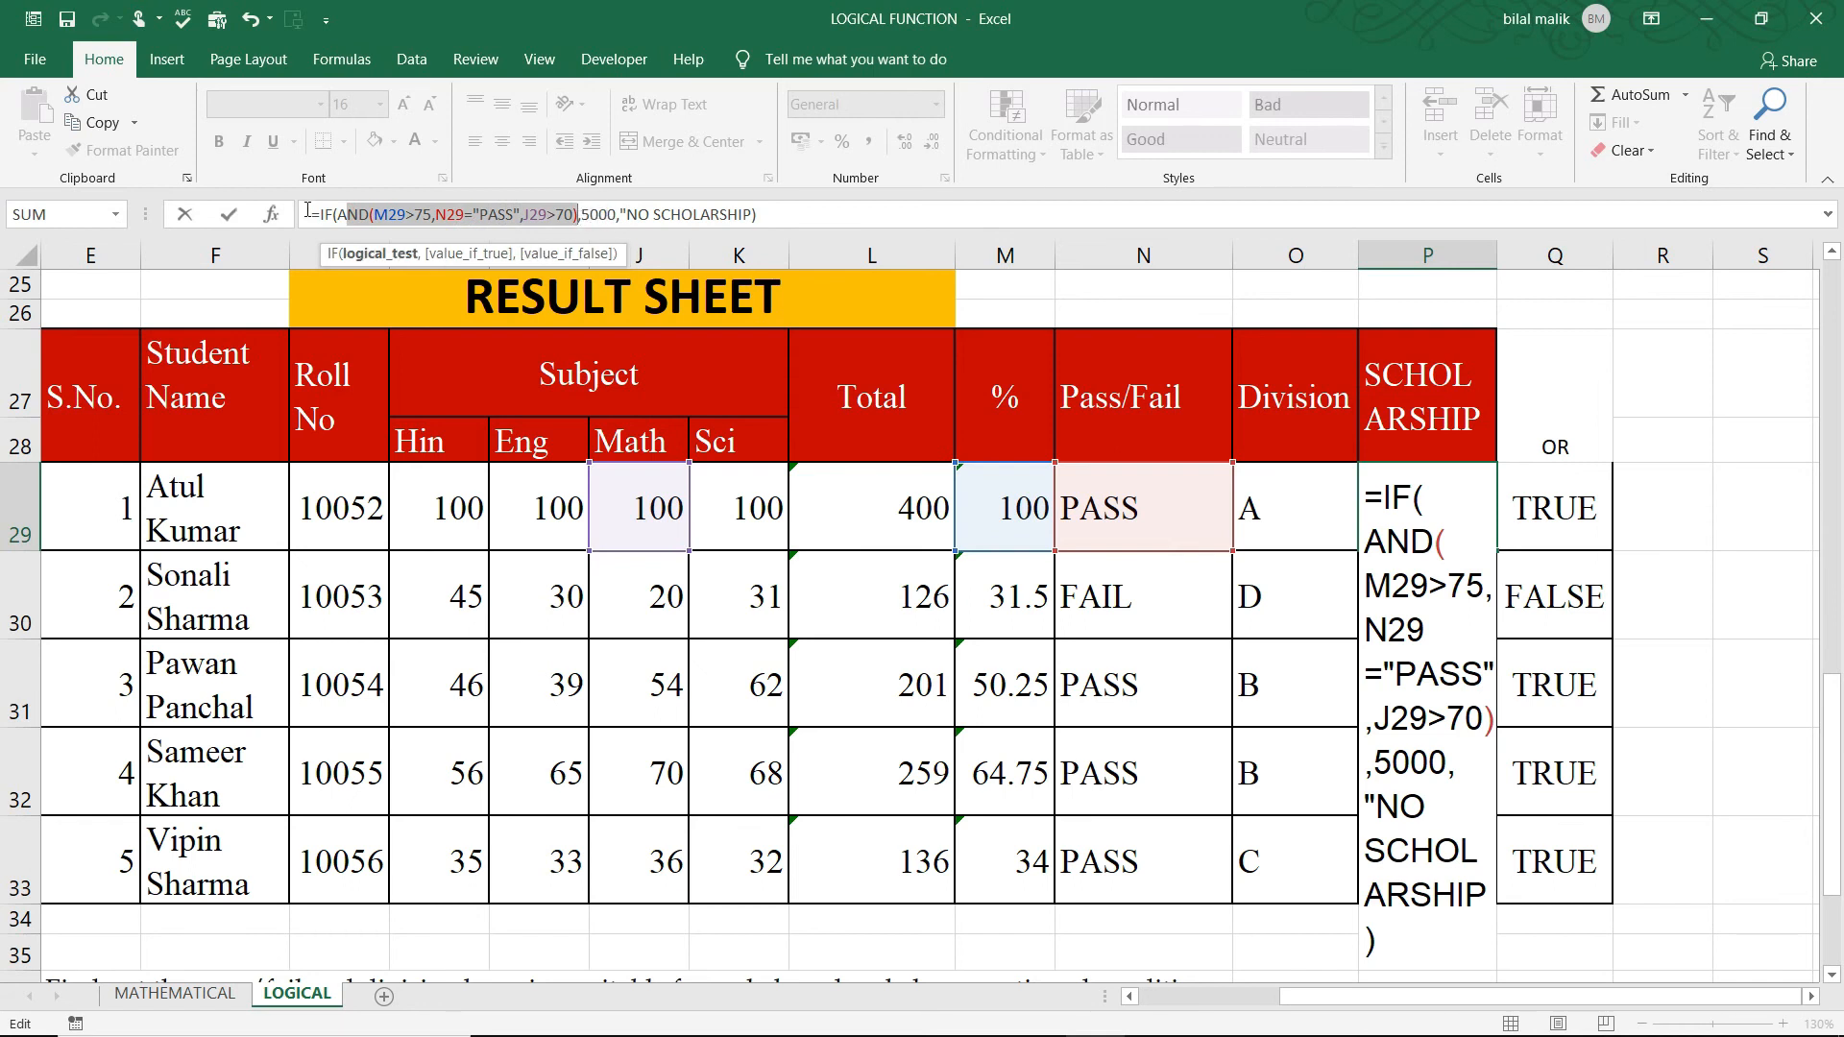
left_click(599, 216)
left_click_drag(581, 214, 755, 217)
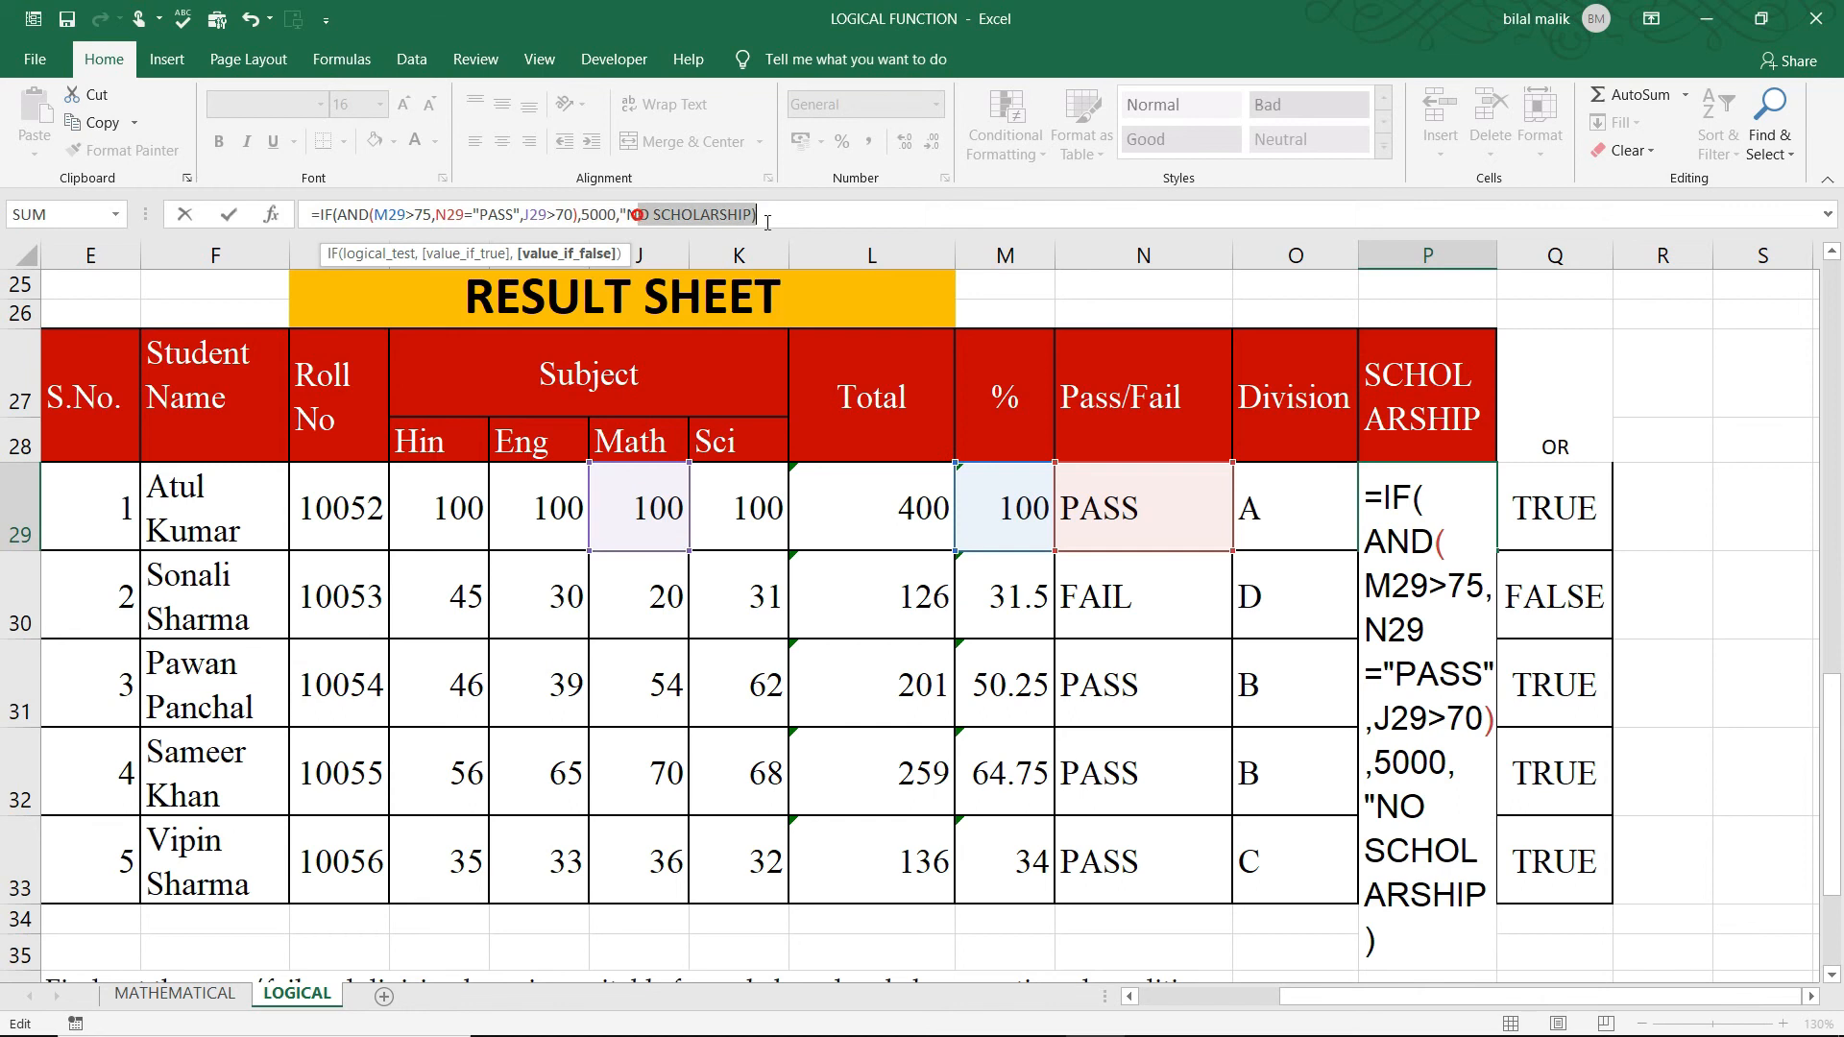
left_click(753, 214)
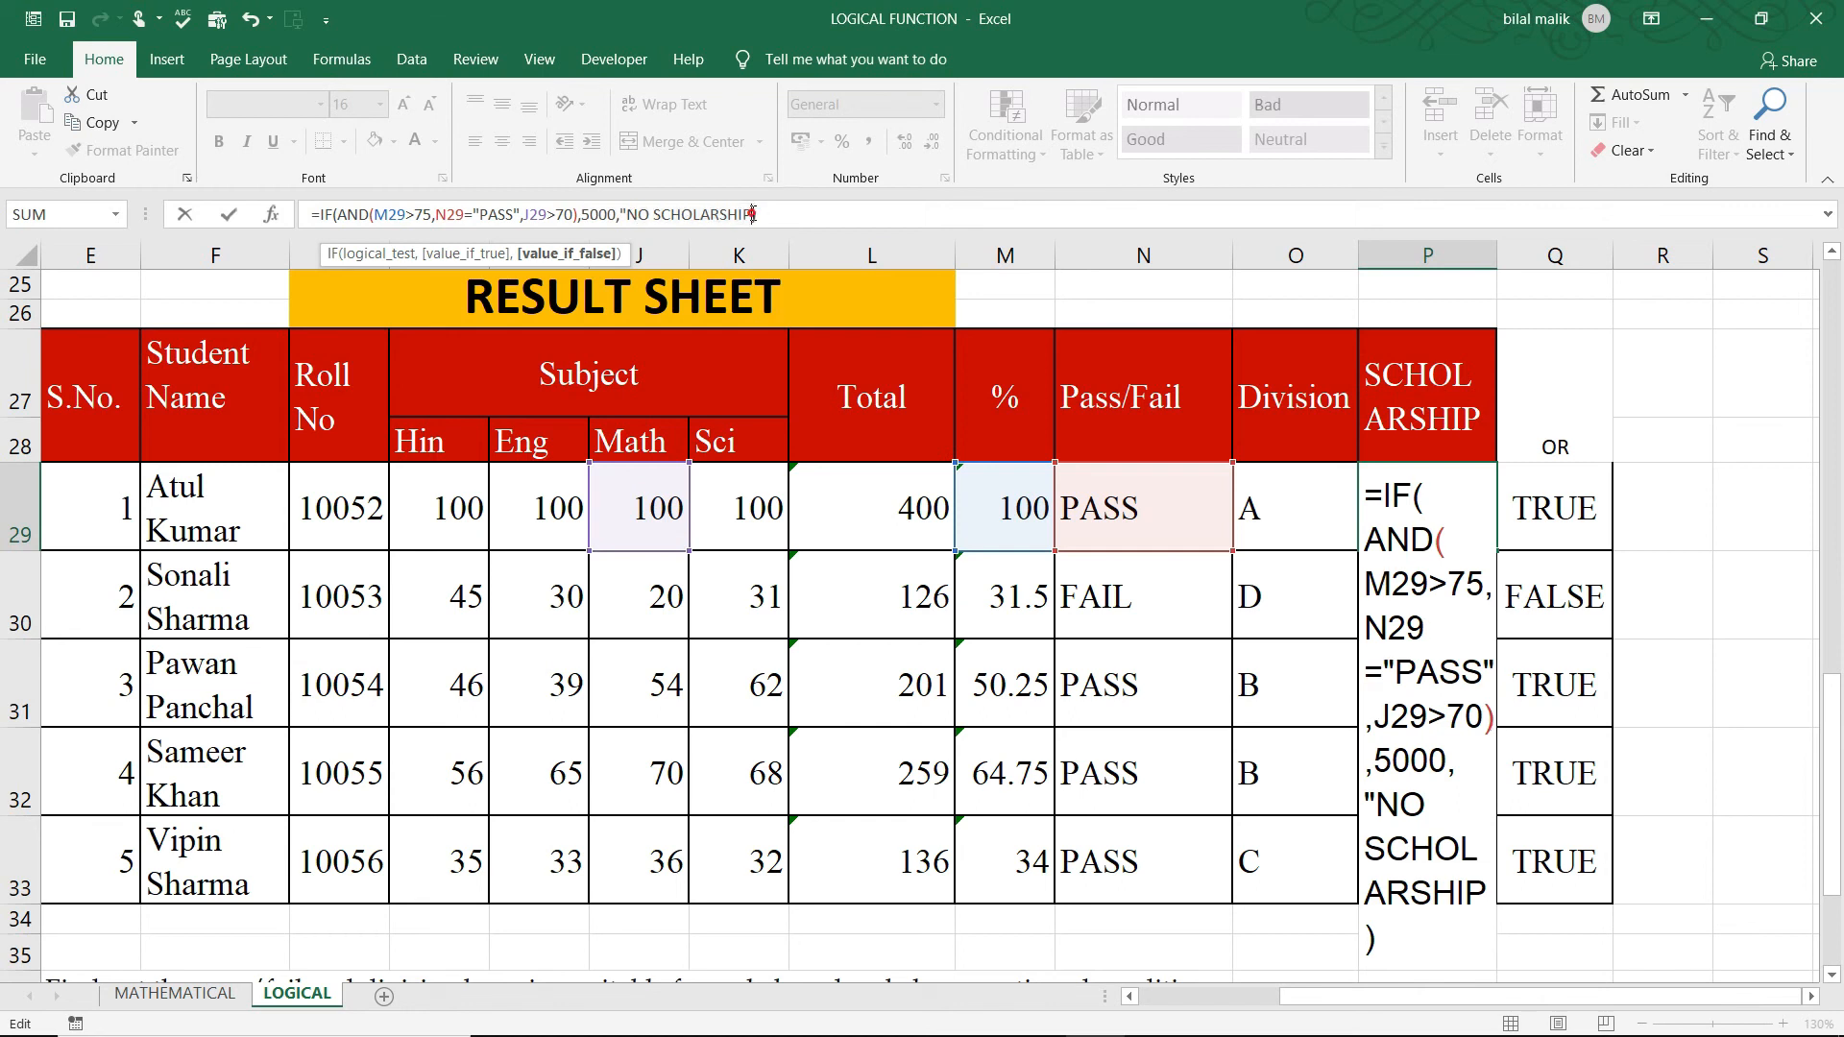
type("\"")
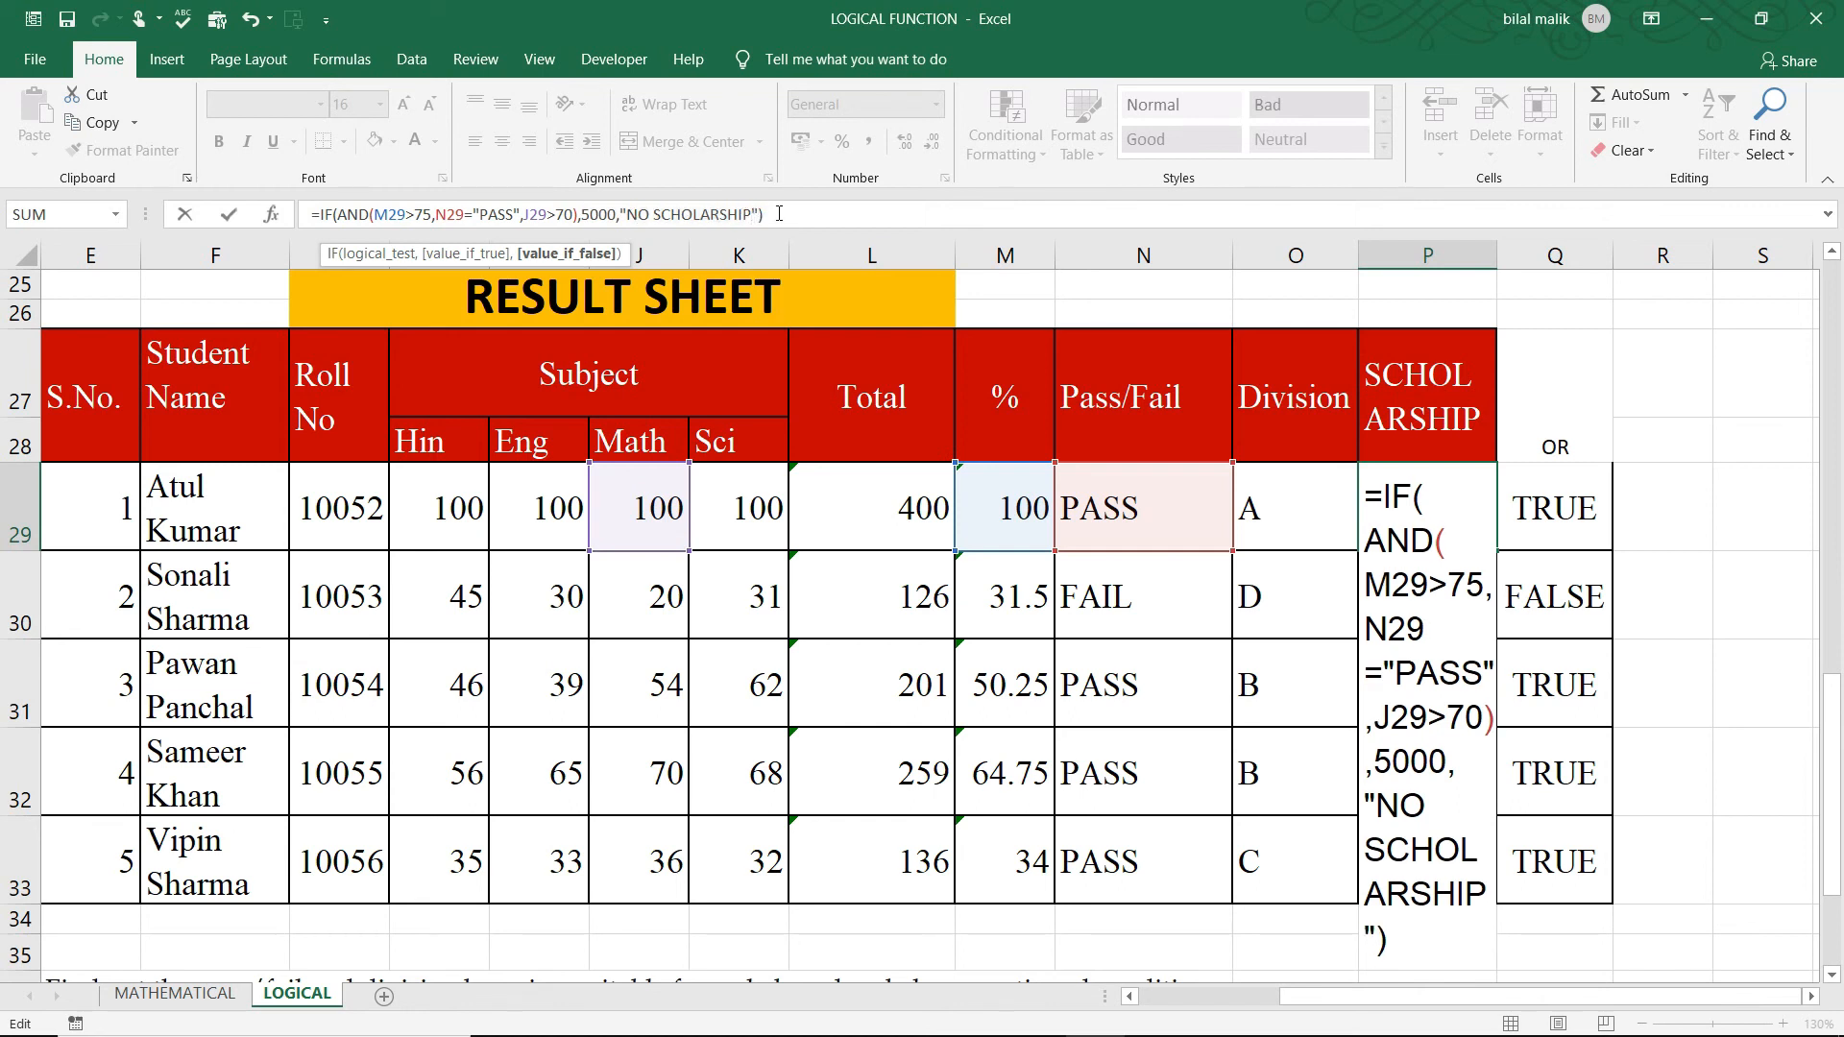
type(")")
key("Return")
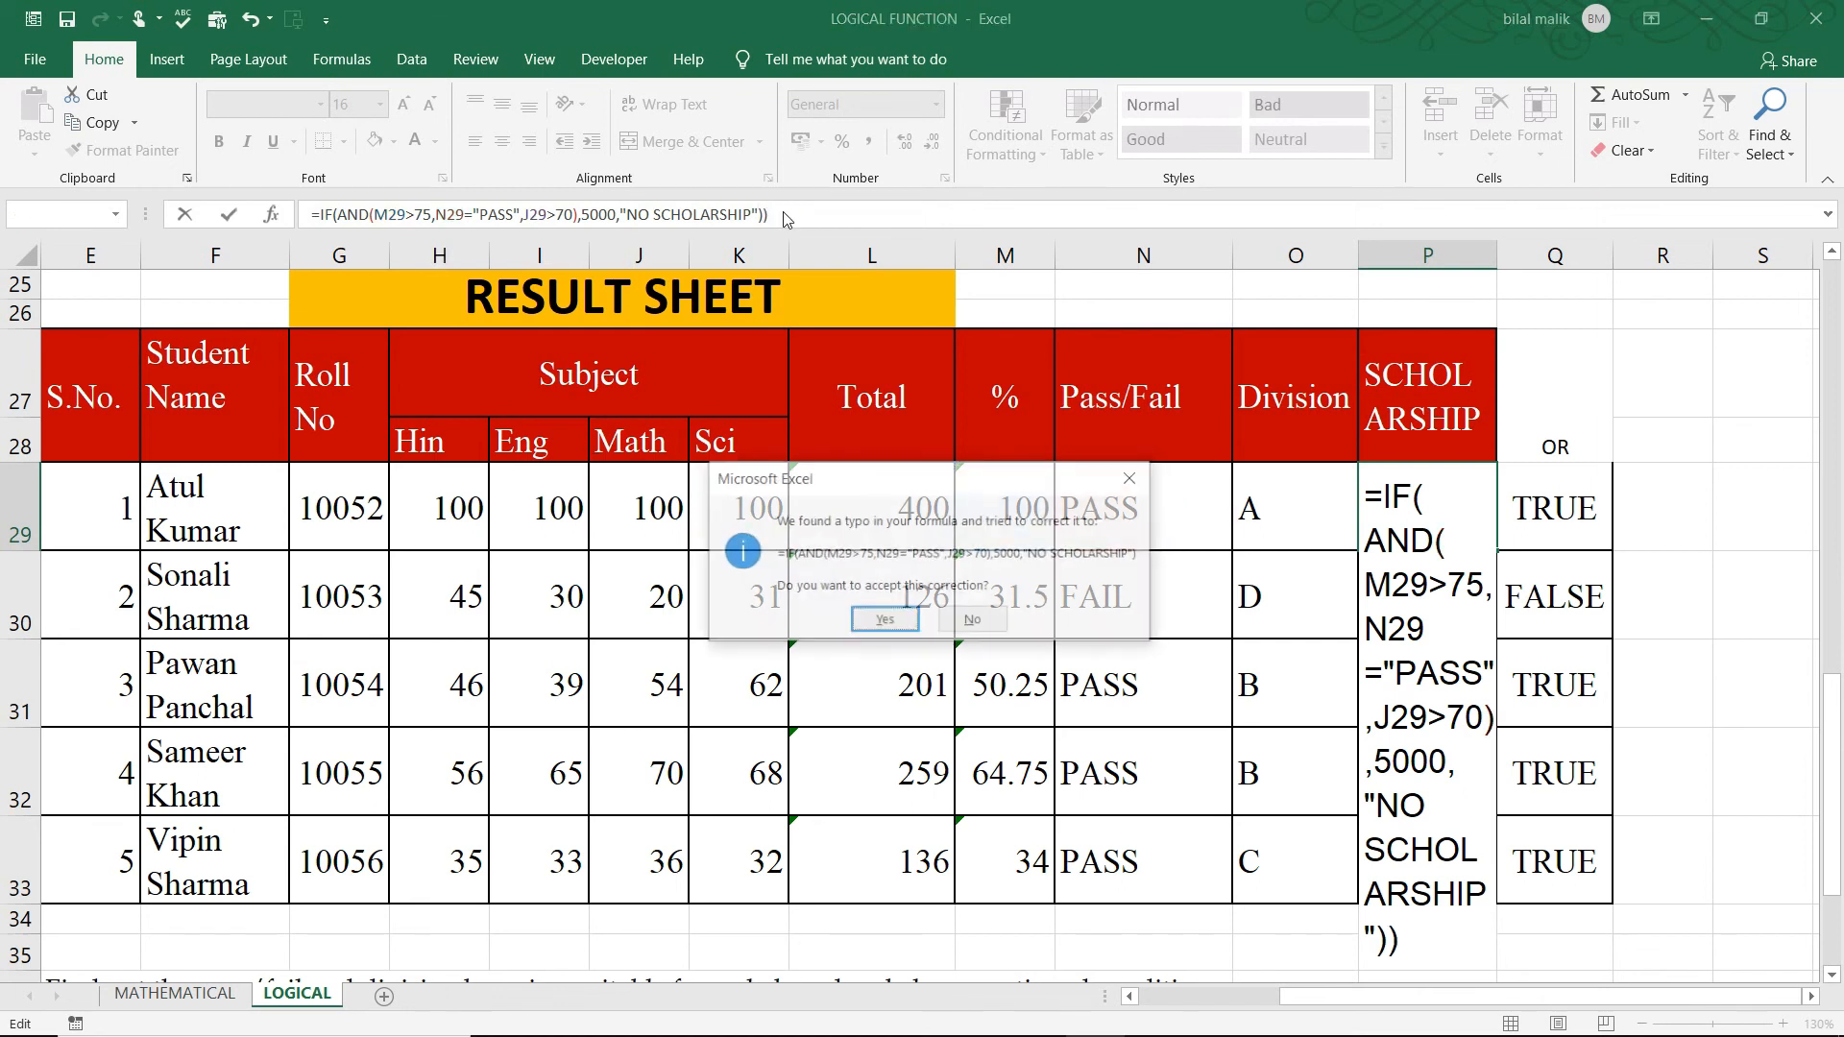
key("Return")
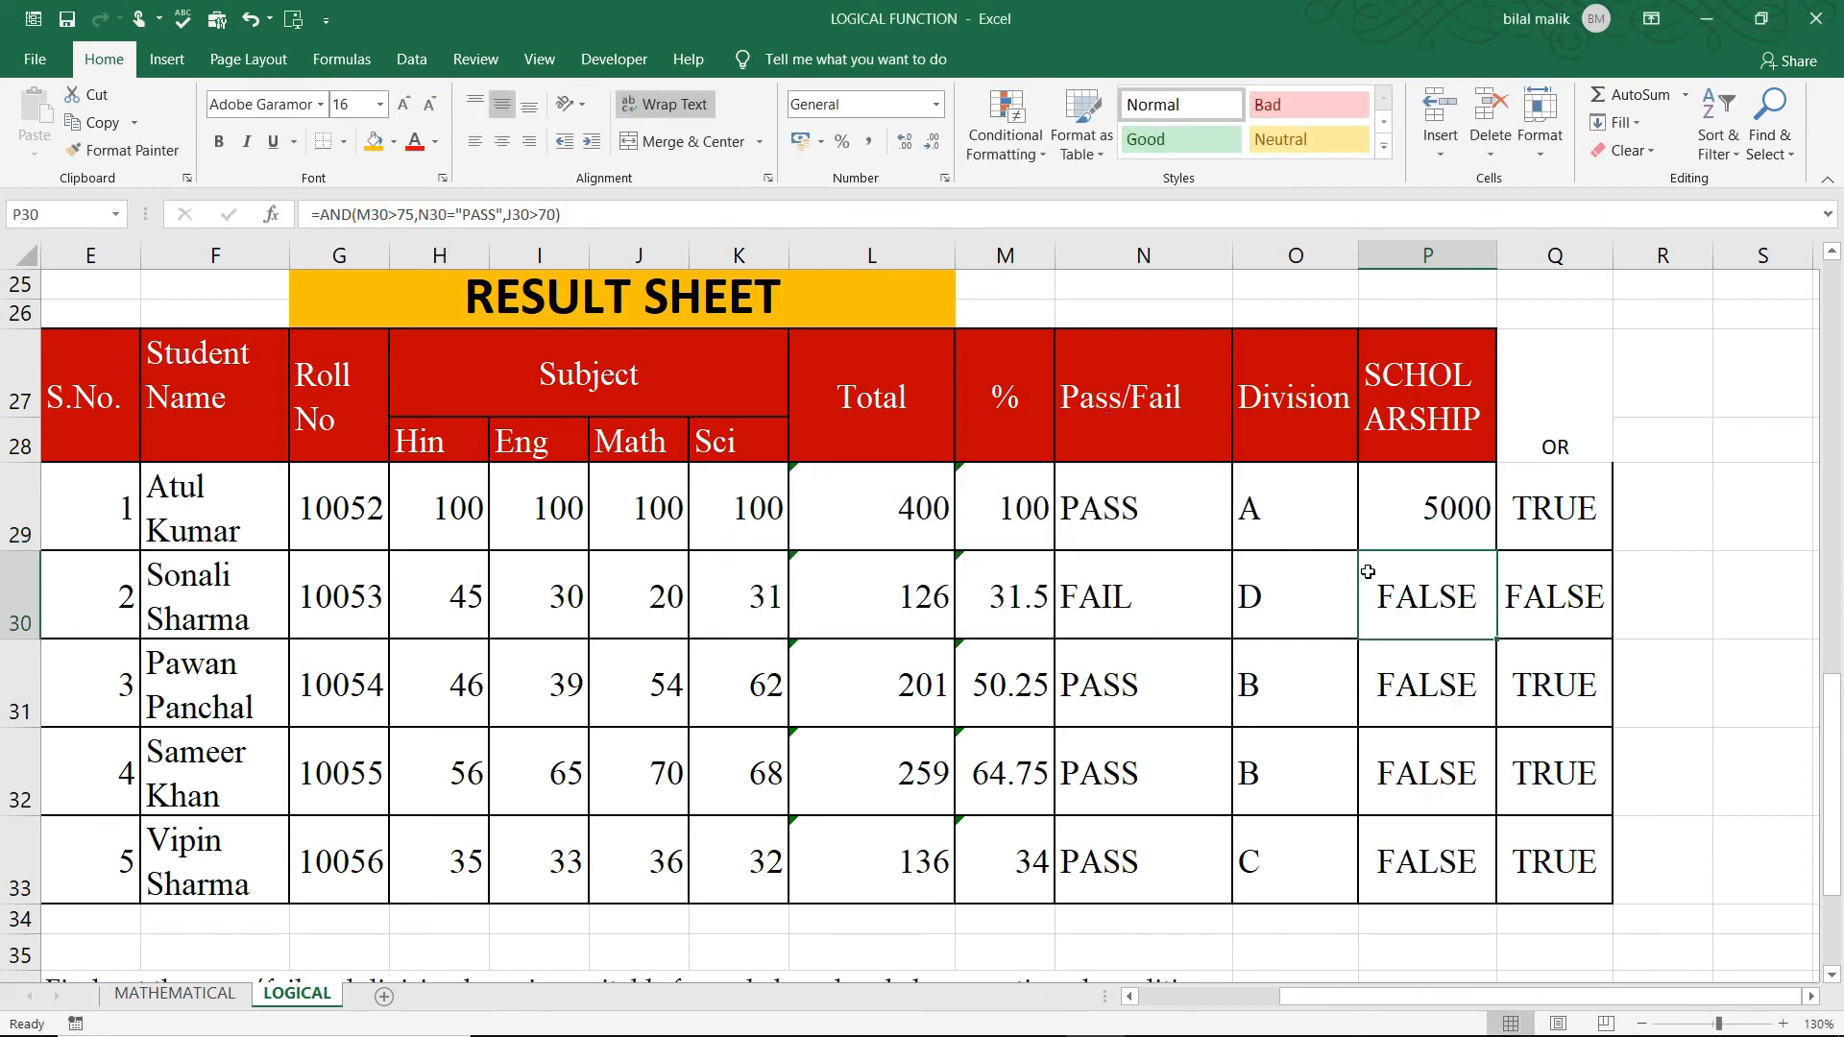
Step: Copy the IF formula from P29 down through P33 and reduce the font size of these cells to 12
left_click_drag(1452, 504, 1475, 828)
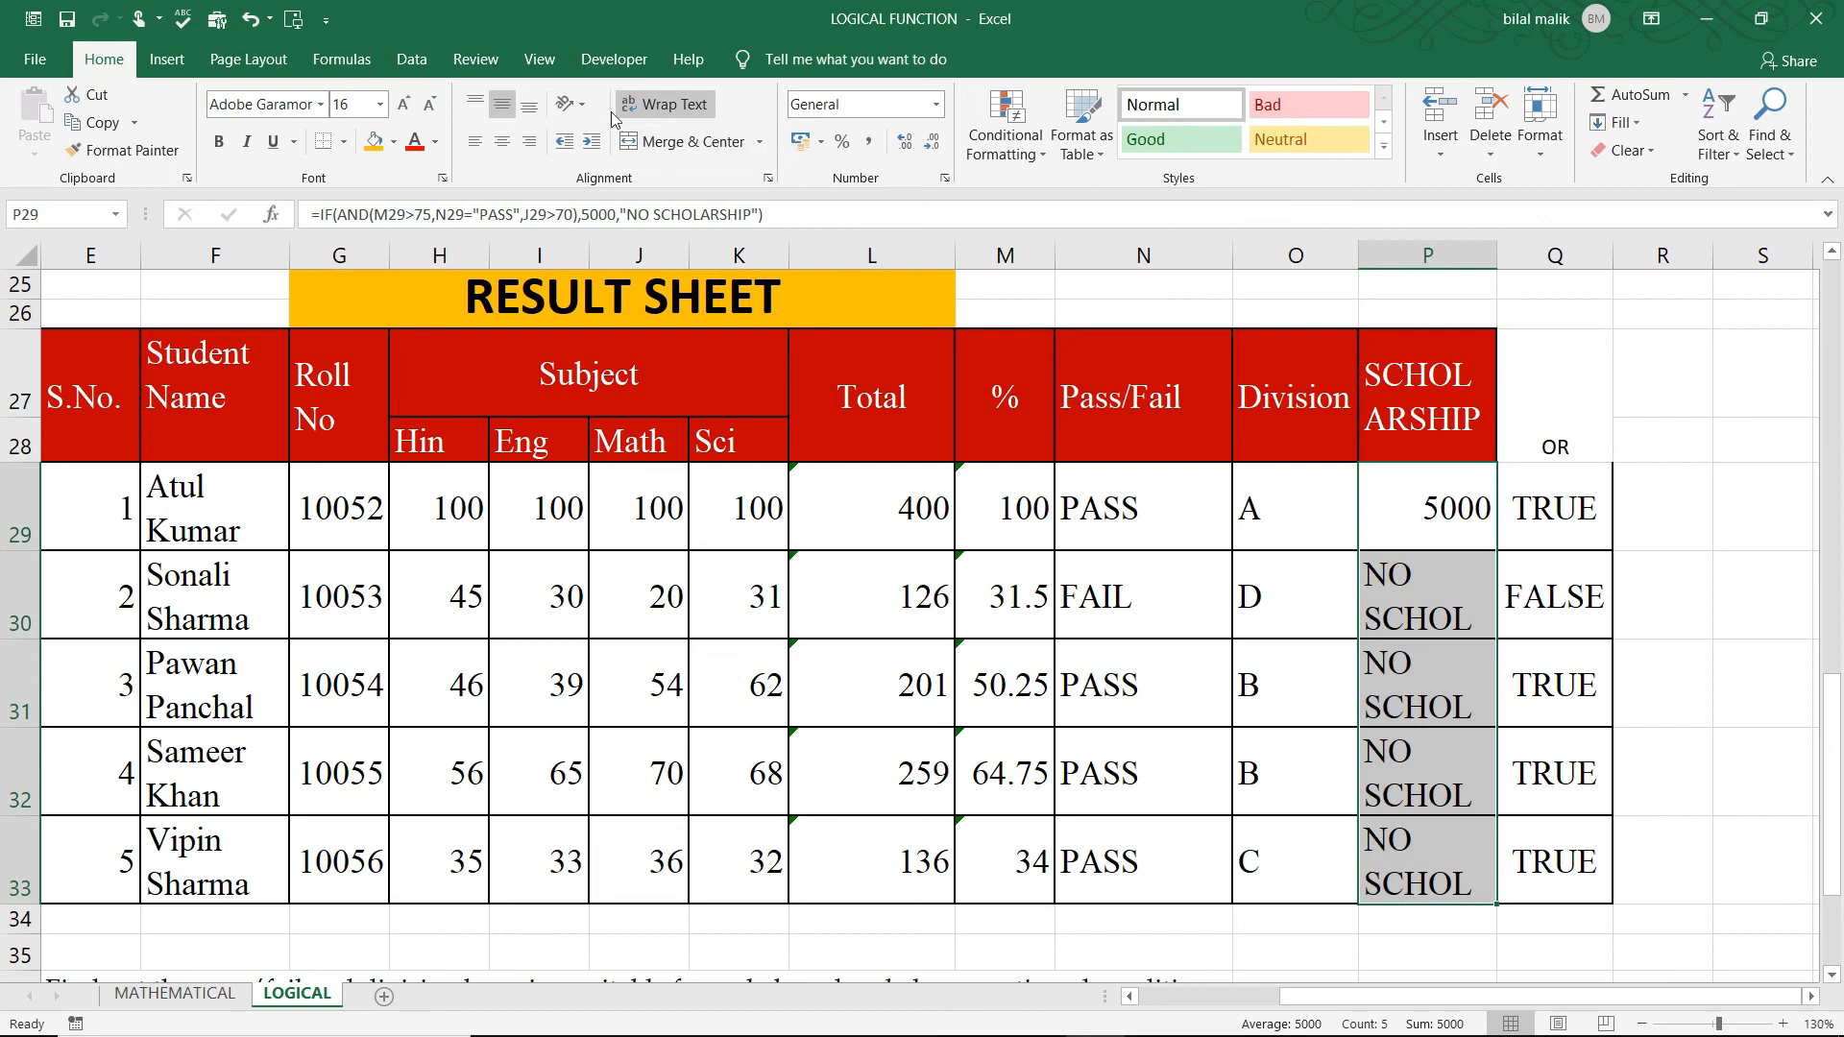
left_click(428, 104)
left_click(428, 104)
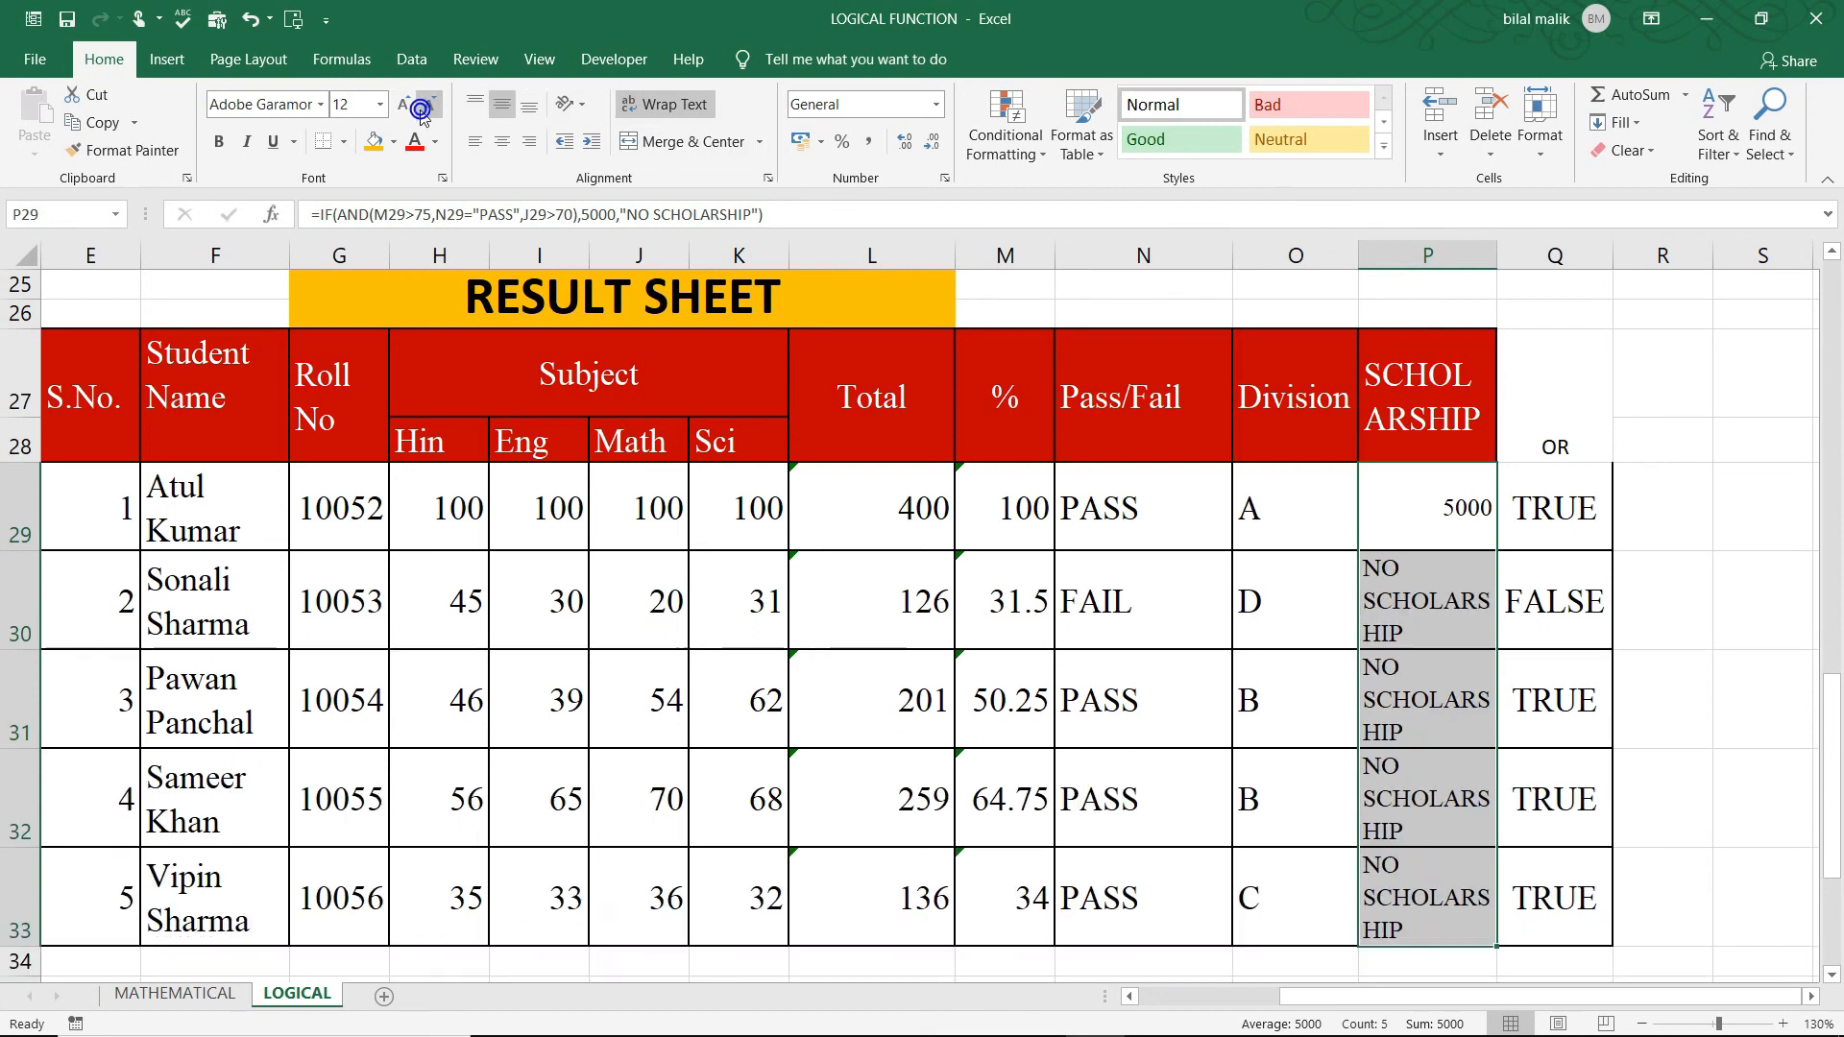
left_click(1320, 573)
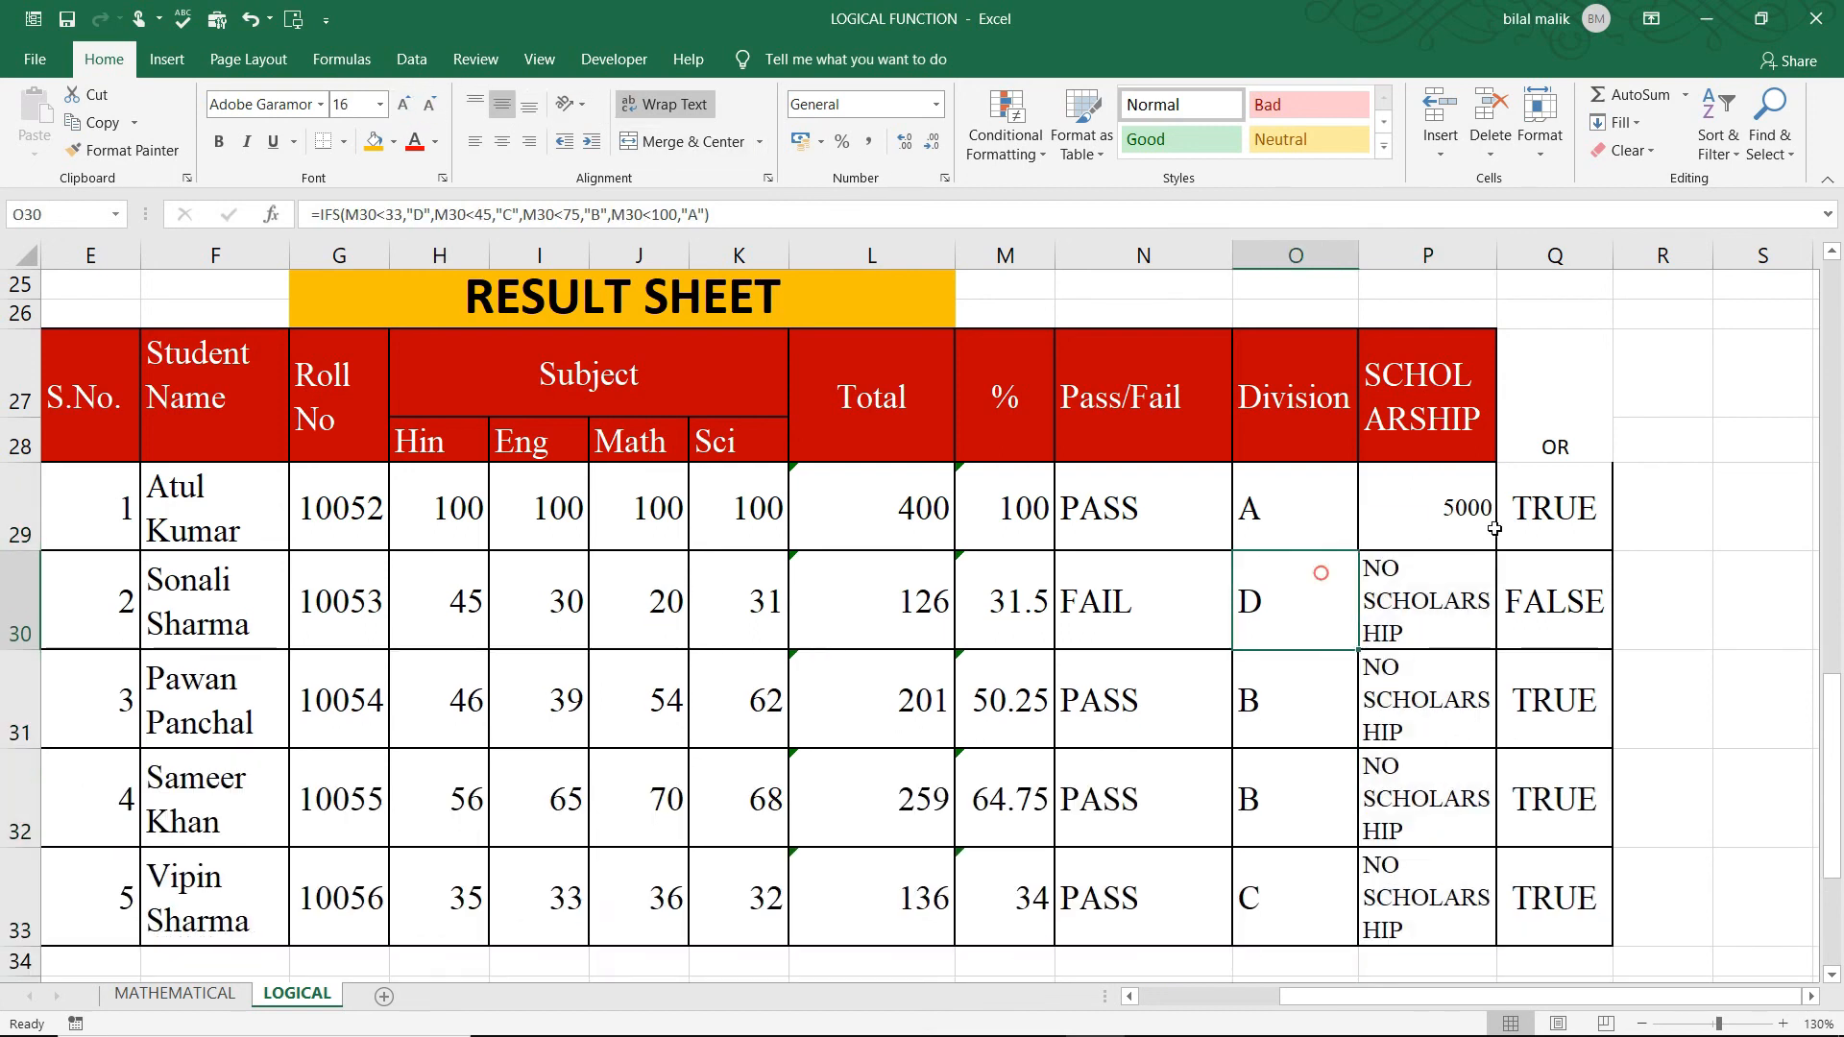
Step: Review the IF with AND formulas in P29 and P30 and the OR formula in Q29
left_click(1450, 521)
left_click(1432, 620)
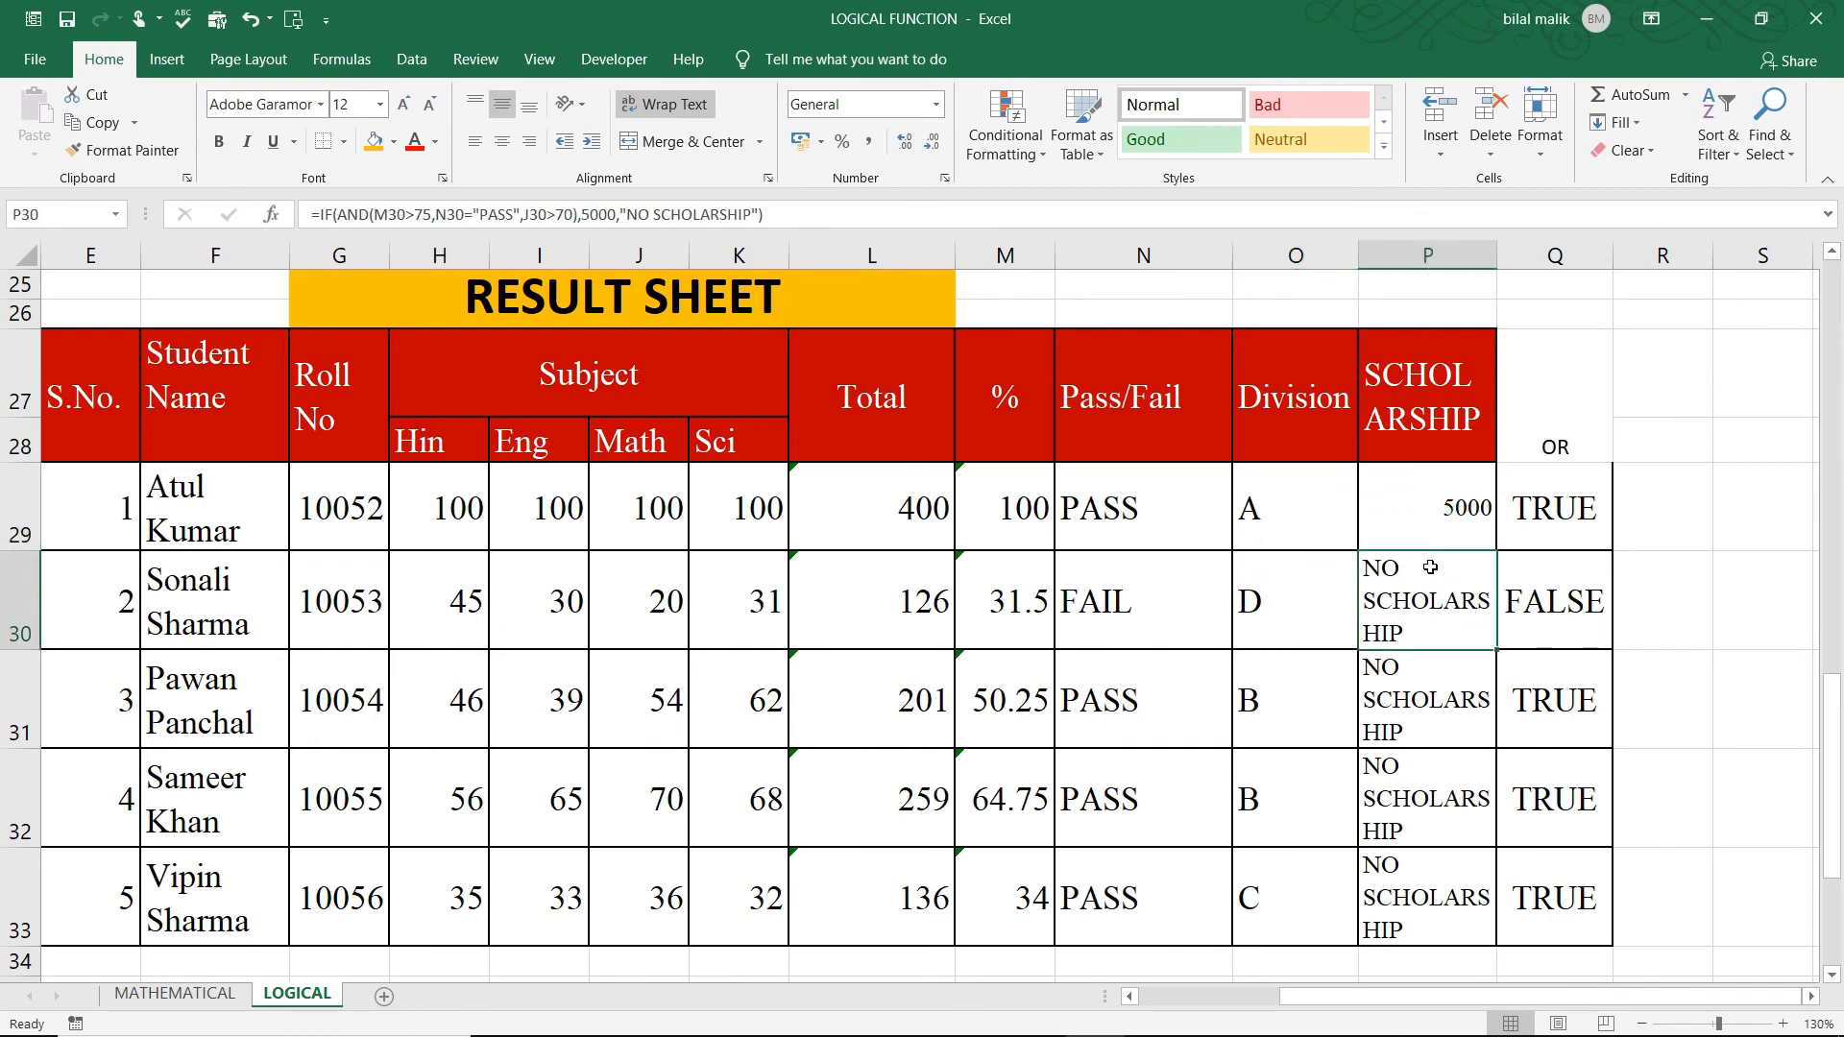
double_click(1424, 512)
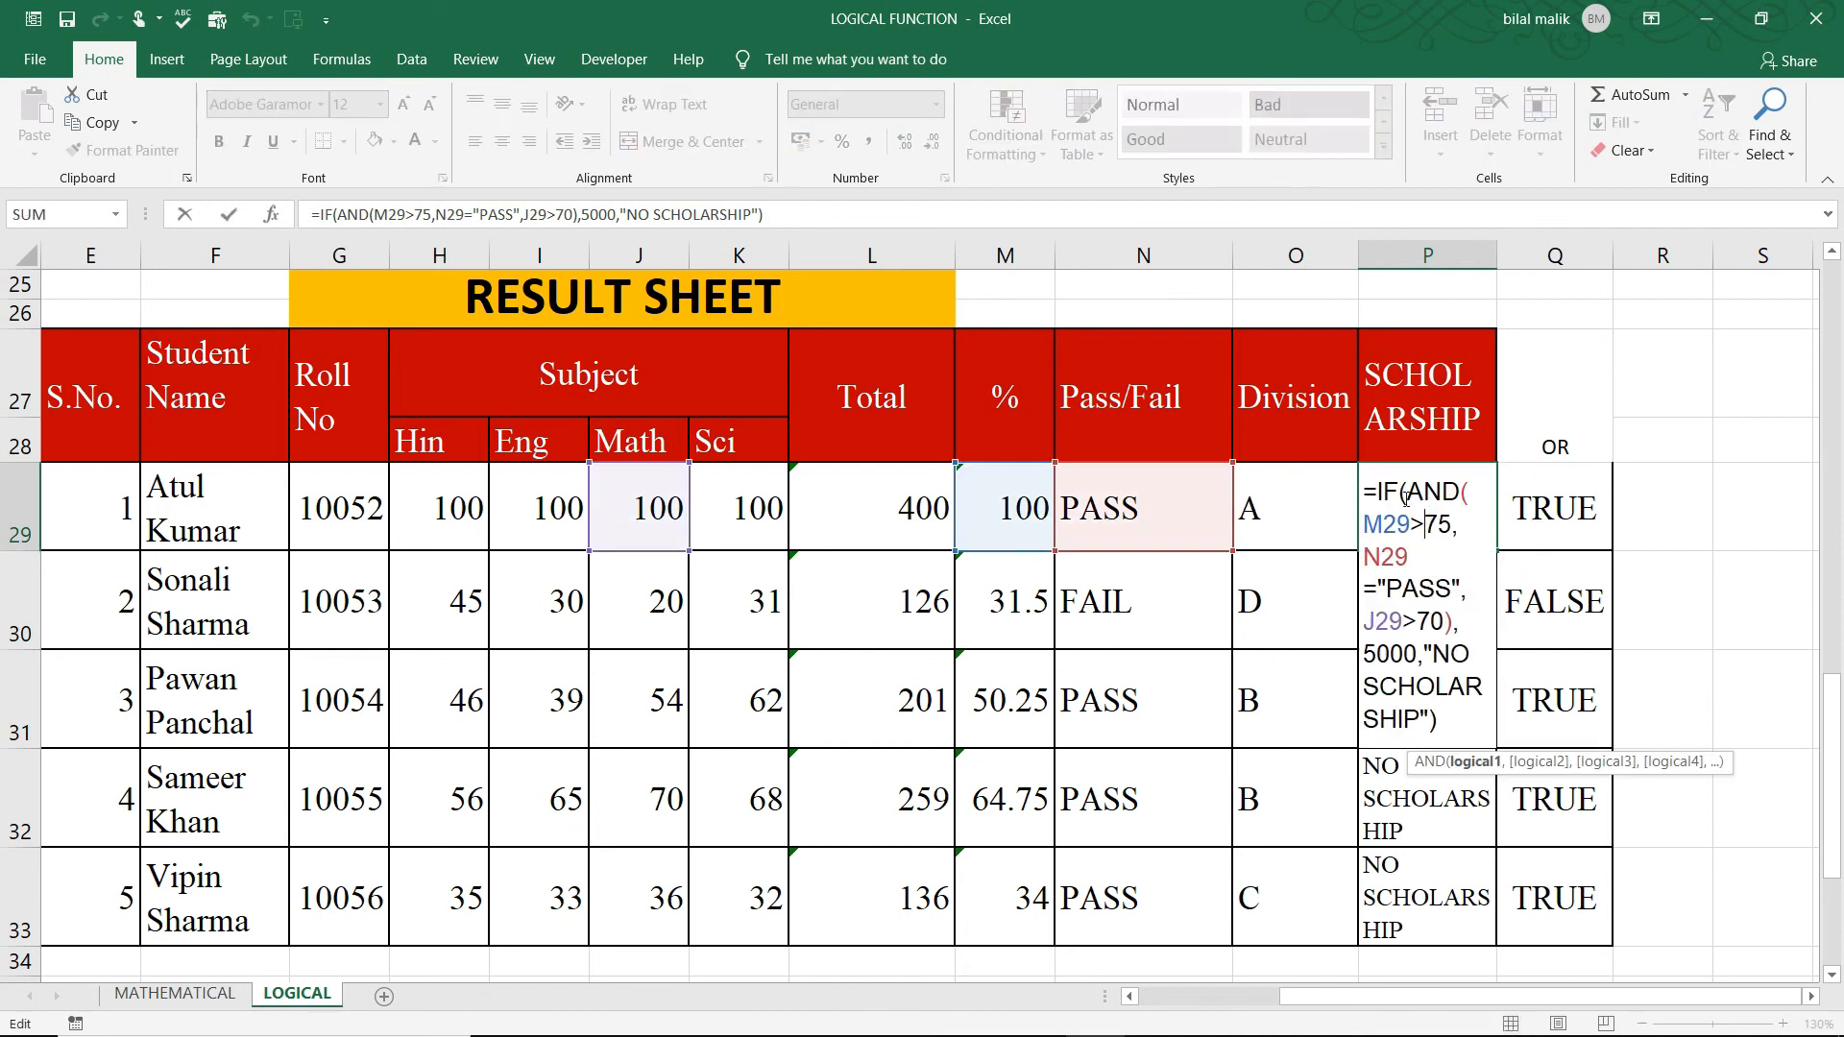
key("Return")
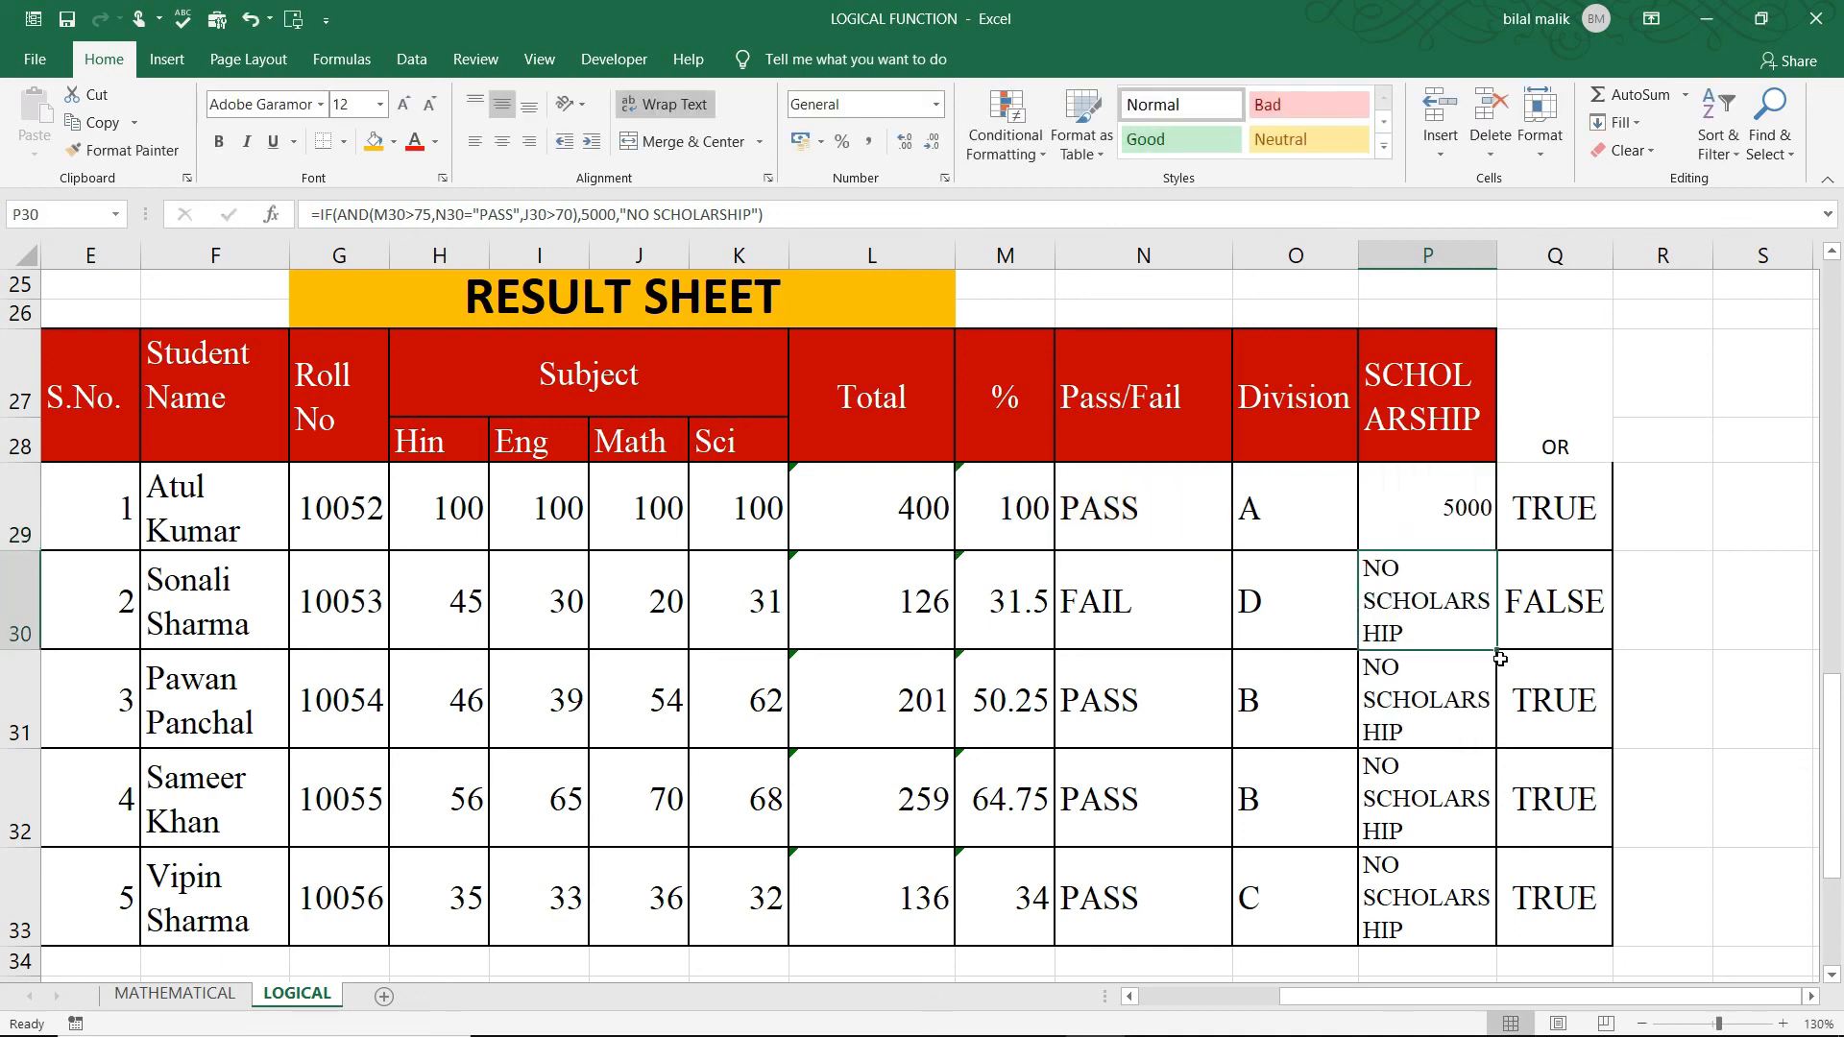
left_click(1576, 499)
double_click(1575, 498)
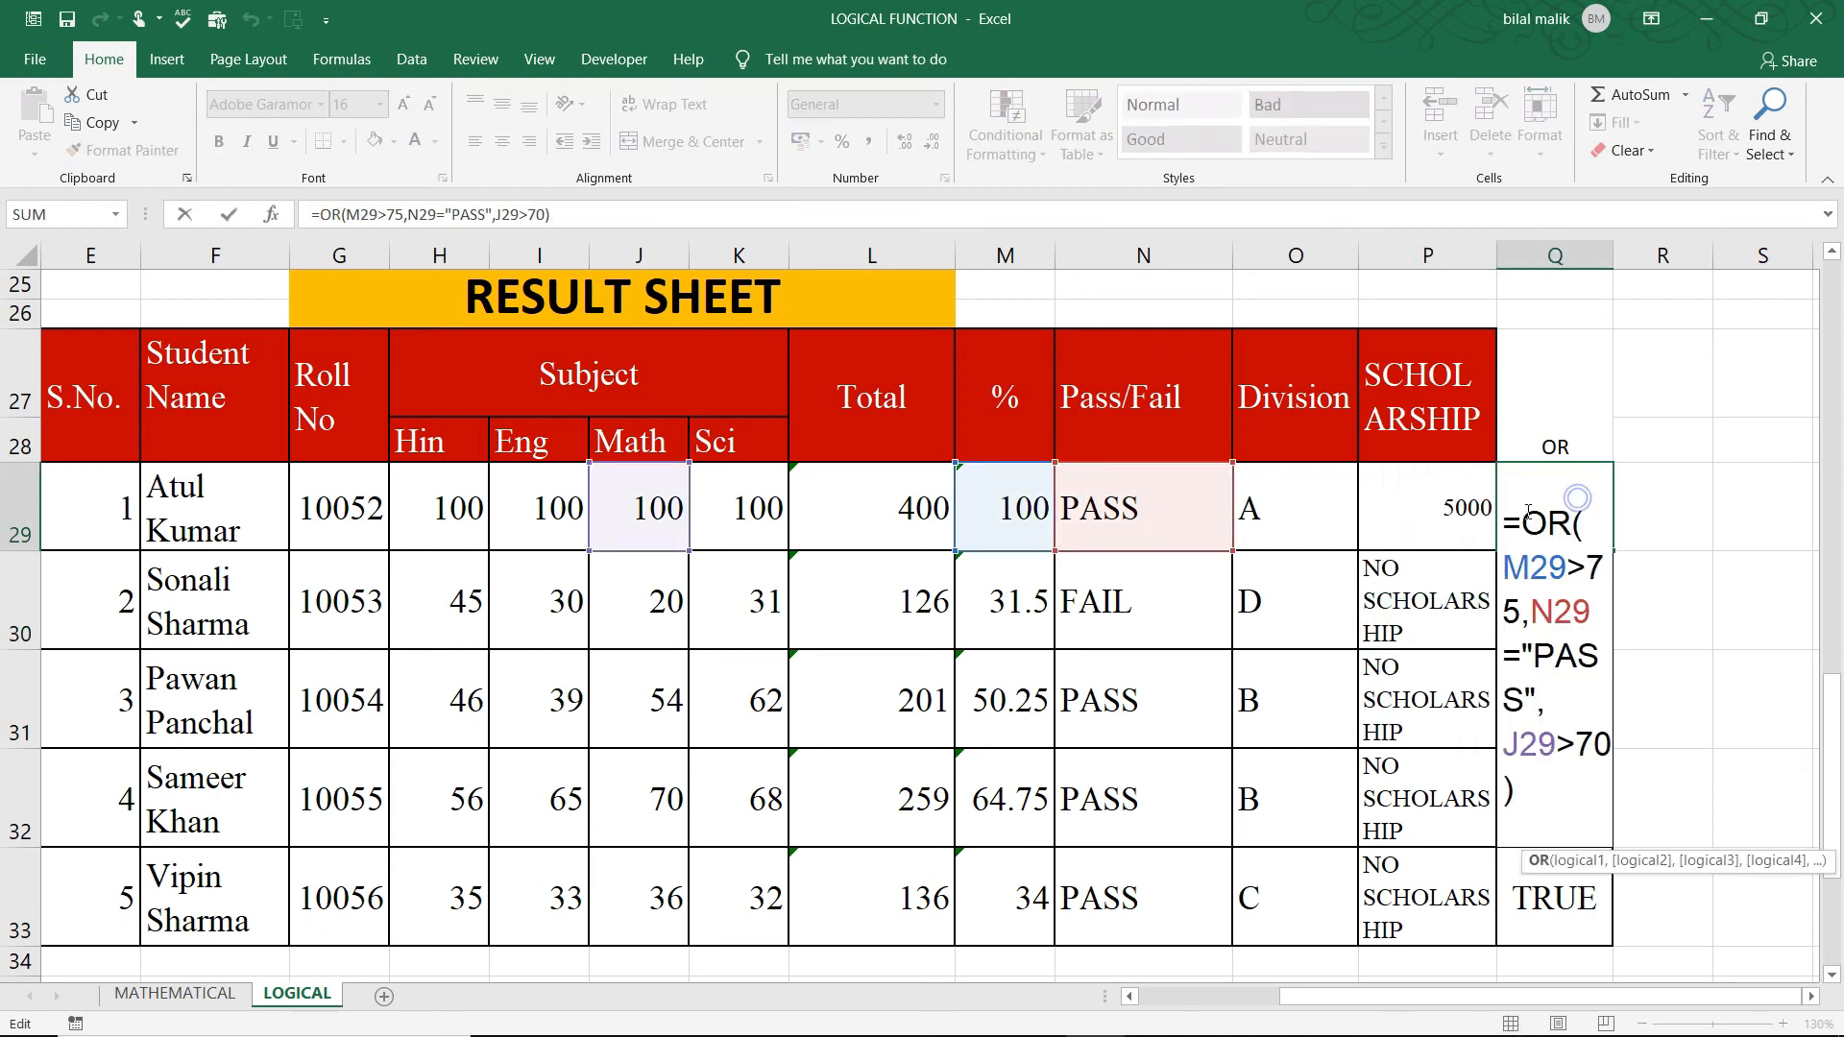
key("Return")
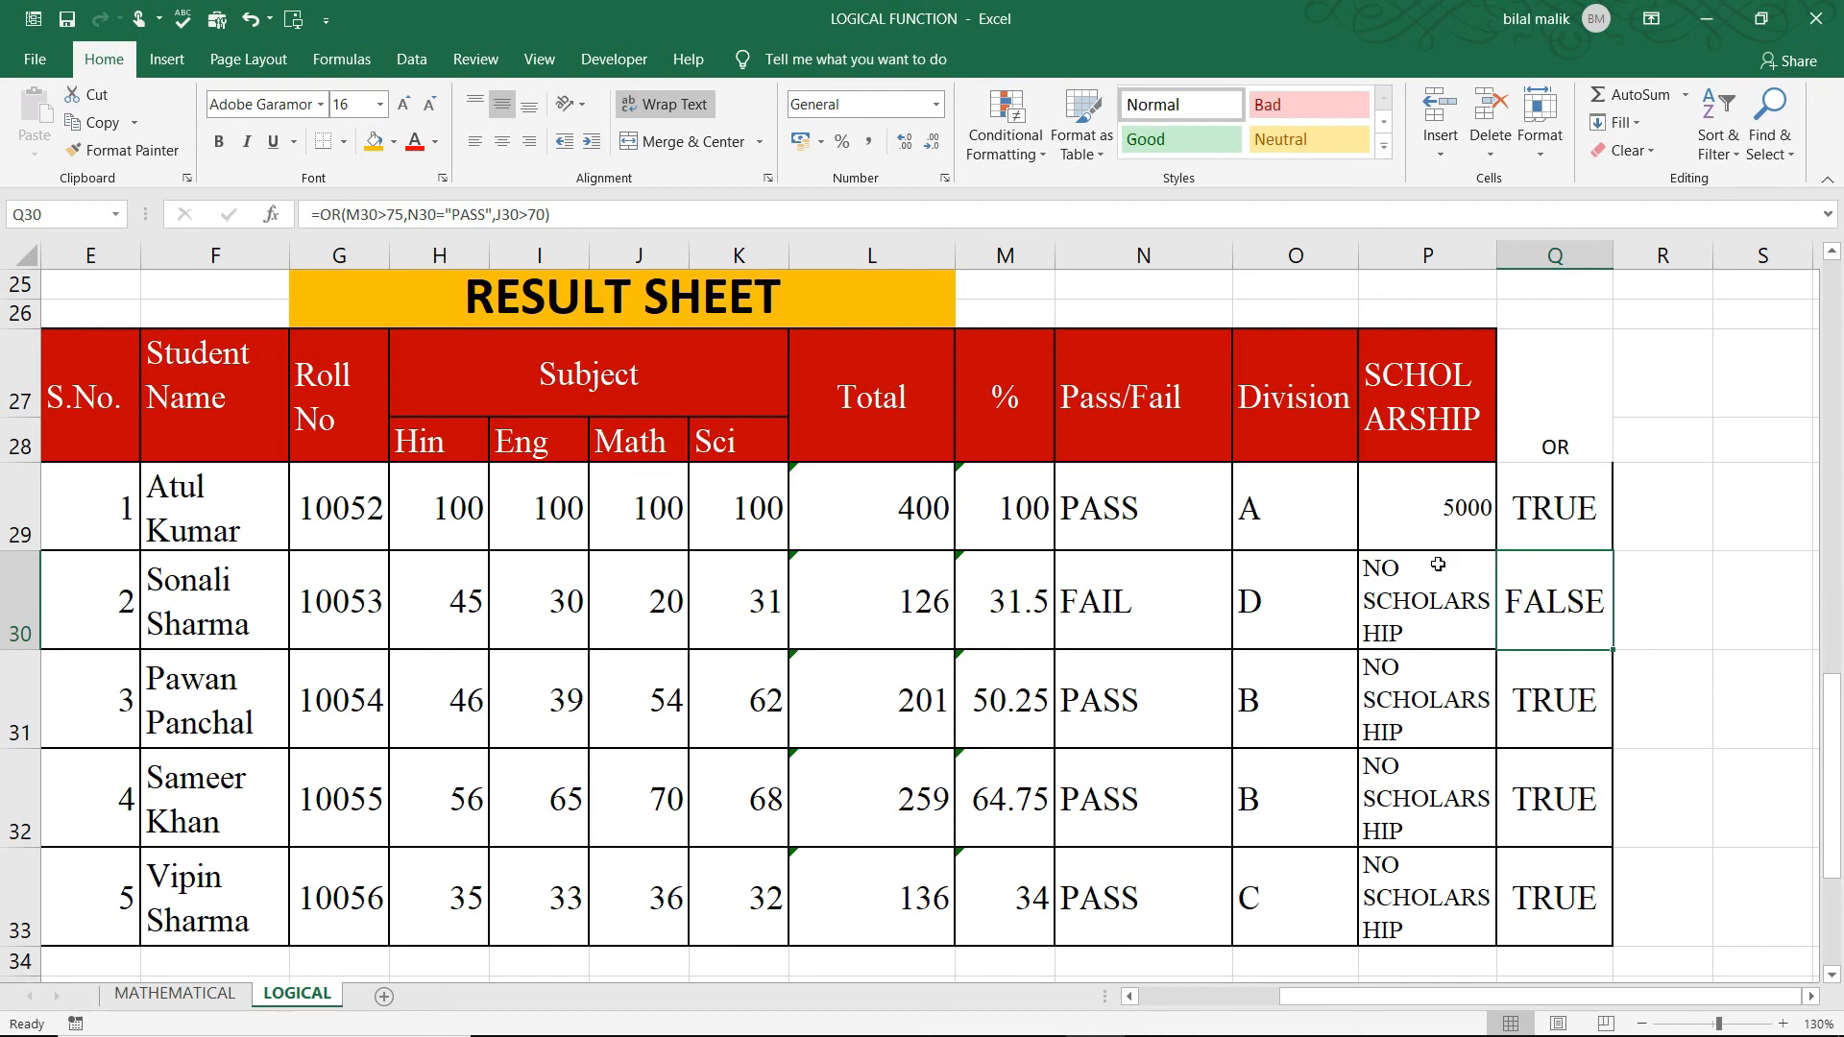
Step: Return to the function headings in row 6 and go through them from IF to IFERROR
key("Up")
key("Up")
key("Up")
key("Up")
key("Up")
key("Up")
key("Up")
key("Up")
key("Up")
key("Up")
key("Up")
key("Up")
key("Up")
key("Up")
key("Up")
key("Up")
key("Up")
key("Up")
key("Up")
key("Up")
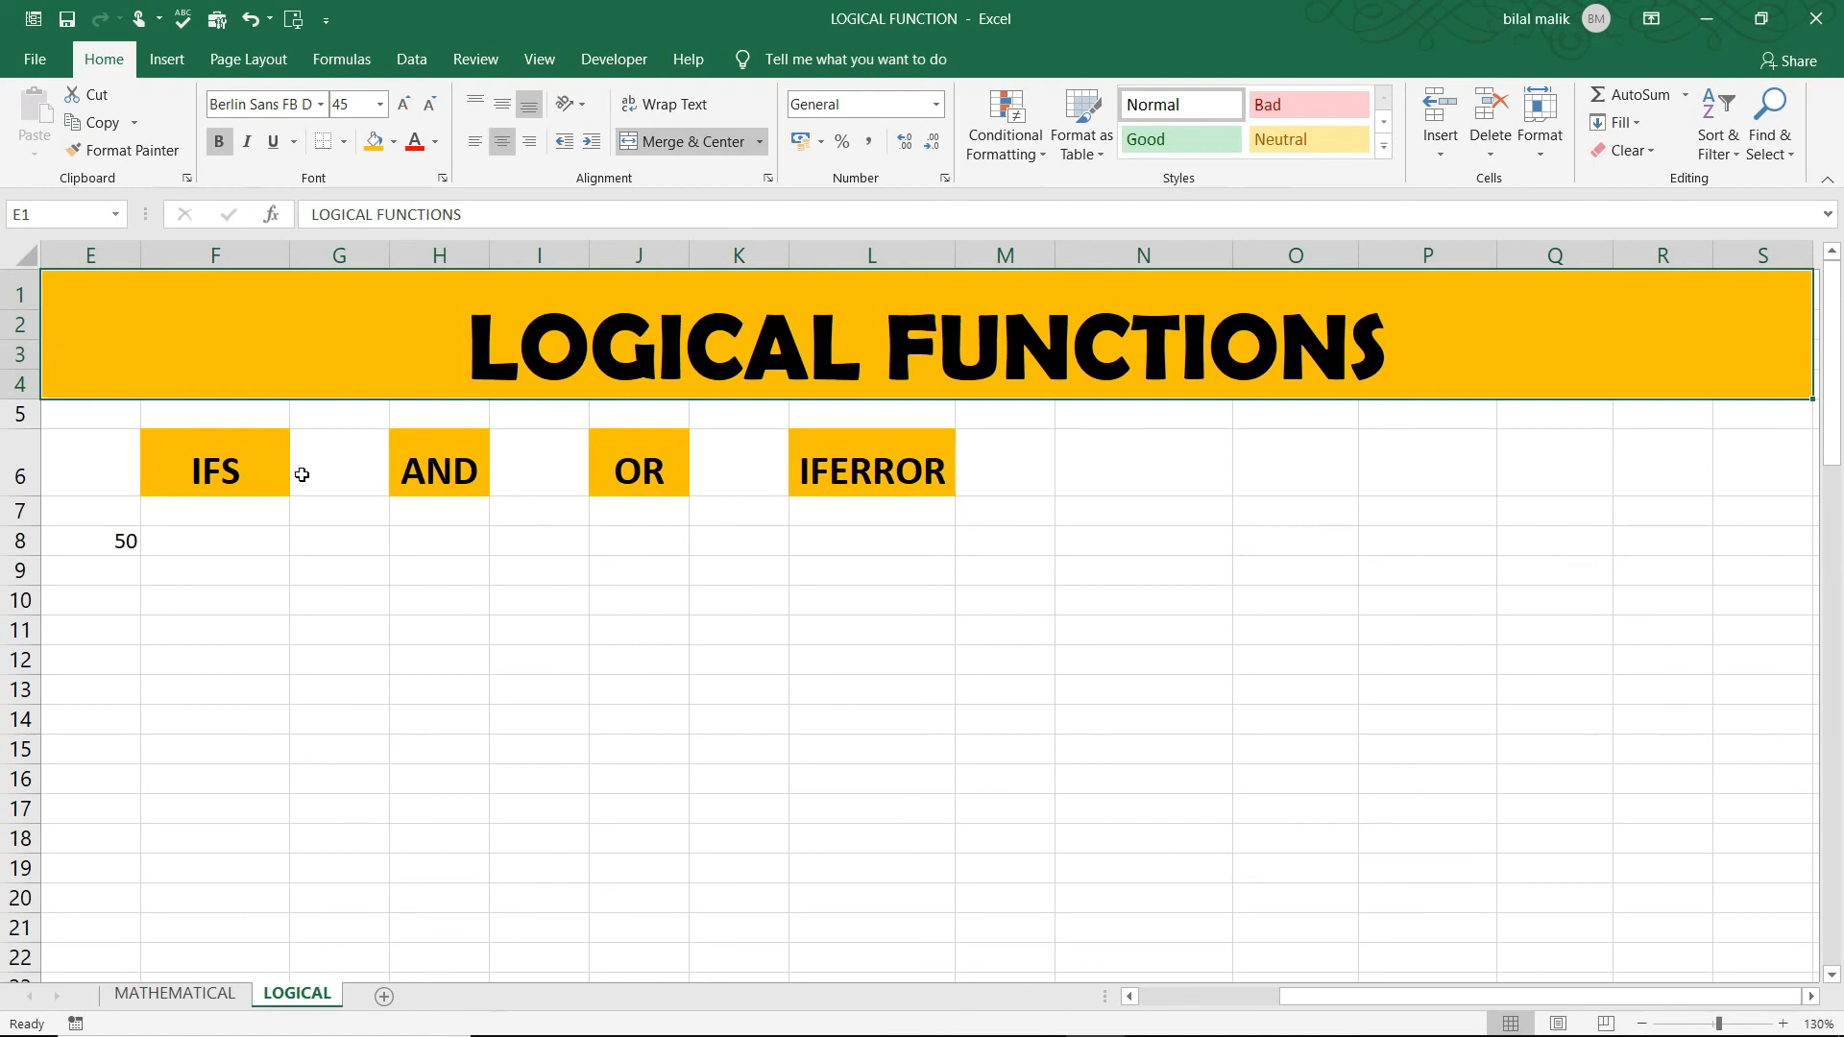
left_click(179, 475)
key("Left")
key("Left")
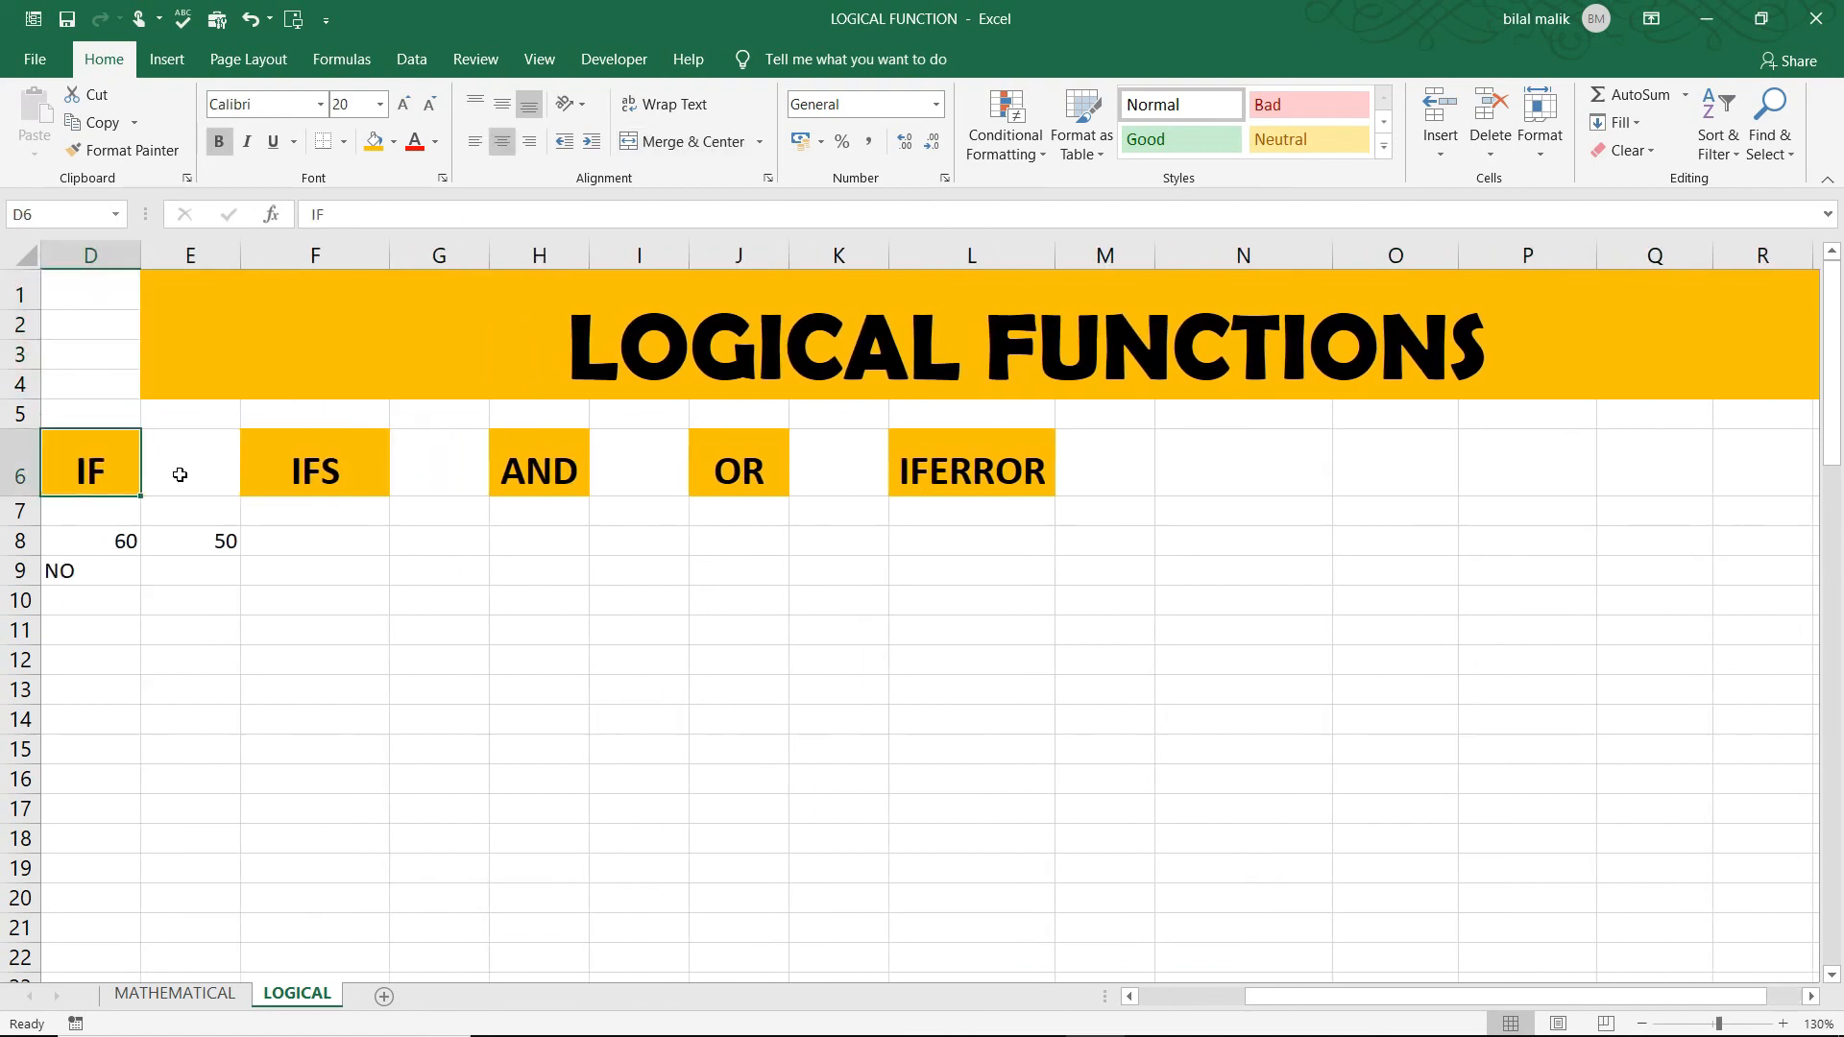
key("Right")
key("Right")
key("Right")
key("Right")
key("Right")
key("Right")
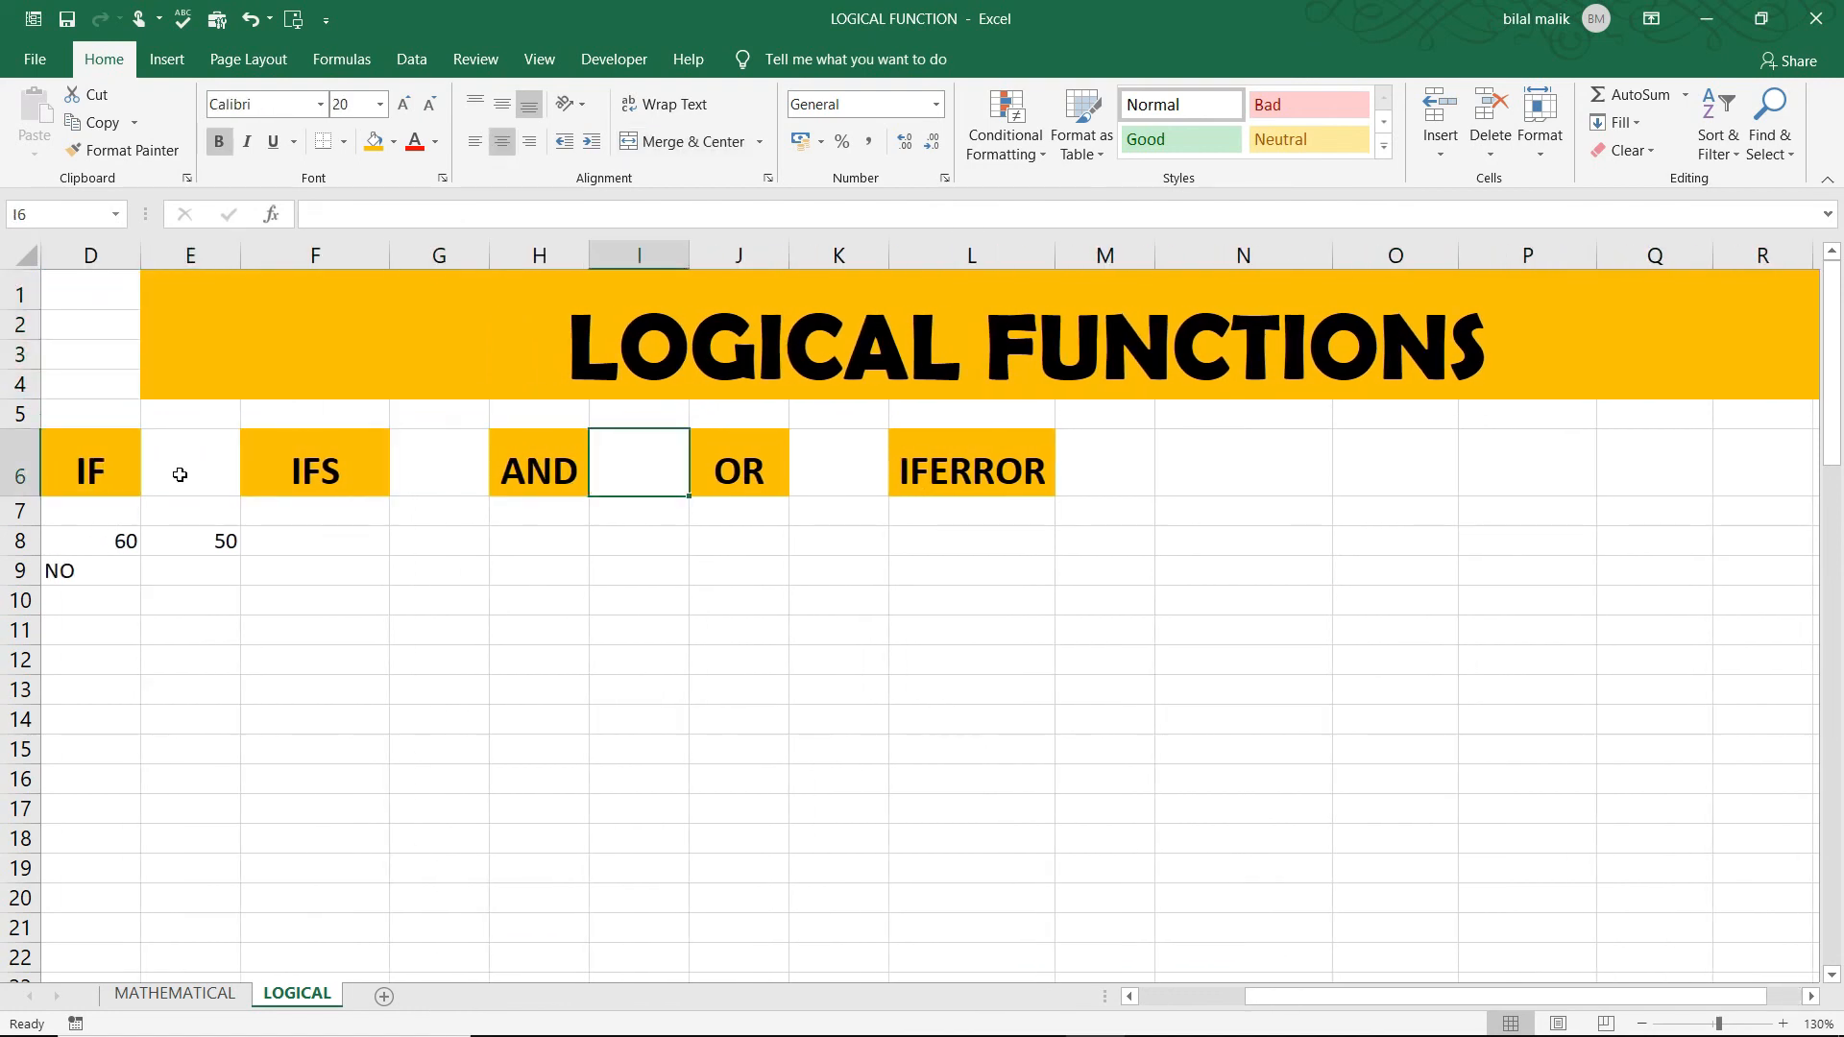
key("Left")
key("Right")
key("Right")
key("Right")
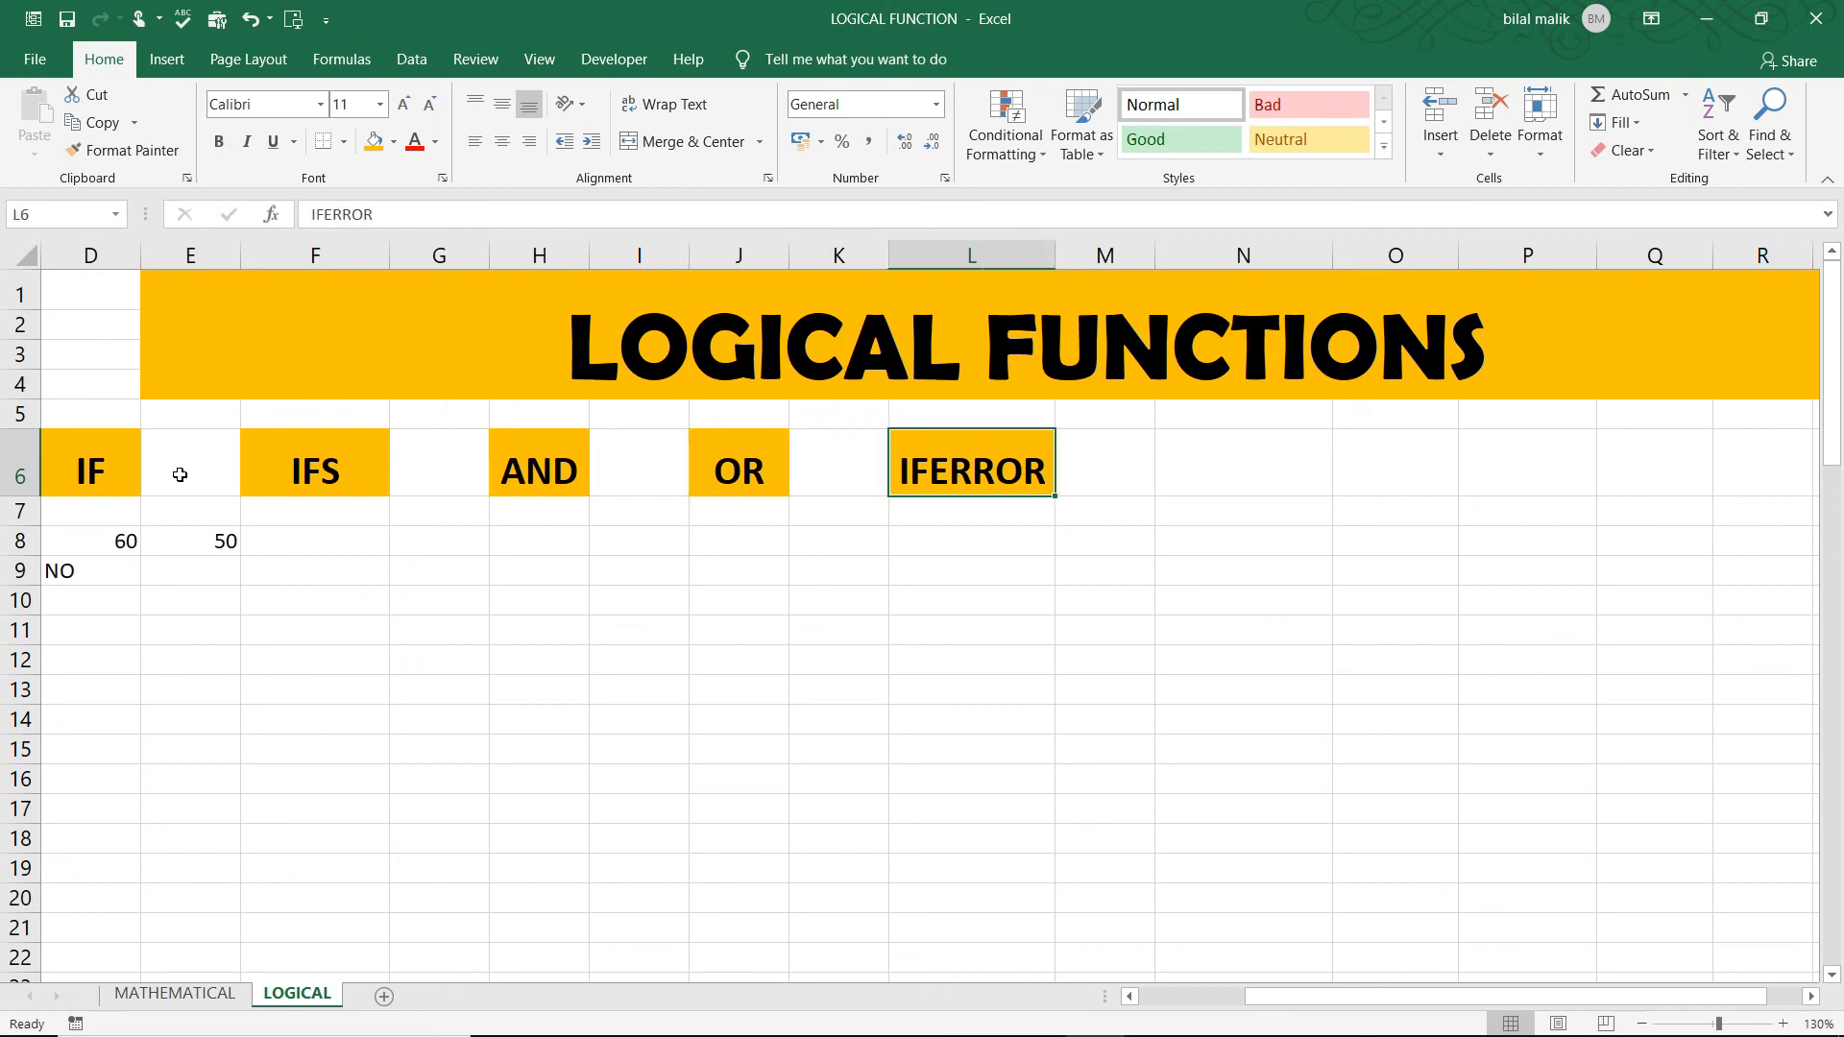
key("Down")
key("Down")
key("Up")
key("Up")
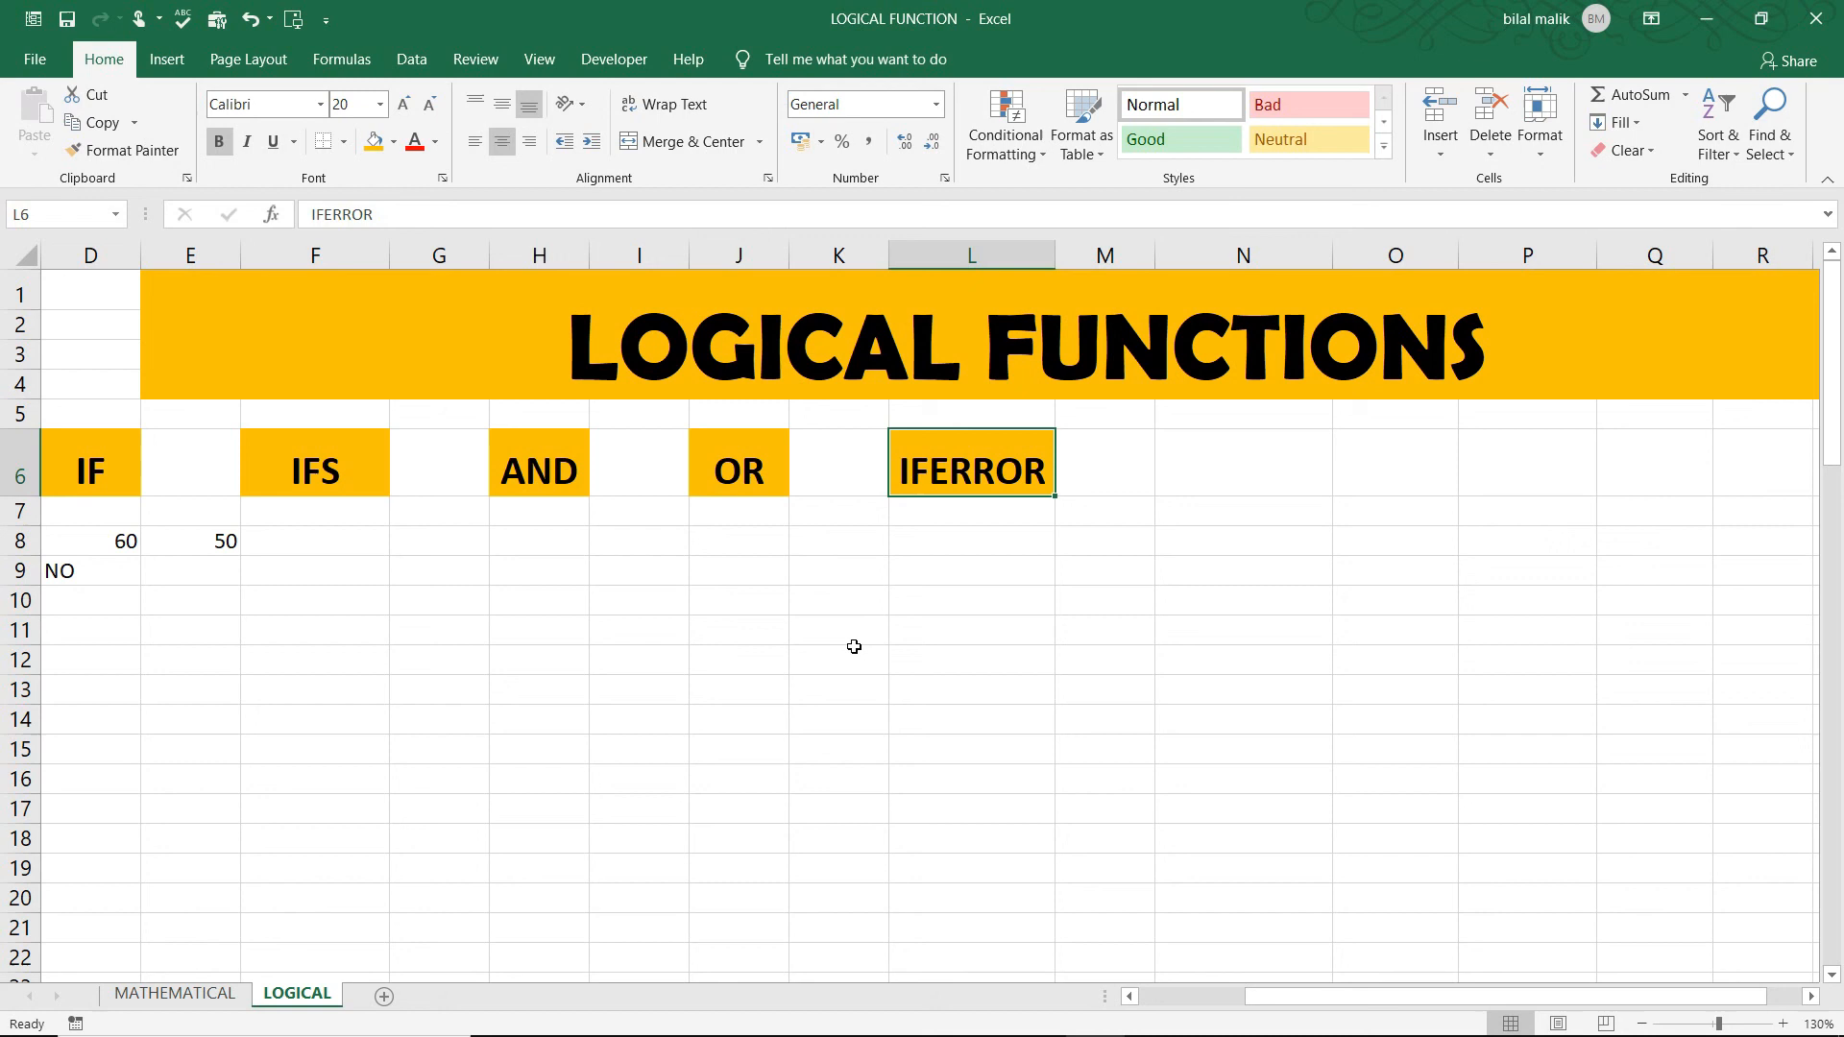
Step: Enter the sample values 50 in L9 and 0 in L10 below the IFERROR heading
left_click(871, 572)
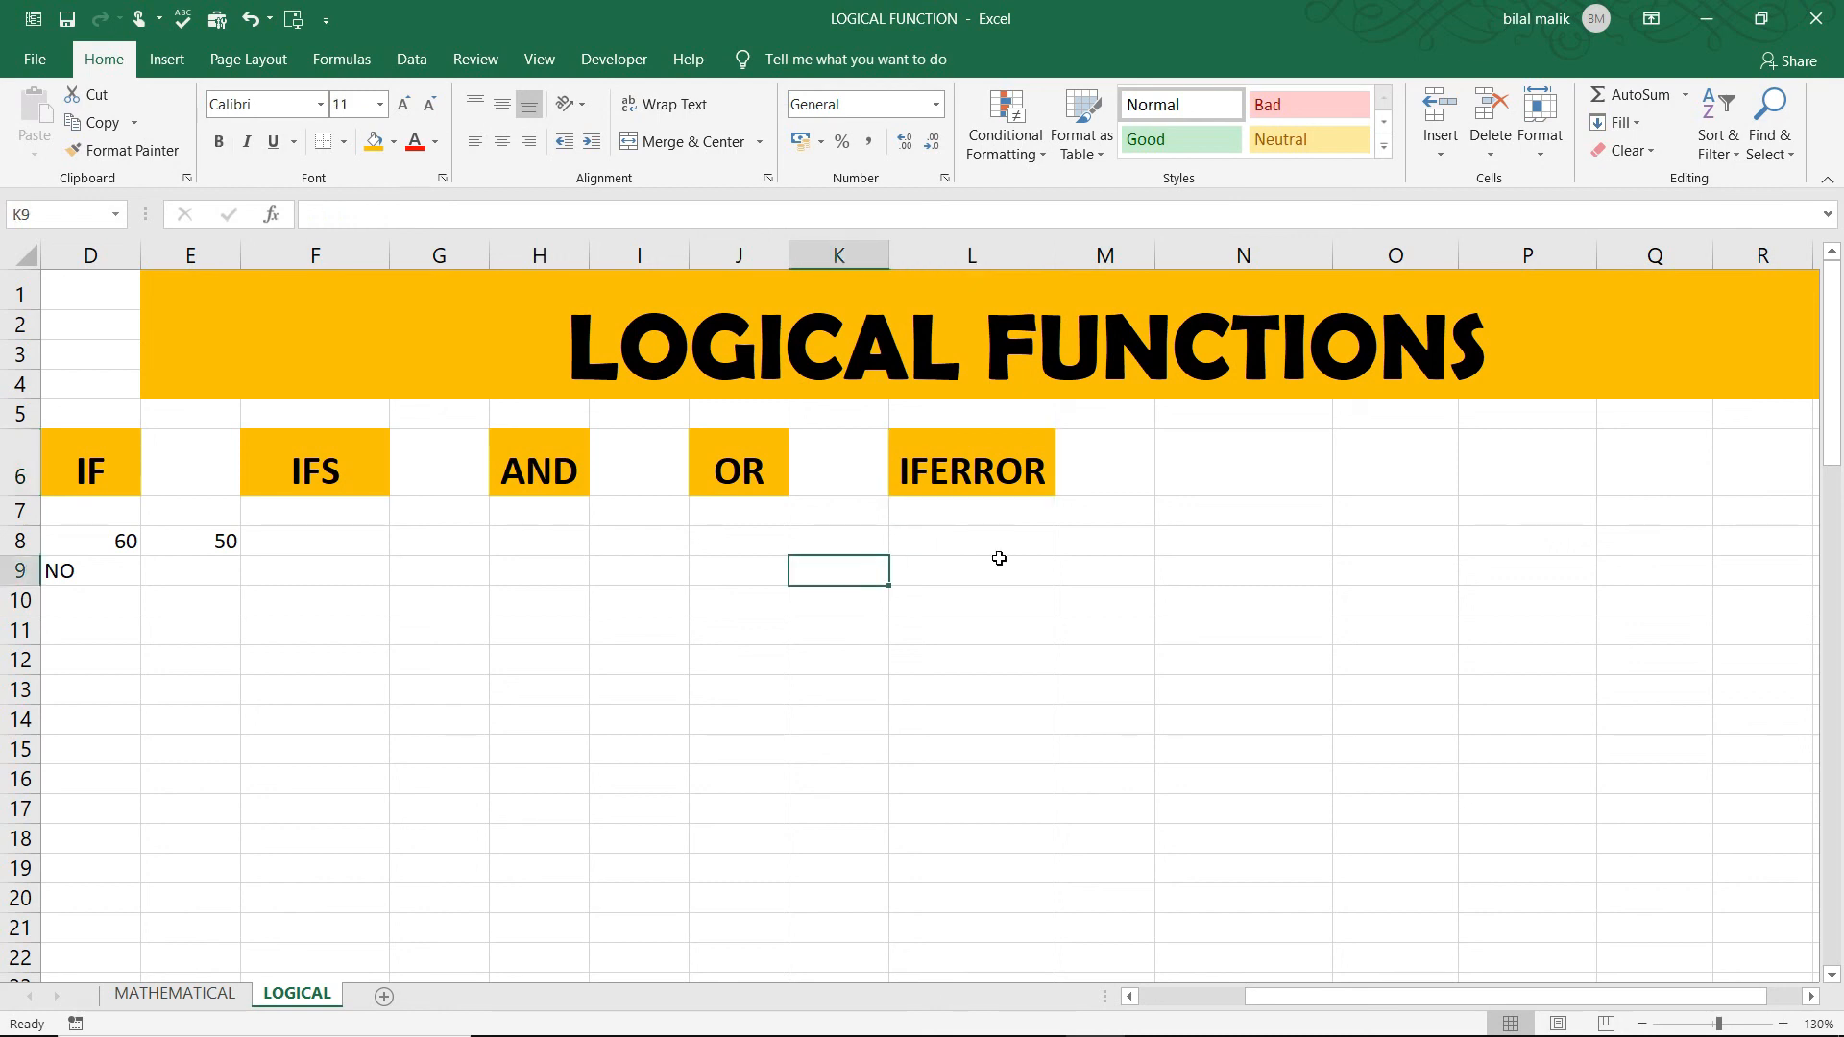
left_click(1000, 562)
left_click(1000, 562)
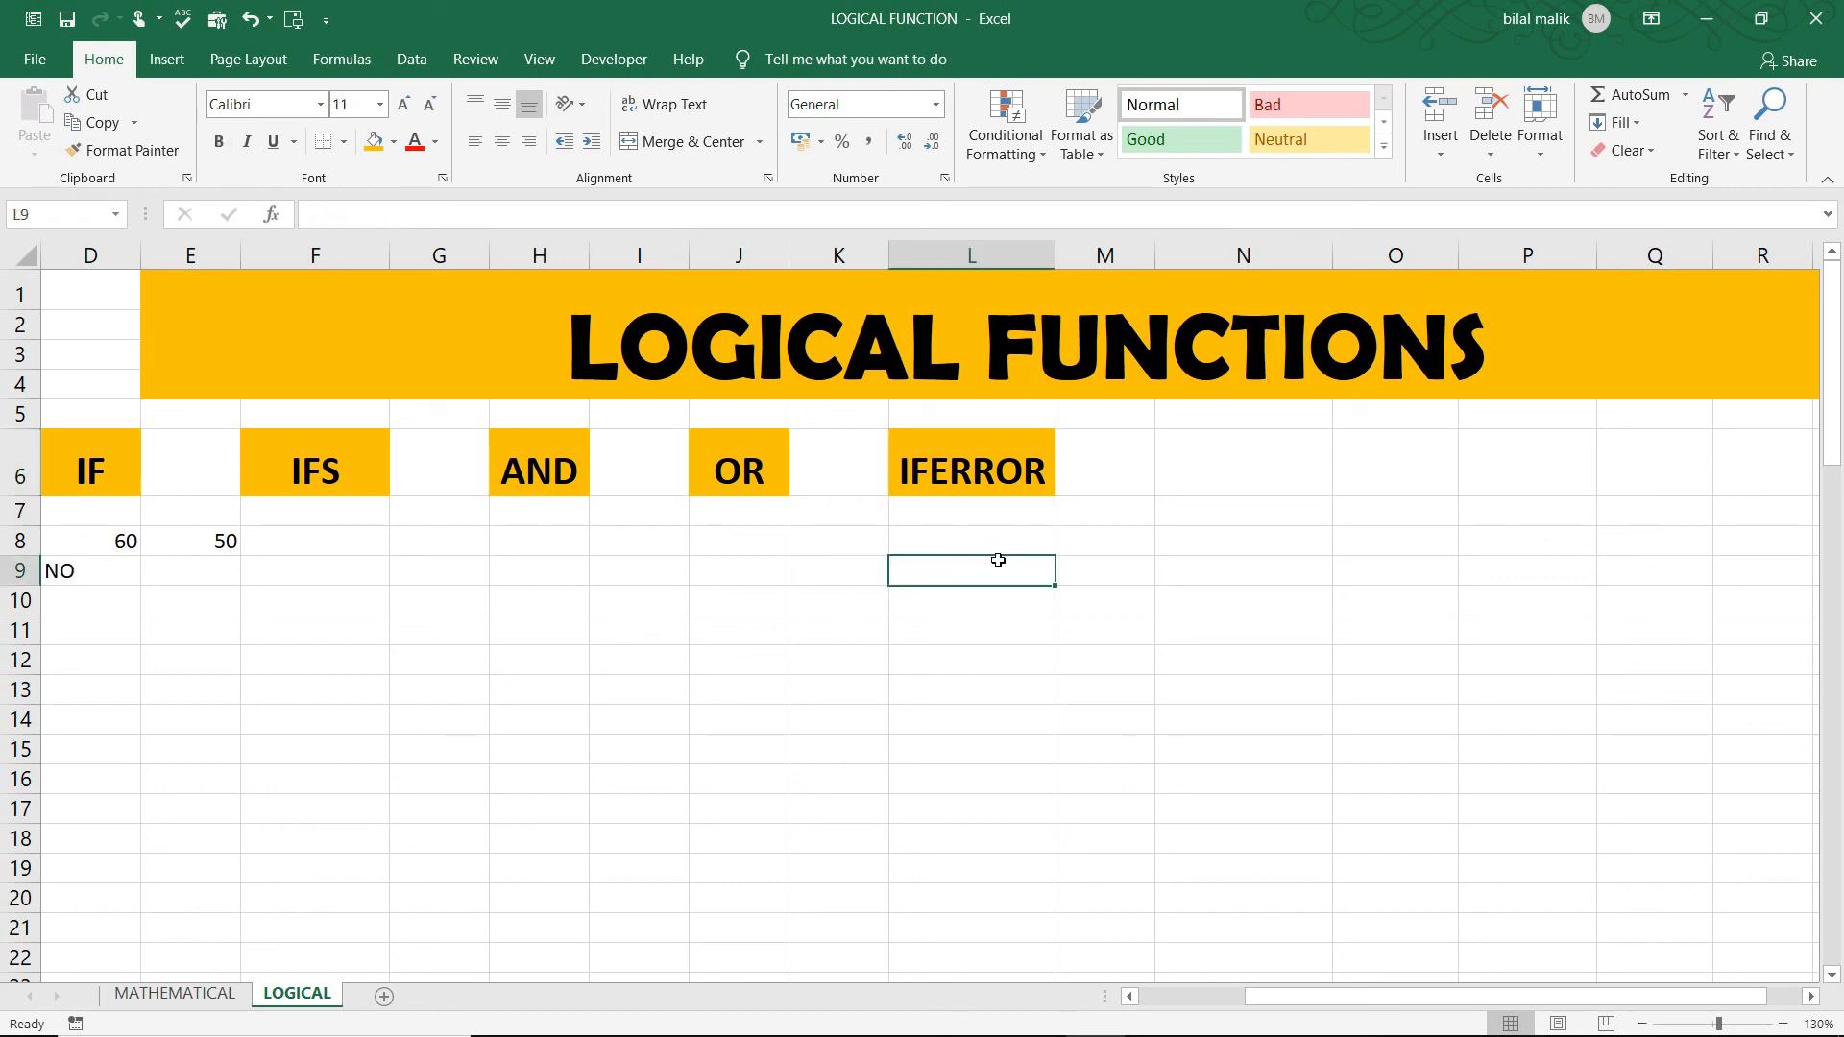
type("50")
key("Return")
type("0")
key("Return")
Step: Enter a formula in L11 that divides L9 by L10
type("=")
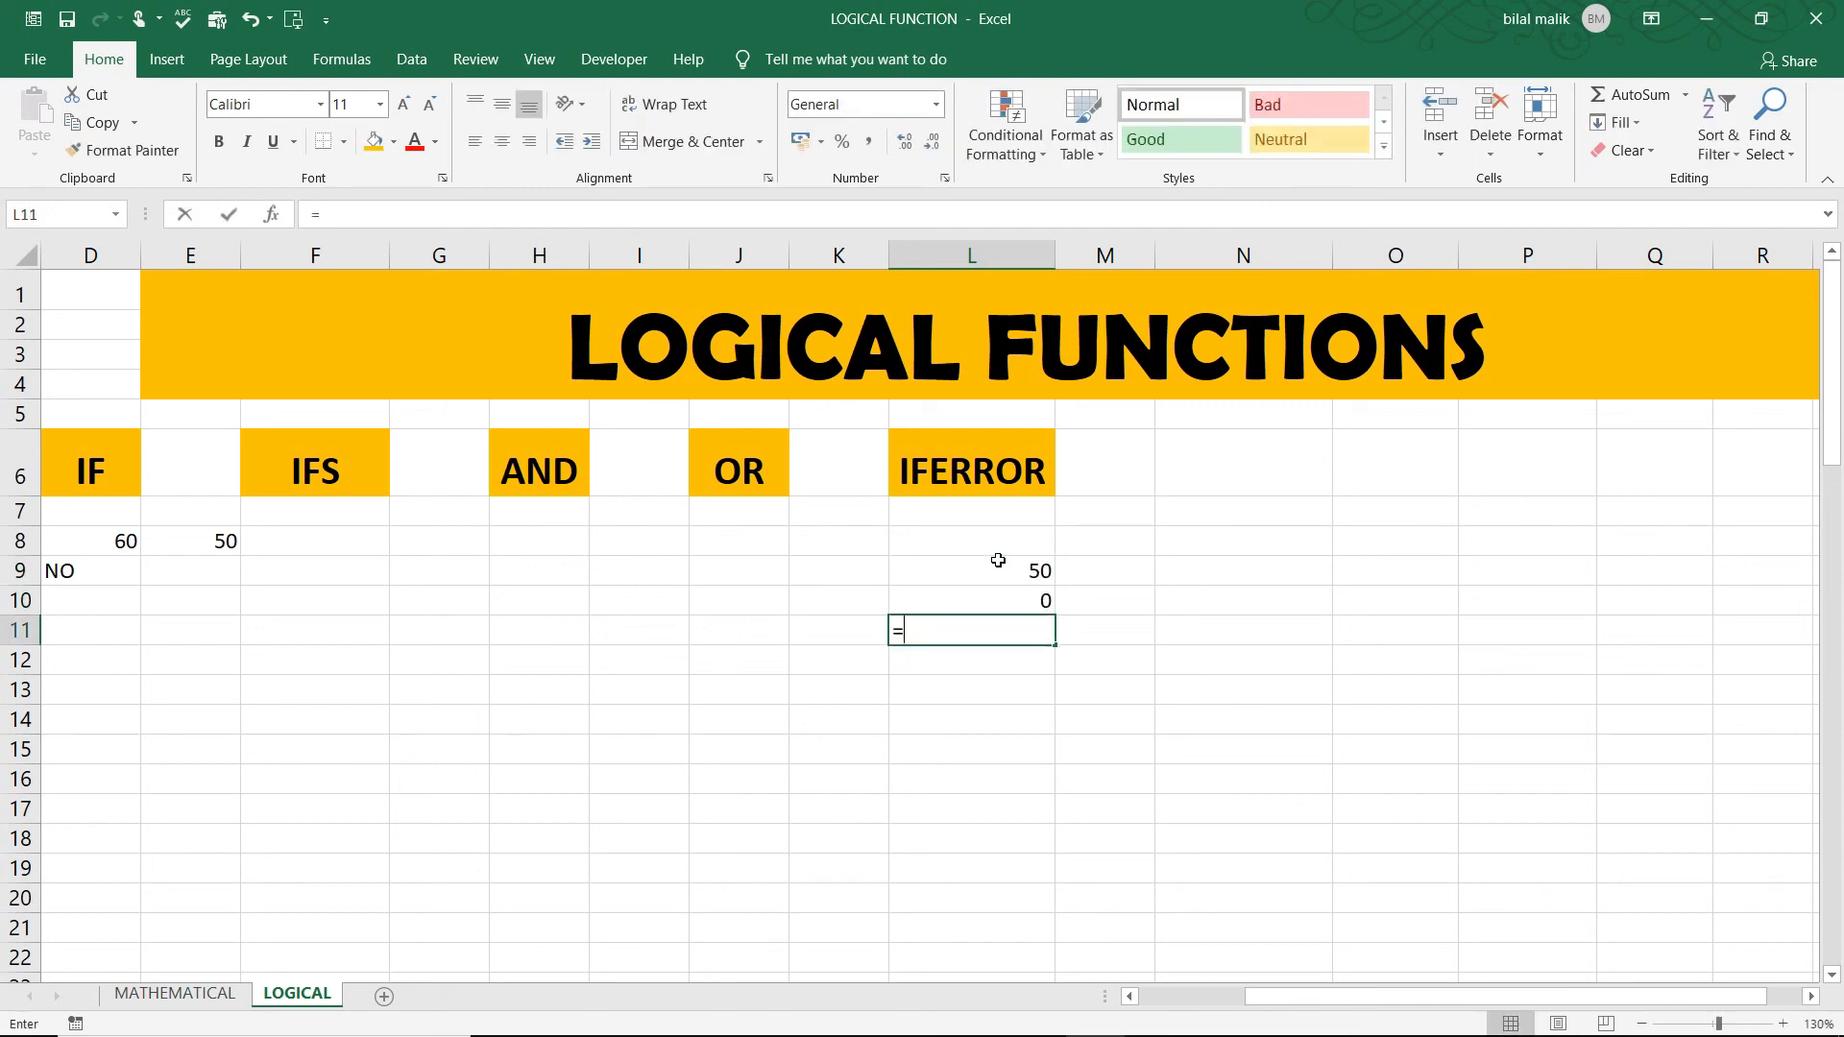
left_click(998, 565)
type("/")
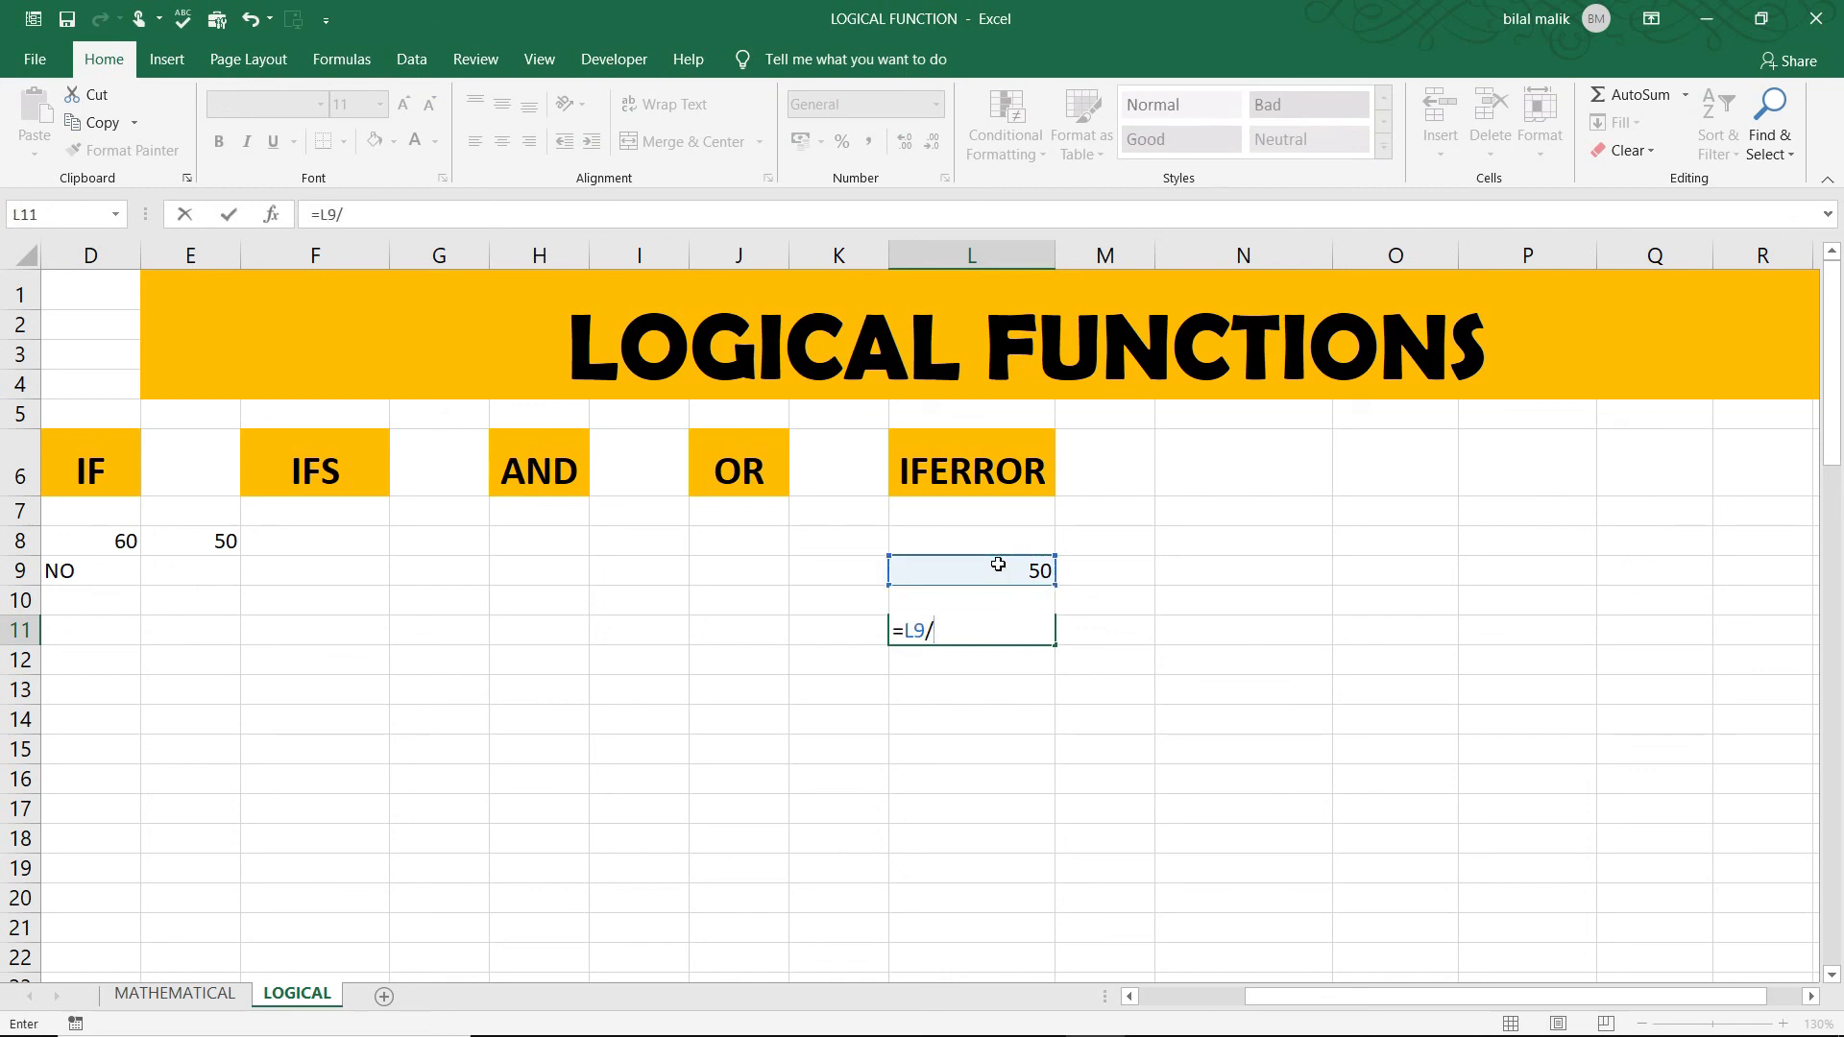
key("Down")
key("Up")
key("Up")
key("Return")
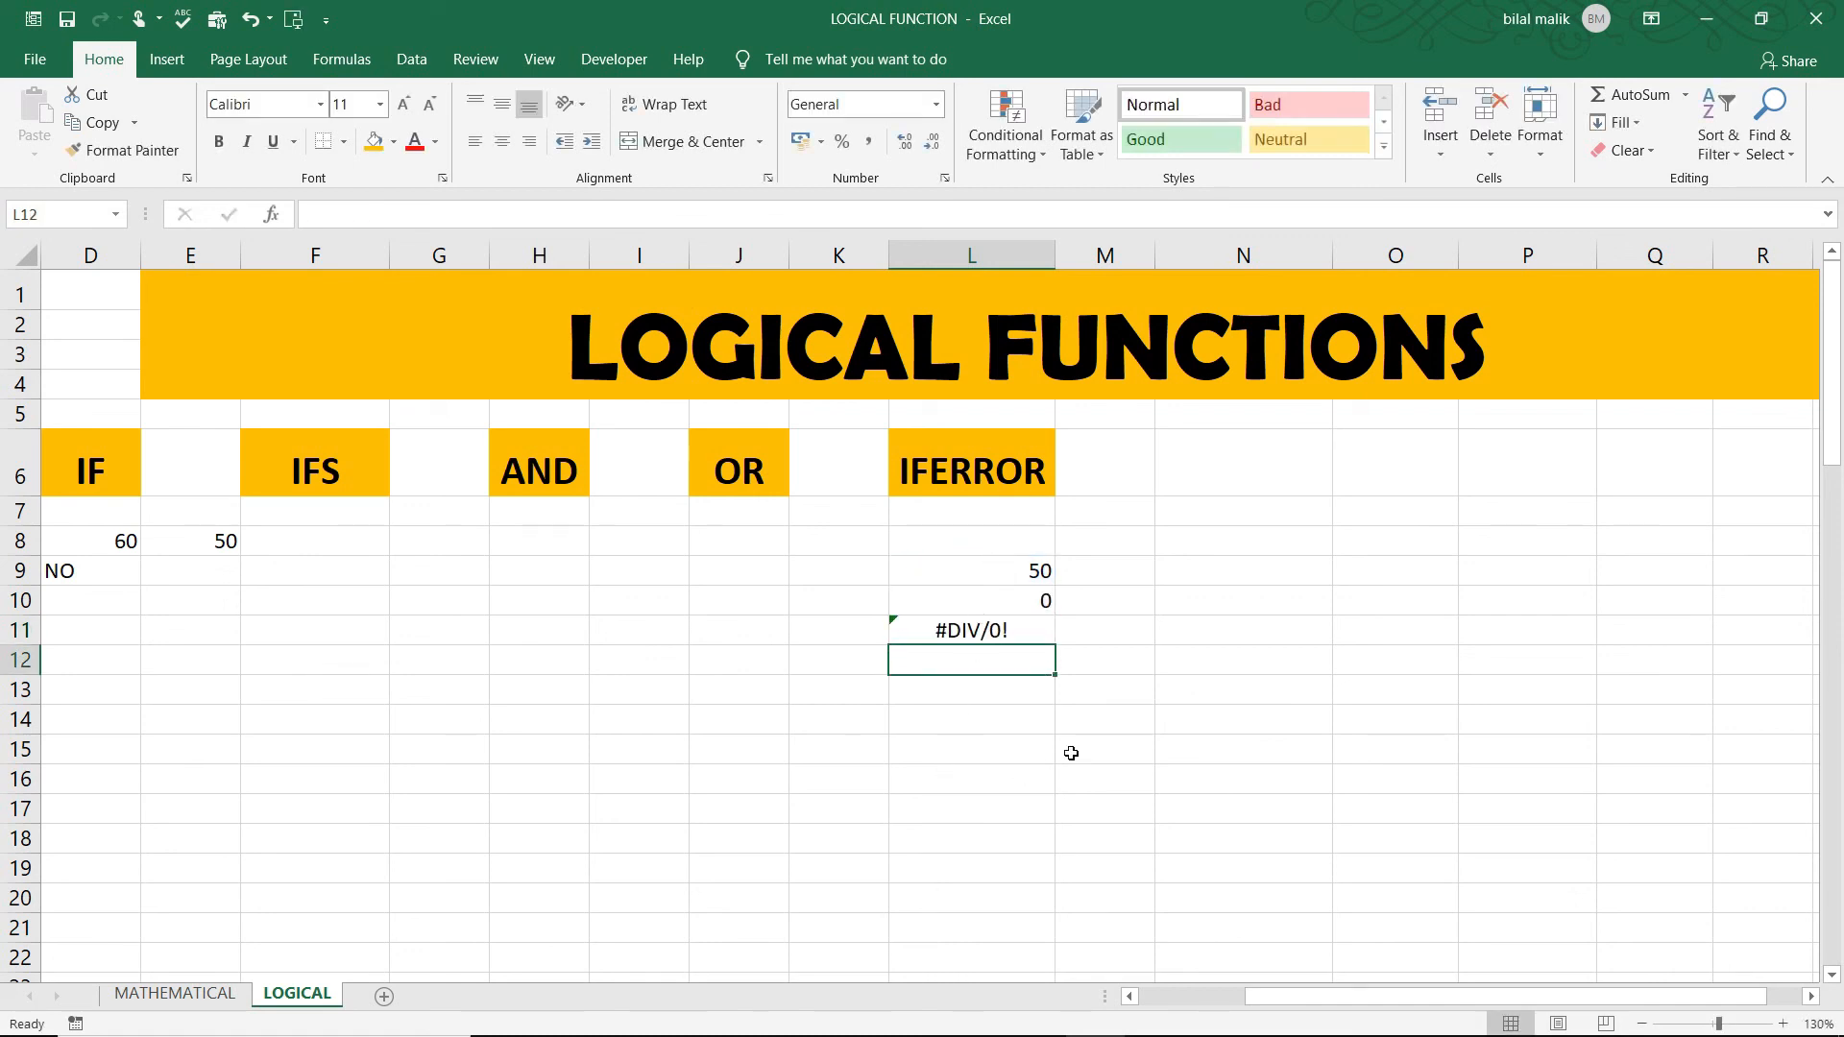
Step: Start wrapping the L9/L10 division in cell L11 in an IFERROR function
scroll(1072, 753, "up", 3, "ctrl")
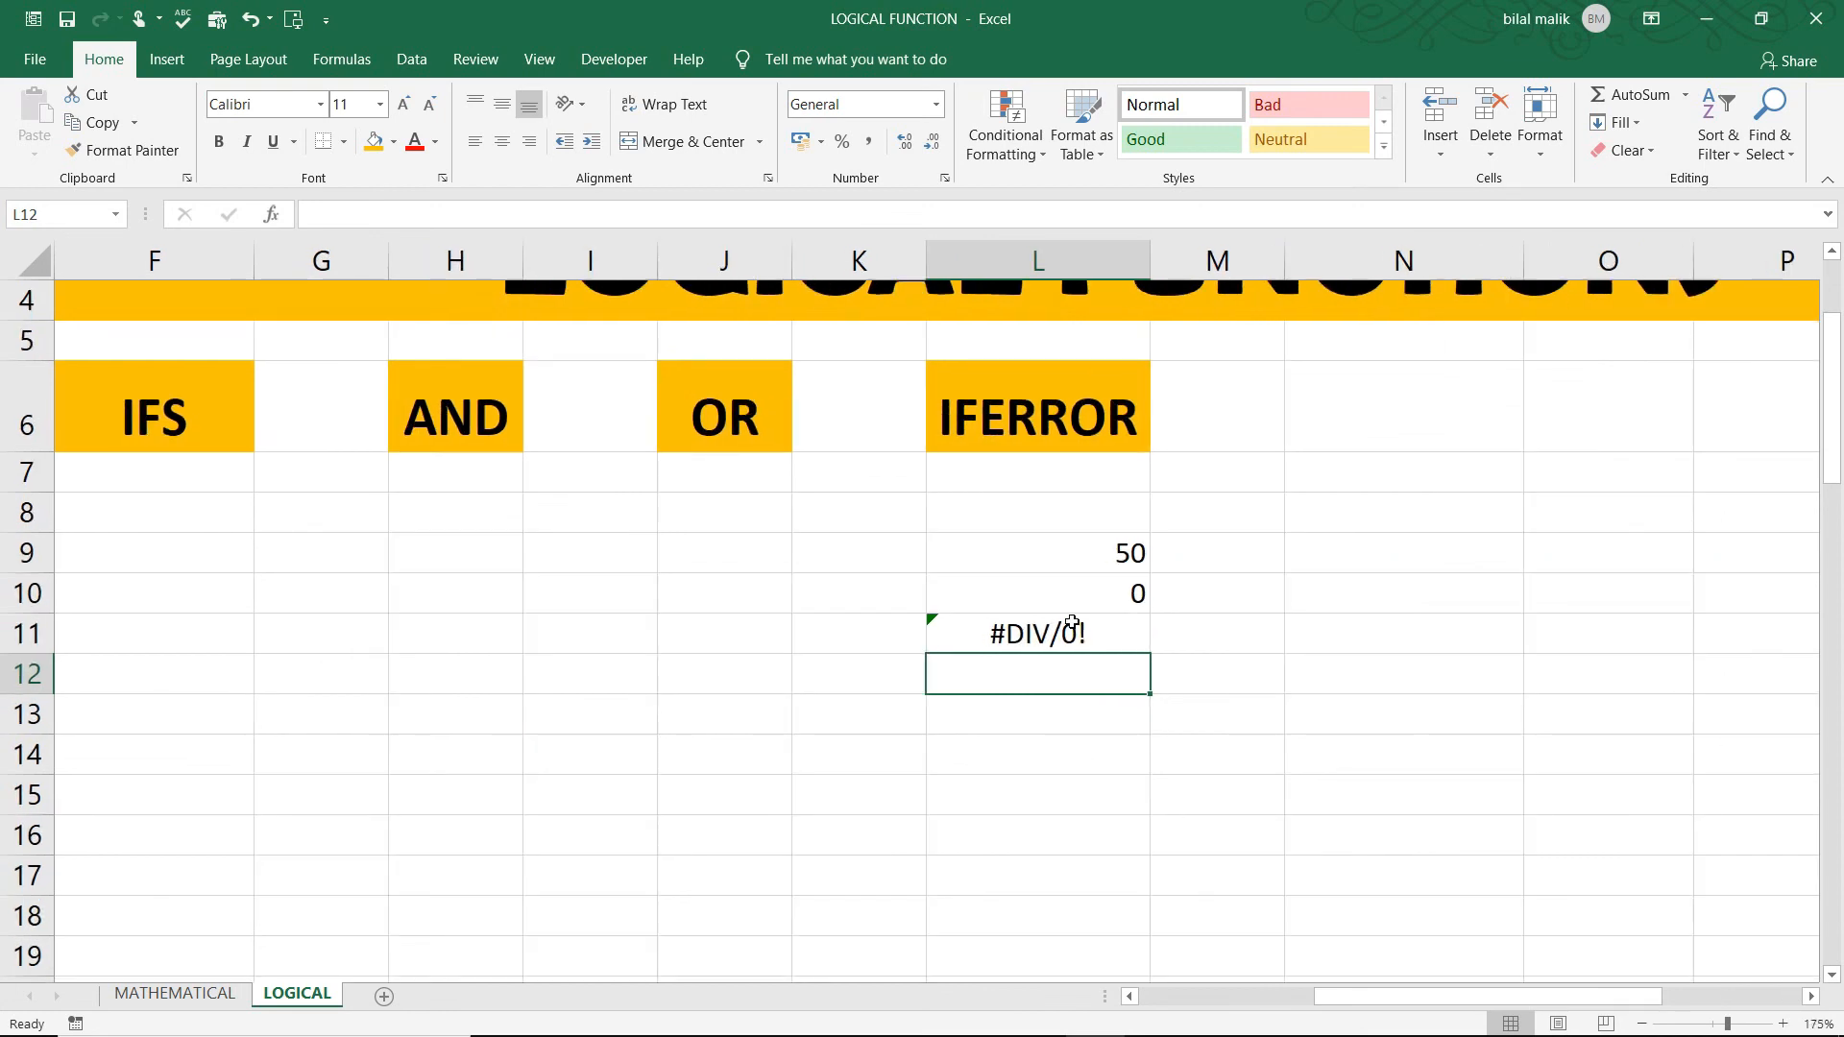
double_click(1072, 623)
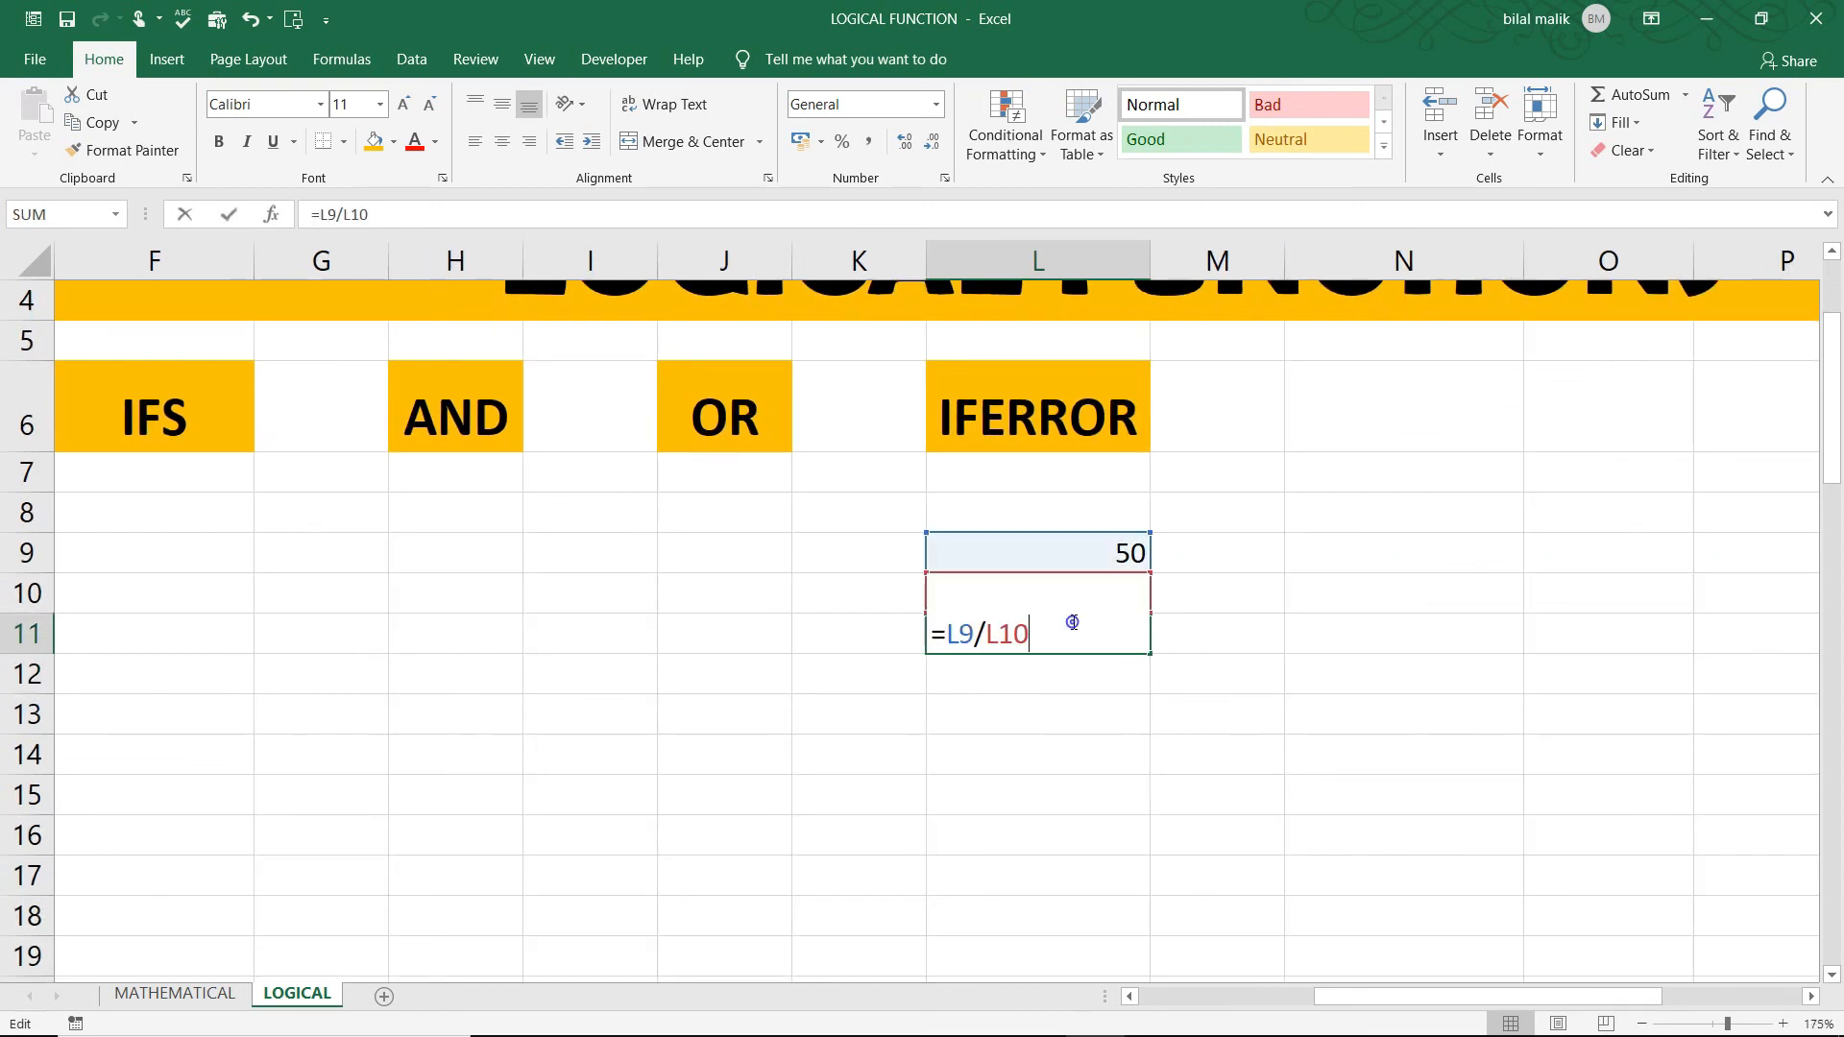
left_click(949, 634)
type("IFER")
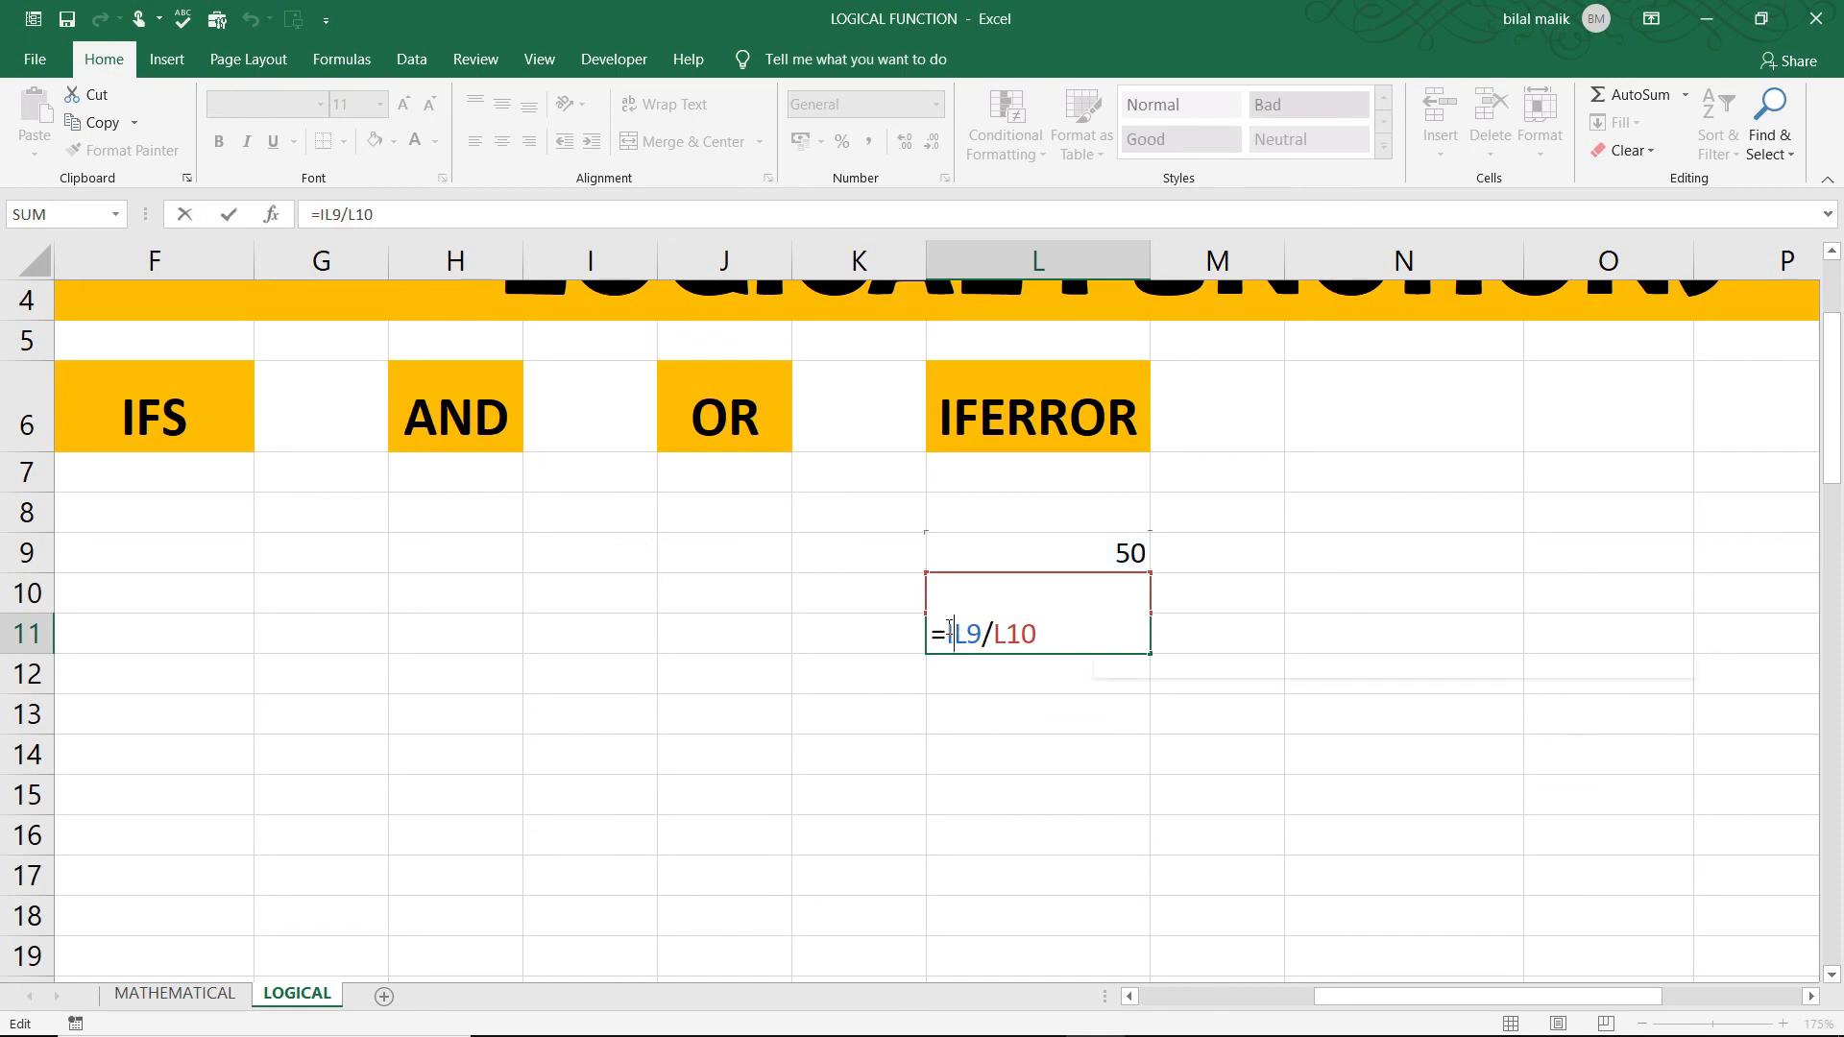
key("Tab")
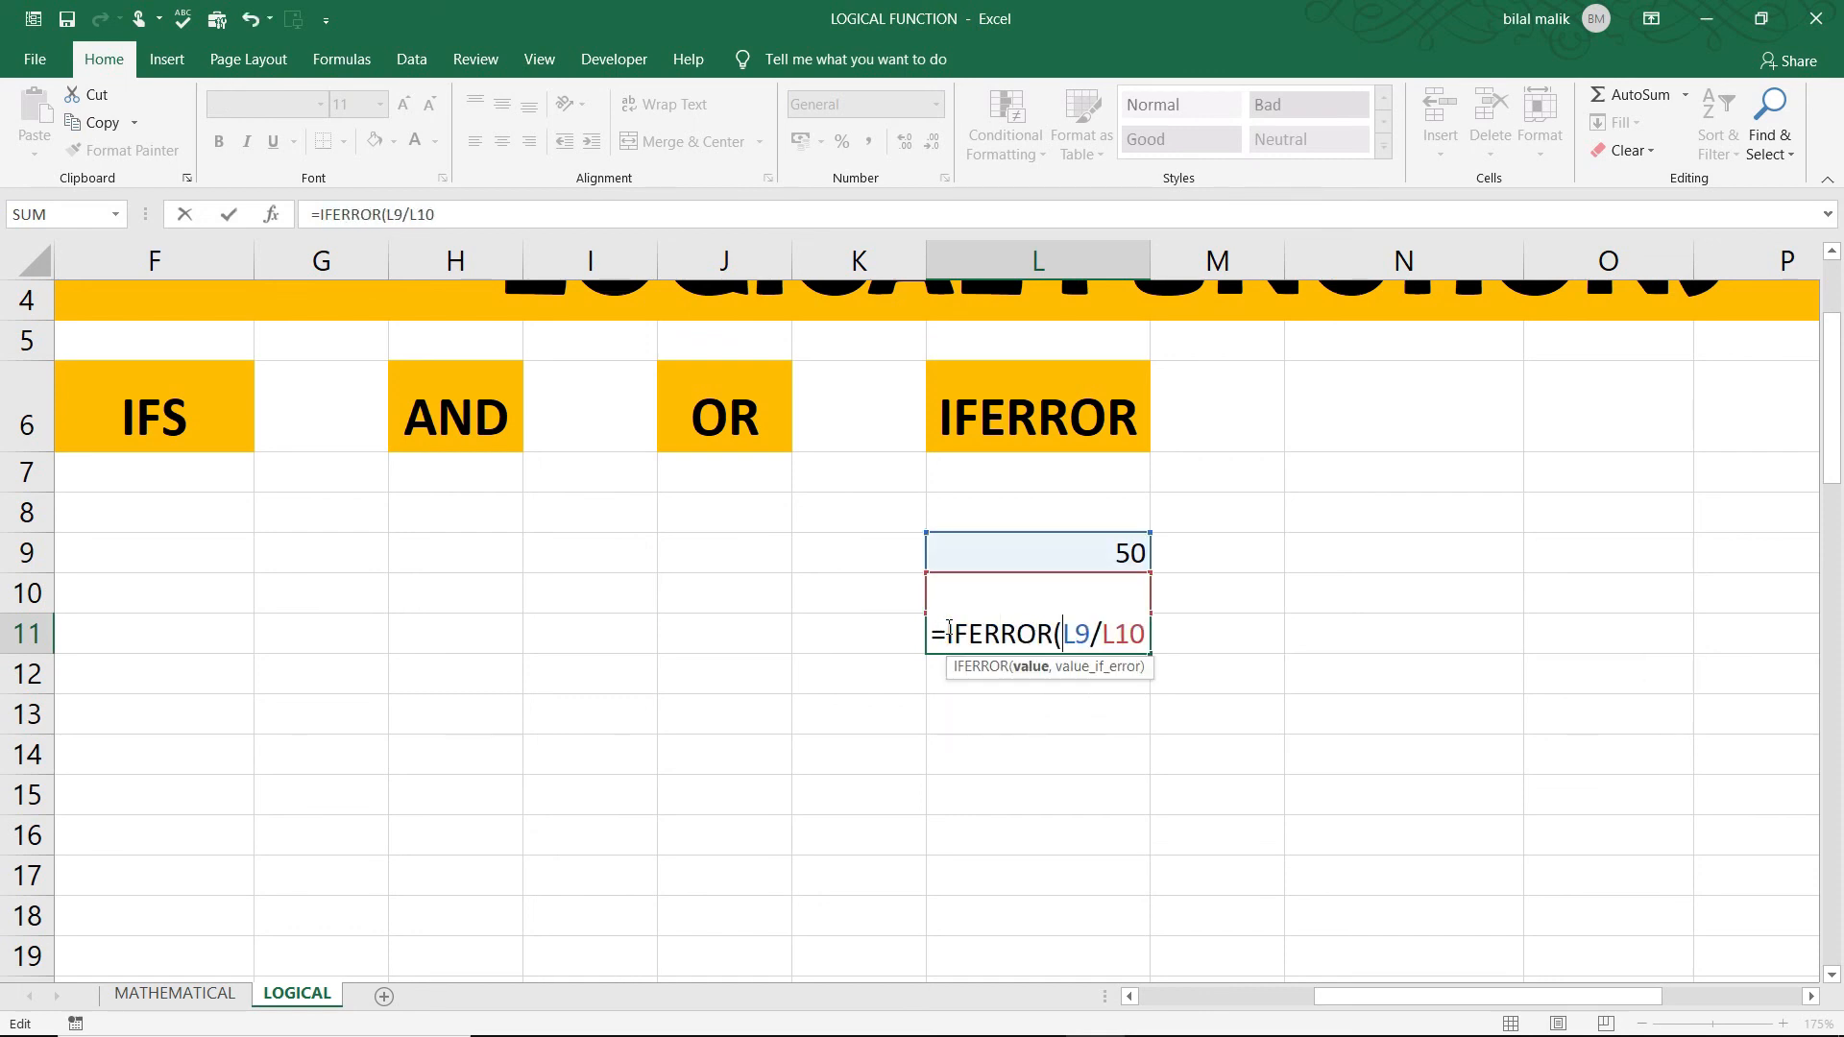
Step: Complete the IFERROR formula in L11 with "MISMATCH" as the value returned on error
left_click_drag(1146, 634, 1063, 634)
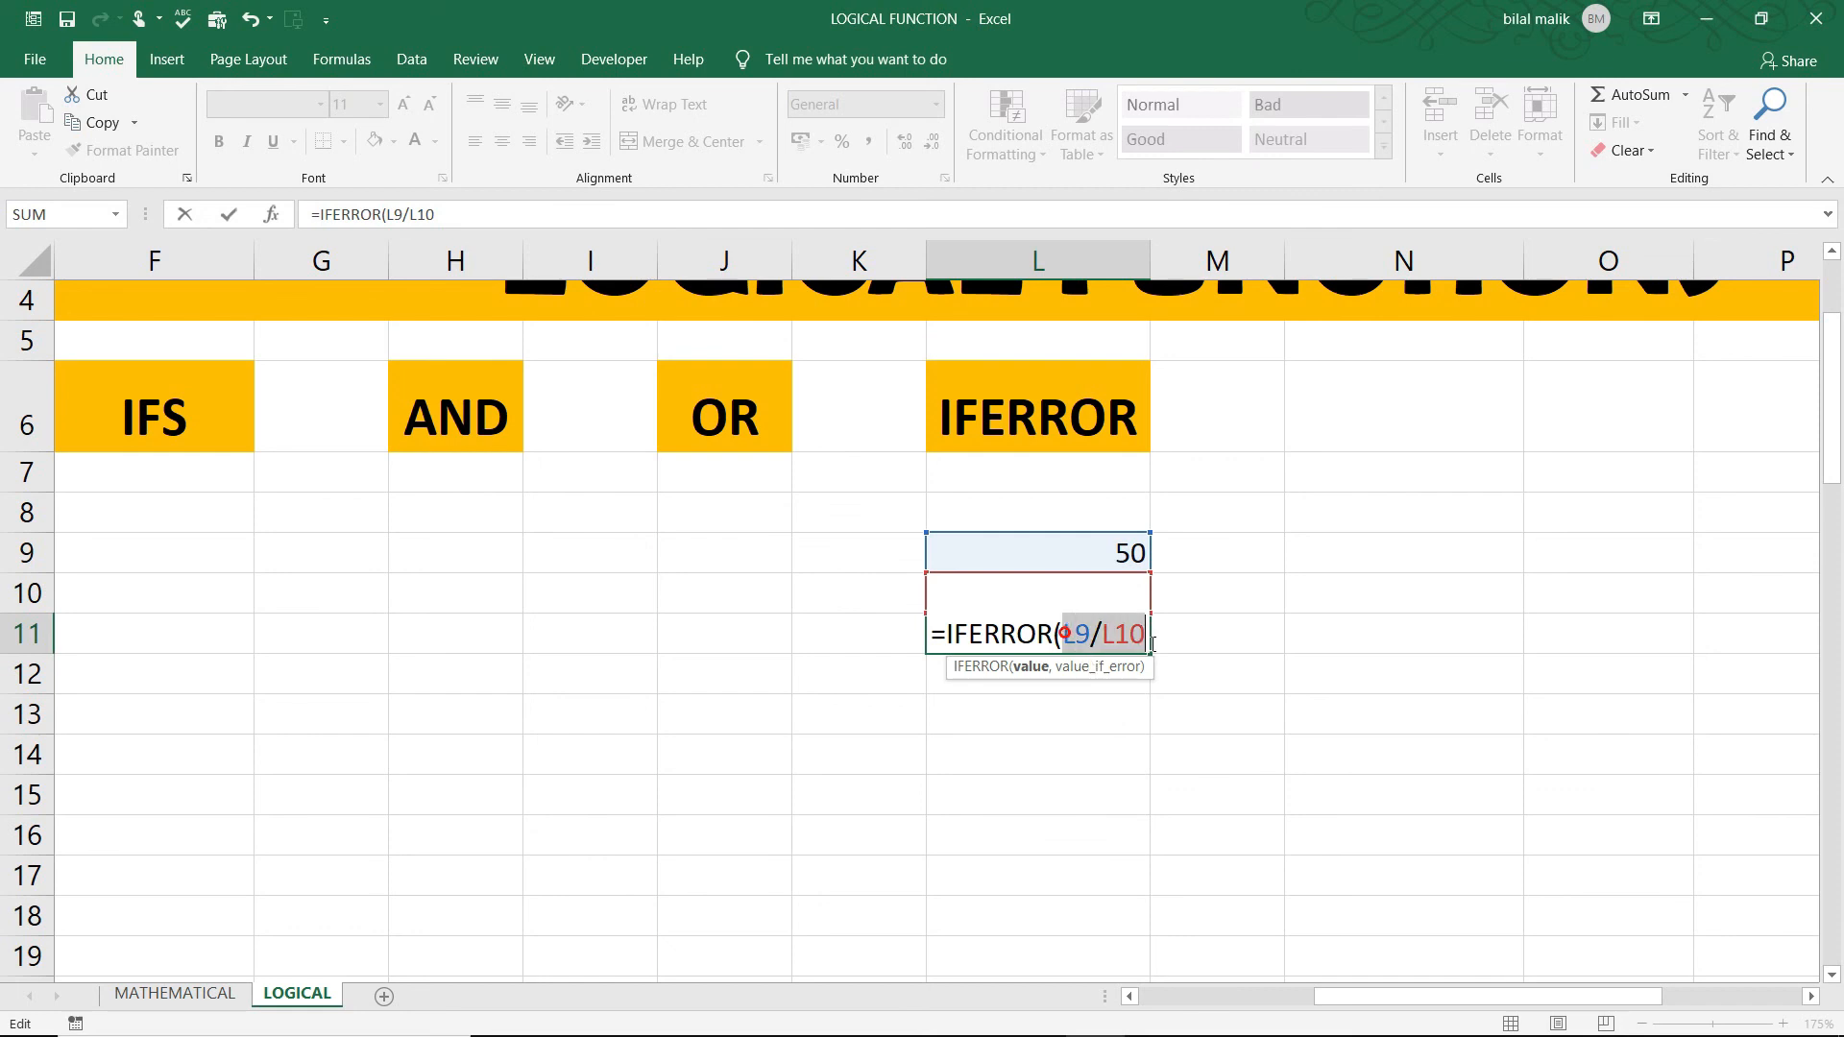
left_click(1147, 633)
type(",")
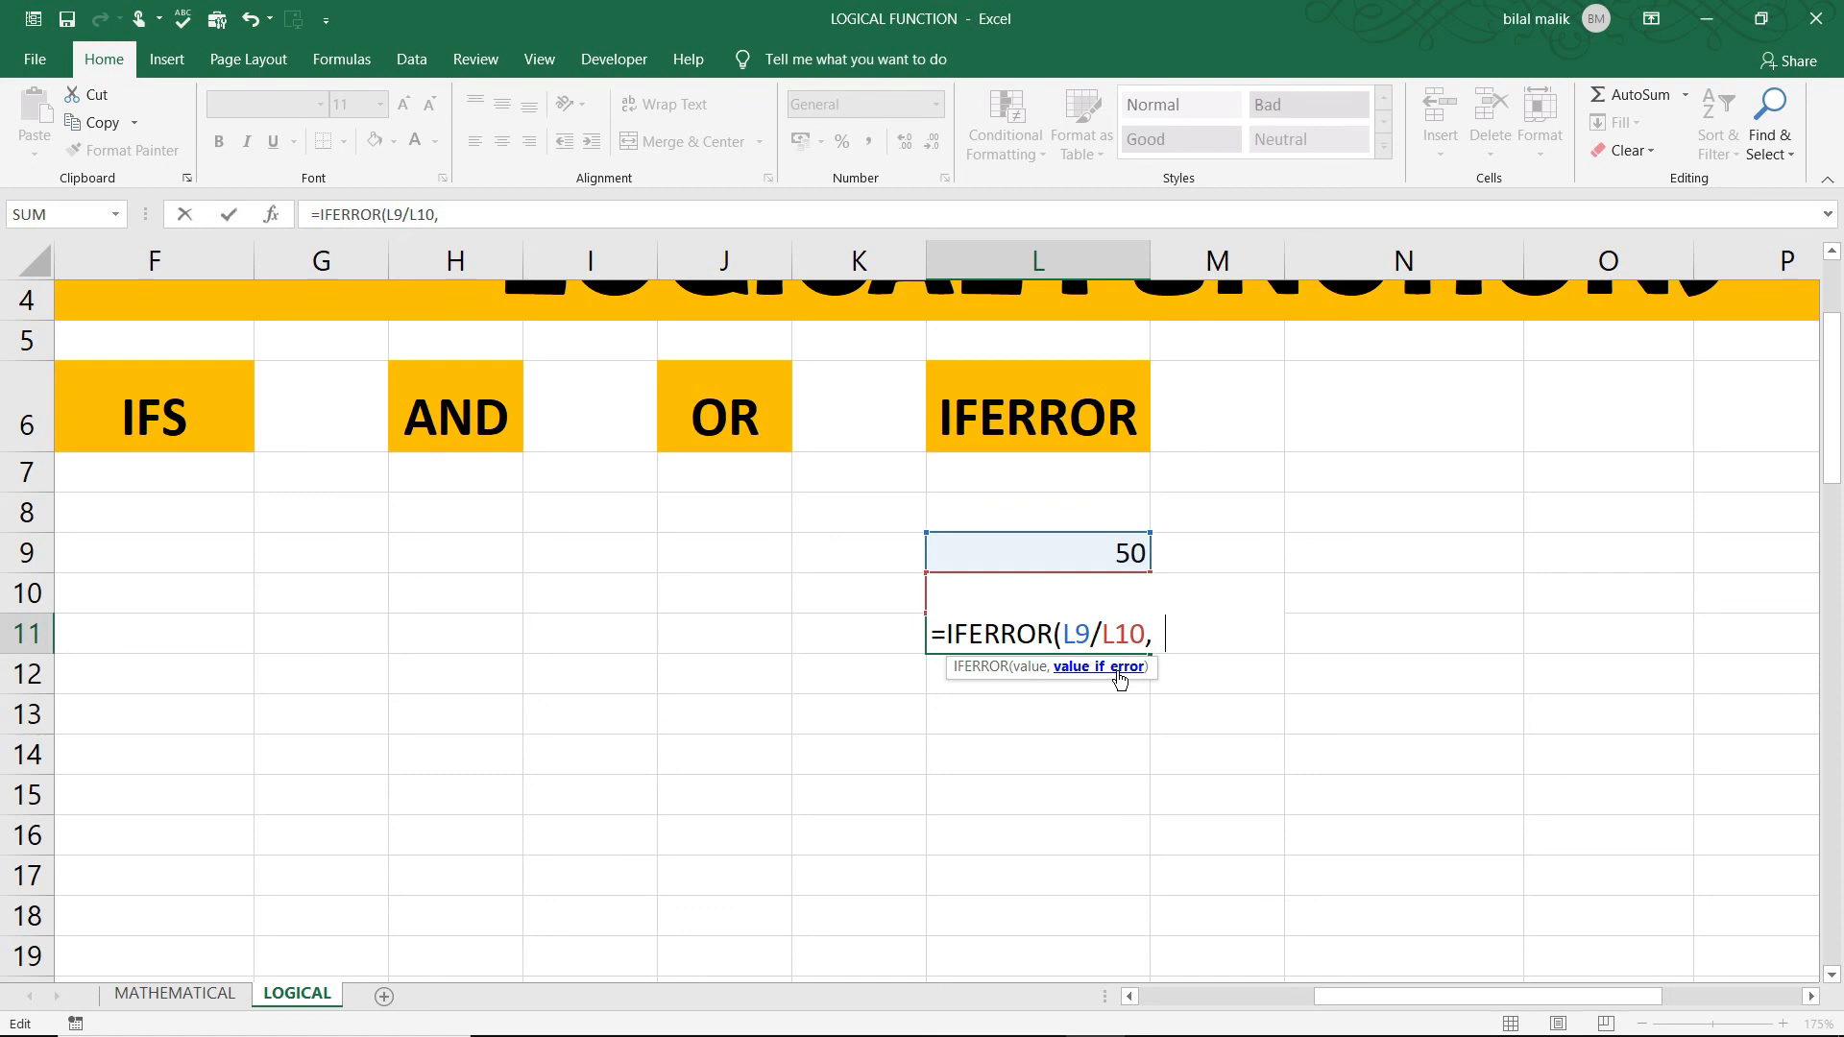
type("\"MISMATC")
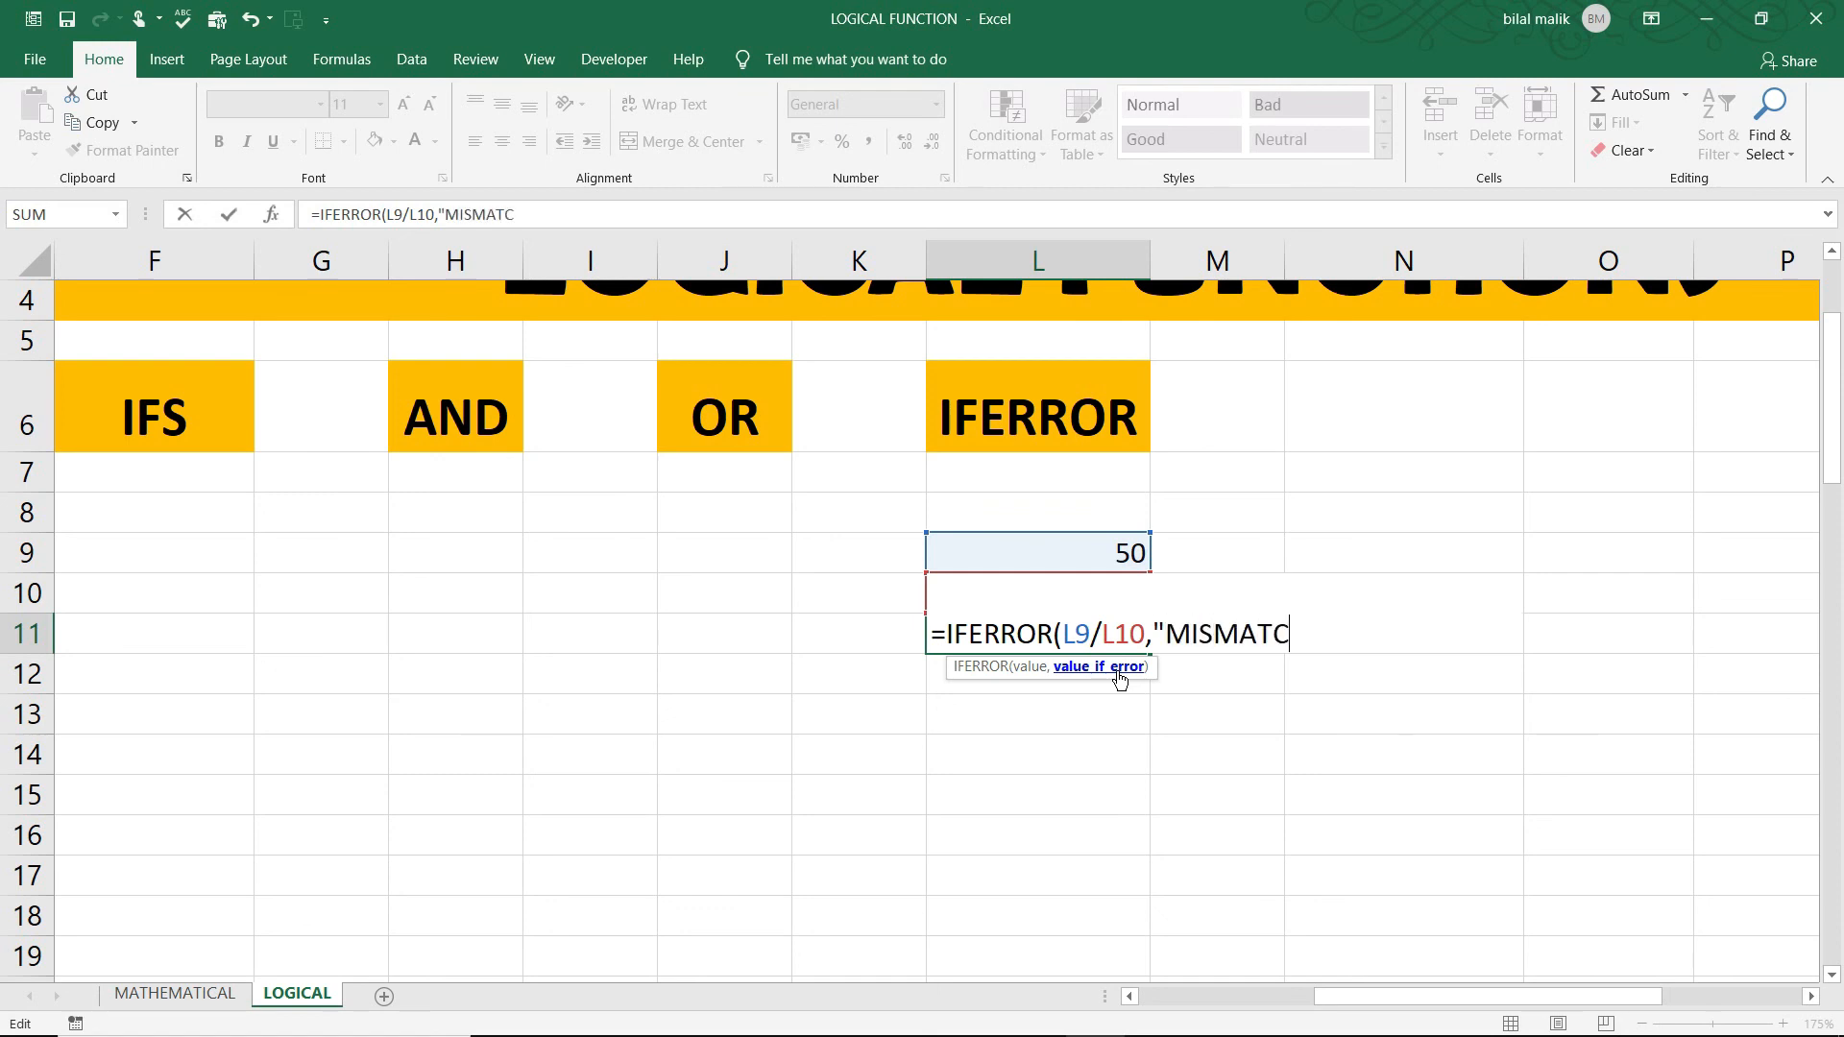
type("H\"")
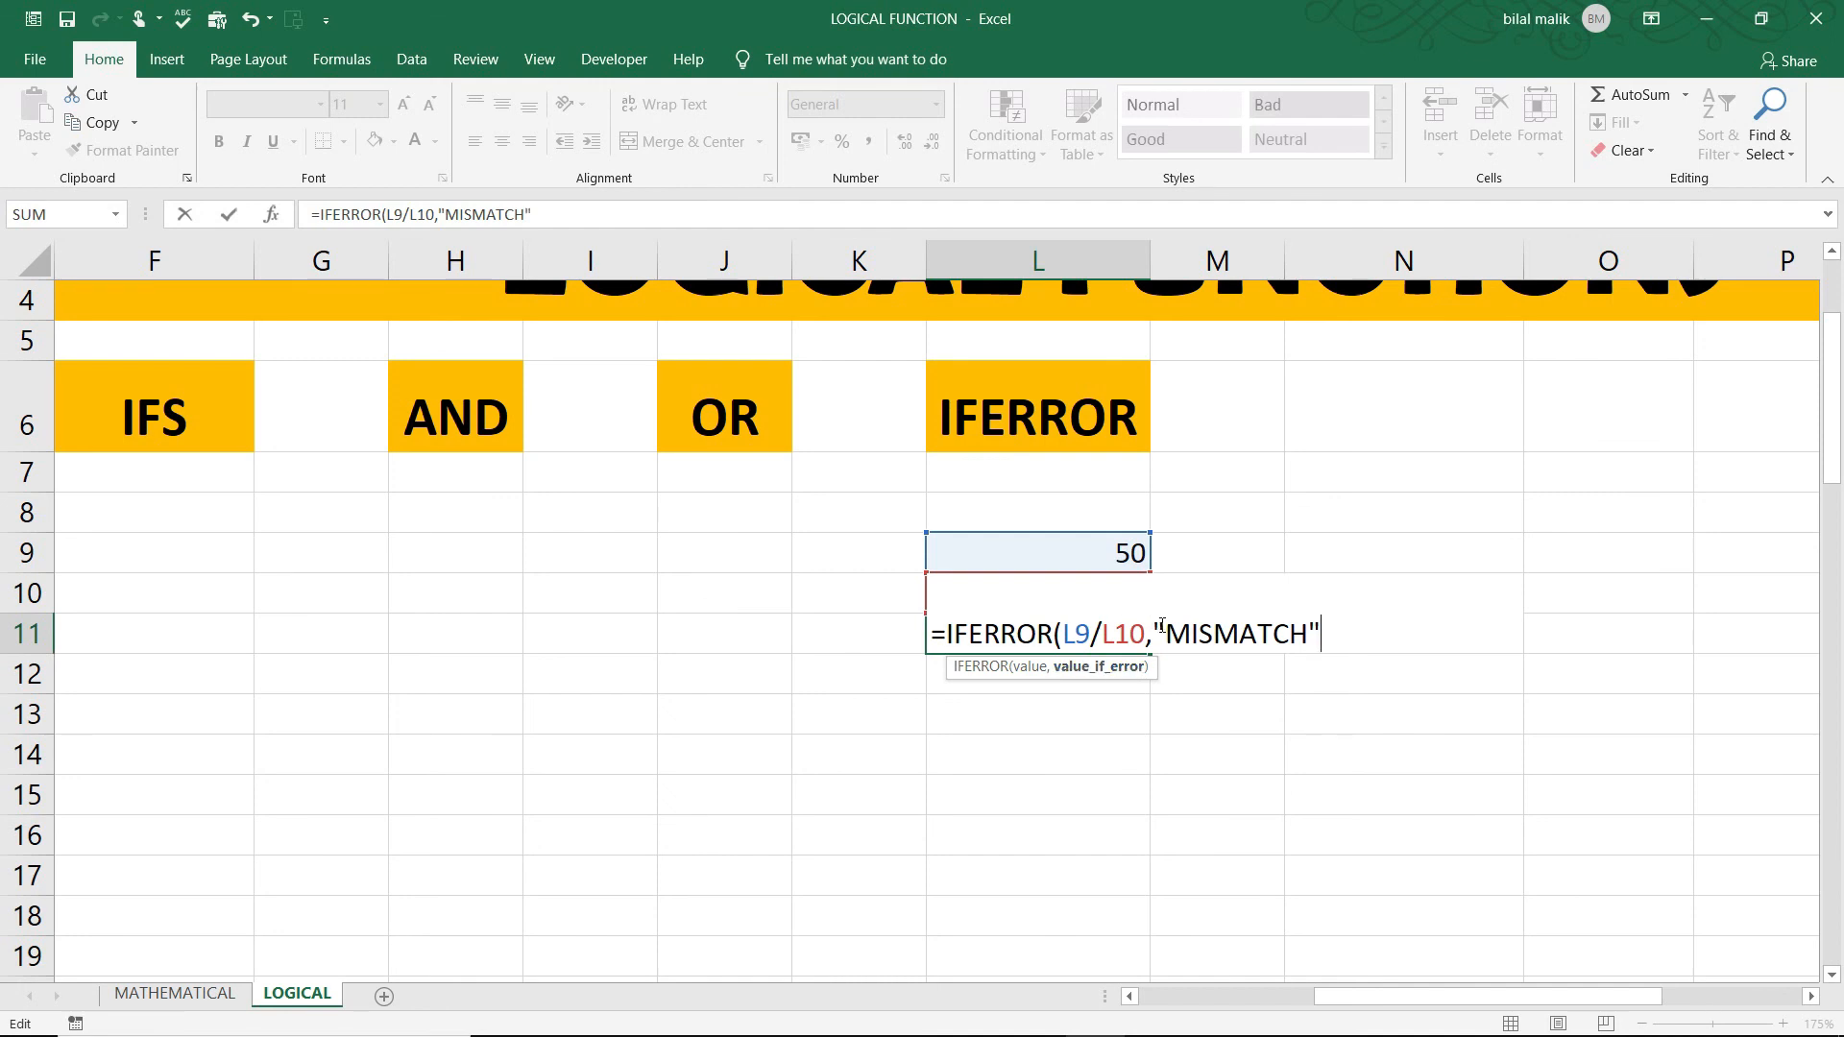
type(")")
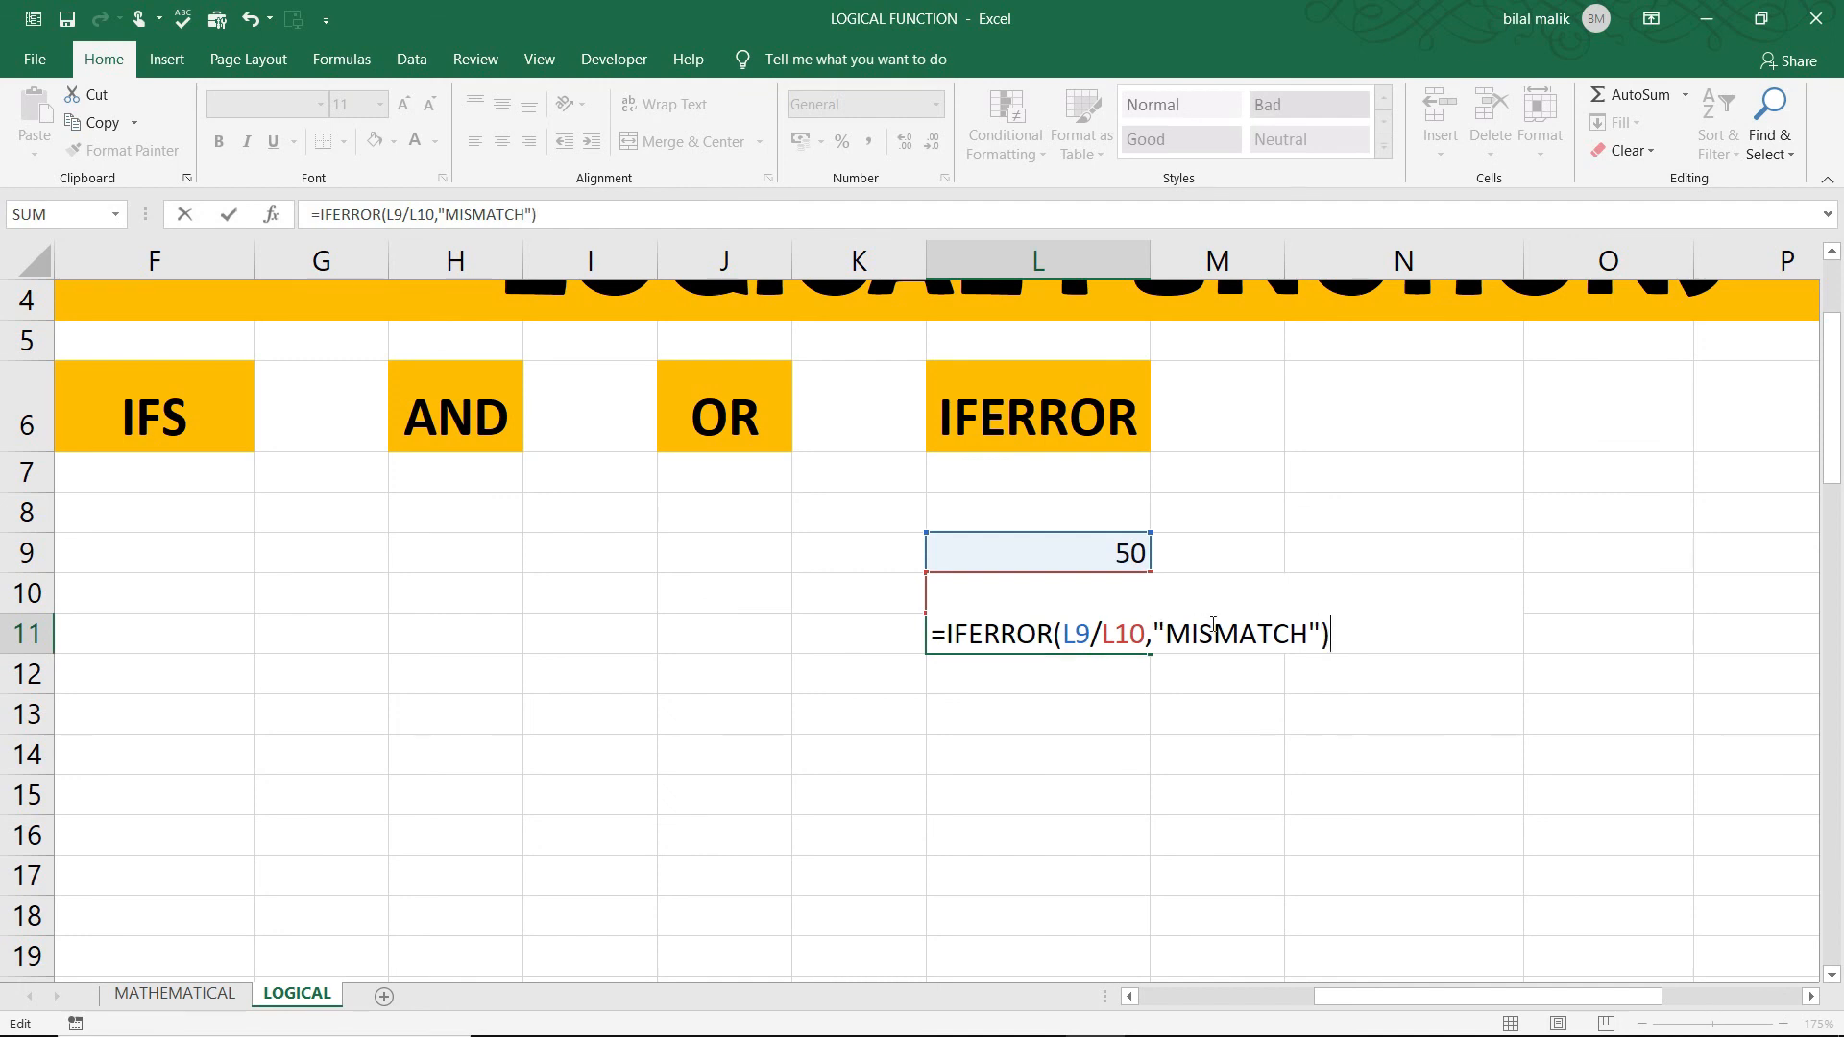
key("Return")
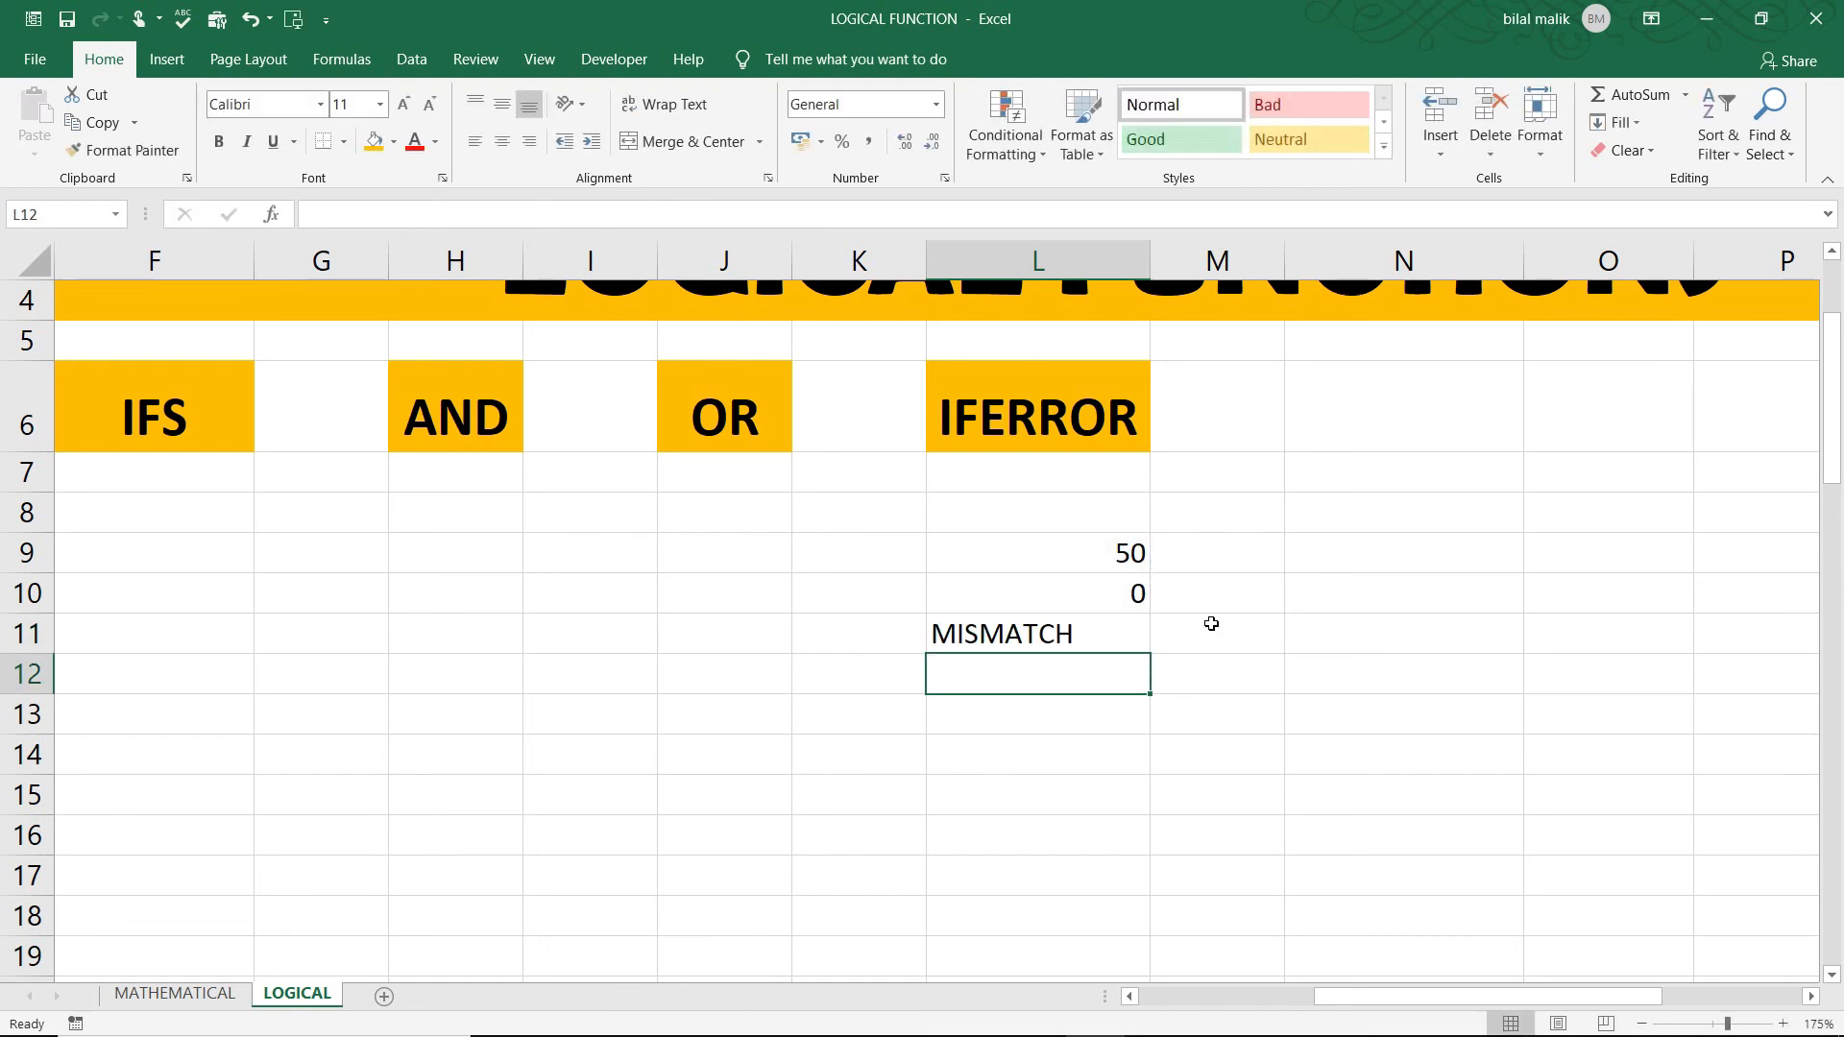
Step: Test the IFERROR formula by setting L10 to 2, then back to 0
left_click(1045, 607)
type("1")
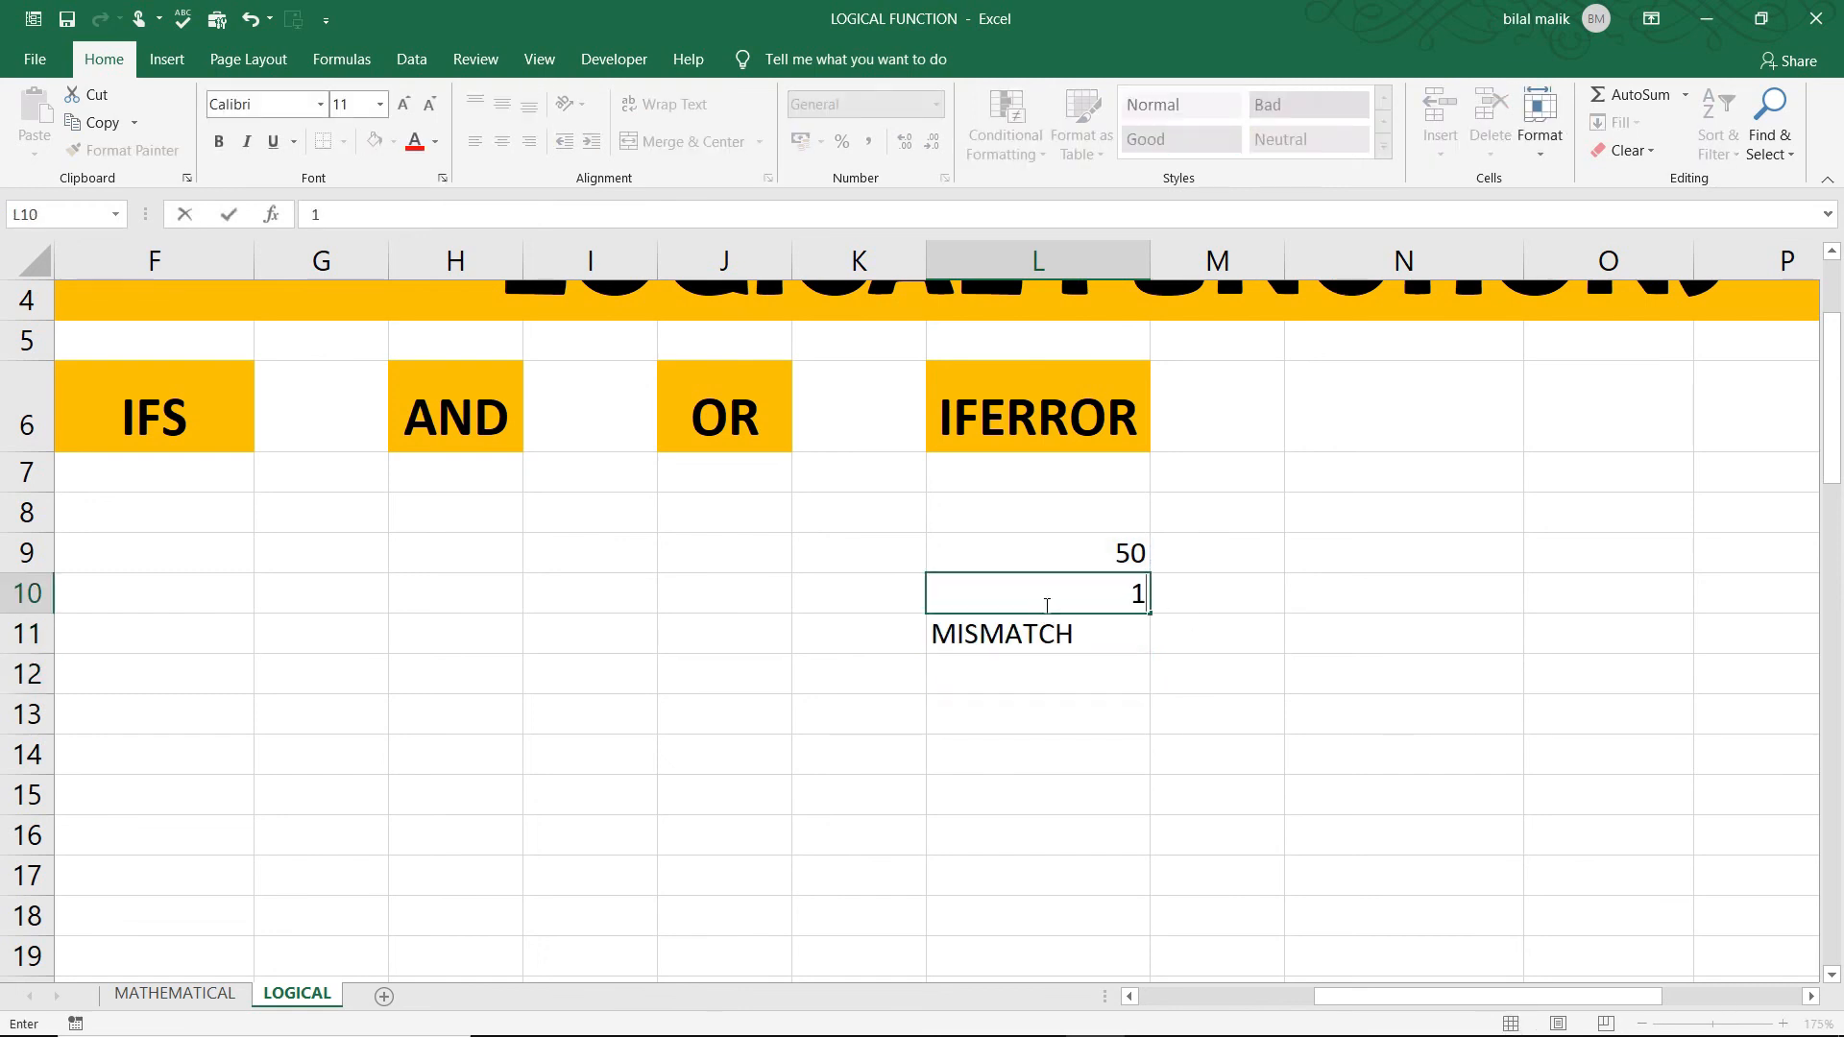
type("2")
key("Return")
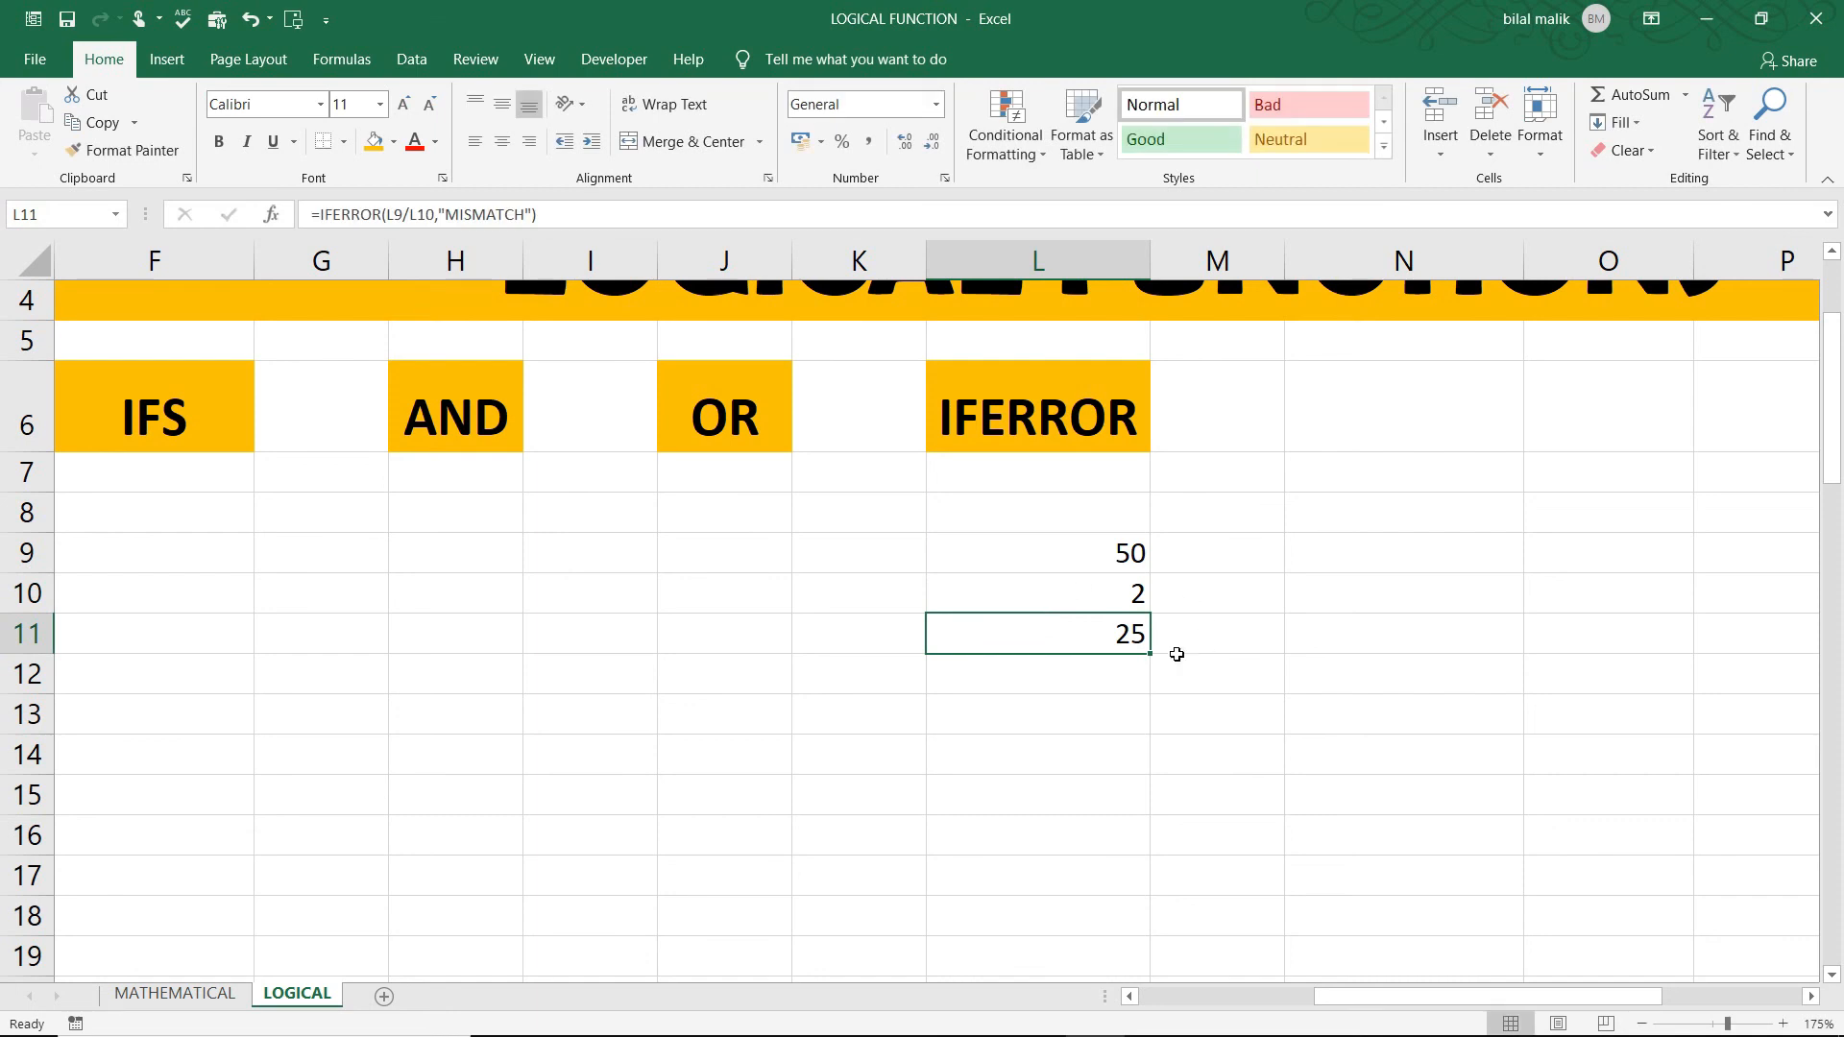
left_click(1110, 589)
type("0")
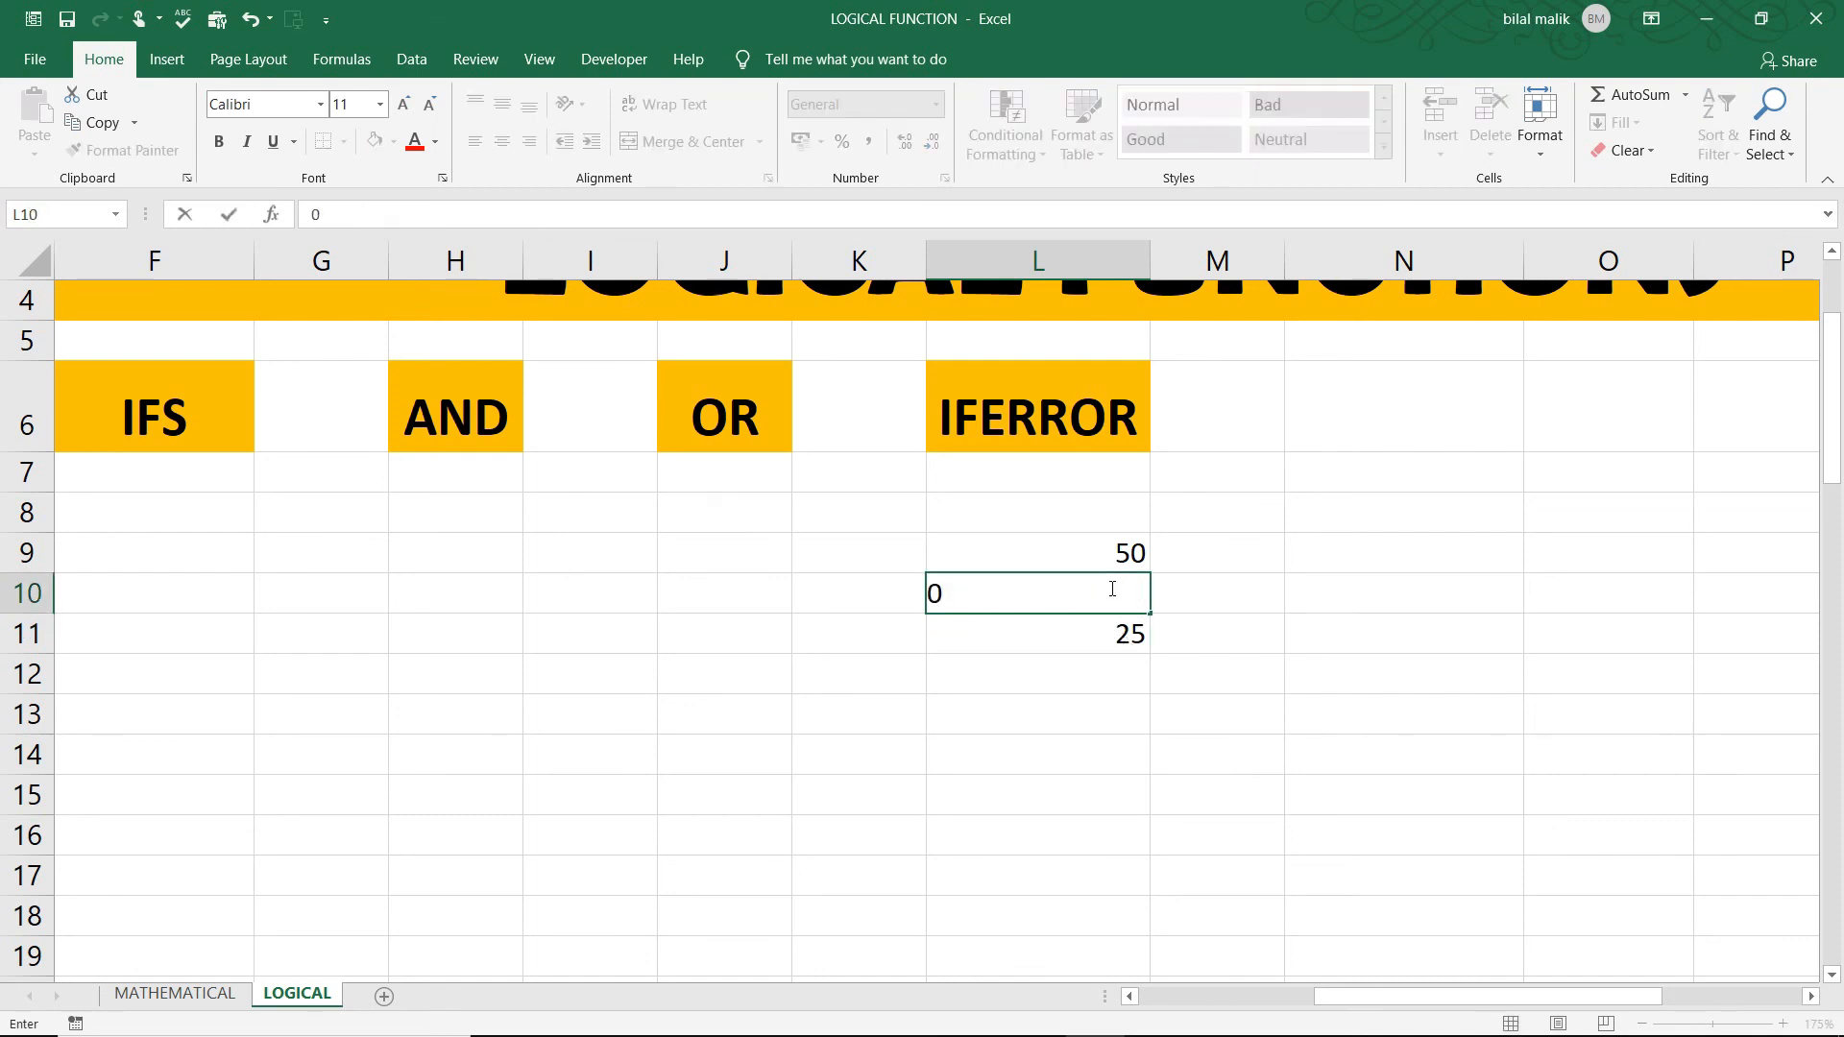
key("Return")
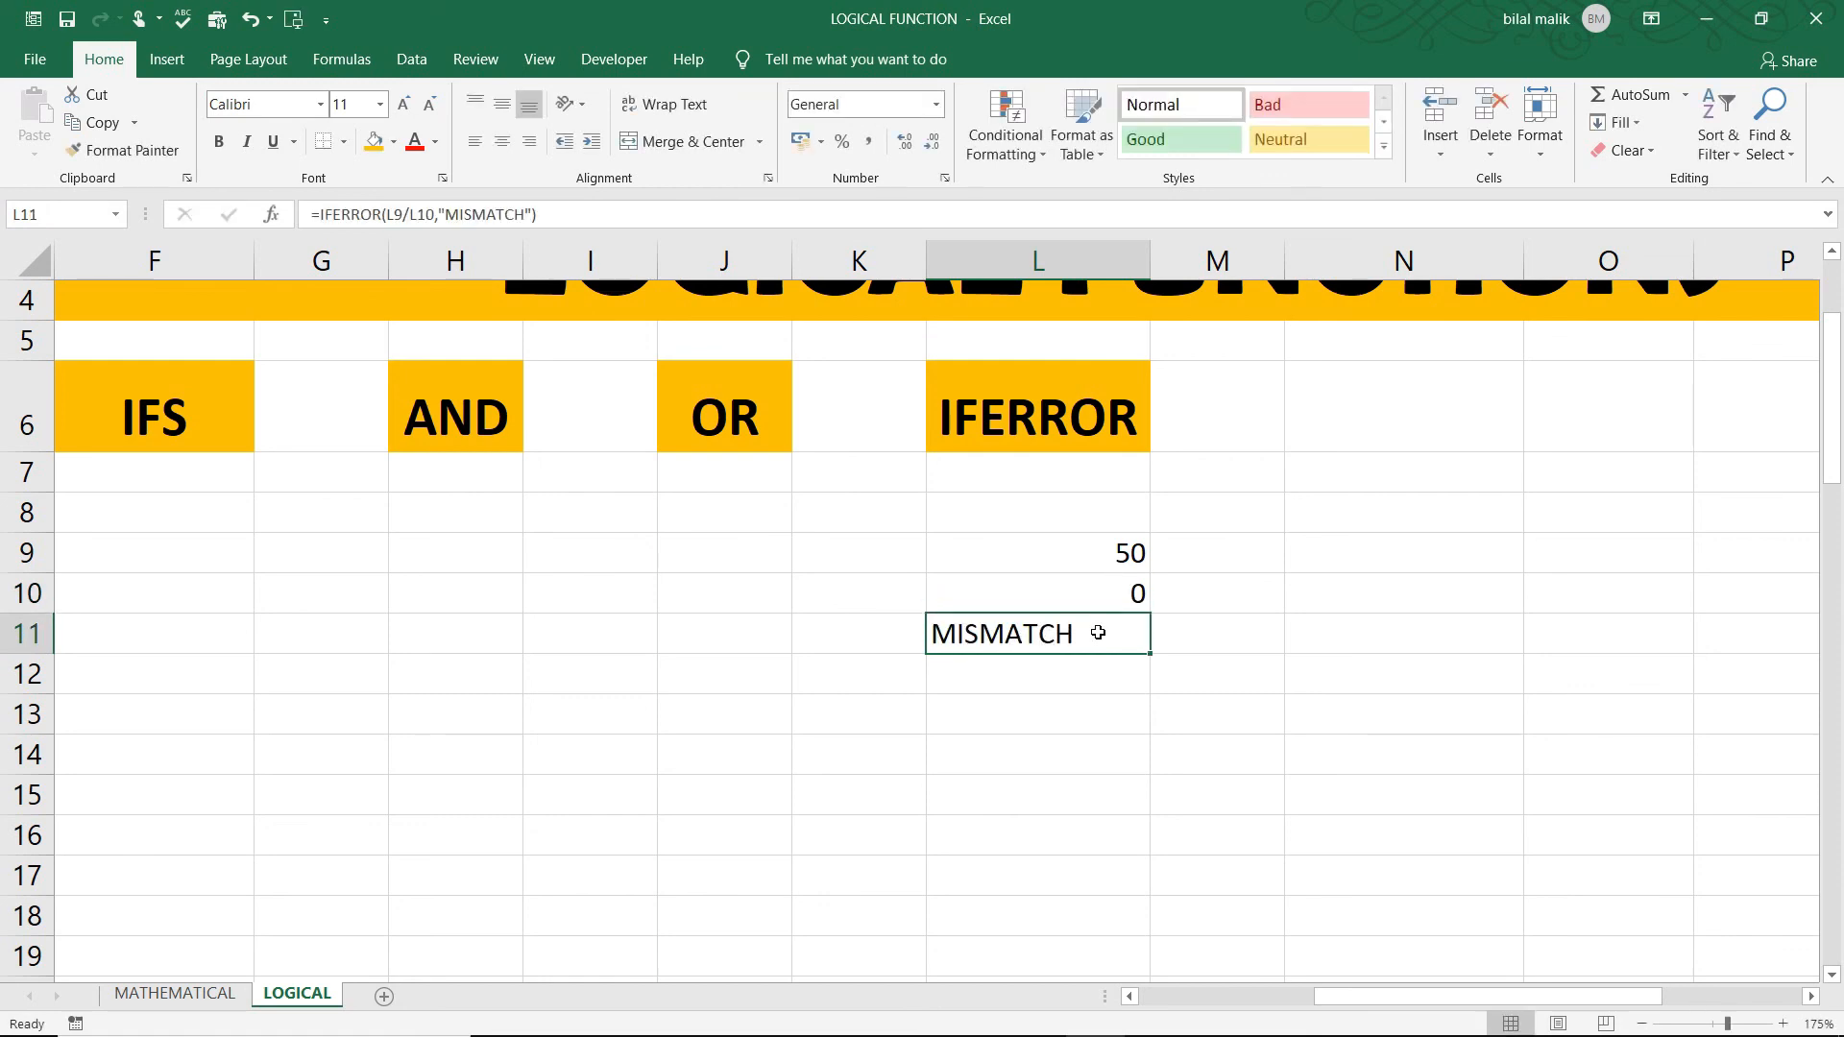
Step: Look over the logical function headings in row 6 once more, from IF through IFS, AND and OR to IFERROR
left_click(755, 442)
key("Left")
key("Left")
key("Left")
key("Left")
key("Left")
key("Right")
key("Right")
key("Right")
key("Right")
key("Right")
key("Right")
key("Right")
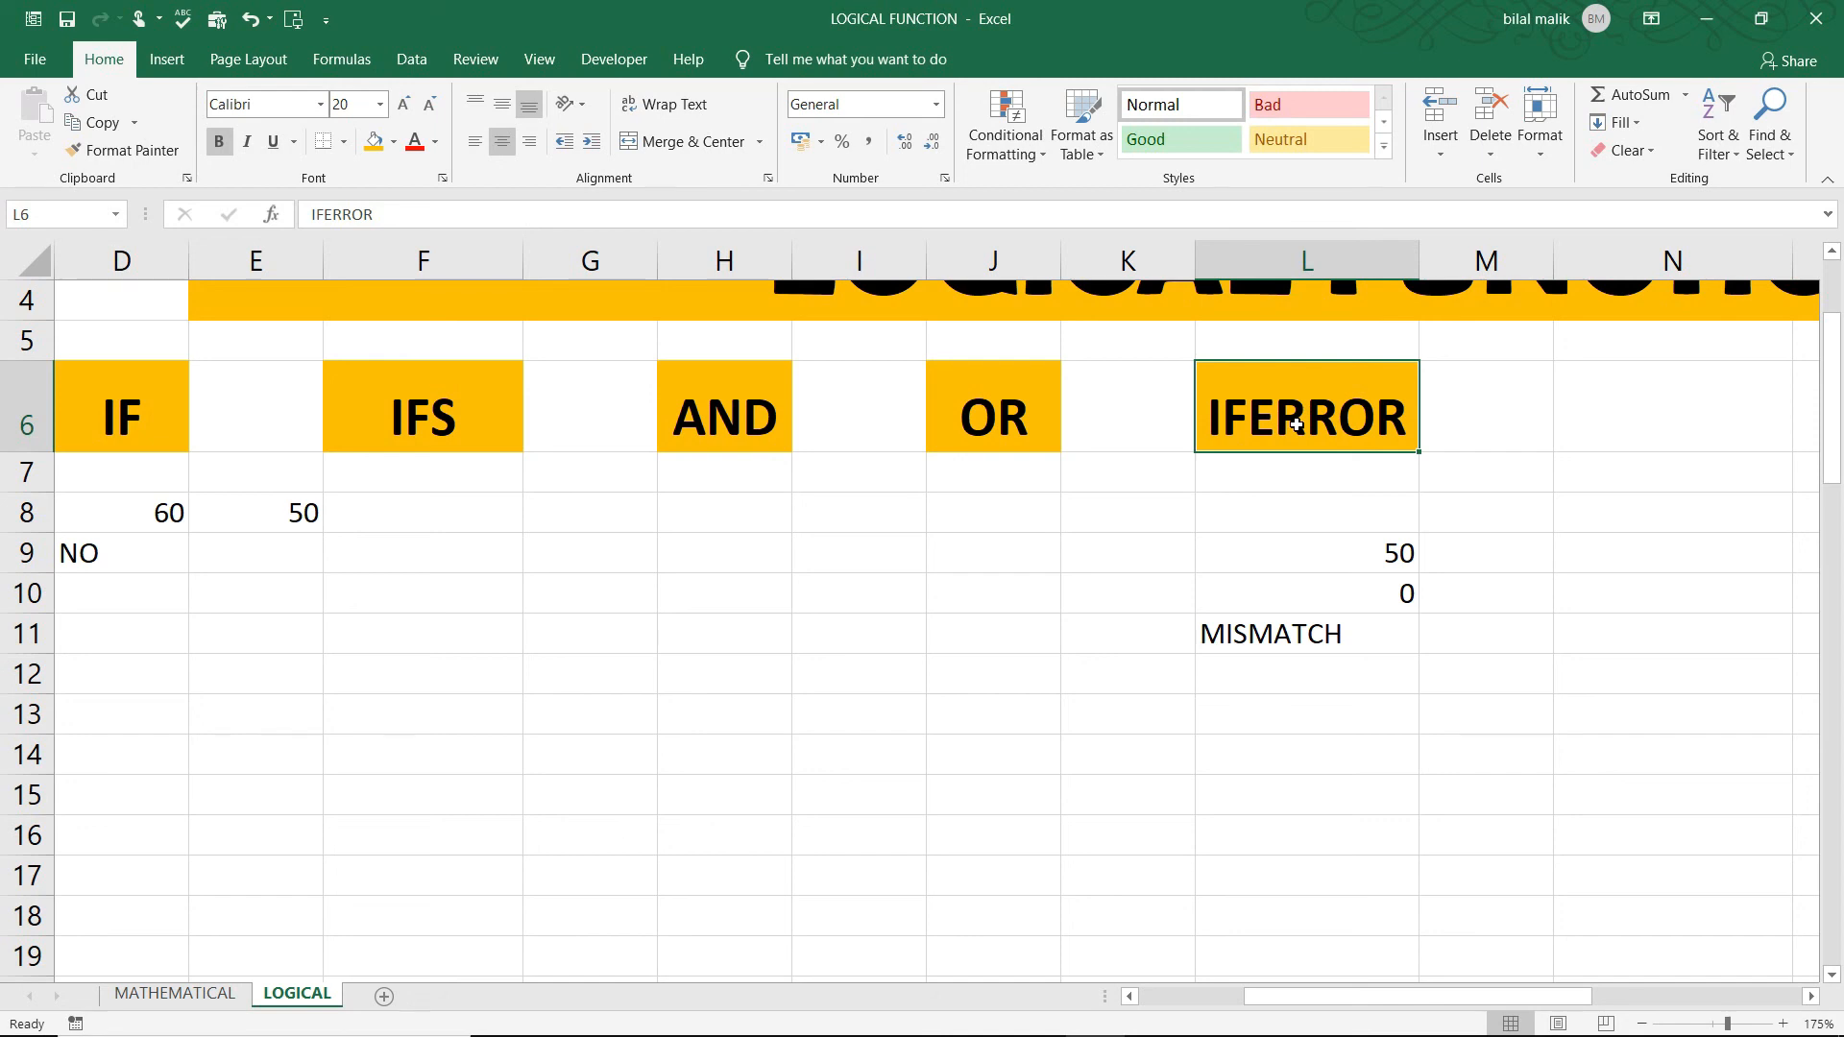
left_click(709, 420)
key("Left")
key("Left")
key("Left")
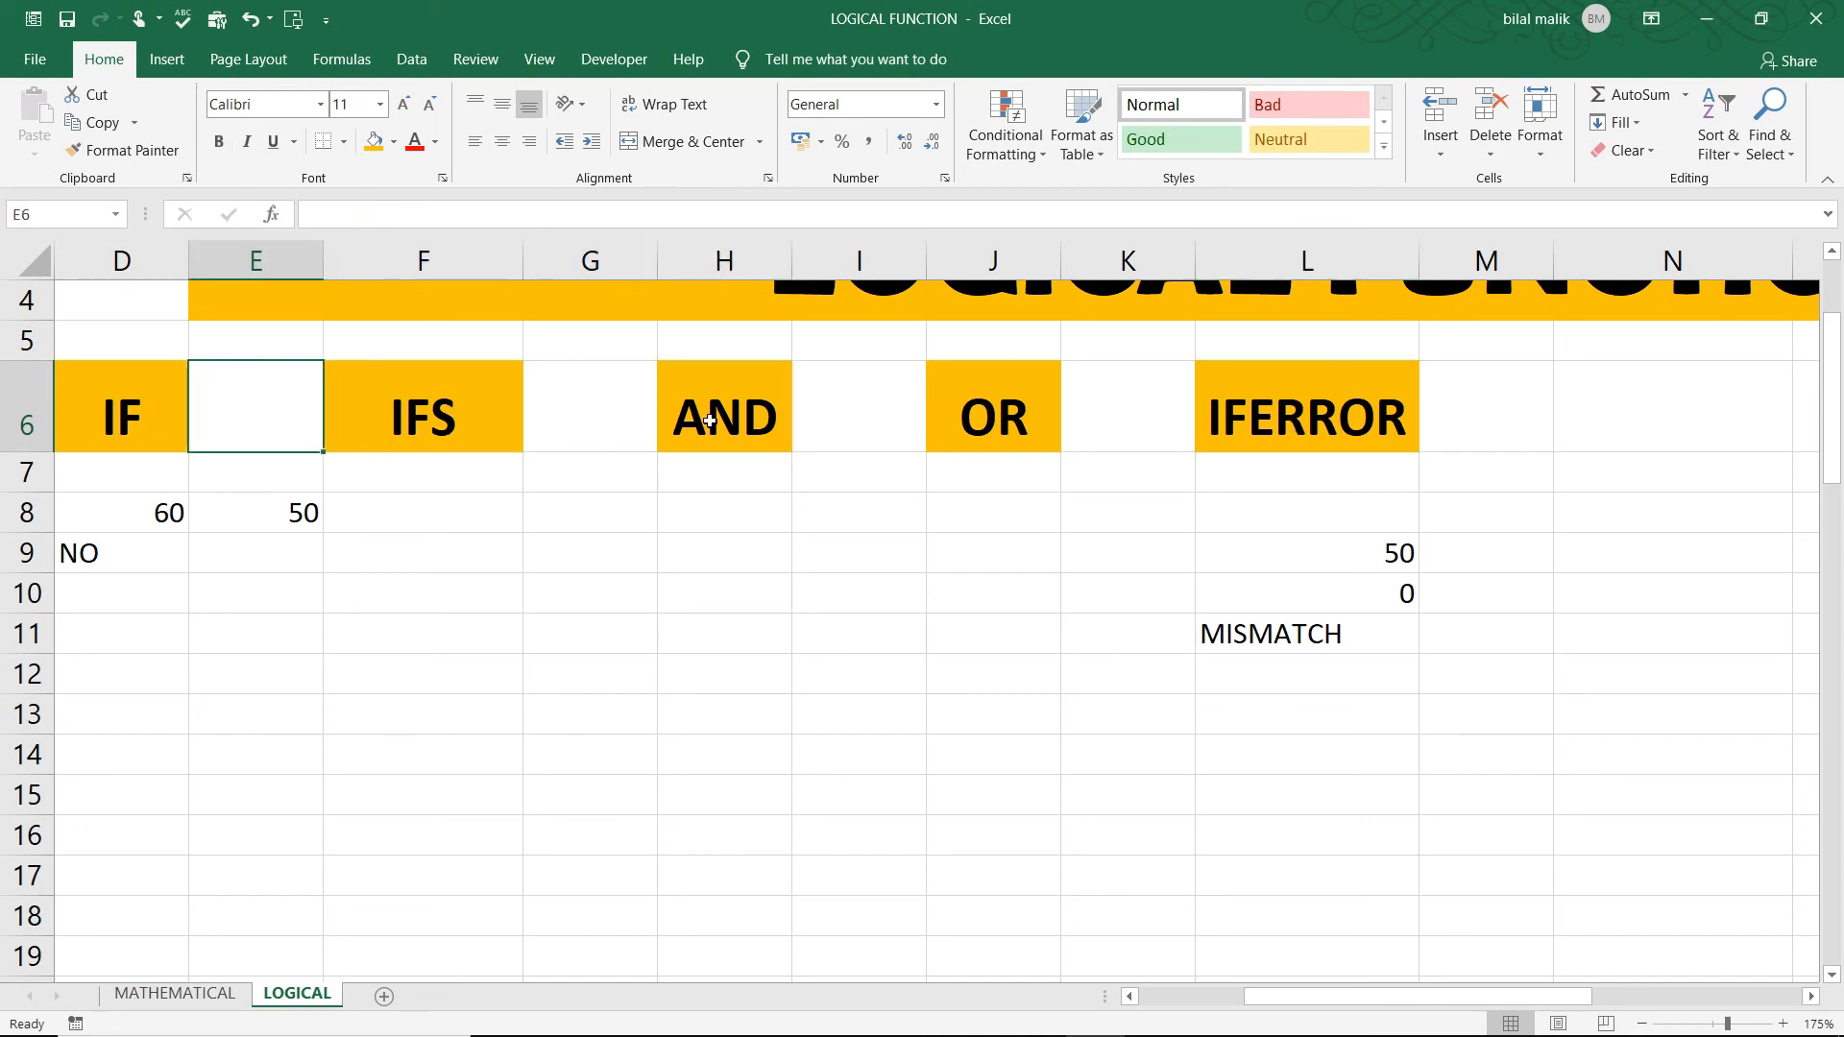
scroll(403, 471, "up", 1)
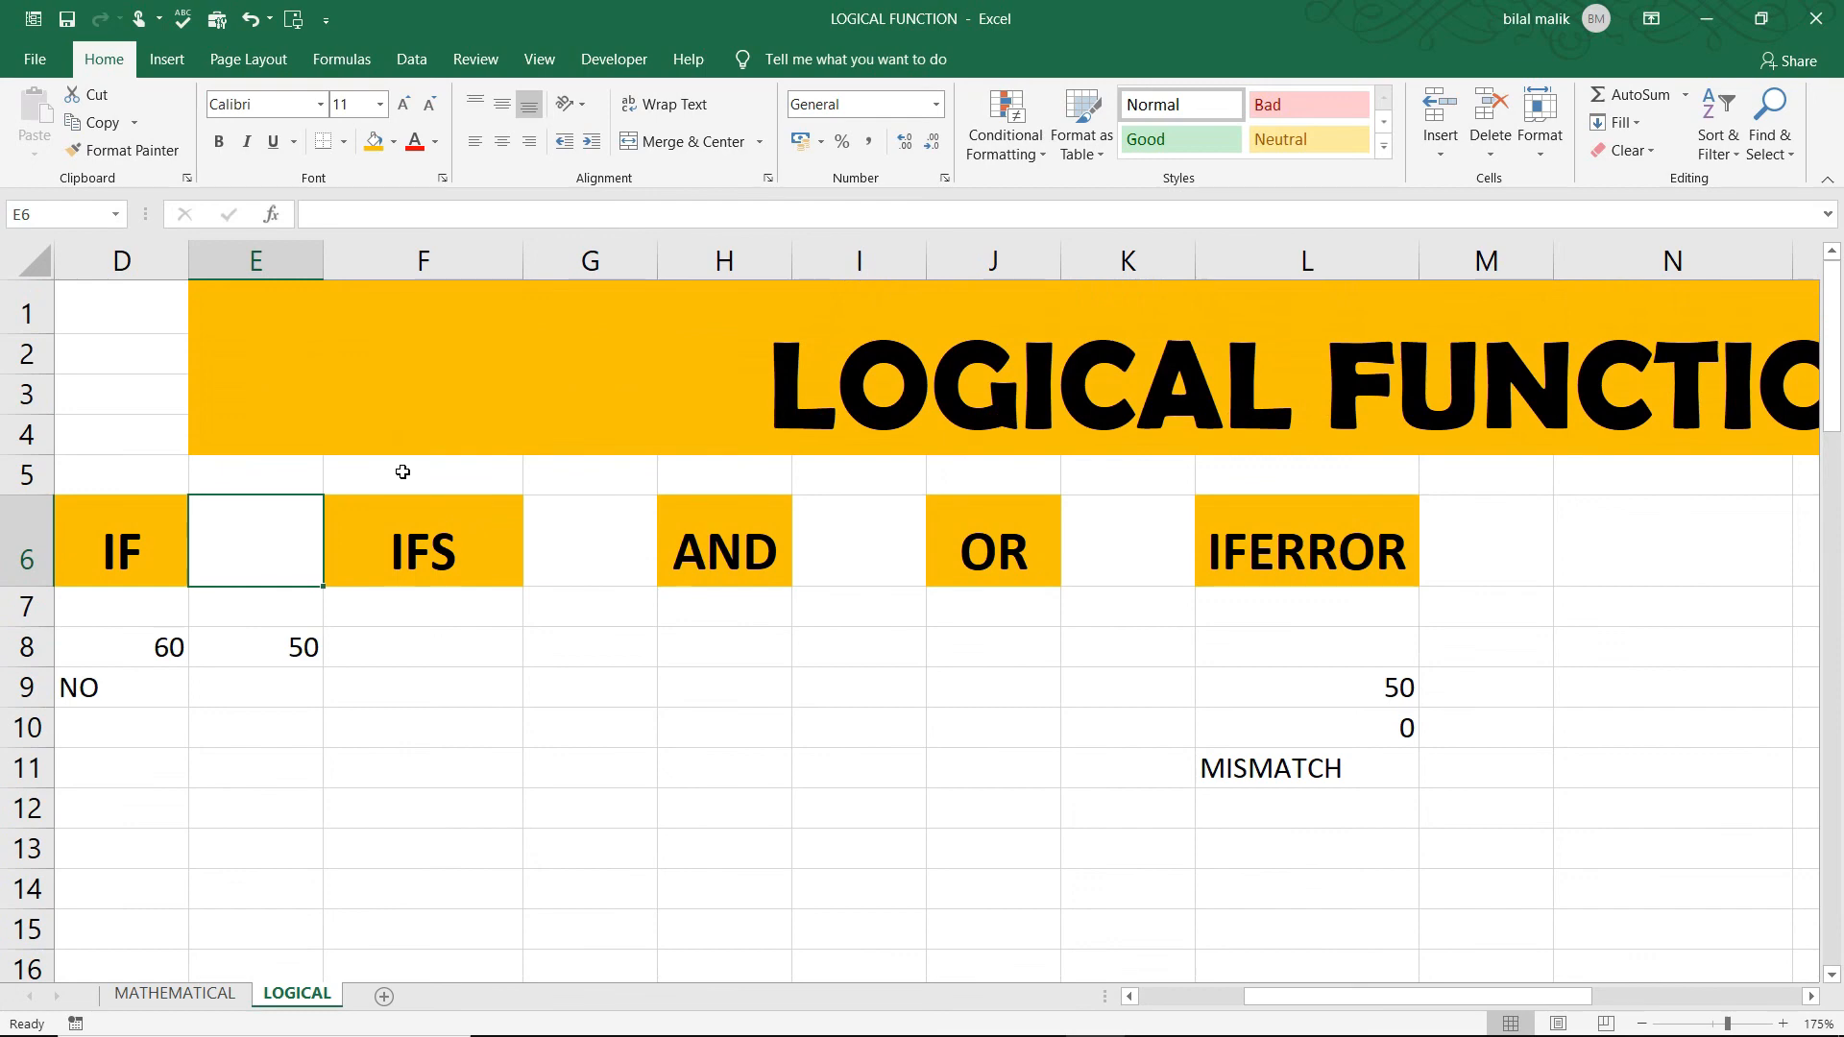